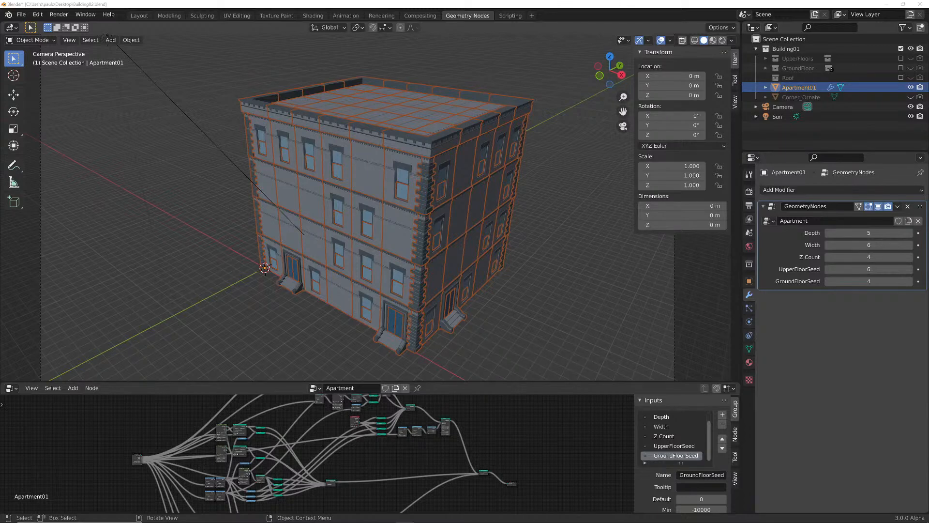
Try the apartment building's Depth down to 3, restore it to 5, and set Width to 5
{"action": "middle_click_drag", "start_coordinate": [368, 218], "coordinate": [305, 218]}
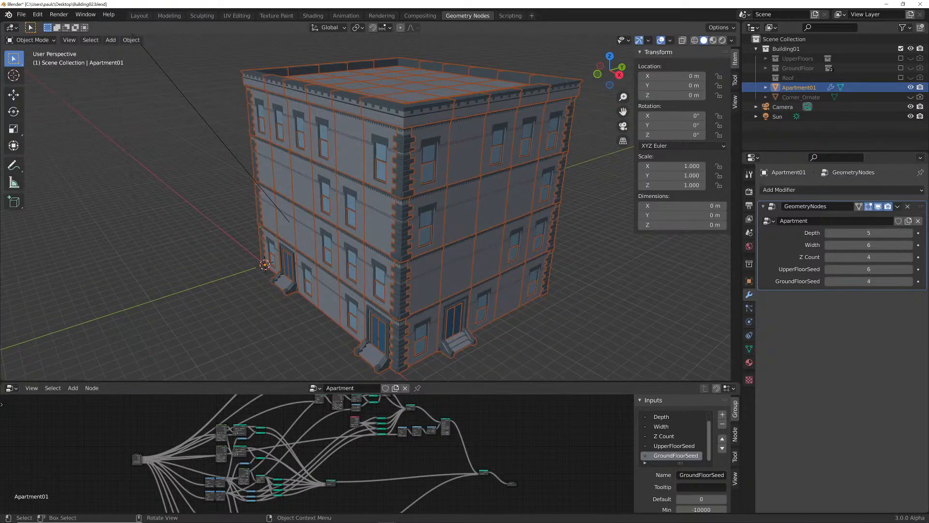
{"action": "left_click", "coordinate": [828, 233]}
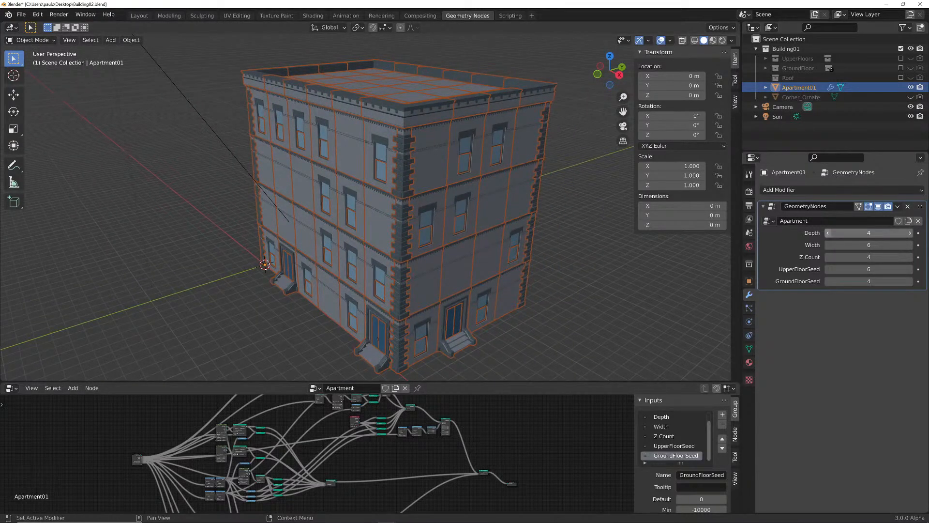
{"action": "left_click", "coordinate": [828, 233]}
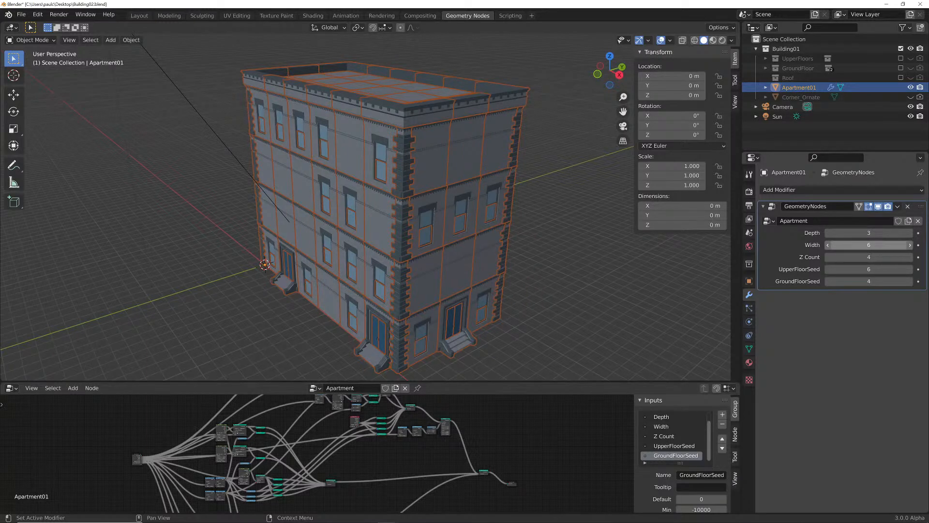
{"action": "left_click", "coordinate": [828, 245]}
{"action": "left_click", "coordinate": [909, 232]}
{"action": "left_click", "coordinate": [910, 233]}
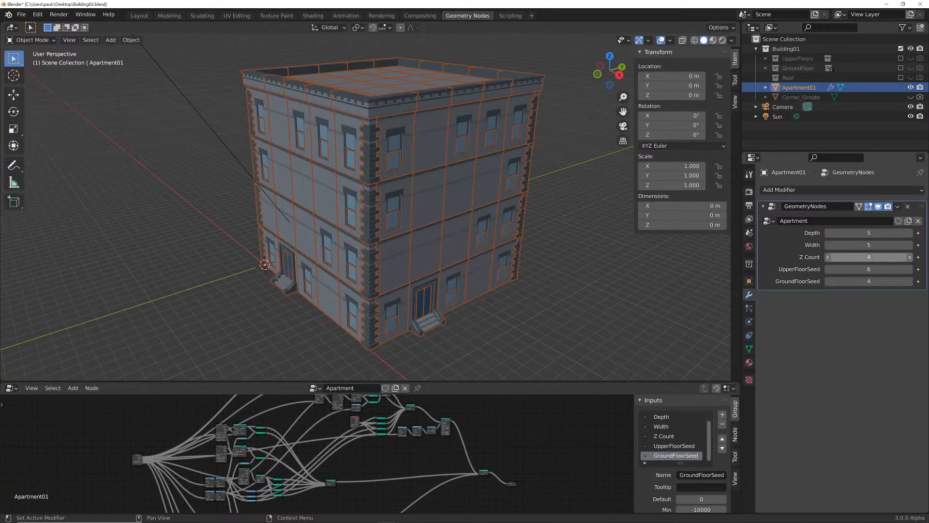
Set the building's Z Count to 2 and inspect the shortened building from several angles
{"action": "left_click", "coordinate": [828, 256]}
{"action": "left_click", "coordinate": [828, 257]}
{"action": "middle_click_drag", "start_coordinate": [435, 218], "coordinate": [232, 224]}
{"action": "scroll", "coordinate": [366, 208], "scroll_direction": "up", "scroll_amount": 1}
{"action": "middle_click_drag", "start_coordinate": [366, 208], "coordinate": [361, 228]}
Enlarge the node editor and examine the overall Apartment node network
{"action": "scroll", "coordinate": [318, 454], "scroll_direction": "down", "scroll_amount": 2}
{"action": "scroll", "coordinate": [321, 454], "scroll_direction": "down", "scroll_amount": 1}
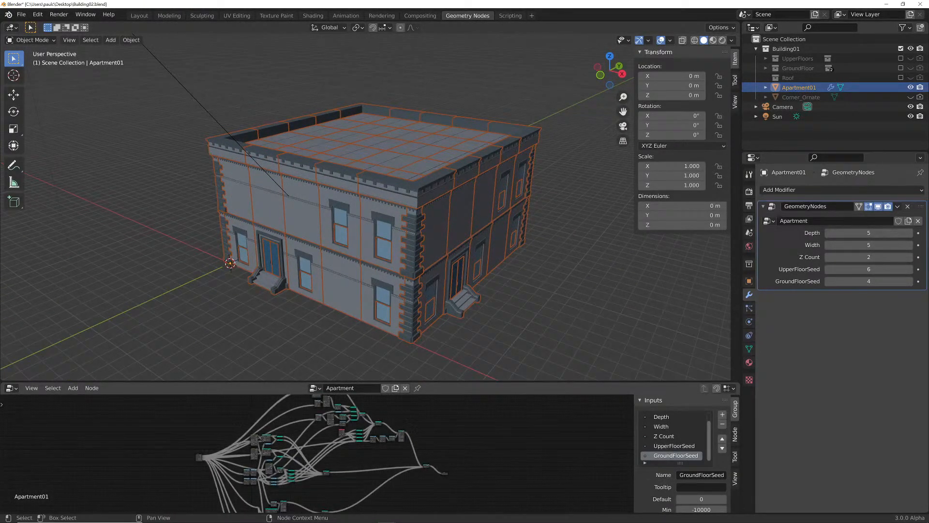
{"action": "left_click_drag", "start_coordinate": [339, 382], "coordinate": [339, 262]}
{"action": "scroll", "coordinate": [321, 412], "scroll_direction": "up", "scroll_amount": 2}
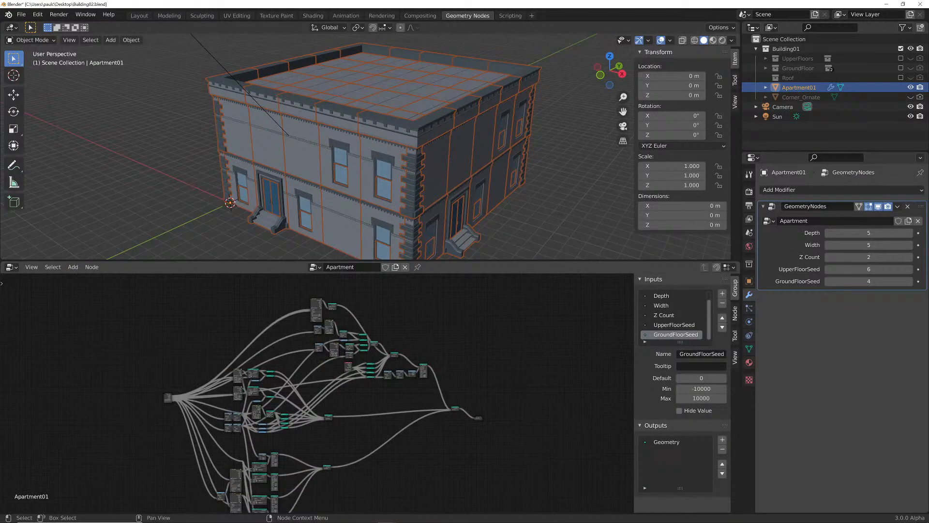
{"action": "middle_click_drag", "start_coordinate": [321, 421], "coordinate": [316, 397]}
{"action": "scroll", "coordinate": [317, 397], "scroll_direction": "down", "scroll_amount": 1}
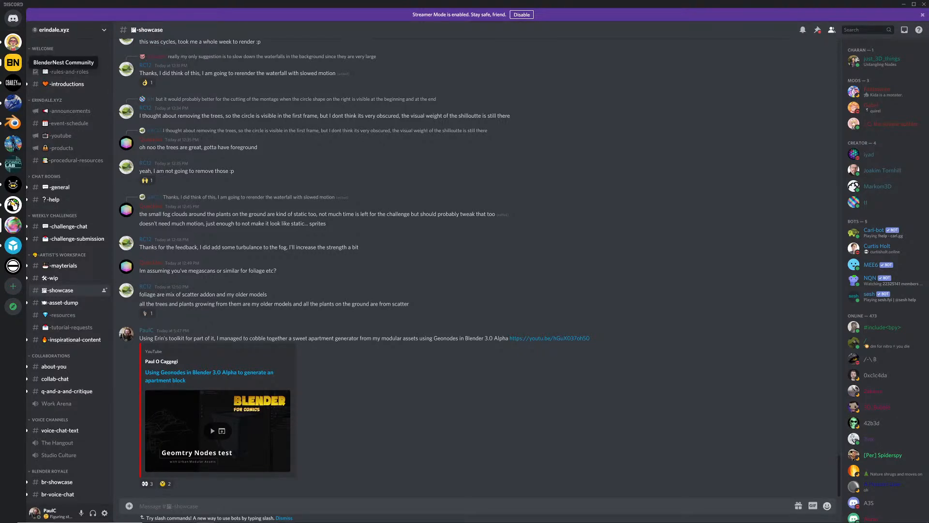
{"action": "left_click", "coordinate": [13, 123]}
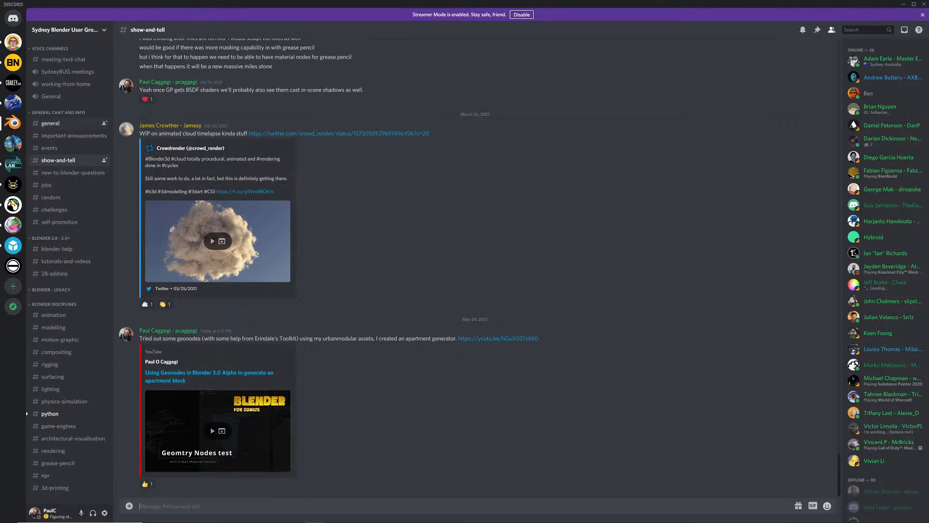
{"action": "left_click", "coordinate": [58, 123]}
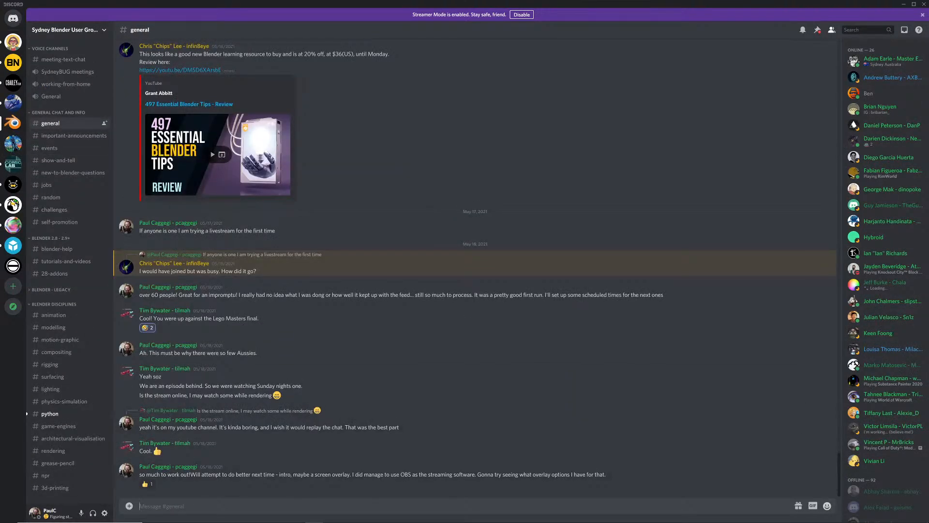
{"action": "type", "text": "If anyone is interested - I'm live streaming tonight"}
{"action": "type", "text": "https://youtu.be/uZqr4Vu43oc"}
{"action": "key", "text": "Return"}
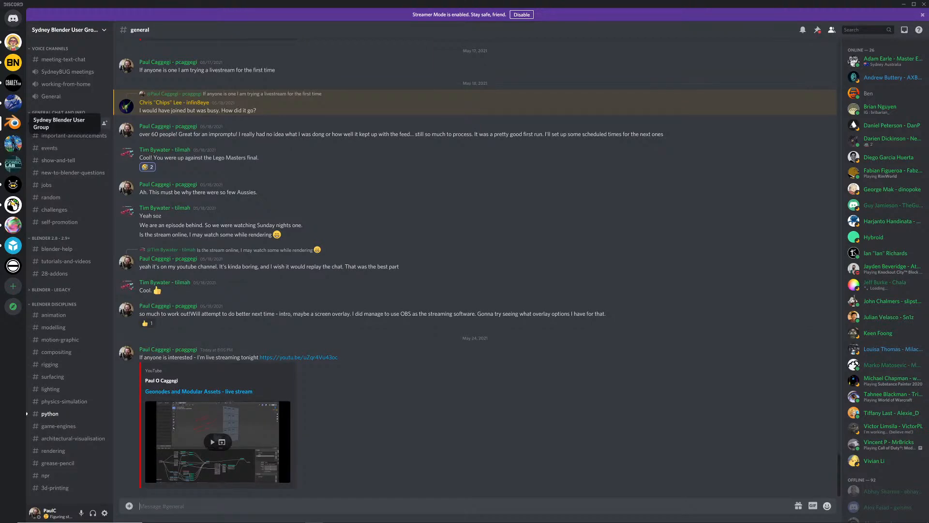
Post "If anyone is interested I am livestreaming tonight" with the same stream link in the BlenderNest Community's general channel
{"action": "left_click", "coordinate": [13, 62]}
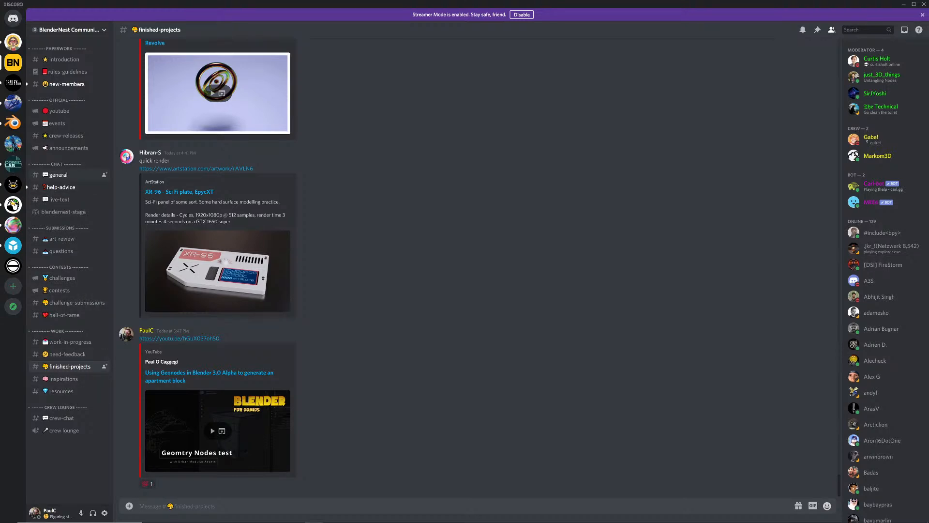
{"action": "left_click", "coordinate": [58, 174]}
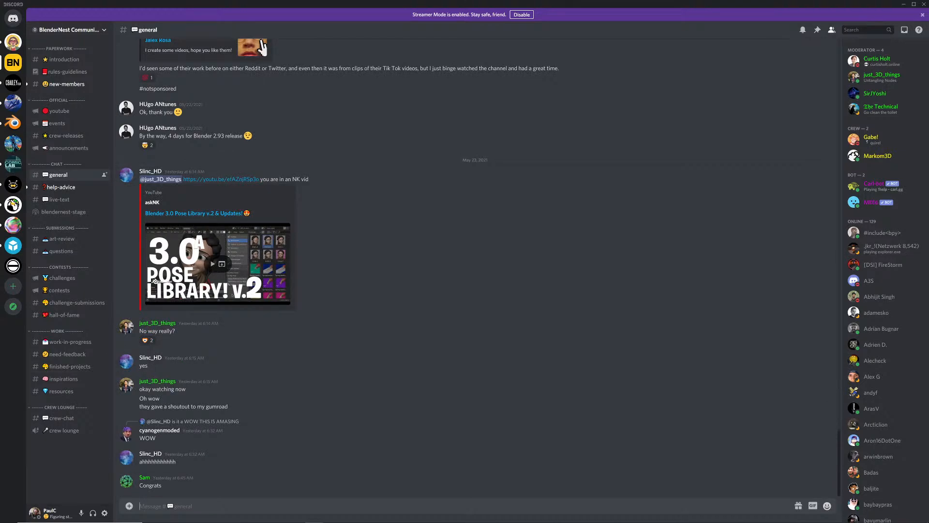
{"action": "type", "text": "If anyone is interested I am livestreaming tonight"}
{"action": "key", "text": "ctrl+v"}
{"action": "key", "text": "Return"}
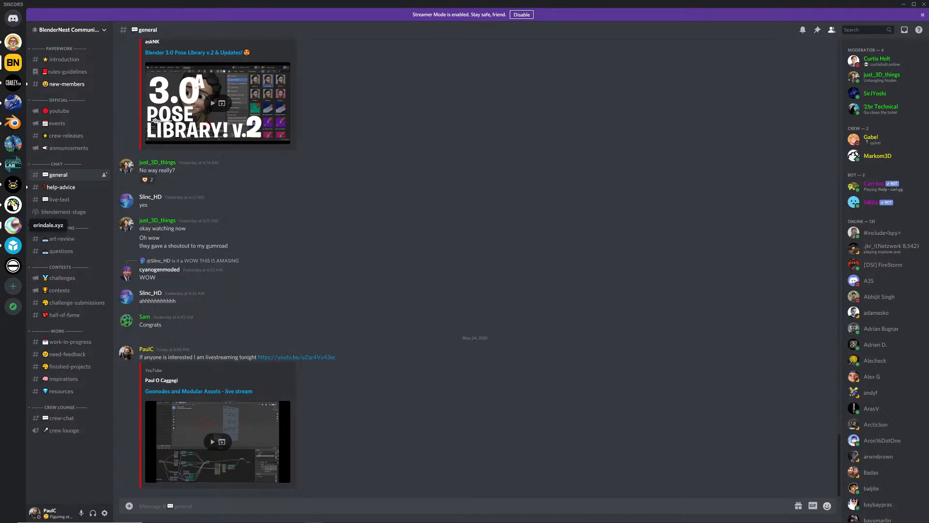
Check the erindale.xyz server's general channel, and switch back to the Blender window containing the apartment building
{"action": "left_click", "coordinate": [13, 225]}
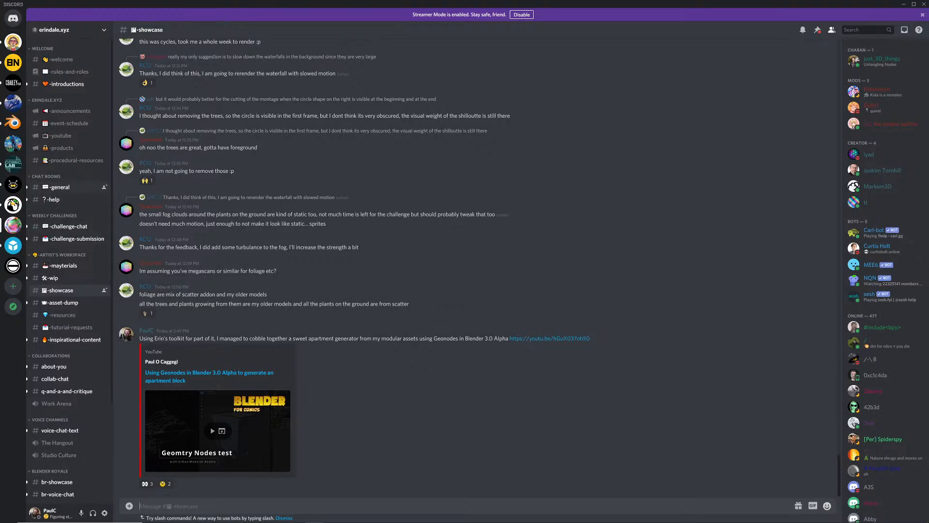
{"action": "left_click", "coordinate": [44, 183]}
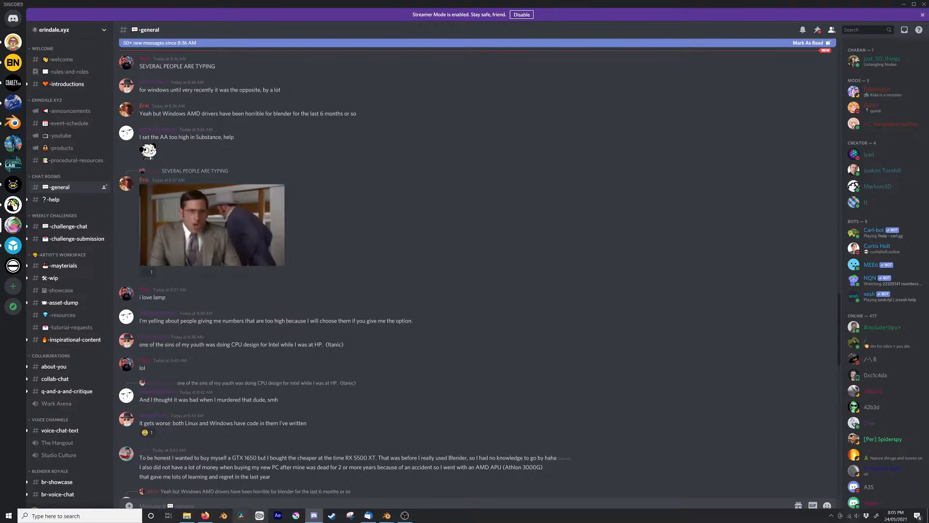
{"action": "mouse_move", "coordinate": [386, 516]}
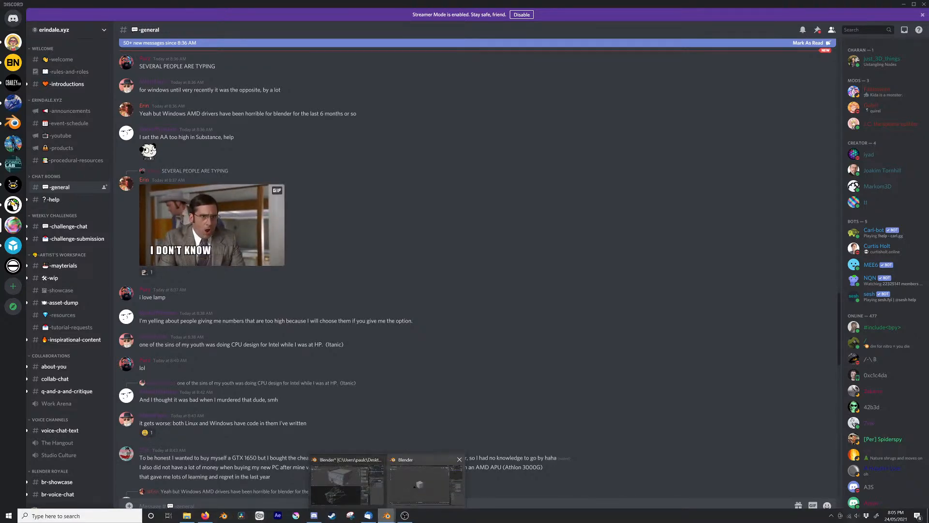
{"action": "left_click", "coordinate": [427, 479]}
{"action": "left_click", "coordinate": [348, 482]}
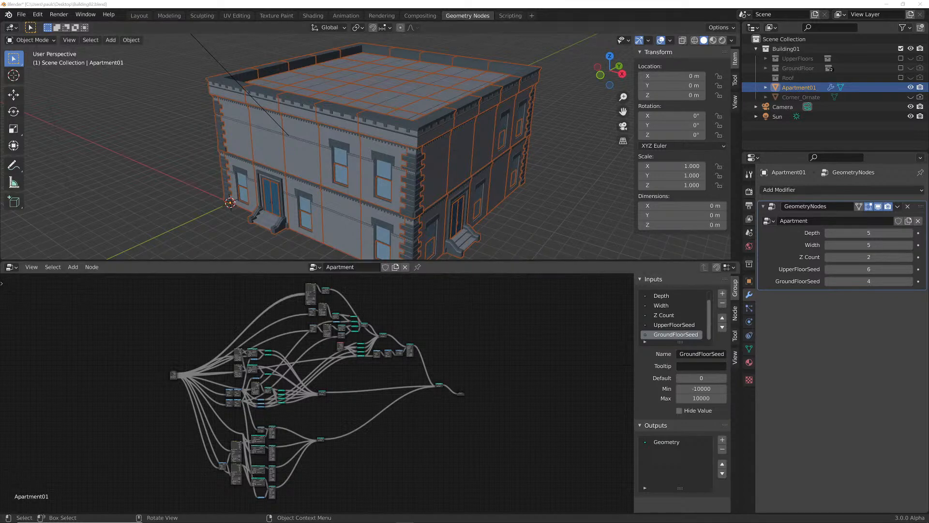
Enlarge the 3D viewport to inspect the building and clear the selection
{"action": "left_click_drag", "start_coordinate": [363, 261], "coordinate": [363, 378]}
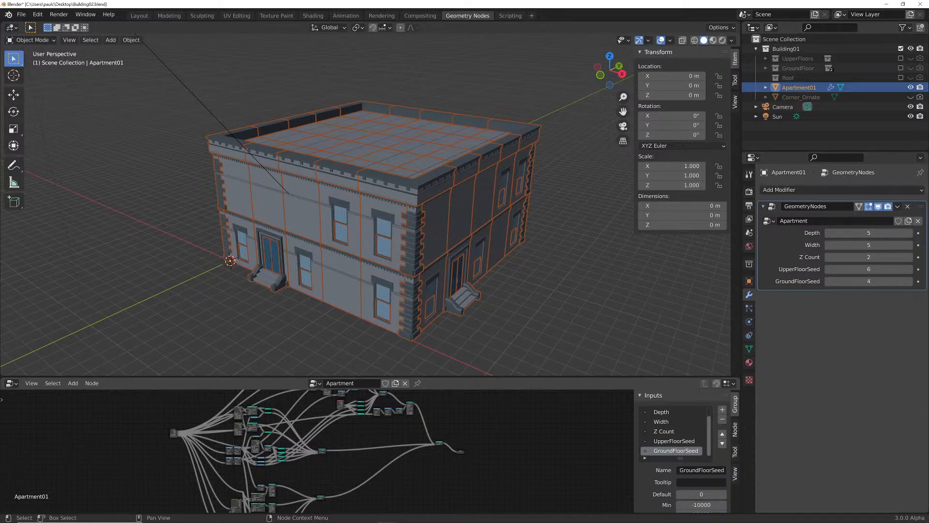
{"action": "middle_click_drag", "start_coordinate": [387, 194], "coordinate": [264, 220]}
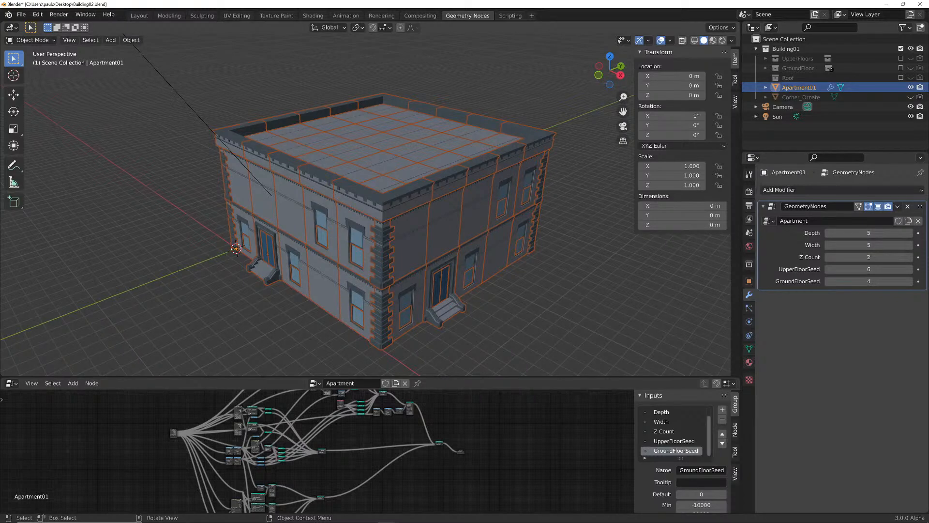
{"action": "mouse_move", "coordinate": [338, 217]}
{"action": "middle_mouse_down"}
{"action": "mouse_move", "coordinate": [373, 205]}
{"action": "mouse_move", "coordinate": [351, 209]}
{"action": "middle_mouse_up"}
{"action": "key", "text": "alt+a"}
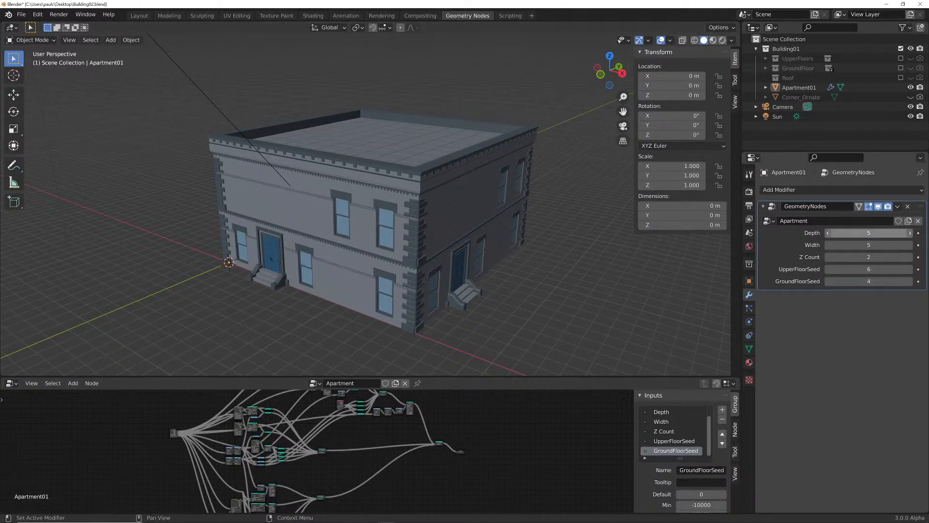
Expand the node editor to examine the full Apartment node network
{"action": "scroll", "coordinate": [322, 451], "scroll_direction": "up", "scroll_amount": 2}
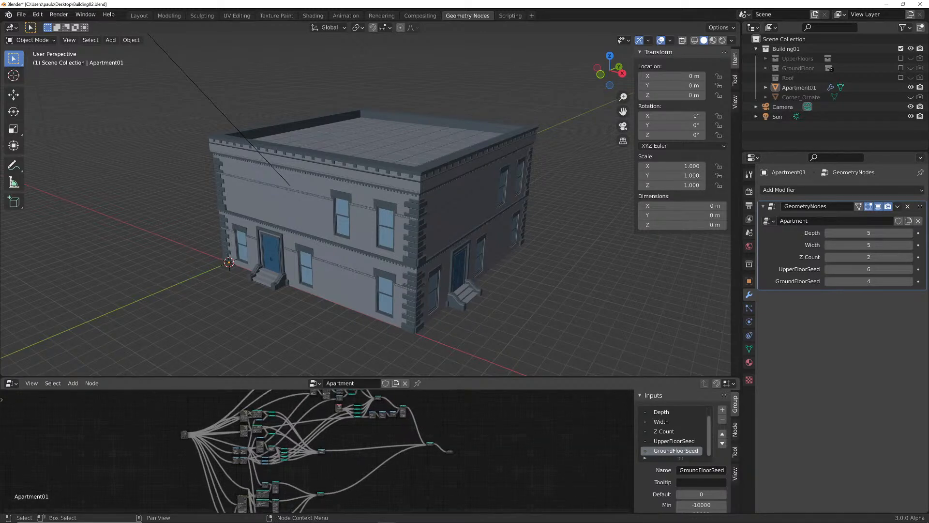
{"action": "left_click_drag", "start_coordinate": [338, 377], "coordinate": [339, 233]}
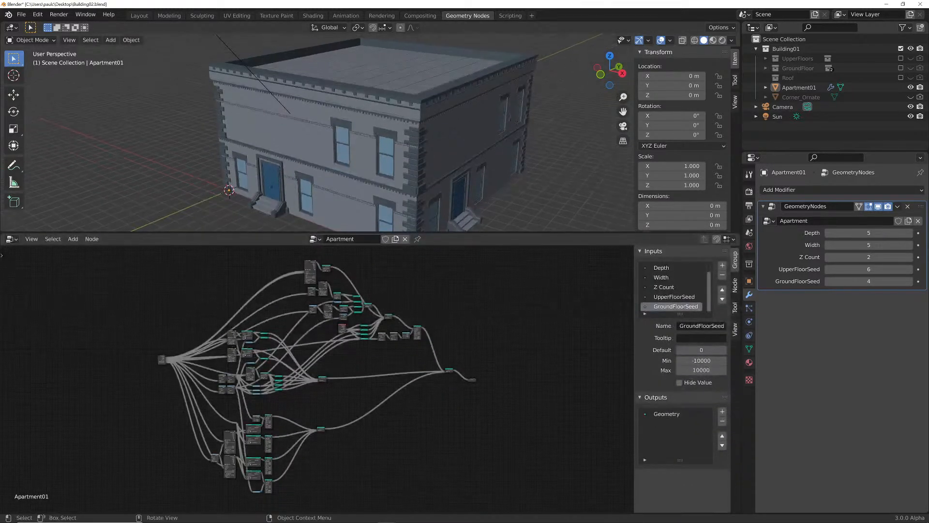
{"action": "scroll", "coordinate": [323, 370], "scroll_direction": "up", "scroll_amount": 1}
{"action": "scroll", "coordinate": [322, 378], "scroll_direction": "down", "scroll_amount": 1}
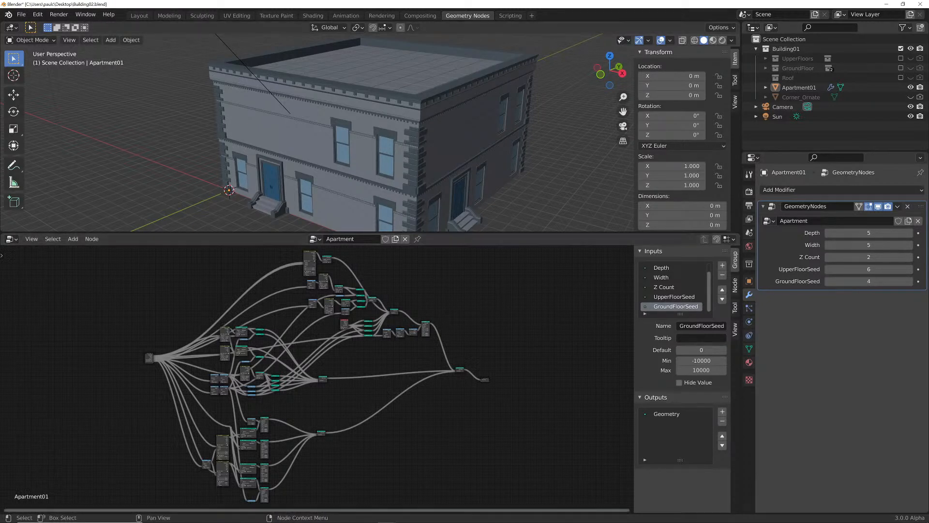
Enlarge the 3D viewport, select the apartment building, and vary its Depth up to 7 before setting it to 3
{"action": "left_click_drag", "start_coordinate": [339, 232], "coordinate": [339, 413]}
{"action": "left_click", "coordinate": [358, 257]}
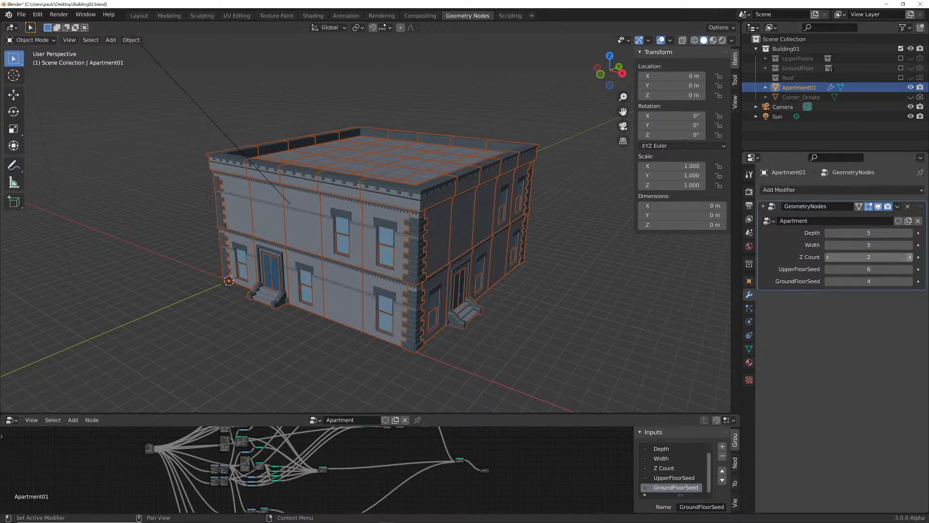
{"action": "left_click", "coordinate": [909, 233]}
{"action": "left_click", "coordinate": [909, 233]}
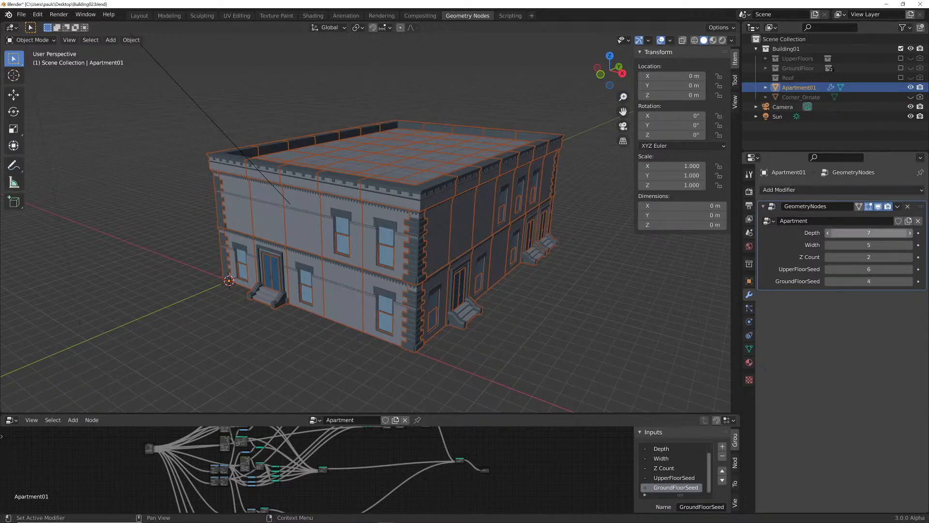
{"action": "left_click", "coordinate": [827, 233]}
{"action": "left_click", "coordinate": [827, 233]}
{"action": "left_click", "coordinate": [827, 233]}
{"action": "left_click", "coordinate": [828, 233]}
Vary the building's Width up to 7 before setting it to 3
{"action": "left_click", "coordinate": [910, 245]}
{"action": "left_click", "coordinate": [909, 245]}
{"action": "left_click", "coordinate": [827, 245]}
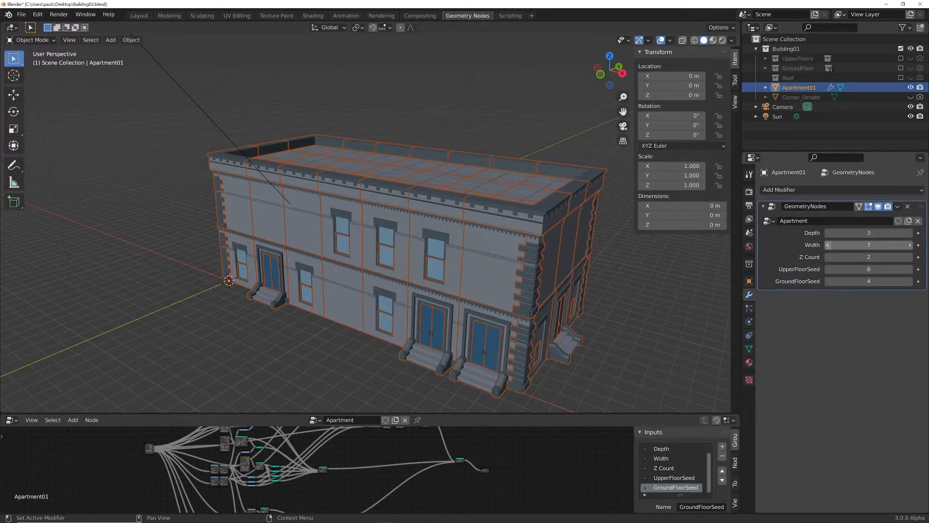
{"action": "left_click", "coordinate": [827, 245]}
{"action": "left_click", "coordinate": [827, 245]}
{"action": "left_click", "coordinate": [827, 245]}
Try a Z Count of 5 for the building, inspect its height, and set Z Count to 4
{"action": "left_click", "coordinate": [909, 257]}
{"action": "left_click", "coordinate": [910, 257]}
{"action": "left_click", "coordinate": [910, 257]}
{"action": "scroll", "coordinate": [509, 232], "scroll_direction": "down", "scroll_amount": 2}
{"action": "middle_click_drag", "start_coordinate": [508, 232], "coordinate": [527, 298]}
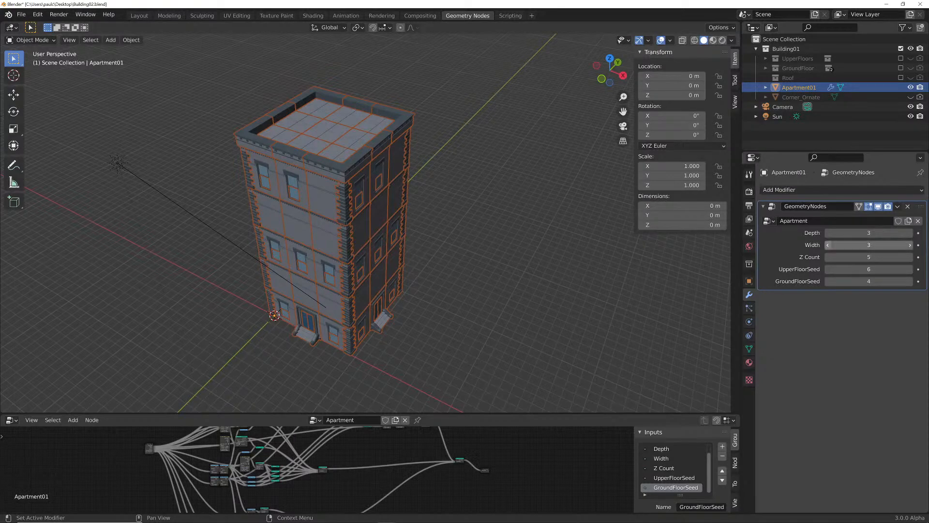
{"action": "left_click", "coordinate": [827, 257]}
{"action": "middle_click_drag", "start_coordinate": [508, 290], "coordinate": [489, 258]}
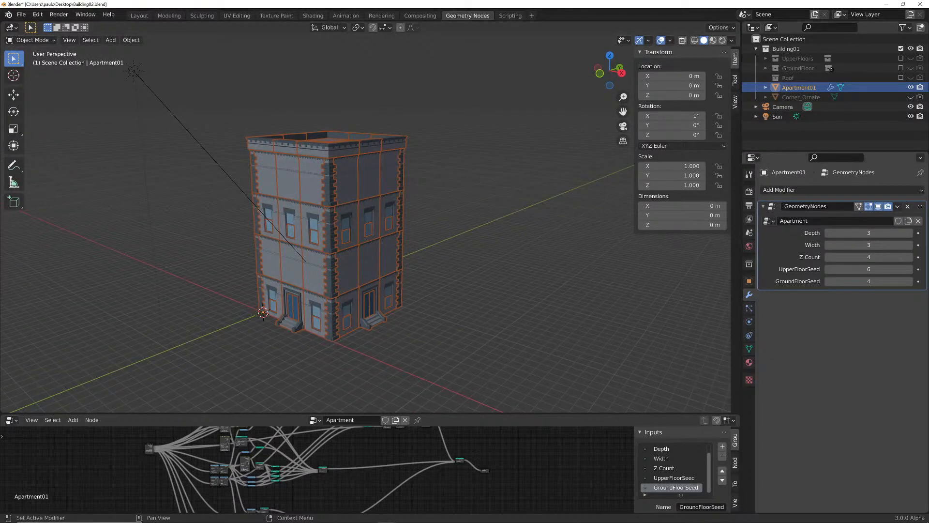
Step UpperFloorSeed down to 0 to vary the upper-floor windows, and deselect the building
{"action": "left_click", "coordinate": [827, 269]}
{"action": "left_click", "coordinate": [828, 269]}
{"action": "left_click", "coordinate": [827, 269]}
{"action": "left_click", "coordinate": [828, 269]}
{"action": "left_click", "coordinate": [827, 270]}
{"action": "left_click", "coordinate": [827, 269]}
{"action": "key", "text": "alt+a"}
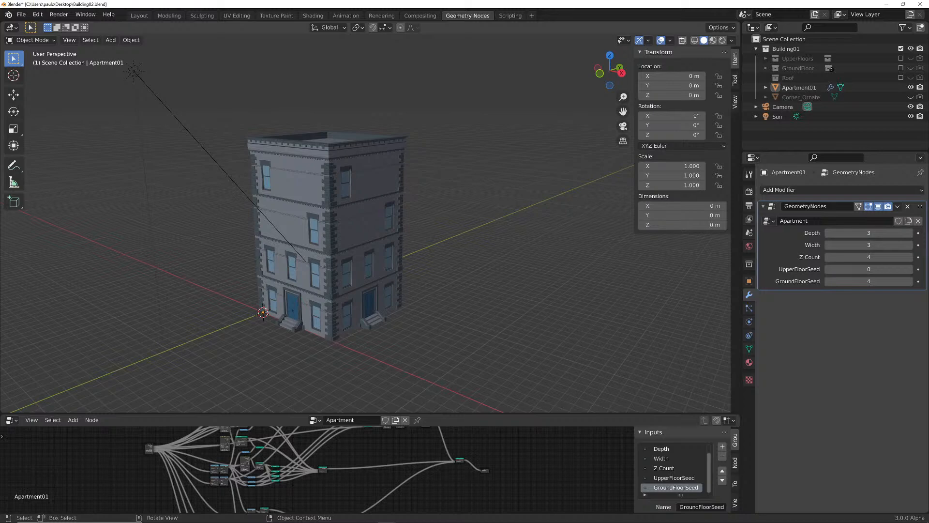
Try a Width of 2 and a Z Count of 5, restoring them to 3 and 4
{"action": "left_click", "coordinate": [828, 245]}
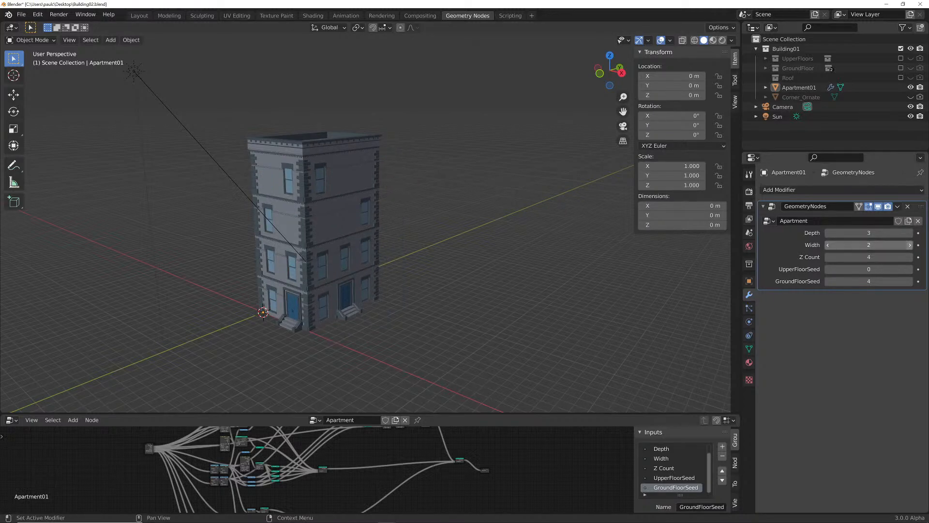
{"action": "left_click", "coordinate": [910, 245]}
{"action": "left_click", "coordinate": [909, 257]}
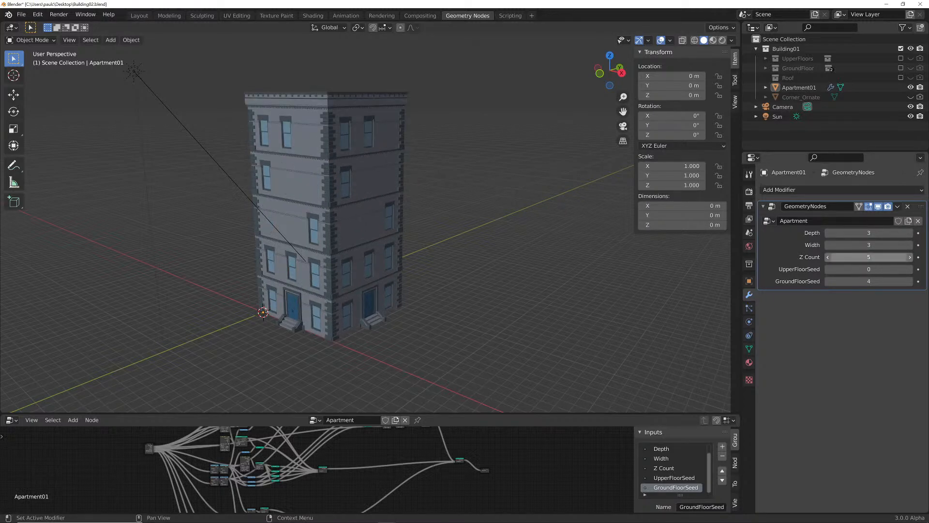
{"action": "left_click", "coordinate": [828, 257]}
Step UpperFloorSeed up to 3 to rearrange the upper-floor windows
{"action": "left_click", "coordinate": [909, 269]}
{"action": "left_click", "coordinate": [910, 269]}
{"action": "left_click", "coordinate": [909, 269]}
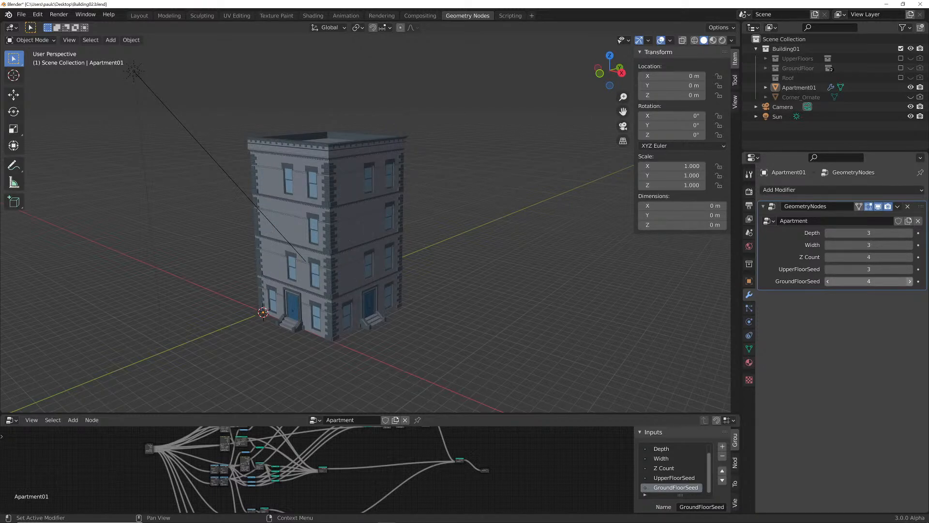
Cycle through ground-floor door and window layouts and set GroundFloorSeed to -4
{"action": "left_click", "coordinate": [910, 281]}
{"action": "left_click", "coordinate": [827, 281]}
{"action": "left_click", "coordinate": [828, 281]}
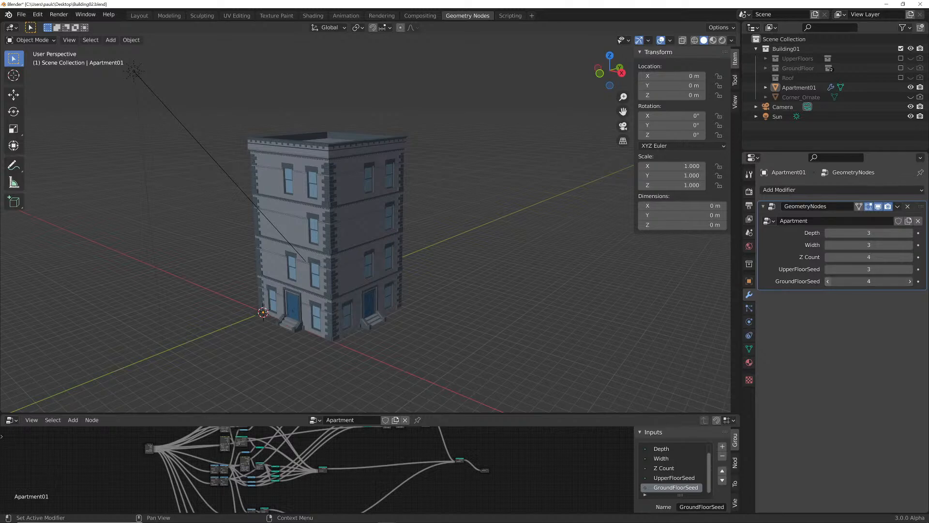
{"action": "left_click", "coordinate": [828, 281]}
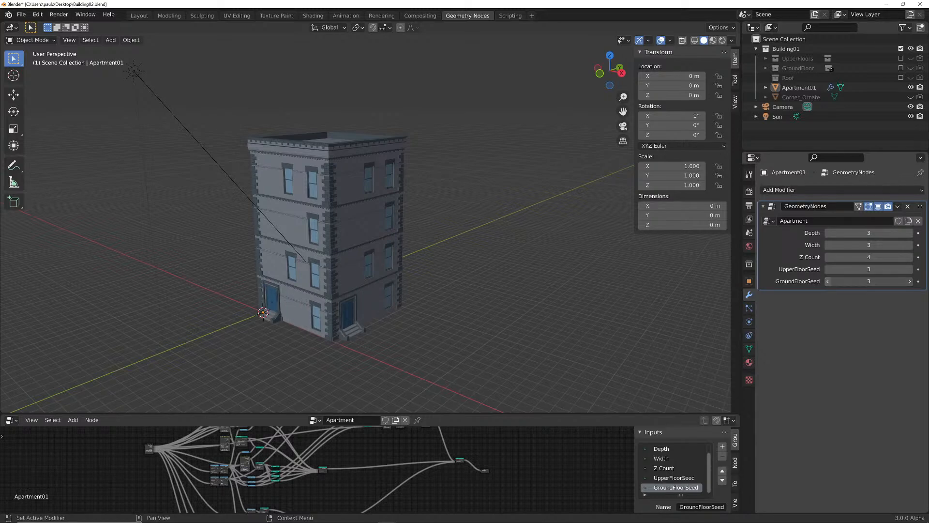
{"action": "left_click", "coordinate": [828, 281]}
{"action": "left_click", "coordinate": [827, 281]}
{"action": "left_click", "coordinate": [828, 281]}
{"action": "left_click", "coordinate": [827, 282]}
{"action": "left_click", "coordinate": [827, 281]}
{"action": "left_click", "coordinate": [828, 281]}
Enlarge the node editor to show the entire Apartment node network
{"action": "middle_click_drag", "start_coordinate": [508, 291], "coordinate": [445, 322]}
{"action": "left_click_drag", "start_coordinate": [435, 414], "coordinate": [436, 194]}
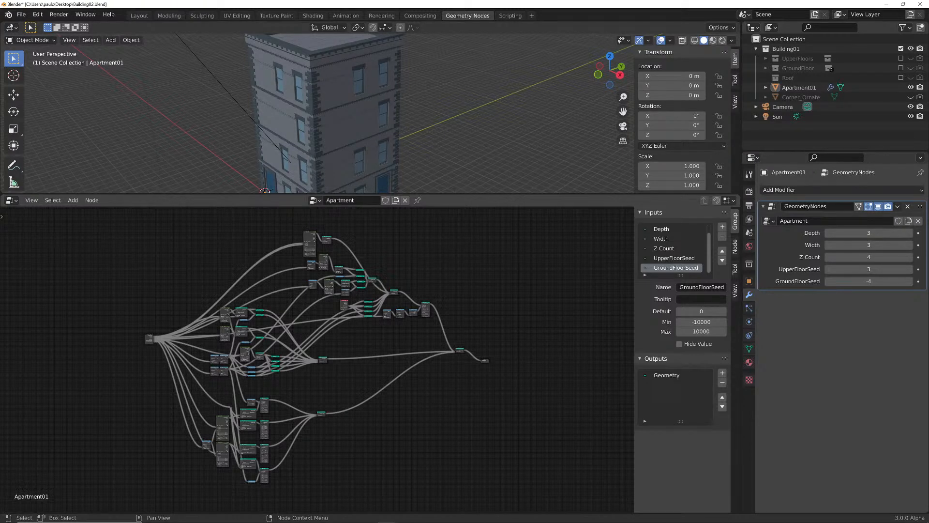
Shrink the node editor and enlarge the 3D viewport so the whole apartment building is in view
{"action": "left_click_drag", "start_coordinate": [435, 196], "coordinate": [436, 345]}
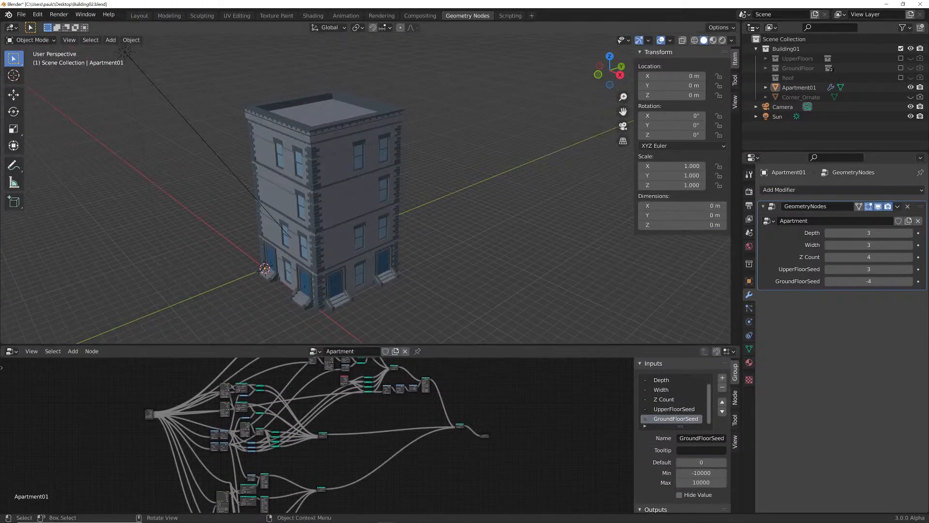
{"action": "scroll", "coordinate": [317, 194], "scroll_direction": "up", "scroll_amount": 1}
{"action": "middle_click_drag", "start_coordinate": [317, 193], "coordinate": [347, 175], "text": "shift"}
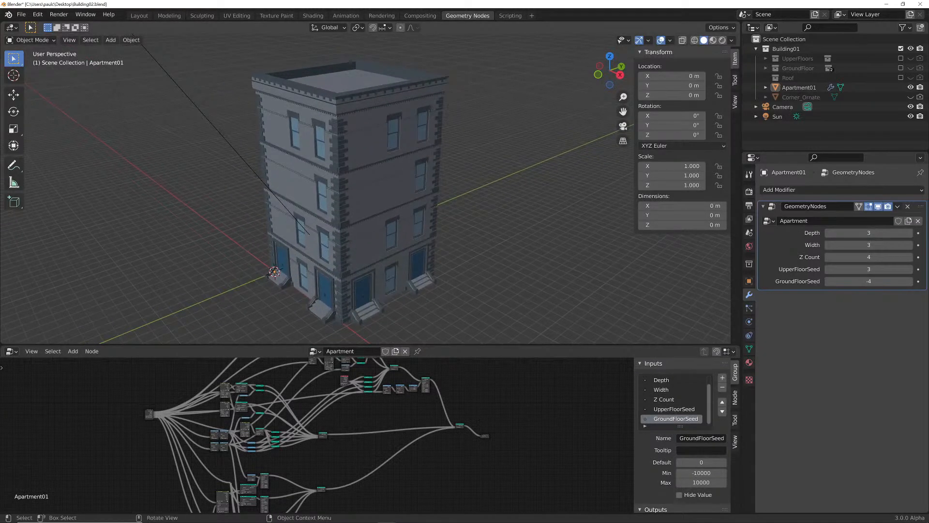
{"action": "scroll", "coordinate": [323, 435], "scroll_direction": "up", "scroll_amount": 1}
{"action": "scroll", "coordinate": [322, 435], "scroll_direction": "up", "scroll_amount": 1}
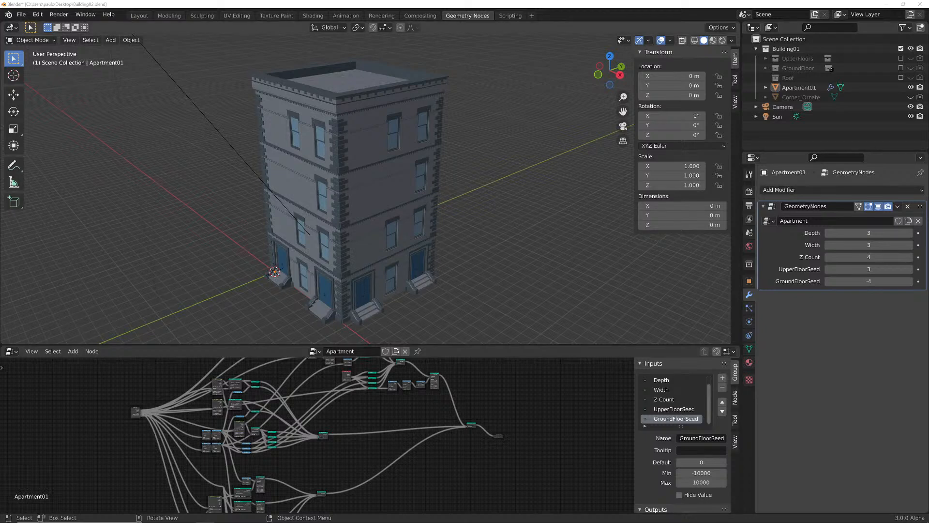
Switch to the second Blender window with the default cube scene, and open and dismiss its splash screen
{"action": "mouse_move", "coordinate": [314, 520]}
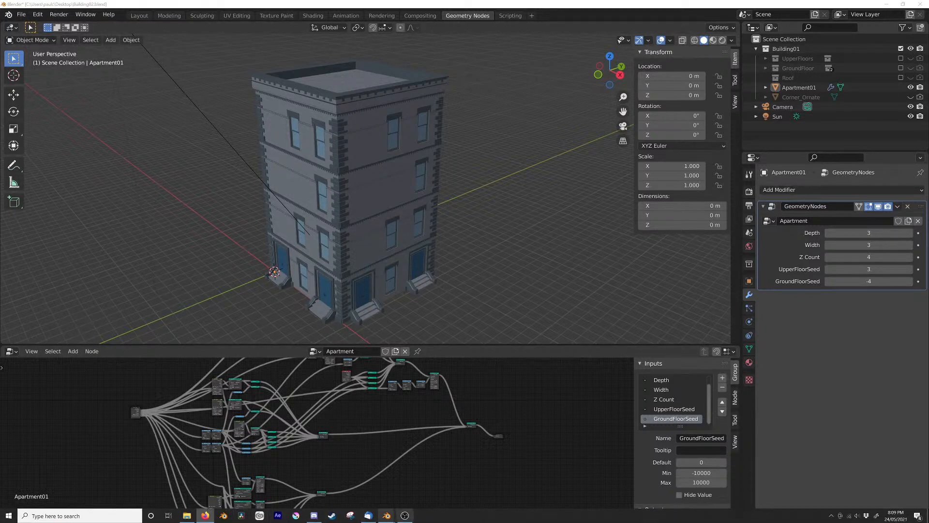
{"action": "mouse_move", "coordinate": [386, 516]}
{"action": "left_click", "coordinate": [426, 484]}
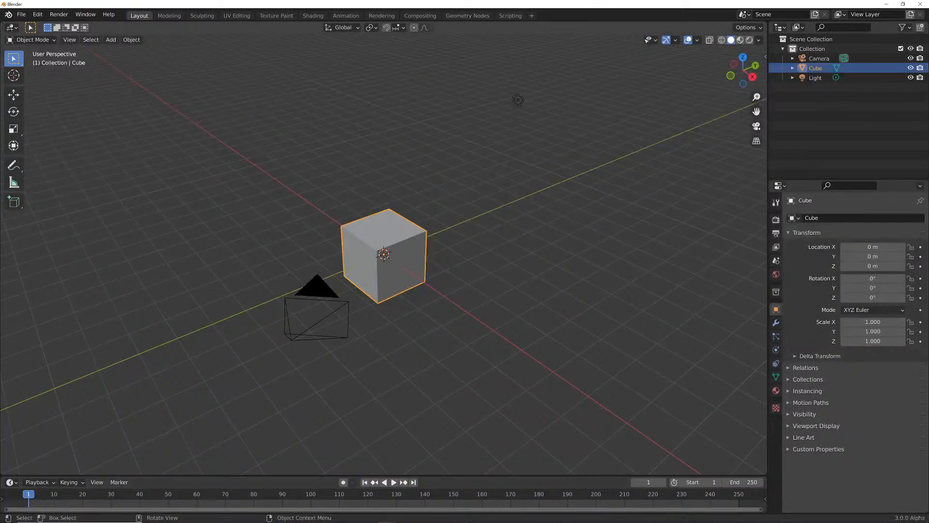
{"action": "left_click", "coordinate": [8, 14]}
{"action": "left_click", "coordinate": [29, 25]}
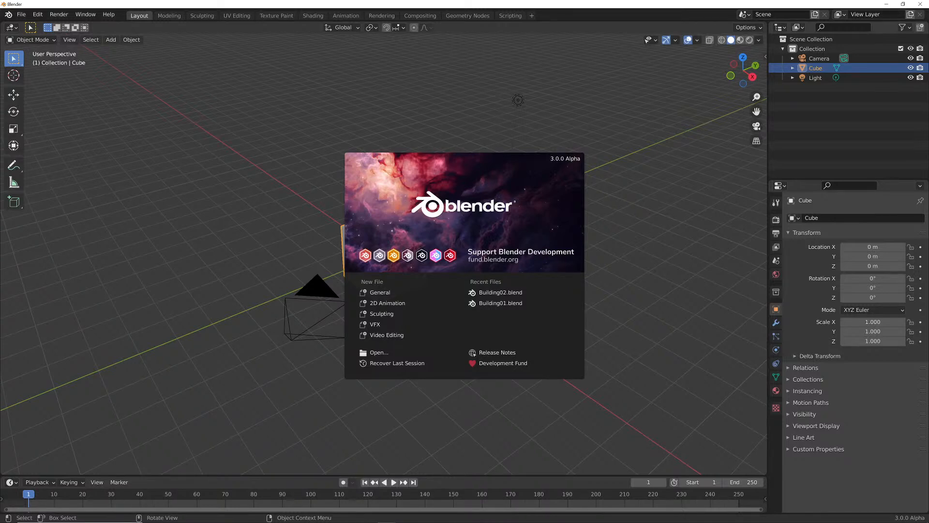
{"action": "key", "text": "Escape"}
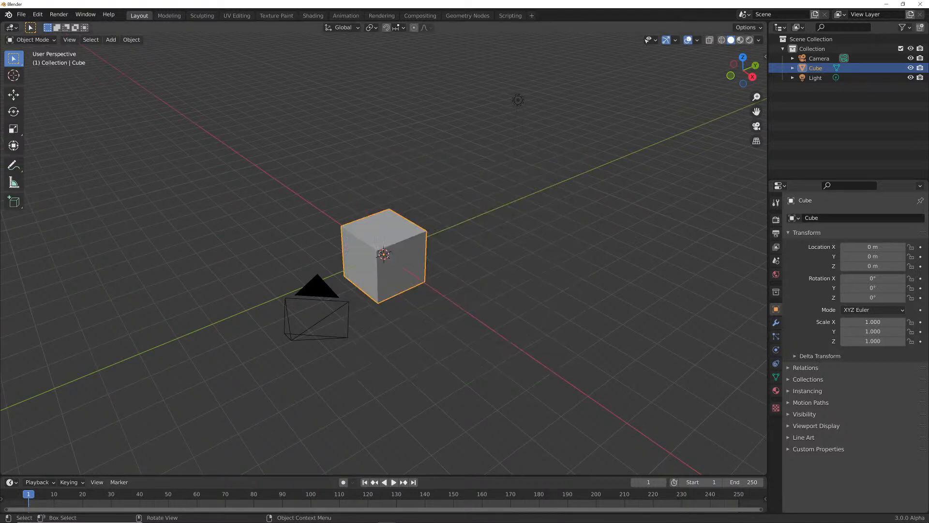
Bring up the Geometry Nodes workspace for the default cube scene
{"action": "scroll", "coordinate": [384, 254], "scroll_direction": "down", "scroll_amount": 2}
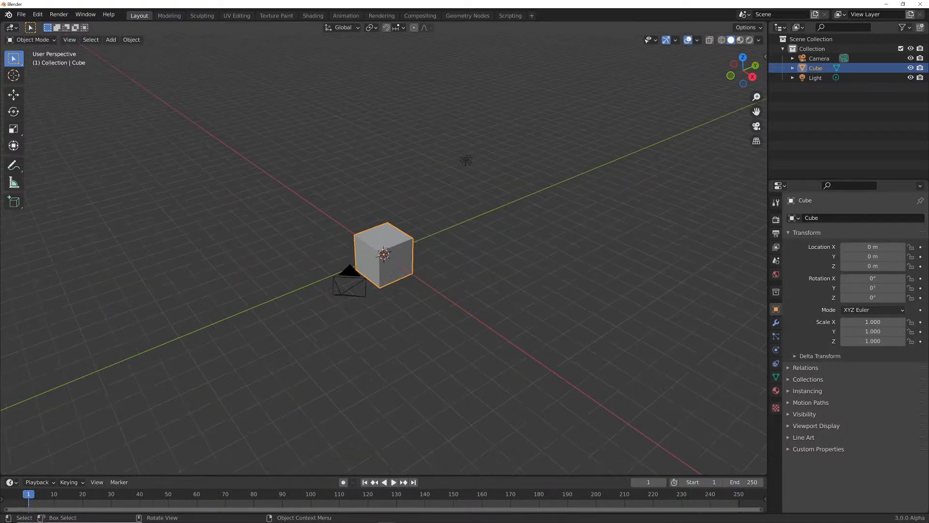
{"action": "scroll", "coordinate": [384, 254], "scroll_direction": "up", "scroll_amount": 1}
{"action": "scroll", "coordinate": [384, 254], "scroll_direction": "up", "scroll_amount": 2}
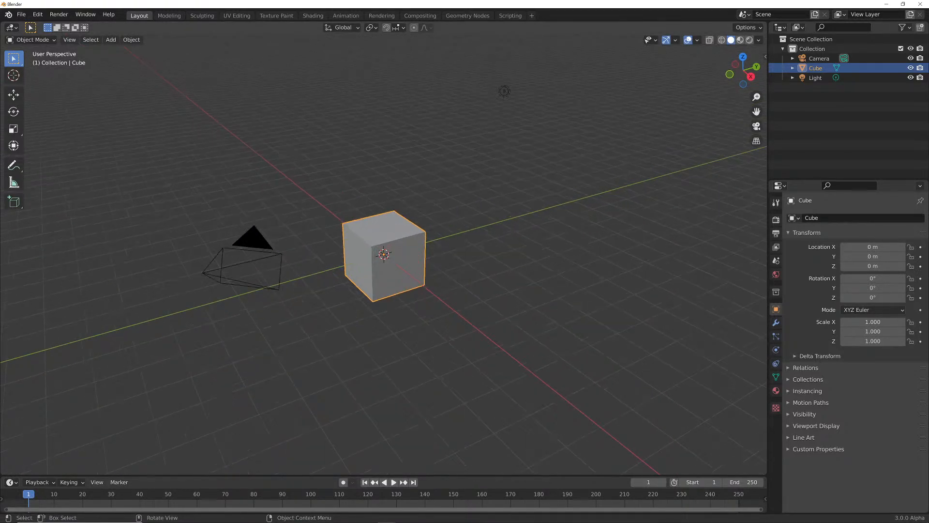
{"action": "left_click", "coordinate": [467, 16]}
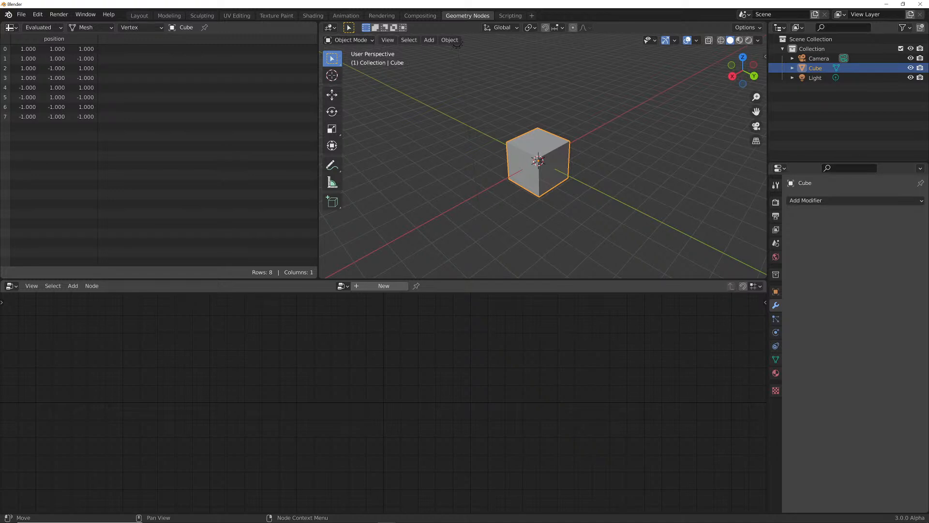
Return to the Building02.blend window and view the apartment building from a lower angle
{"action": "mouse_move", "coordinate": [405, 521]}
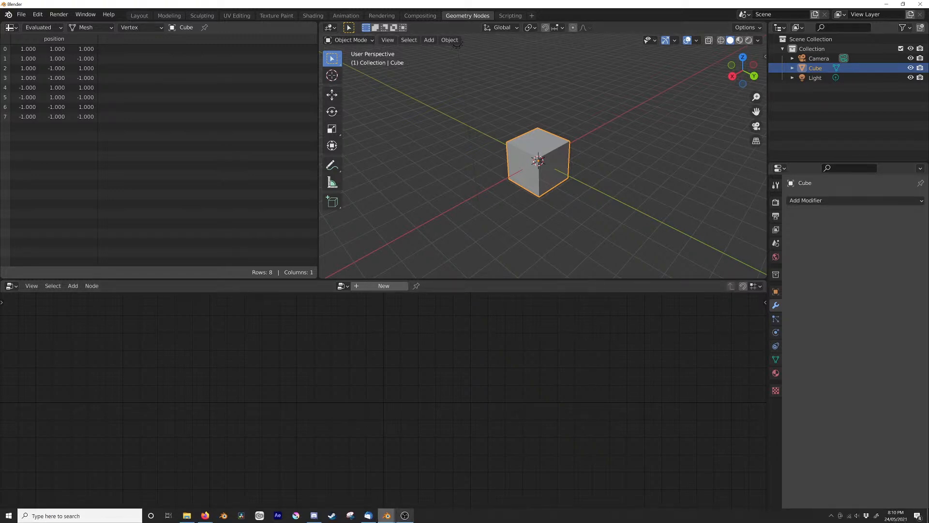
{"action": "left_click", "coordinate": [348, 479]}
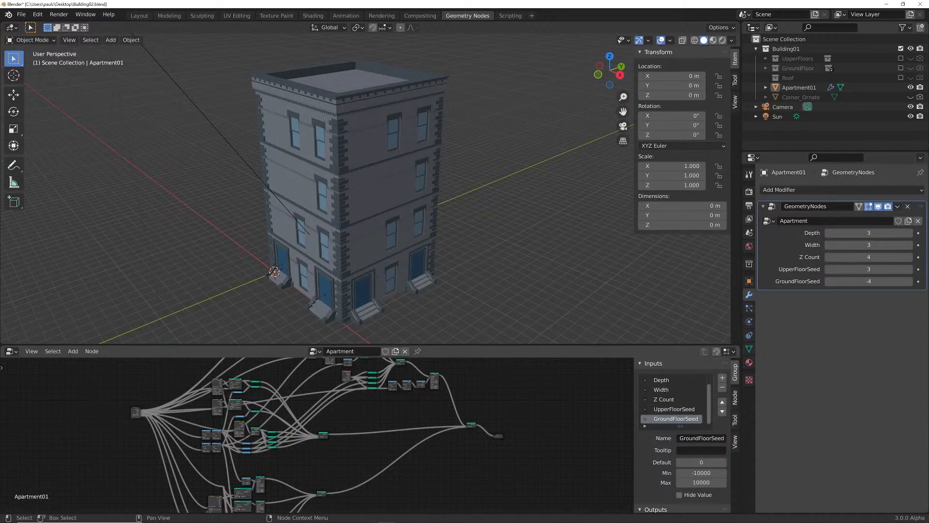
{"action": "middle_click_drag", "start_coordinate": [397, 208], "coordinate": [422, 171]}
{"action": "scroll", "coordinate": [383, 193], "scroll_direction": "up", "scroll_amount": 1}
{"action": "scroll", "coordinate": [421, 172], "scroll_direction": "down", "scroll_amount": 1}
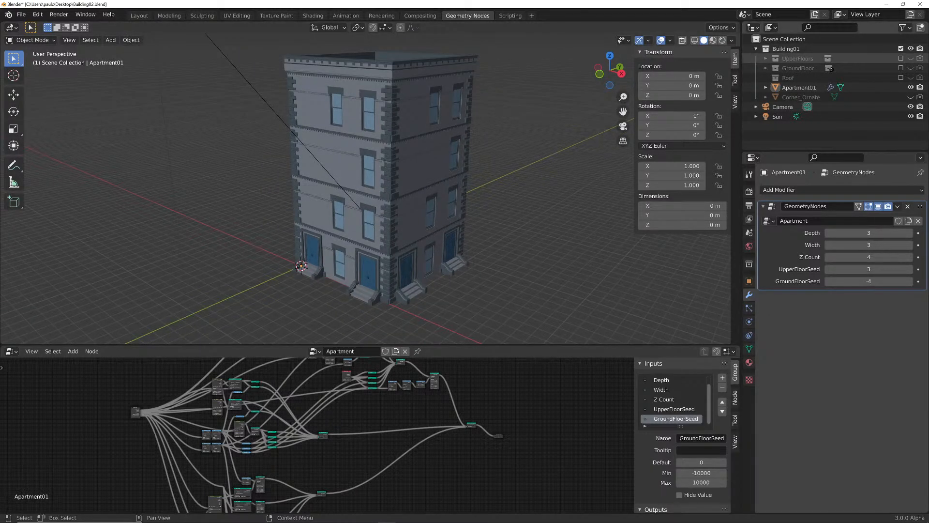
Hide the Apartment01 building and toggle the Roof collection's viewport visibility on and off
{"action": "left_click", "coordinate": [910, 87]}
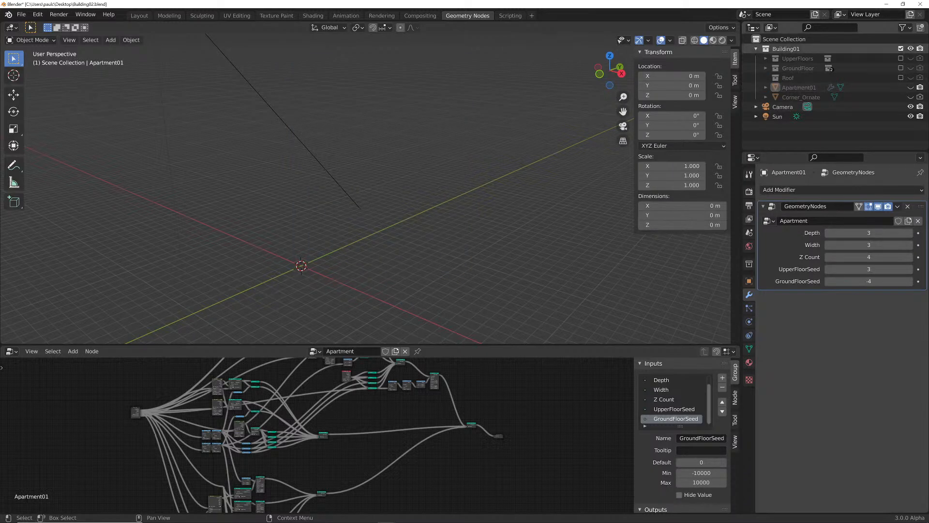
{"action": "left_click", "coordinate": [910, 78]}
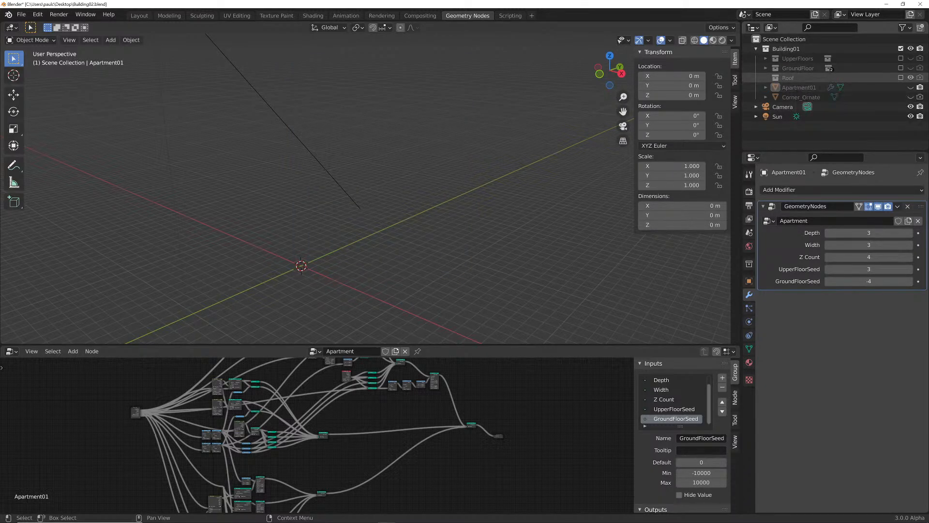
{"action": "left_click", "coordinate": [910, 77]}
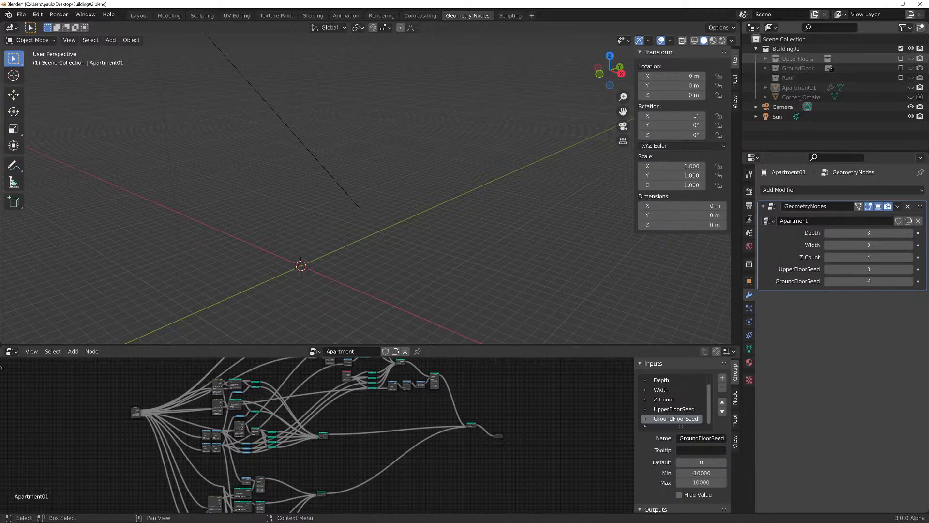
Show the GroundFloor collection with its Door and WindowGround modules, and expand WindowGround to list its objects
{"action": "left_click", "coordinate": [910, 68]}
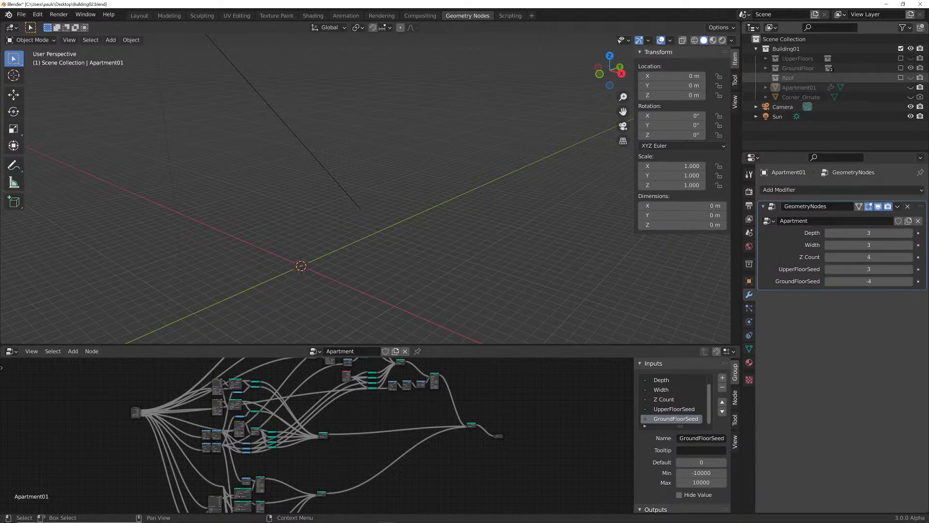
{"action": "left_click", "coordinate": [798, 68]}
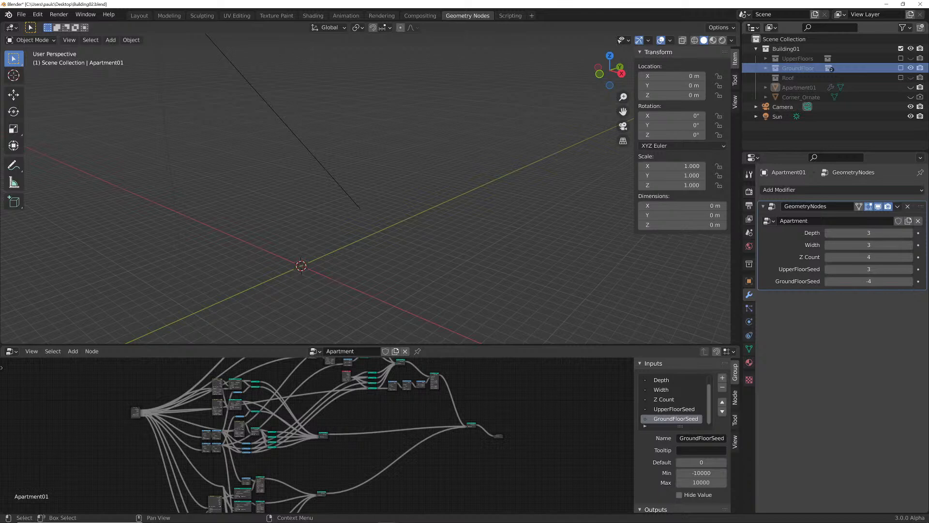
{"action": "left_click", "coordinate": [765, 68]}
{"action": "left_click", "coordinate": [775, 88]}
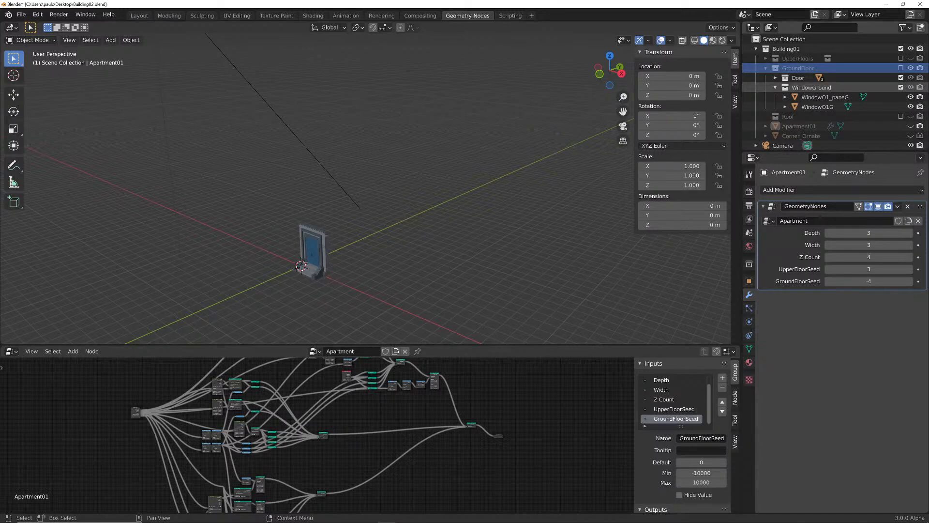
{"action": "left_click", "coordinate": [811, 88]}
{"action": "middle_click_drag", "start_coordinate": [334, 256], "coordinate": [369, 259]}
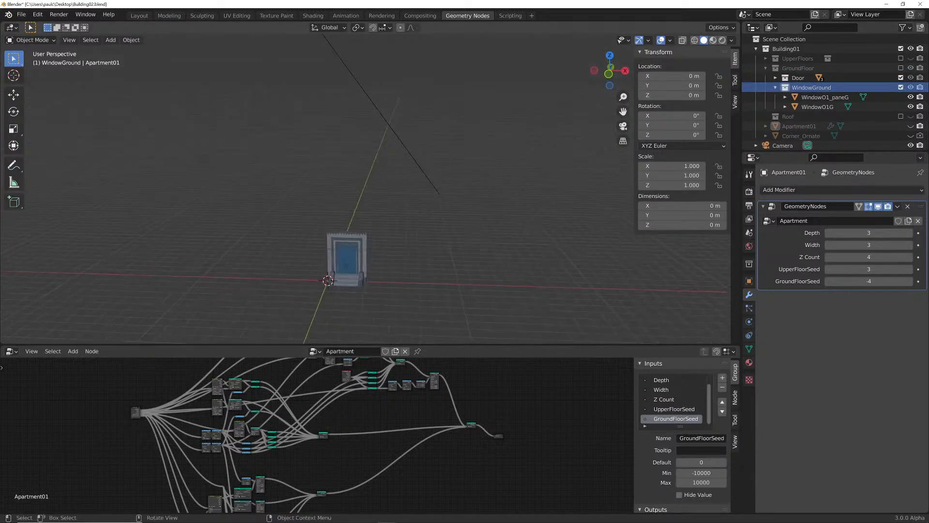
Select all objects in the WindowGround collection and move them 4 m along X, beside the door module
{"action": "key", "text": "x"}
{"action": "key", "text": "Return"}
{"action": "left_click", "coordinate": [825, 97]}
{"action": "left_click", "coordinate": [811, 87]}
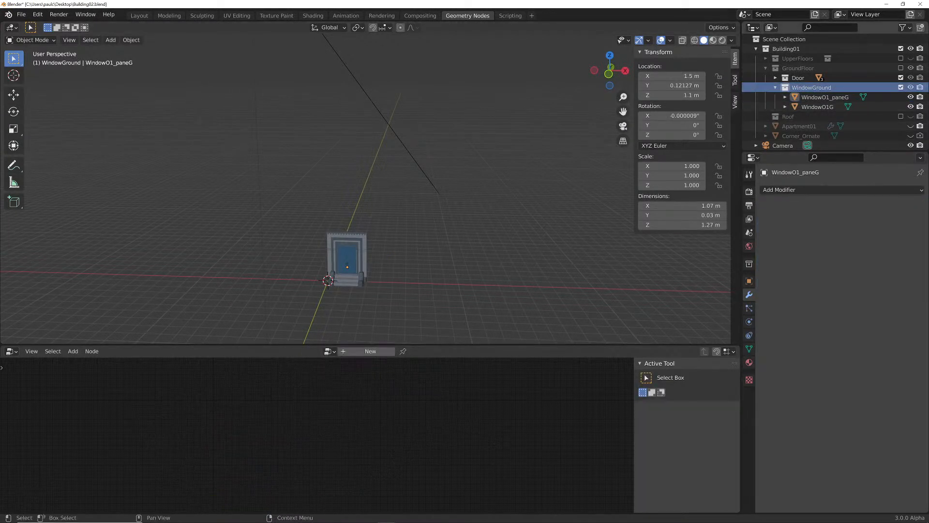
{"action": "right_click", "coordinate": [775, 86]}
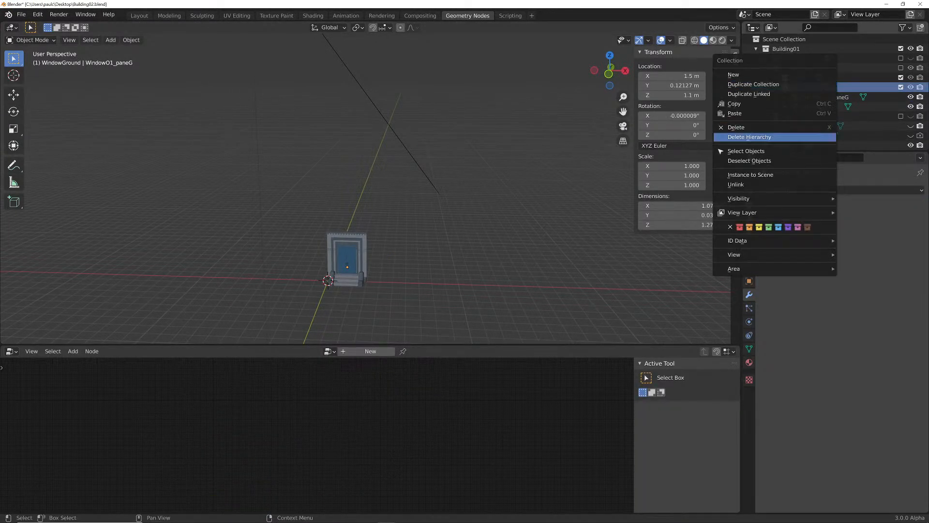
{"action": "left_click", "coordinate": [746, 151]}
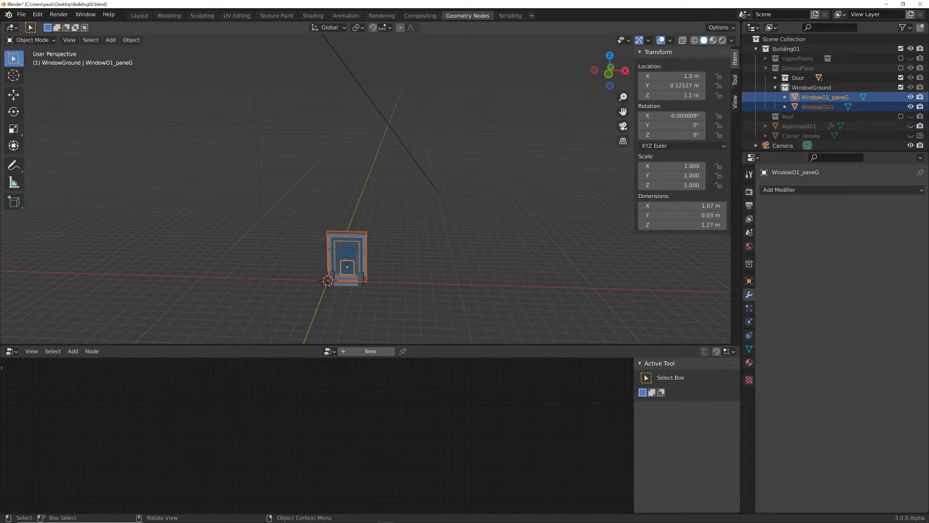
{"action": "key", "text": "g"}
{"action": "key", "text": "x"}
{"action": "left_click", "coordinate": [399, 261], "text": "ctrl"}
{"action": "middle_click_drag", "start_coordinate": [399, 261], "coordinate": [414, 136]}
{"action": "scroll", "coordinate": [378, 245], "scroll_direction": "up", "scroll_amount": 5}
{"action": "key", "text": "alt+a"}
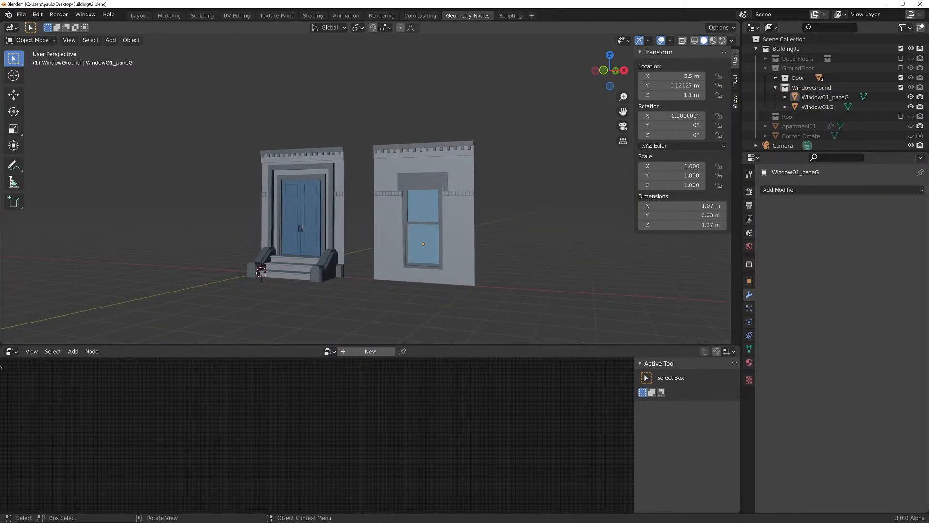
{"action": "middle_click_drag", "start_coordinate": [414, 137], "coordinate": [381, 155]}
Undo the move of the WindowGround objects, and hide and collapse the GroundFloor collection
{"action": "key", "text": "ctrl+z"}
{"action": "key", "text": "ctrl+z"}
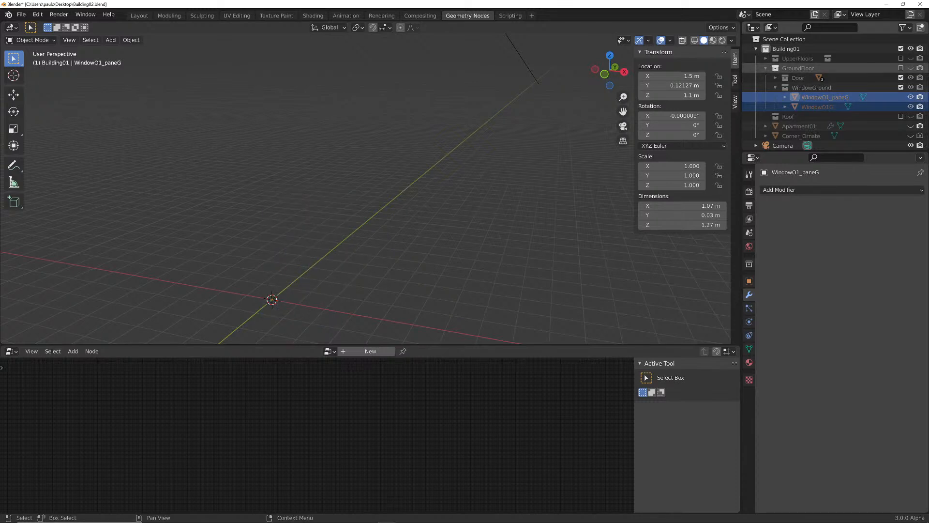
{"action": "left_click", "coordinate": [765, 69]}
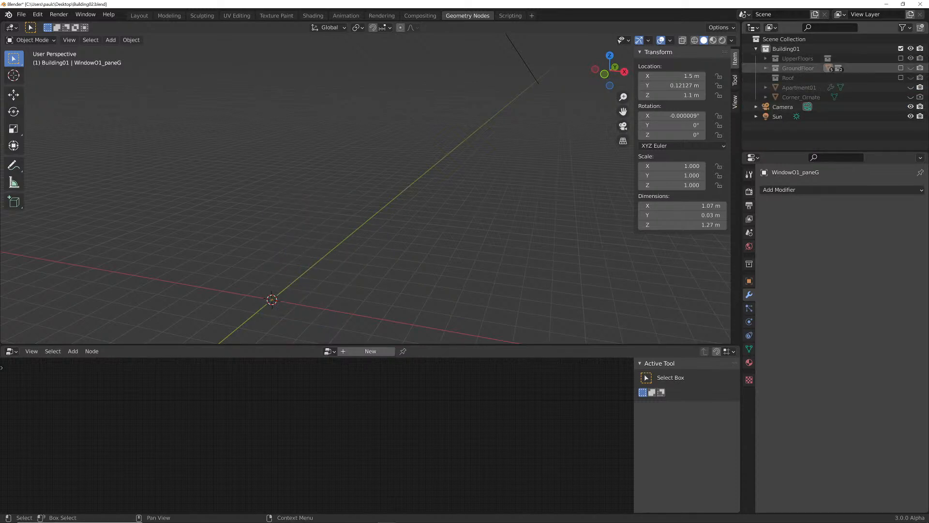
Display the window module in the UpperFloors collection for inspection, and hide and collapse the collection again
{"action": "left_click", "coordinate": [766, 59]}
{"action": "left_click", "coordinate": [797, 59]}
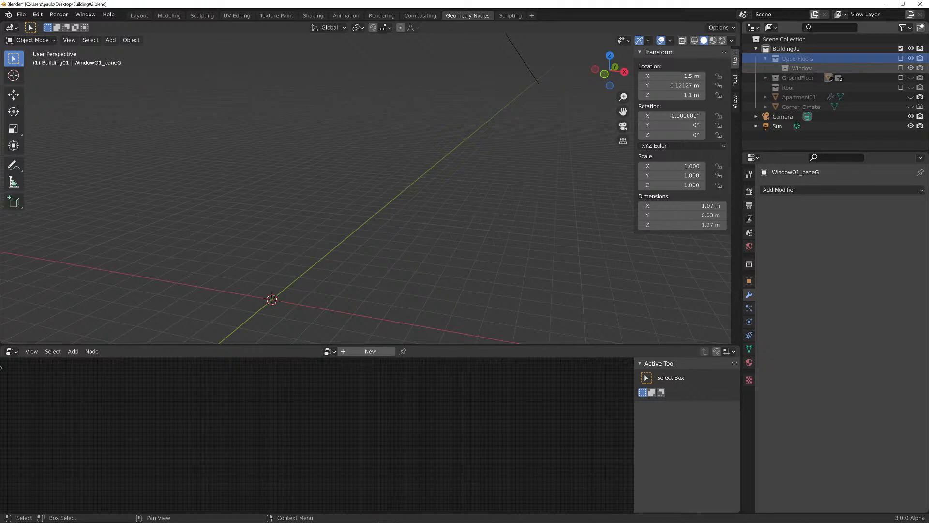
{"action": "left_click", "coordinate": [901, 68]}
{"action": "left_click", "coordinate": [775, 68]}
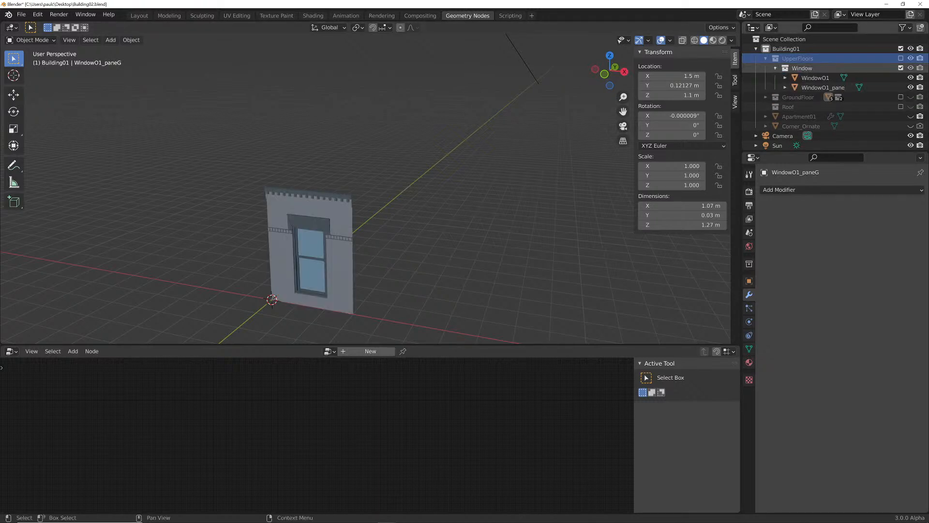
{"action": "left_click", "coordinate": [775, 69]}
{"action": "mouse_move", "coordinate": [465, 194]}
{"action": "middle_mouse_down"}
{"action": "mouse_move", "coordinate": [412, 196]}
{"action": "mouse_move", "coordinate": [459, 197]}
{"action": "middle_mouse_up"}
{"action": "left_click", "coordinate": [911, 59]}
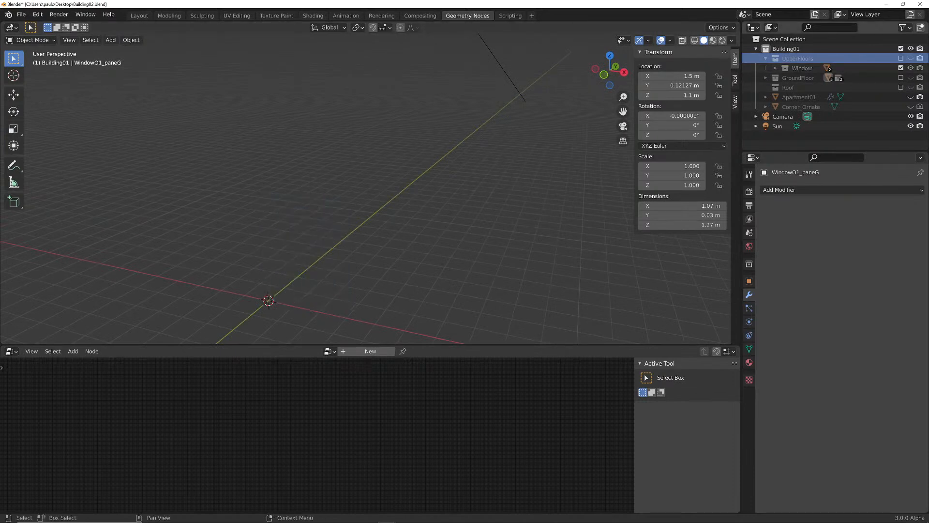
{"action": "left_click", "coordinate": [765, 58]}
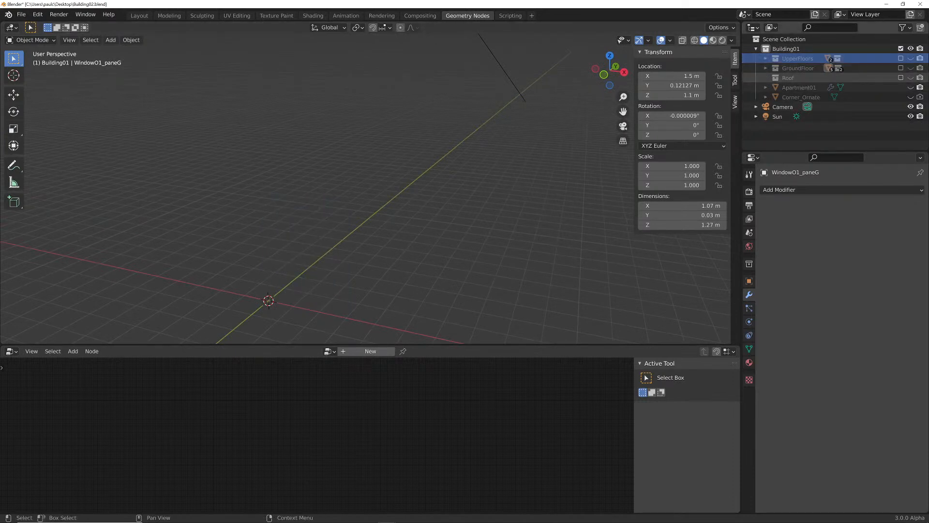
Show the Roof collection in the viewport, select the corner roof cap, and expand the collection's object list
{"action": "left_click", "coordinate": [910, 77]}
{"action": "left_click", "coordinate": [901, 78]}
{"action": "middle_click_drag", "start_coordinate": [426, 179], "coordinate": [413, 198]}
{"action": "left_click", "coordinate": [309, 213]}
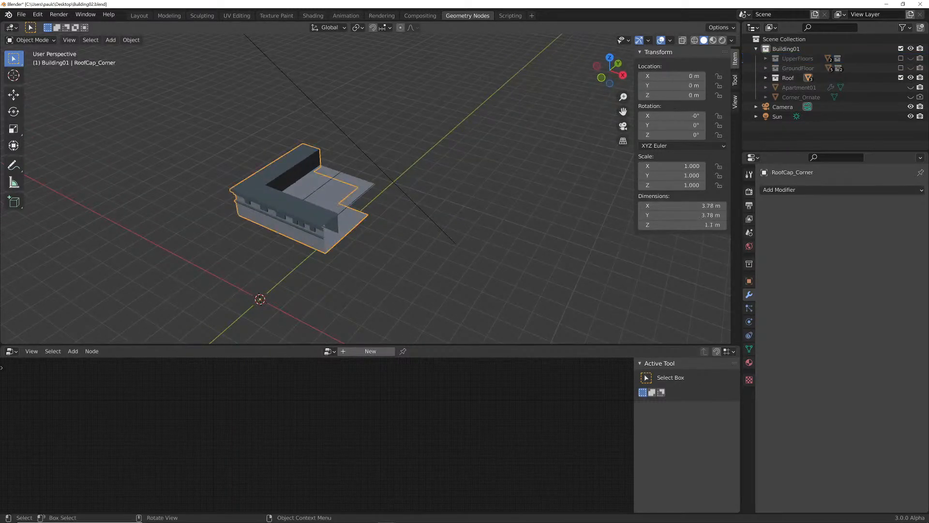
{"action": "left_click", "coordinate": [766, 77]}
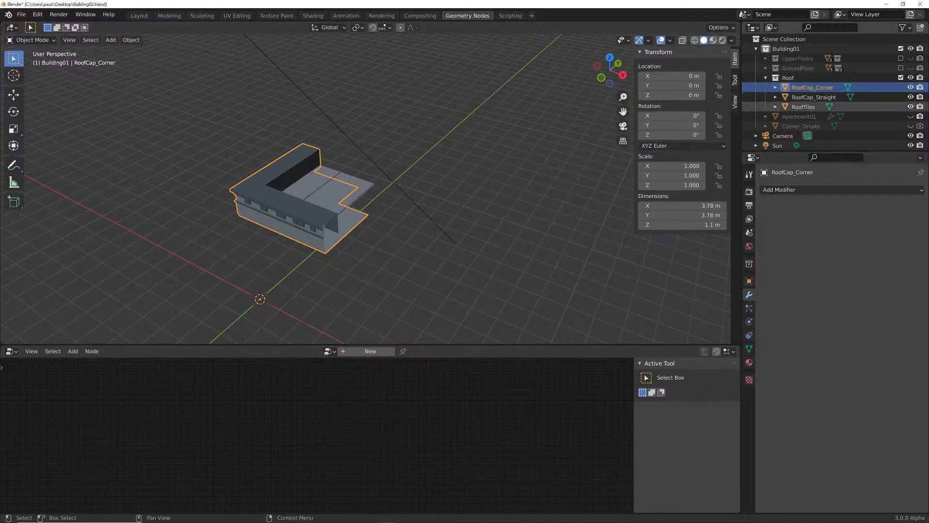
Move RoofCap_Straight along the X axis so it sits apart from the corner roof cap
{"action": "left_click", "coordinate": [814, 97]}
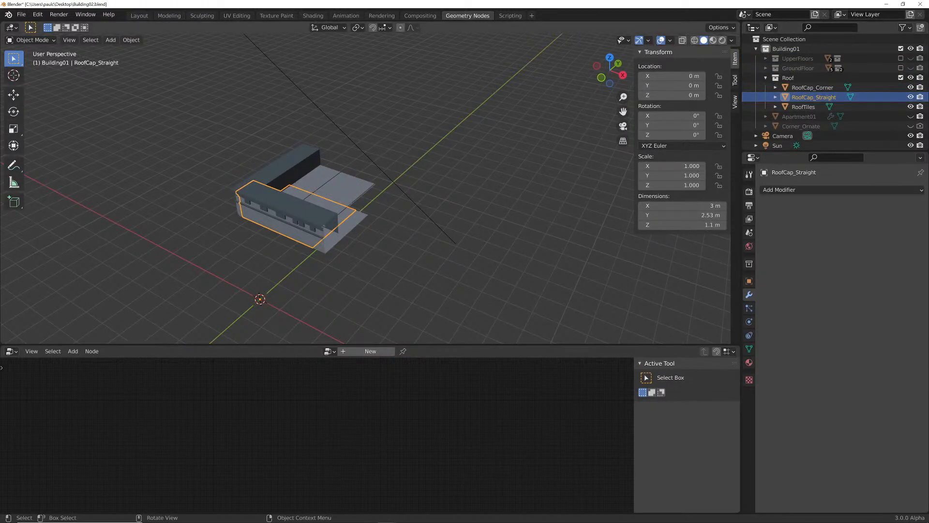
{"action": "key", "text": "g"}
{"action": "key", "text": "x"}
{"action": "key", "text": "Return"}
{"action": "middle_click_drag", "start_coordinate": [411, 252], "coordinate": [444, 252]}
Select the corner roof cap and the RoofTiles piece in turn to examine each roof module
{"action": "left_click", "coordinate": [358, 221]}
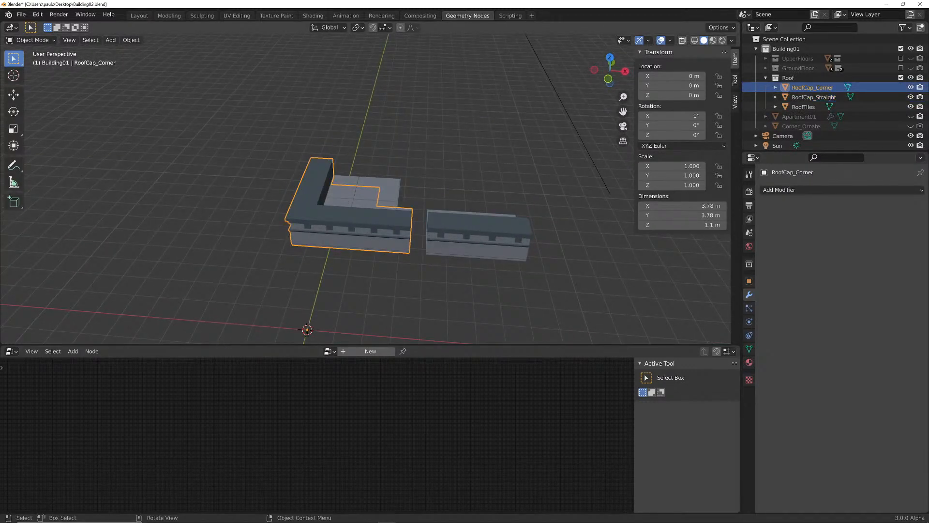
{"action": "left_click", "coordinate": [365, 191]}
{"action": "middle_click_drag", "start_coordinate": [368, 194], "coordinate": [416, 217]}
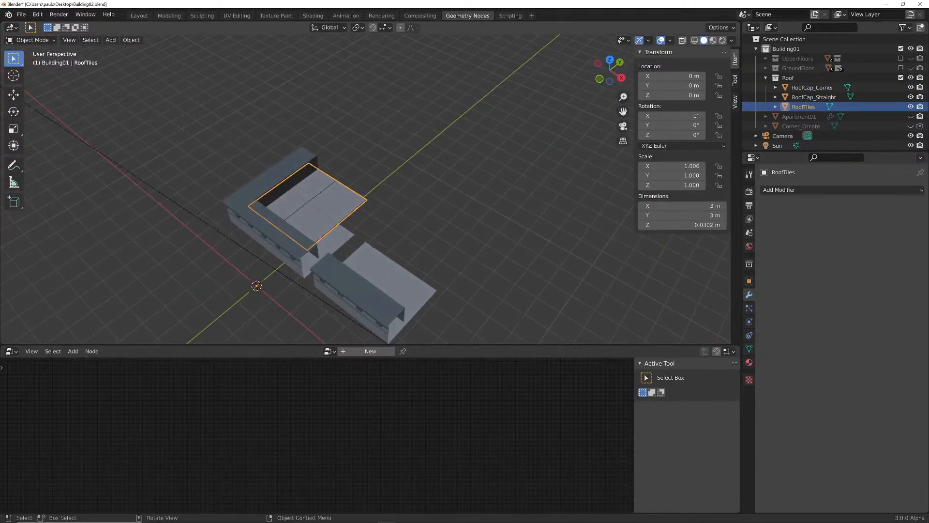
Select RoofCap_Straight and undo its earlier move along the X axis
{"action": "left_click", "coordinate": [382, 280]}
{"action": "middle_click_drag", "start_coordinate": [382, 281], "coordinate": [421, 264]}
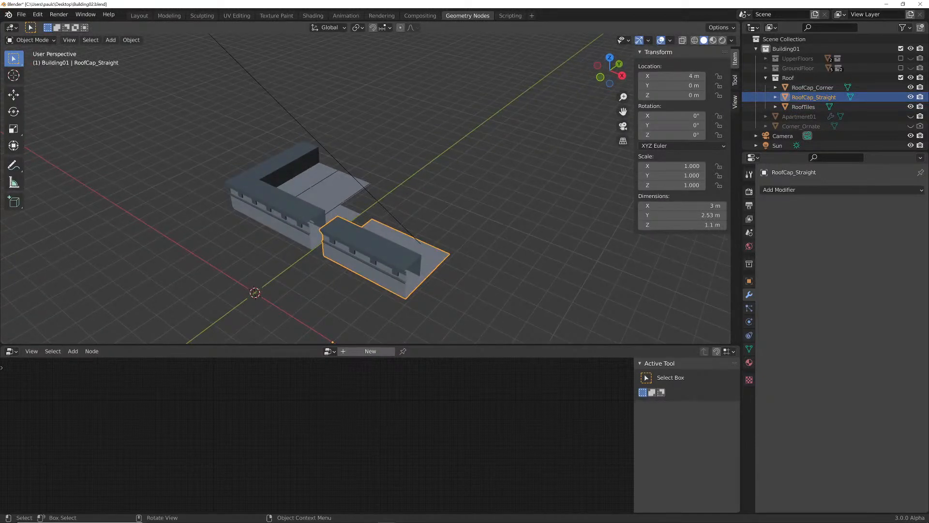
{"action": "key", "text": "ctrl+z"}
{"action": "key", "text": "ctrl+z"}
{"action": "key", "text": "ctrl+z"}
{"action": "key", "text": "ctrl+z"}
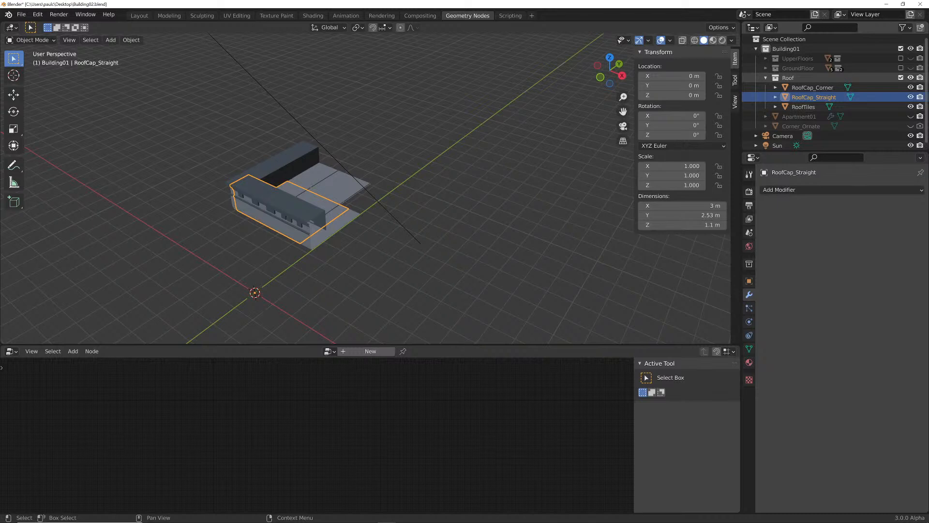
Hide and collapse the Roof collection, and display the Corner_Ornate object in the viewport for inspection
{"action": "left_click", "coordinate": [910, 78]}
{"action": "left_click", "coordinate": [765, 77]}
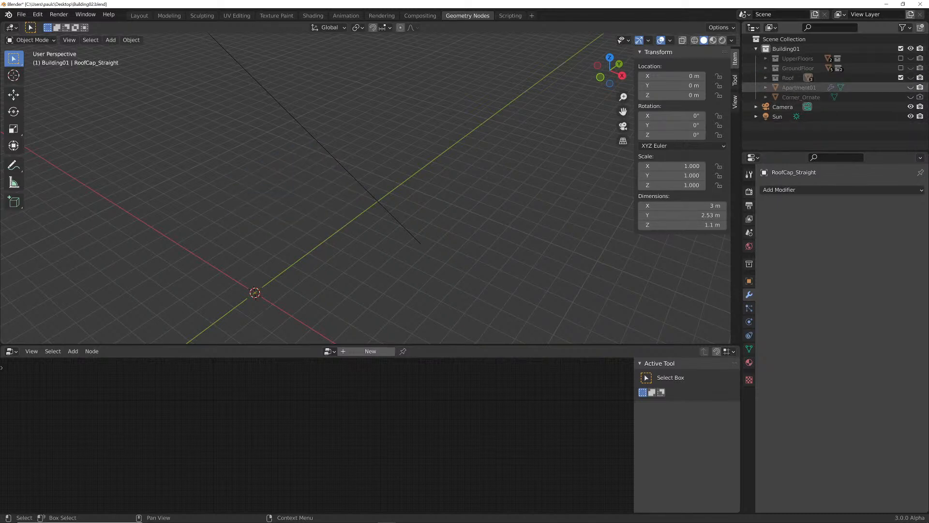
{"action": "left_click", "coordinate": [911, 97]}
{"action": "middle_click_drag", "start_coordinate": [387, 198], "coordinate": [459, 135]}
{"action": "scroll", "coordinate": [460, 134], "scroll_direction": "up", "scroll_amount": 3}
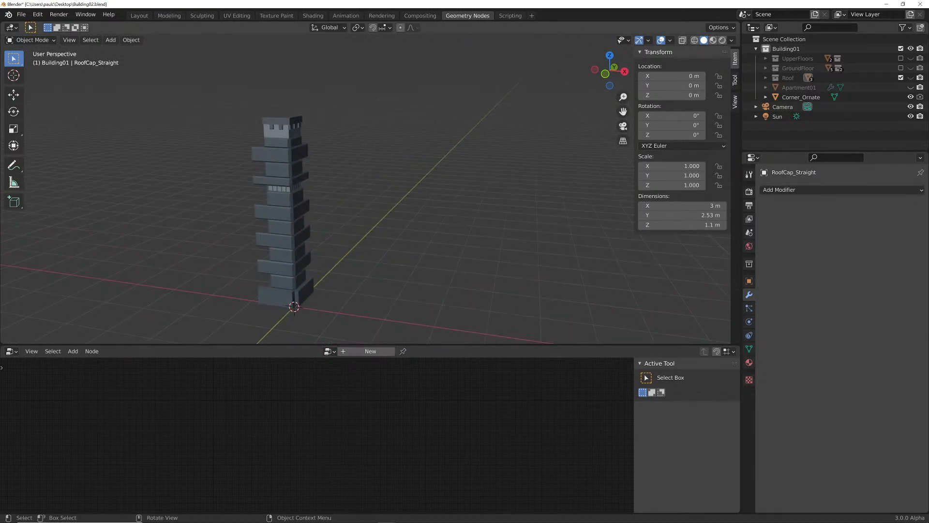
{"action": "middle_click_drag", "start_coordinate": [459, 134], "coordinate": [484, 136]}
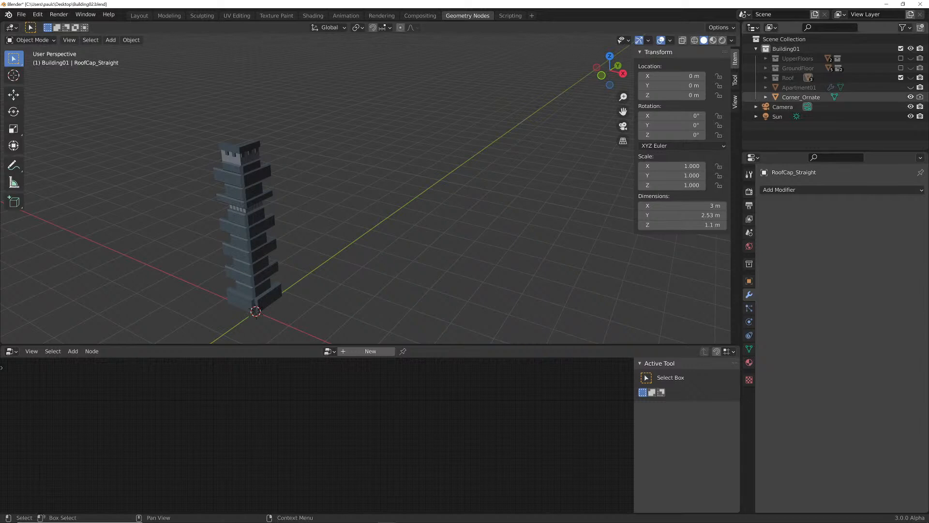
Hide the whole Building01 collection in the viewport
{"action": "left_click", "coordinate": [919, 88]}
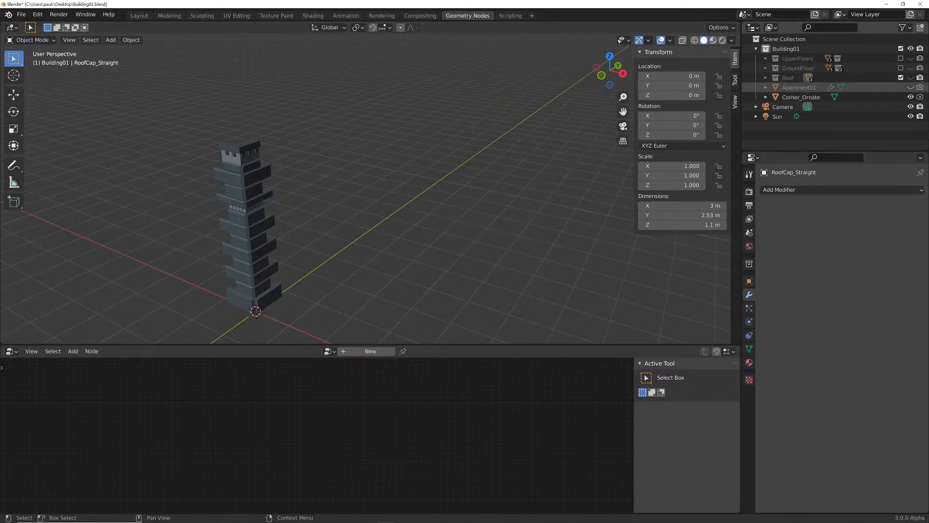
{"action": "left_click", "coordinate": [920, 78]}
{"action": "left_click", "coordinate": [920, 68]}
{"action": "left_click", "coordinate": [920, 58]}
{"action": "left_click", "coordinate": [920, 49]}
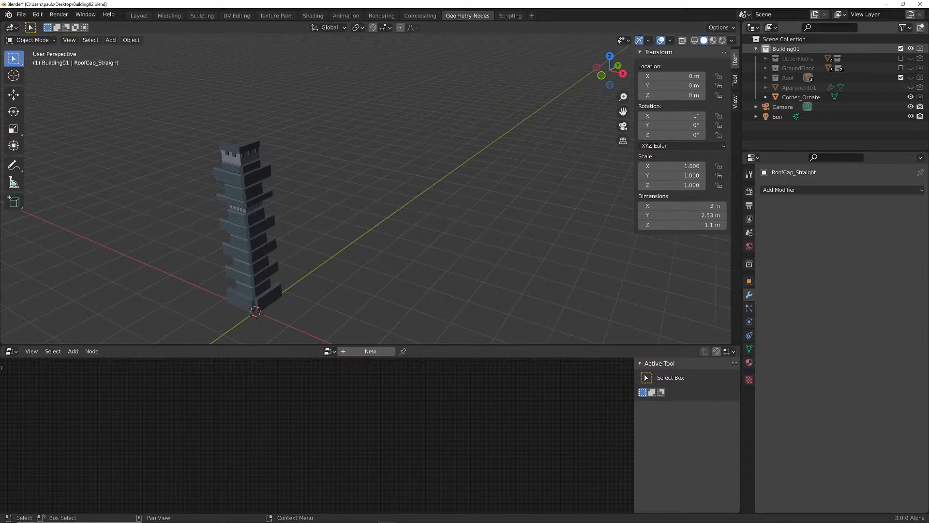
{"action": "left_click", "coordinate": [911, 48]}
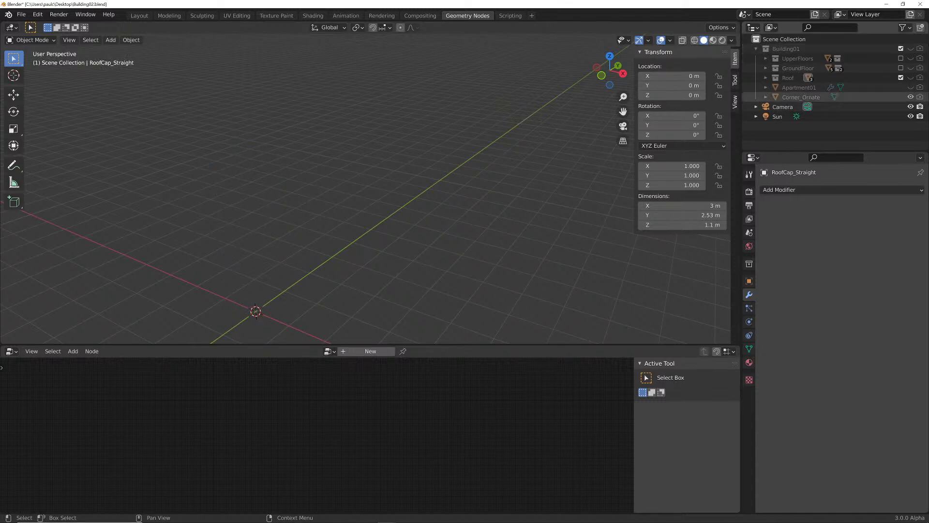
Unhide and select Apartment01, show the Building01 collection again, and clear the selection with the whole building in view
{"action": "left_click", "coordinate": [920, 87]}
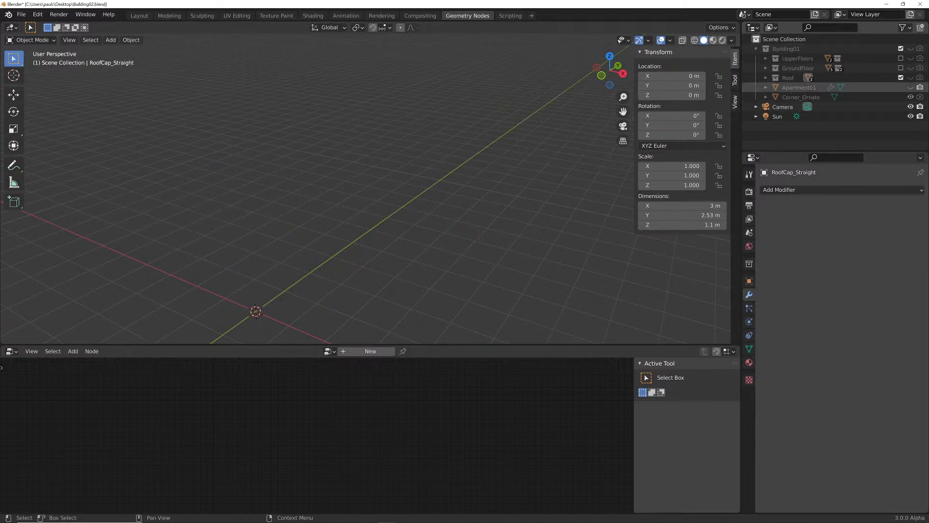
{"action": "left_click", "coordinate": [910, 87]}
{"action": "left_click", "coordinate": [799, 87]}
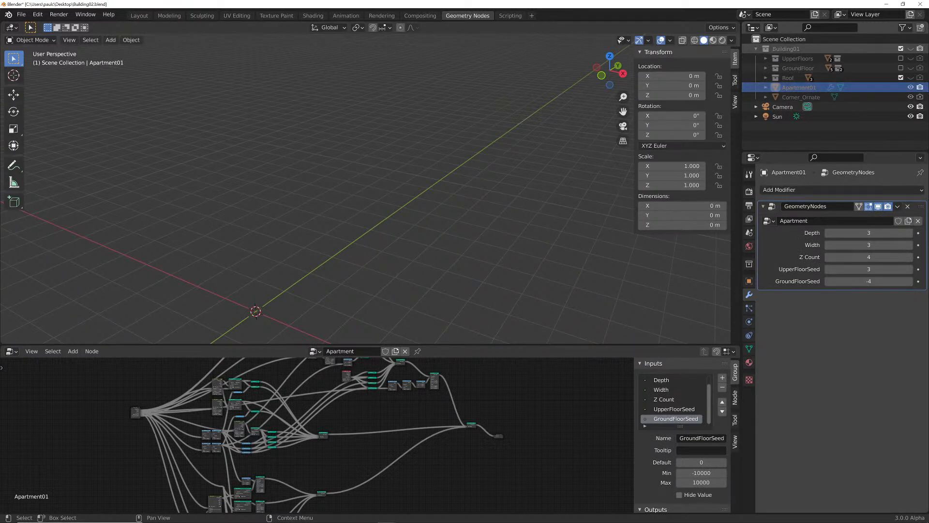
{"action": "middle_click_drag", "start_coordinate": [291, 193], "coordinate": [372, 106], "text": "shift"}
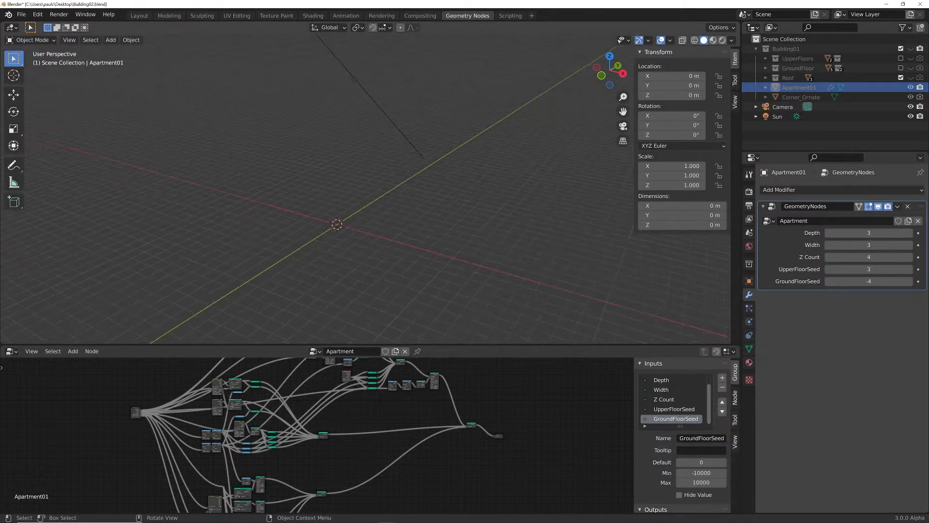
{"action": "left_click", "coordinate": [910, 49]}
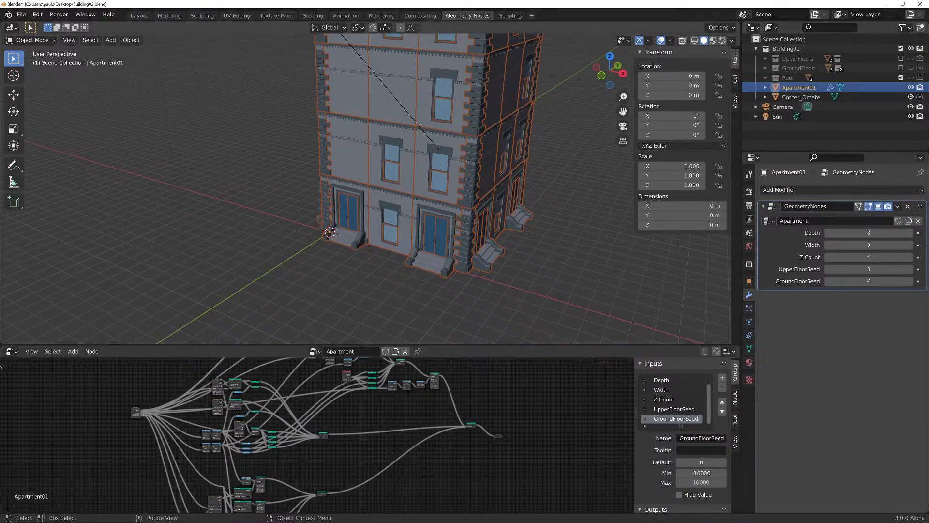
{"action": "middle_click_drag", "start_coordinate": [387, 160], "coordinate": [308, 229], "text": "shift"}
{"action": "scroll", "coordinate": [339, 223], "scroll_direction": "down", "scroll_amount": 3}
{"action": "key", "text": "alt+a"}
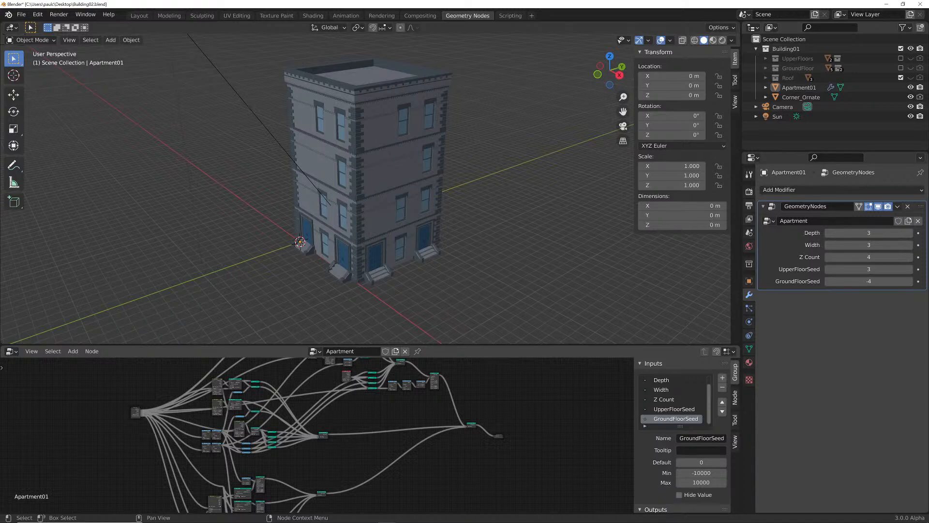
Inspect the generated building and set the Apartment modifier's GroundFloorSeed to 3 to vary the ground-floor doors and windows
{"action": "scroll", "coordinate": [365, 189], "scroll_direction": "up", "scroll_amount": 1}
{"action": "middle_click_drag", "start_coordinate": [366, 189], "coordinate": [378, 190]}
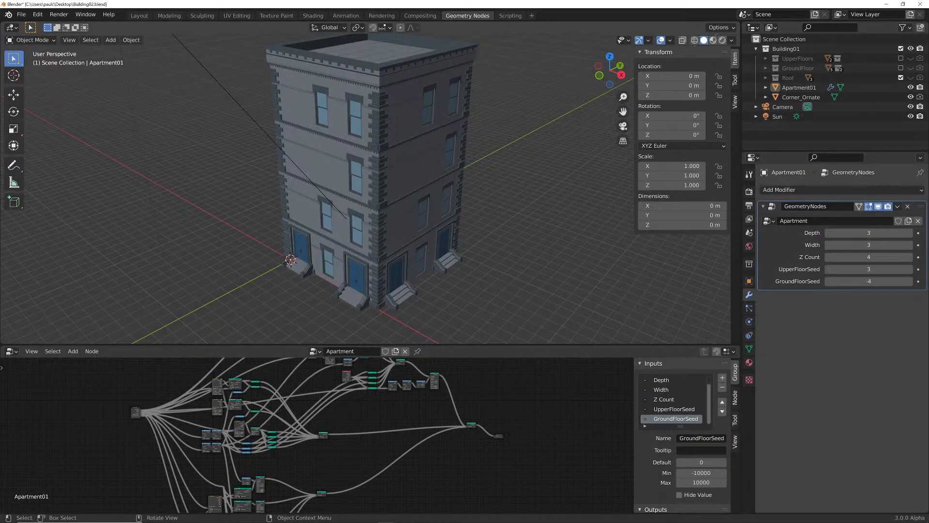
{"action": "scroll", "coordinate": [366, 189], "scroll_direction": "up", "scroll_amount": 1}
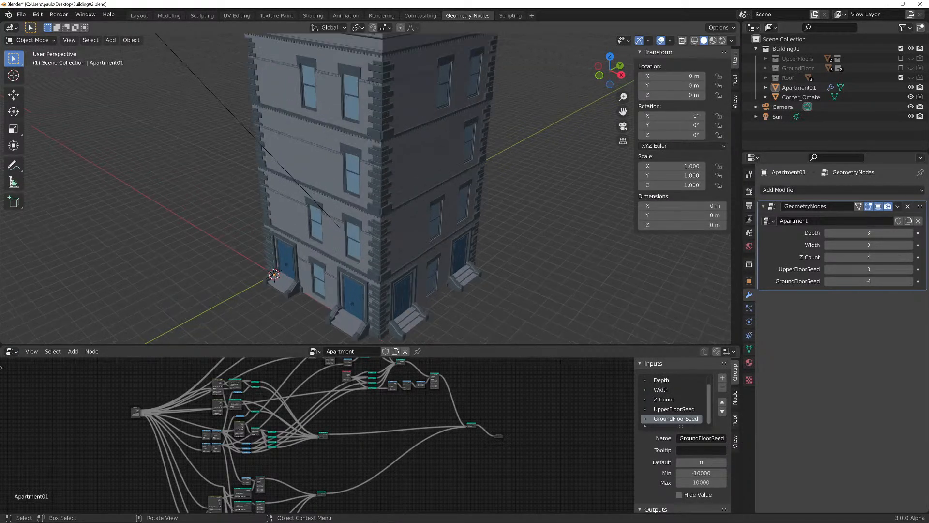
{"action": "middle_click_drag", "start_coordinate": [366, 203], "coordinate": [375, 168], "text": "shift"}
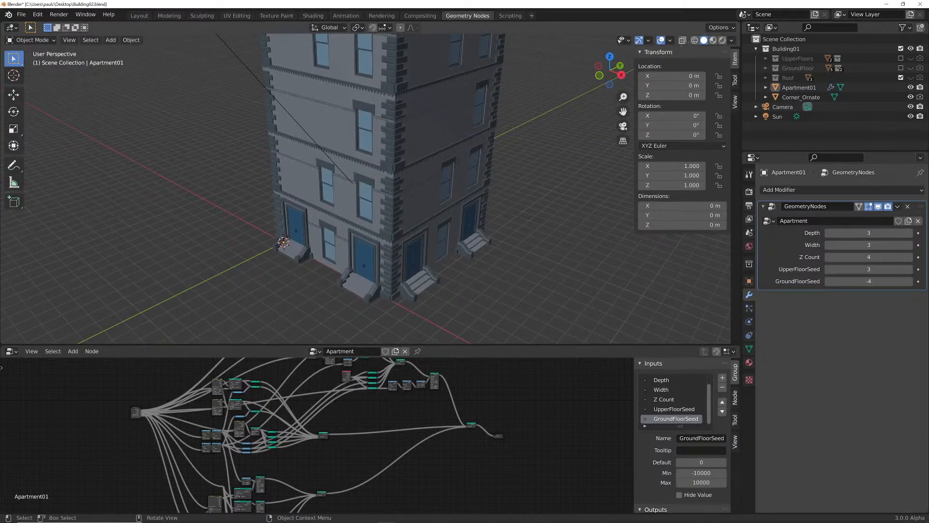
{"action": "middle_click_drag", "start_coordinate": [376, 168], "coordinate": [390, 187], "text": "shift"}
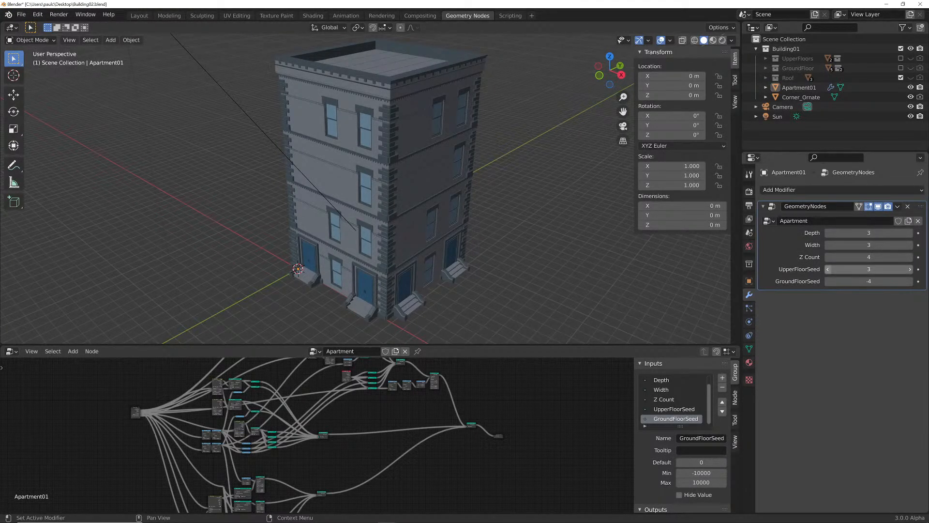
{"action": "left_click", "coordinate": [910, 281]}
{"action": "left_click", "coordinate": [910, 281]}
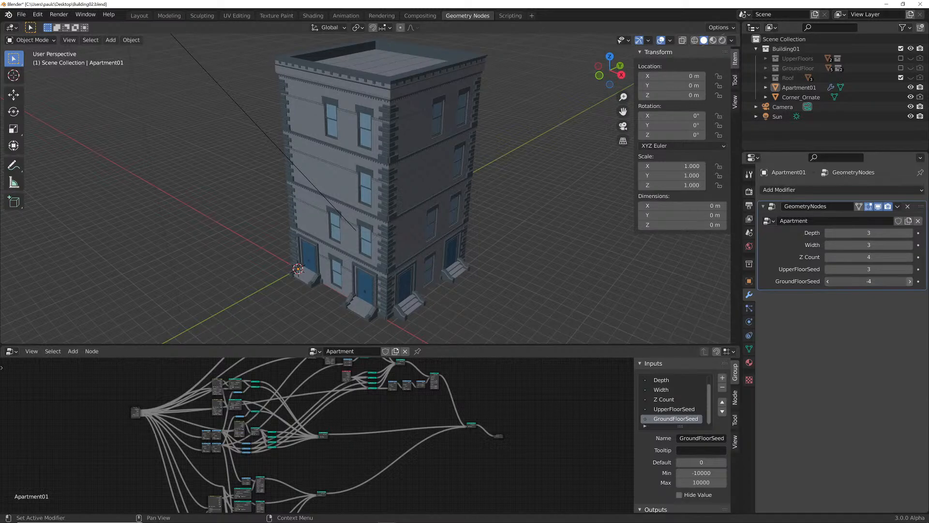
{"action": "left_click", "coordinate": [910, 282]}
{"action": "left_click", "coordinate": [909, 281]}
{"action": "left_click", "coordinate": [910, 281]}
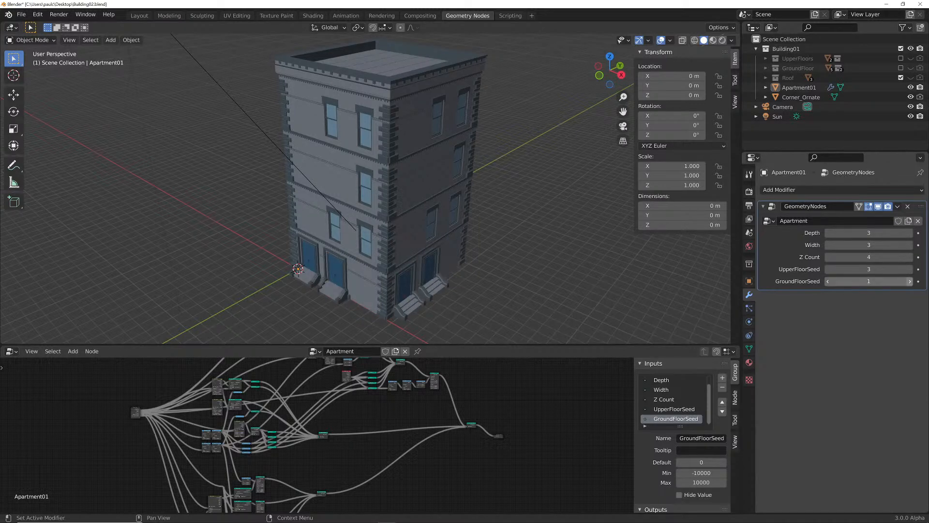
{"action": "left_click", "coordinate": [910, 281]}
{"action": "left_click", "coordinate": [910, 282]}
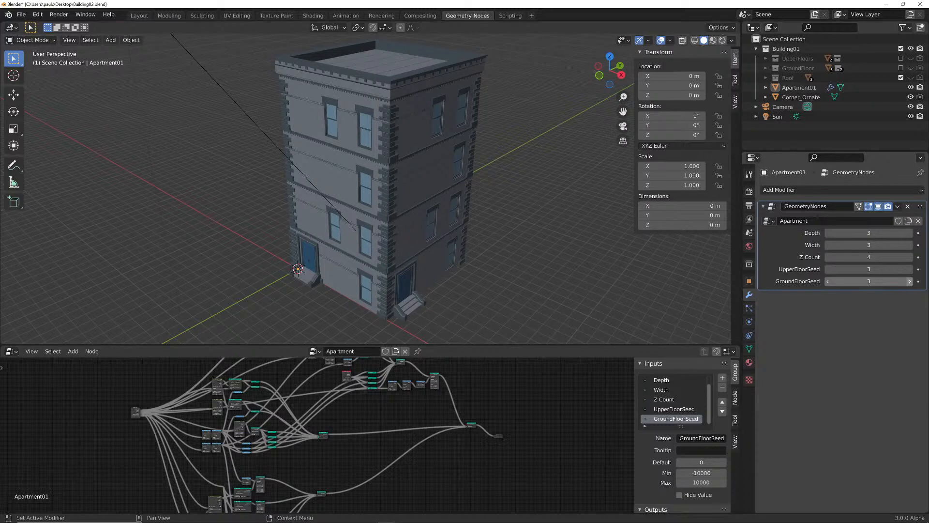
Select the generated building to examine the outlines of its individual modules, and clear the selection
{"action": "scroll", "coordinate": [368, 189], "scroll_direction": "up", "scroll_amount": 3}
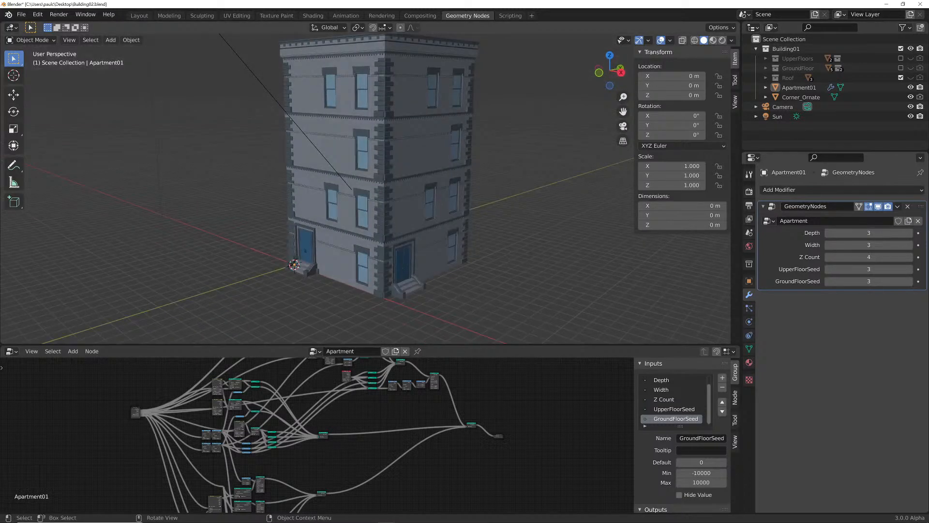
{"action": "scroll", "coordinate": [368, 189], "scroll_direction": "up", "scroll_amount": 2}
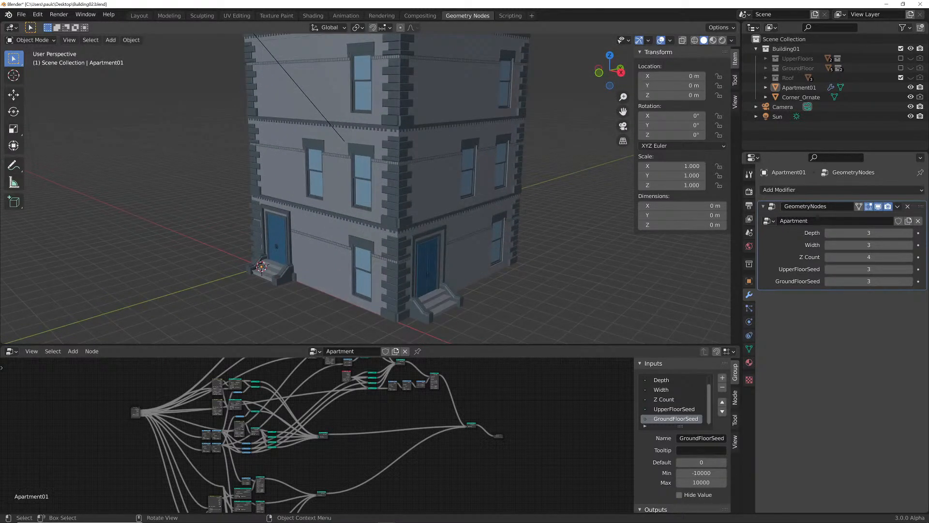
{"action": "left_click", "coordinate": [373, 186]}
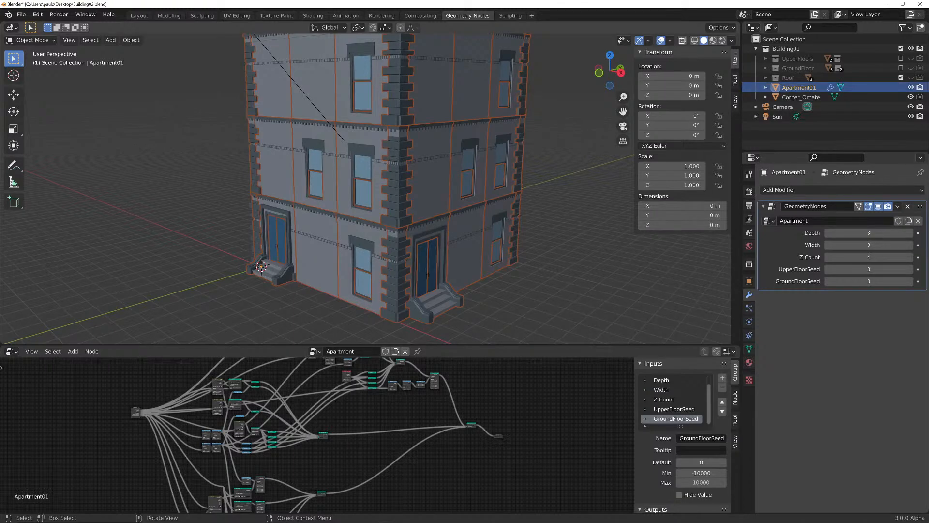
{"action": "key", "text": "a"}
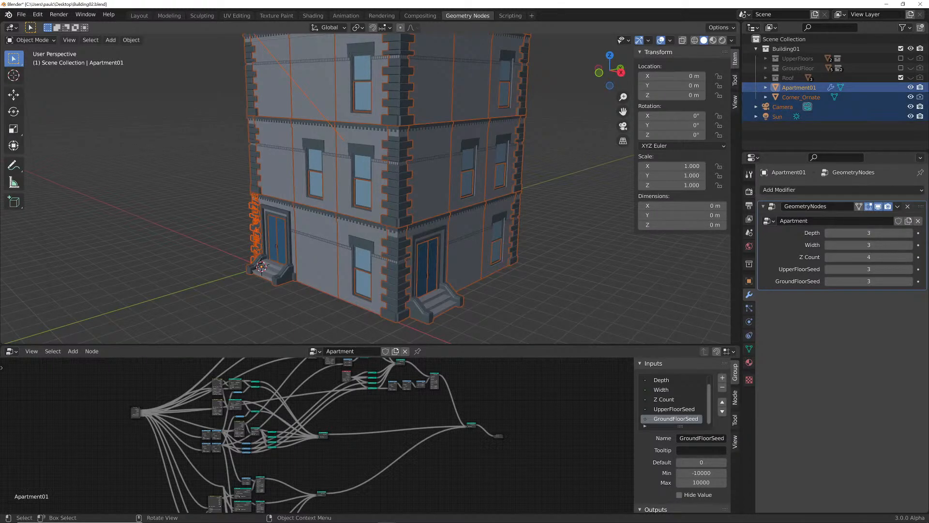
{"action": "key", "text": "ctrl+z"}
{"action": "key", "text": "alt+a"}
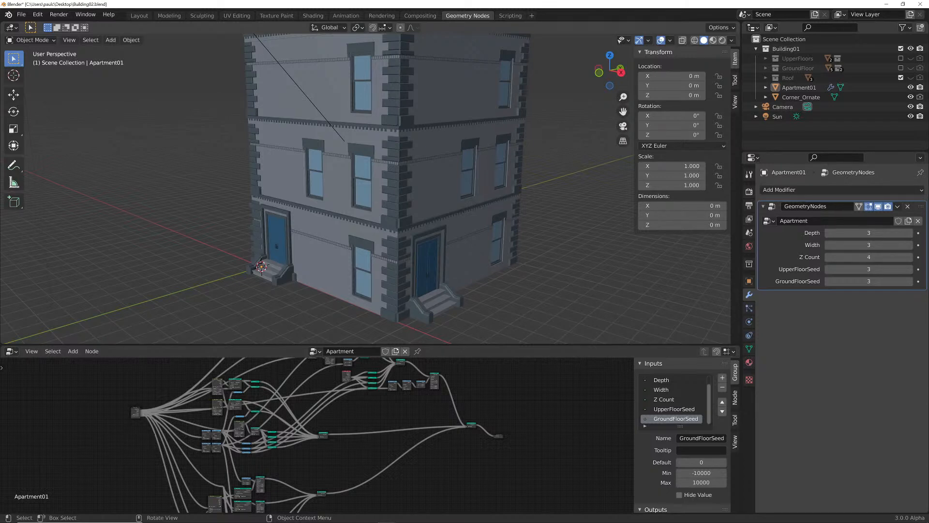
Raise the building's Z Count to 6 in the Apartment modifier
{"action": "middle_click_drag", "start_coordinate": [363, 193], "coordinate": [375, 238]}
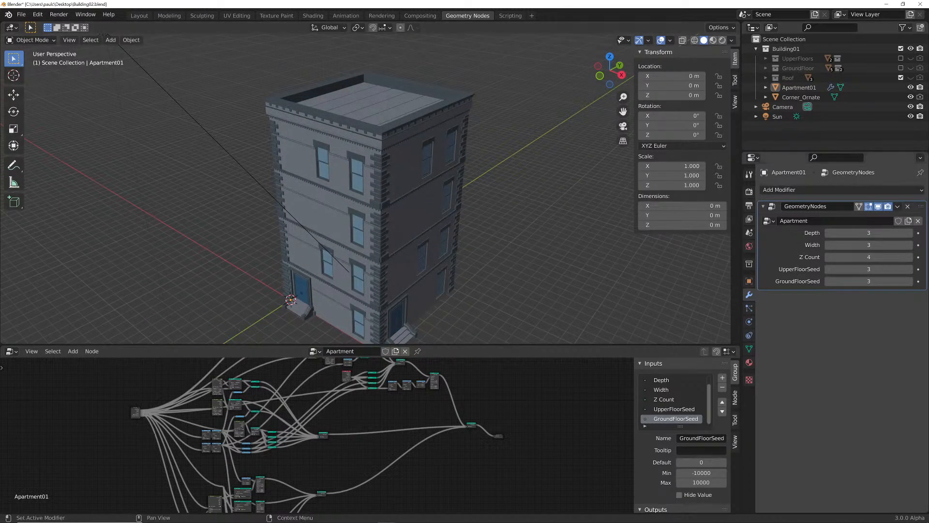
{"action": "left_click", "coordinate": [910, 257]}
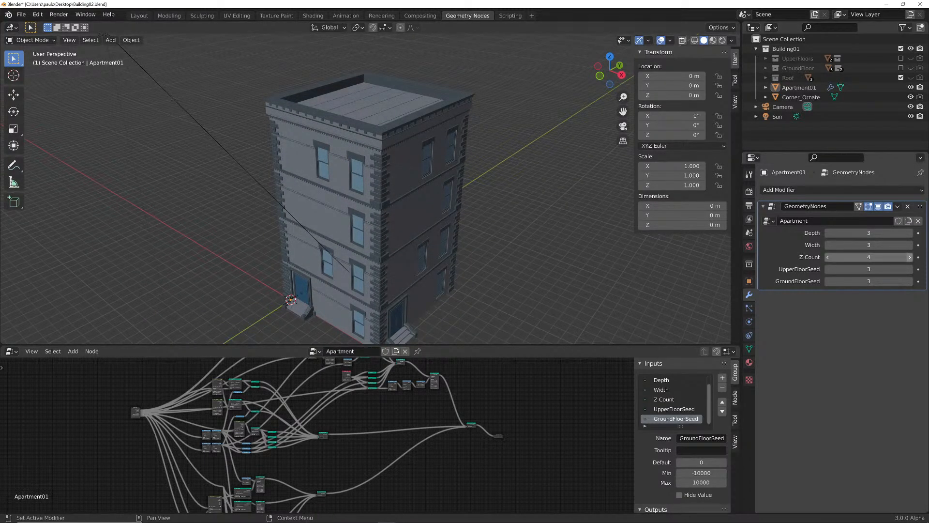
{"action": "left_click", "coordinate": [910, 257]}
{"action": "scroll", "coordinate": [339, 193], "scroll_direction": "down", "scroll_amount": 3}
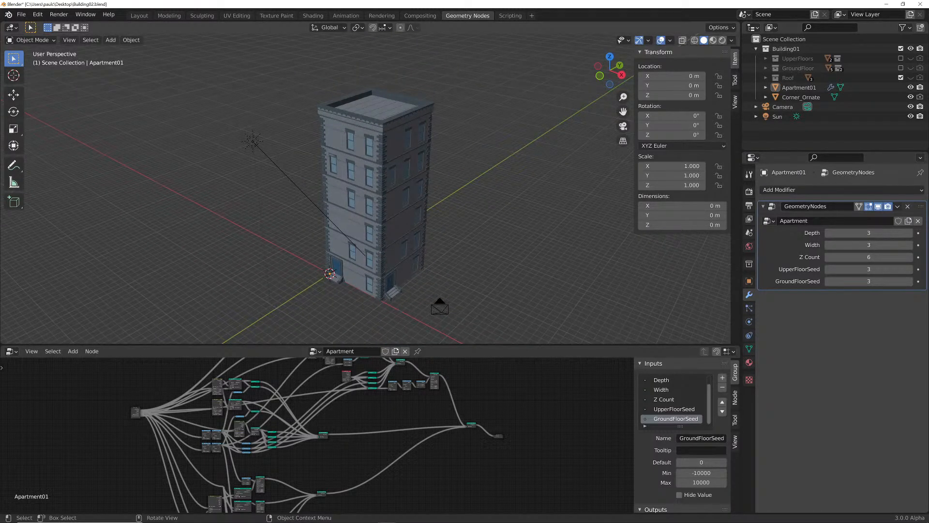
Set the building's Width to 5 and its Depth to 5 in the Apartment modifier
{"action": "left_click", "coordinate": [909, 245]}
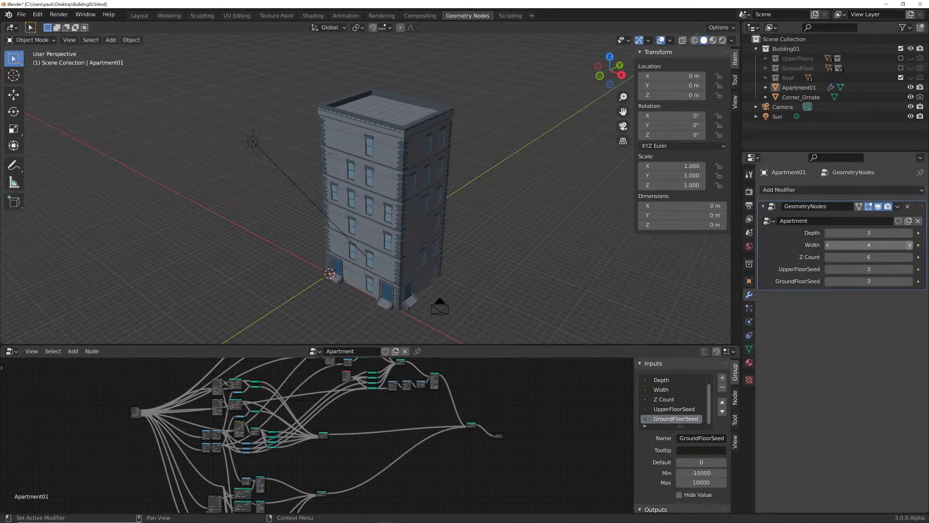
{"action": "left_click", "coordinate": [910, 245]}
{"action": "middle_click_drag", "start_coordinate": [484, 203], "coordinate": [466, 181]}
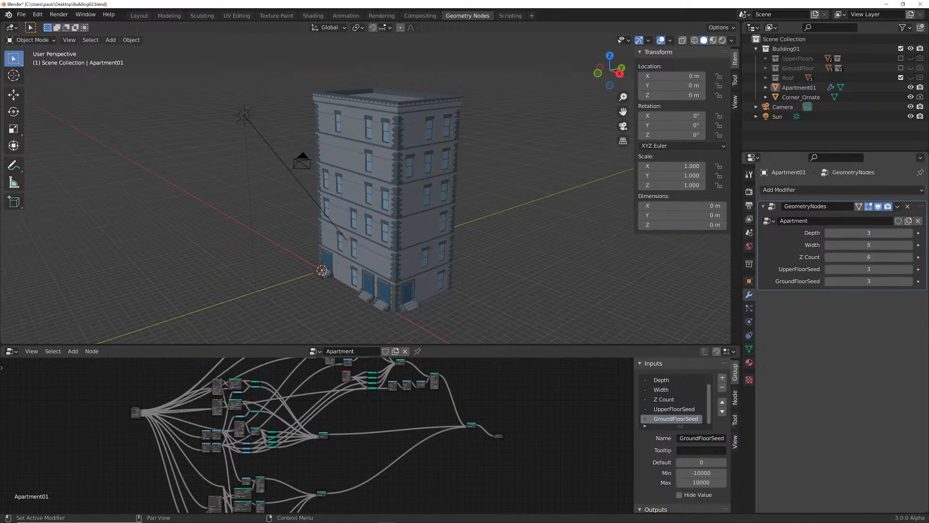
{"action": "left_click", "coordinate": [910, 233]}
{"action": "left_click", "coordinate": [910, 232]}
{"action": "middle_click_drag", "start_coordinate": [368, 194], "coordinate": [356, 208]}
{"action": "scroll", "coordinate": [368, 193], "scroll_direction": "up", "scroll_amount": 4}
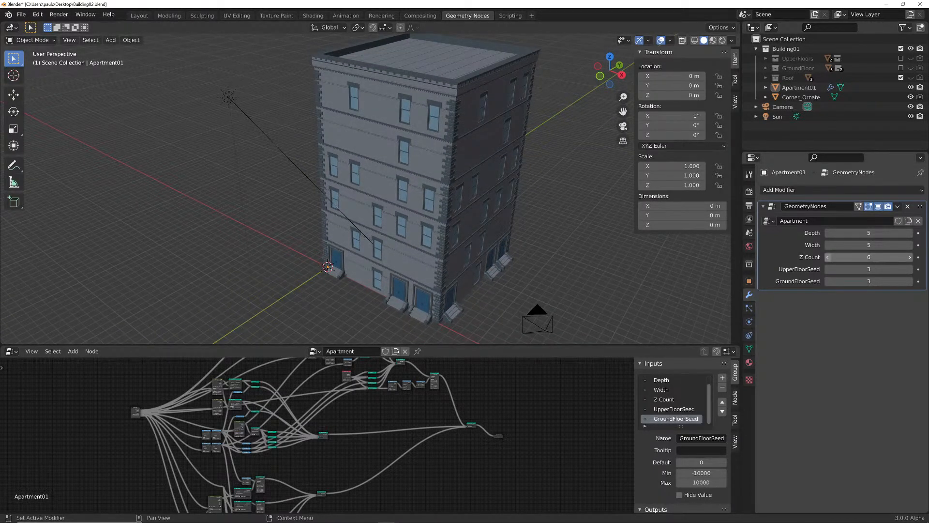
Reduce the building's Z Count to 4 floors
{"action": "left_click", "coordinate": [828, 257]}
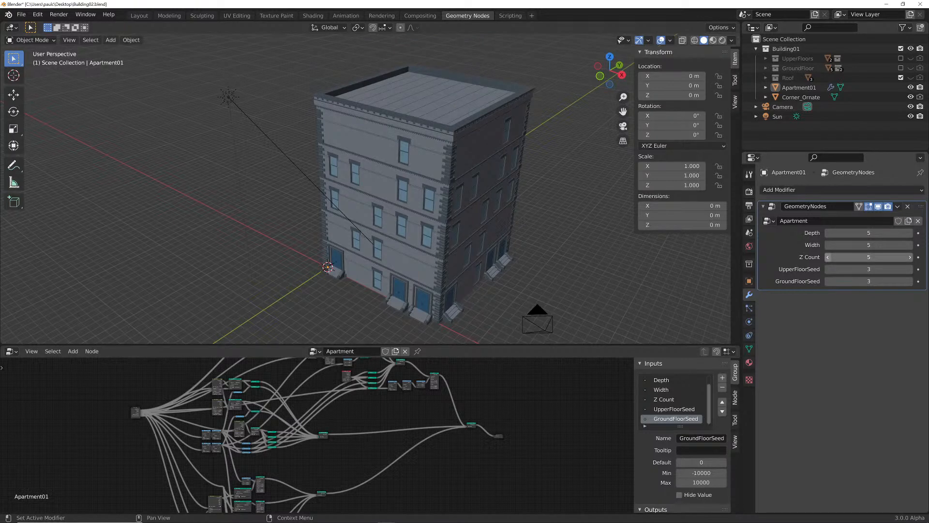
{"action": "left_click", "coordinate": [828, 257]}
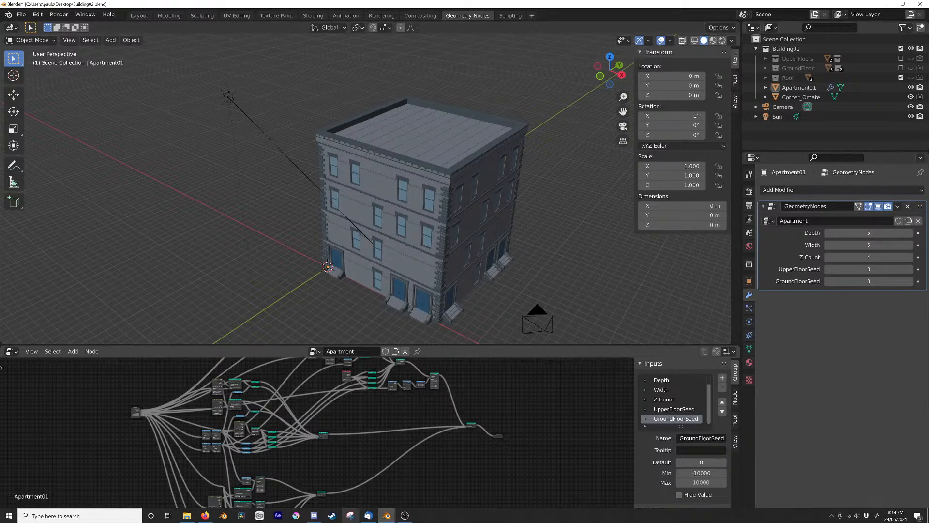
Switch to the other Blender window with the default cube scene in the Geometry Nodes workspace
{"action": "mouse_move", "coordinate": [386, 515]}
{"action": "left_click", "coordinate": [425, 482]}
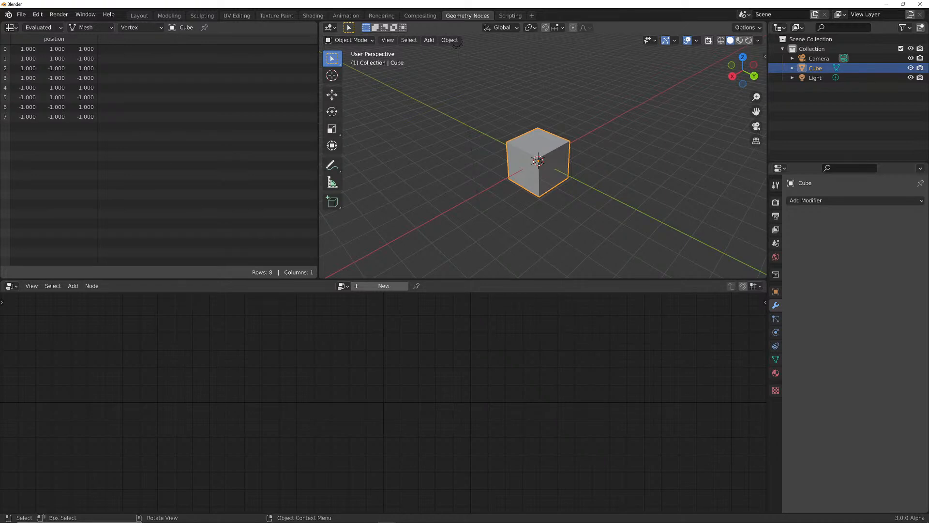
{"action": "scroll", "coordinate": [542, 160], "scroll_direction": "down", "scroll_amount": 3}
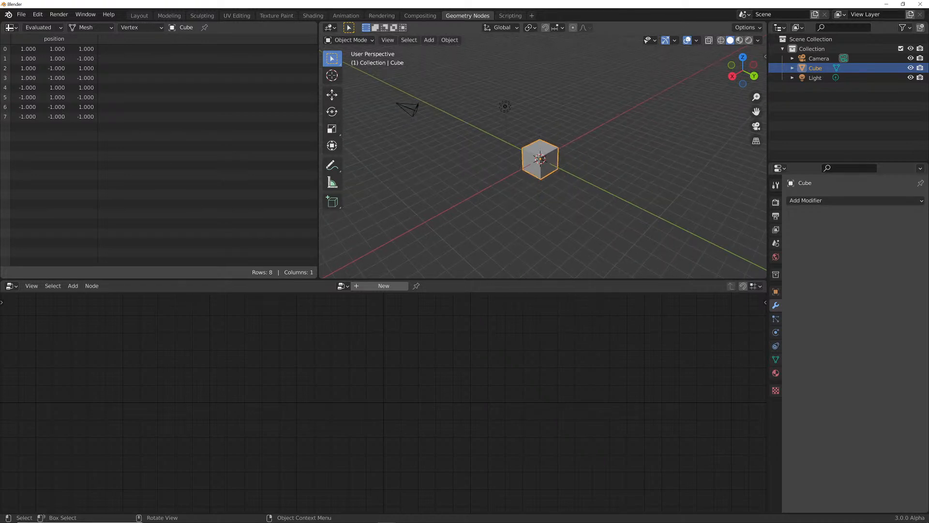
Delete all the default objects from the scene and narrow the spreadsheet area to enlarge the 3D viewport
{"action": "key", "text": "a"}
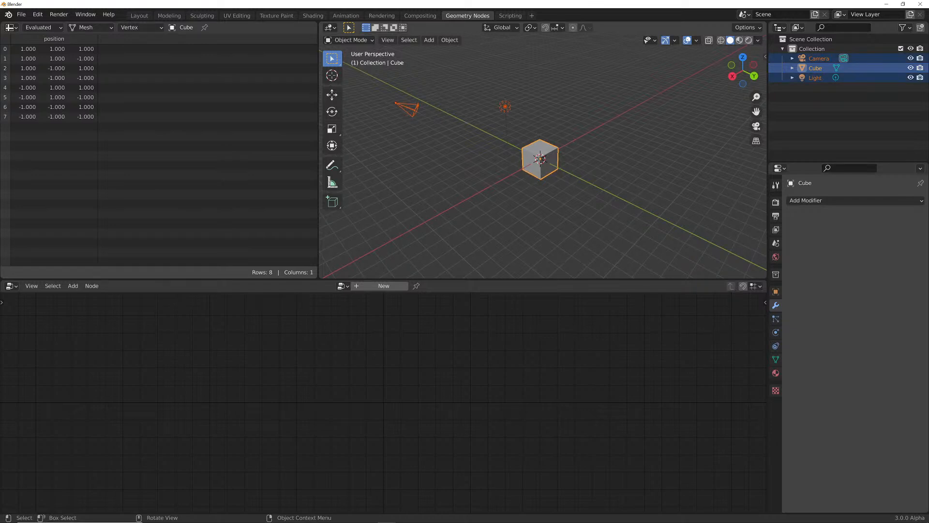
{"action": "key", "text": "x"}
{"action": "left_click", "coordinate": [532, 175]}
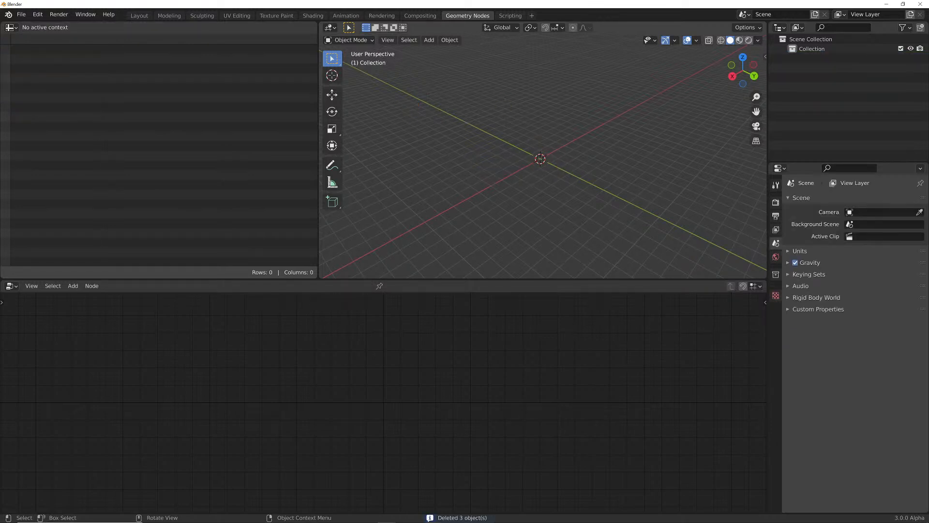
{"action": "left_click_drag", "start_coordinate": [319, 145], "coordinate": [126, 145]}
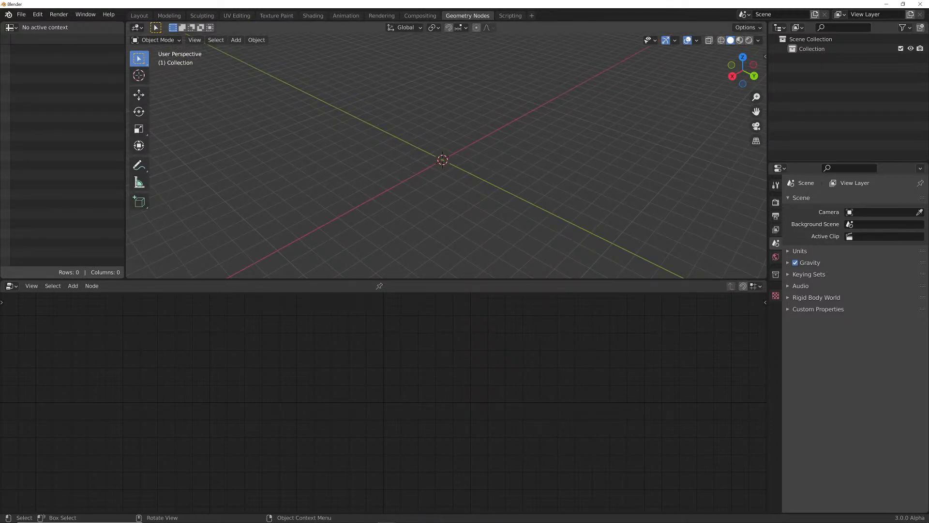
Add a plane mesh directly in the Scene Collection
{"action": "left_click", "coordinate": [810, 39]}
{"action": "key", "text": "shift+a"}
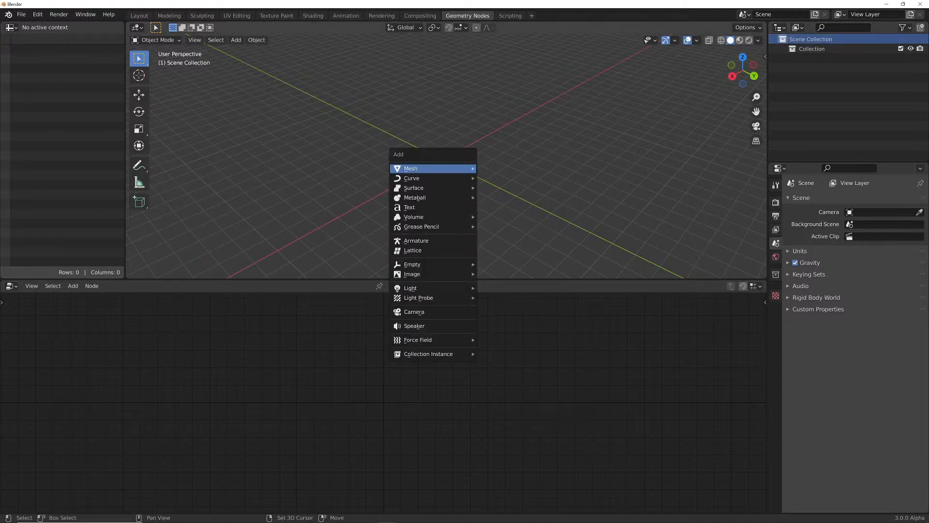
{"action": "mouse_move", "coordinate": [402, 166]}
{"action": "left_click", "coordinate": [498, 166]}
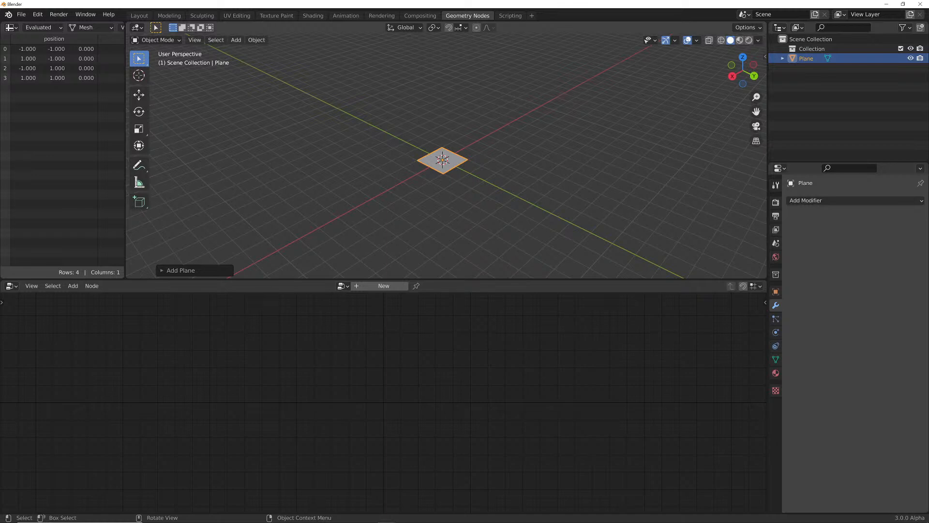
{"action": "scroll", "coordinate": [446, 150], "scroll_direction": "up", "scroll_amount": 3}
{"action": "scroll", "coordinate": [446, 156], "scroll_direction": "up", "scroll_amount": 3}
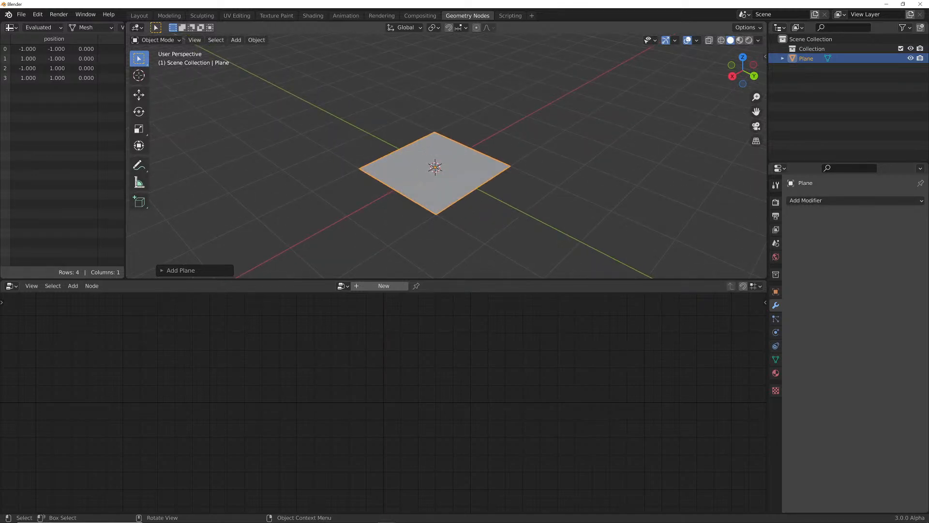
{"action": "left_click", "coordinate": [823, 200]}
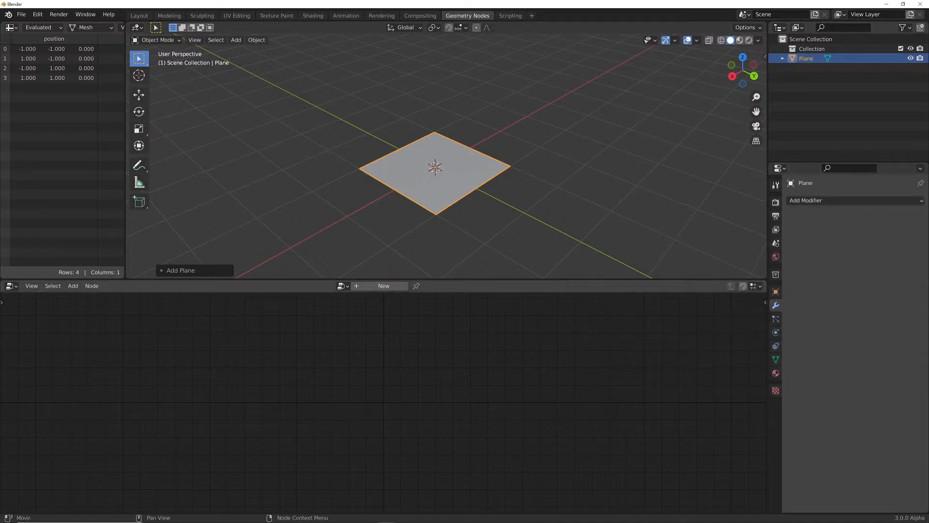
{"action": "left_click", "coordinate": [343, 286]}
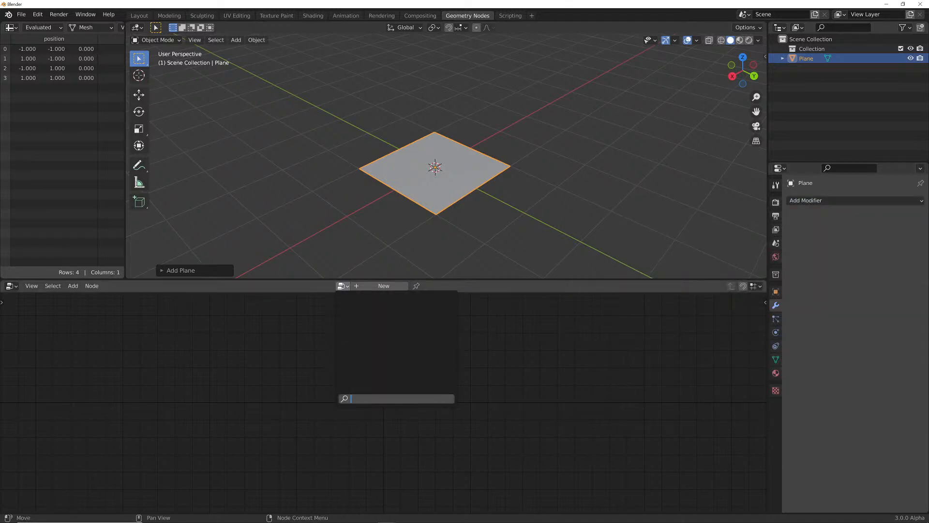
{"action": "key", "text": "Escape"}
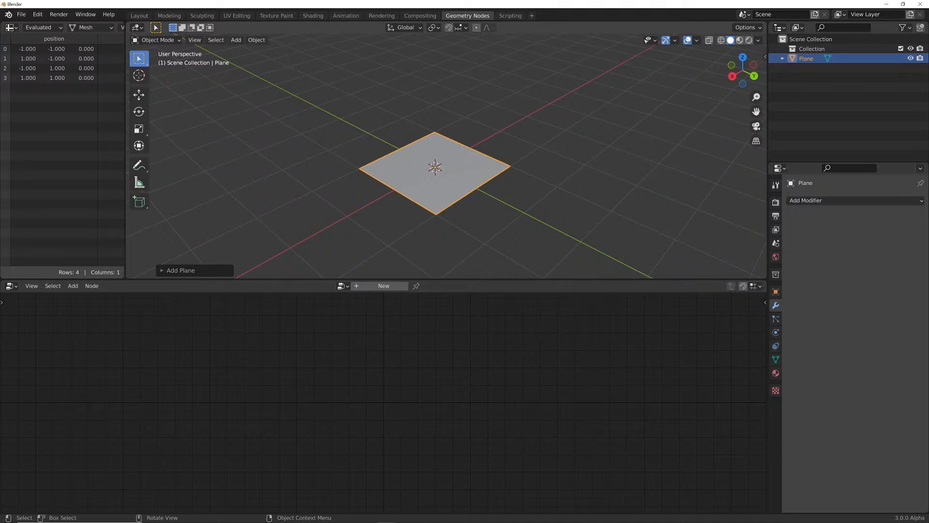
Create a new geometry node tree on the plane and name it Apartment
{"action": "left_click", "coordinate": [383, 285]}
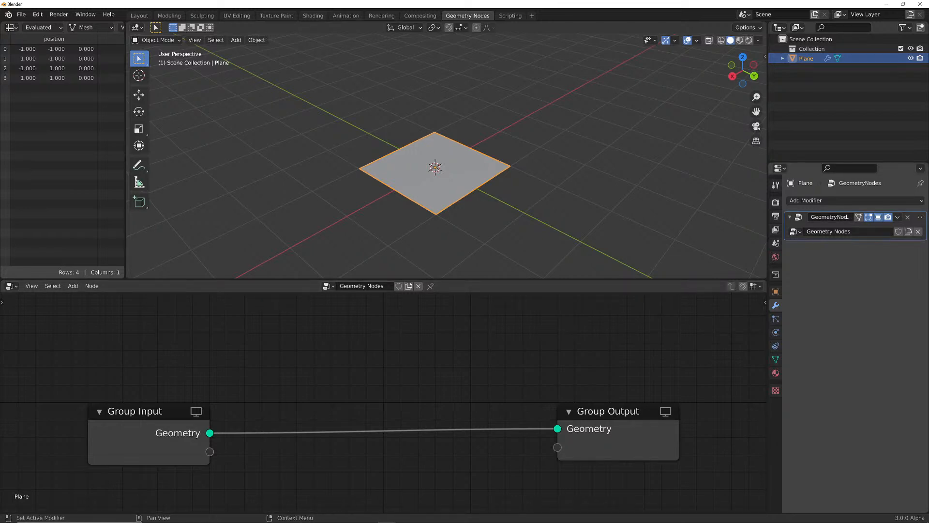
{"action": "left_click", "coordinate": [828, 232]}
{"action": "type", "text": "Apartment"}
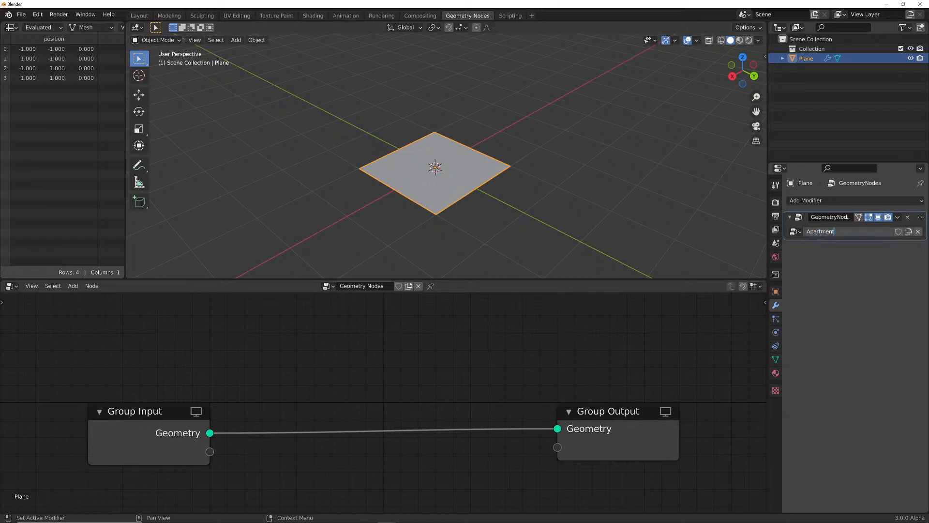
{"action": "key", "text": "Return"}
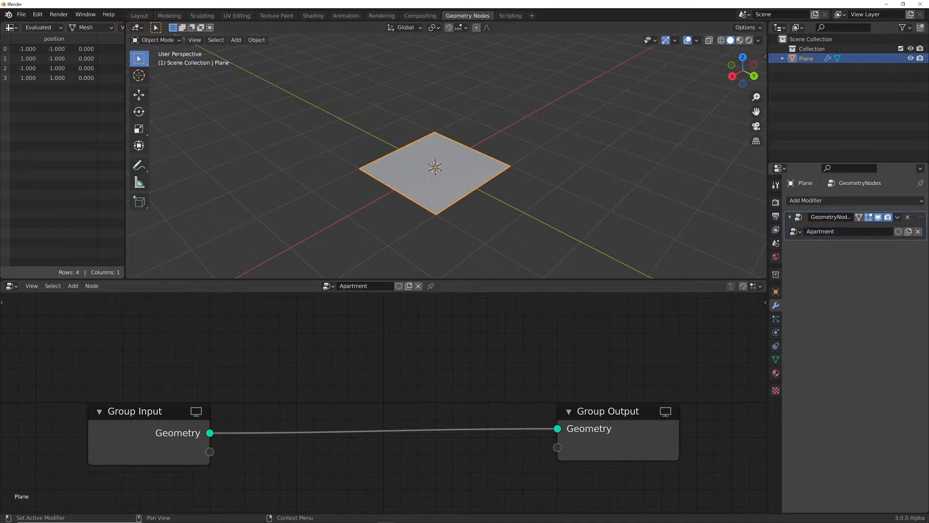
Spread the Group Input and Group Output nodes farther apart and shift them upward
{"action": "scroll", "coordinate": [383, 402], "scroll_direction": "down", "scroll_amount": 6}
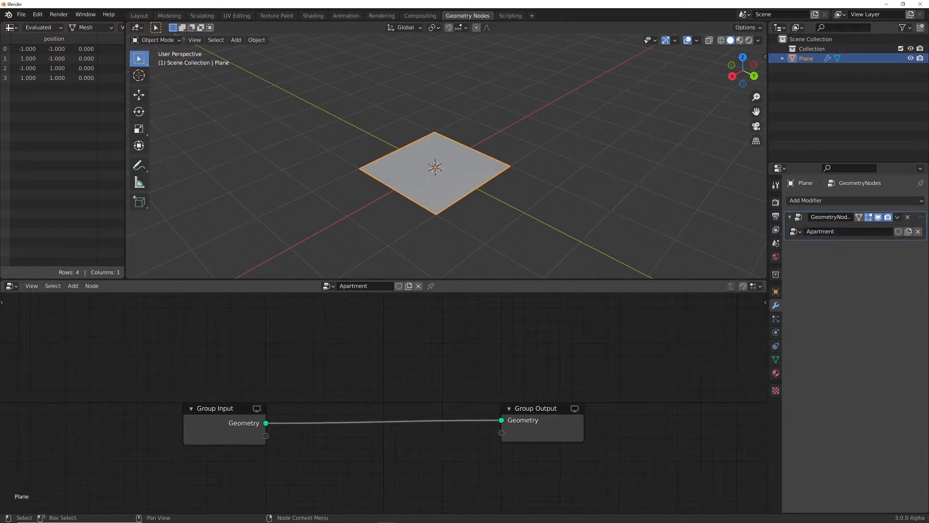
{"action": "left_click_drag", "start_coordinate": [230, 410], "coordinate": [194, 391]}
{"action": "left_click_drag", "start_coordinate": [527, 408], "coordinate": [564, 388]}
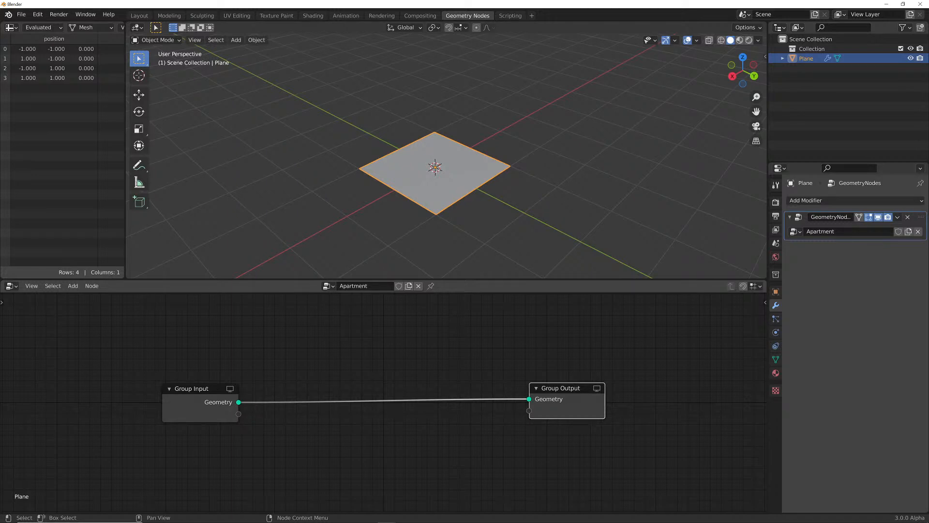
{"action": "scroll", "coordinate": [385, 402], "scroll_direction": "down", "scroll_amount": 1}
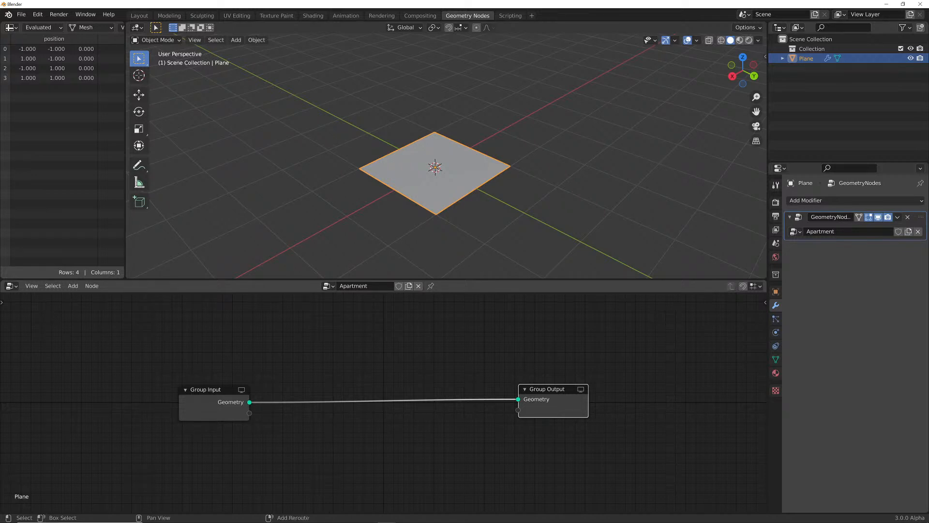
Add a Line mesh primitive node and place it between and below the Group Input and Group Output nodes
{"action": "key", "text": "shift+a"}
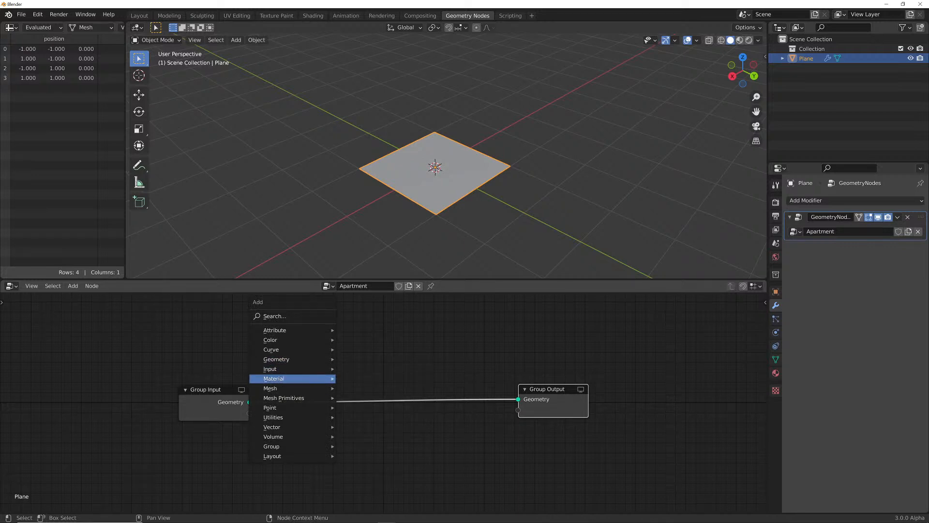
{"action": "mouse_move", "coordinate": [293, 398]}
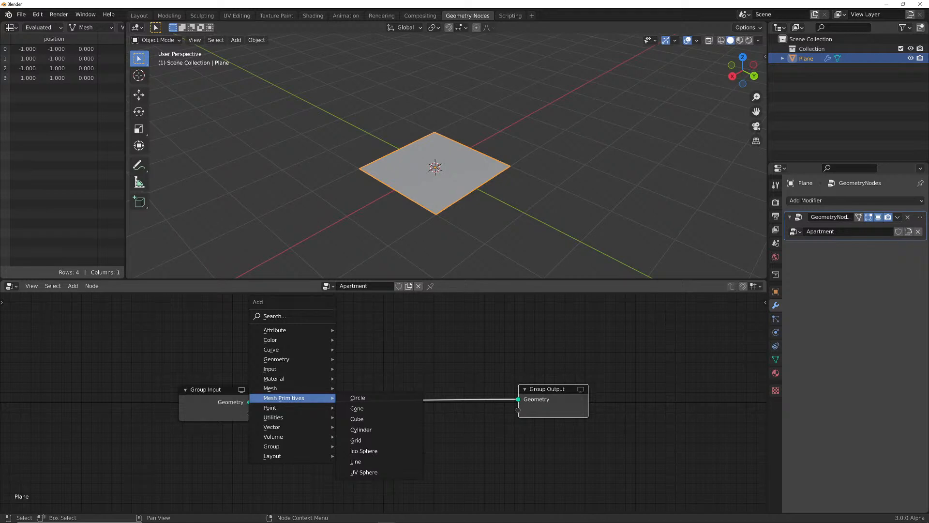
{"action": "left_click", "coordinate": [356, 461]}
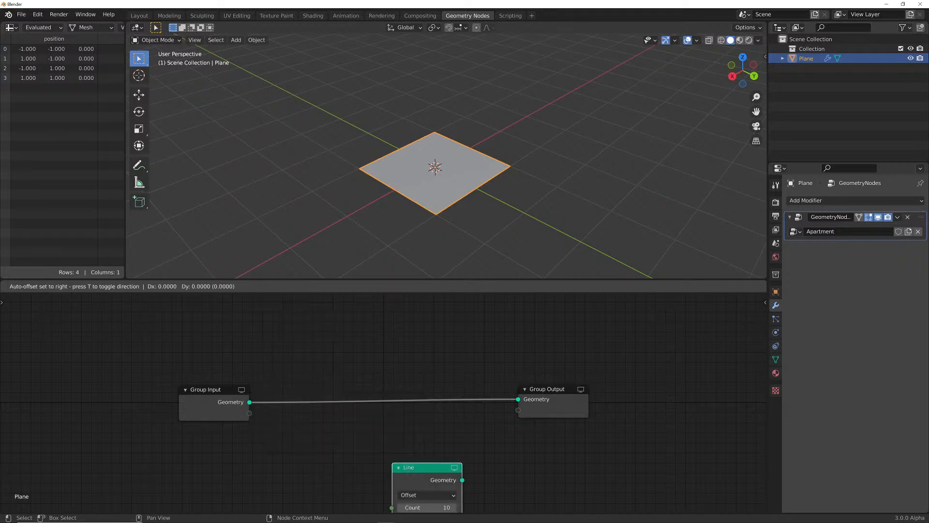
{"action": "left_click", "coordinate": [351, 426]}
{"action": "middle_click_drag", "start_coordinate": [352, 426], "coordinate": [347, 382]}
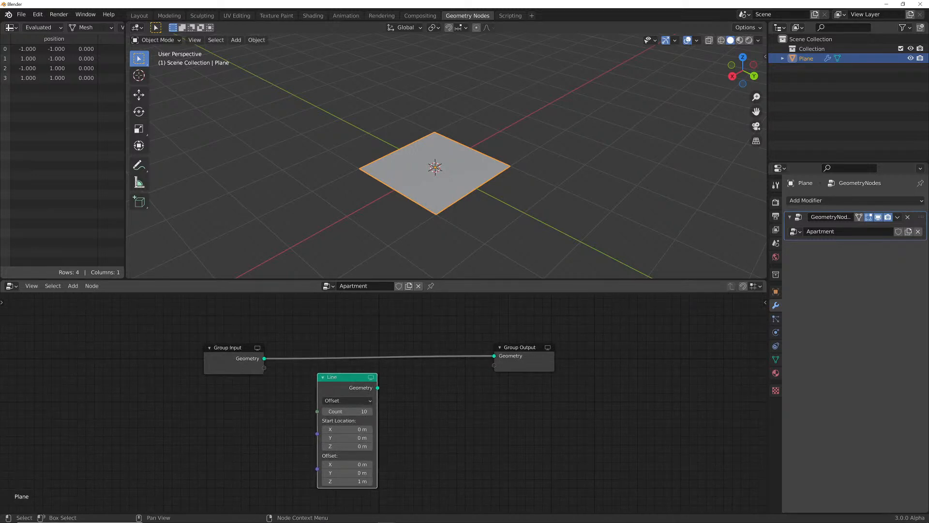
{"action": "left_click", "coordinate": [232, 347]}
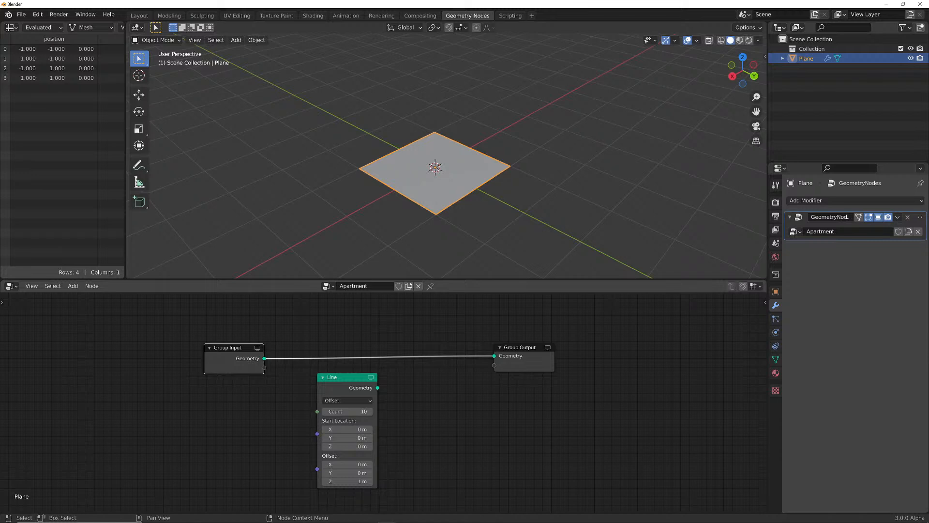
{"action": "left_click", "coordinate": [345, 380]}
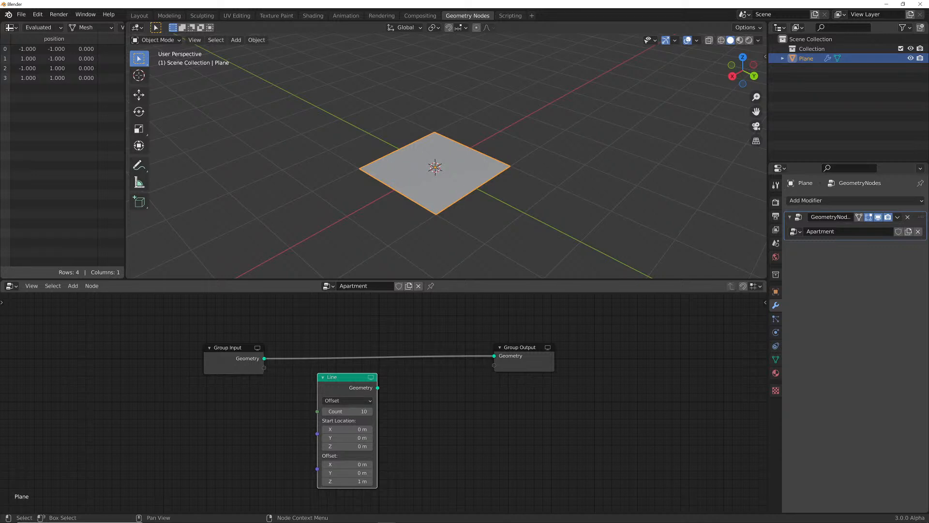
{"action": "left_click_drag", "start_coordinate": [344, 377], "coordinate": [335, 375]}
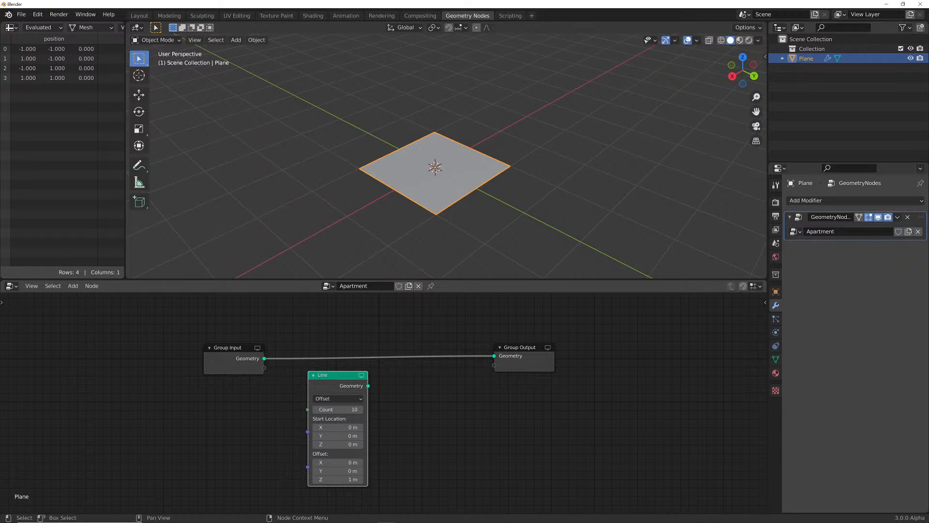
{"action": "scroll", "coordinate": [380, 401], "scroll_direction": "up", "scroll_amount": 1}
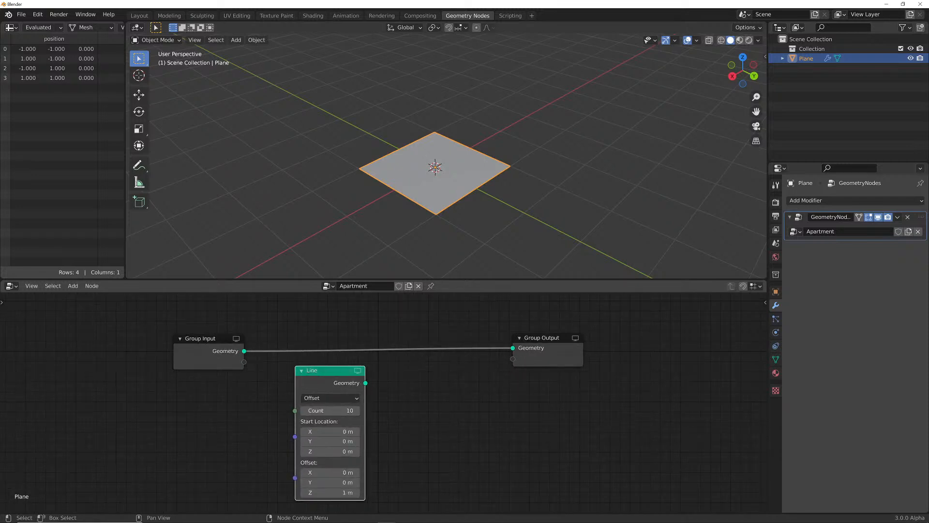
Connect the Line node's geometry to the Group Output and set the line's Count to 4
{"action": "left_click_drag", "start_coordinate": [366, 383], "coordinate": [512, 347]}
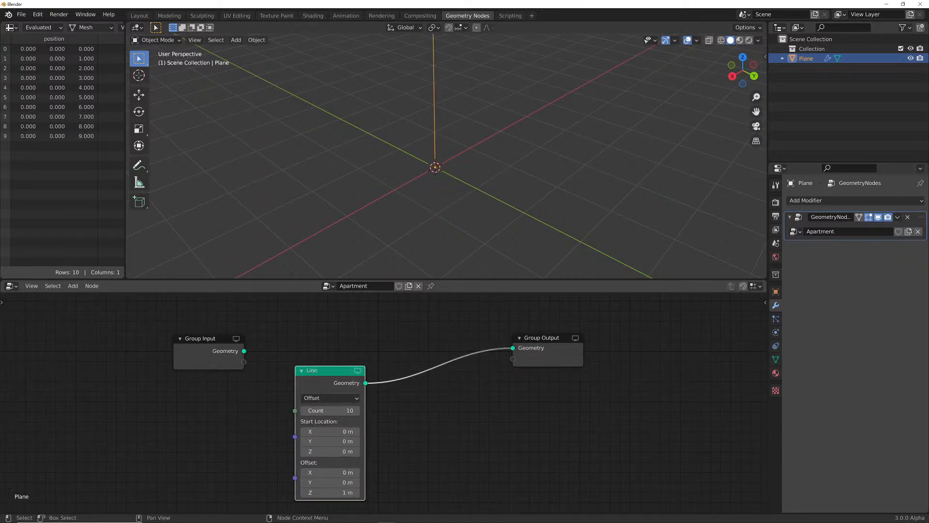
{"action": "scroll", "coordinate": [446, 155], "scroll_direction": "down", "scroll_amount": 1}
{"action": "middle_click_drag", "start_coordinate": [435, 195], "coordinate": [437, 266], "text": "shift"}
{"action": "scroll", "coordinate": [446, 156], "scroll_direction": "down", "scroll_amount": 3}
{"action": "scroll", "coordinate": [447, 156], "scroll_direction": "down", "scroll_amount": 2}
{"action": "middle_click_drag", "start_coordinate": [447, 156], "coordinate": [453, 127]}
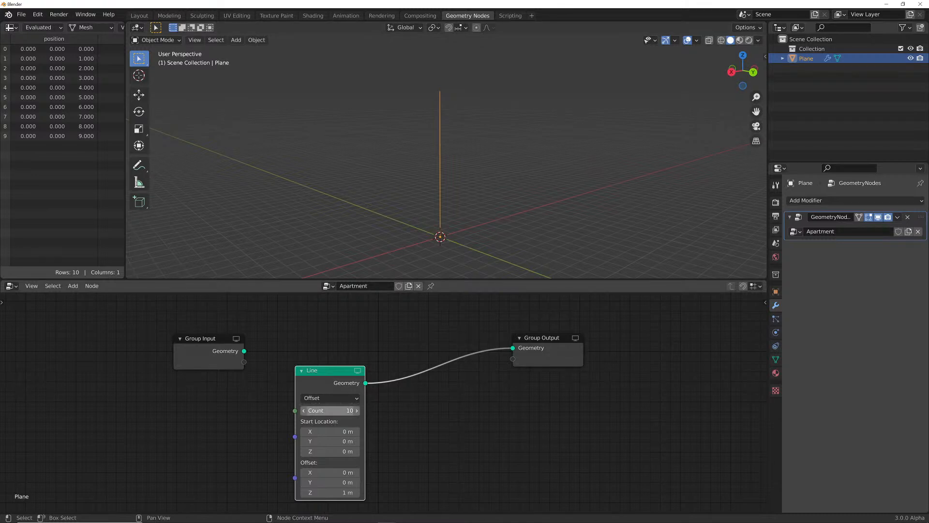
{"action": "left_click_drag", "start_coordinate": [330, 410], "coordinate": [313, 410]}
{"action": "middle_click_drag", "start_coordinate": [421, 204], "coordinate": [415, 190]}
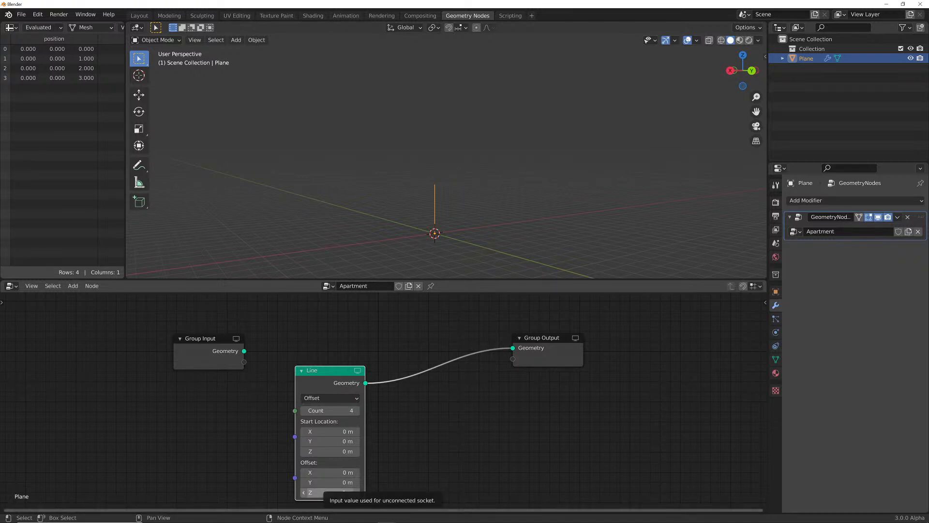
Switch the Line node's mode to End Points and move the node up level with the group nodes
{"action": "left_click", "coordinate": [330, 398]}
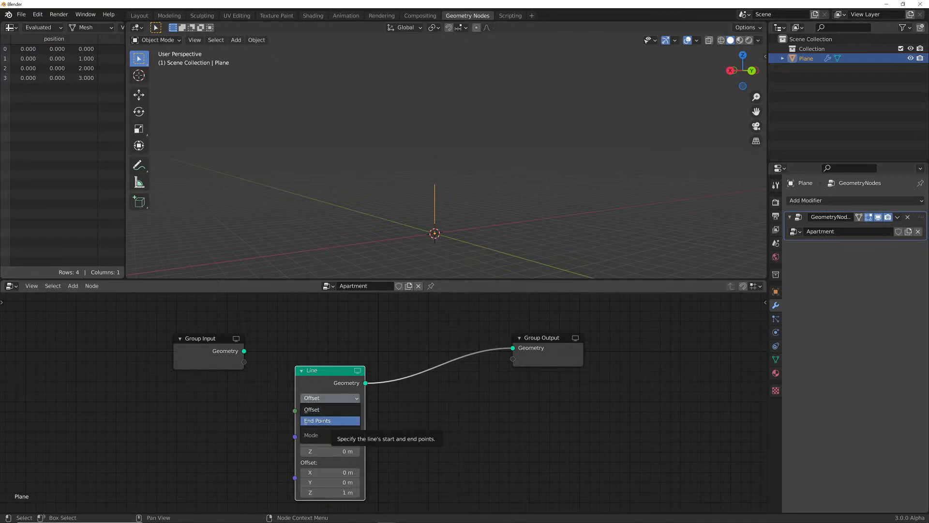
{"action": "left_click", "coordinate": [318, 420]}
{"action": "left_click_drag", "start_coordinate": [328, 371], "coordinate": [331, 343]}
{"action": "left_click", "coordinate": [331, 382]}
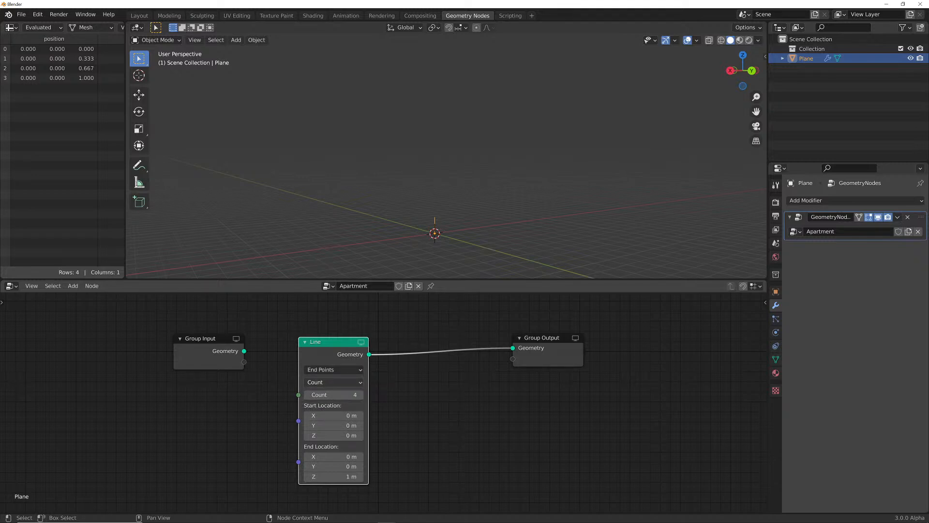
In front view, set the Line node's End Location Z to 4 m
{"action": "scroll", "coordinate": [446, 193], "scroll_direction": "up", "scroll_amount": 1}
{"action": "key", "text": "KP_1"}
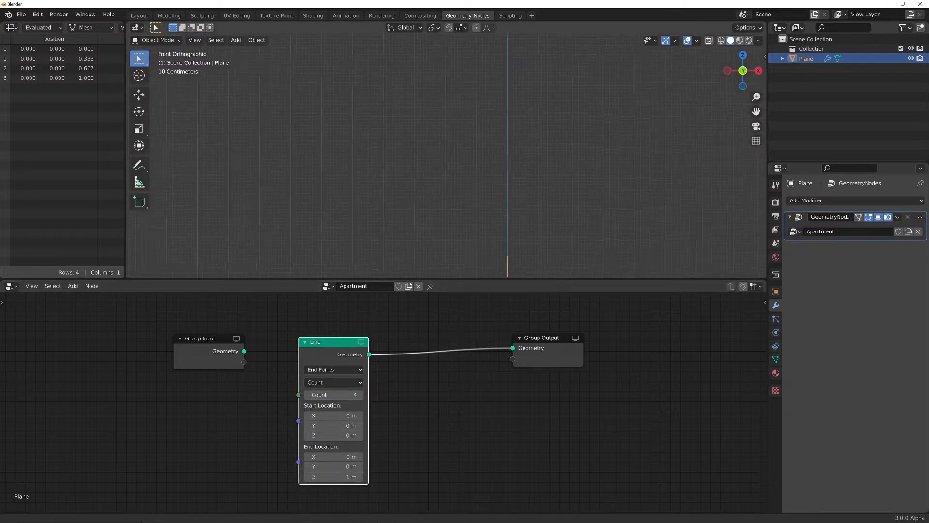
{"action": "scroll", "coordinate": [470, 198], "scroll_direction": "up", "scroll_amount": 6}
{"action": "middle_click_drag", "start_coordinate": [471, 198], "coordinate": [455, 259], "text": "shift"}
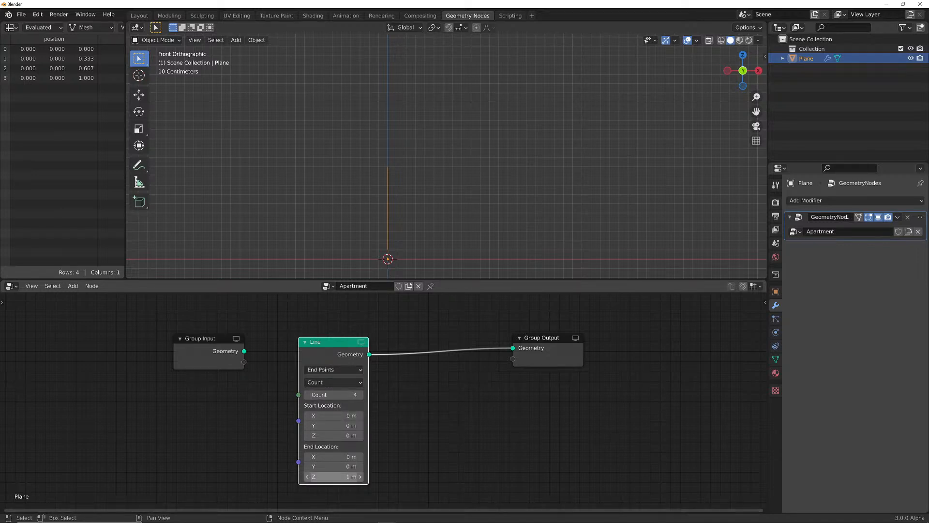
{"action": "left_click", "coordinate": [334, 476]}
{"action": "type", "text": "4"}
{"action": "key", "text": "Return"}
{"action": "middle_click_drag", "start_coordinate": [435, 194], "coordinate": [467, 183], "text": "shift"}
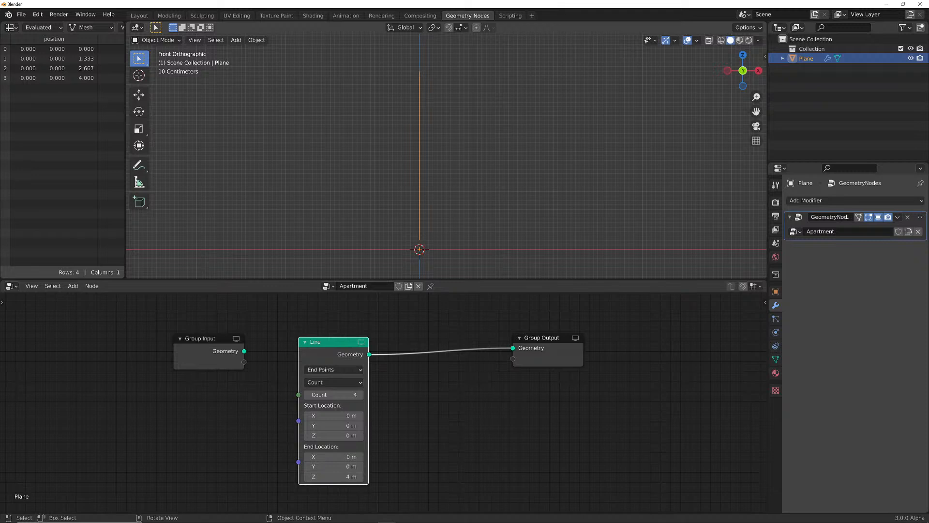
Move the Line node closer to the Group Output and lower the Group Output node slightly
{"action": "left_click_drag", "start_coordinate": [333, 341], "coordinate": [399, 341]}
{"action": "middle_click_drag", "start_coordinate": [438, 184], "coordinate": [412, 205]}
{"action": "left_click_drag", "start_coordinate": [547, 339], "coordinate": [571, 370]}
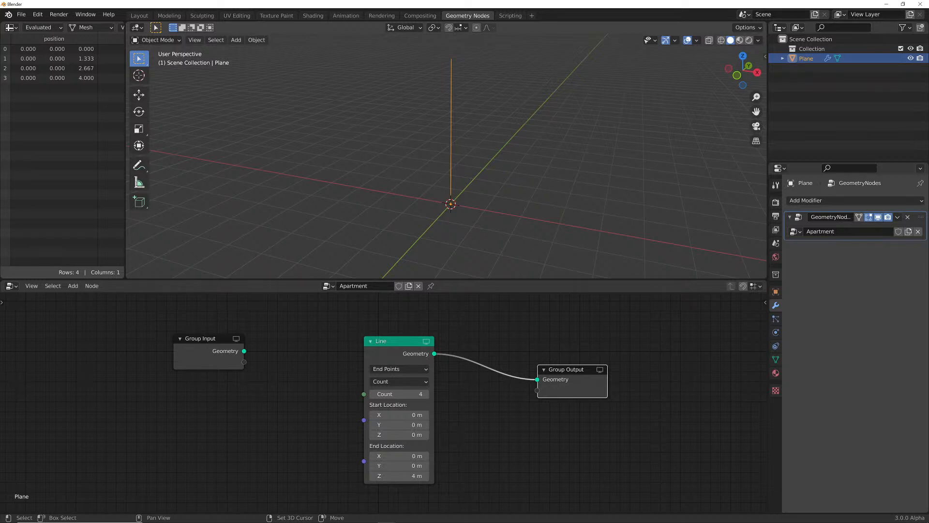
Add a cube mesh at the world origin and view it from the front
{"action": "key", "text": "shift+a"}
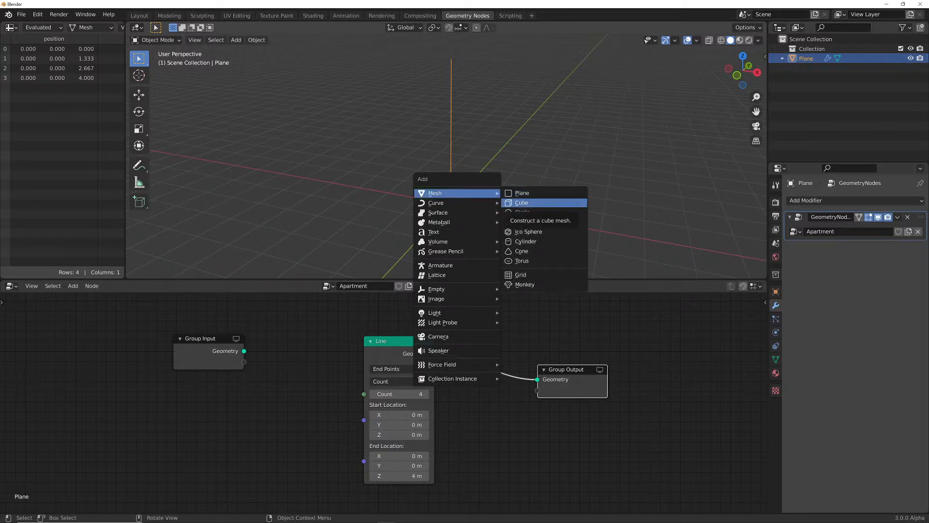
{"action": "left_click", "coordinate": [523, 202]}
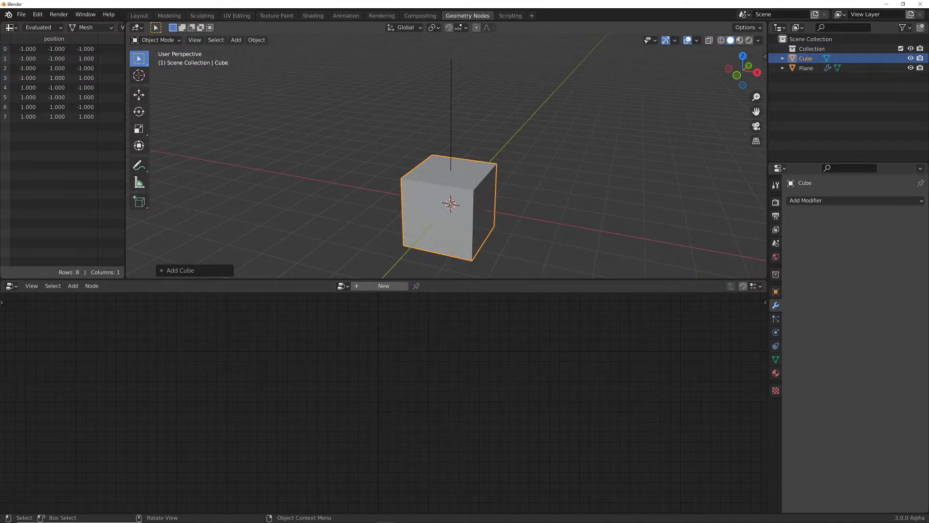
{"action": "middle_click_drag", "start_coordinate": [522, 203], "coordinate": [565, 178]}
{"action": "key", "text": "KP_1"}
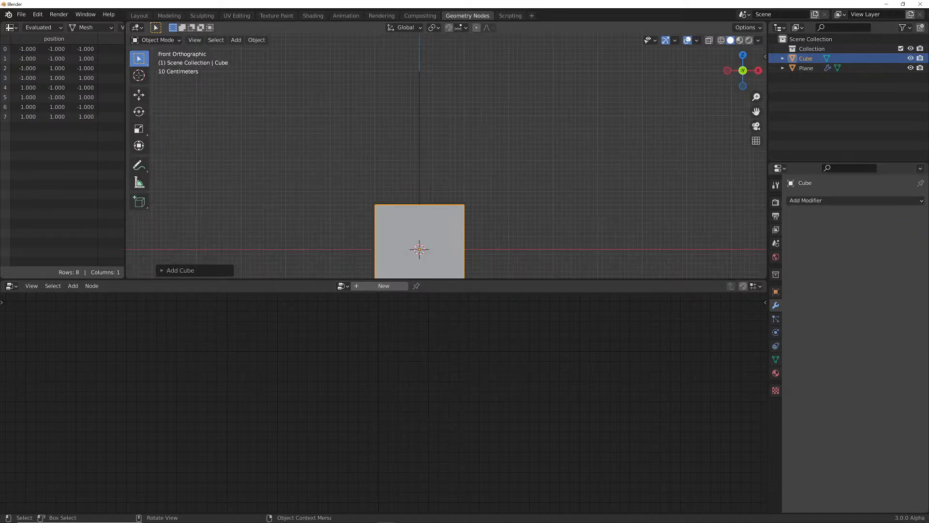
In Edit Mode, move the cube's whole mesh up 1 m along Z so its base sits at the origin
{"action": "key", "text": "KP_Decimal"}
{"action": "key", "text": "Tab"}
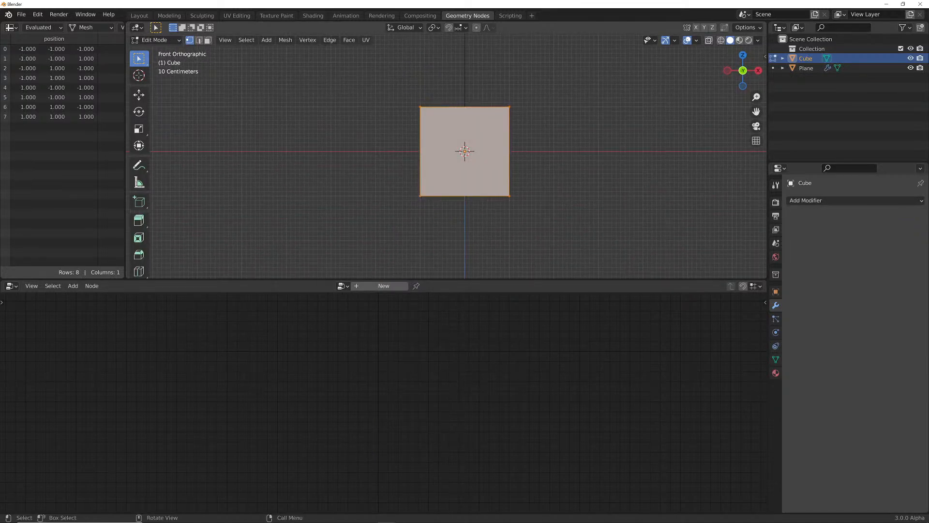
{"action": "key", "text": "g"}
{"action": "key", "text": "z"}
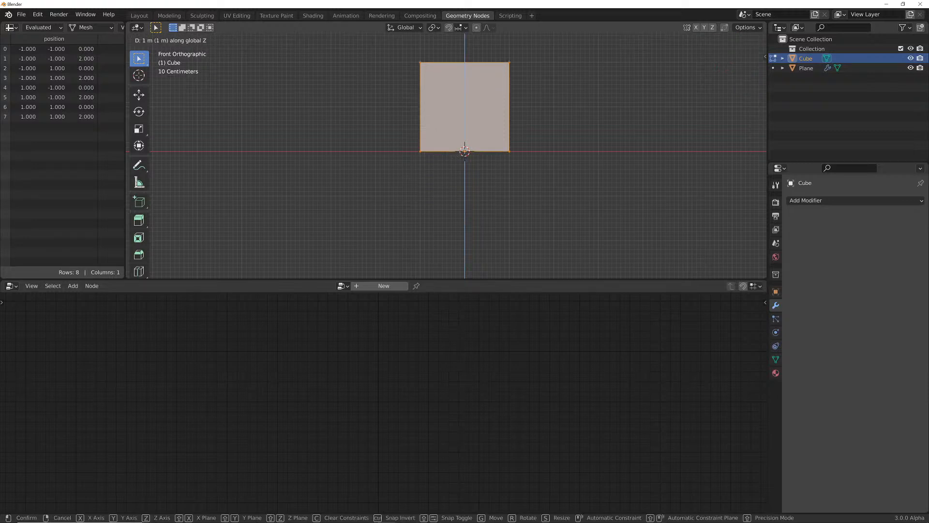
{"action": "key", "text": "Return"}
{"action": "key", "text": "Tab"}
{"action": "middle_click_drag", "start_coordinate": [523, 193], "coordinate": [518, 213]}
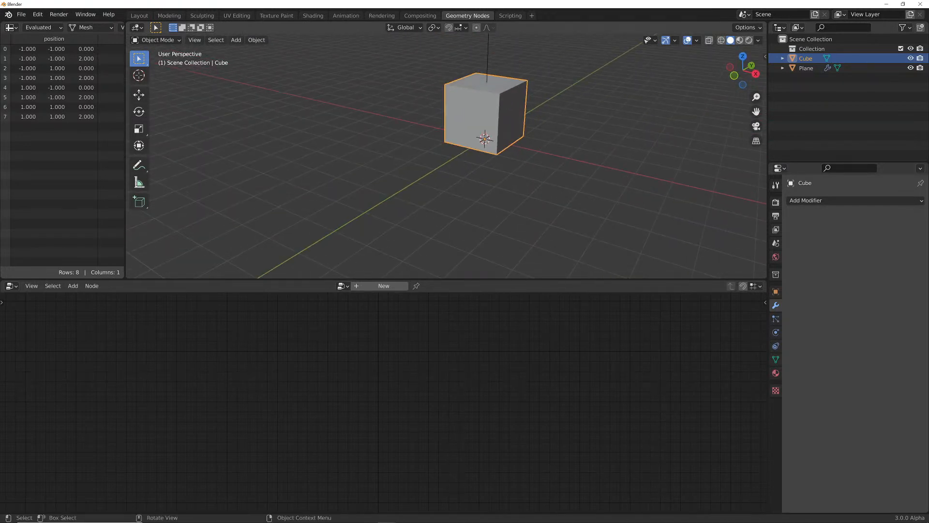
{"action": "key", "text": "KP_1"}
{"action": "scroll", "coordinate": [460, 150], "scroll_direction": "up", "scroll_amount": 3}
{"action": "middle_click_drag", "start_coordinate": [467, 145], "coordinate": [467, 220], "text": "shift"}
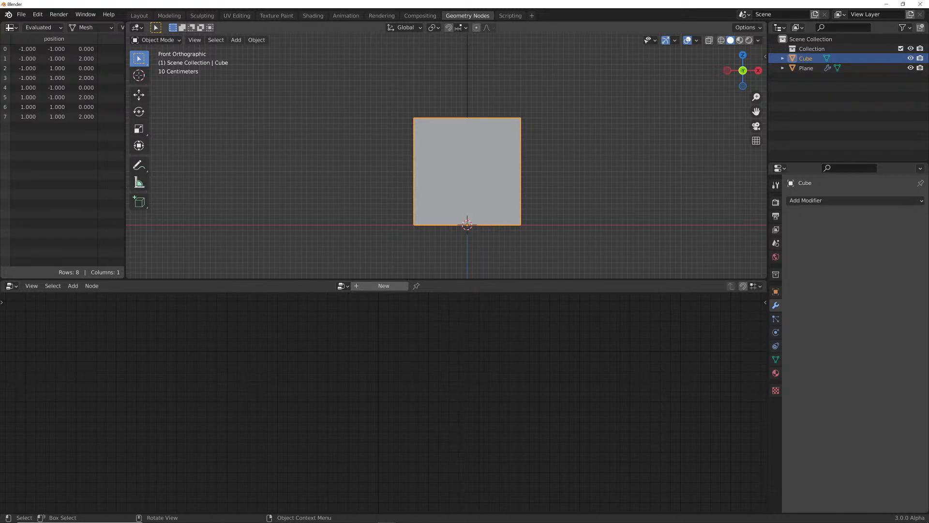
{"action": "middle_click_drag", "start_coordinate": [542, 150], "coordinate": [489, 187]}
{"action": "key", "text": "KP_1"}
Select the Plane object and spread its Line and Group Output nodes apart to make room between them
{"action": "left_click", "coordinate": [467, 92]}
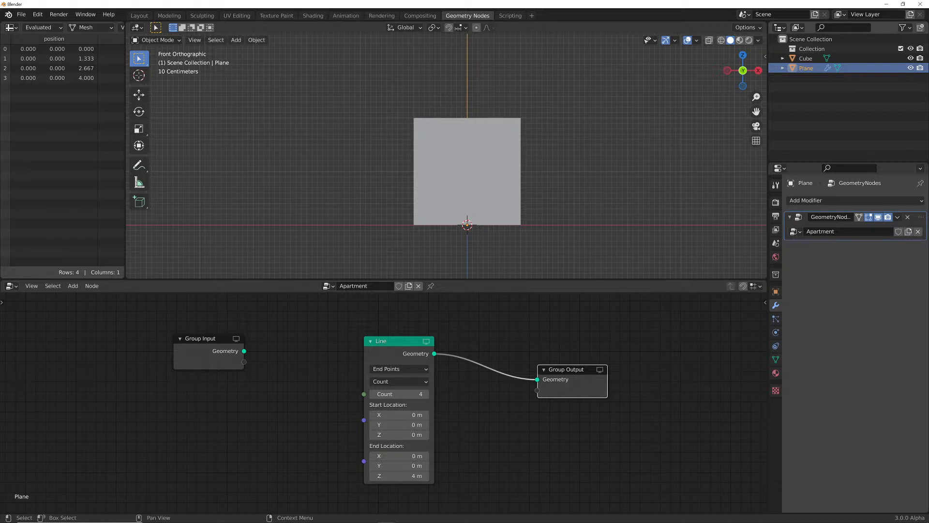
{"action": "key", "text": "g"}
{"action": "left_click", "coordinate": [629, 383]}
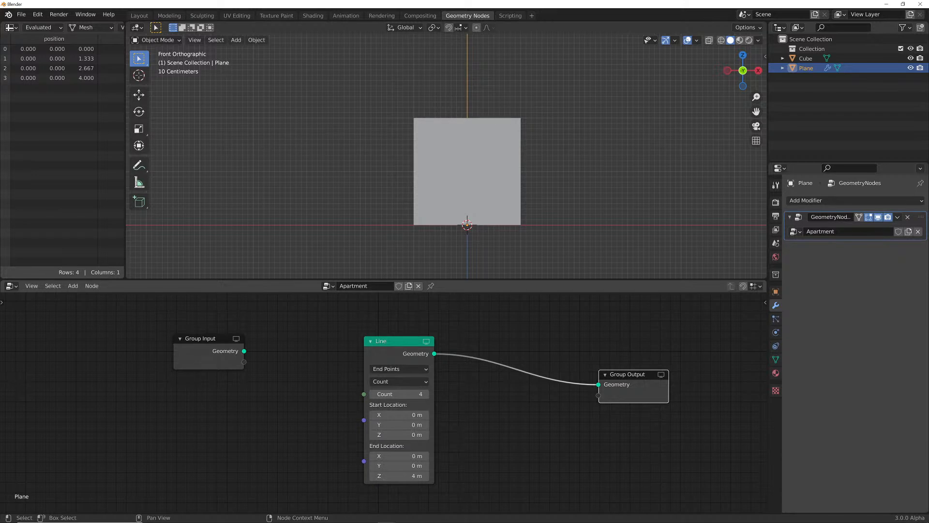
{"action": "key", "text": "g"}
{"action": "key", "text": "Return"}
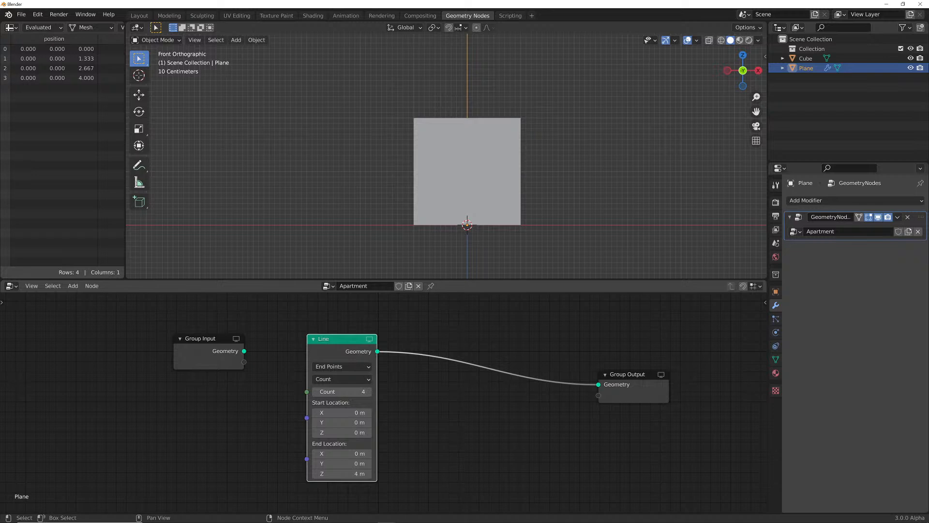
Add a Point Instance node between the Line and Group Output nodes and set its object to Cube
{"action": "key", "text": "shift+a"}
{"action": "mouse_move", "coordinate": [411, 391]}
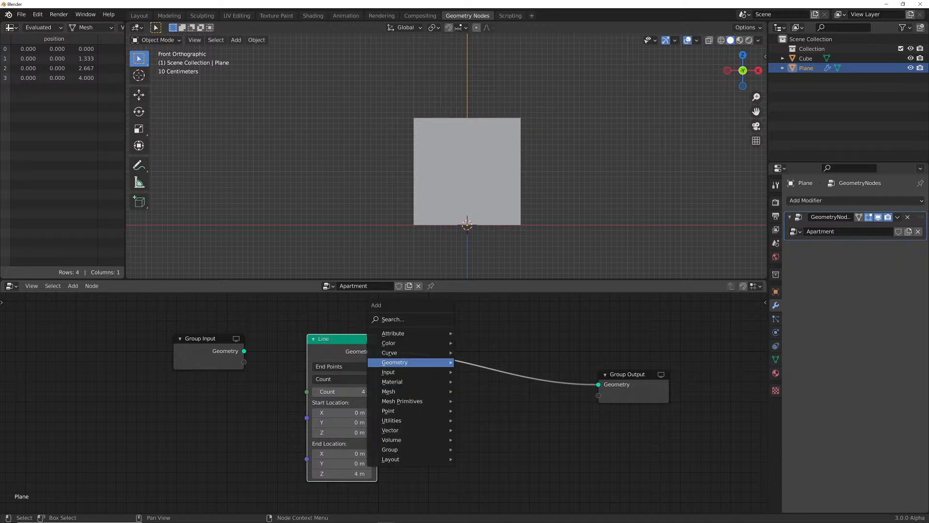
{"action": "mouse_move", "coordinate": [411, 410]}
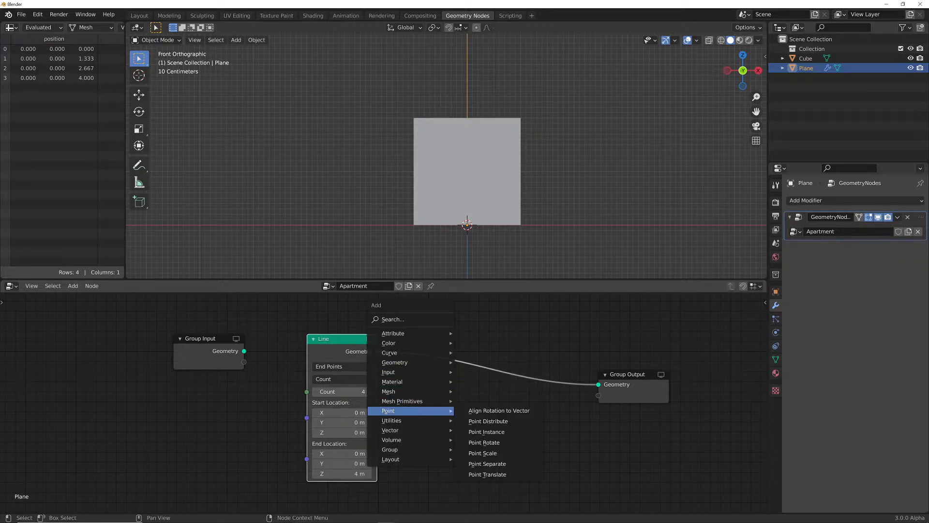
{"action": "left_click", "coordinate": [499, 431]}
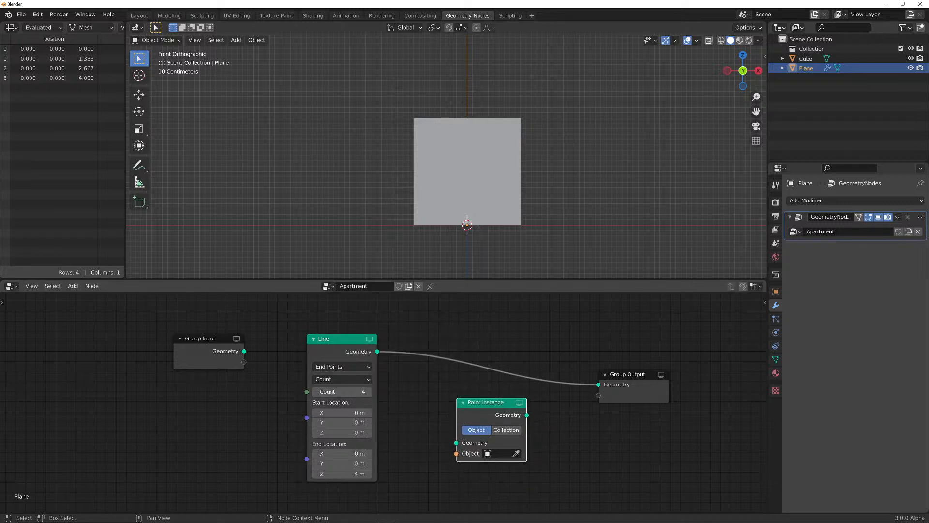
{"action": "scroll", "coordinate": [686, 482], "scroll_direction": "up", "scroll_amount": 2}
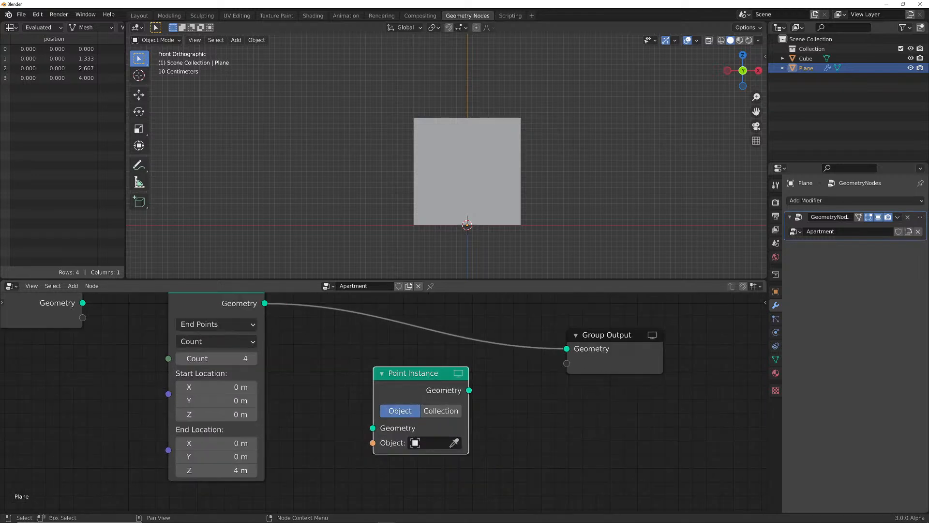
{"action": "left_click", "coordinate": [431, 442]}
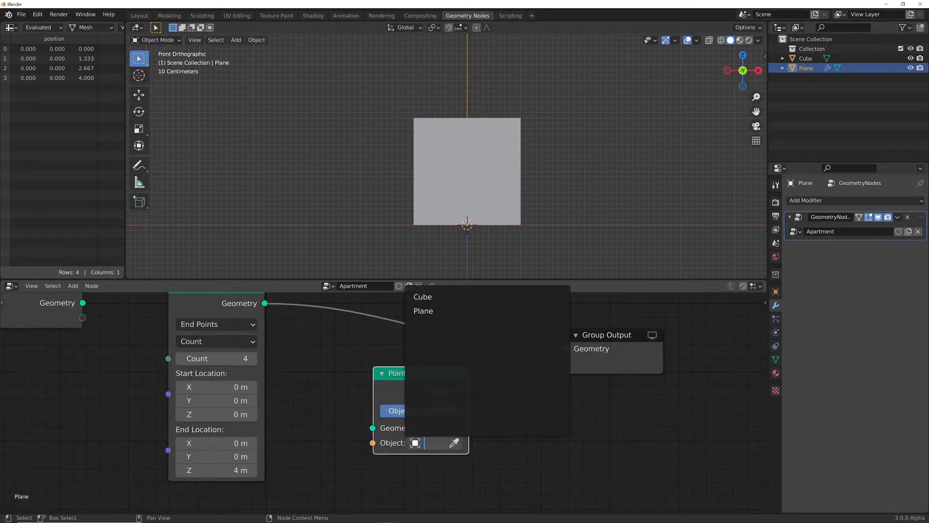
{"action": "key", "text": "Return"}
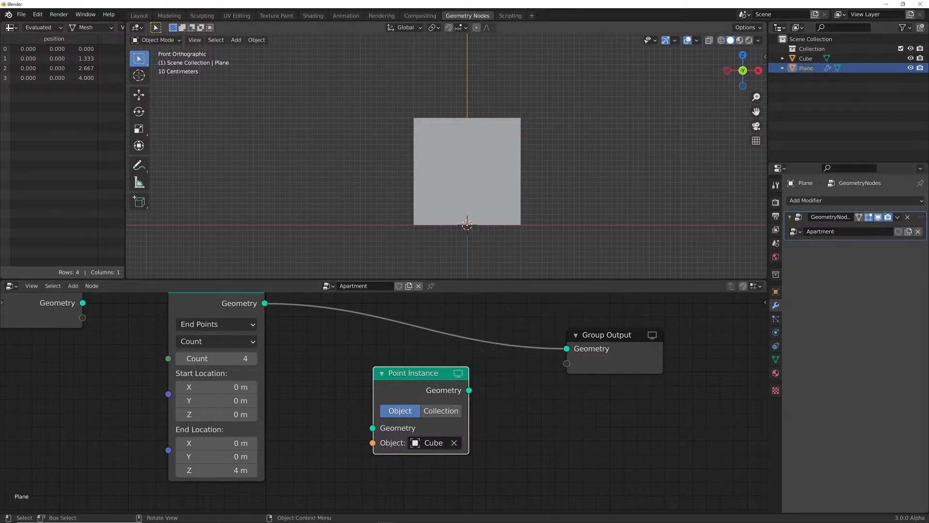
Hide the original Cube object in the viewport and reselect the Plane's line
{"action": "left_click", "coordinate": [467, 171]}
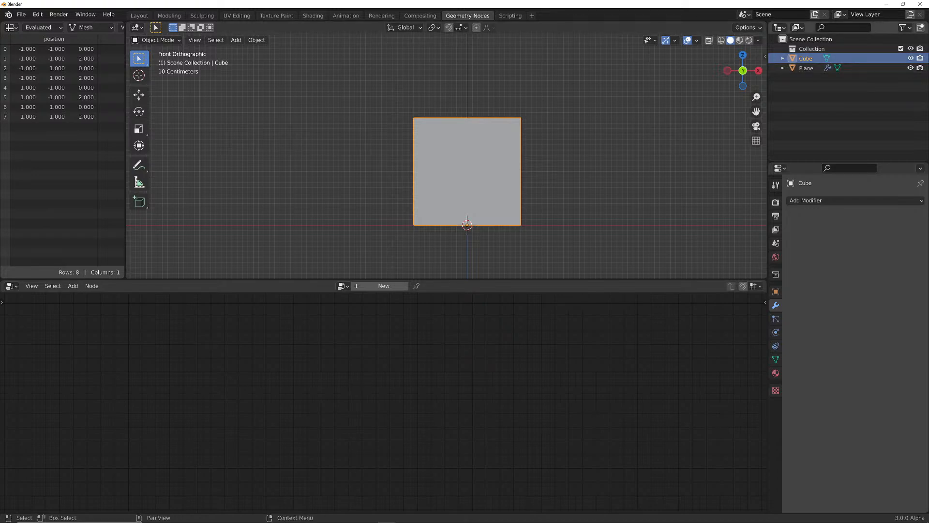
{"action": "left_click", "coordinate": [910, 58]}
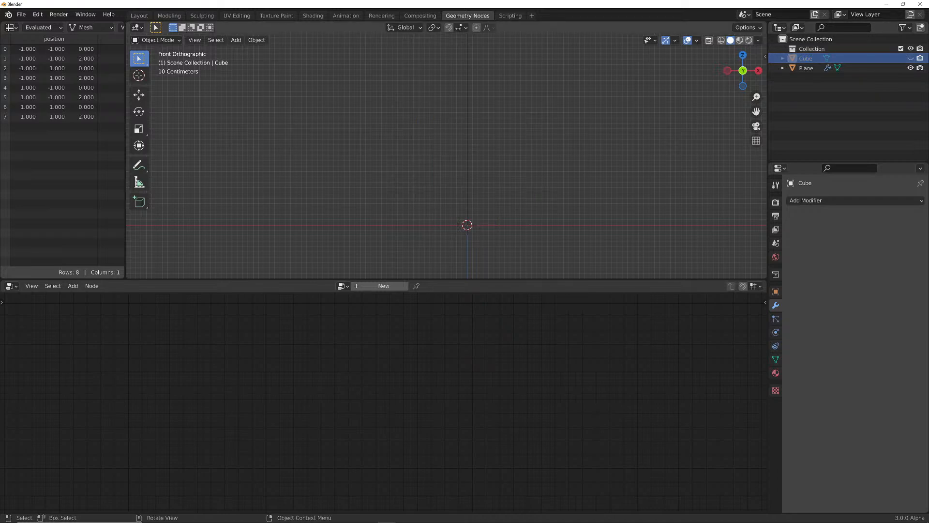
{"action": "left_click", "coordinate": [467, 154]}
{"action": "middle_click_drag", "start_coordinate": [467, 154], "coordinate": [445, 184]}
{"action": "scroll", "coordinate": [444, 184], "scroll_direction": "down", "scroll_amount": 4}
{"action": "scroll", "coordinate": [445, 184], "scroll_direction": "down", "scroll_amount": 2}
{"action": "scroll", "coordinate": [373, 400], "scroll_direction": "down", "scroll_amount": 1}
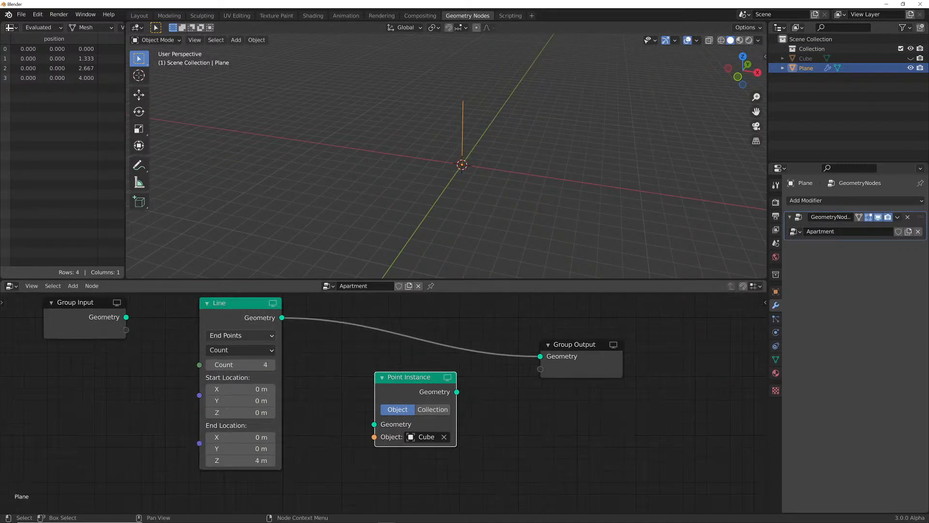
Connect the Line geometry through the Point Instance node to the Group Output and view the stacked cubes from the front
{"action": "middle_click_drag", "start_coordinate": [373, 400], "coordinate": [354, 412]}
{"action": "left_click_drag", "start_coordinate": [262, 330], "coordinate": [355, 436]}
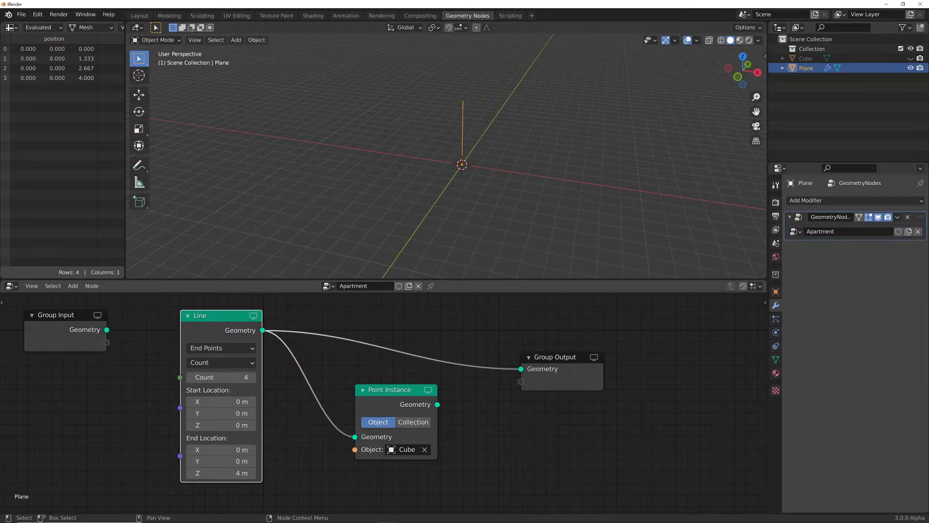
{"action": "left_click_drag", "start_coordinate": [437, 404], "coordinate": [521, 369]}
{"action": "middle_click_drag", "start_coordinate": [522, 184], "coordinate": [493, 201]}
{"action": "middle_click_drag", "start_coordinate": [493, 154], "coordinate": [469, 157], "text": "shift"}
{"action": "scroll", "coordinate": [474, 194], "scroll_direction": "up", "scroll_amount": 2}
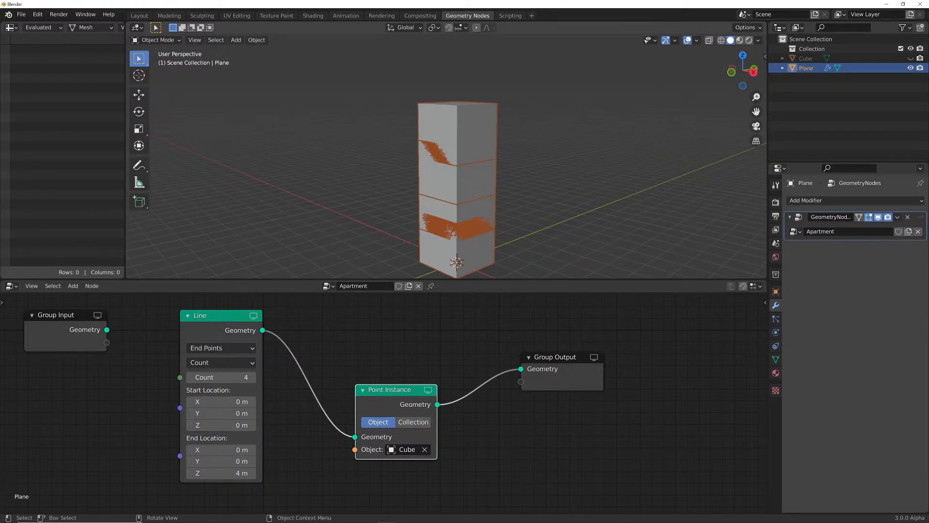
{"action": "key", "text": "KP_1"}
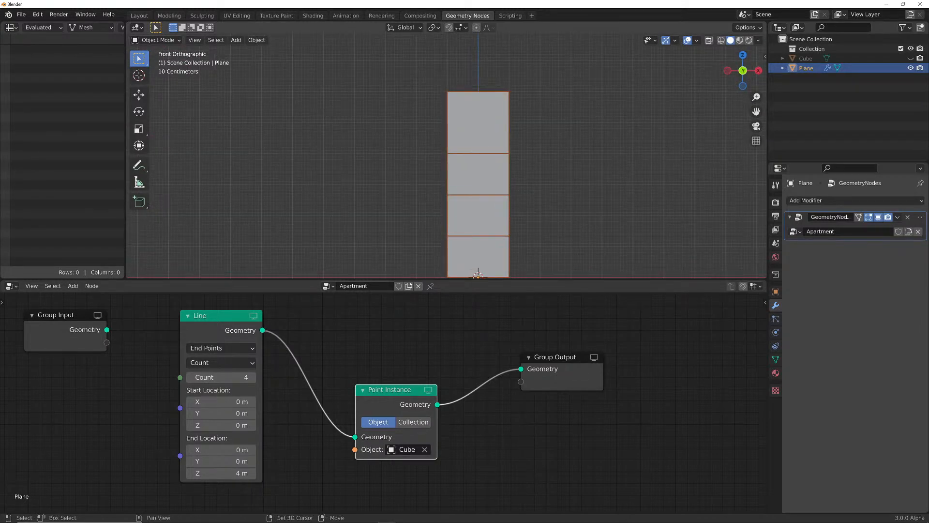
{"action": "middle_click_drag", "start_coordinate": [479, 169], "coordinate": [482, 146], "text": "shift"}
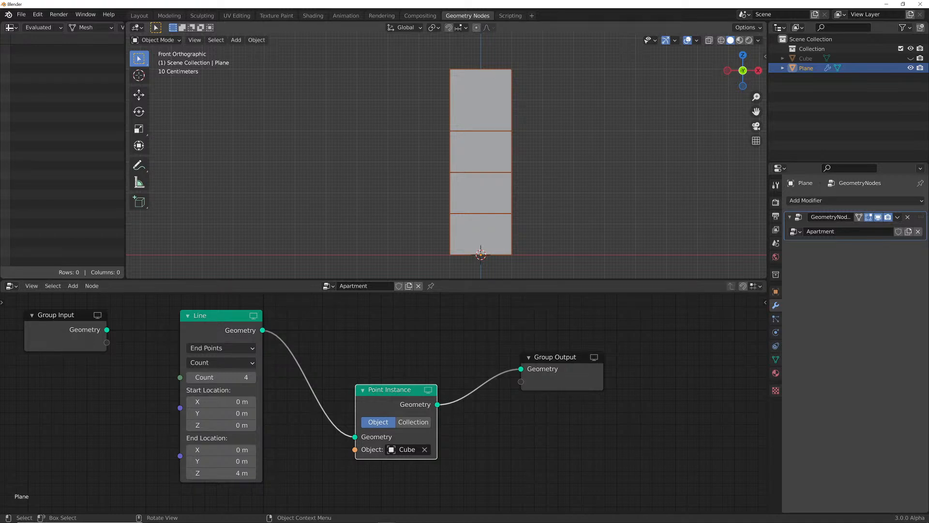
Try an End Location Z of 8 m on the Line node, and settle on 6 m
{"action": "double_click", "coordinate": [221, 473]}
{"action": "type", "text": "8"}
{"action": "key", "text": "Return"}
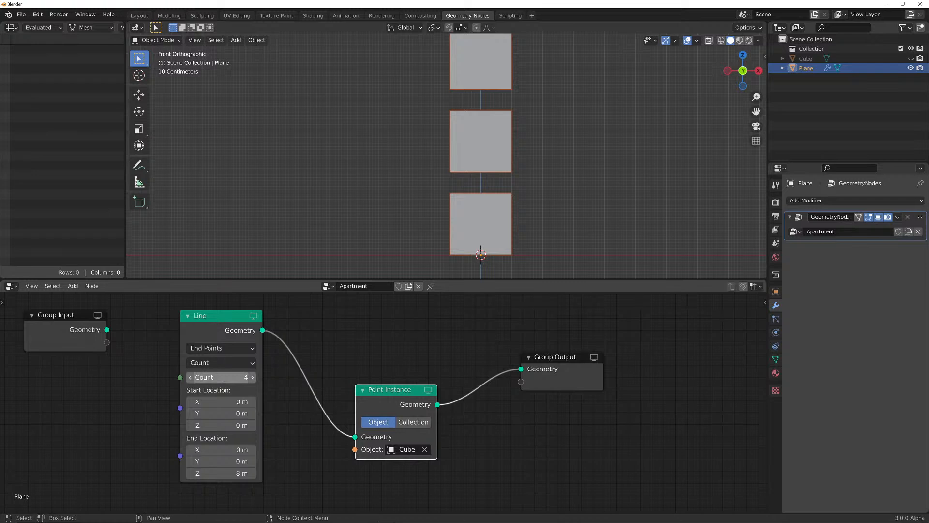
{"action": "middle_click_drag", "start_coordinate": [532, 145], "coordinate": [571, 167]}
{"action": "scroll", "coordinate": [513, 160], "scroll_direction": "up", "scroll_amount": 2}
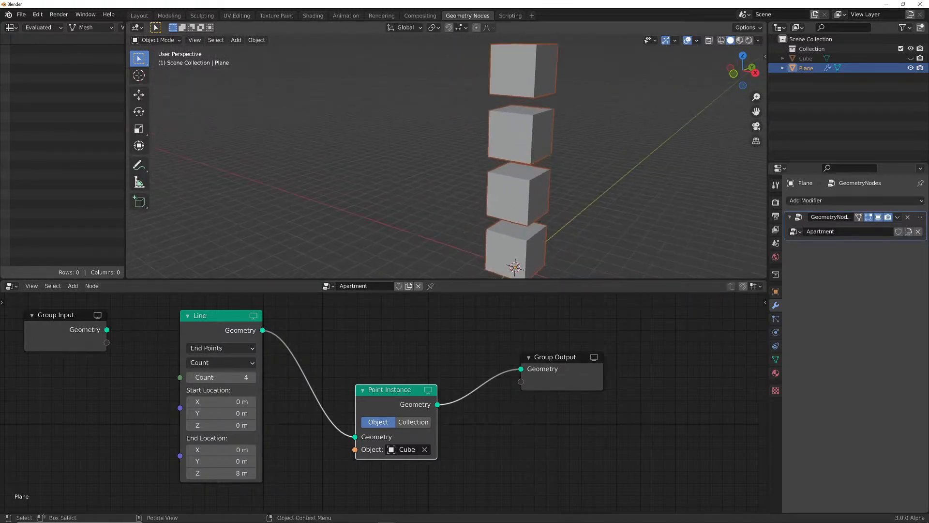
{"action": "key", "text": "KP_1"}
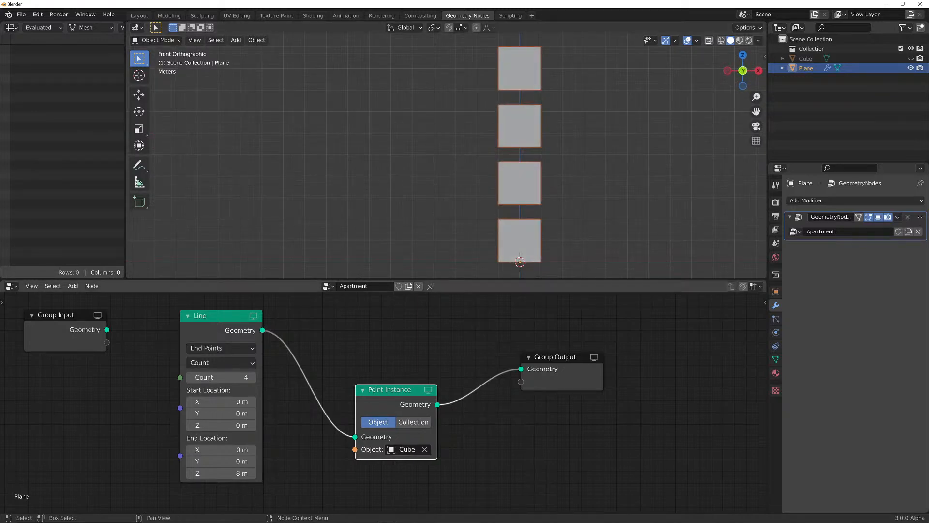
{"action": "left_click_drag", "start_coordinate": [227, 472], "coordinate": [177, 472]}
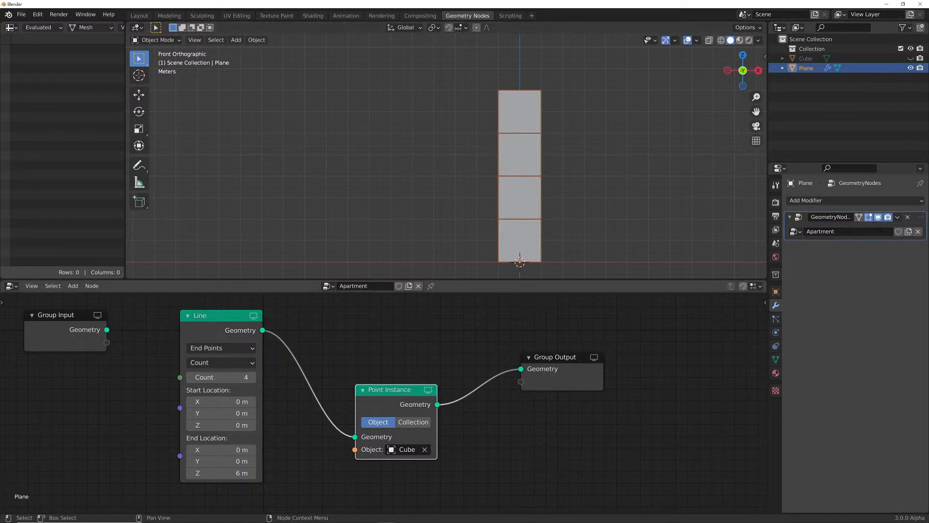
{"action": "middle_click_drag", "start_coordinate": [459, 160], "coordinate": [410, 180]}
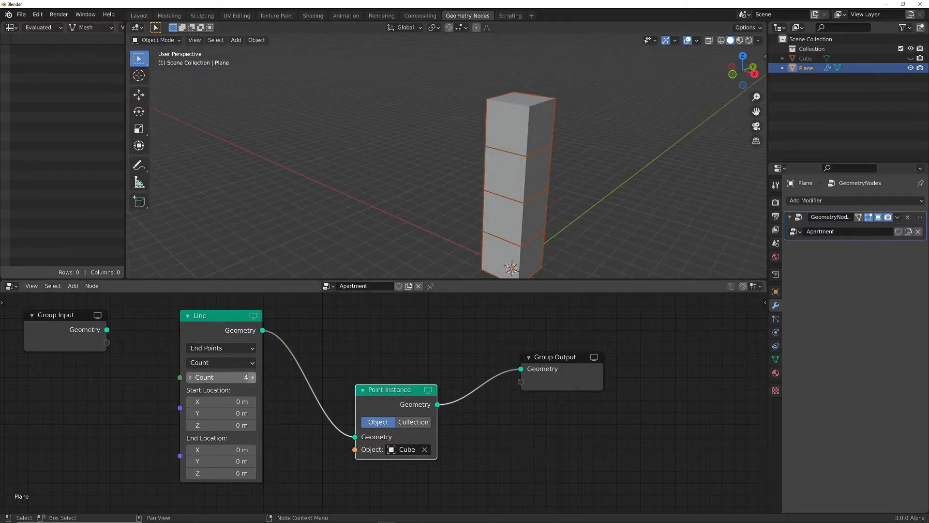
Set the Line node's Count to 5 and its End Location Z to 8 m
{"action": "left_click", "coordinate": [252, 377]}
{"action": "left_click", "coordinate": [221, 473]}
{"action": "type", "text": "8"}
{"action": "key", "text": "Return"}
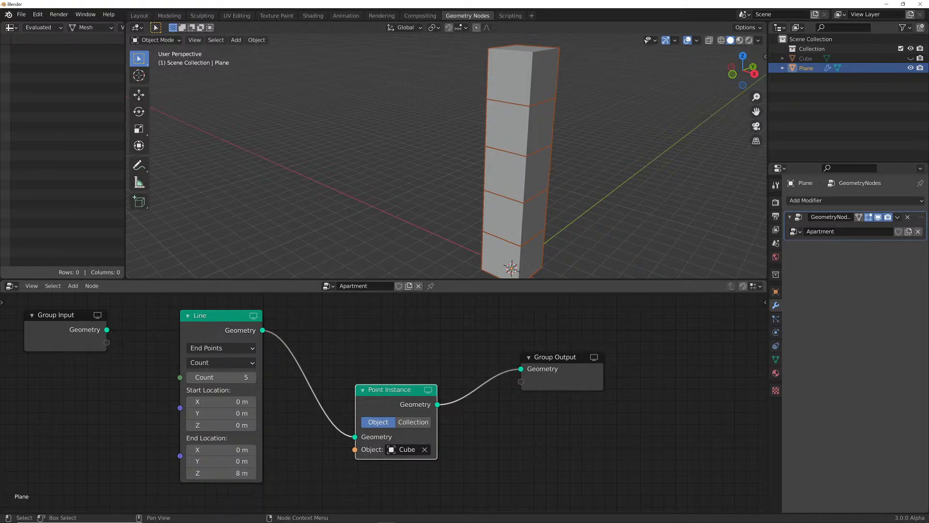
{"action": "scroll", "coordinate": [494, 159], "scroll_direction": "down", "scroll_amount": 3}
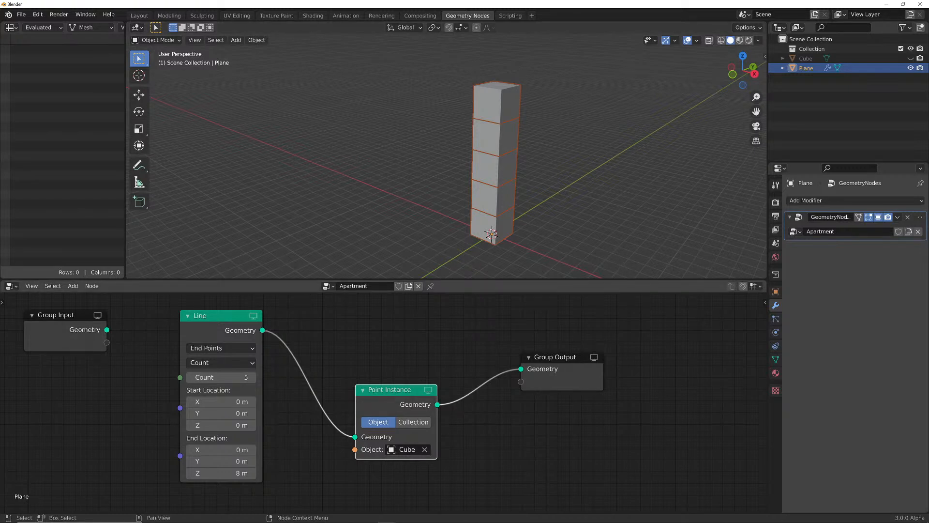
Move the Point Instance and Line nodes toward the Group Output to free space after the Group Input
{"action": "middle_click_drag", "start_coordinate": [389, 389], "coordinate": [491, 396]}
{"action": "left_click_drag", "start_coordinate": [491, 396], "coordinate": [542, 389]}
{"action": "left_click_drag", "start_coordinate": [319, 322], "coordinate": [427, 330]}
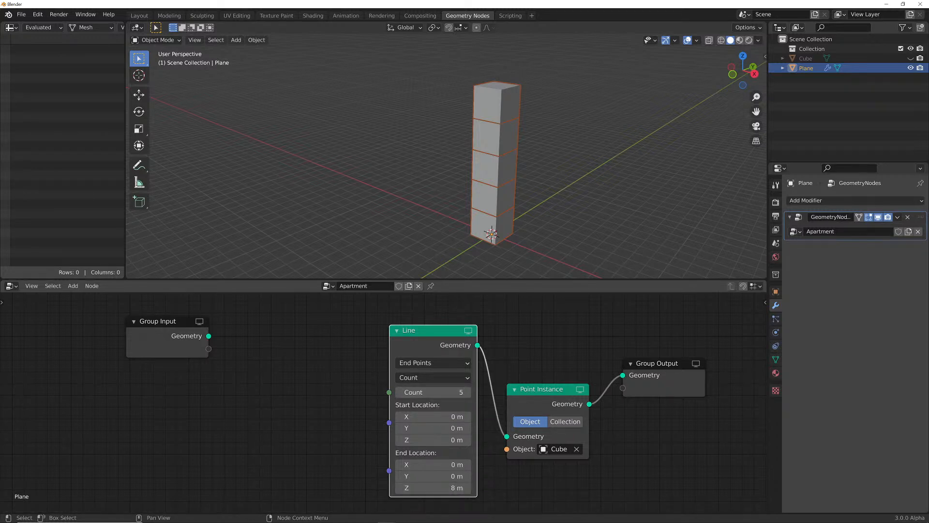
Set the Line node's Count to 4 and its End Location Z to 6 m
{"action": "left_click", "coordinate": [399, 392]}
{"action": "left_click", "coordinate": [433, 487]}
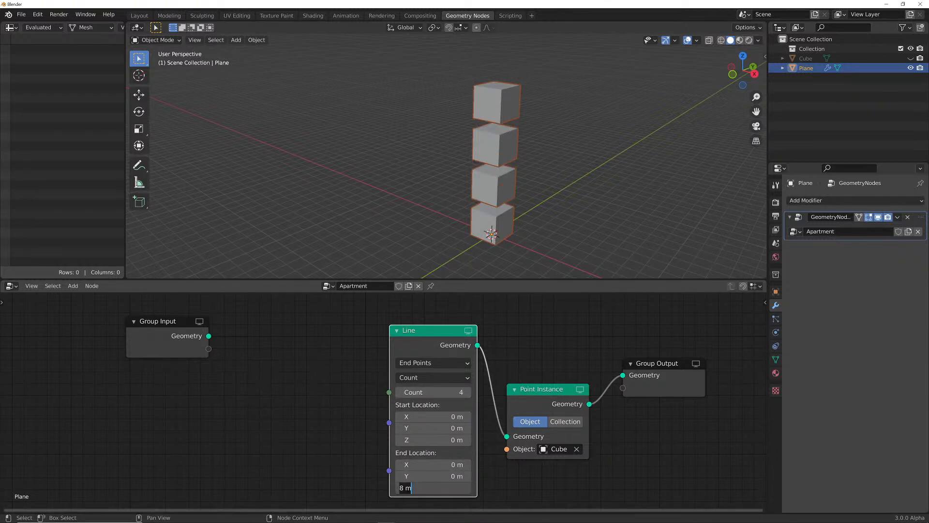
{"action": "type", "text": "6"}
{"action": "key", "text": "Return"}
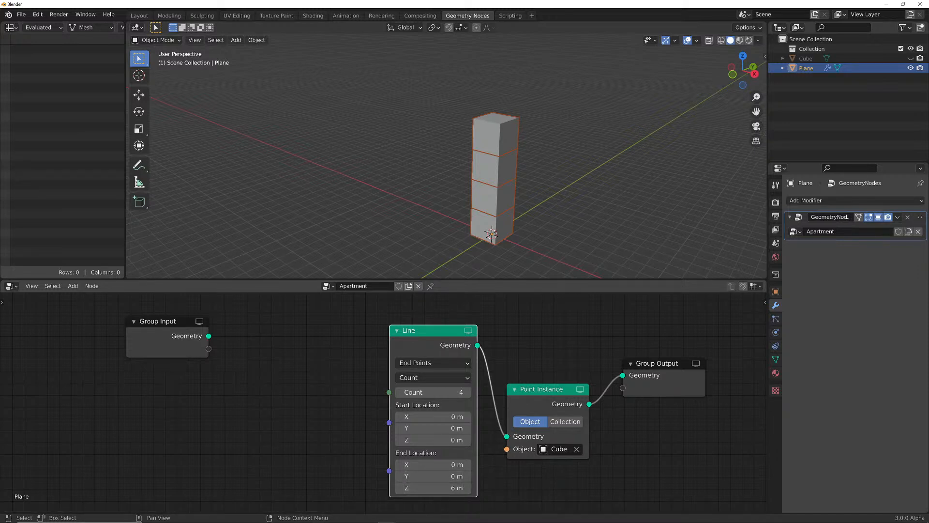
Add a Value node set to 4 and connect it to the Line node's Count input
{"action": "key", "text": "shift+a"}
{"action": "mouse_move", "coordinate": [288, 339]}
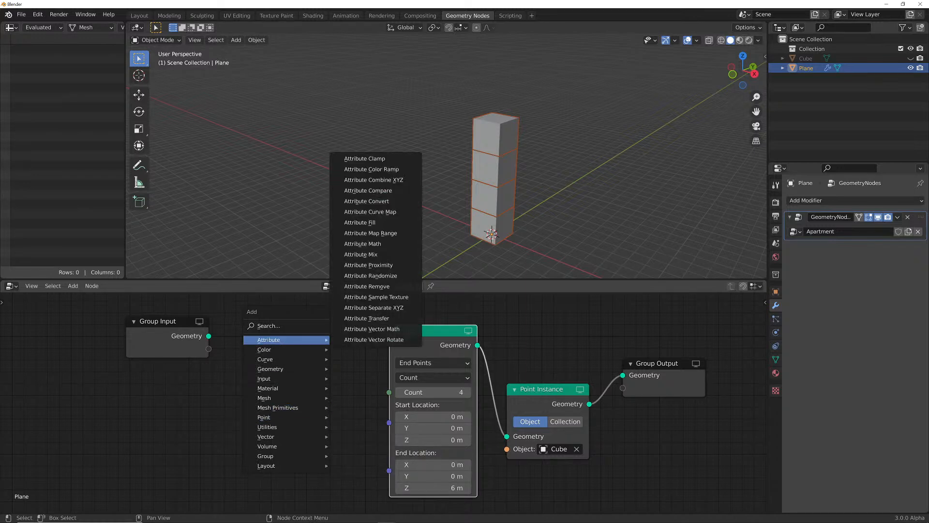
{"action": "mouse_move", "coordinate": [264, 379]}
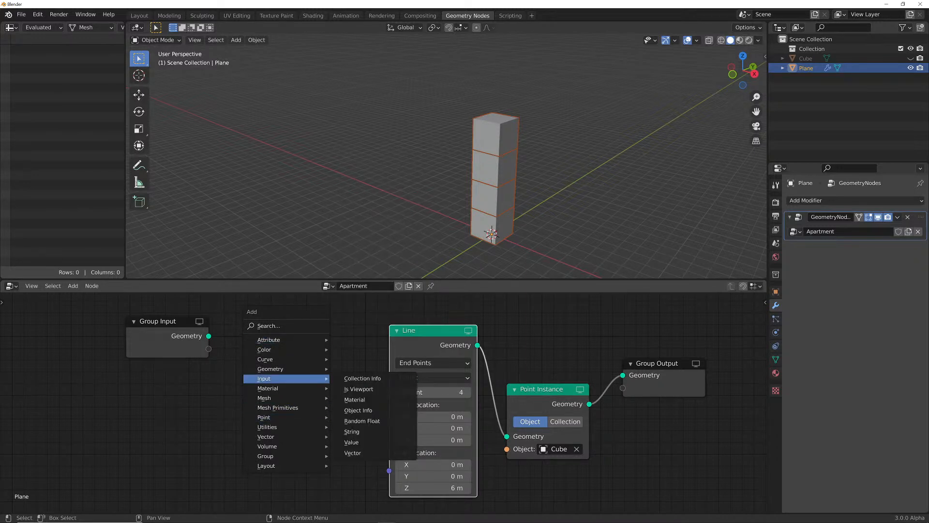
{"action": "left_click", "coordinate": [351, 442]}
{"action": "left_click", "coordinate": [220, 434]}
{"action": "double_click", "coordinate": [220, 434]}
{"action": "type", "text": "4"}
{"action": "key", "text": "Return"}
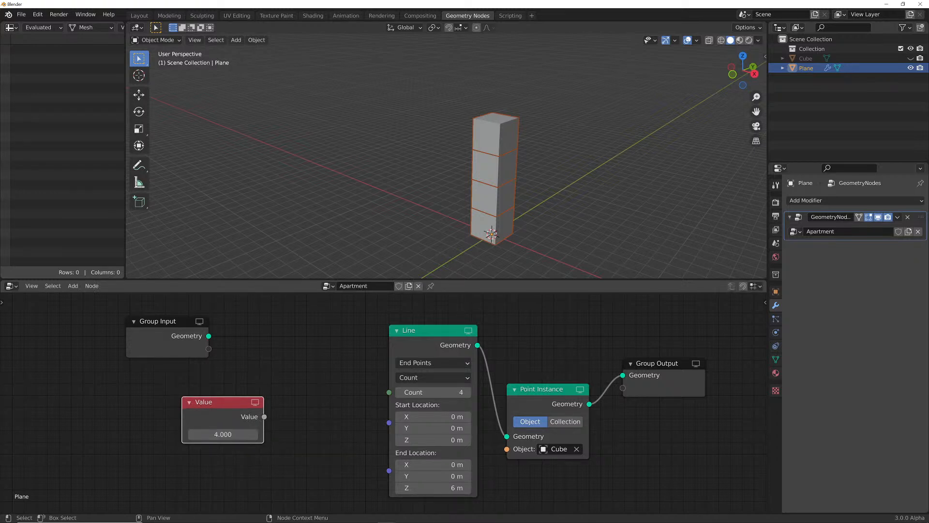
{"action": "left_click_drag", "start_coordinate": [264, 417], "coordinate": [389, 392]}
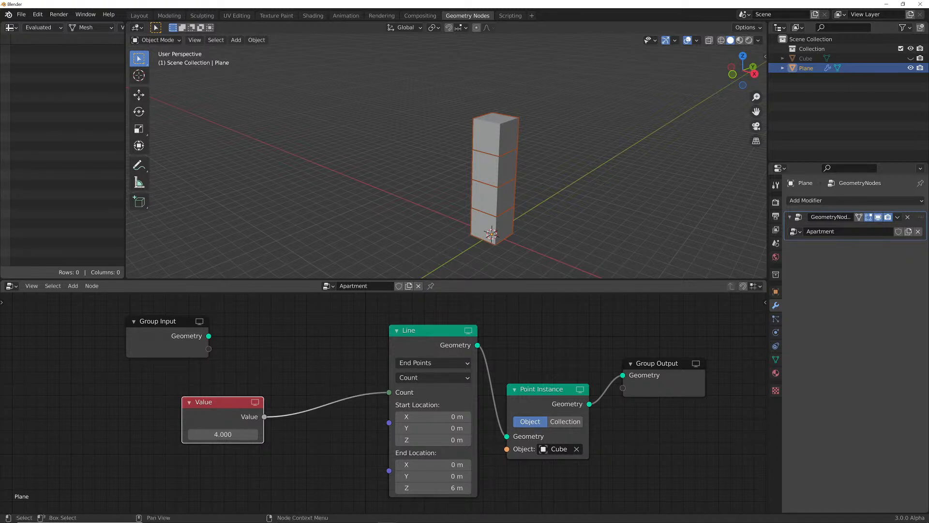
Test the floor count by setting the Value node to 1, 2 and finally 3
{"action": "double_click", "coordinate": [222, 434]}
{"action": "type", "text": "1"}
{"action": "key", "text": "Return"}
{"action": "double_click", "coordinate": [223, 434]}
{"action": "type", "text": "2"}
{"action": "key", "text": "Return"}
{"action": "double_click", "coordinate": [223, 434]}
{"action": "type", "text": "3"}
{"action": "key", "text": "Return"}
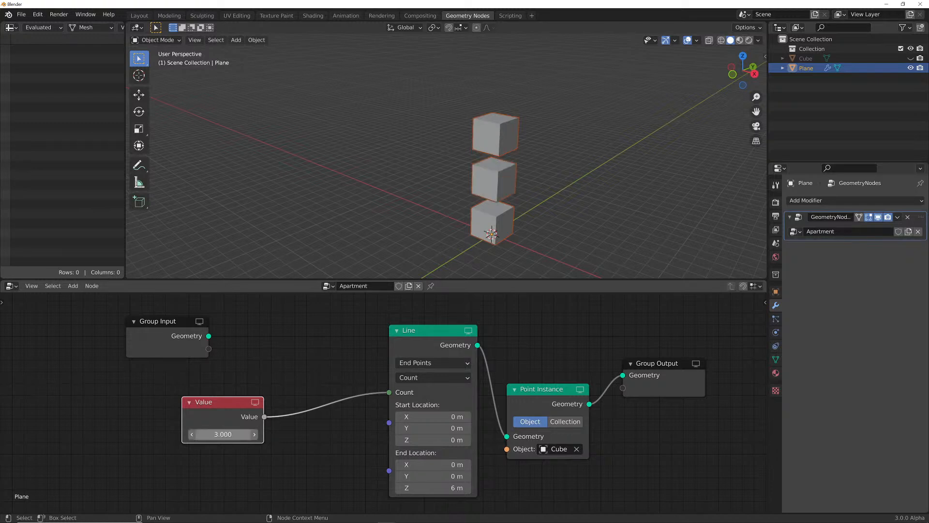
Set the Value node to 4 and move it below the Group Input node
{"action": "double_click", "coordinate": [222, 434]}
{"action": "type", "text": "4"}
{"action": "key", "text": "Return"}
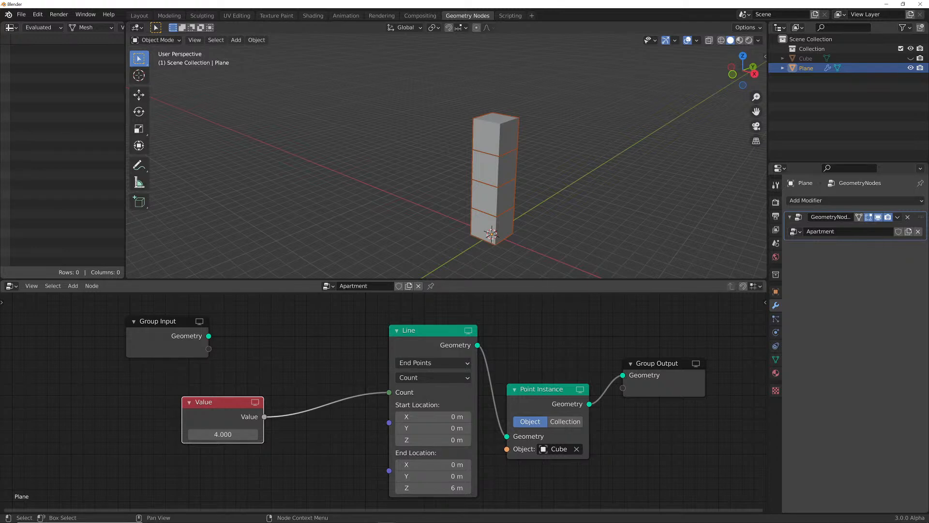
{"action": "left_click_drag", "start_coordinate": [223, 402], "coordinate": [162, 386]}
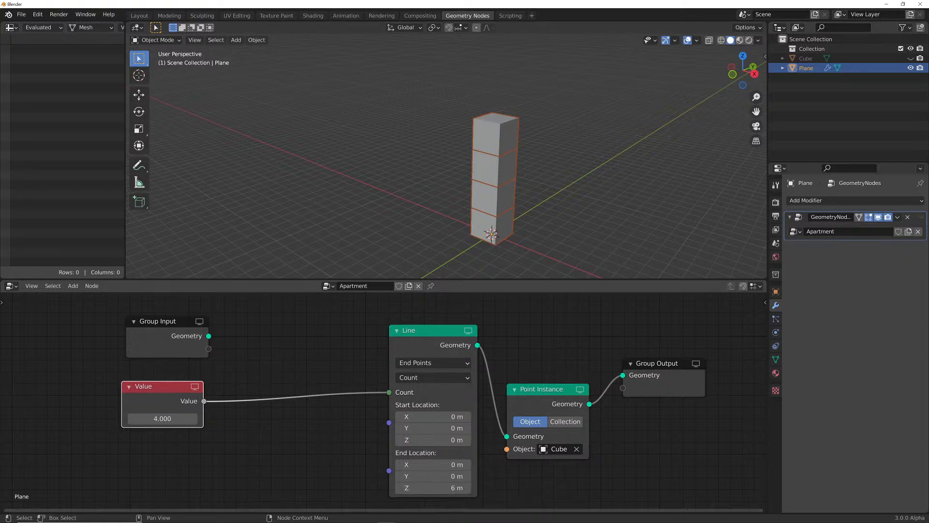
Add a Combine XYZ node and connect its Vector output to the Line node's End Location
{"action": "key", "text": "shift+a"}
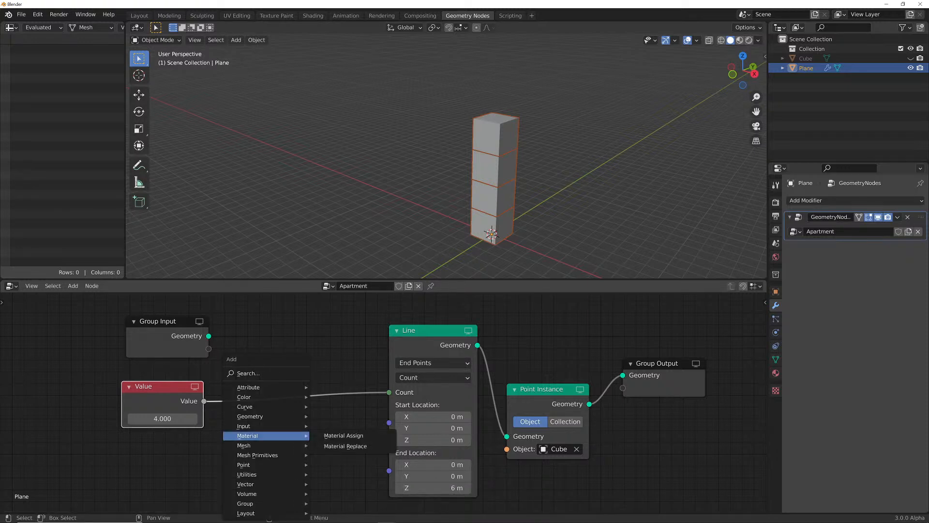
{"action": "type", "text": "xyz"}
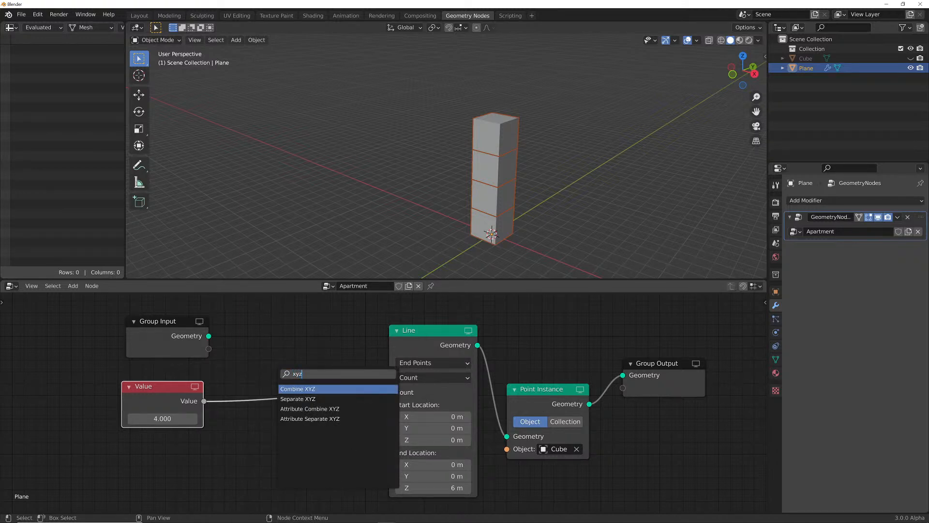
{"action": "key", "text": "Return"}
{"action": "key", "text": "Return"}
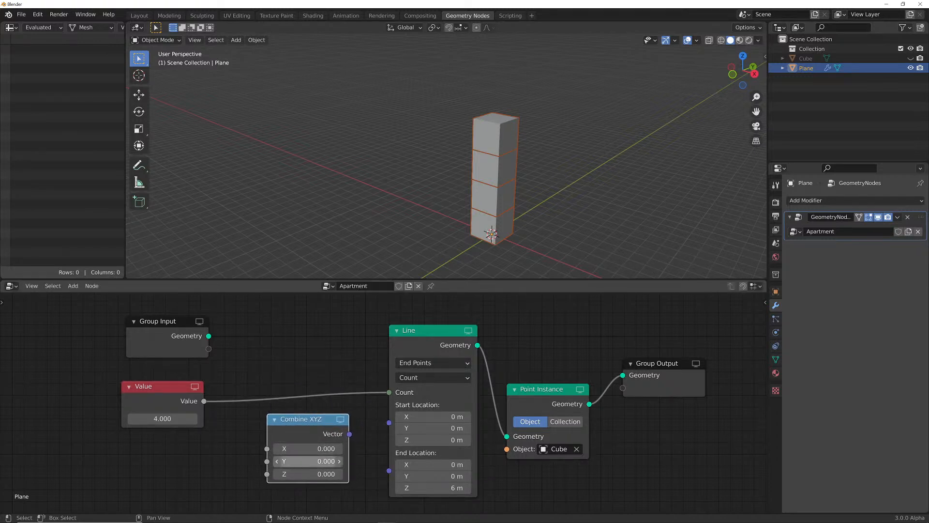
{"action": "left_click_drag", "start_coordinate": [350, 434], "coordinate": [389, 471]}
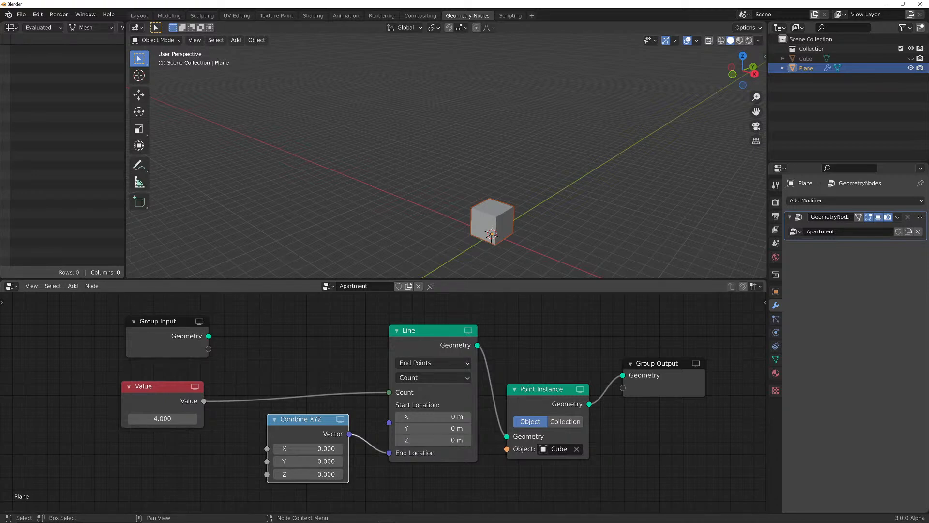
Set the Combine XYZ node's Z to 6, lower that node slightly and move the Value node farther from it
{"action": "left_click", "coordinate": [309, 474]}
{"action": "type", "text": "6"}
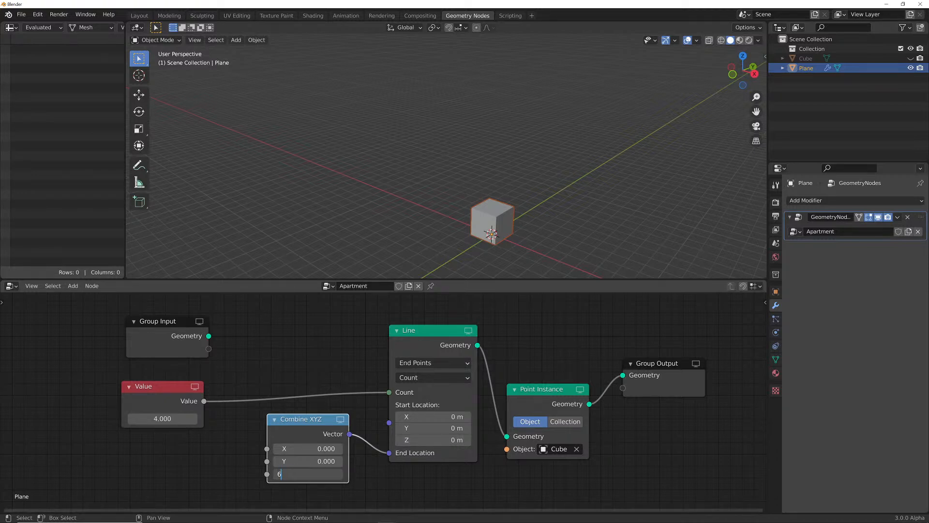
{"action": "key", "text": "Return"}
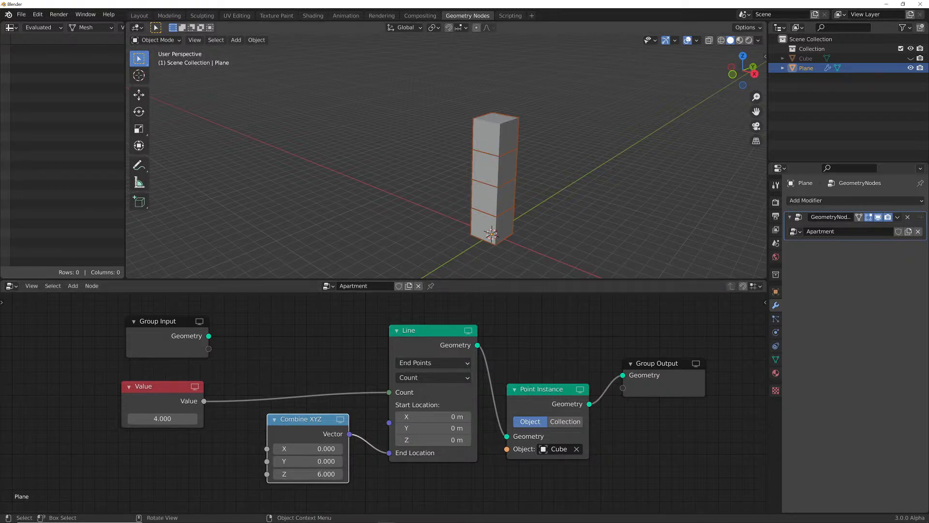
{"action": "left_click_drag", "start_coordinate": [301, 419], "coordinate": [303, 437]}
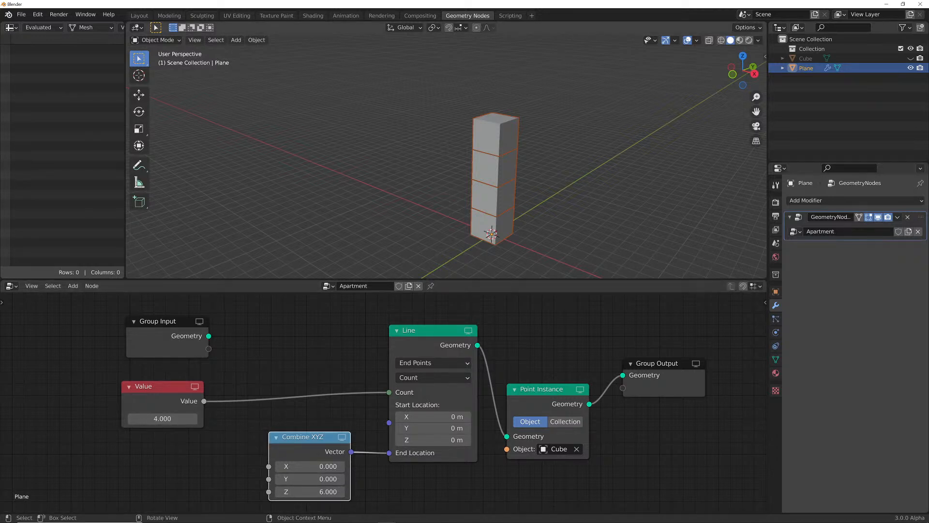
{"action": "left_click_drag", "start_coordinate": [160, 386], "coordinate": [76, 385]}
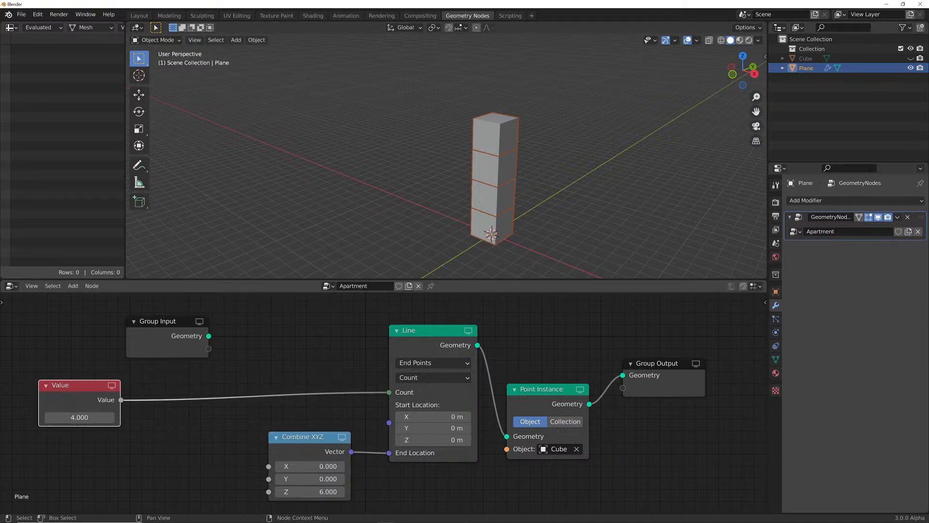
Add a Math node between the Value and Combine XYZ nodes, set to Multiply with a second value of 2
{"action": "key", "text": "shift+a"}
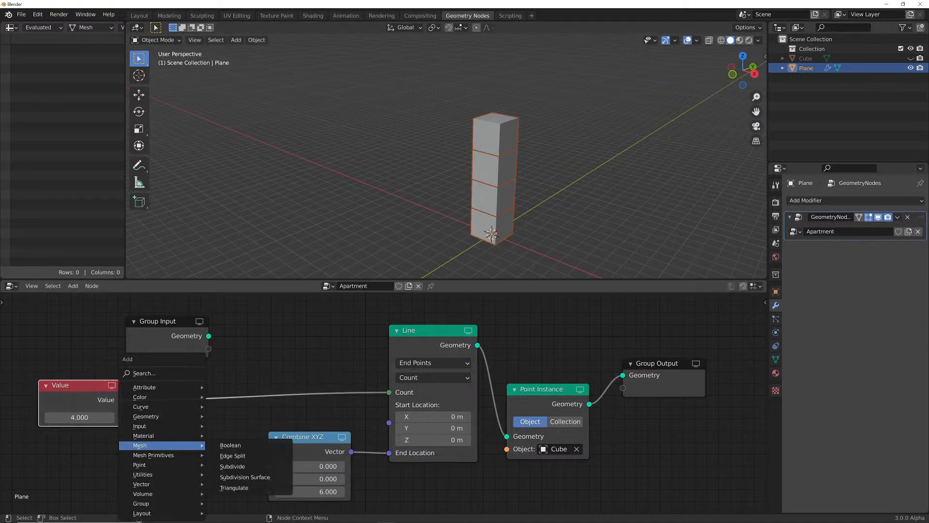
{"action": "mouse_move", "coordinate": [145, 474]}
{"action": "left_click", "coordinate": [226, 464]}
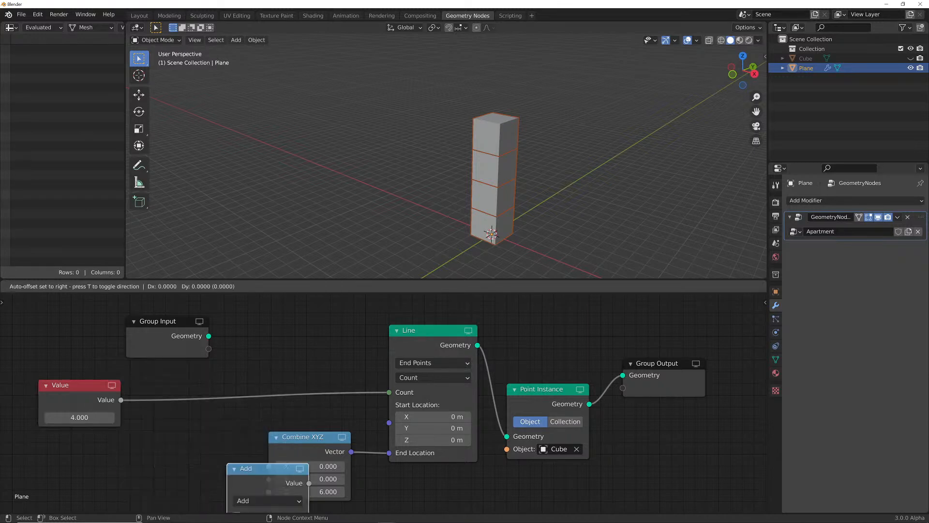
{"action": "left_click", "coordinate": [159, 417]}
{"action": "left_click", "coordinate": [189, 447]}
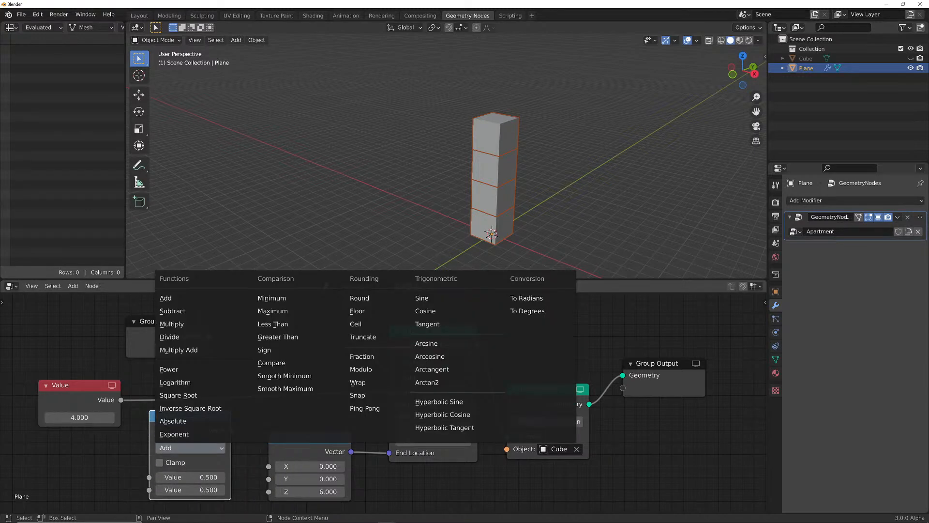
{"action": "left_click", "coordinate": [172, 323]}
{"action": "double_click", "coordinate": [191, 490]}
{"action": "type", "text": "2"}
{"action": "key", "text": "Return"}
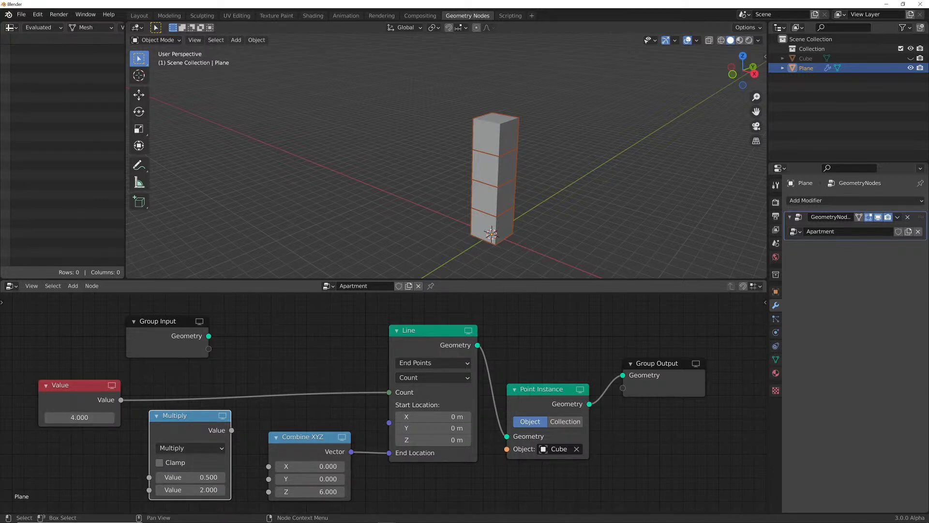
Connect the Value node to the Multiply node's first input and shift both nodes away from Combine XYZ
{"action": "left_click_drag", "start_coordinate": [121, 399], "coordinate": [149, 477]}
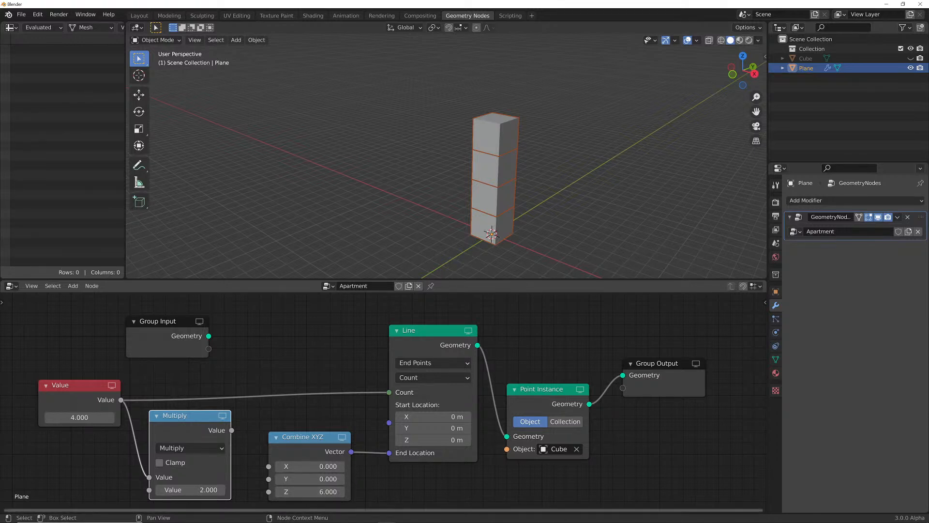
{"action": "left_click_drag", "start_coordinate": [189, 416], "coordinate": [173, 414]}
{"action": "left_click", "coordinate": [80, 386]}
{"action": "left_click", "coordinate": [159, 413]}
Duplicate the Multiply node as a Subtract node with a second value of 2, and feed Multiply's output into its first input
{"action": "key", "text": "shift+d"}
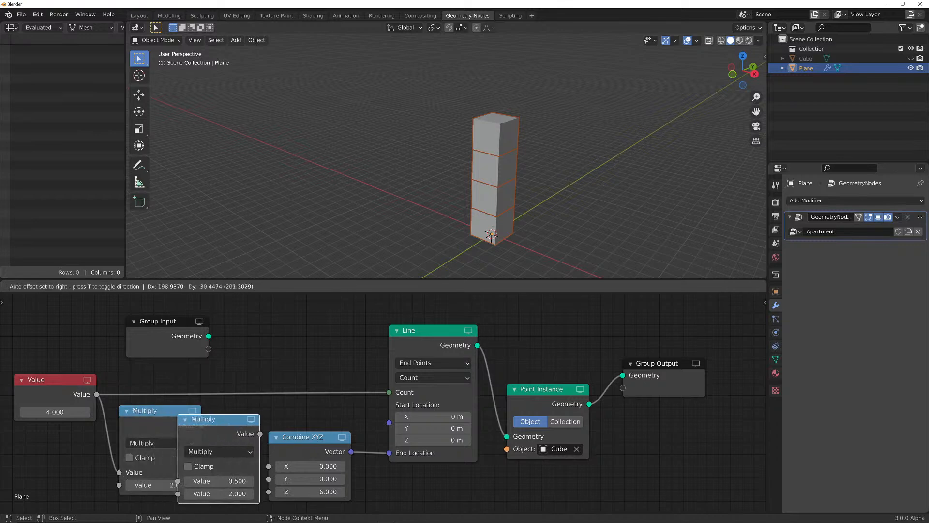
{"action": "left_click", "coordinate": [252, 426]}
{"action": "left_click", "coordinate": [251, 443]}
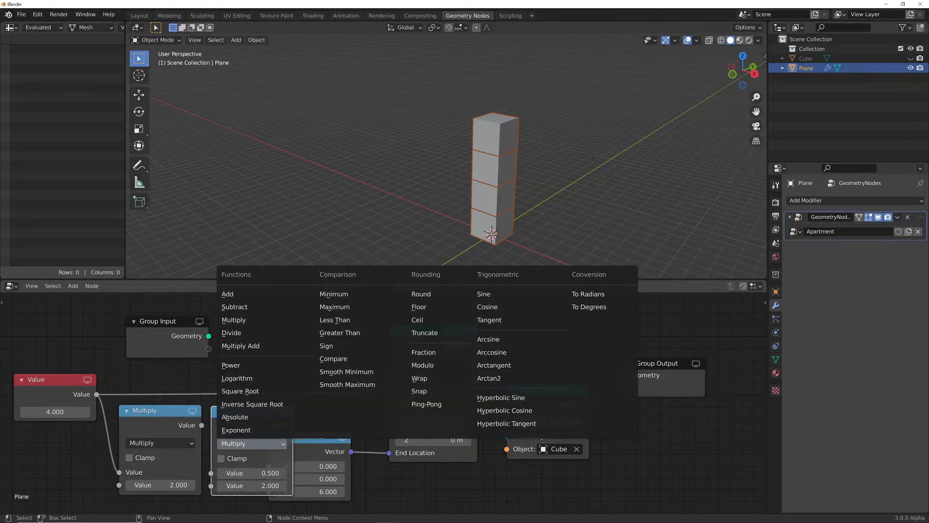
{"action": "left_click", "coordinate": [234, 306]}
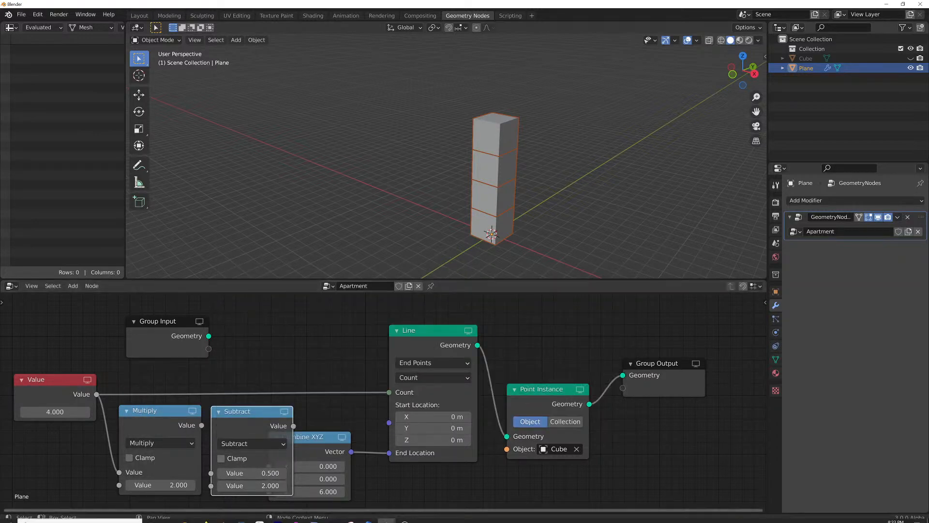
{"action": "key", "text": "g"}
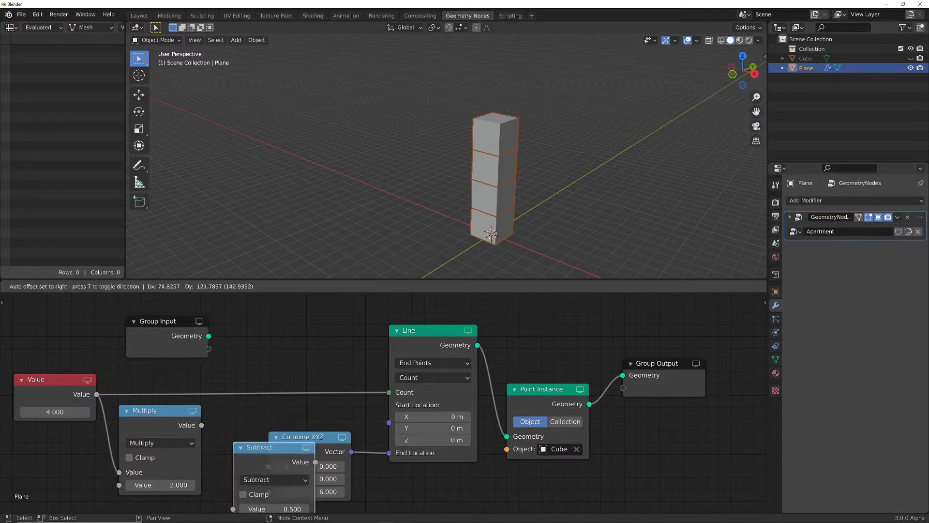
{"action": "key", "text": "Return"}
{"action": "left_click_drag", "start_coordinate": [201, 425], "coordinate": [222, 471]}
Spread out the Line, Point Instance and Combine XYZ nodes, and connect the Subtract node's output to Combine XYZ's Z
{"action": "left_click_drag", "start_coordinate": [421, 331], "coordinate": [437, 328]}
{"action": "left_click_drag", "start_coordinate": [542, 389], "coordinate": [584, 389]}
{"action": "left_click_drag", "start_coordinate": [445, 327], "coordinate": [468, 325]}
{"action": "left_click_drag", "start_coordinate": [322, 436], "coordinate": [381, 431]}
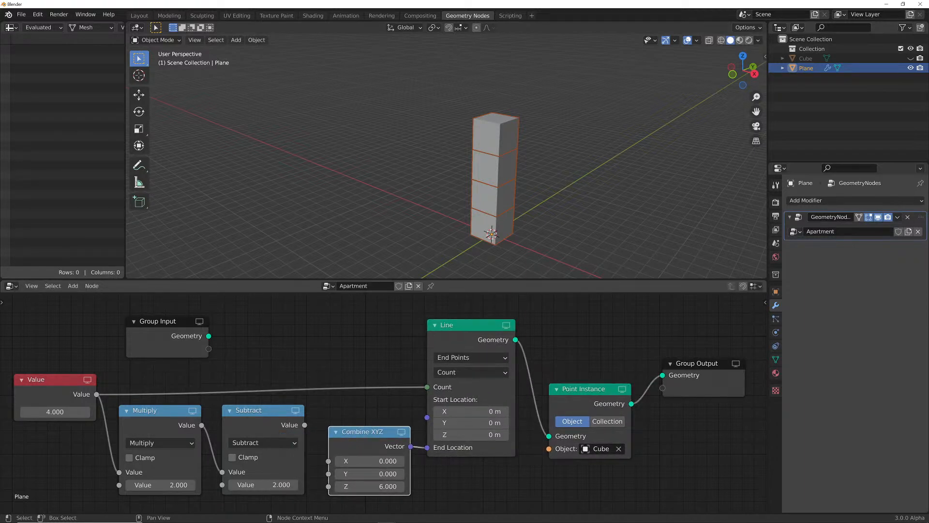
{"action": "left_click_drag", "start_coordinate": [305, 425], "coordinate": [329, 486]}
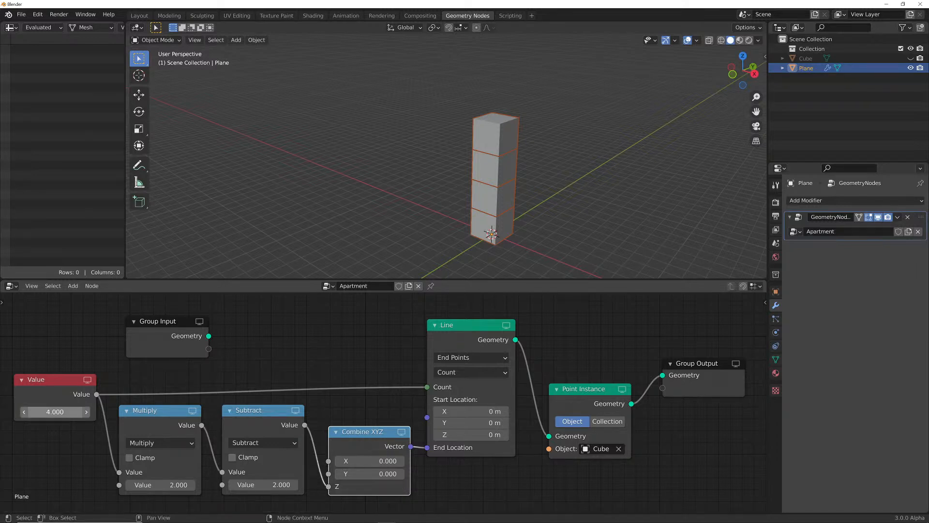
Test the floor stacking by setting the Value node to 1, 2 and finally 10, and inspect the tower
{"action": "left_click", "coordinate": [55, 412]}
{"action": "type", "text": "1"}
{"action": "key", "text": "Return"}
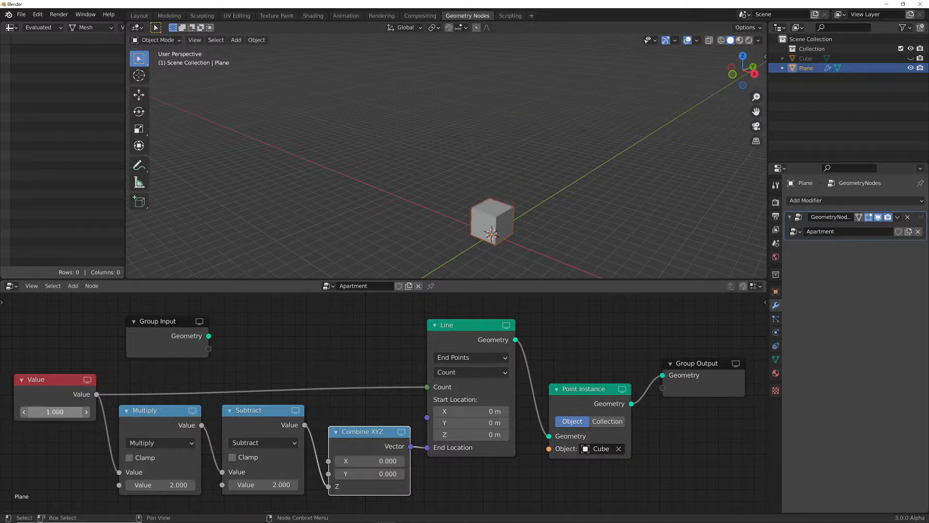
{"action": "left_click", "coordinate": [55, 411]}
{"action": "type", "text": "2"}
{"action": "key", "text": "Return"}
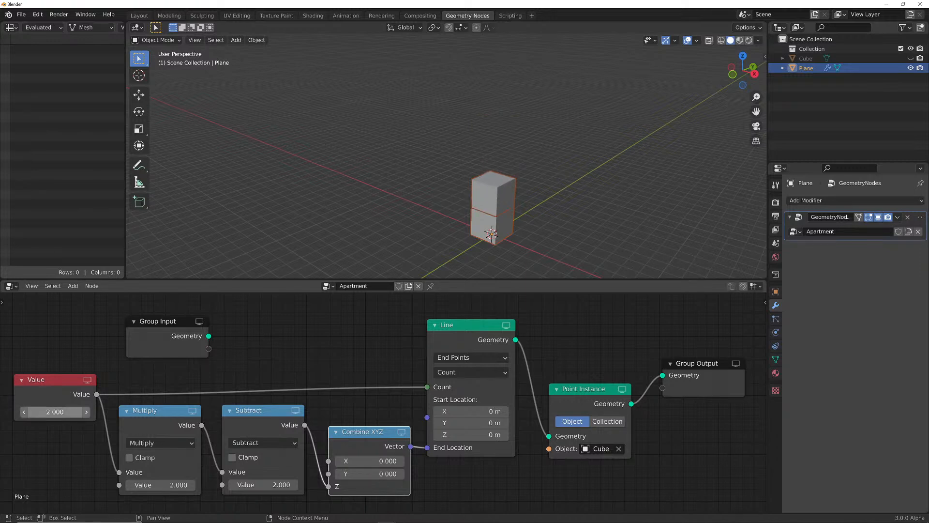
{"action": "left_click", "coordinate": [55, 412]}
{"action": "type", "text": "10"}
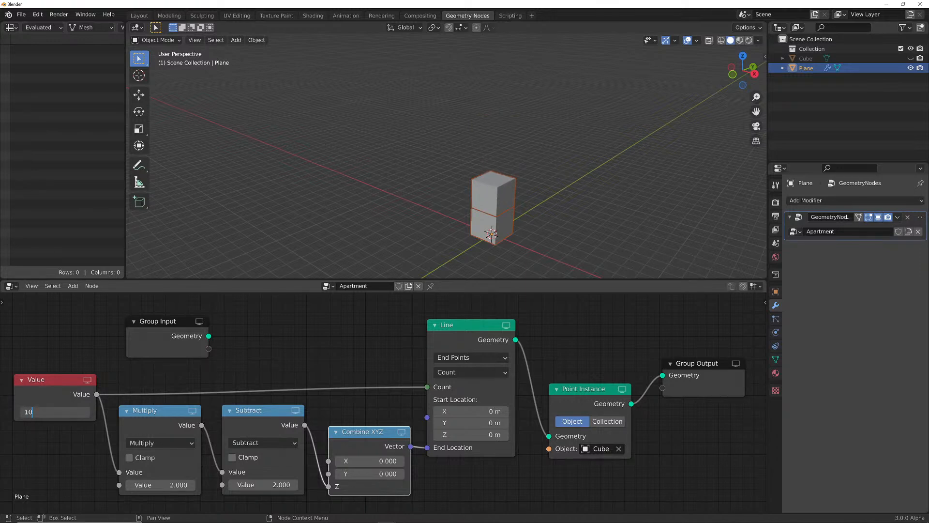
{"action": "key", "text": "Return"}
{"action": "scroll", "coordinate": [477, 155], "scroll_direction": "down", "scroll_amount": 3}
{"action": "middle_click_drag", "start_coordinate": [477, 155], "coordinate": [465, 192]}
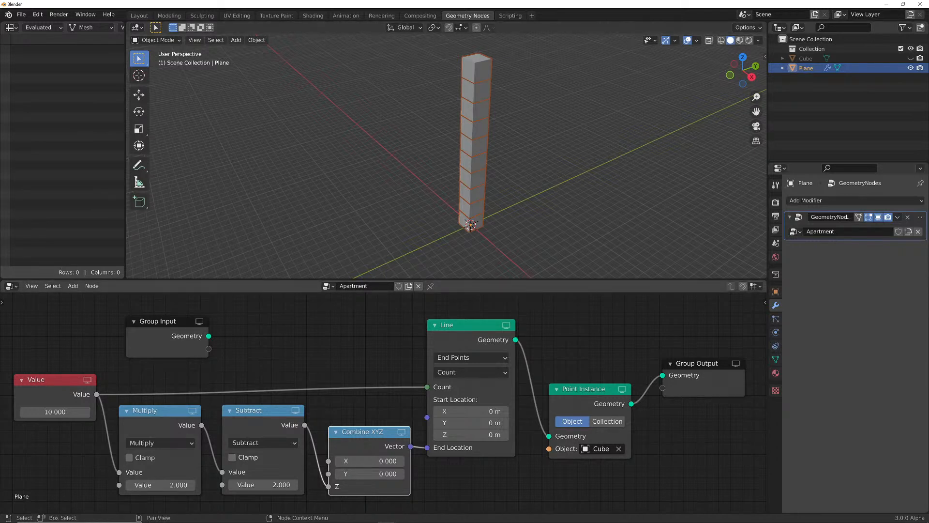
Try driving Combine XYZ's Z with a separate Math node that adds 2 to the Value node, and inspect the tower
{"action": "left_click_drag", "start_coordinate": [157, 371], "coordinate": [216, 400]}
{"action": "key", "text": "g"}
{"action": "left_click", "coordinate": [203, 439]}
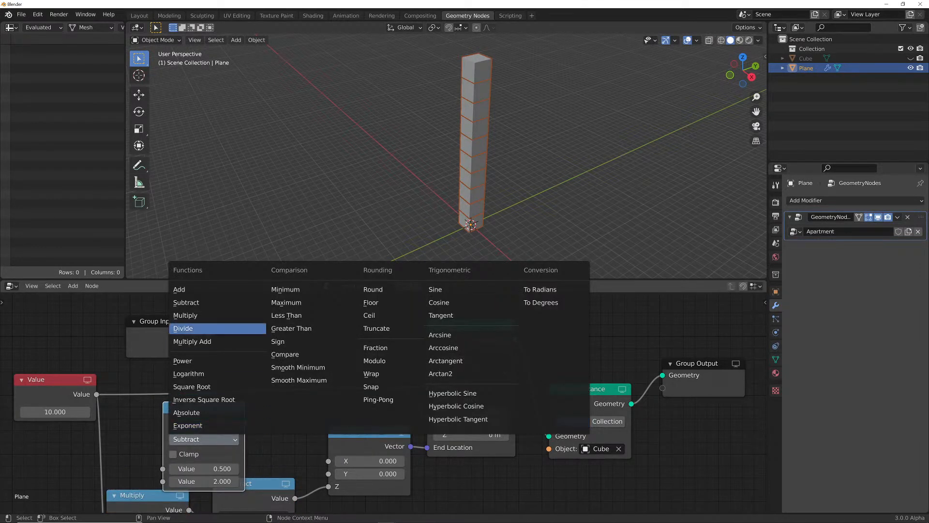
{"action": "left_click", "coordinate": [179, 288]}
{"action": "left_click_drag", "start_coordinate": [97, 394], "coordinate": [163, 469]}
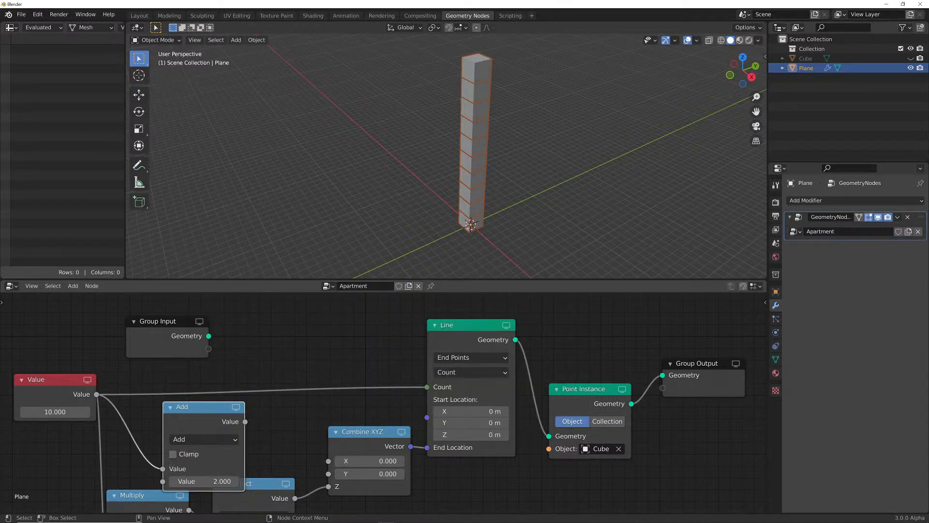
{"action": "left_click_drag", "start_coordinate": [245, 421], "coordinate": [329, 486]}
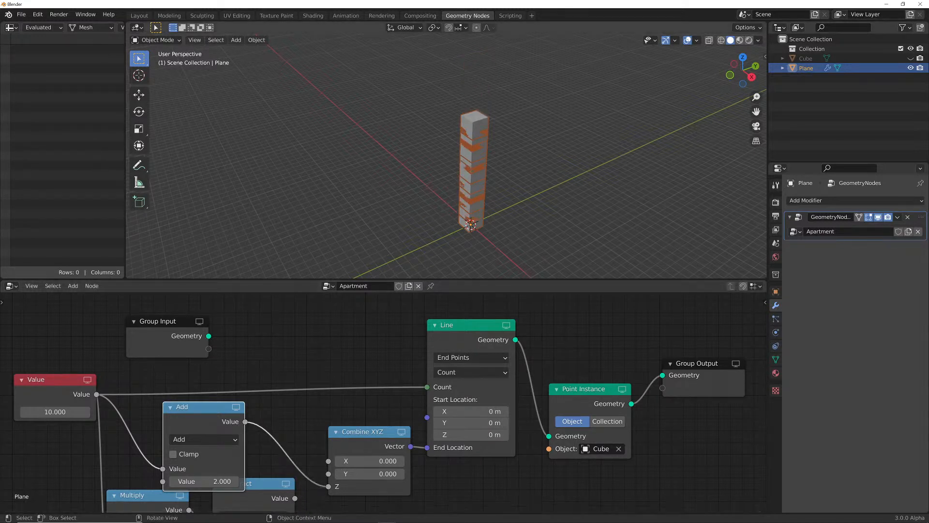
{"action": "middle_click_drag", "start_coordinate": [483, 179], "coordinate": [485, 162]}
{"action": "scroll", "coordinate": [485, 162], "scroll_direction": "up", "scroll_amount": 3}
{"action": "scroll", "coordinate": [485, 162], "scroll_direction": "down", "scroll_amount": 1}
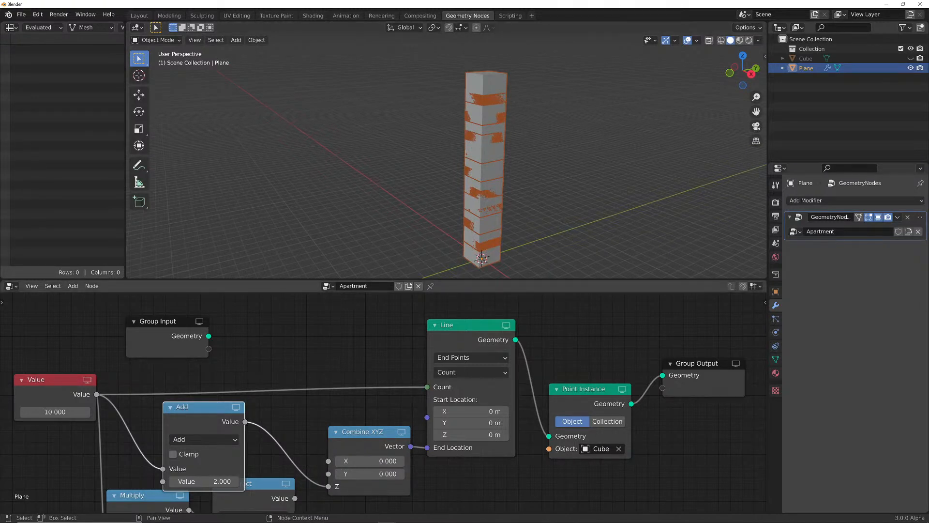
Move the separate Add node closer to Combine XYZ and try it as Subtract with a value of 2
{"action": "key", "text": "g"}
{"action": "key", "text": "Return"}
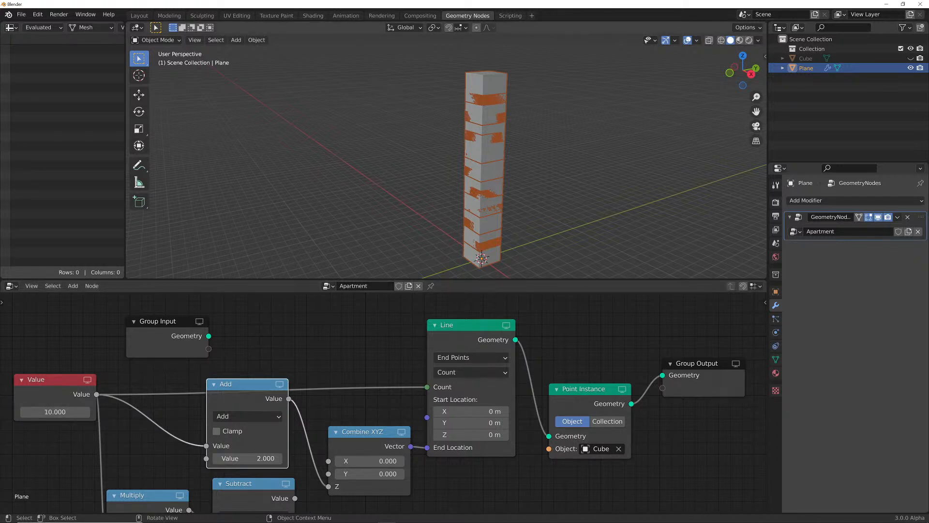
{"action": "left_click", "coordinate": [247, 416]}
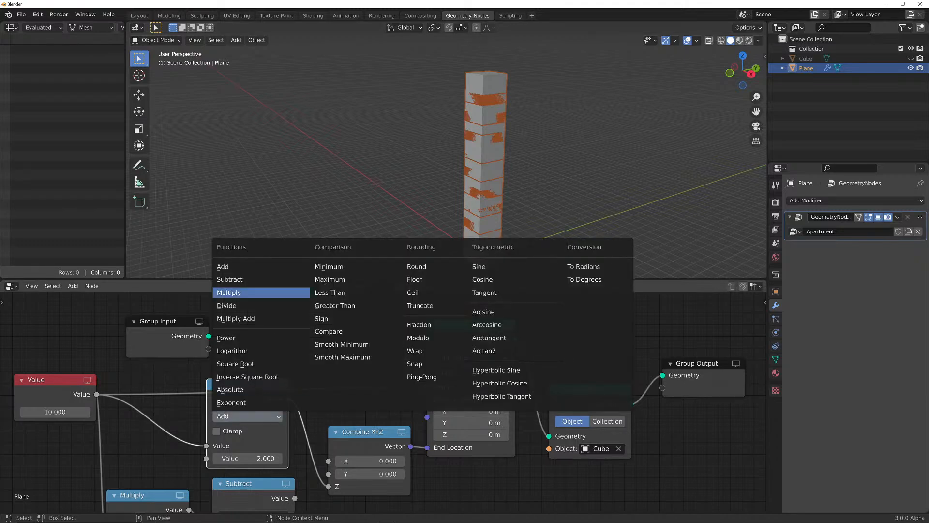
{"action": "left_click", "coordinate": [232, 293]}
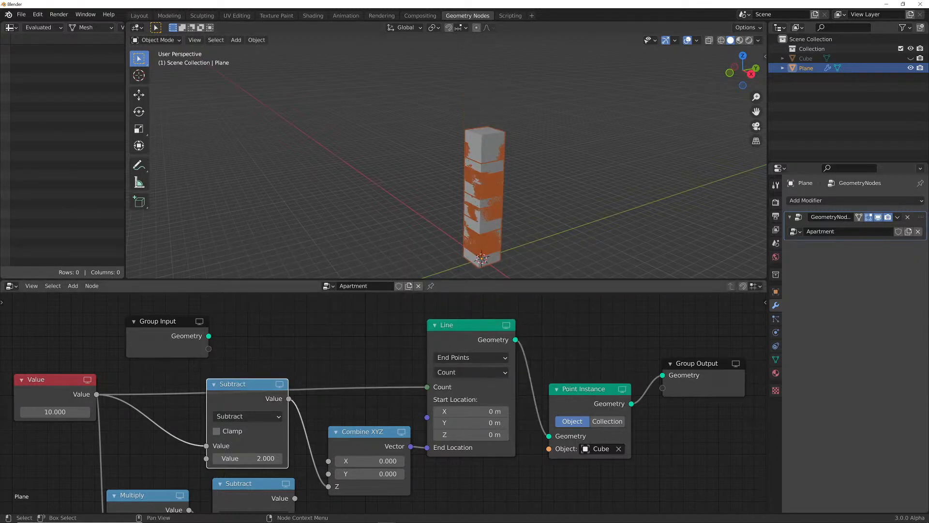
{"action": "scroll", "coordinate": [382, 401], "scroll_direction": "down", "scroll_amount": 2}
{"action": "scroll", "coordinate": [382, 402], "scroll_direction": "down", "scroll_amount": 3, "text": "shift"}
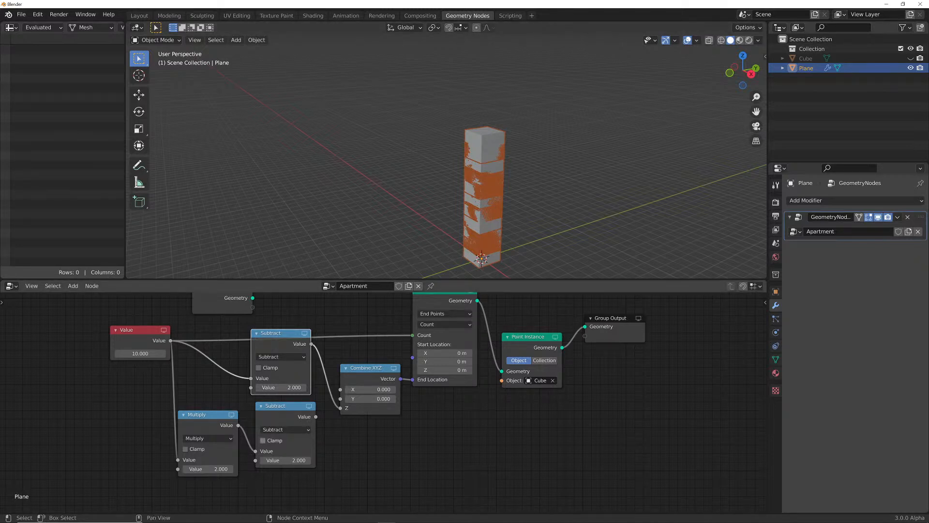
Reconnect the original Multiply–Subtract chain to Combine XYZ's Z, delete the extra Subtract node and realign the Multiply and Value nodes
{"action": "left_click_drag", "start_coordinate": [316, 416], "coordinate": [340, 408]}
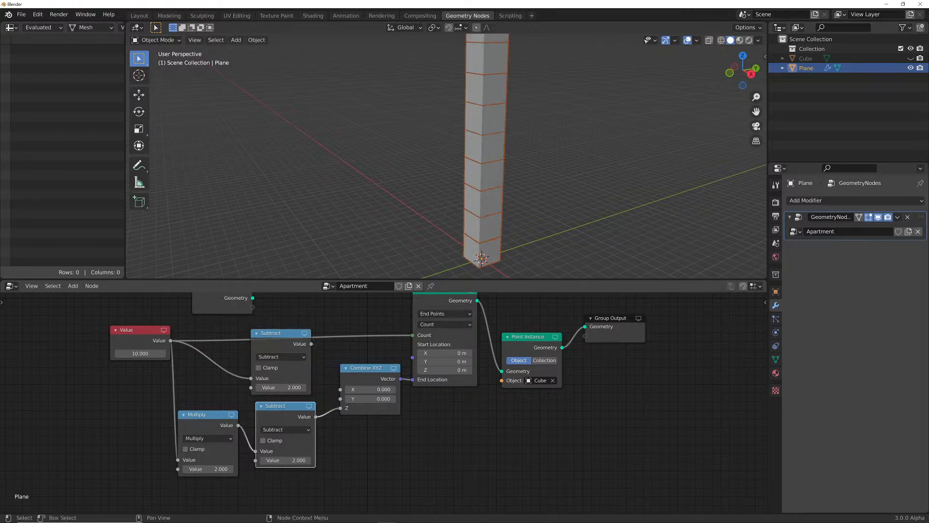
{"action": "left_click", "coordinate": [280, 334]}
{"action": "key", "text": "x"}
{"action": "middle_click_drag", "start_coordinate": [416, 169], "coordinate": [382, 218]}
{"action": "left_click_drag", "start_coordinate": [208, 415], "coordinate": [217, 407]}
{"action": "left_click_drag", "start_coordinate": [141, 344], "coordinate": [126, 343]}
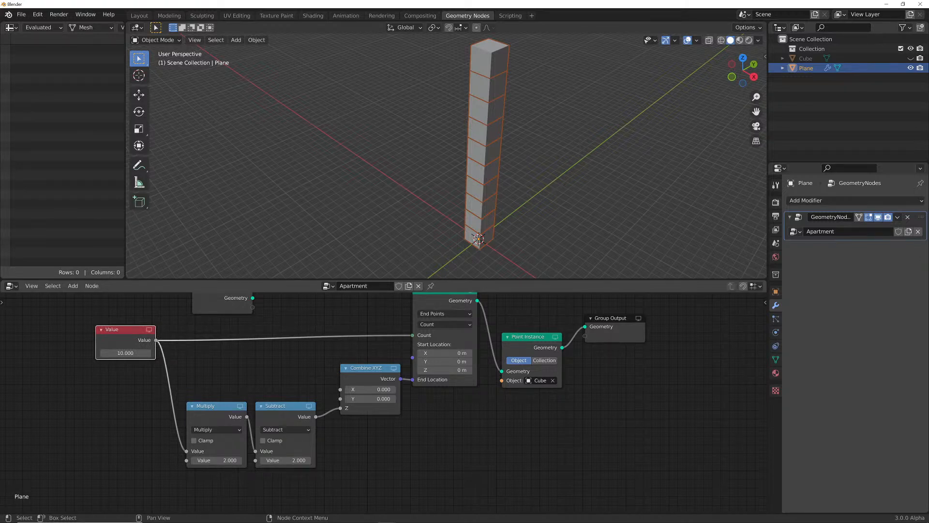
Reroute the Subtract output from Combine XYZ's Z input to its Y input and set Z to 0
{"action": "mouse_move", "coordinate": [340, 408]}
{"action": "left_mouse_down"}
{"action": "mouse_move", "coordinate": [327, 409]}
{"action": "mouse_move", "coordinate": [340, 399]}
{"action": "left_mouse_up"}
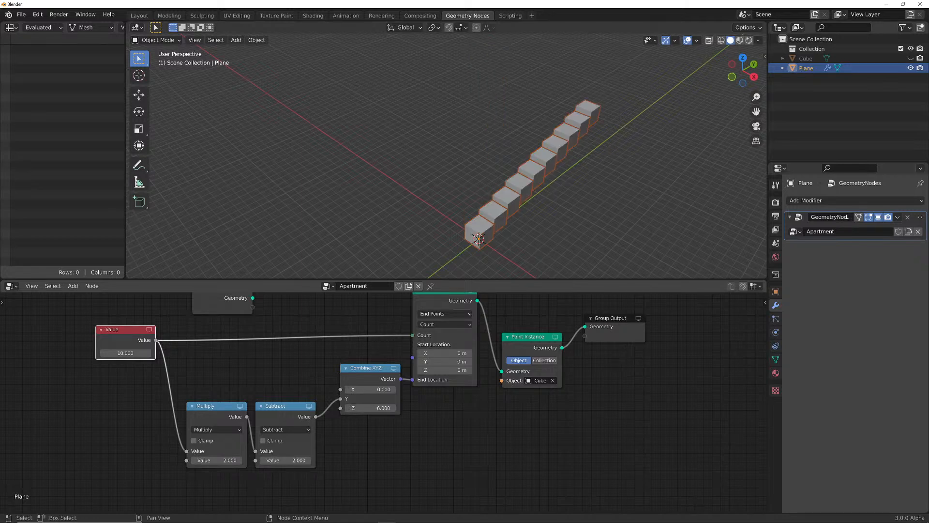
{"action": "left_click", "coordinate": [371, 408]}
{"action": "type", "text": "0"}
{"action": "key", "text": "Return"}
{"action": "middle_click_drag", "start_coordinate": [445, 159], "coordinate": [426, 193]}
Set the Value node to 5, reroute the Subtract output to Combine XYZ's X input and inspect the row of cubes
{"action": "left_click", "coordinate": [125, 353]}
{"action": "type", "text": "5"}
{"action": "key", "text": "Return"}
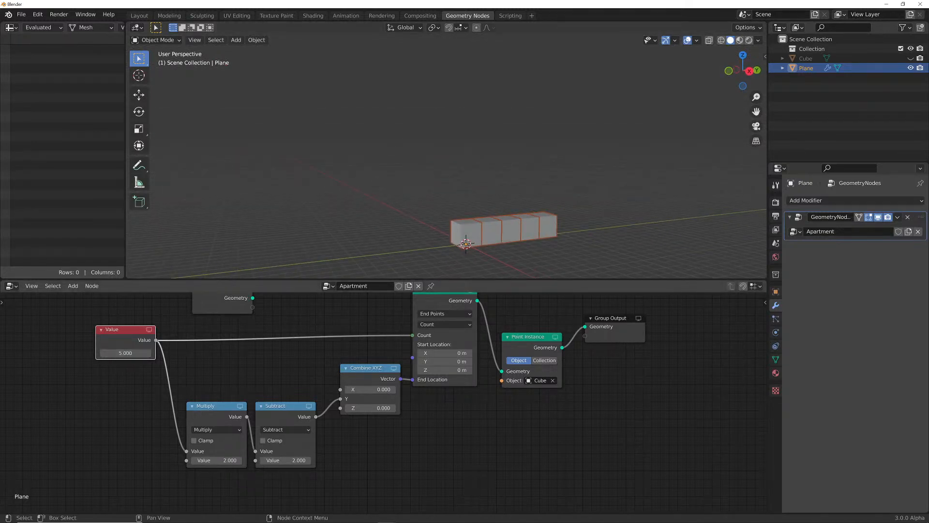
{"action": "left_click_drag", "start_coordinate": [341, 399], "coordinate": [340, 389]}
{"action": "middle_click_drag", "start_coordinate": [436, 203], "coordinate": [493, 203]}
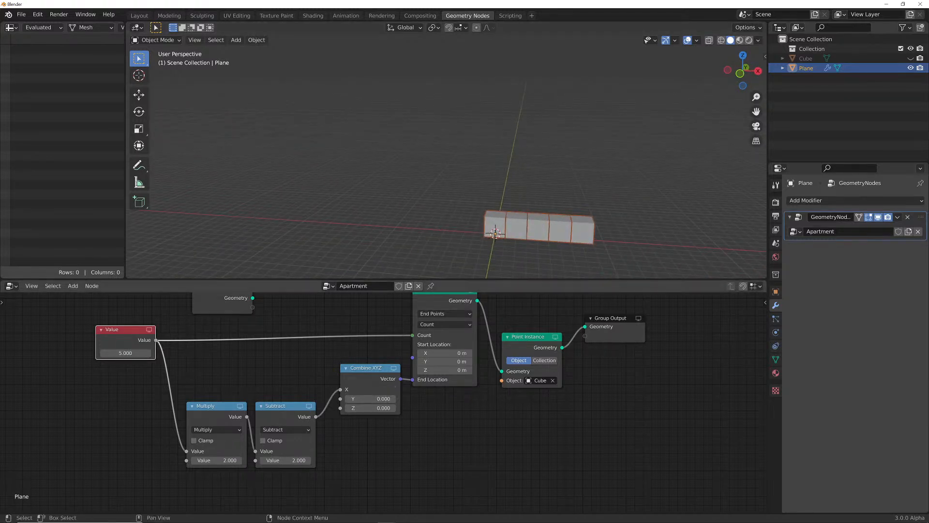
{"action": "middle_click_drag", "start_coordinate": [532, 227], "coordinate": [442, 204], "text": "shift"}
{"action": "scroll", "coordinate": [442, 204], "scroll_direction": "up", "scroll_amount": 2}
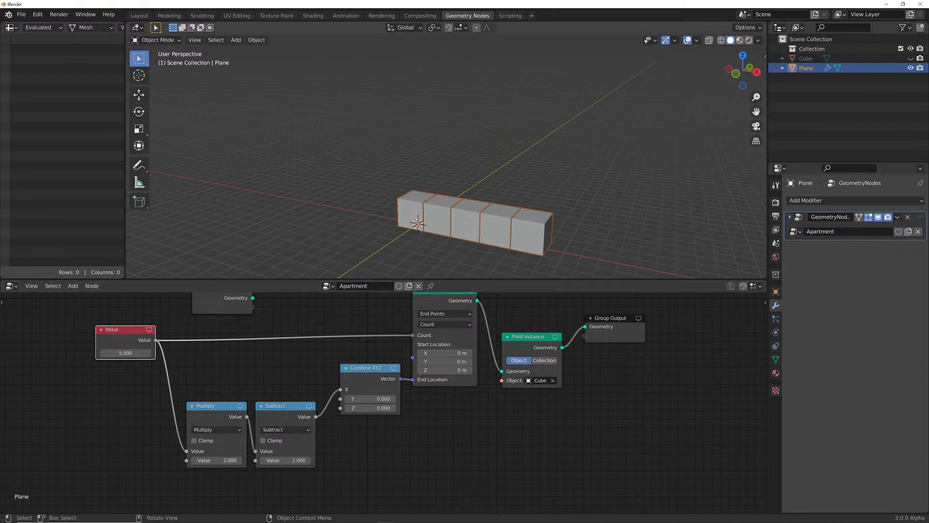
Place the Group Input node before the Value node and replace Value's link to the Line's Count with an exposed group input
{"action": "scroll", "coordinate": [382, 400], "scroll_direction": "down", "scroll_amount": 1}
{"action": "left_click_drag", "start_coordinate": [254, 321], "coordinate": [93, 353]}
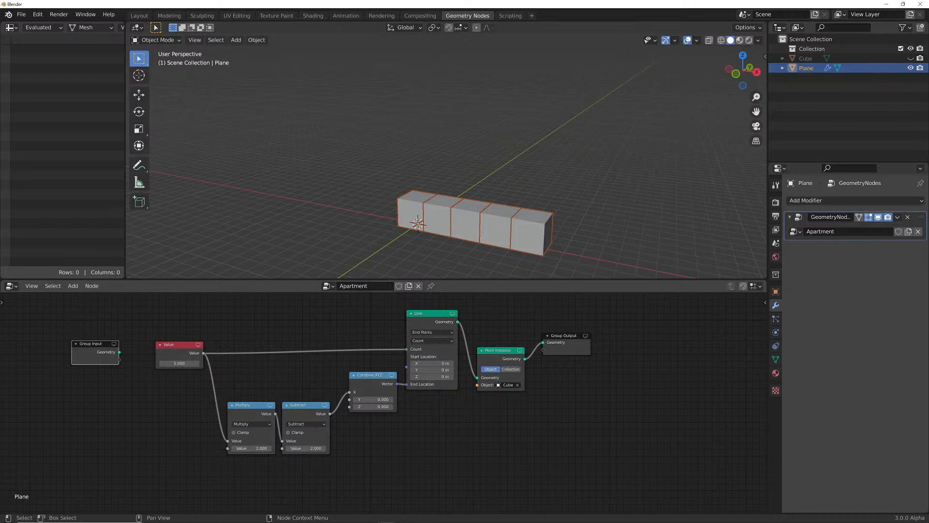
{"action": "left_click_drag", "start_coordinate": [406, 349], "coordinate": [337, 353]}
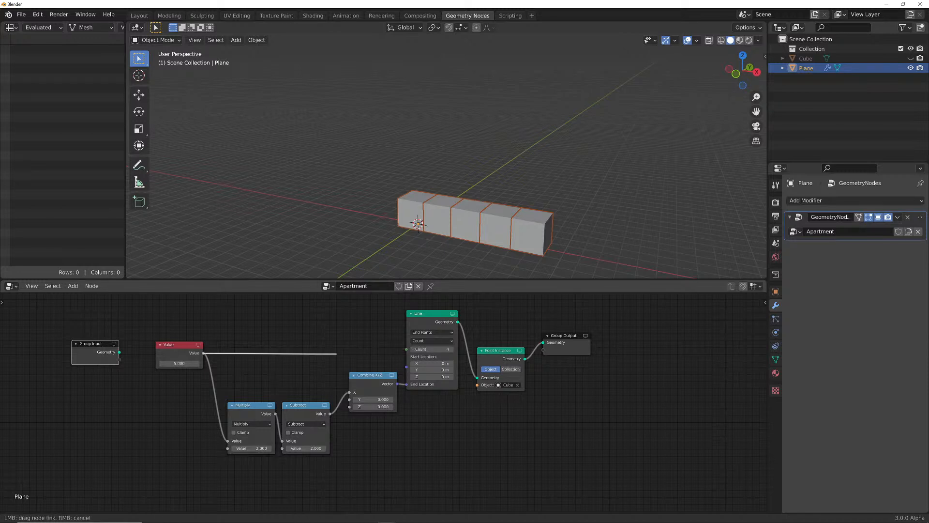
{"action": "left_click_drag", "start_coordinate": [336, 353], "coordinate": [336, 354]}
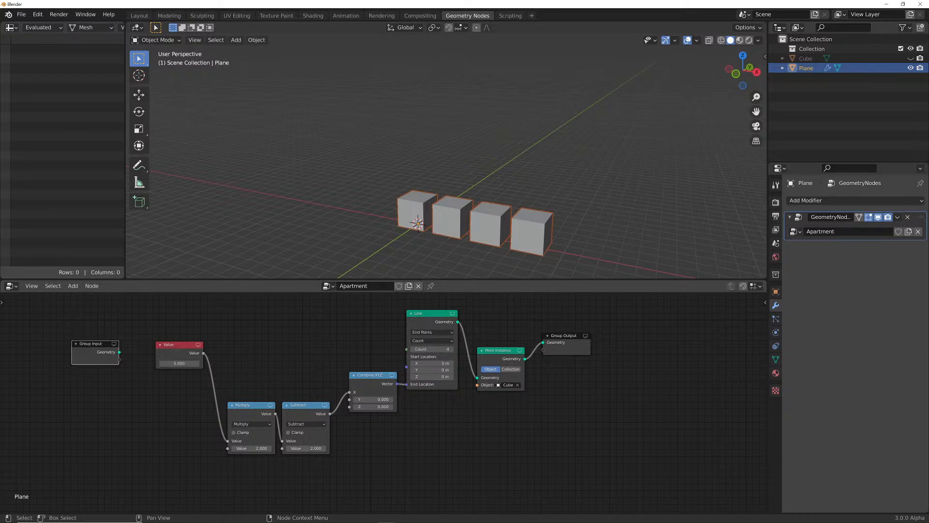
{"action": "left_click_drag", "start_coordinate": [119, 351], "coordinate": [406, 349]}
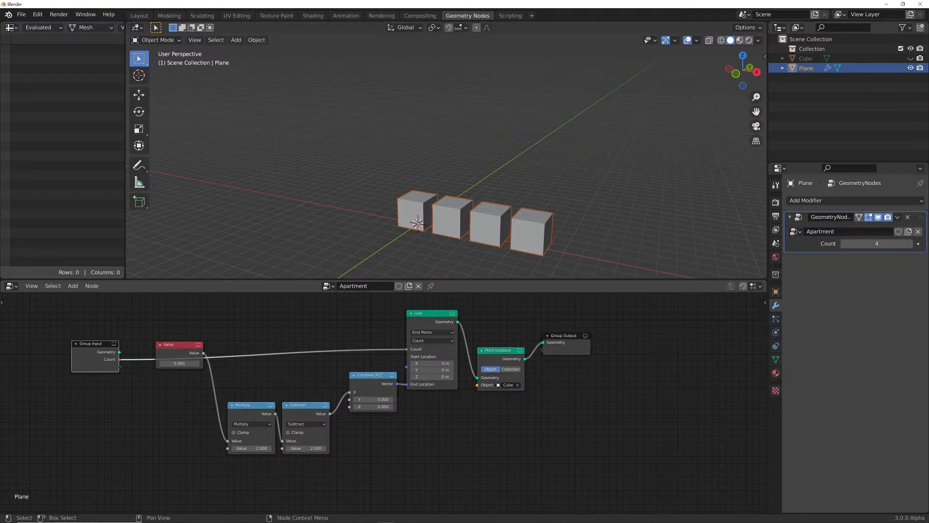
Connect the Group Input's Count to the Multiply node and delete the Value node
{"action": "left_click_drag", "start_coordinate": [119, 359], "coordinate": [208, 450]}
{"action": "left_click", "coordinate": [185, 350]}
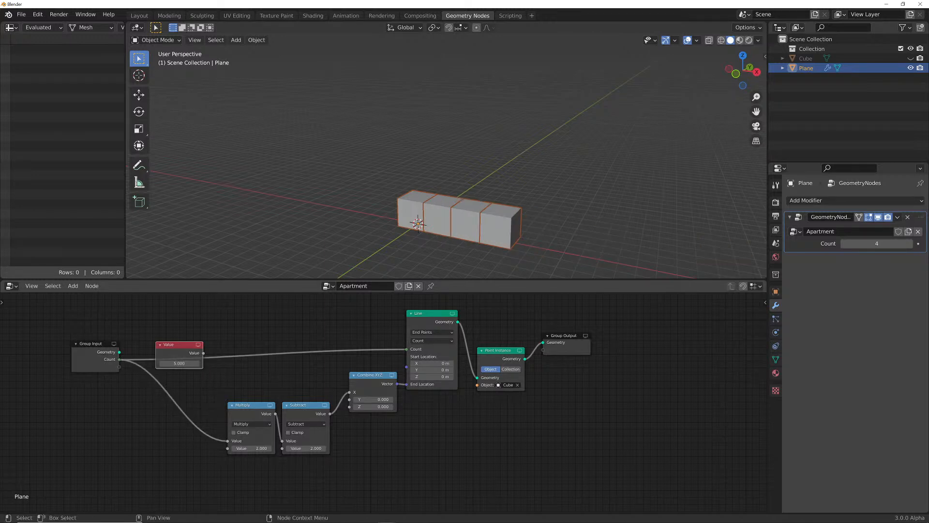
{"action": "key", "text": "x"}
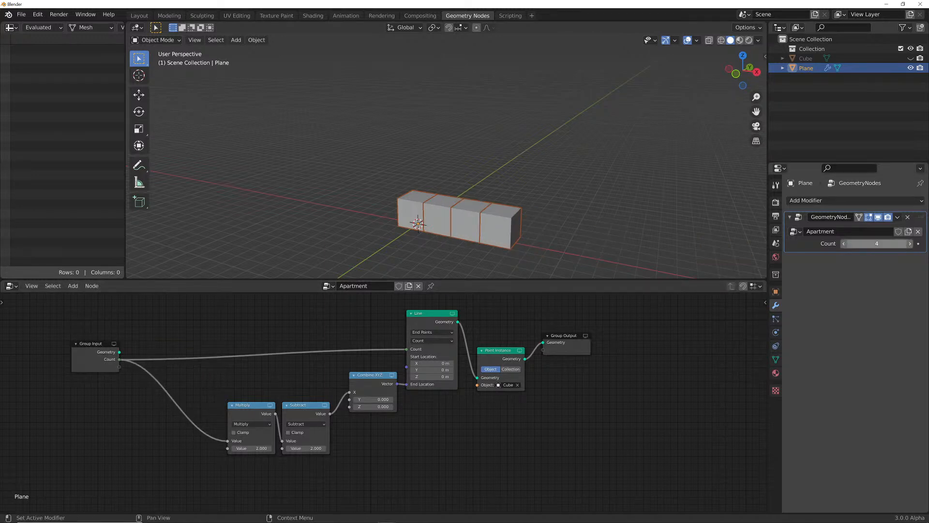
Test the exposed Count in the Geometry Nodes modifier by setting it to 2 and back to 4
{"action": "left_click", "coordinate": [876, 244]}
{"action": "type", "text": "2"}
{"action": "key", "text": "Return"}
{"action": "left_click", "coordinate": [876, 243]}
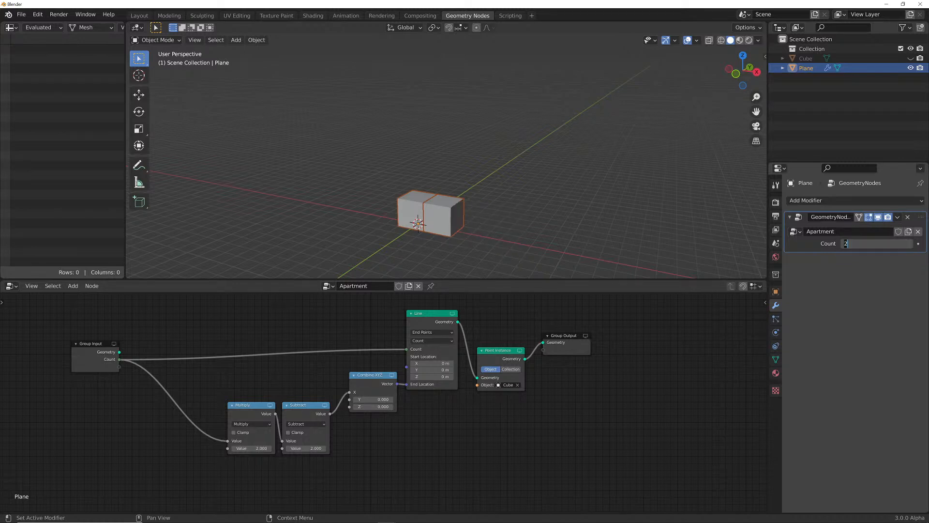
{"action": "type", "text": "4"}
{"action": "key", "text": "Return"}
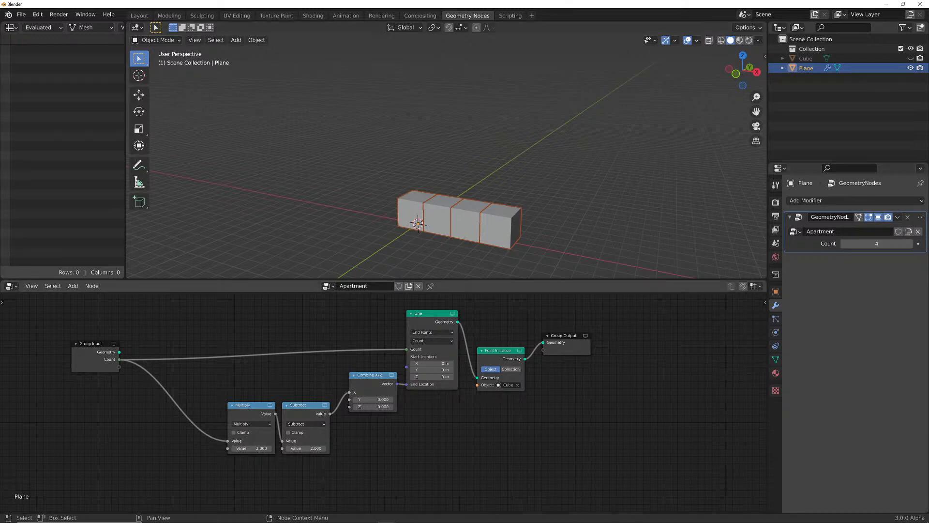
Rearrange the Group Input, Group Output, Point Instance and Line nodes with tidy spacing and frame the whole node tree
{"action": "left_click_drag", "start_coordinate": [92, 343], "coordinate": [143, 336]}
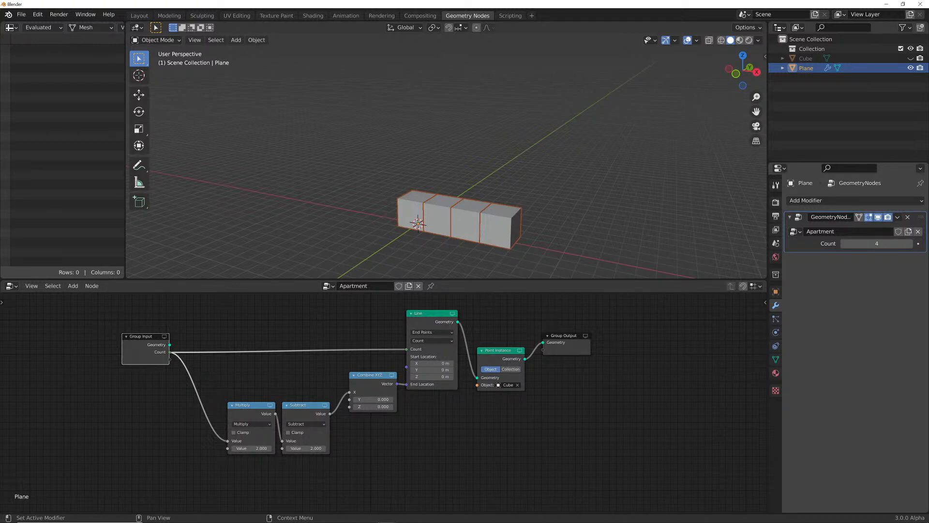
{"action": "left_click_drag", "start_coordinate": [564, 335], "coordinate": [644, 346]}
{"action": "left_click_drag", "start_coordinate": [498, 350], "coordinate": [537, 345]}
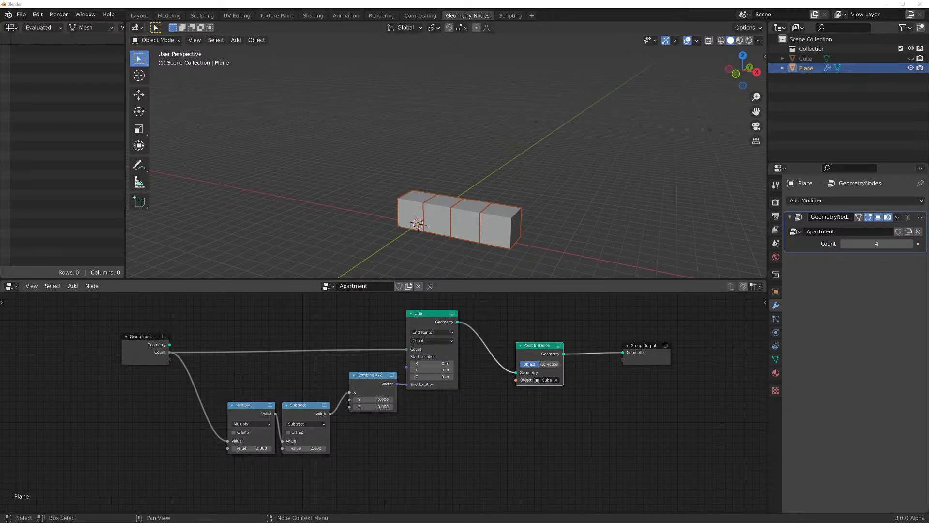
{"action": "left_click_drag", "start_coordinate": [433, 313], "coordinate": [452, 316]}
{"action": "key", "text": "Home"}
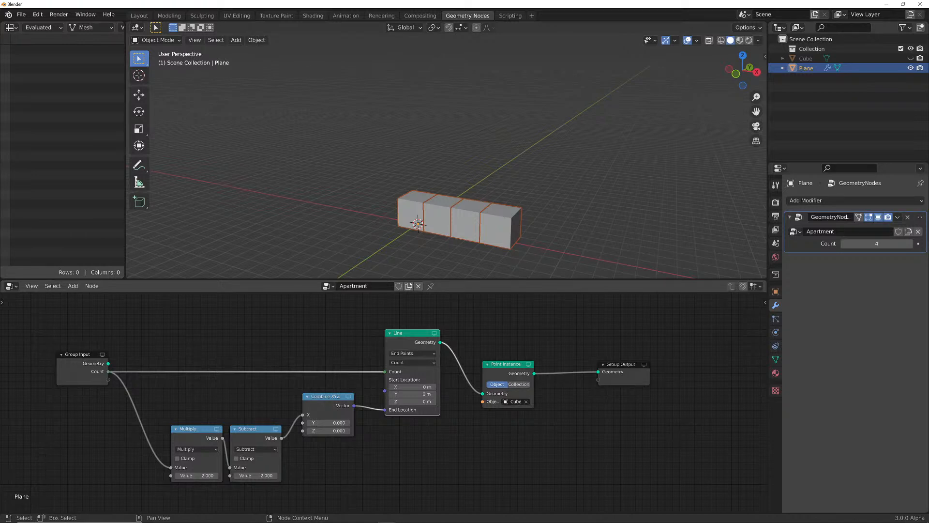
Import WallOrnate.fbx from the Pack01 folder with the default FBX settings
{"action": "left_click", "coordinate": [22, 14]}
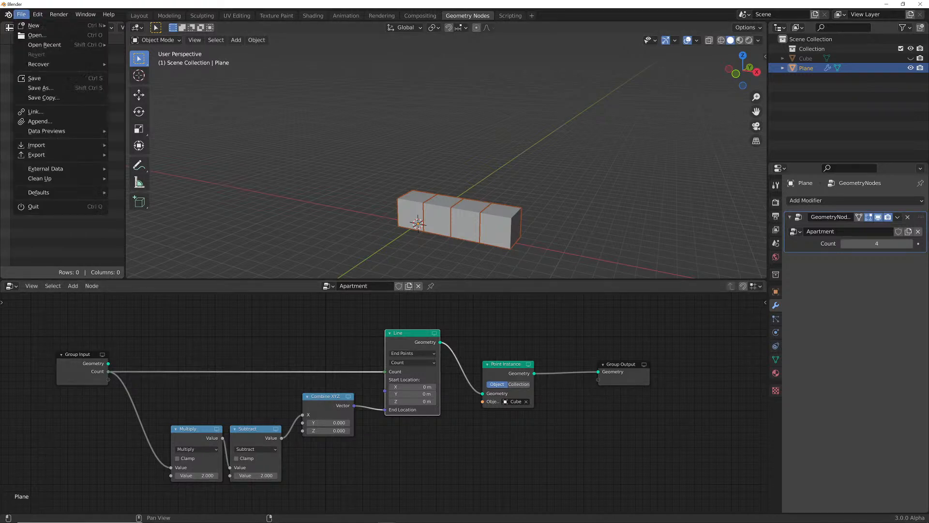
{"action": "mouse_move", "coordinate": [48, 145]}
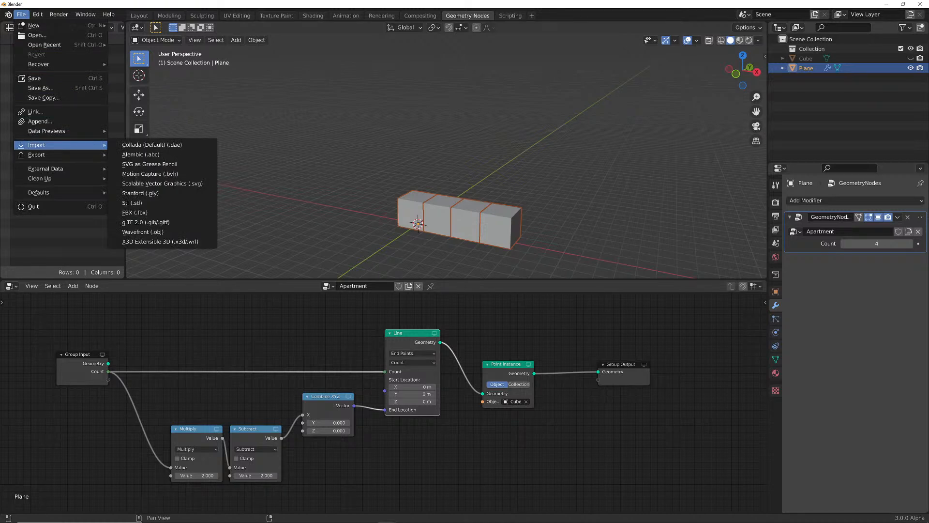
{"action": "left_click", "coordinate": [135, 212]}
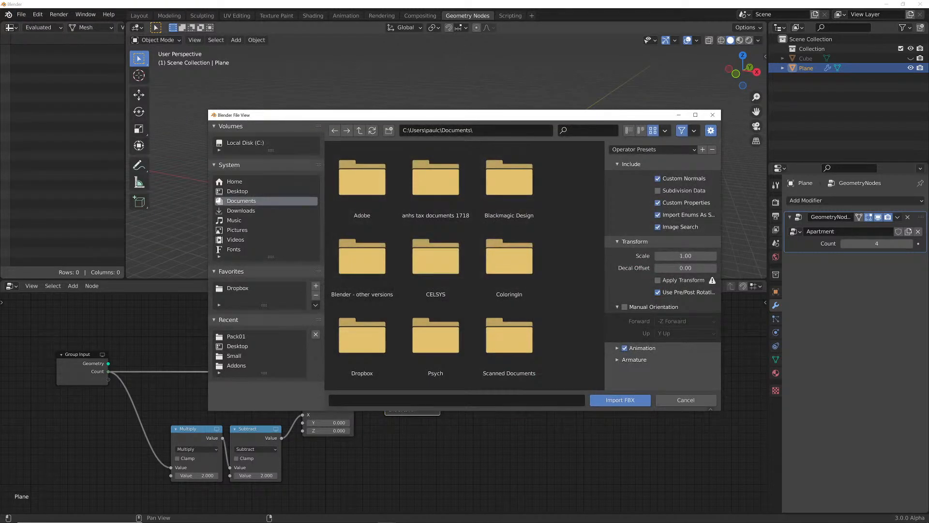
{"action": "left_click", "coordinate": [236, 336]}
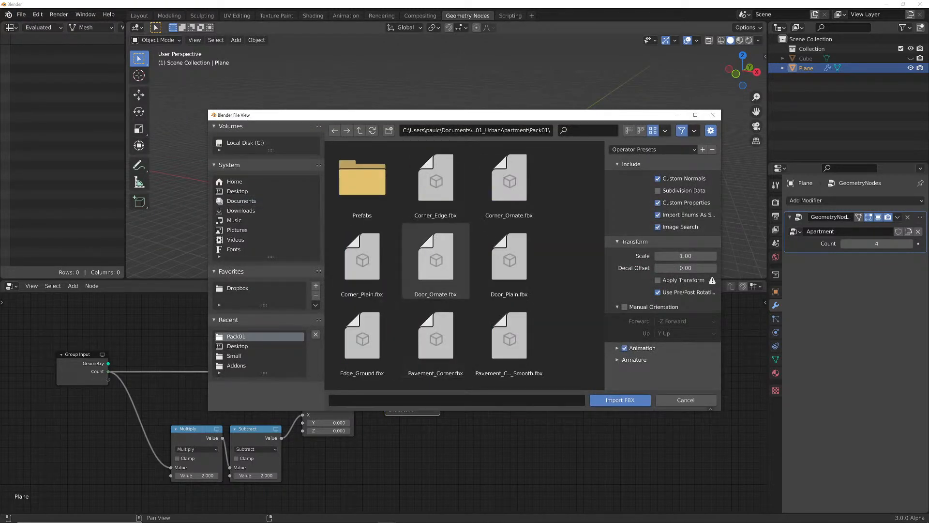
{"action": "scroll", "coordinate": [435, 261], "scroll_direction": "down", "scroll_amount": 5}
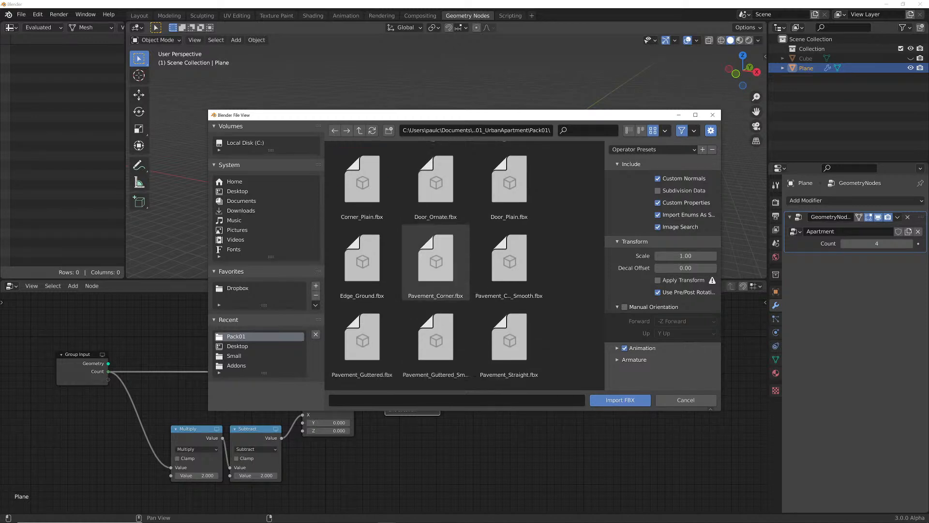
{"action": "scroll", "coordinate": [424, 262], "scroll_direction": "down", "scroll_amount": 5}
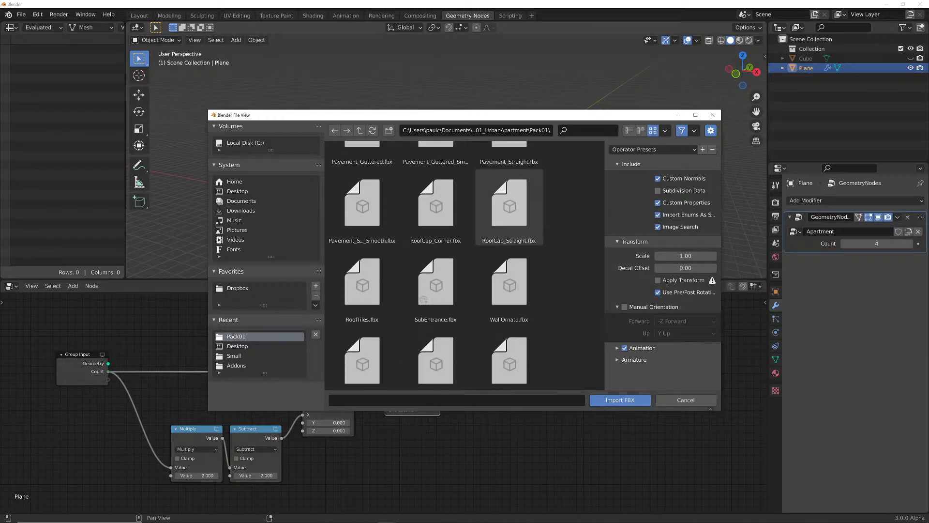
{"action": "scroll", "coordinate": [509, 247], "scroll_direction": "down", "scroll_amount": 1}
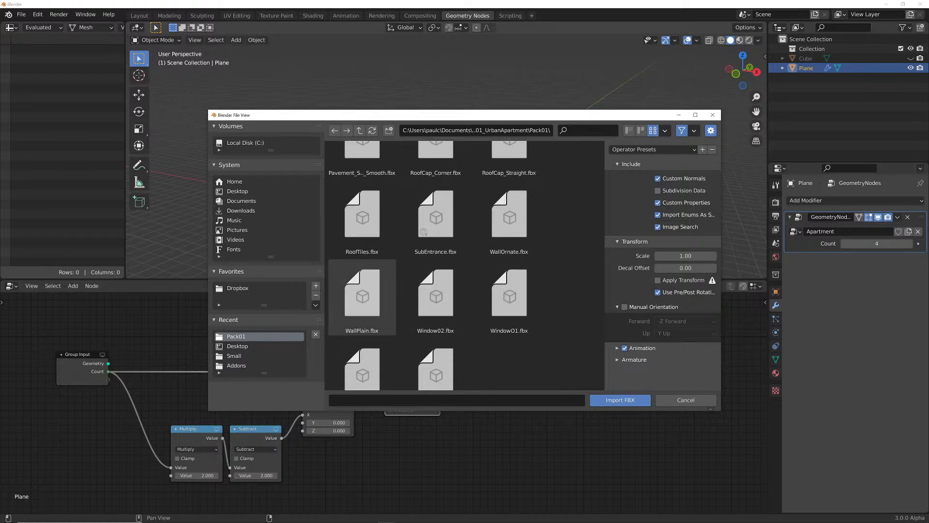
{"action": "left_click", "coordinate": [509, 218]}
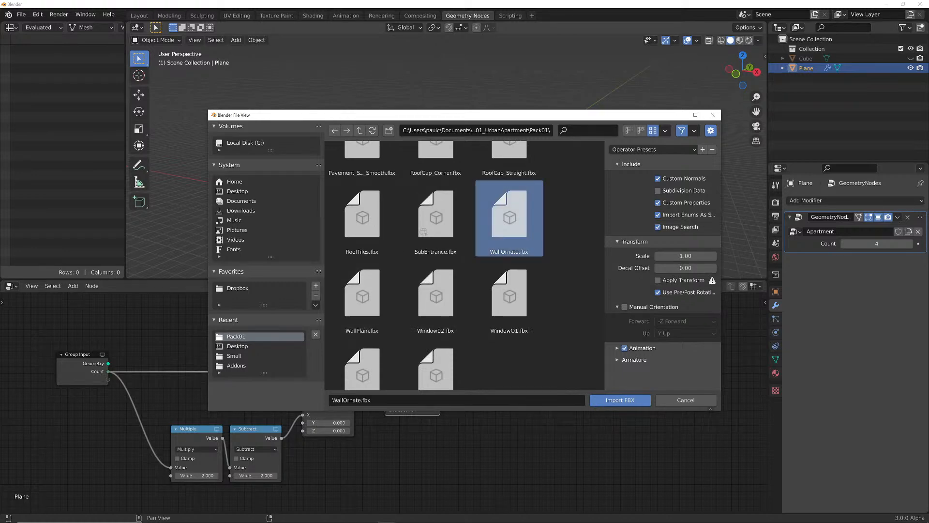
{"action": "left_click", "coordinate": [620, 400]}
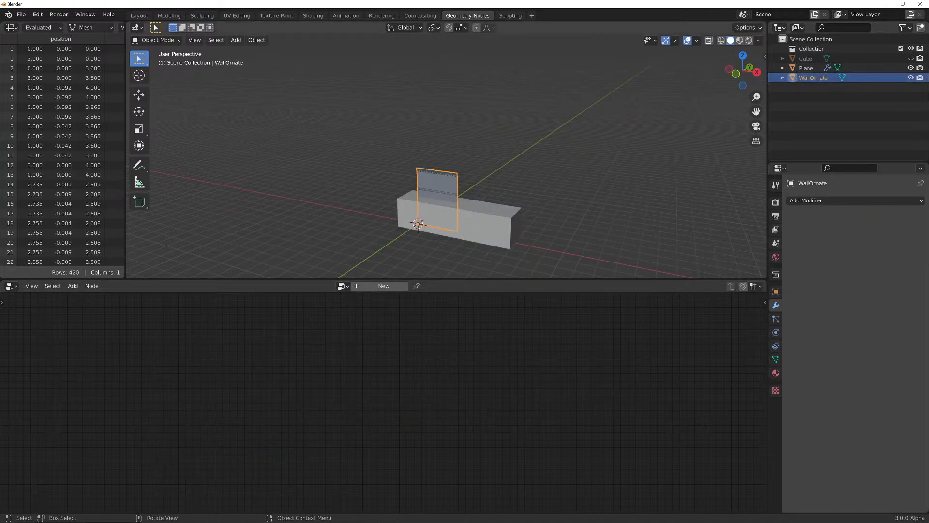
Hide the imported WallOrnate object in the viewport and reselect the Plane object
{"action": "scroll", "coordinate": [454, 213], "scroll_direction": "up", "scroll_amount": 3}
{"action": "scroll", "coordinate": [455, 213], "scroll_direction": "down", "scroll_amount": 2}
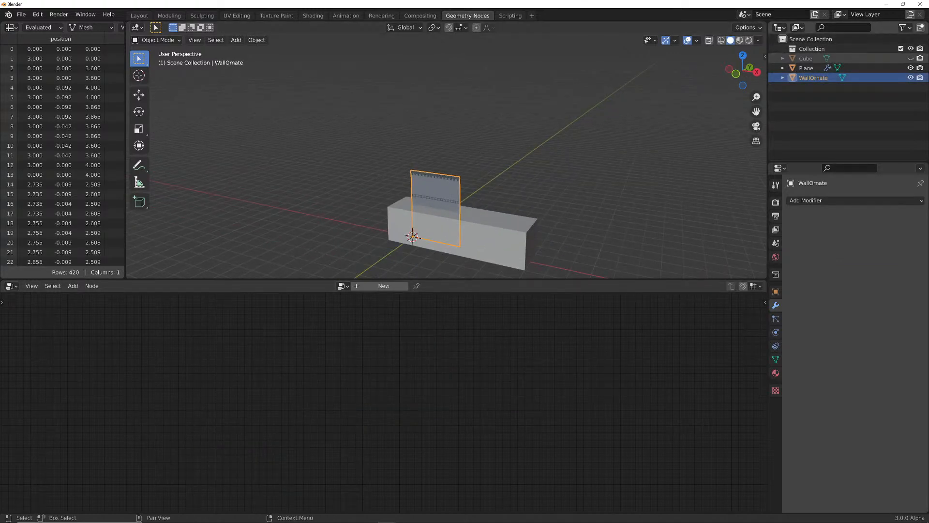
{"action": "left_click", "coordinate": [910, 77]}
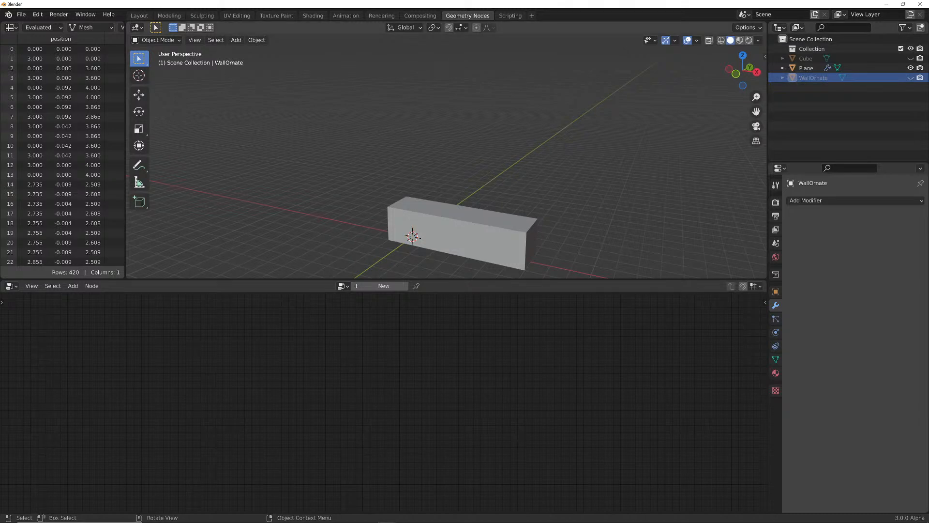
{"action": "left_click", "coordinate": [472, 235]}
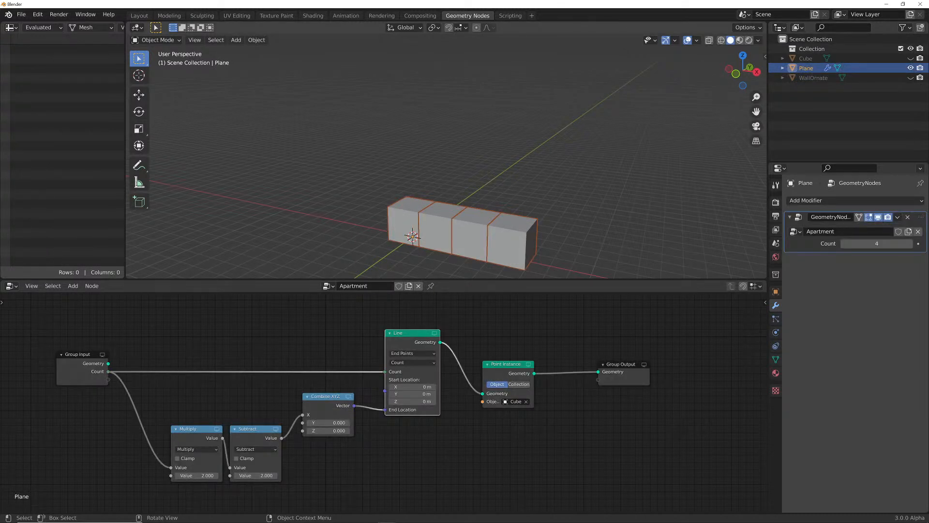
Set the Point Instance node's object to WallOrnate and inspect the instanced walls
{"action": "middle_click_drag", "start_coordinate": [460, 233], "coordinate": [437, 199], "text": "shift"}
{"action": "scroll", "coordinate": [438, 203], "scroll_direction": "up", "scroll_amount": 1}
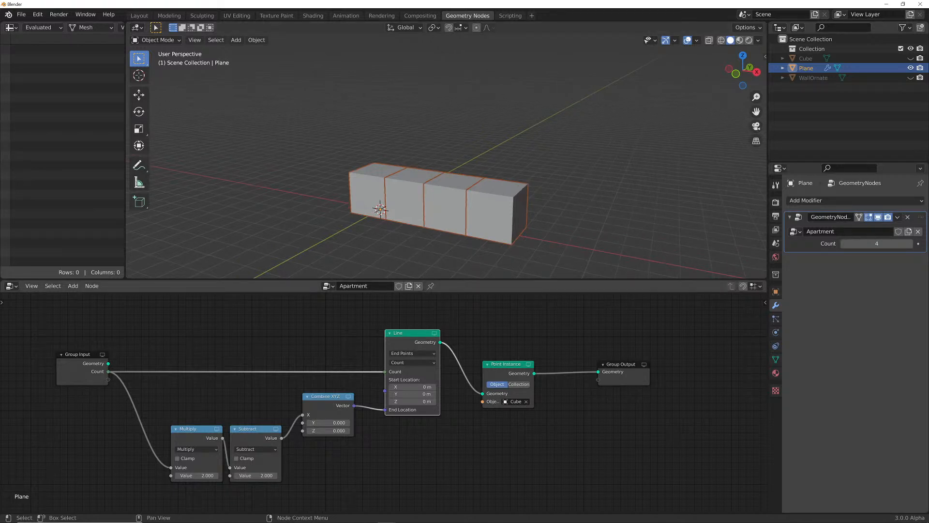
{"action": "scroll", "coordinate": [726, 416], "scroll_direction": "up", "scroll_amount": 3}
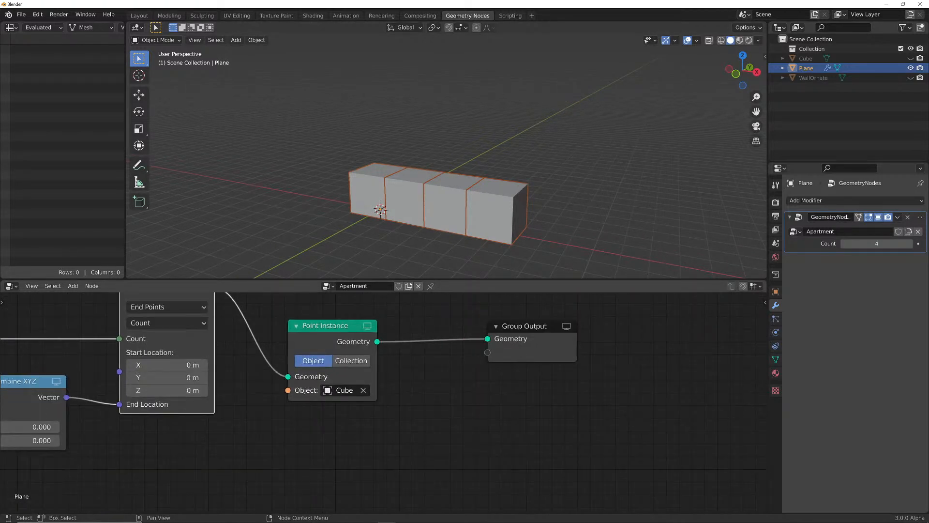
{"action": "left_click", "coordinate": [345, 390]}
{"action": "key", "text": "Down"}
{"action": "key", "text": "Down"}
{"action": "key", "text": "Return"}
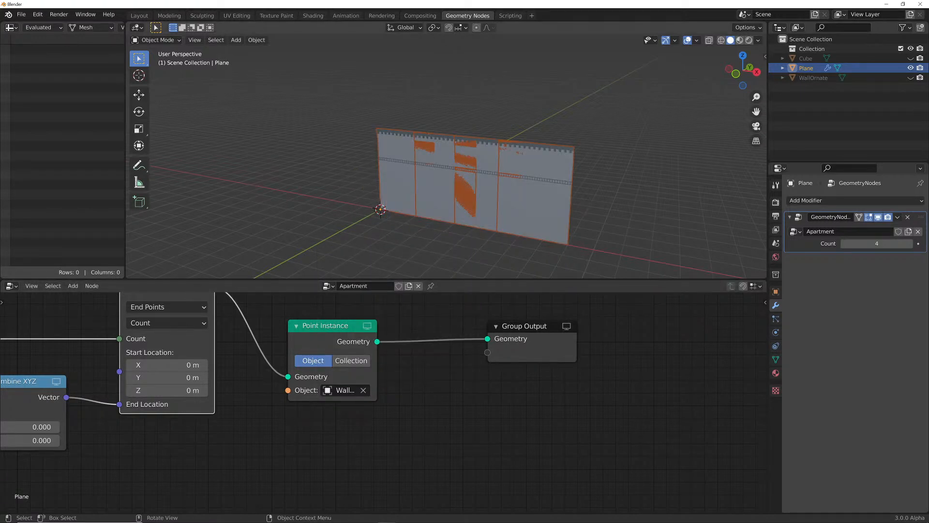
{"action": "middle_click_drag", "start_coordinate": [484, 194], "coordinate": [489, 163]}
{"action": "scroll", "coordinate": [453, 197], "scroll_direction": "up", "scroll_amount": 1}
{"action": "scroll", "coordinate": [385, 401], "scroll_direction": "down", "scroll_amount": 2}
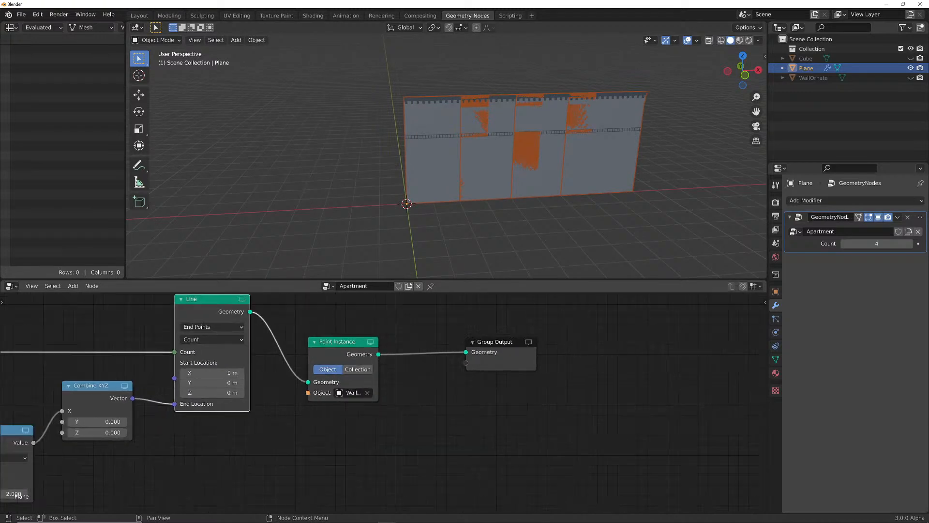
Set the Multiply and Subtract node values to 3 to match the wall module's width, and inspect the spacing
{"action": "middle_click_drag", "start_coordinate": [385, 401], "coordinate": [716, 372]}
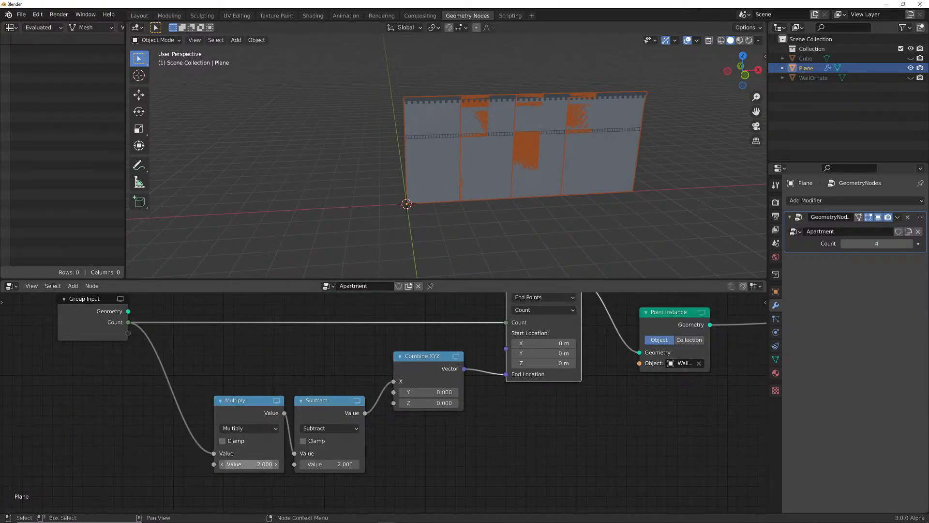
{"action": "left_click", "coordinate": [249, 464]}
{"action": "type", "text": "3"}
{"action": "key", "text": "Return"}
{"action": "left_click", "coordinate": [330, 464]}
{"action": "type", "text": "3"}
{"action": "key", "text": "Return"}
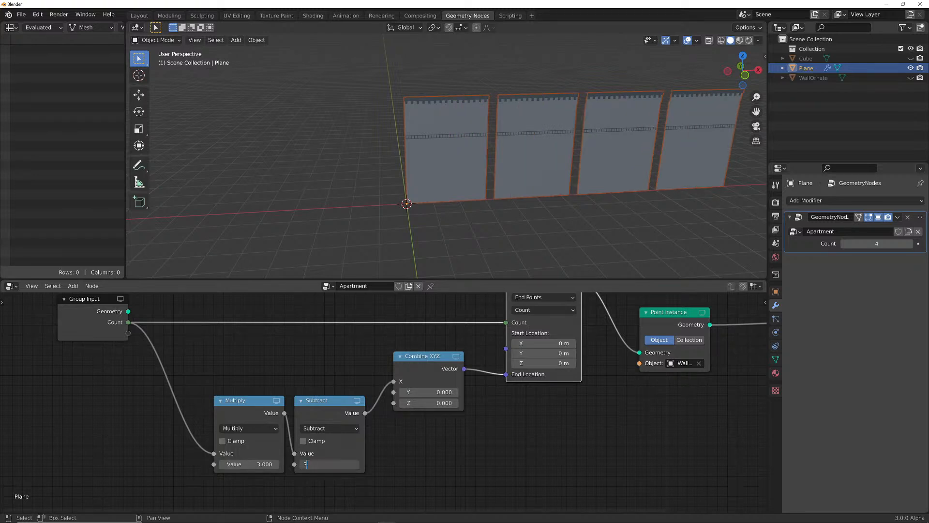
{"action": "middle_click_drag", "start_coordinate": [435, 169], "coordinate": [329, 162]}
{"action": "middle_click_drag", "start_coordinate": [508, 184], "coordinate": [426, 164], "text": "shift"}
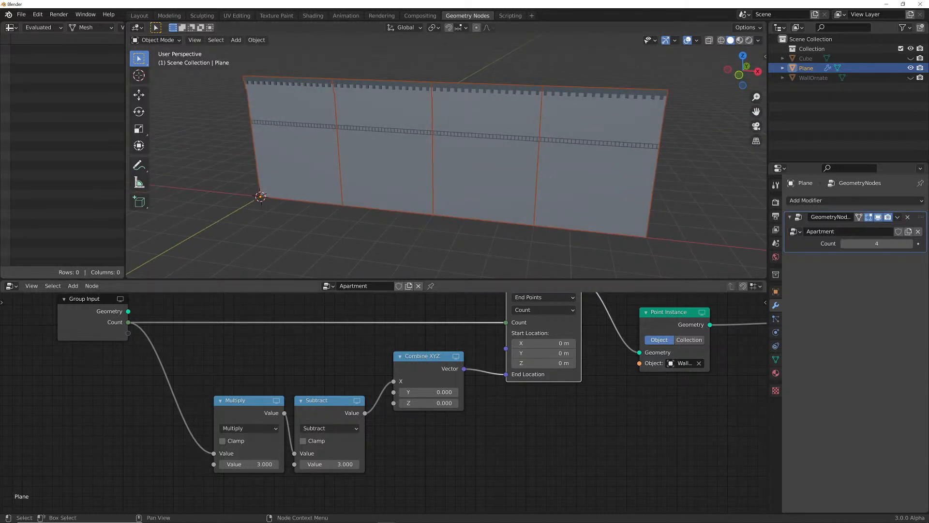
Test the wall row by raising and lowering the modifier's Count, and leave it at 6
{"action": "scroll", "coordinate": [629, 155], "scroll_direction": "down", "scroll_amount": 5}
{"action": "left_click", "coordinate": [910, 243]}
{"action": "left_click", "coordinate": [910, 243]}
{"action": "left_click", "coordinate": [843, 243]}
{"action": "left_click", "coordinate": [844, 243]}
{"action": "left_click", "coordinate": [844, 243]}
{"action": "left_click", "coordinate": [843, 243]}
{"action": "left_click_drag", "start_coordinate": [843, 243], "coordinate": [908, 243]}
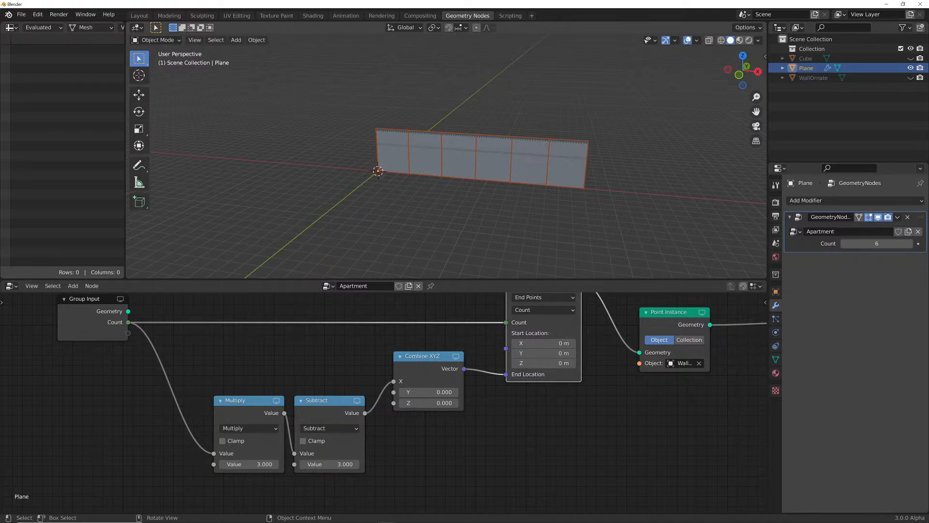
Move the WallOrnate object into the existing Collection and rename that collection Building
{"action": "left_click", "coordinate": [811, 49]}
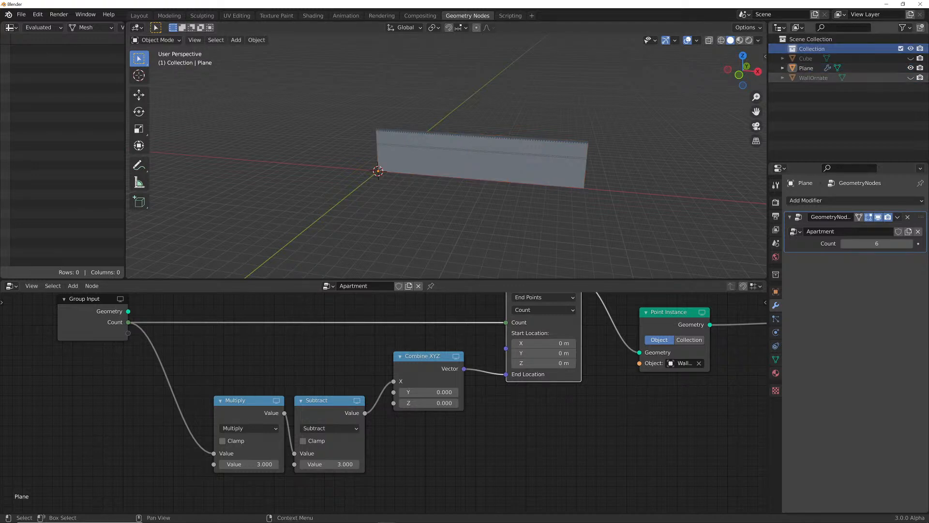
{"action": "left_click_drag", "start_coordinate": [817, 77], "coordinate": [823, 48]}
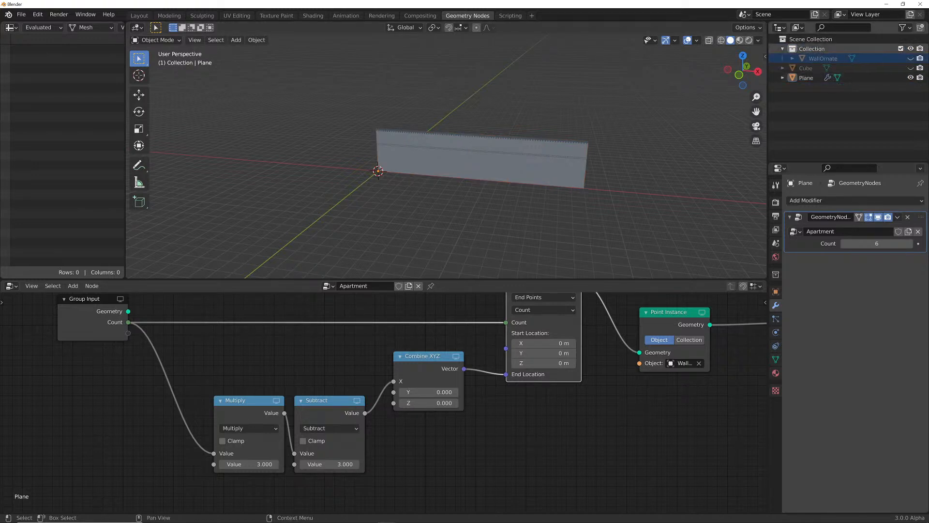
{"action": "double_click", "coordinate": [818, 48]}
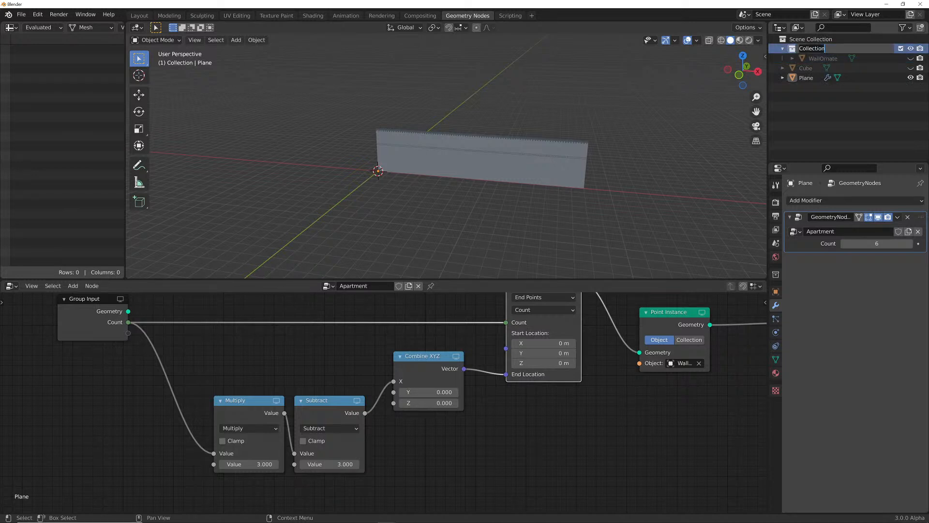
{"action": "type", "text": "Building"}
{"action": "key", "text": "Return"}
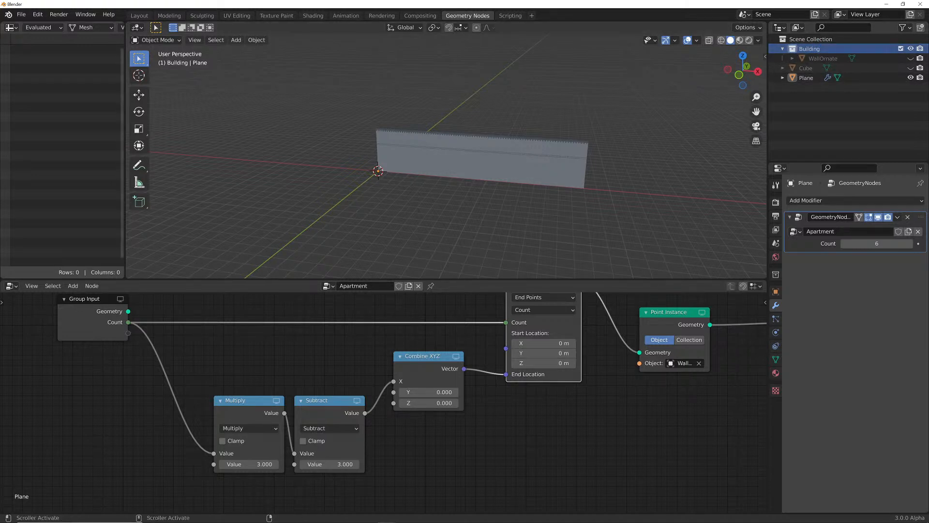
Import the WindowO1.fbx and Window02.fbx modules from the Pack01 folder into the Building collection
{"action": "left_click", "coordinate": [21, 15]}
{"action": "mouse_move", "coordinate": [36, 145]}
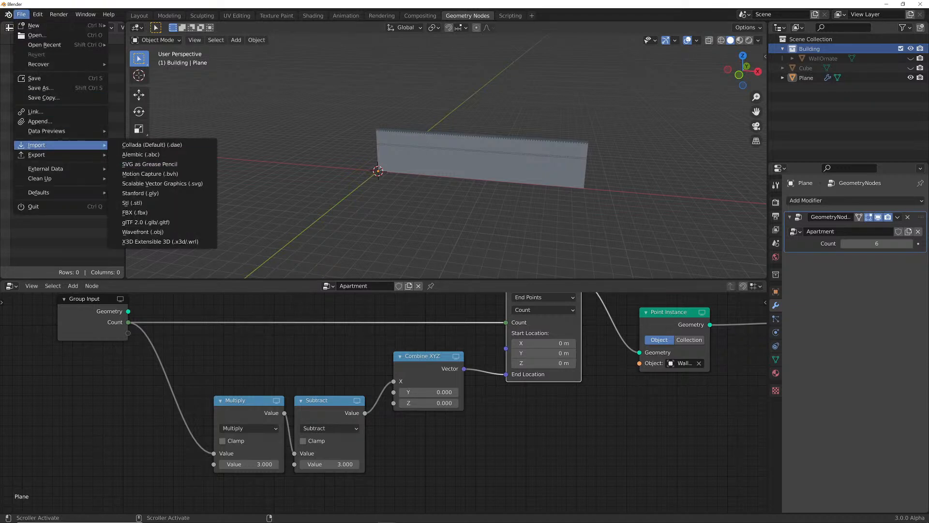
{"action": "left_click", "coordinate": [141, 213]}
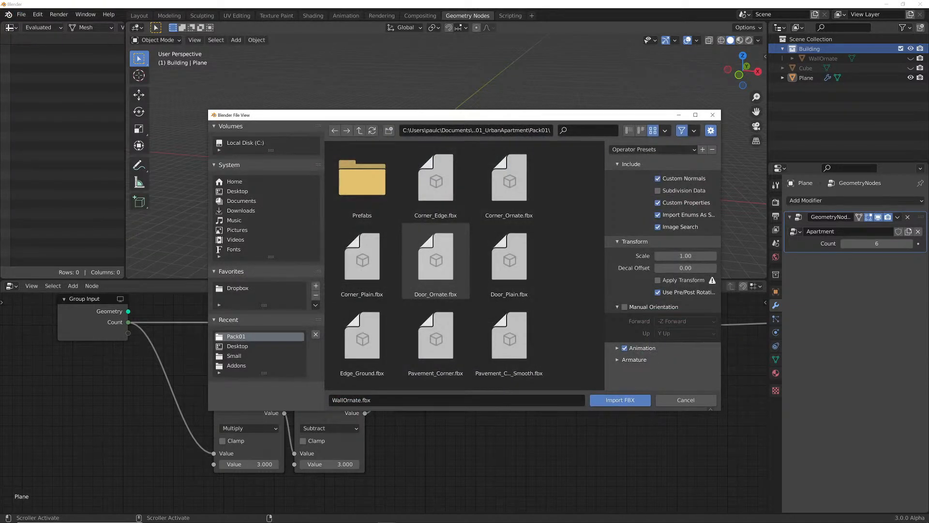
{"action": "scroll", "coordinate": [423, 289], "scroll_direction": "down", "scroll_amount": 6}
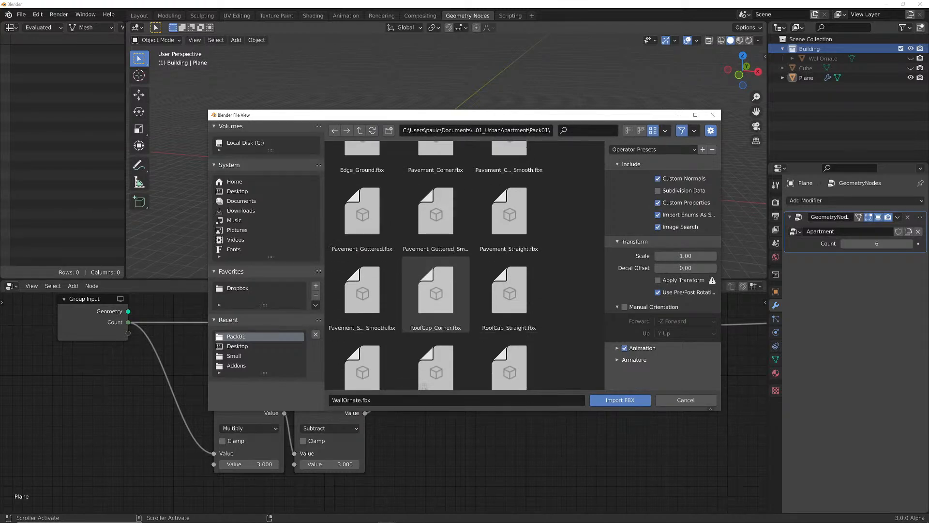
{"action": "scroll", "coordinate": [423, 289], "scroll_direction": "down", "scroll_amount": 3}
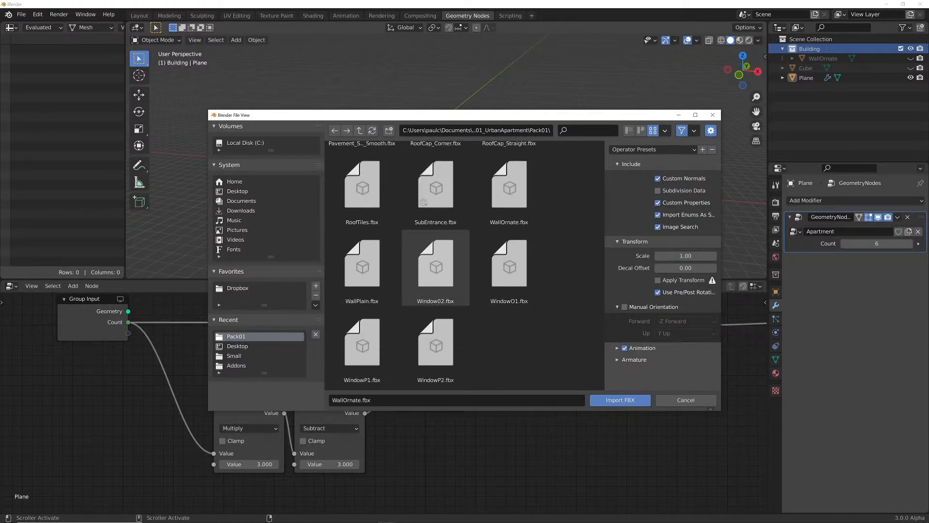
{"action": "left_click", "coordinate": [509, 267]}
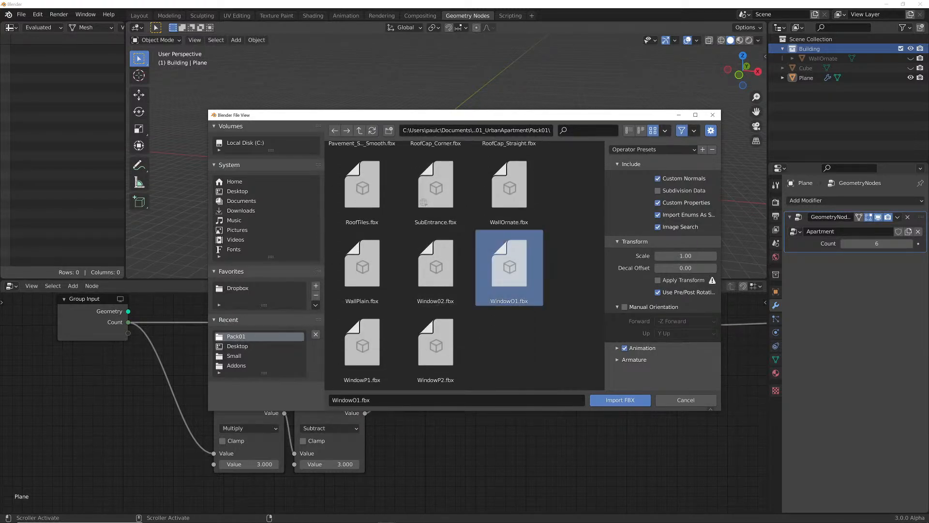
{"action": "left_click", "coordinate": [436, 266], "text": "shift"}
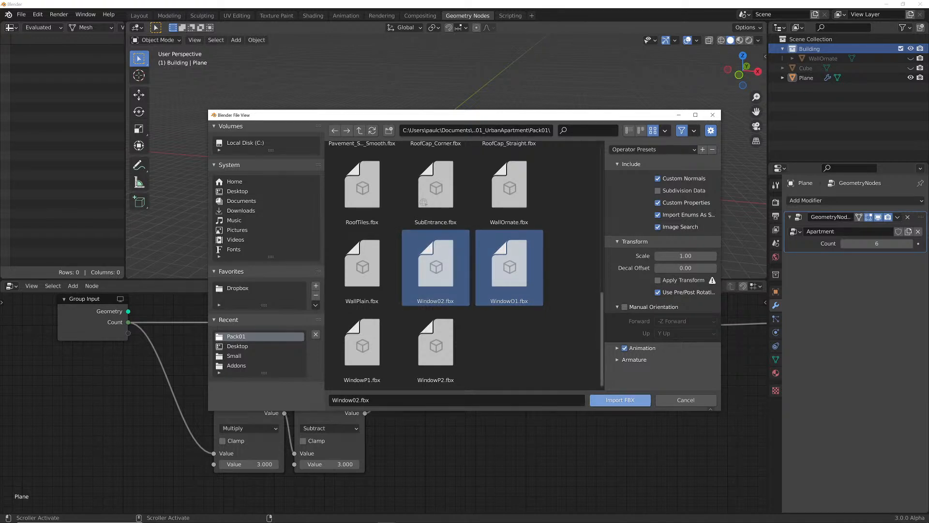
{"action": "left_click", "coordinate": [620, 399]}
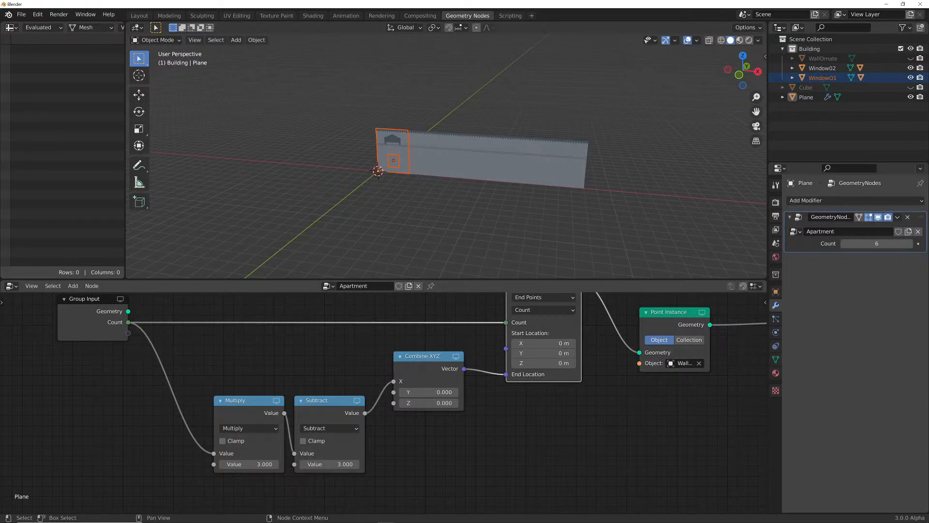
Hide the imported window objects and their panes in the viewport, and expand both window hierarchies in the outliner
{"action": "left_click", "coordinate": [911, 69]}
{"action": "left_click", "coordinate": [911, 78]}
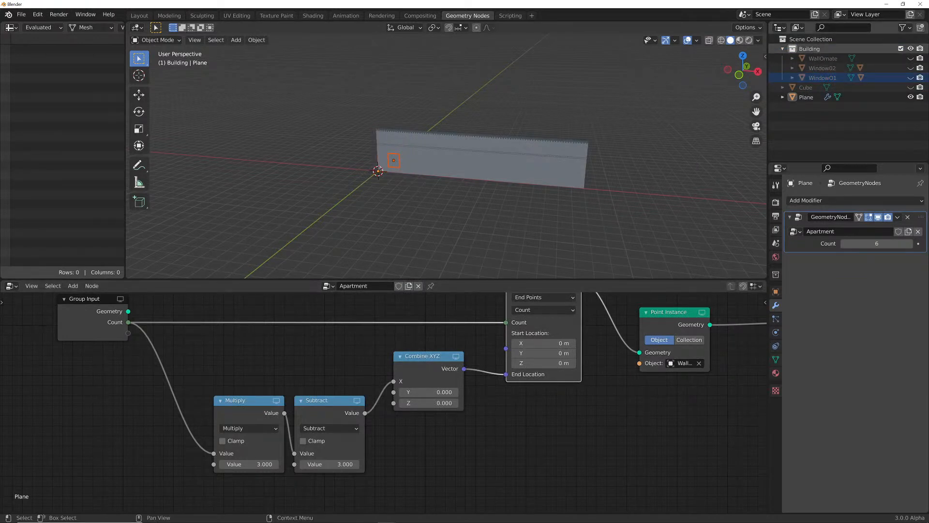
{"action": "left_click", "coordinate": [810, 49]}
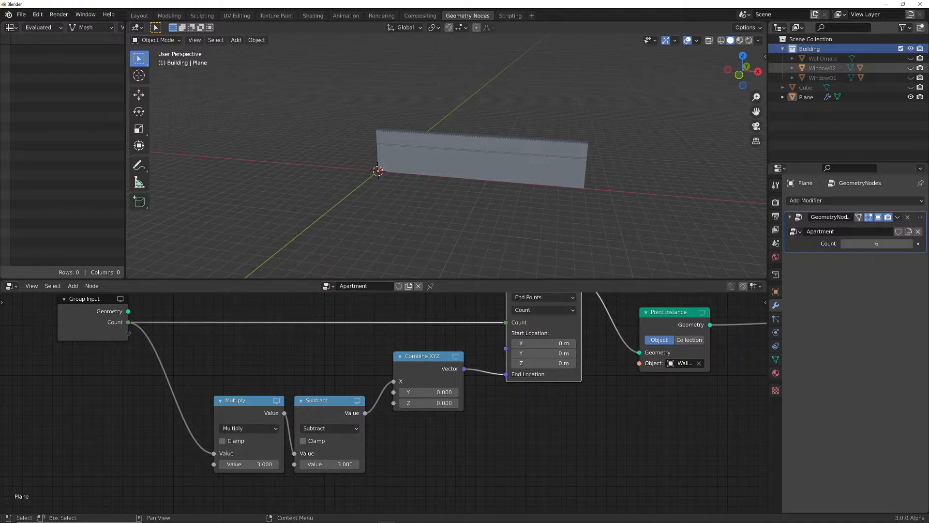
{"action": "left_click", "coordinate": [792, 78]}
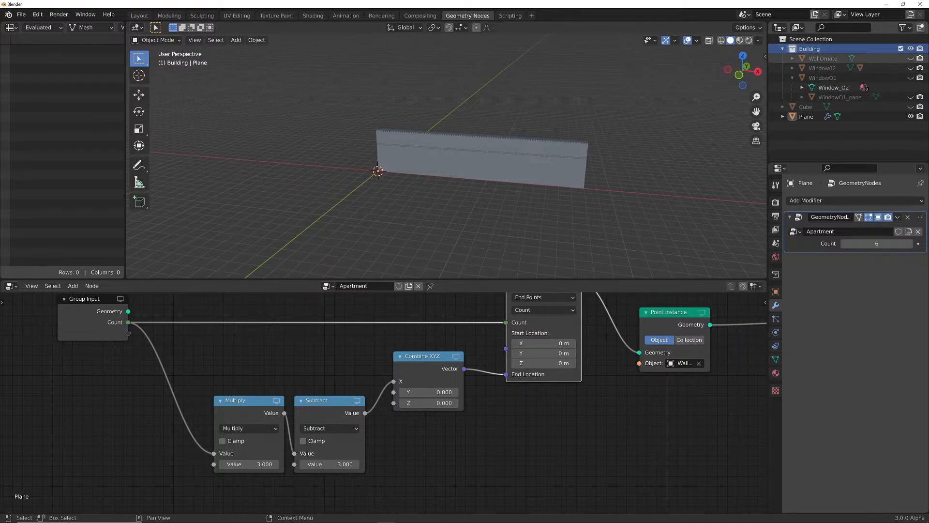
{"action": "left_click", "coordinate": [792, 69]}
{"action": "left_click", "coordinate": [910, 87]}
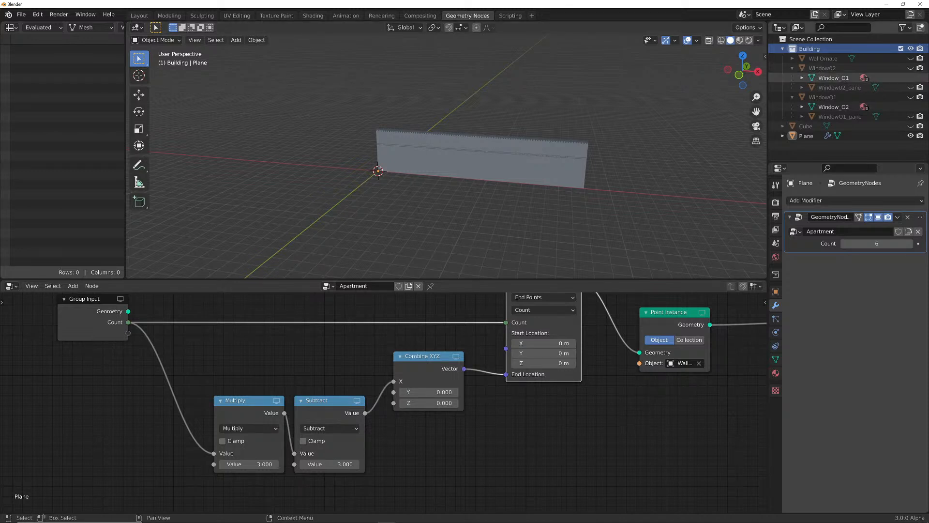
Hide the Plane and show both windows with their panes in the viewport, keeping WallOrnate hidden
{"action": "left_click", "coordinate": [910, 135]}
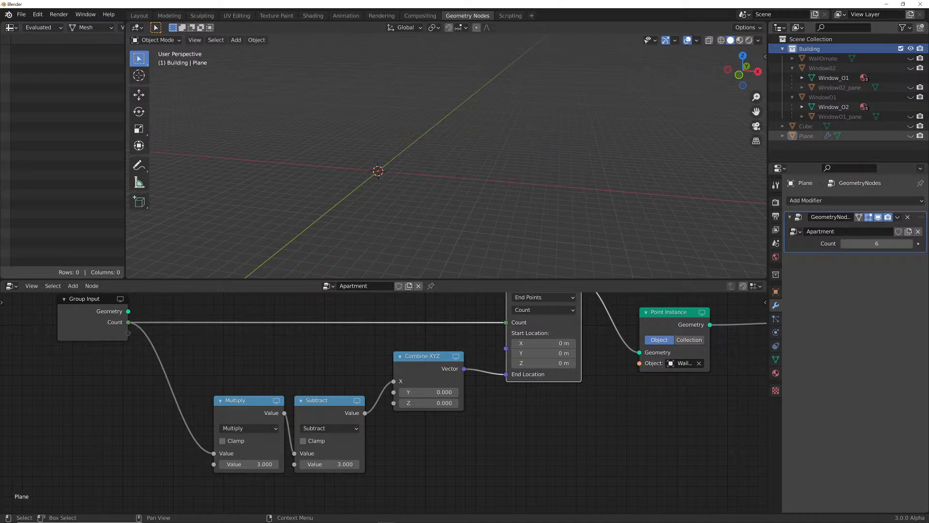
{"action": "left_click_drag", "start_coordinate": [910, 58], "coordinate": [911, 116]}
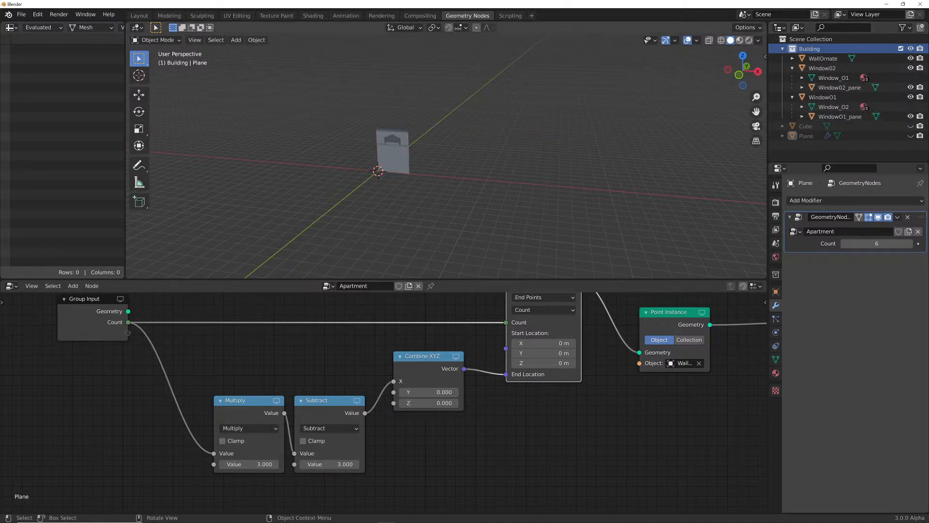
{"action": "left_click", "coordinate": [910, 58]}
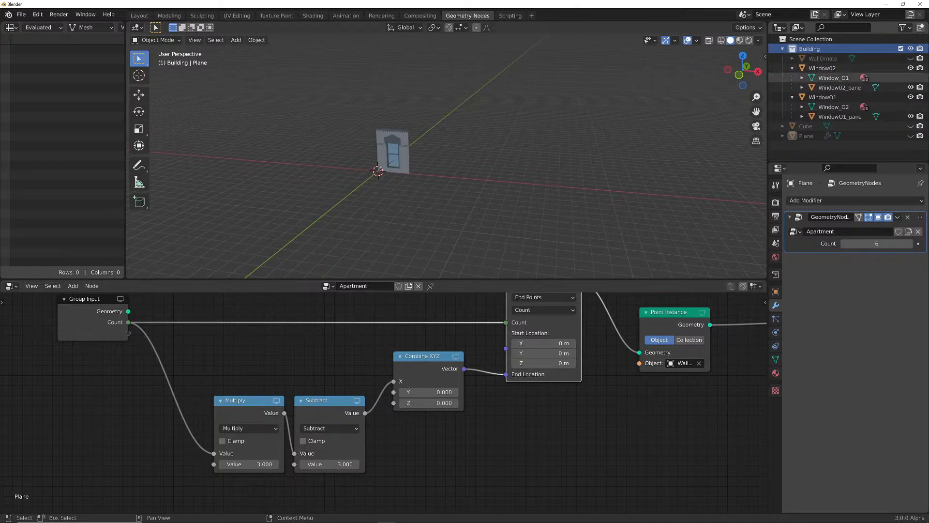
Clear the parent of both window pane objects and collapse the window hierarchies in the outliner
{"action": "left_click", "coordinate": [839, 87]}
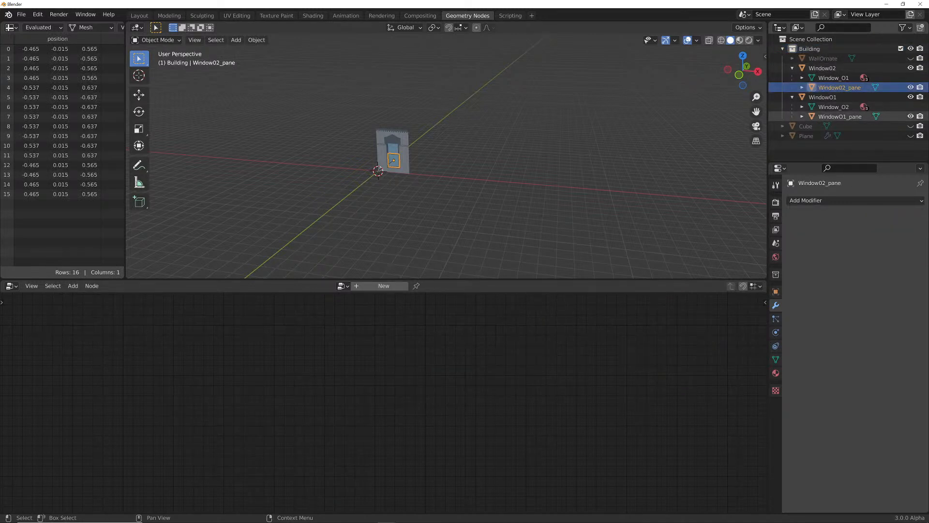
{"action": "left_click", "coordinate": [839, 117], "text": "ctrl"}
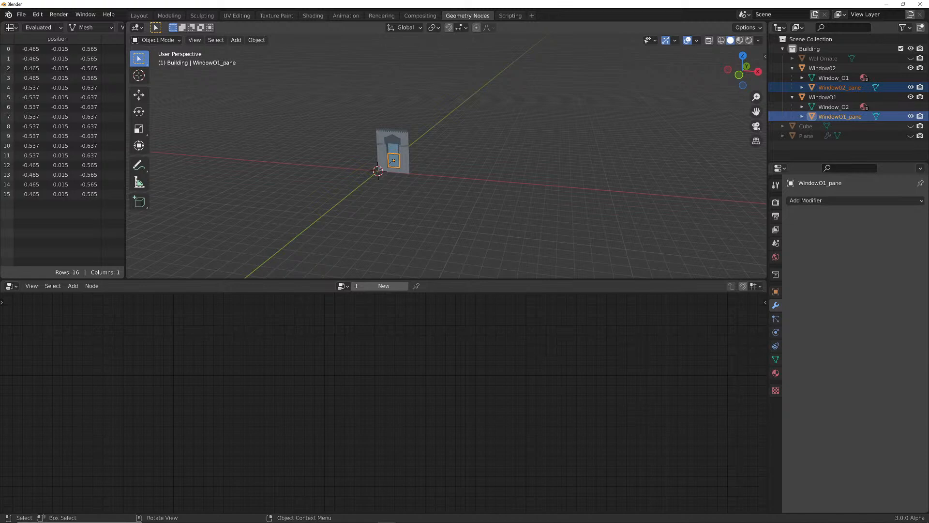
{"action": "key", "text": "alt+p"}
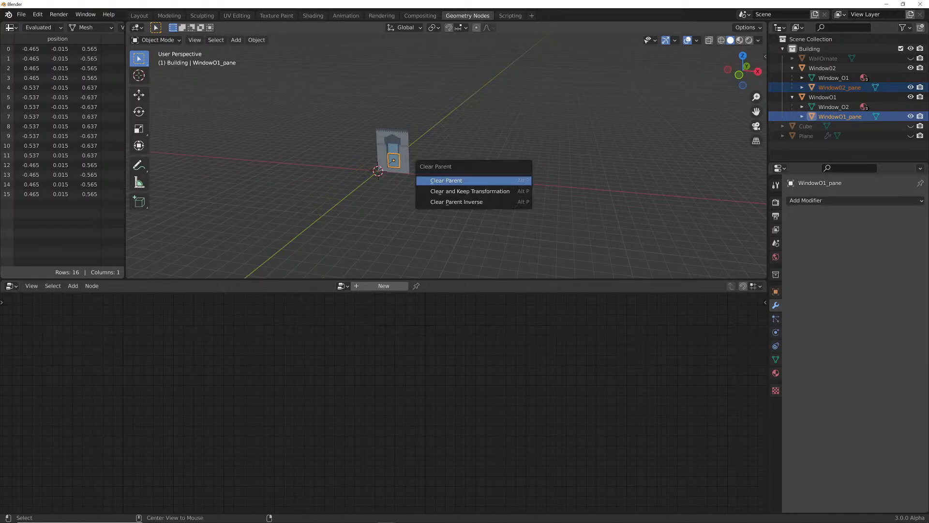
{"action": "key", "text": "Return"}
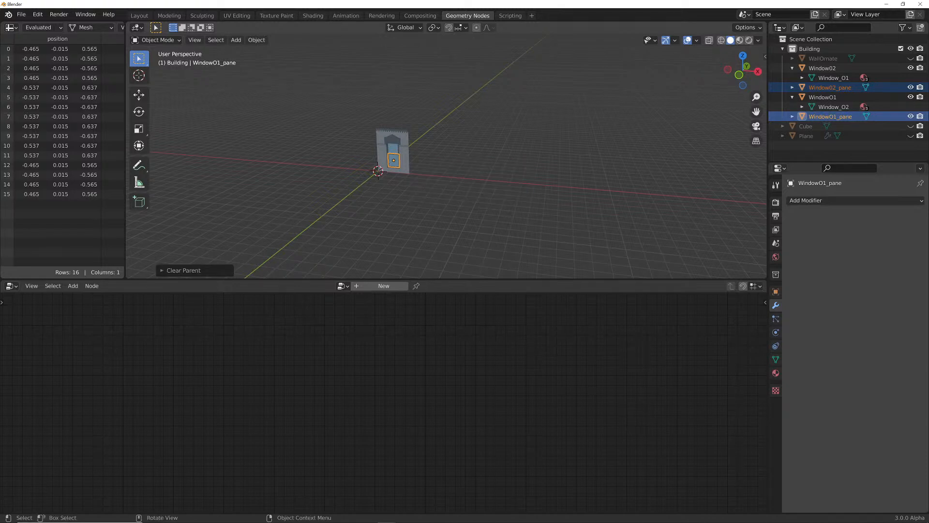
{"action": "left_click", "coordinate": [792, 97]}
{"action": "left_click", "coordinate": [792, 68]}
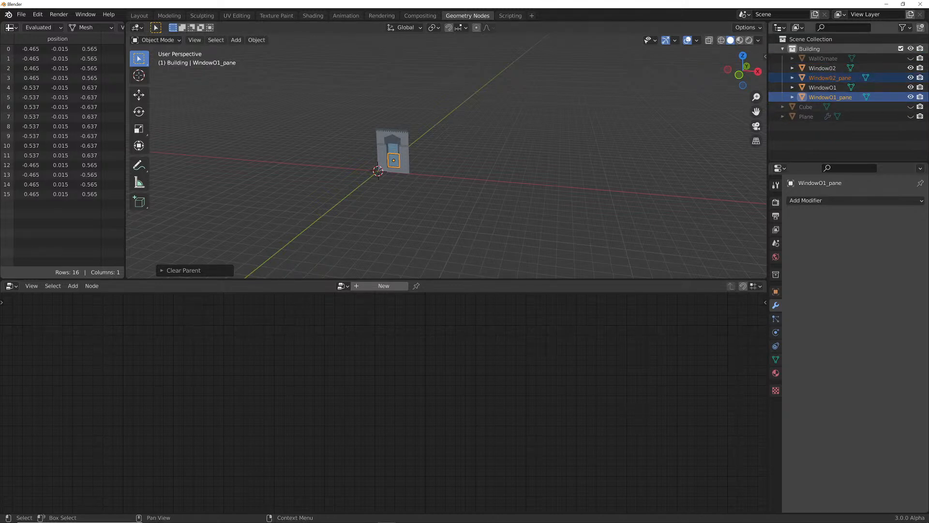
Create a new collection inside Building and name it Window01
{"action": "left_click", "coordinate": [809, 49]}
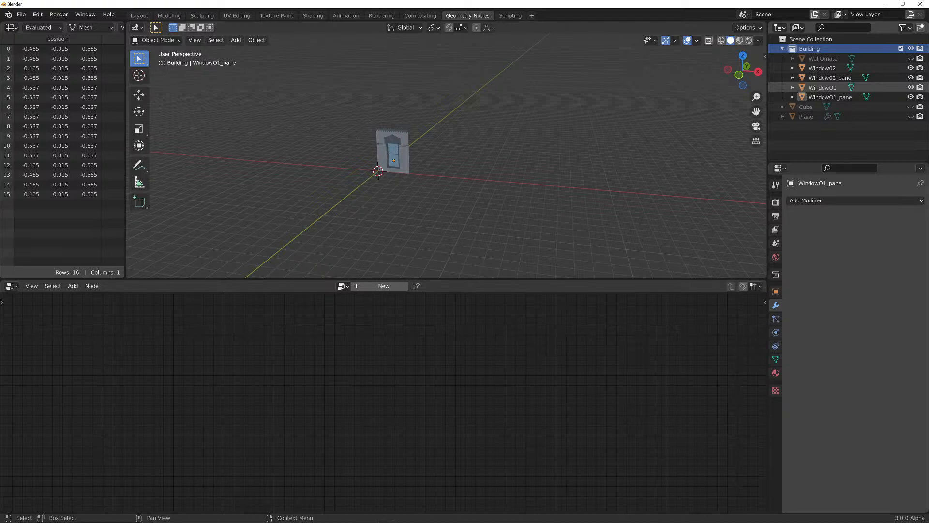
{"action": "right_click", "coordinate": [804, 49]}
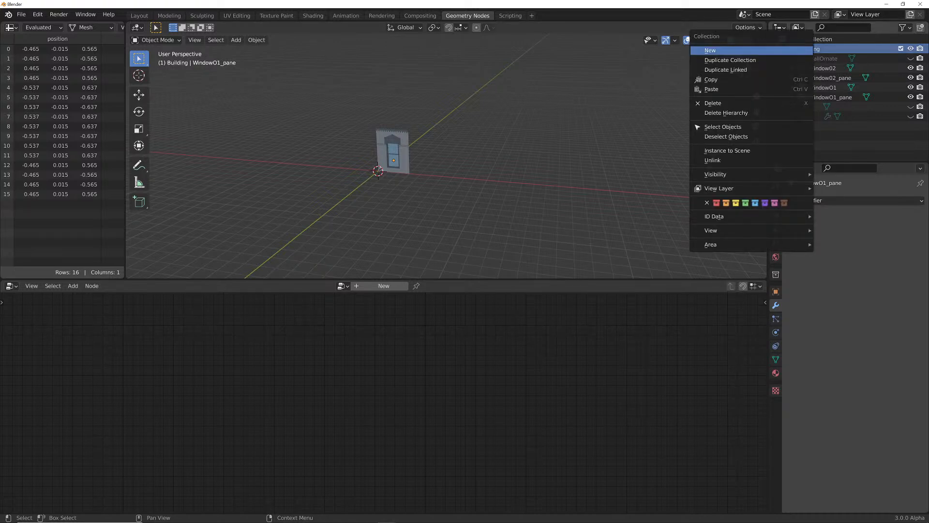
{"action": "left_click", "coordinate": [709, 50]}
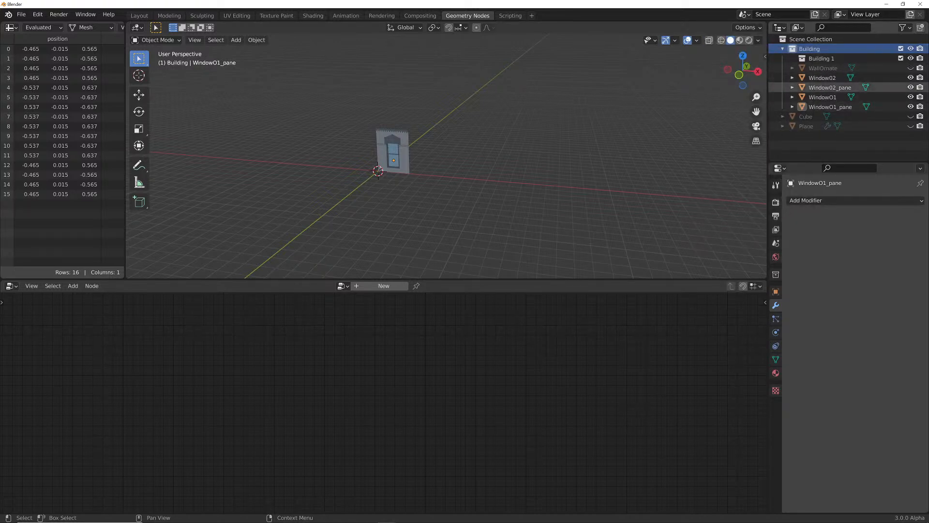
{"action": "double_click", "coordinate": [822, 58]}
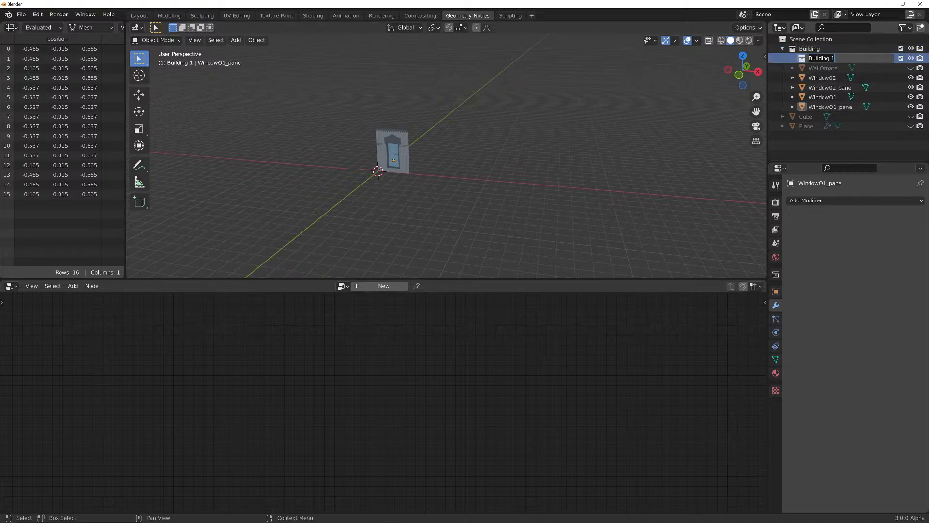
{"action": "type", "text": "Window01"}
{"action": "key", "text": "Return"}
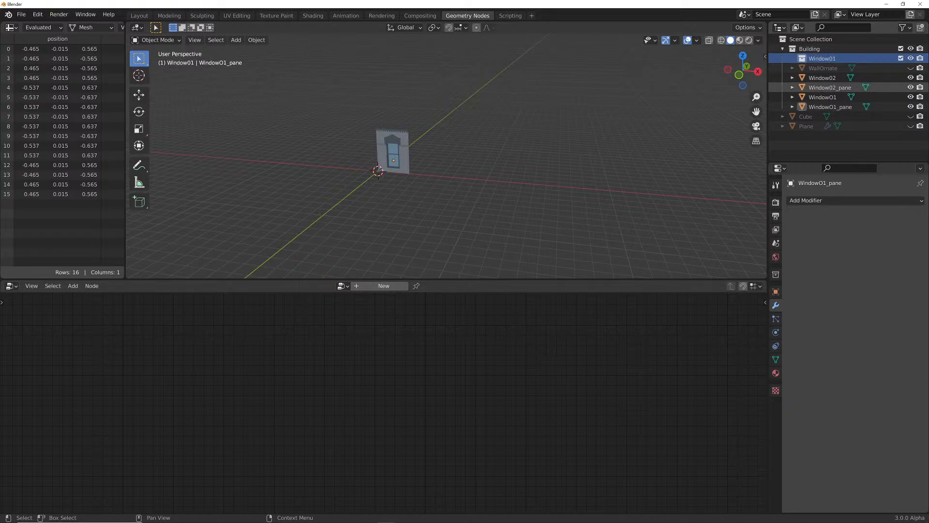
Move the WindowO1 object and its pane into the Window01 collection, and collapse the collection
{"action": "left_click", "coordinate": [823, 96]}
{"action": "left_click", "coordinate": [830, 107], "text": "shift"}
{"action": "left_click_drag", "start_coordinate": [823, 97], "coordinate": [864, 57]}
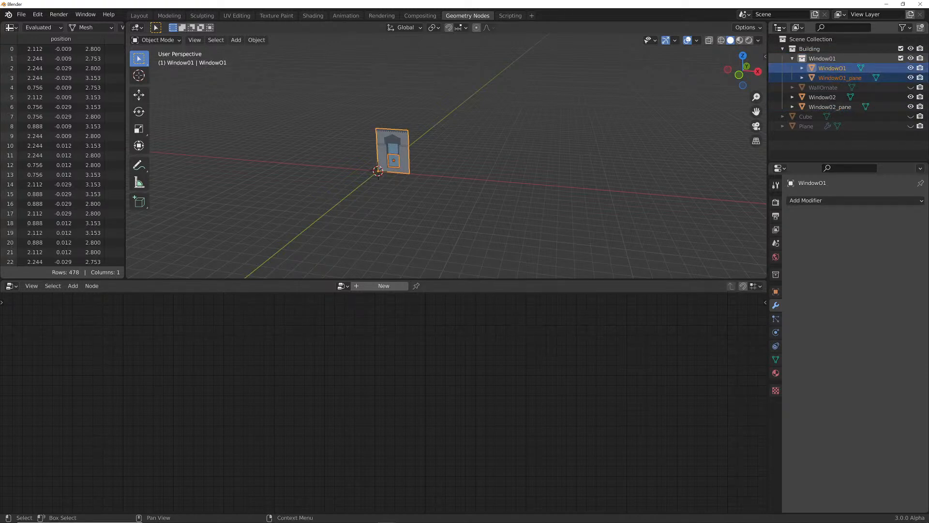
{"action": "left_click", "coordinate": [793, 58]}
Create a second collection inside Building and name it Window02
{"action": "right_click", "coordinate": [809, 48]}
{"action": "left_click", "coordinate": [746, 34]}
{"action": "double_click", "coordinate": [821, 68]}
{"action": "type", "text": "Window02"}
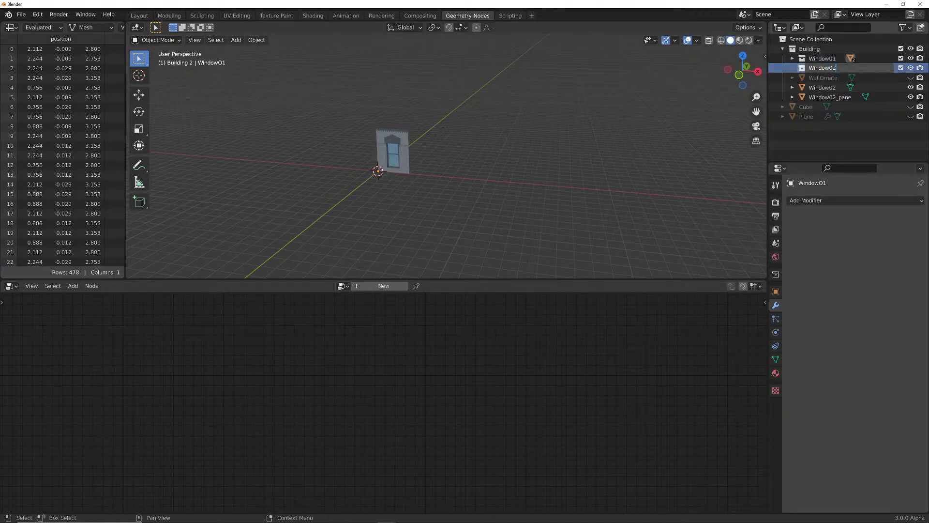
{"action": "key", "text": "Return"}
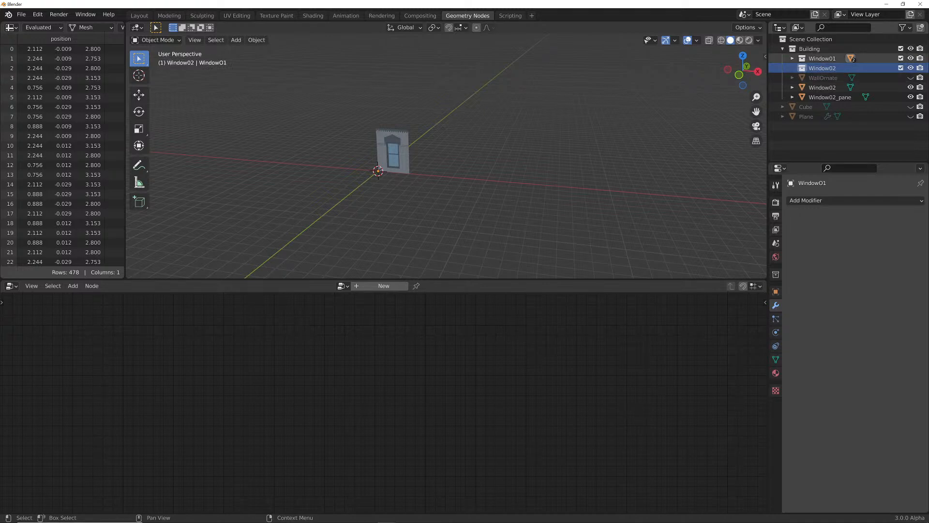
Move the Window02 object and its pane into the Window02 collection, and collapse the collection
{"action": "left_click", "coordinate": [822, 87]}
{"action": "left_click", "coordinate": [830, 96], "text": "ctrl"}
{"action": "left_click_drag", "start_coordinate": [830, 97], "coordinate": [822, 68]}
{"action": "left_click", "coordinate": [792, 68]}
Hide the Building collection in the viewport, then show the Plane and select its wall row
{"action": "left_click", "coordinate": [910, 49]}
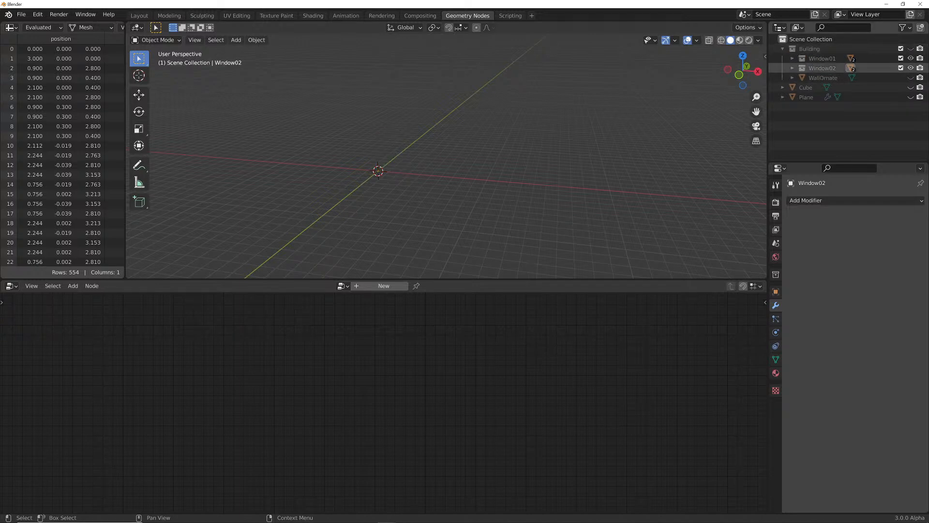
{"action": "left_click", "coordinate": [911, 97]}
{"action": "left_click", "coordinate": [529, 162]}
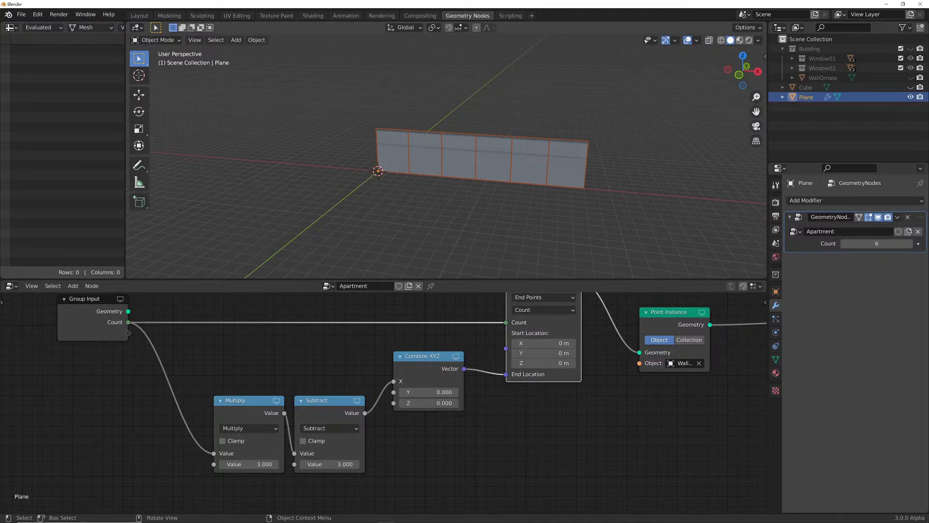
Widen the Point Instance node so its full object name can be read
{"action": "middle_click_drag", "start_coordinate": [639, 367], "coordinate": [385, 401]}
{"action": "scroll", "coordinate": [385, 400], "scroll_direction": "up", "scroll_amount": 5}
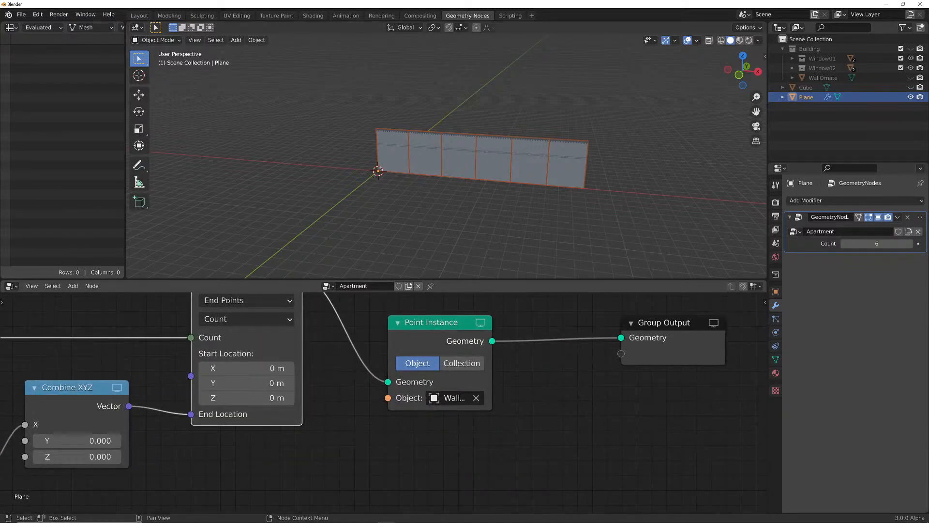
{"action": "left_click_drag", "start_coordinate": [491, 367], "coordinate": [527, 367]}
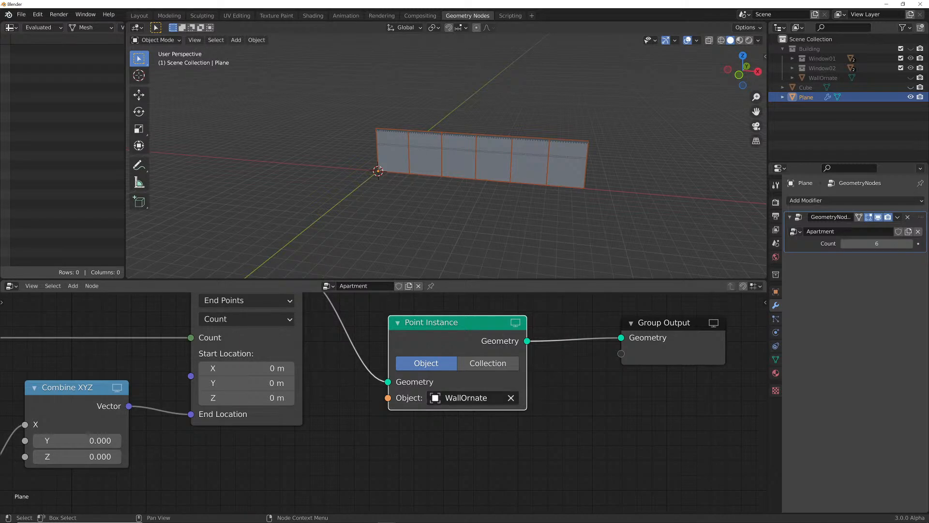
Switch the Point Instance node to instance the Building collection, with Whole Collection turned off so each point gets a single module
{"action": "left_click", "coordinate": [488, 363]}
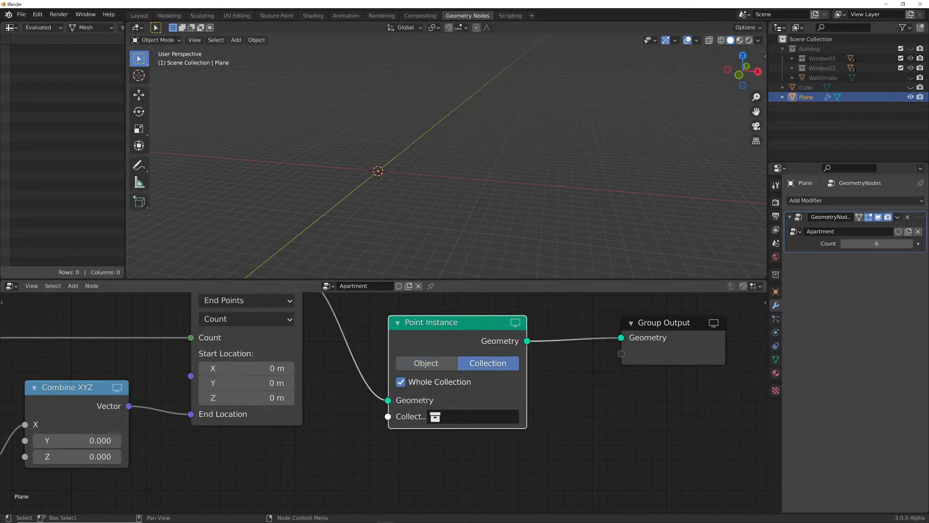
{"action": "left_click", "coordinate": [474, 416]}
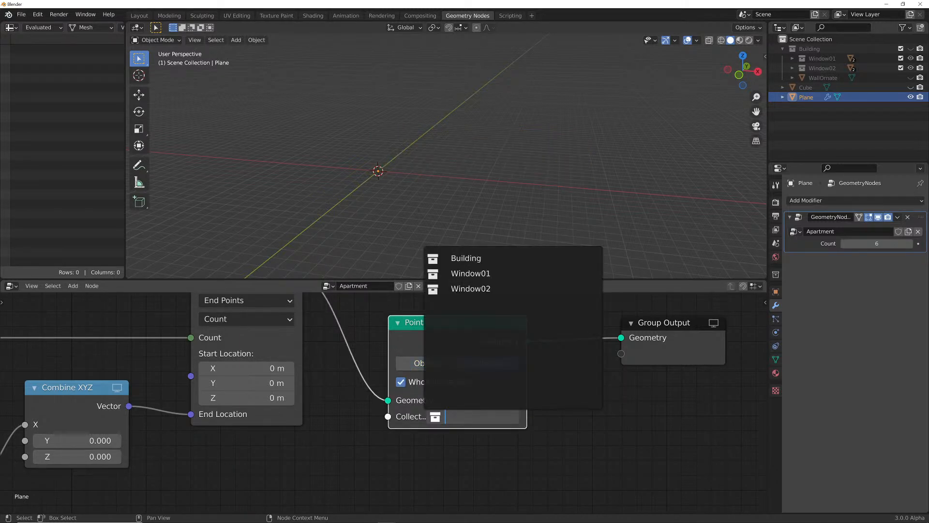
{"action": "key", "text": "Return"}
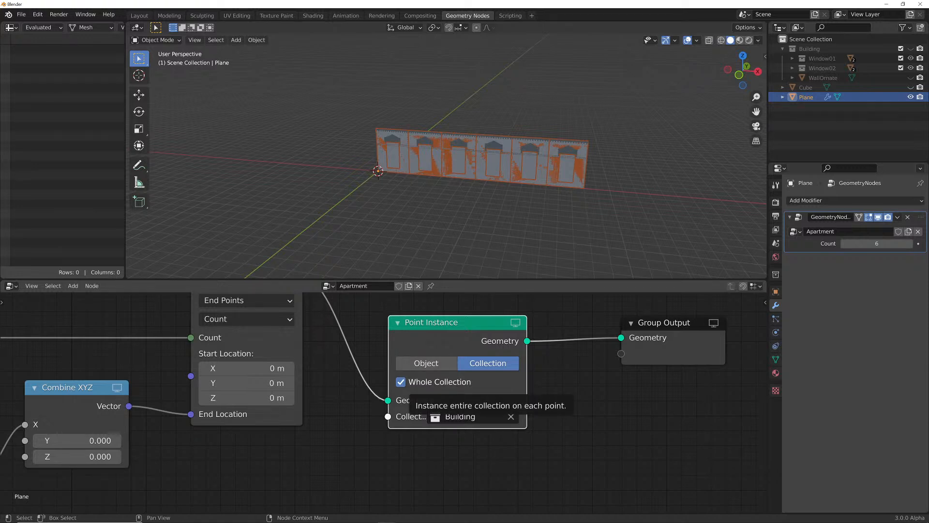
{"action": "left_click", "coordinate": [401, 382]}
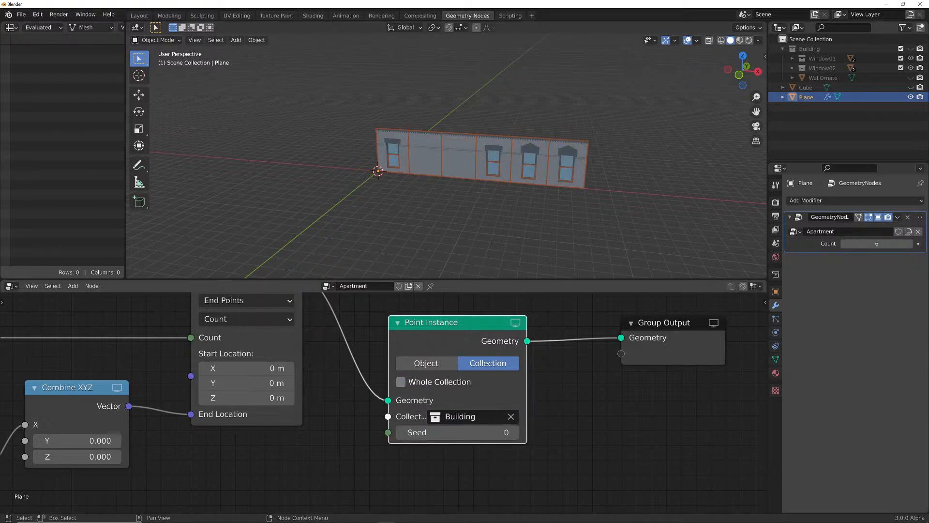
Raise the Point Instance seed one step at a time up to 15 to try different random module arrangements
{"action": "middle_click_drag", "start_coordinate": [484, 203], "coordinate": [411, 206]}
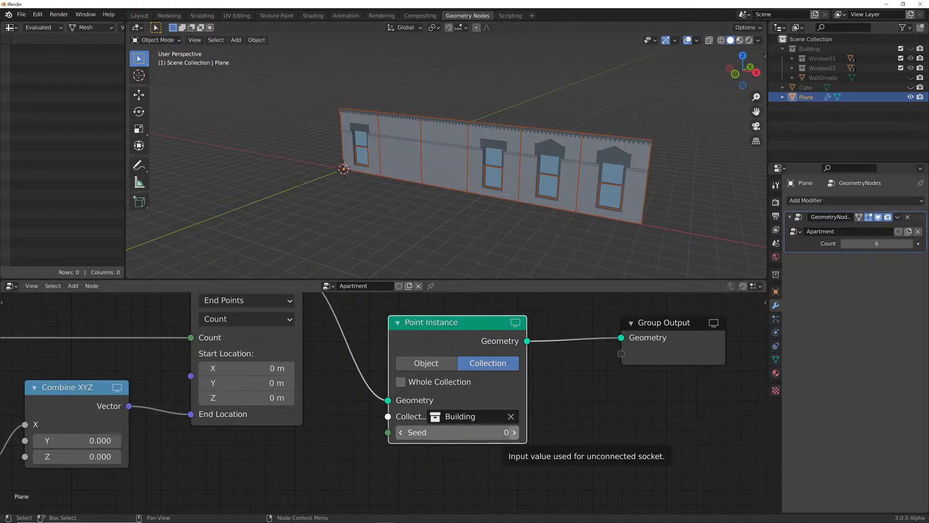
{"action": "left_click", "coordinate": [514, 433]}
{"action": "left_click", "coordinate": [514, 432]}
{"action": "left_click", "coordinate": [514, 432]}
{"action": "left_click", "coordinate": [514, 432]}
{"action": "left_click", "coordinate": [514, 432]}
{"action": "left_click", "coordinate": [514, 432]}
{"action": "left_click", "coordinate": [513, 432]}
{"action": "left_click", "coordinate": [514, 432]}
{"action": "left_click", "coordinate": [513, 432]}
{"action": "left_click", "coordinate": [514, 432]}
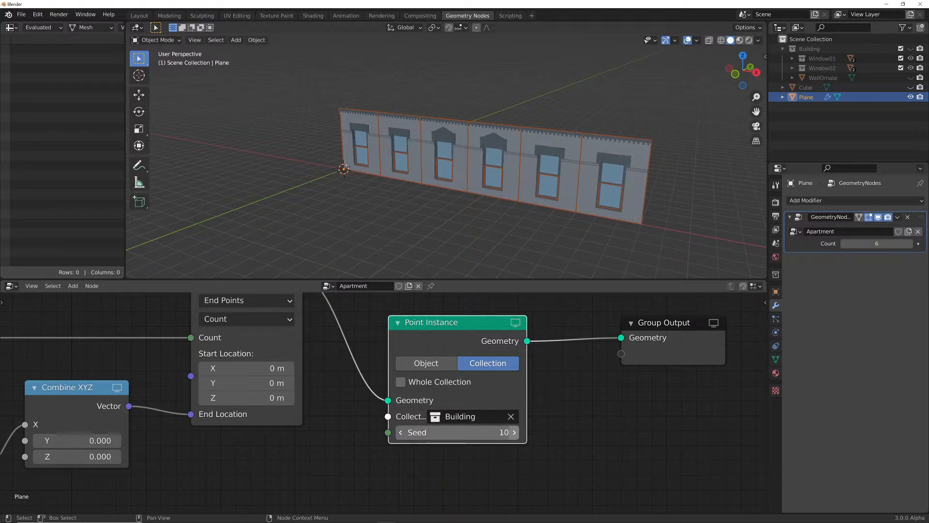
{"action": "left_click", "coordinate": [513, 432]}
{"action": "left_click", "coordinate": [514, 432]}
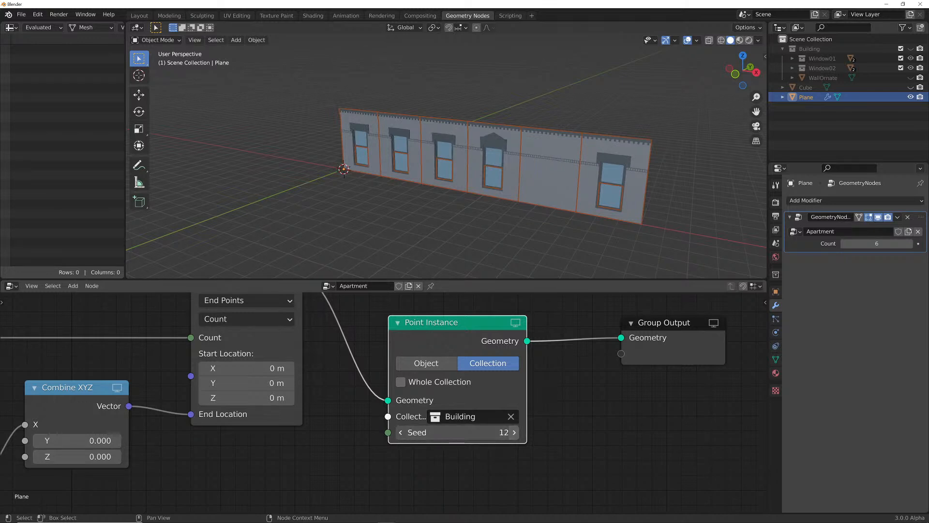
{"action": "left_click", "coordinate": [514, 432]}
{"action": "left_click", "coordinate": [514, 432]}
{"action": "left_click", "coordinate": [514, 432]}
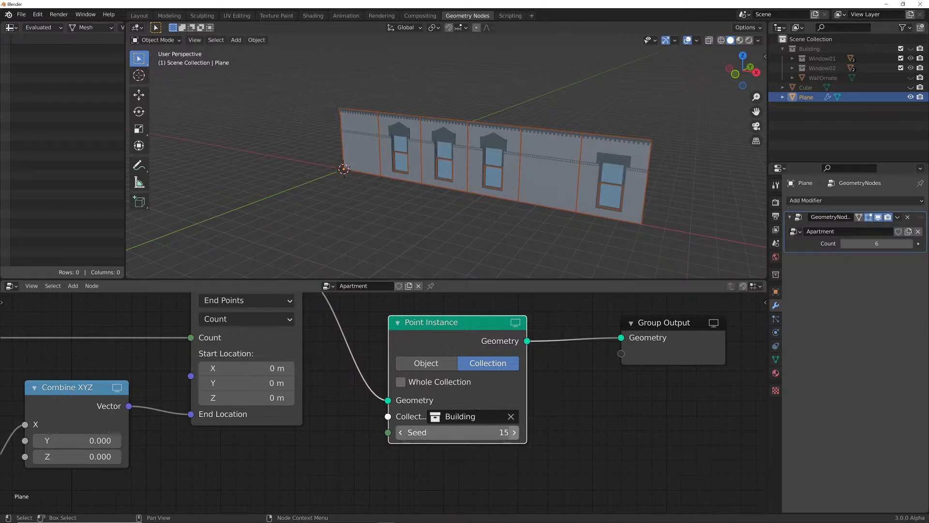
Reset the Point Instance seed to 0
{"action": "left_click", "coordinate": [455, 432]}
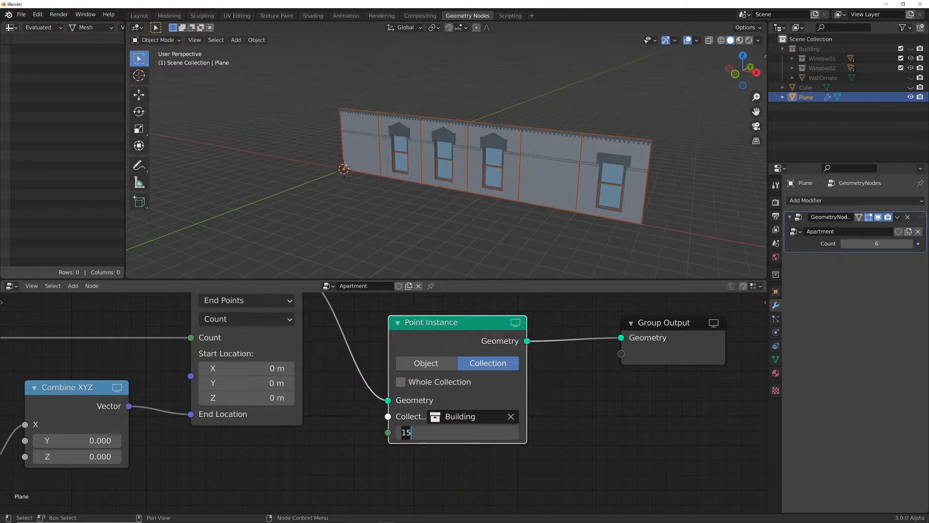
{"action": "type", "text": "0"}
{"action": "key", "text": "Return"}
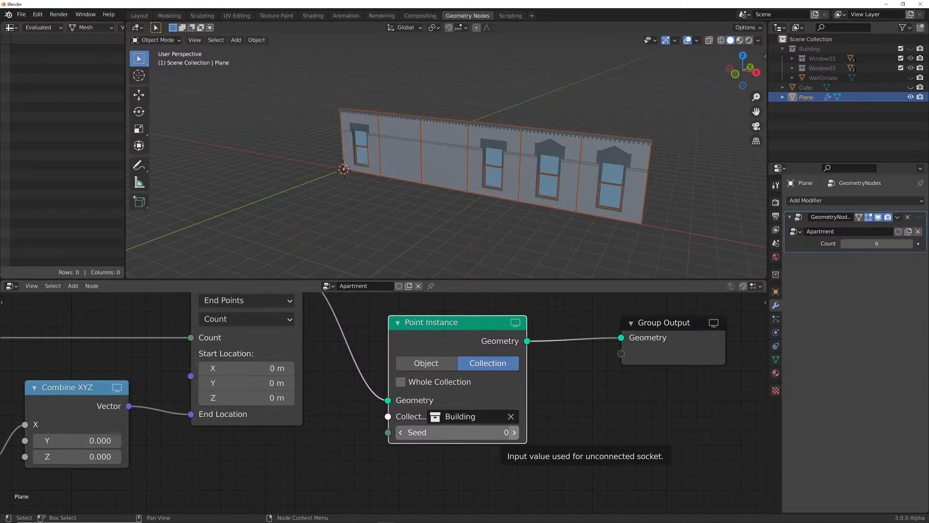
Test different random seeds on the Point Instance node and set its Seed to 1
{"action": "left_click", "coordinate": [514, 432]}
{"action": "left_click", "coordinate": [514, 432]}
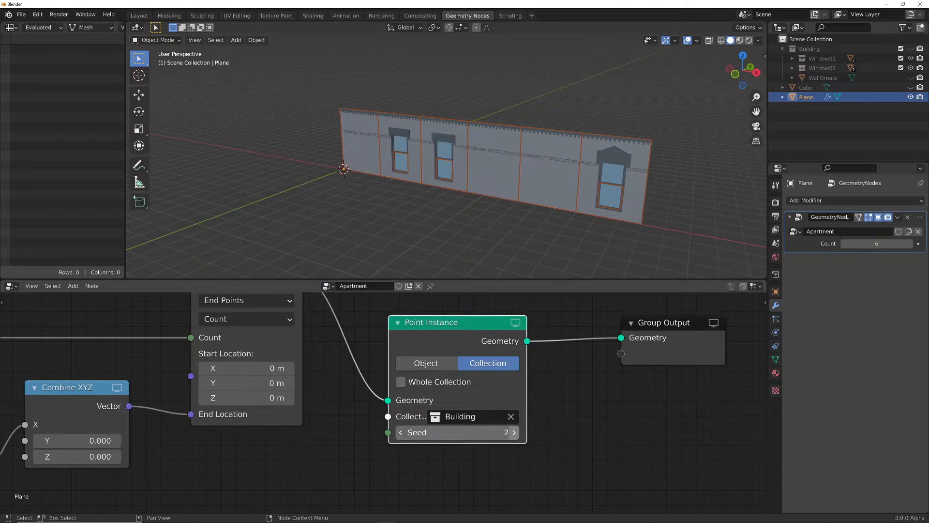
{"action": "left_click", "coordinate": [514, 433]}
{"action": "left_click", "coordinate": [400, 432]}
{"action": "left_click", "coordinate": [400, 432]}
{"action": "left_click", "coordinate": [400, 432]}
{"action": "left_click", "coordinate": [514, 432]}
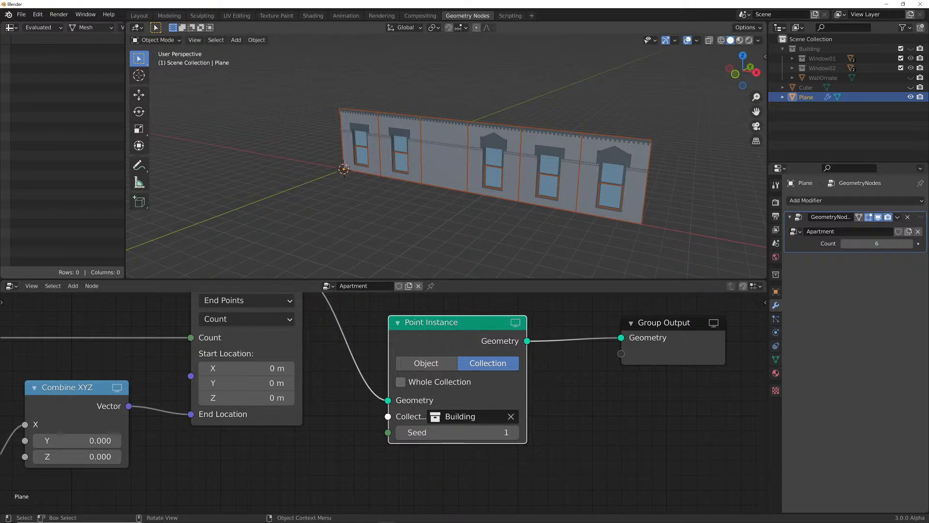
Test the wall's Count by reducing it to 3 and raising it to 7
{"action": "middle_click_drag", "start_coordinate": [445, 159], "coordinate": [464, 162]}
{"action": "scroll", "coordinate": [273, 399], "scroll_direction": "down", "scroll_amount": 4}
{"action": "scroll", "coordinate": [274, 399], "scroll_direction": "up", "scroll_amount": 4}
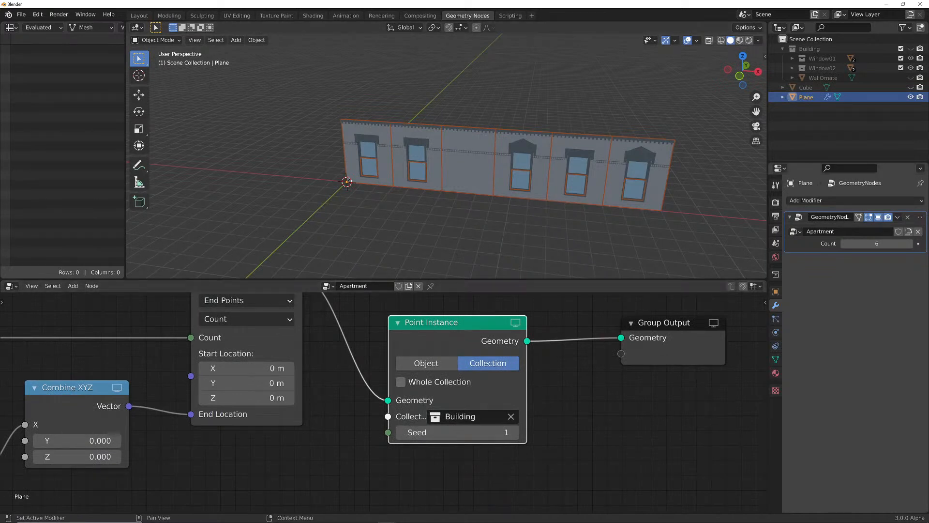
{"action": "left_click", "coordinate": [844, 244]}
{"action": "left_click", "coordinate": [843, 243]}
{"action": "left_click", "coordinate": [844, 244]}
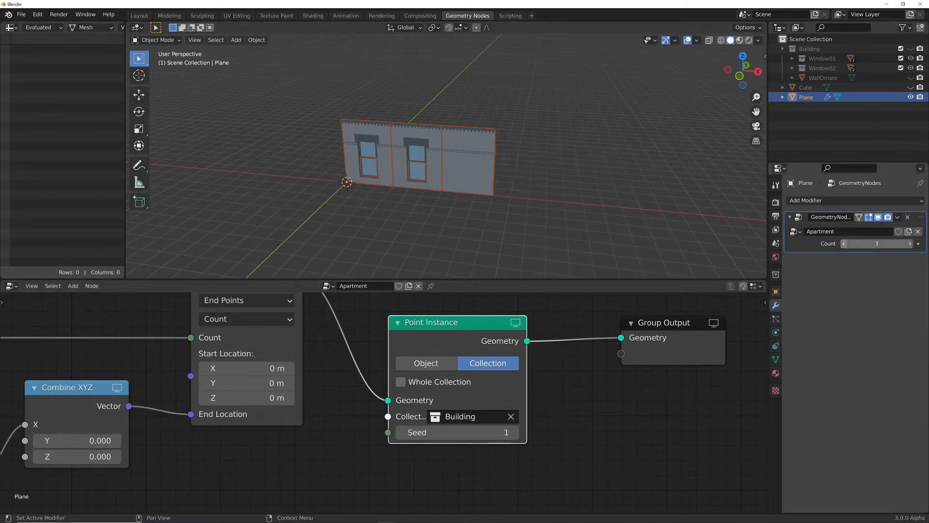
{"action": "left_click", "coordinate": [910, 244]}
{"action": "left_click", "coordinate": [910, 243]}
{"action": "left_click", "coordinate": [909, 244]}
{"action": "left_click", "coordinate": [910, 244]}
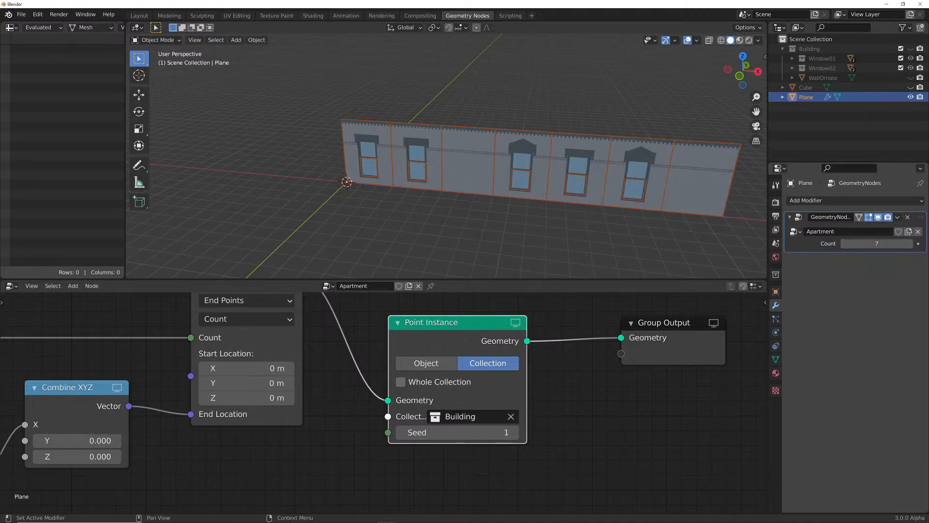
Set the wall's Count to 5 in the Apartment node modifier
{"action": "scroll", "coordinate": [580, 184], "scroll_direction": "down", "scroll_amount": 3}
{"action": "middle_click_drag", "start_coordinate": [580, 184], "coordinate": [551, 180]}
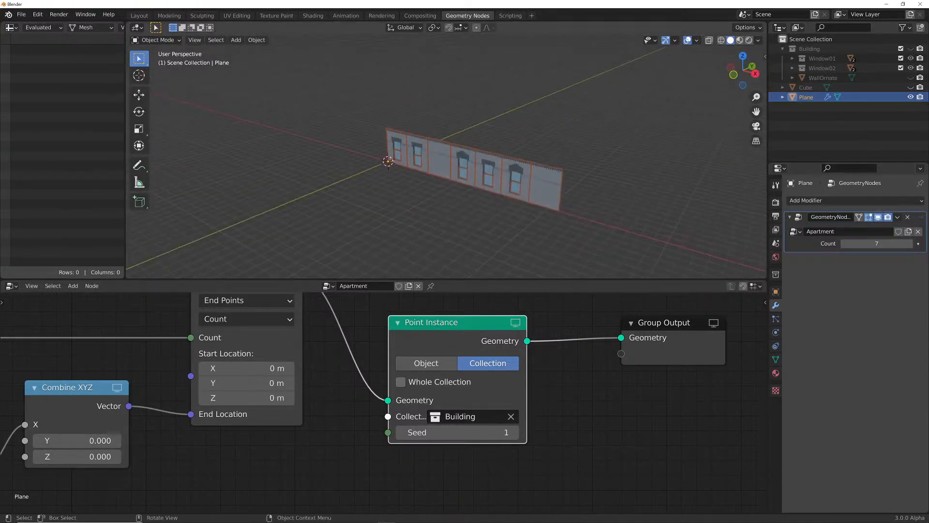
{"action": "left_click", "coordinate": [843, 244]}
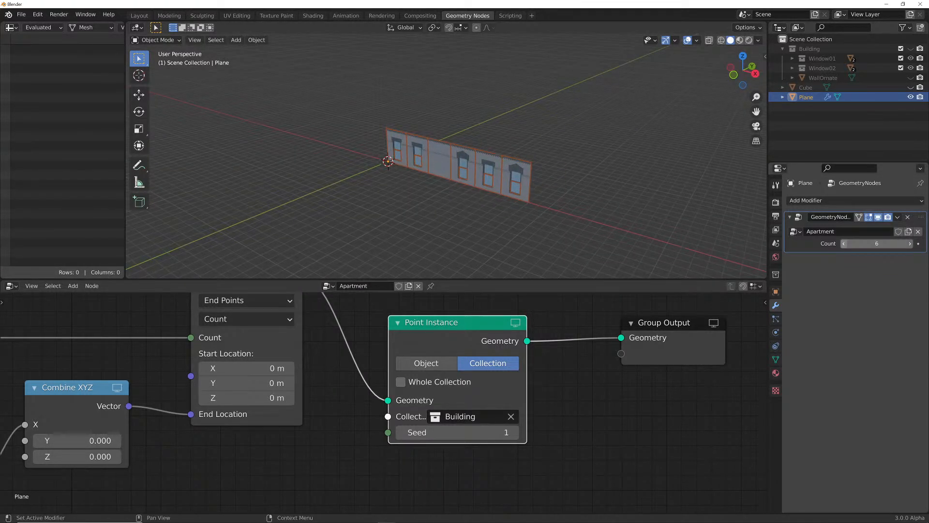
{"action": "left_click", "coordinate": [844, 243]}
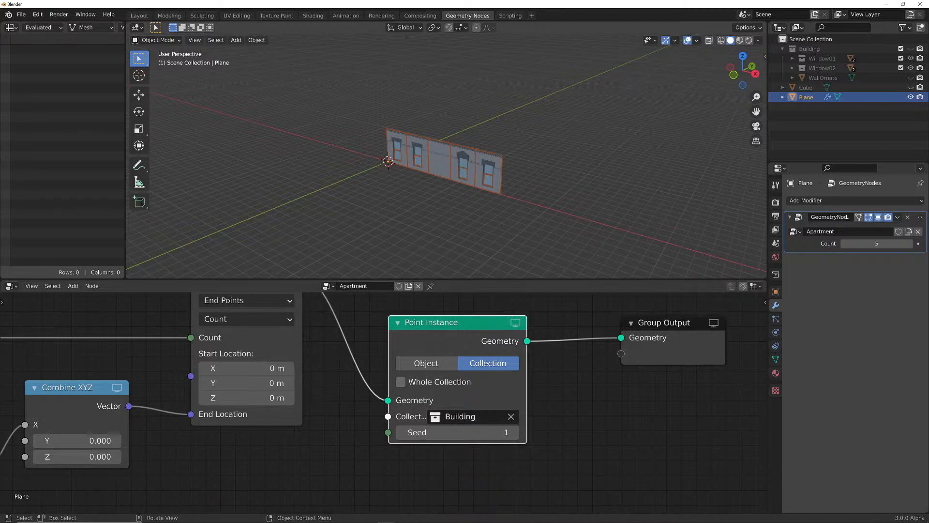
Switch to the Building02.blend window and set the apartment building's Depth to 4
{"action": "scroll", "coordinate": [538, 371], "scroll_direction": "down", "scroll_amount": 5}
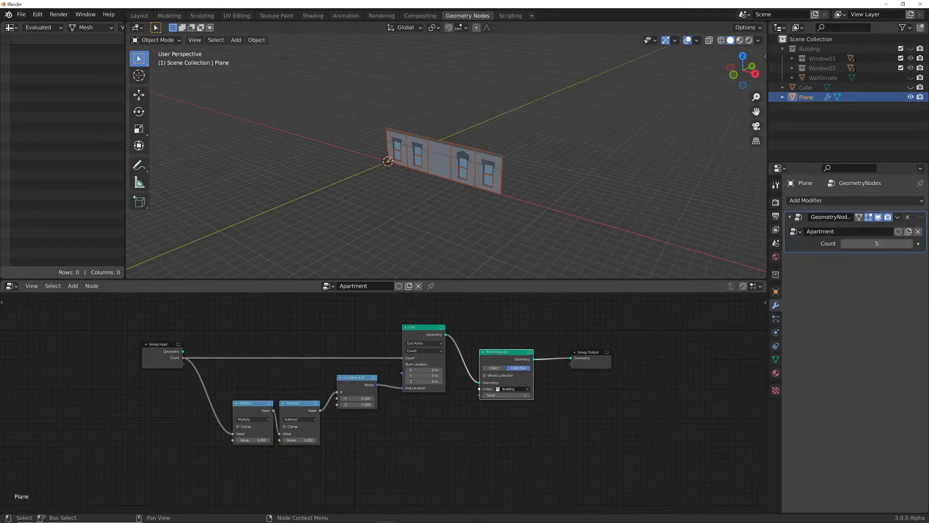
{"action": "scroll", "coordinate": [386, 403], "scroll_direction": "up", "scroll_amount": 1}
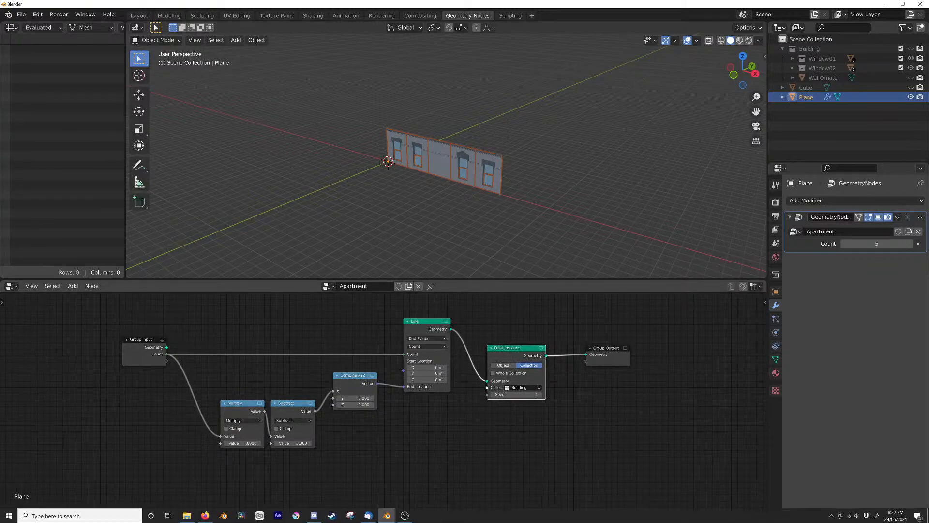
{"action": "mouse_move", "coordinate": [386, 515]}
{"action": "left_click", "coordinate": [346, 482]}
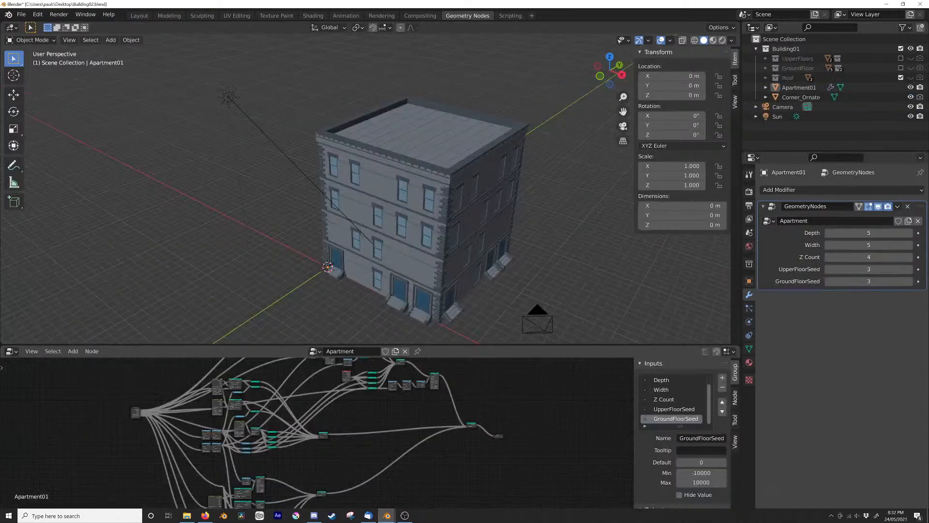
{"action": "scroll", "coordinate": [317, 433], "scroll_direction": "down", "scroll_amount": 2}
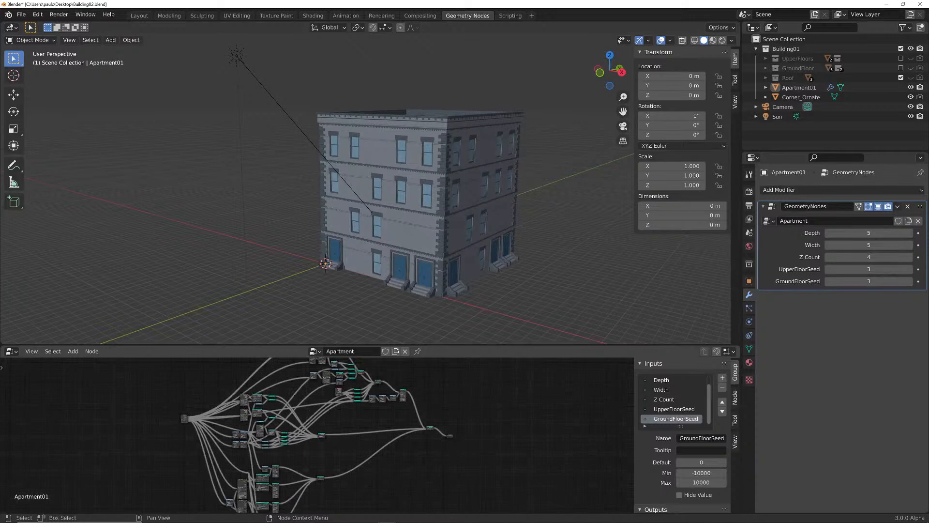
{"action": "scroll", "coordinate": [322, 434], "scroll_direction": "up", "scroll_amount": 4}
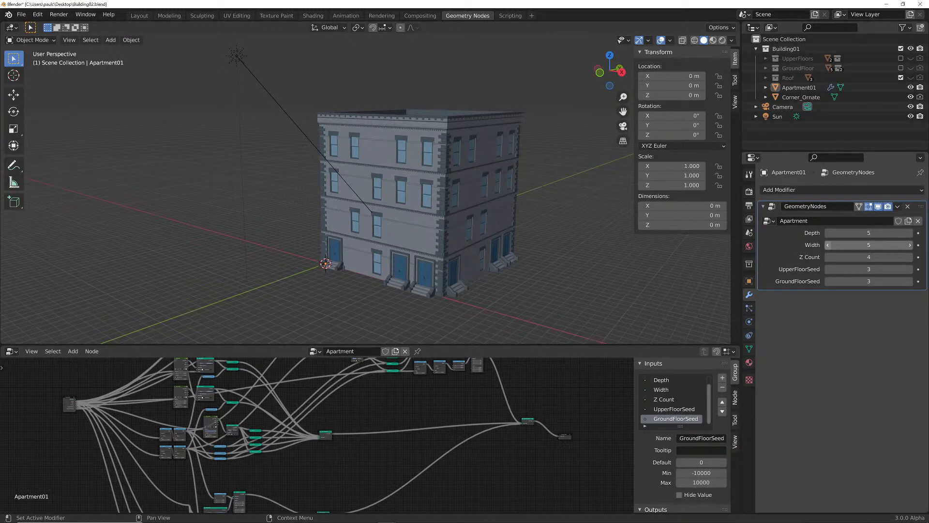
{"action": "left_click", "coordinate": [828, 233]}
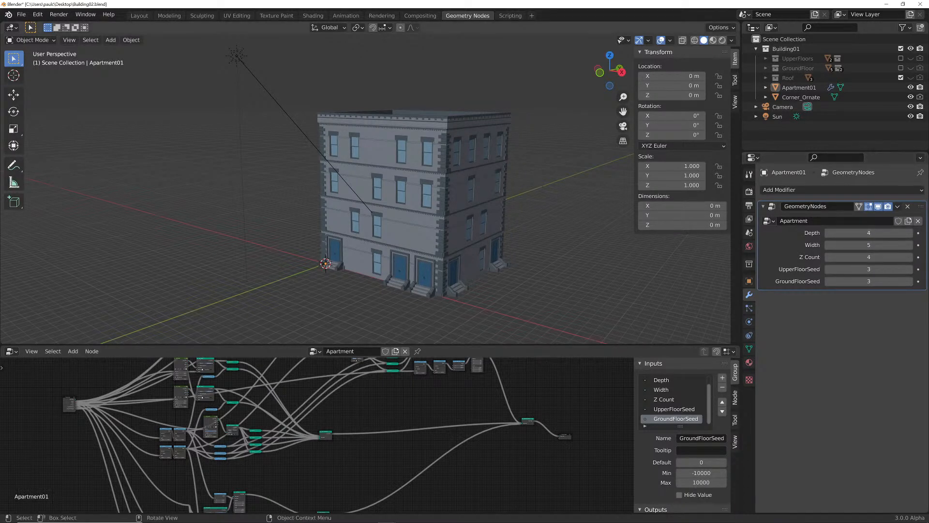
Set the apartment building's Width to 4 and examine its facades
{"action": "scroll", "coordinate": [395, 203], "scroll_direction": "up", "scroll_amount": 3}
{"action": "middle_click_drag", "start_coordinate": [407, 208], "coordinate": [396, 141], "text": "shift"}
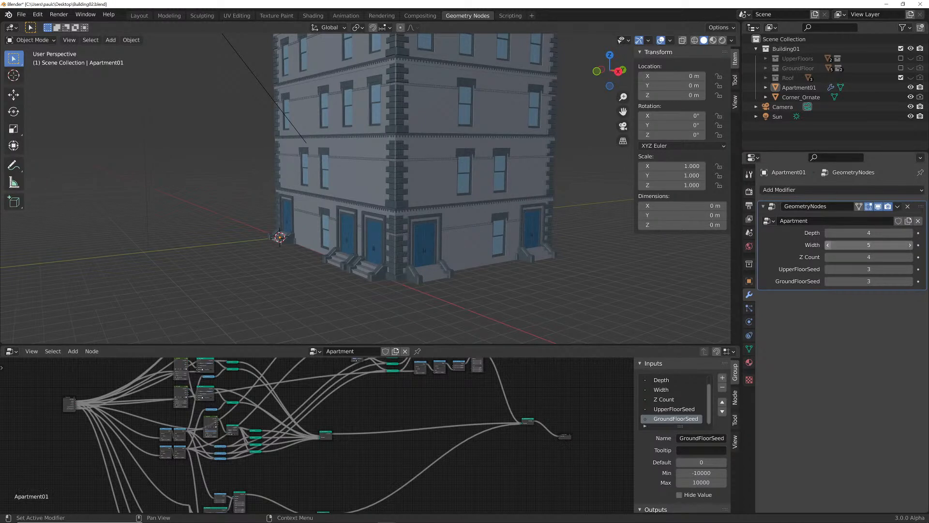
{"action": "left_click", "coordinate": [828, 244]}
{"action": "middle_click_drag", "start_coordinate": [387, 194], "coordinate": [430, 201]}
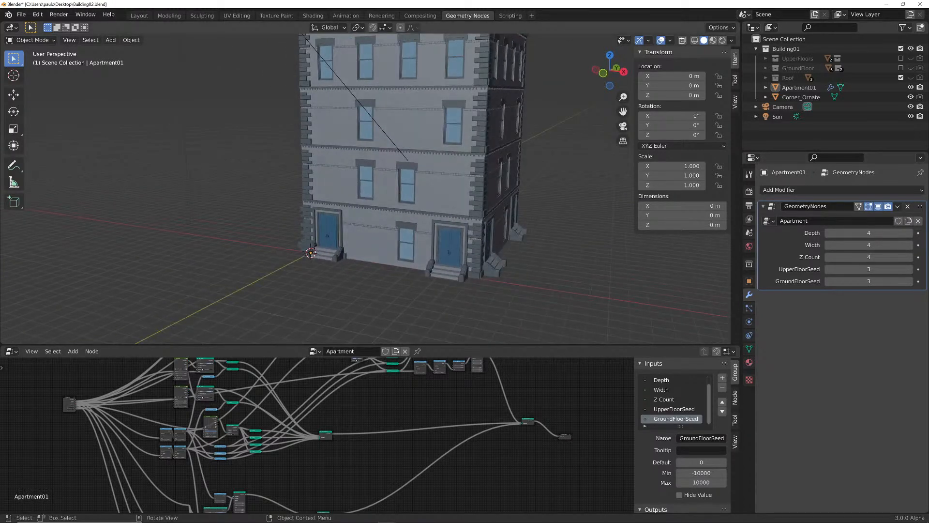
{"action": "left_click", "coordinate": [828, 245]}
{"action": "middle_click_drag", "start_coordinate": [397, 165], "coordinate": [368, 223], "text": "shift"}
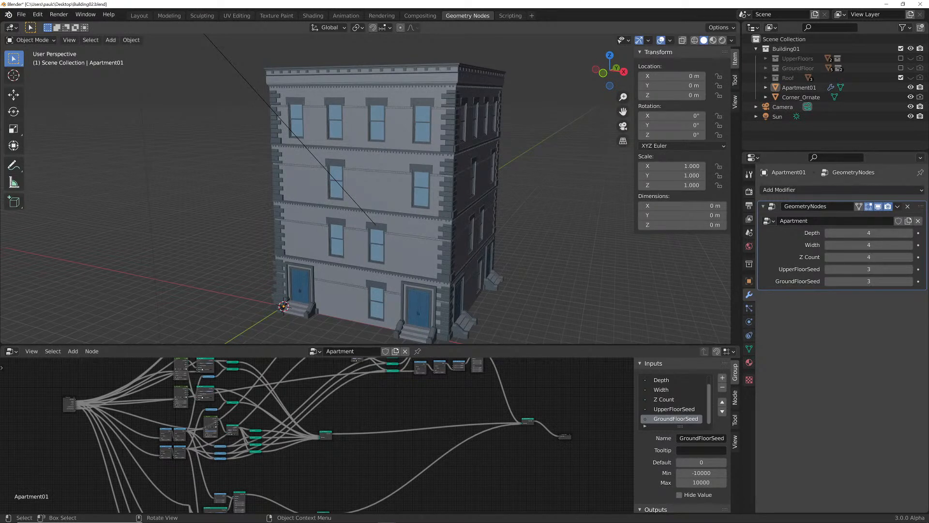
Vary the building's number of floors and set Z Count to 5
{"action": "left_click", "coordinate": [828, 257]}
{"action": "left_click", "coordinate": [828, 256]}
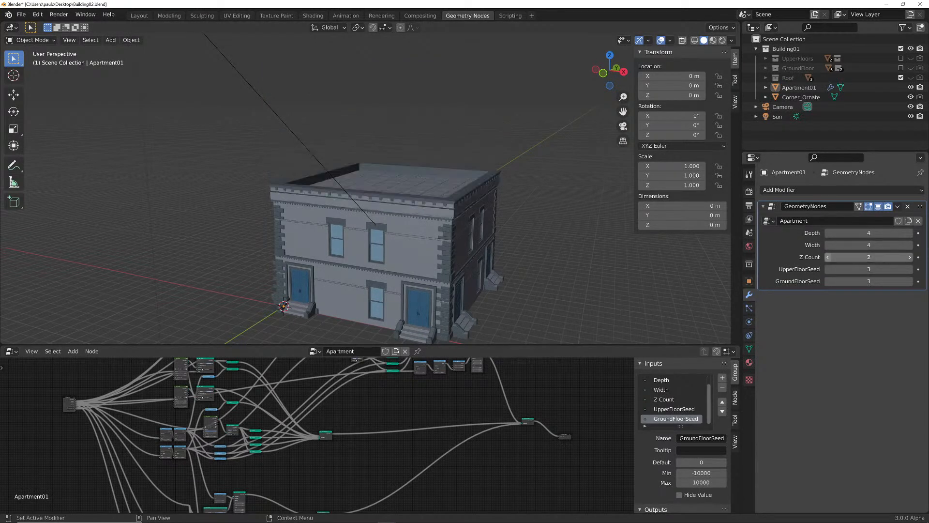
{"action": "left_click", "coordinate": [910, 257]}
{"action": "left_click", "coordinate": [910, 257]}
{"action": "left_click", "coordinate": [911, 257]}
{"action": "scroll", "coordinate": [368, 194], "scroll_direction": "down", "scroll_amount": 2}
{"action": "middle_click_drag", "start_coordinate": [368, 193], "coordinate": [341, 271]}
{"action": "scroll", "coordinate": [322, 434], "scroll_direction": "down", "scroll_amount": 2}
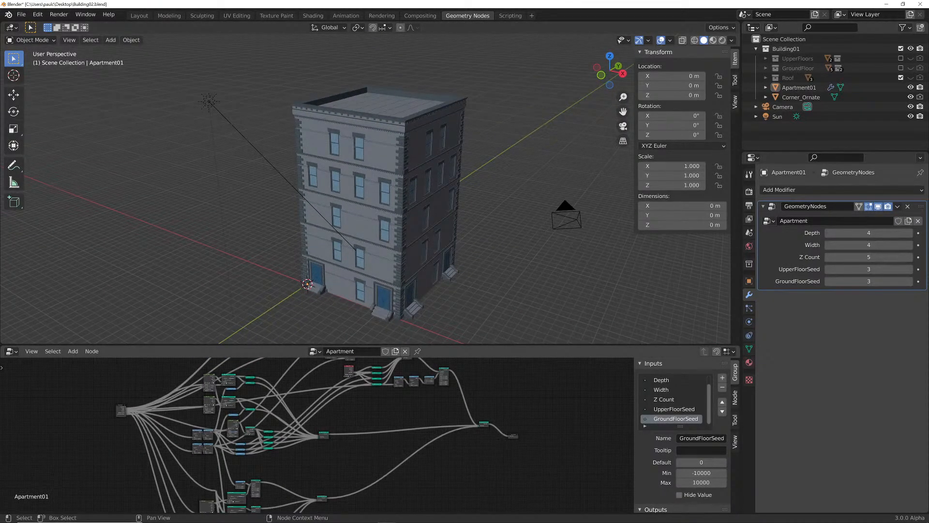
{"action": "middle_click_drag", "start_coordinate": [322, 418], "coordinate": [331, 481]}
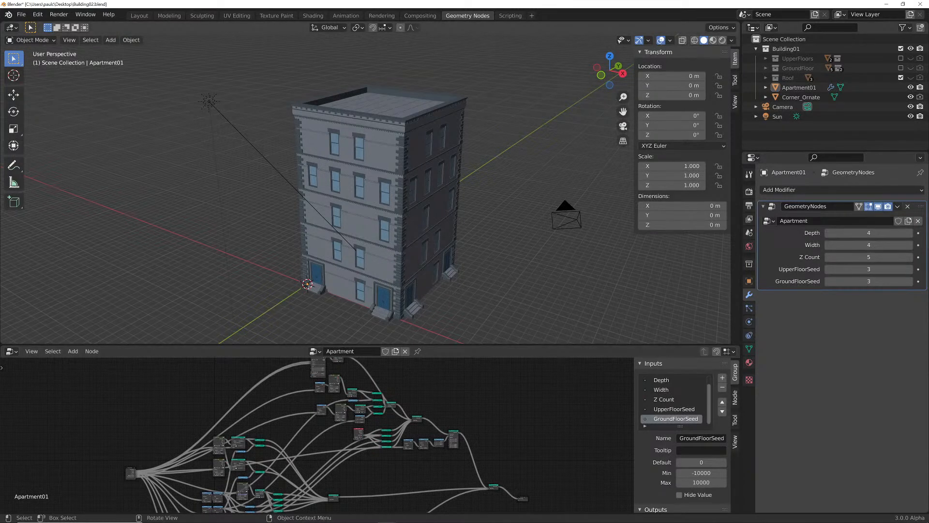
{"action": "scroll", "coordinate": [368, 204], "scroll_direction": "up", "scroll_amount": 1}
{"action": "middle_click_drag", "start_coordinate": [368, 203], "coordinate": [370, 184], "text": "shift"}
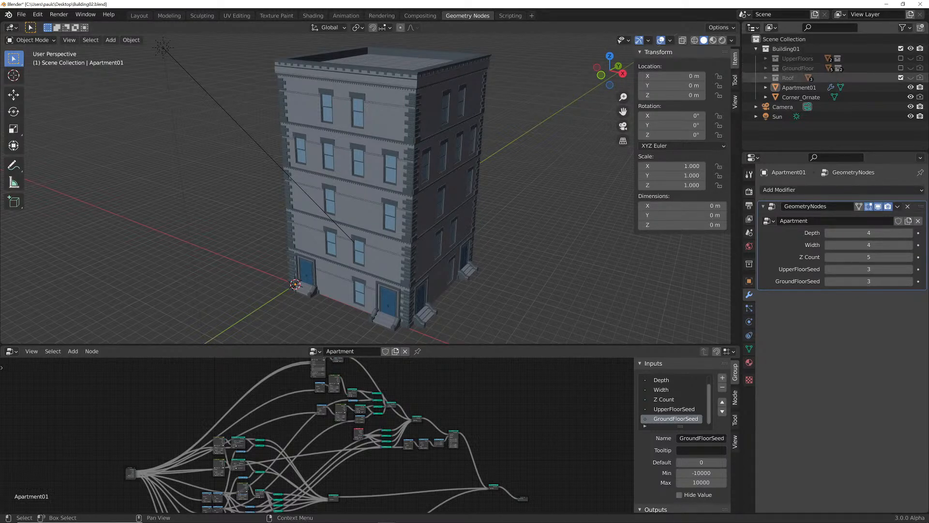
Select the Corner_Ornate object at the base of the building and hide it
{"action": "left_click", "coordinate": [801, 96]}
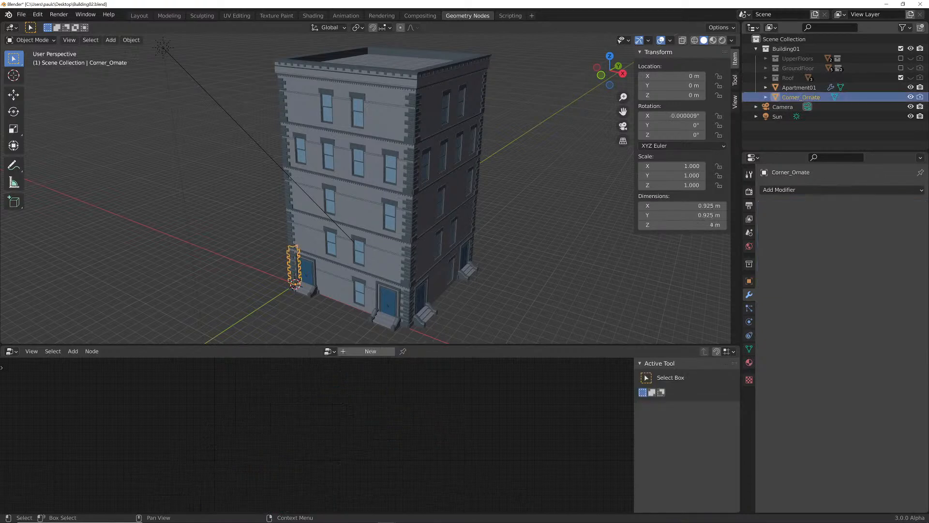
{"action": "middle_click_drag", "start_coordinate": [412, 213], "coordinate": [484, 208]}
{"action": "scroll", "coordinate": [365, 189], "scroll_direction": "up", "scroll_amount": 4}
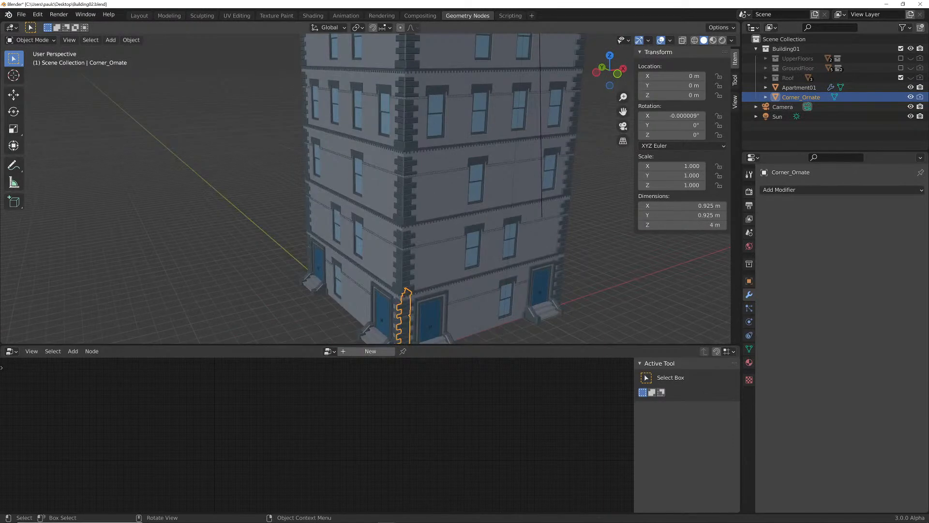
{"action": "key", "text": "h"}
{"action": "middle_click_drag", "start_coordinate": [365, 189], "coordinate": [314, 191]}
{"action": "mouse_move", "coordinate": [365, 208]}
{"action": "middle_mouse_down", "text": "shift"}
{"action": "mouse_move", "coordinate": [373, 176]}
{"action": "mouse_move", "coordinate": [378, 205]}
{"action": "middle_mouse_up", "text": "shift"}
{"action": "scroll", "coordinate": [372, 177], "scroll_direction": "down", "scroll_amount": 1}
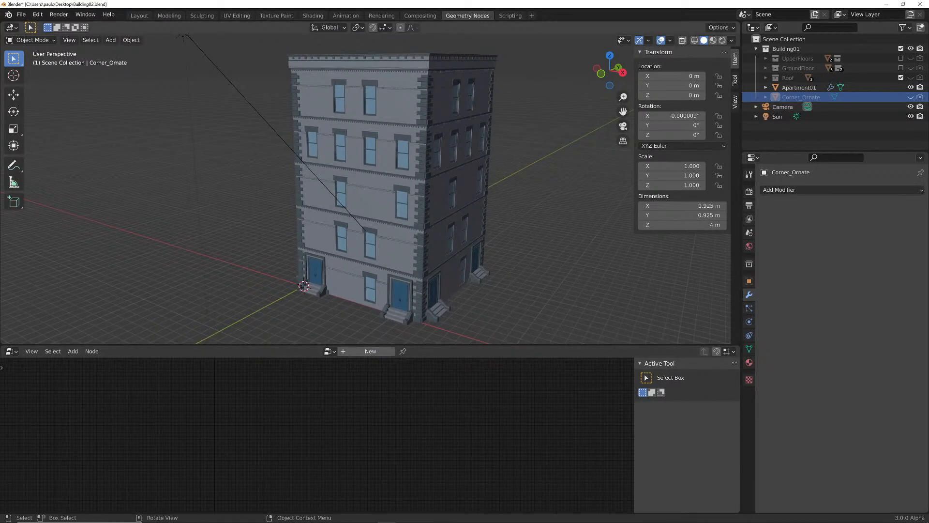
{"action": "middle_click_drag", "start_coordinate": [368, 188], "coordinate": [341, 190]}
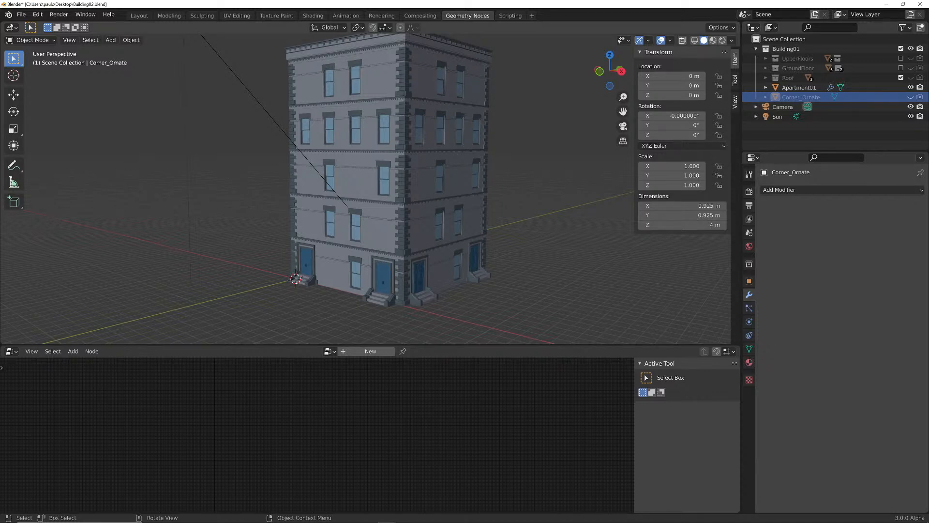
{"action": "middle_click_drag", "start_coordinate": [341, 191], "coordinate": [338, 227]}
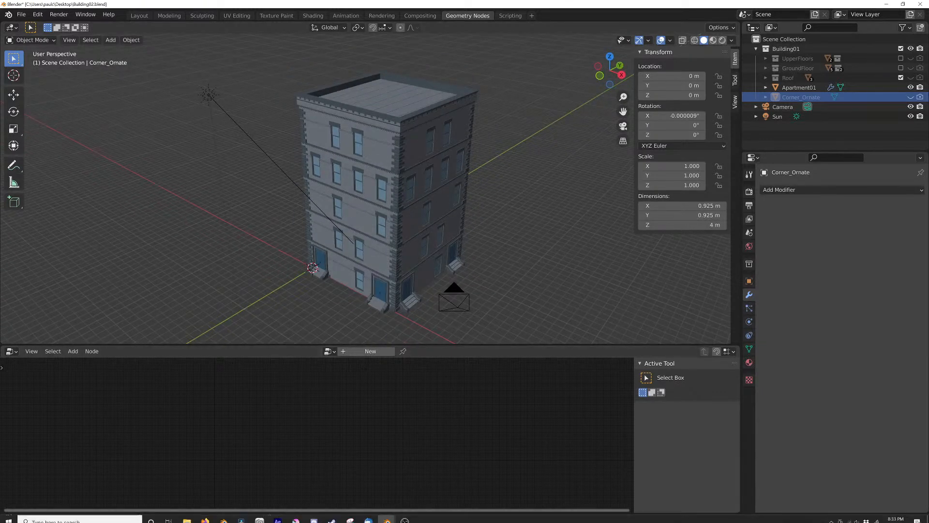
Switch back to the wall project's window and import Corner_Ornate.fbx from the Pack01 folder
{"action": "mouse_move", "coordinate": [387, 515]}
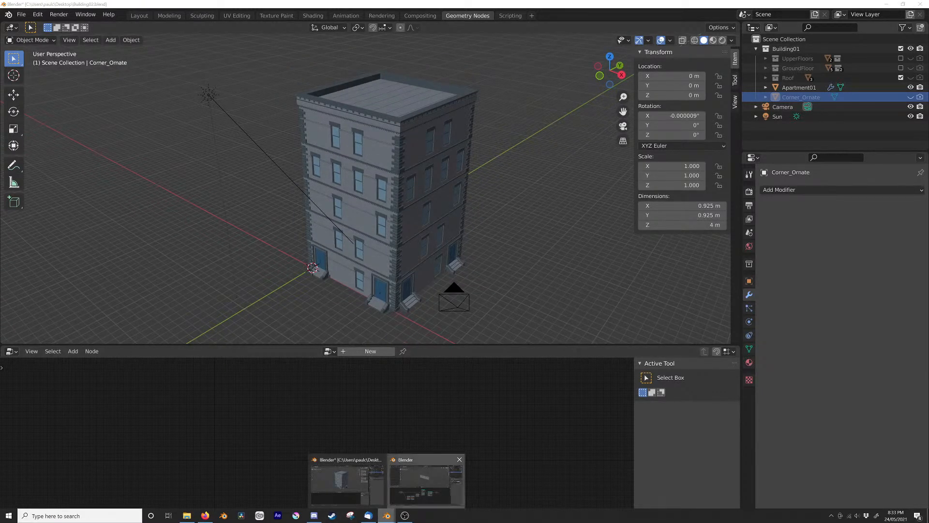
{"action": "left_click", "coordinate": [426, 481]}
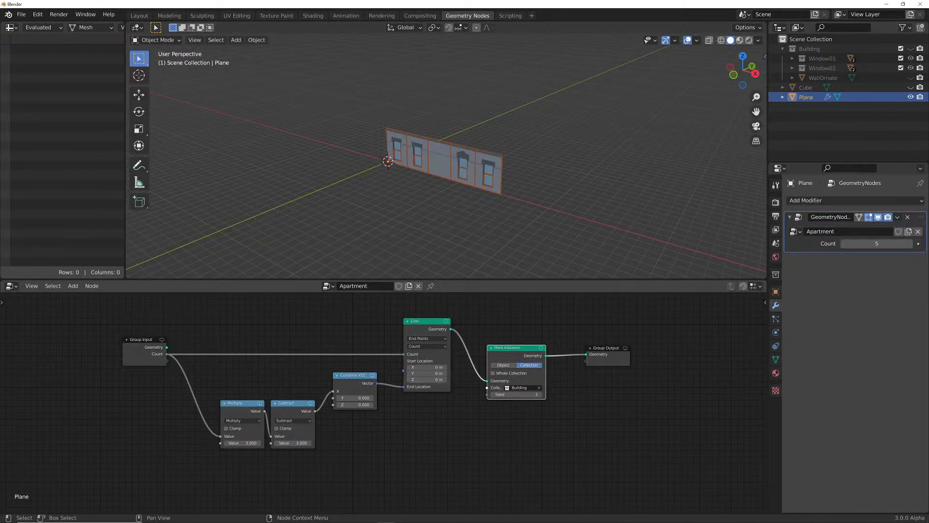
{"action": "left_click", "coordinate": [21, 14]}
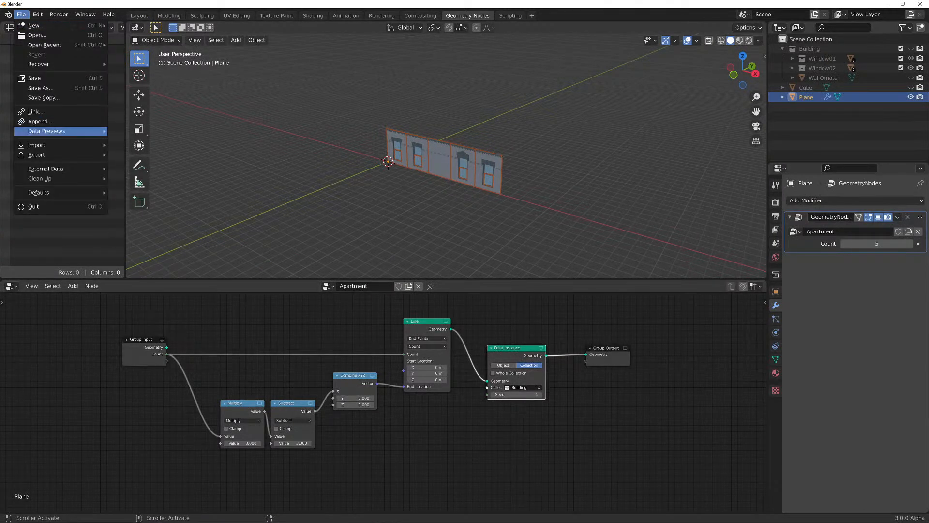
{"action": "mouse_move", "coordinate": [58, 145]}
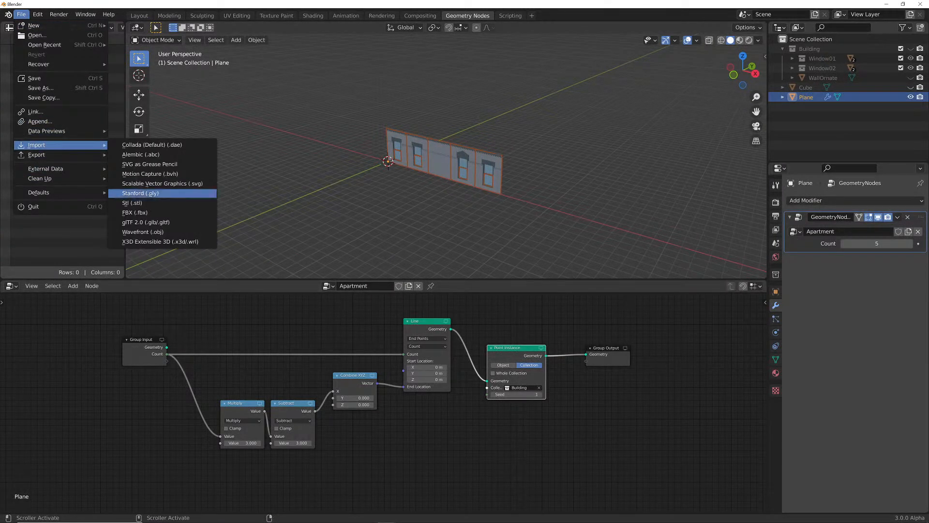
{"action": "left_click", "coordinate": [138, 212]}
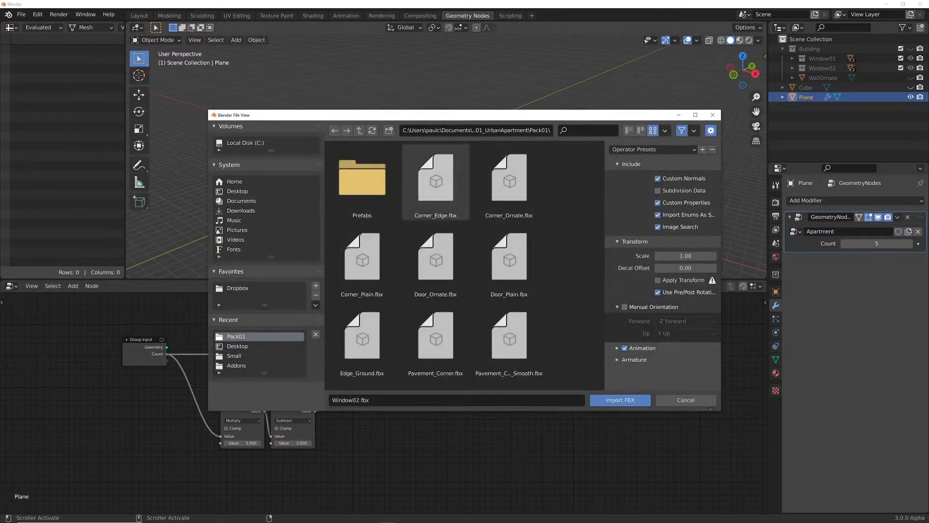
{"action": "left_click", "coordinate": [509, 182]}
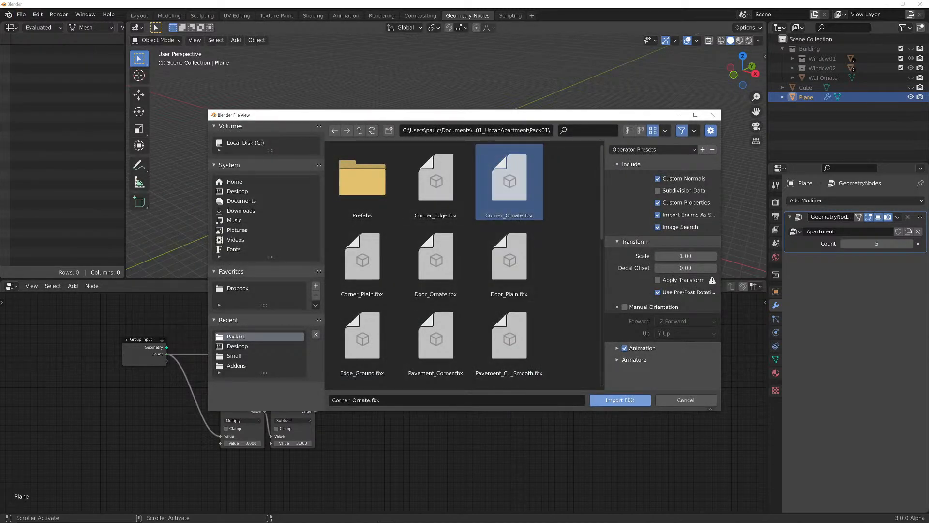
{"action": "left_click", "coordinate": [620, 400]}
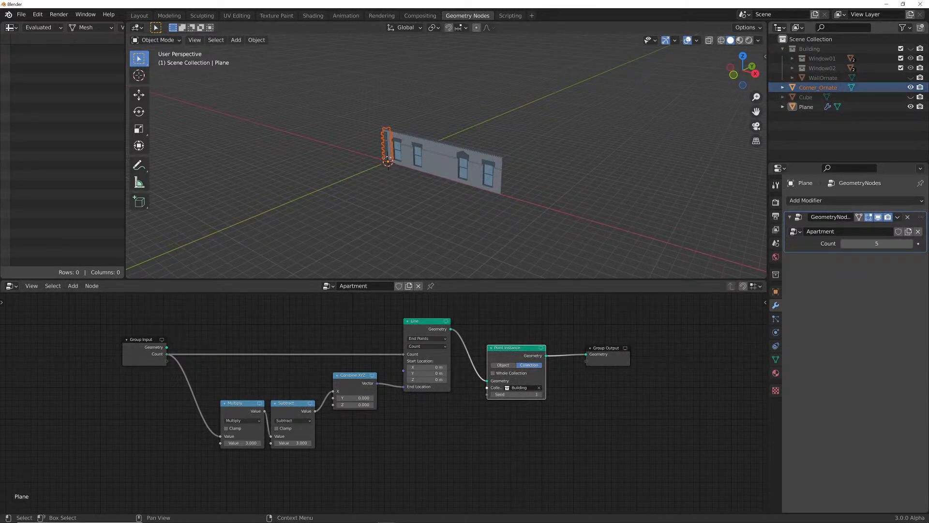
Inspect the imported Corner_Ornate piece beside the wall and hide it in the viewport
{"action": "middle_click_drag", "start_coordinate": [477, 160], "coordinate": [510, 175]}
{"action": "scroll", "coordinate": [510, 176], "scroll_direction": "up", "scroll_amount": 3}
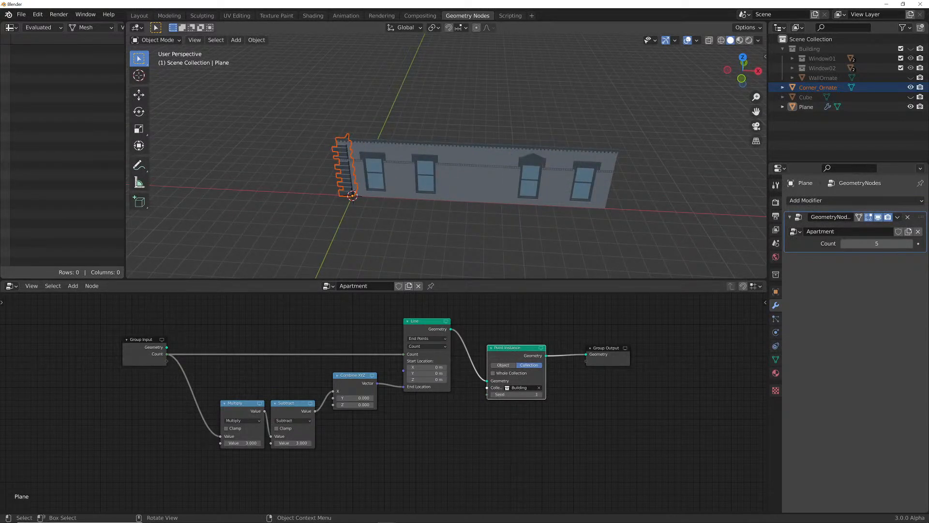
{"action": "left_click", "coordinate": [911, 88]}
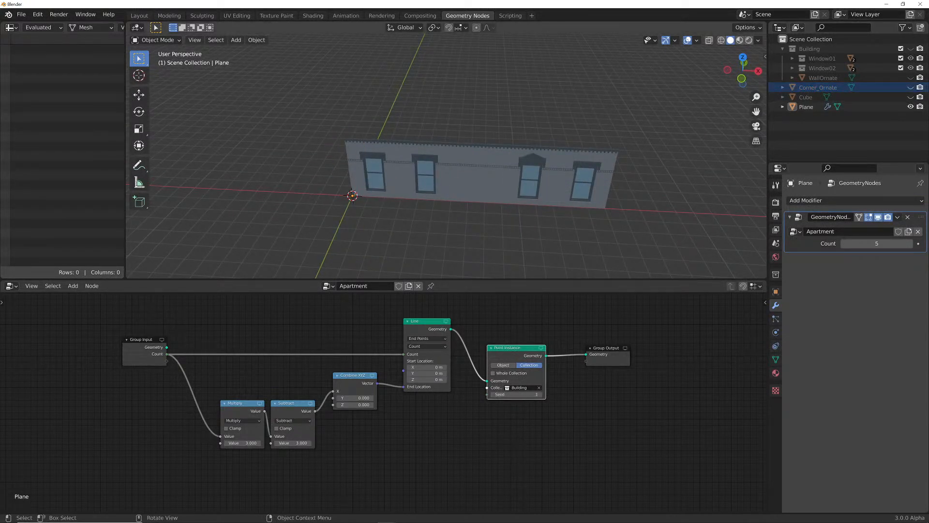
Select the Plane and add an Object Info node below Point Instance, with Corner_Ornate as its object
{"action": "left_click", "coordinate": [805, 107]}
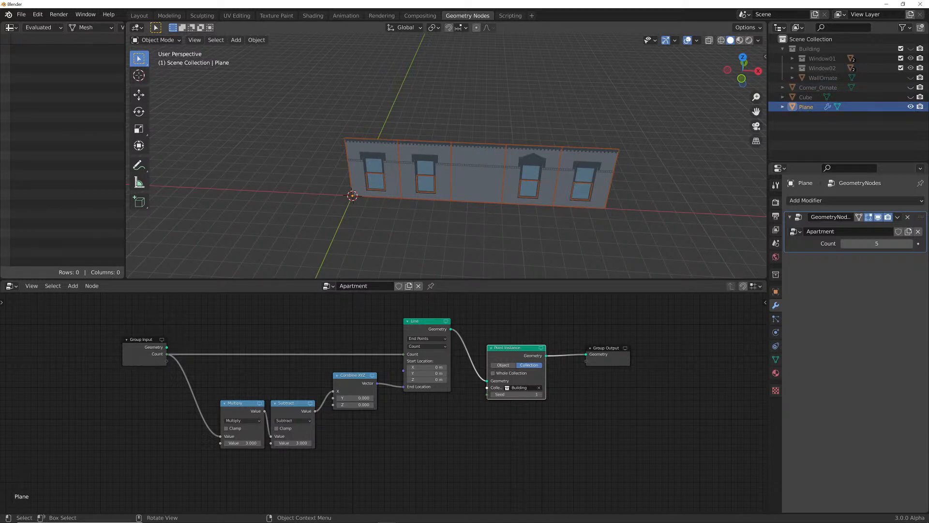
{"action": "scroll", "coordinate": [484, 165], "scroll_direction": "up", "scroll_amount": 1}
{"action": "middle_click_drag", "start_coordinate": [484, 165], "coordinate": [526, 151]}
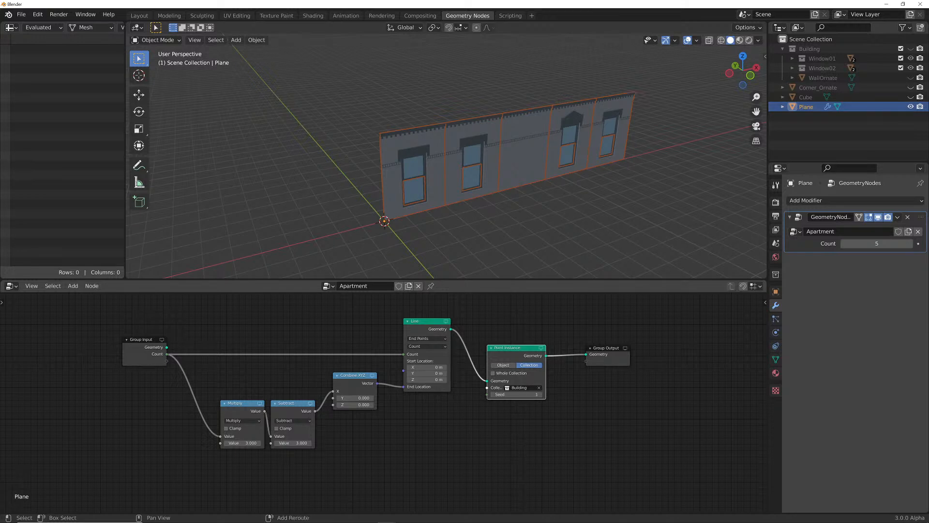
{"action": "key", "text": "shift+a"}
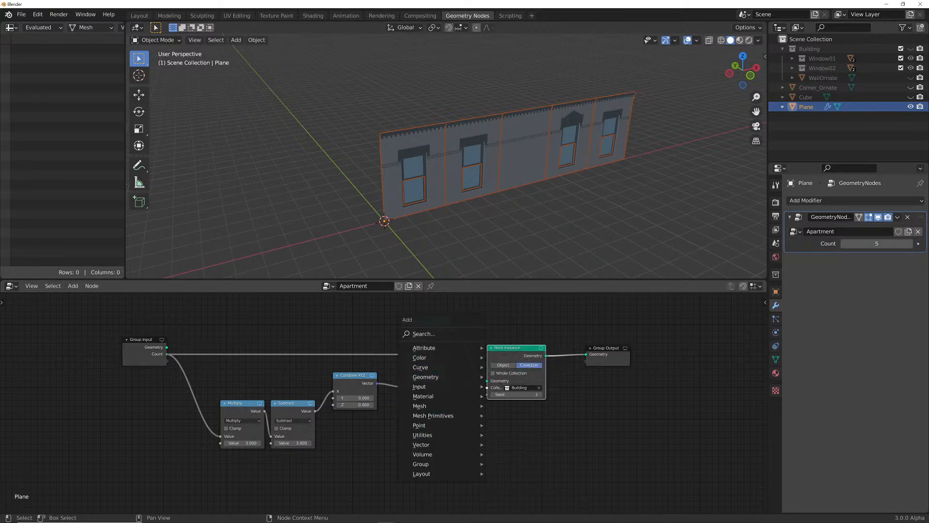
{"action": "mouse_move", "coordinate": [424, 386]}
{"action": "left_click", "coordinate": [513, 418]}
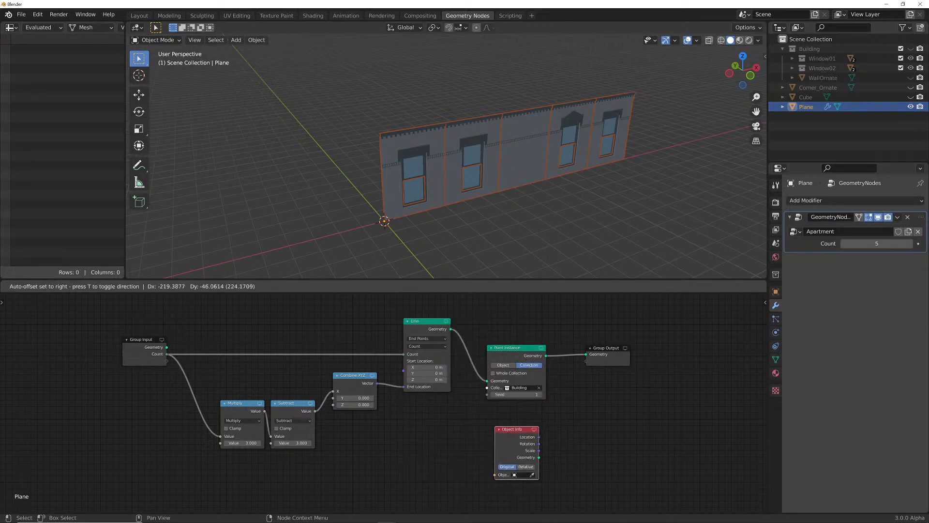
{"action": "left_click", "coordinate": [503, 436]}
{"action": "middle_click_drag", "start_coordinate": [503, 435], "coordinate": [373, 413]}
{"action": "scroll", "coordinate": [440, 403], "scroll_direction": "up", "scroll_amount": 2}
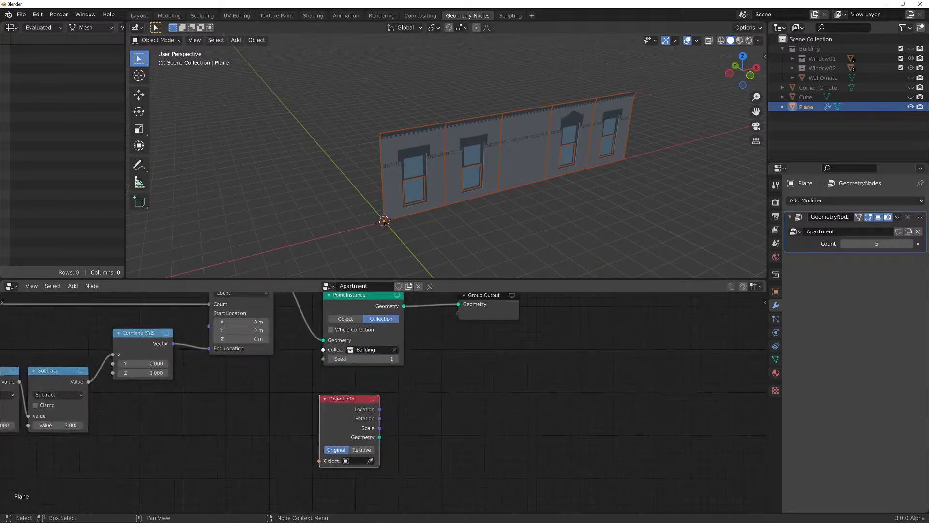
{"action": "left_click", "coordinate": [351, 465]}
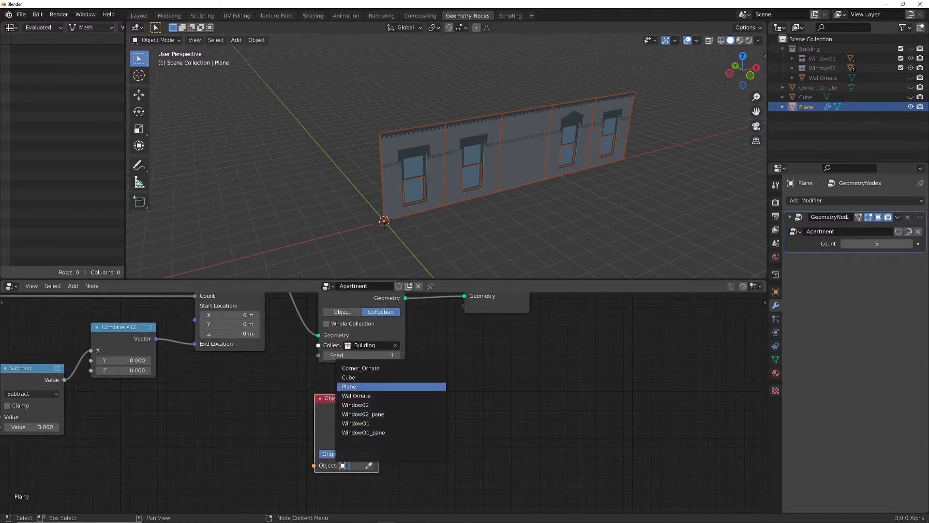
{"action": "left_click", "coordinate": [377, 368]}
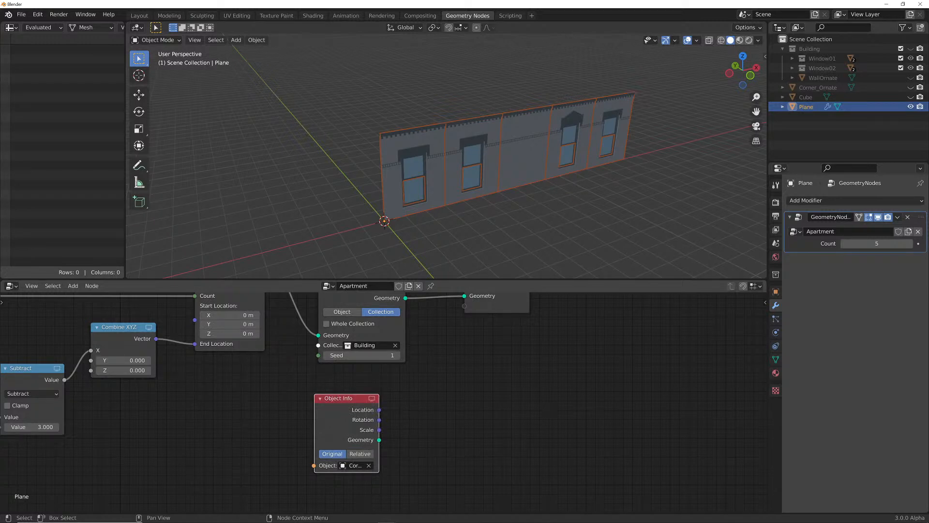
Move the Group Output node farther from Point Instance and feed it the Object Info node's geometry
{"action": "middle_click_drag", "start_coordinate": [435, 372], "coordinate": [432, 414]}
{"action": "left_click_drag", "start_coordinate": [490, 329], "coordinate": [588, 347]}
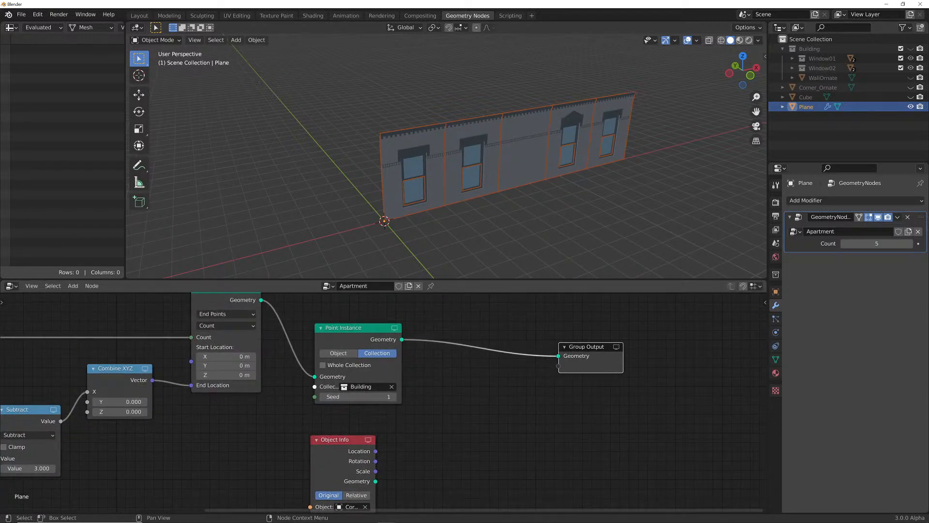
{"action": "left_click_drag", "start_coordinate": [376, 481], "coordinate": [558, 356]}
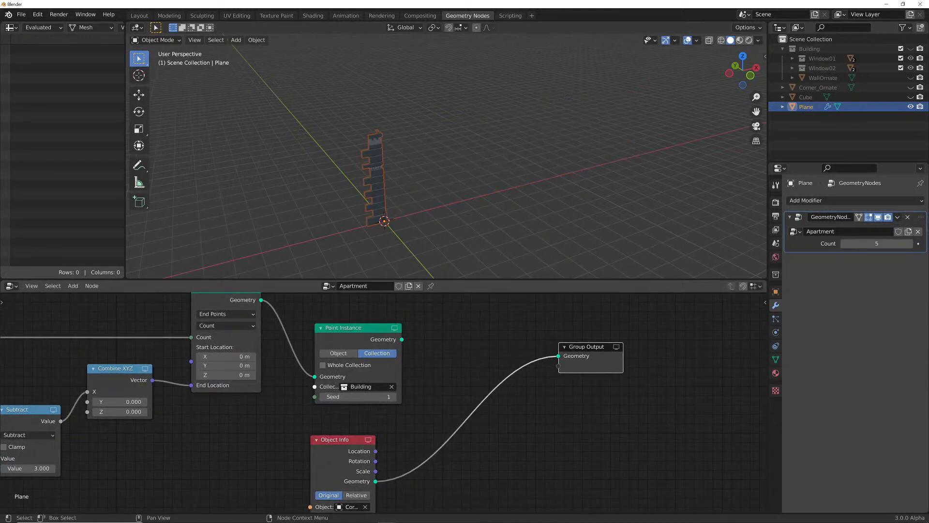
Insert a Transform node on the link between Object Info and Group Output
{"action": "scroll", "coordinate": [381, 401], "scroll_direction": "down", "scroll_amount": 1}
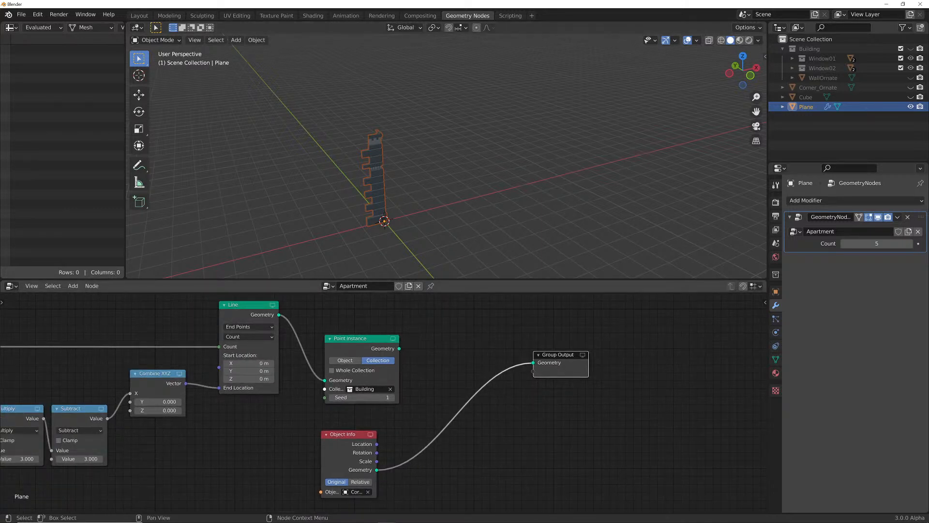
{"action": "key", "text": "shift+a"}
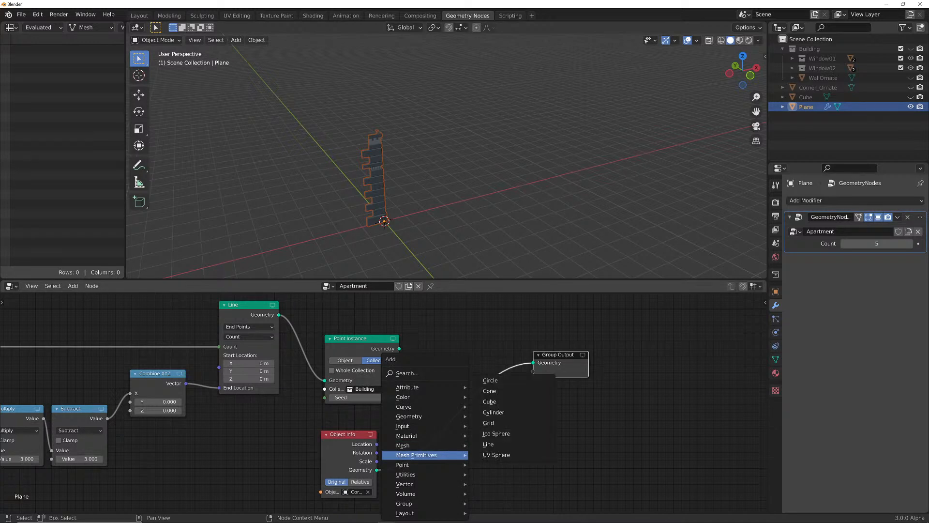
{"action": "mouse_move", "coordinate": [426, 416]}
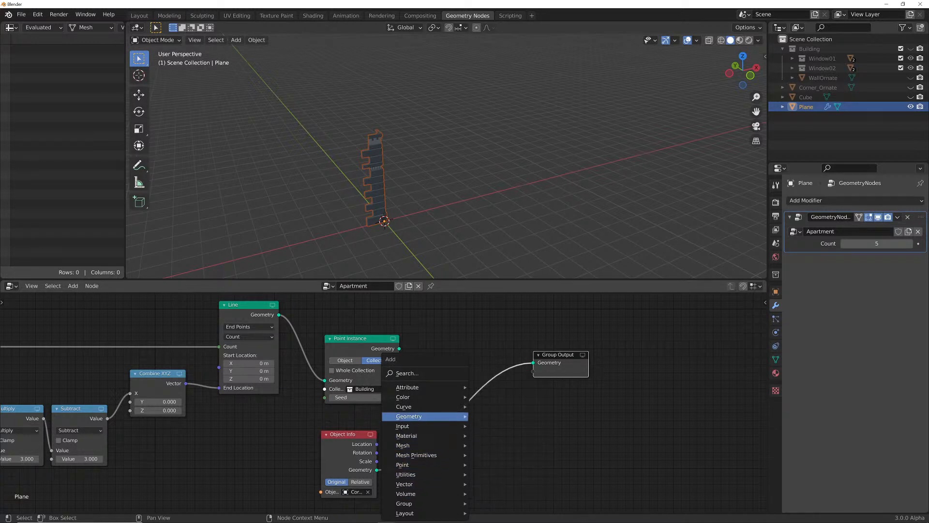
{"action": "left_click", "coordinate": [496, 437]}
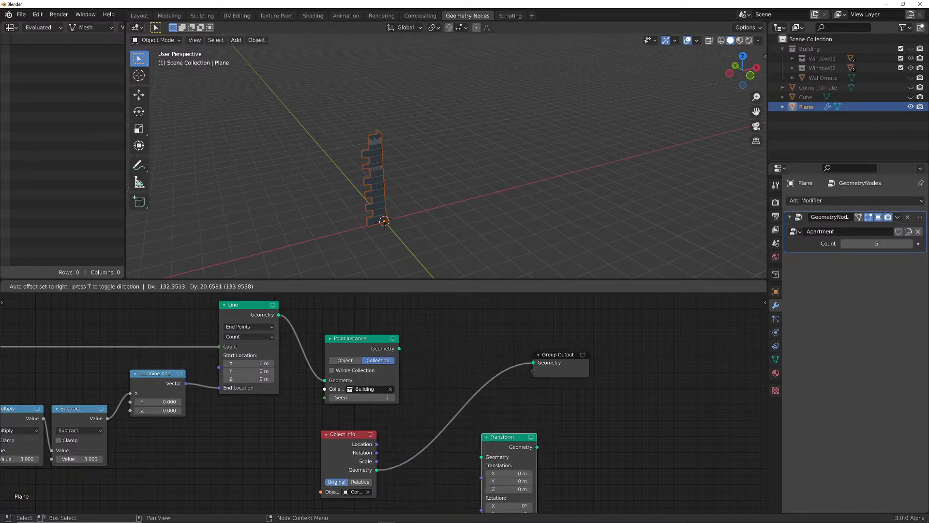
{"action": "left_click", "coordinate": [434, 363]}
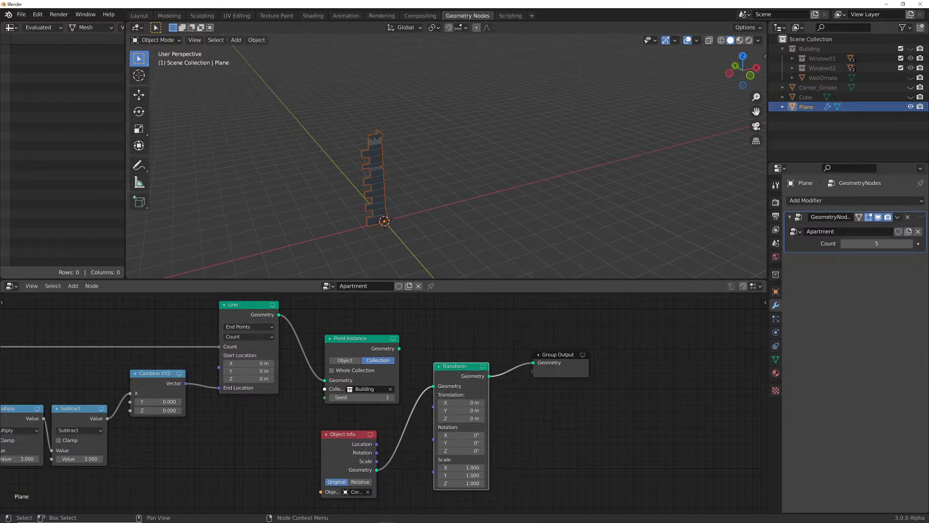
Mirror and offset the corner piece by setting the Transform node's X scale to -1 and X translation to -0.5 m
{"action": "left_click", "coordinate": [459, 467]}
{"action": "type", "text": "1.0"}
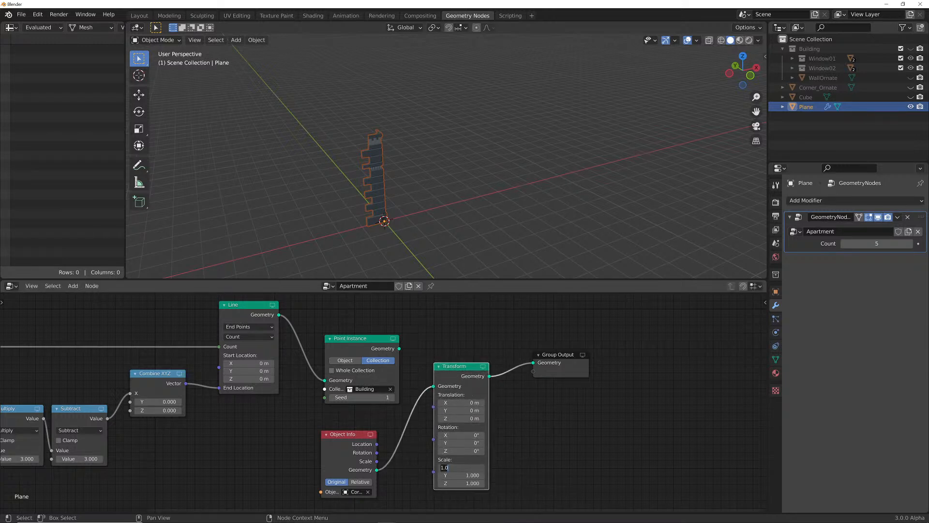
{"action": "key", "text": "Home"}
{"action": "type", "text": "-"}
{"action": "key", "text": "Return"}
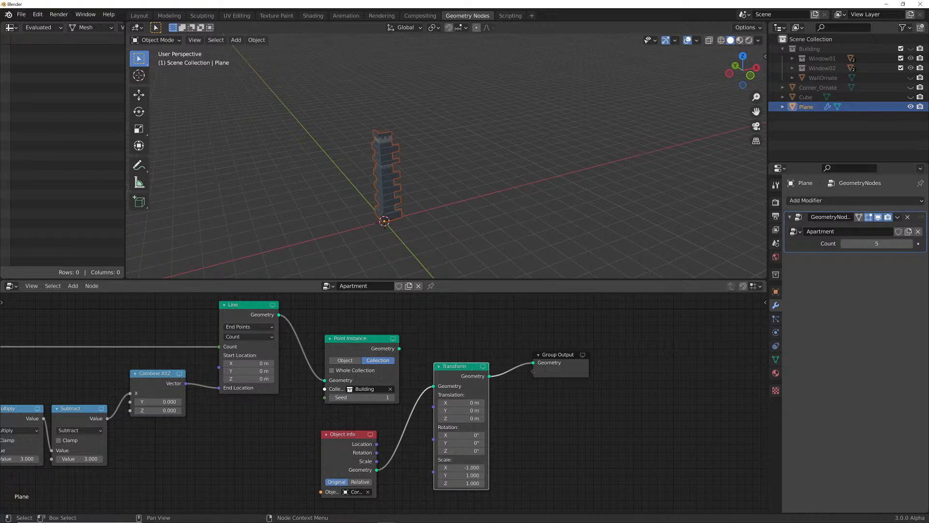
{"action": "left_click", "coordinate": [460, 403]}
{"action": "type", "text": "-.5"}
{"action": "key", "text": "Return"}
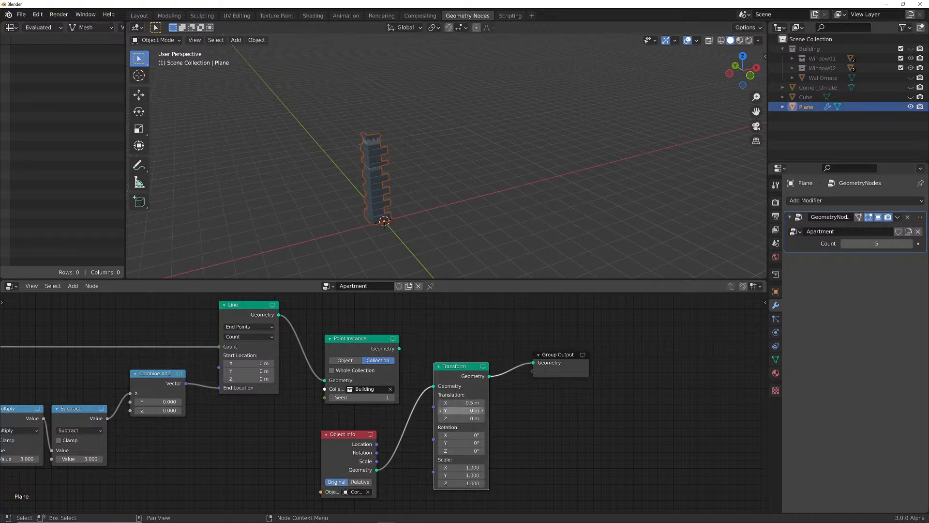
Move the Transform node down beside Object Info and add a Join Geometry node before Group Output
{"action": "key", "text": "g"}
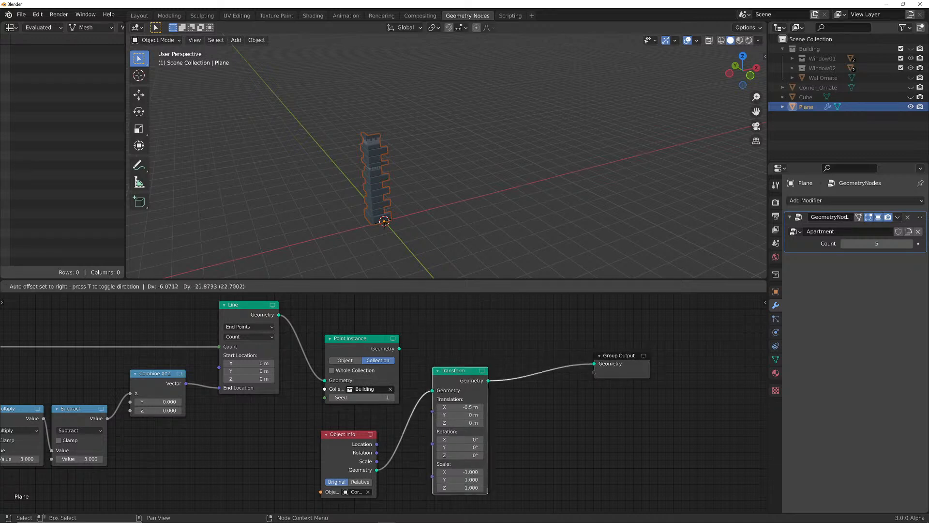
{"action": "left_click", "coordinate": [449, 447]}
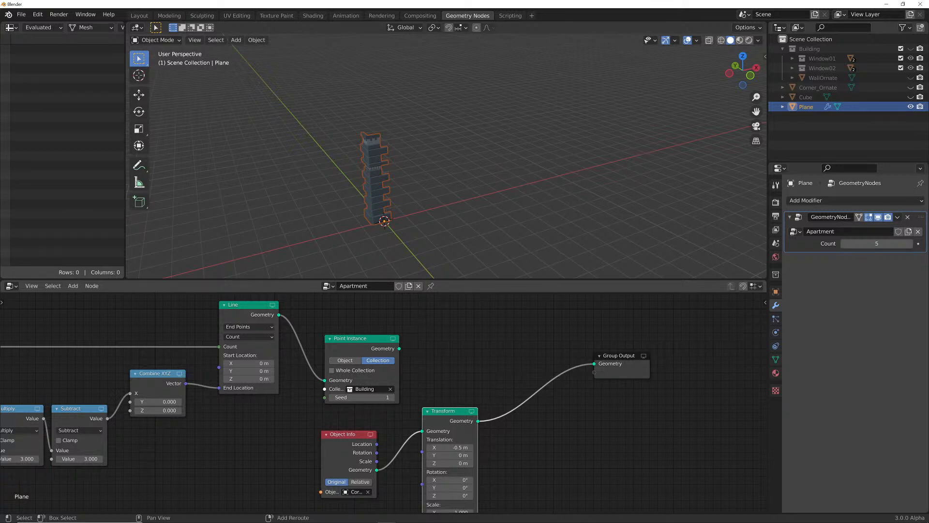
{"action": "key", "text": "shift+a"}
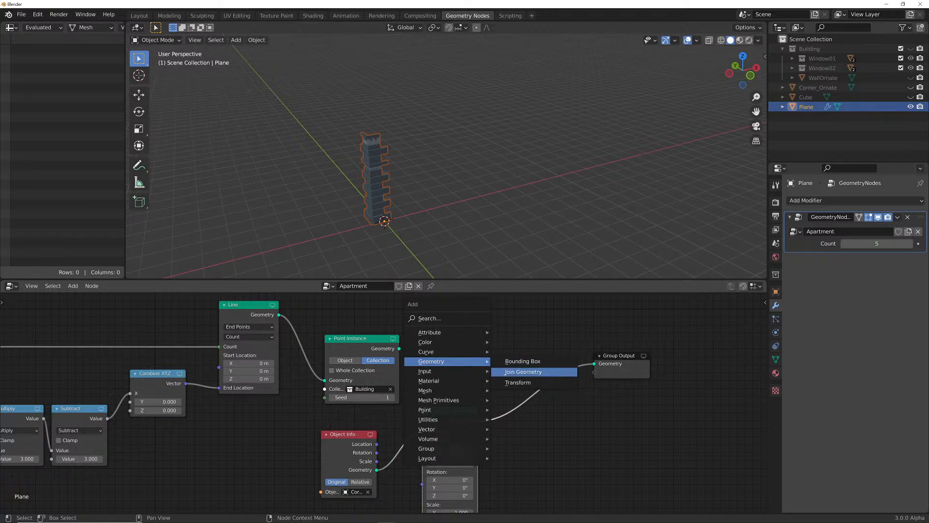
{"action": "left_click", "coordinate": [523, 371]}
{"action": "key", "text": "Return"}
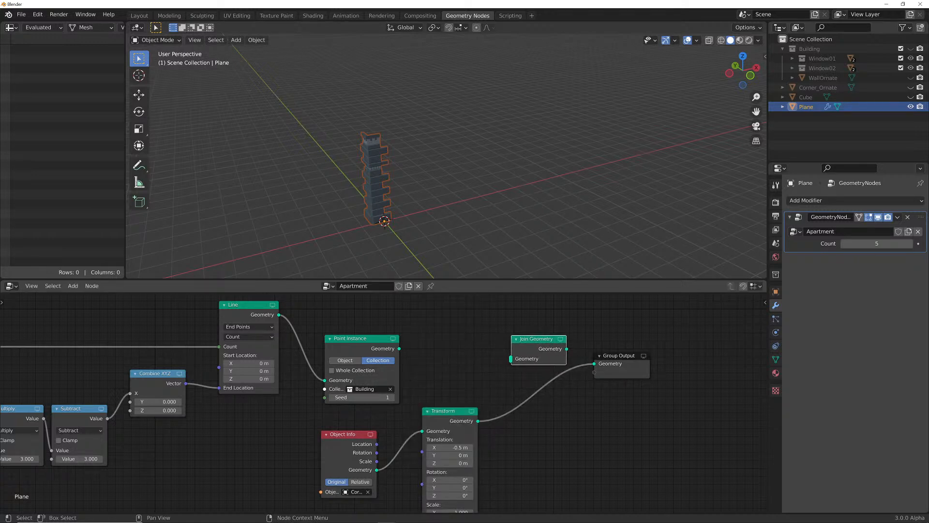
Connect the Point Instance and Transform geometry into Join Geometry, and its output into Group Output
{"action": "scroll", "coordinate": [378, 403], "scroll_direction": "up", "scroll_amount": 1}
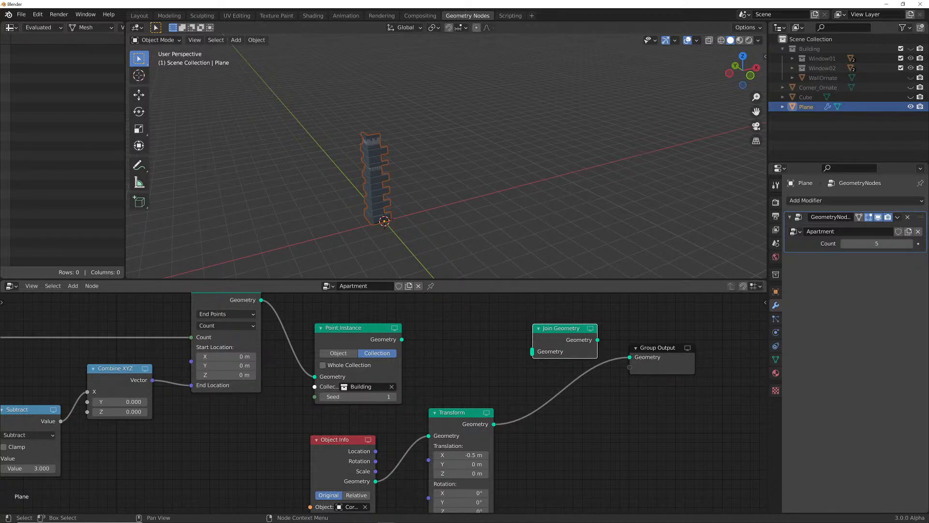
{"action": "left_click_drag", "start_coordinate": [402, 340], "coordinate": [533, 351]}
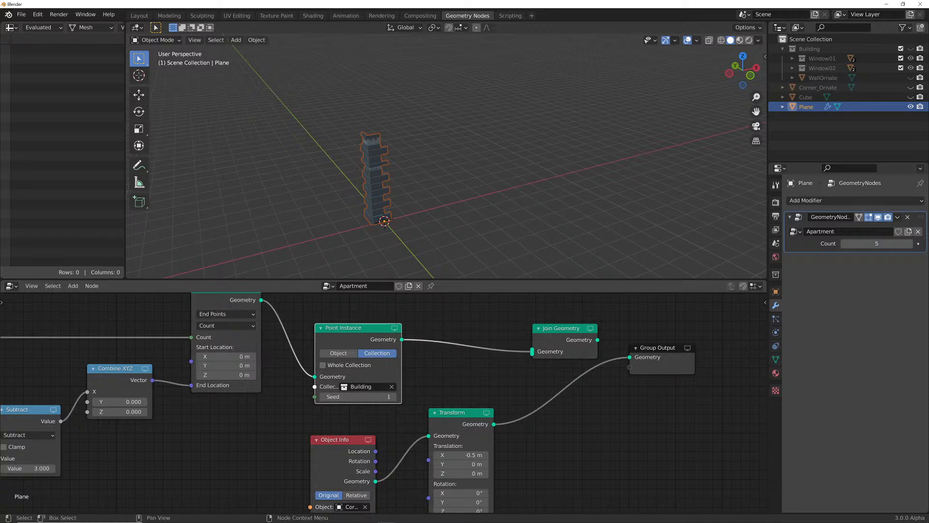
{"action": "left_click_drag", "start_coordinate": [493, 424], "coordinate": [533, 351]}
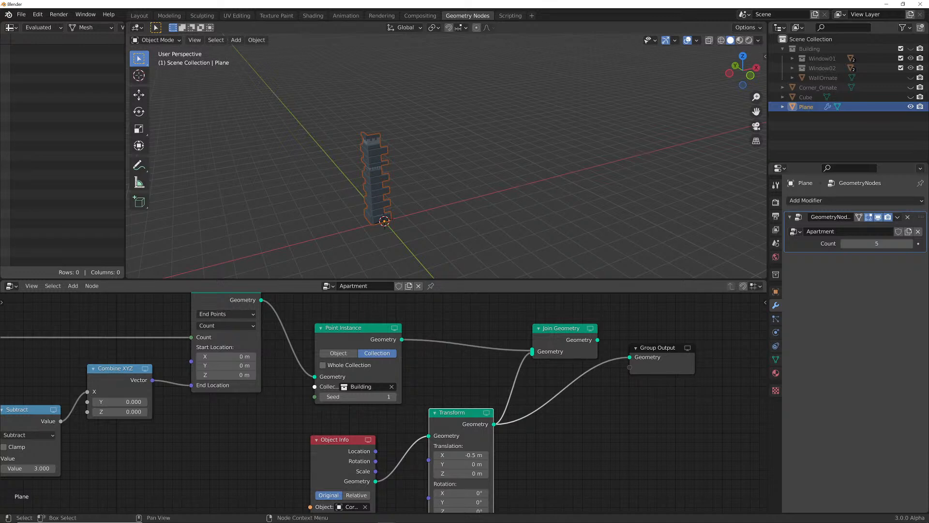
{"action": "left_click_drag", "start_coordinate": [598, 340], "coordinate": [630, 357]}
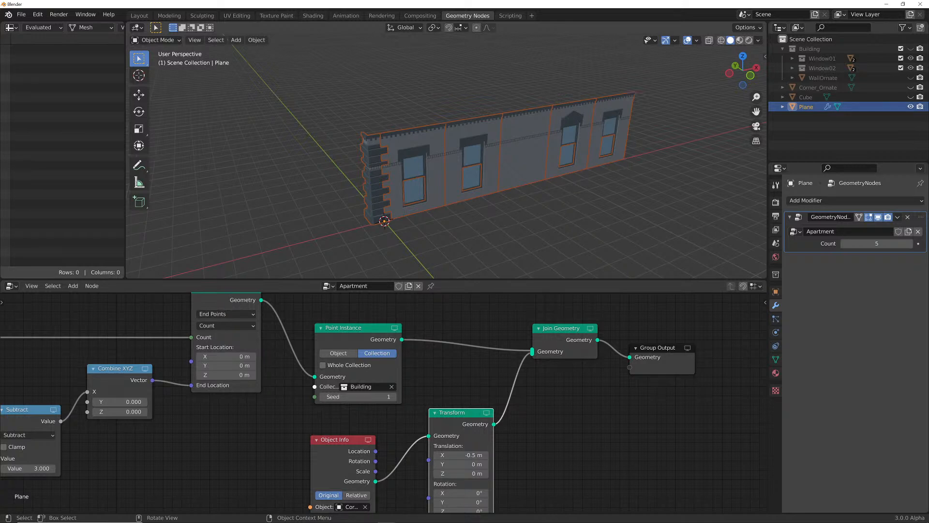
Tidy the node tree by slightly repositioning the Join Geometry and Object Info nodes
{"action": "left_click_drag", "start_coordinate": [563, 339], "coordinate": [583, 336]}
{"action": "scroll", "coordinate": [309, 350], "scroll_direction": "down", "scroll_amount": 3}
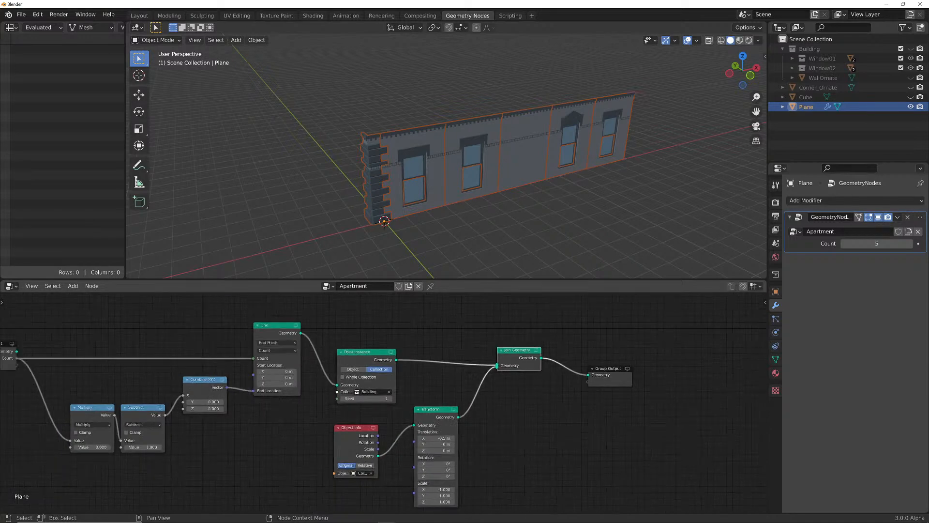
{"action": "left_click_drag", "start_coordinate": [329, 406], "coordinate": [333, 406]}
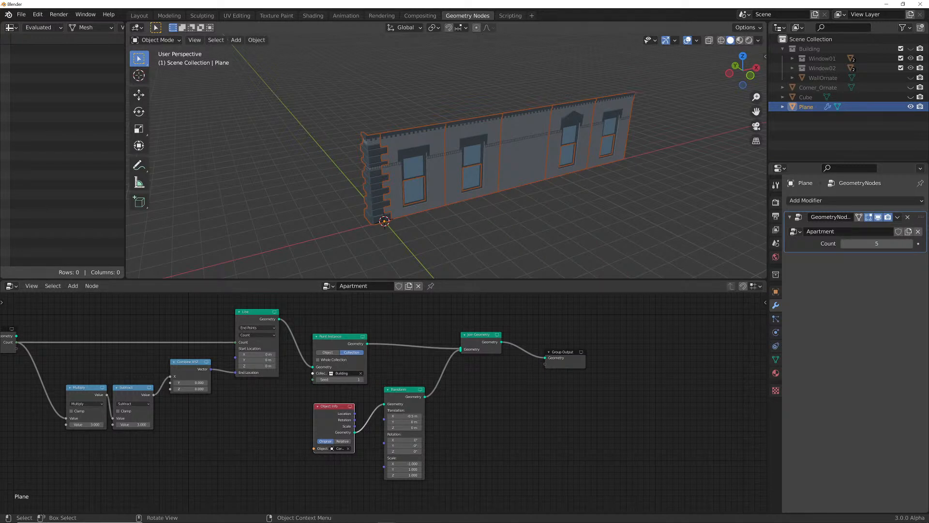
Examine the corner's ETK_LINE, Point Instance and Transform nodes in the finished building's window, and return to the wall project
{"action": "mouse_move", "coordinate": [387, 516]}
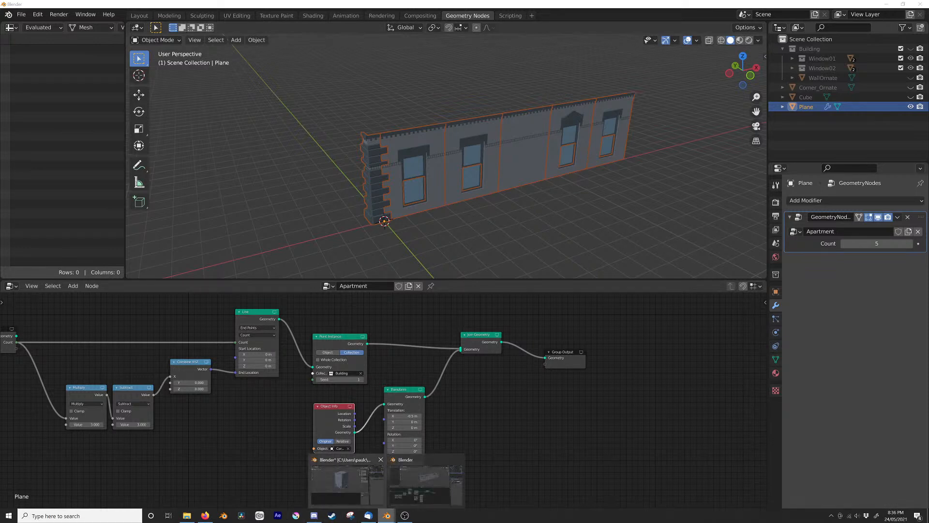
{"action": "left_click", "coordinate": [346, 479]}
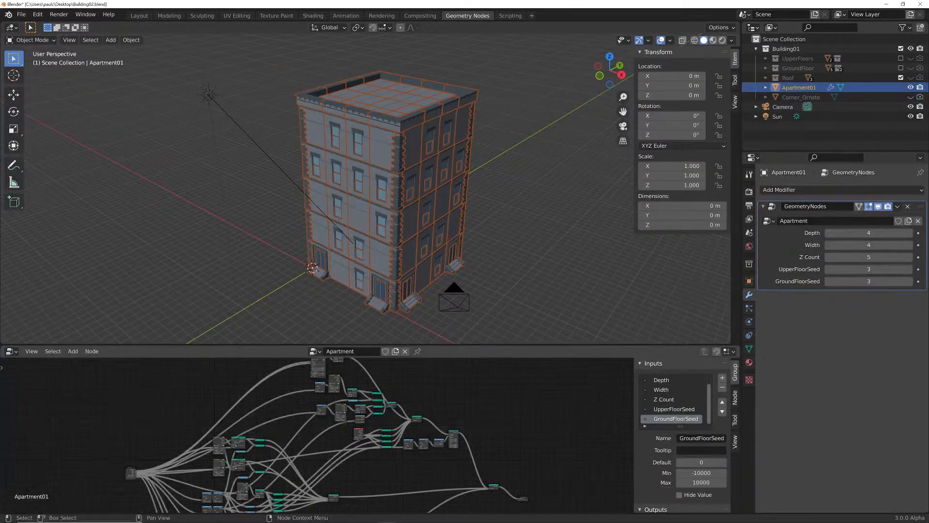
{"action": "scroll", "coordinate": [385, 442], "scroll_direction": "up", "scroll_amount": 4}
{"action": "scroll", "coordinate": [317, 436], "scroll_direction": "up", "scroll_amount": 4}
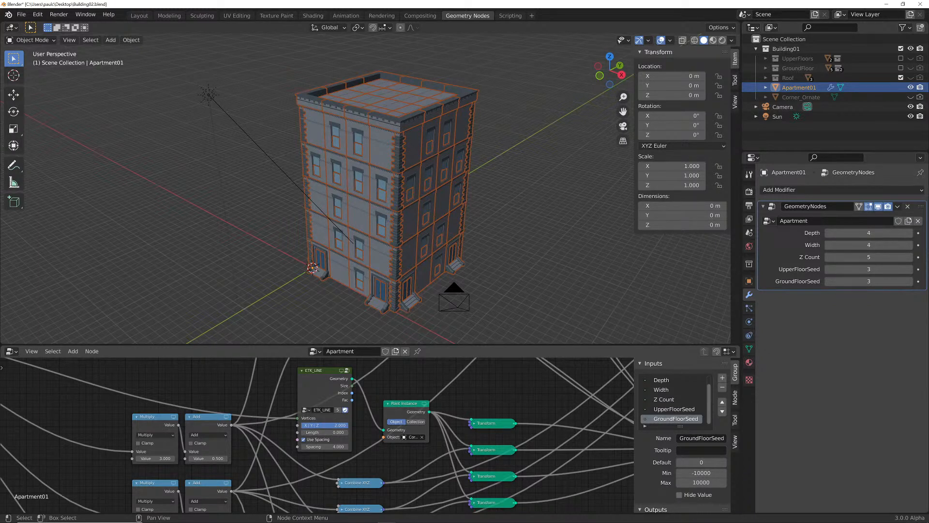
{"action": "key", "text": "h"}
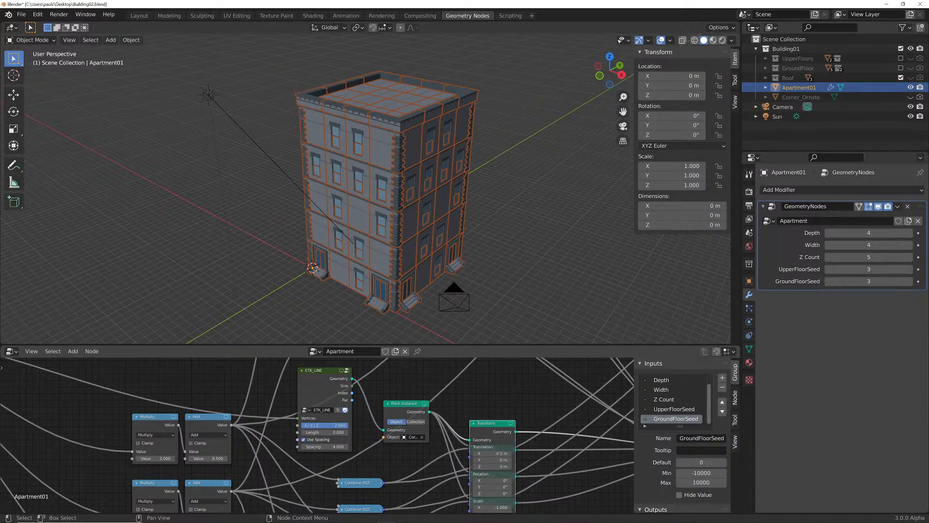
{"action": "key", "text": "h"}
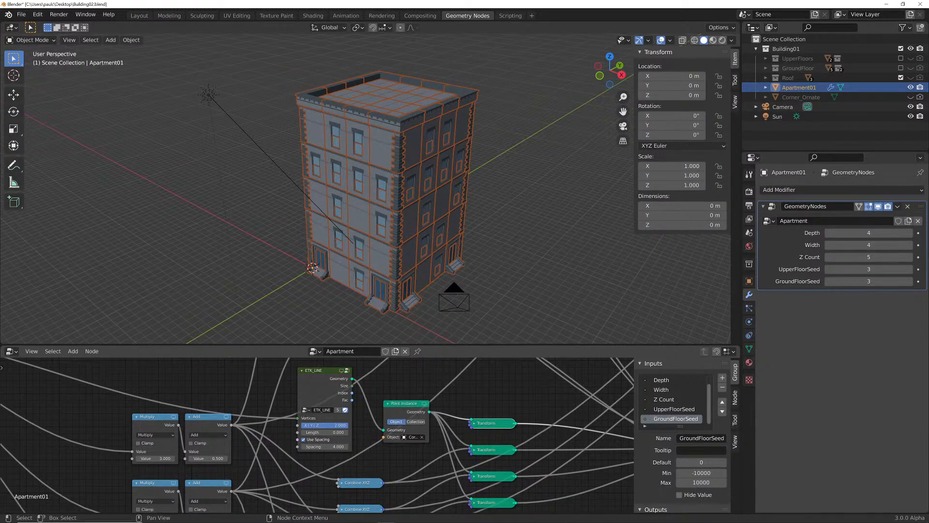
{"action": "left_click", "coordinate": [386, 515]}
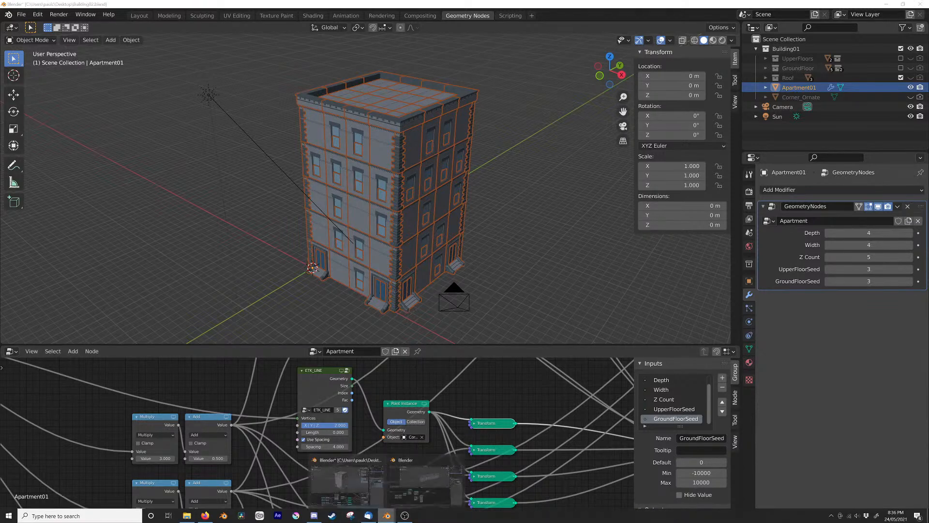
{"action": "left_click", "coordinate": [426, 481]}
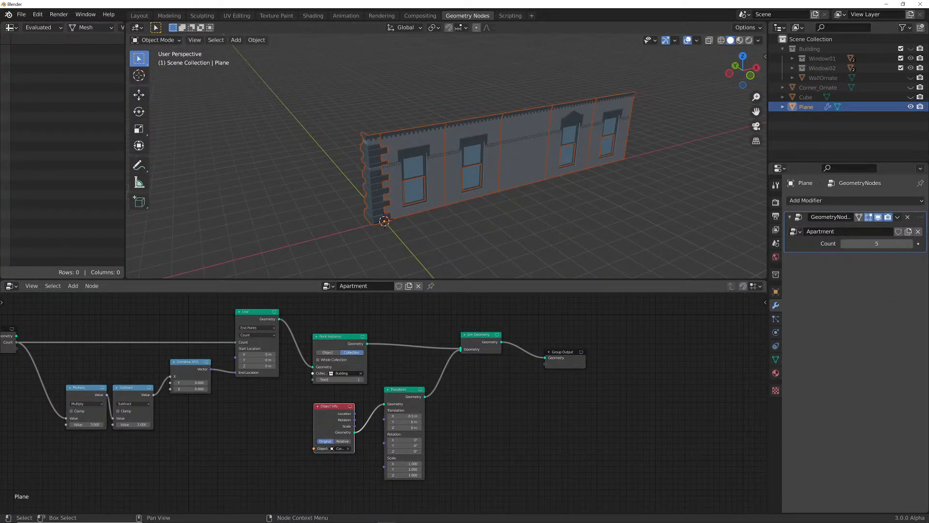
{"action": "scroll", "coordinate": [389, 401], "scroll_direction": "up", "scroll_amount": 2}
{"action": "middle_click_drag", "start_coordinate": [389, 401], "coordinate": [439, 397]}
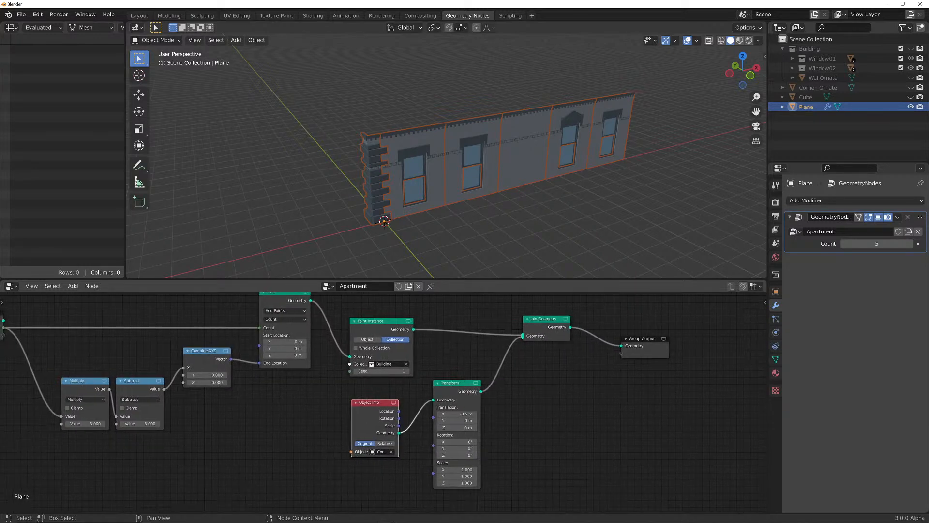
Set the Building Point Instance's seed to 0 and place a duplicate below it, switched to Object mode with Corner_Ornate
{"action": "left_click", "coordinate": [355, 371]}
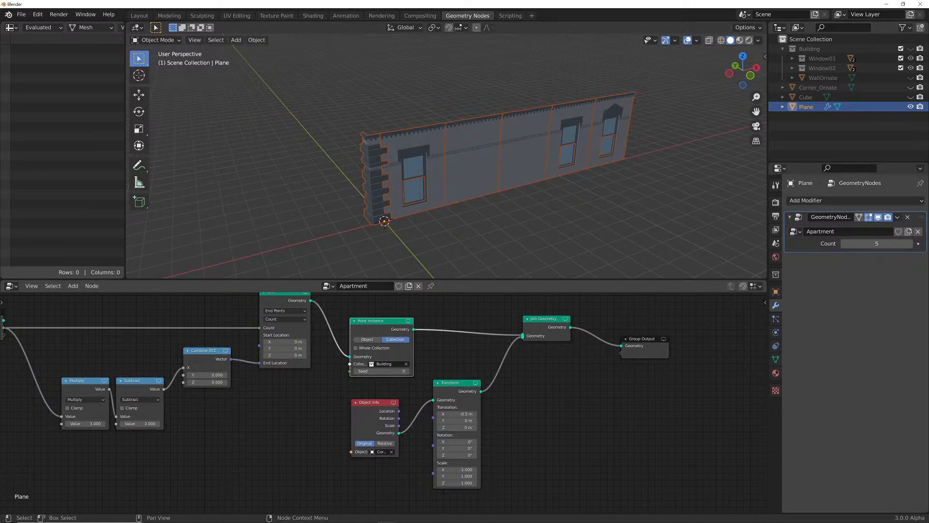
{"action": "key", "text": "shift+d"}
{"action": "left_click", "coordinate": [261, 478]}
{"action": "left_click", "coordinate": [271, 445]}
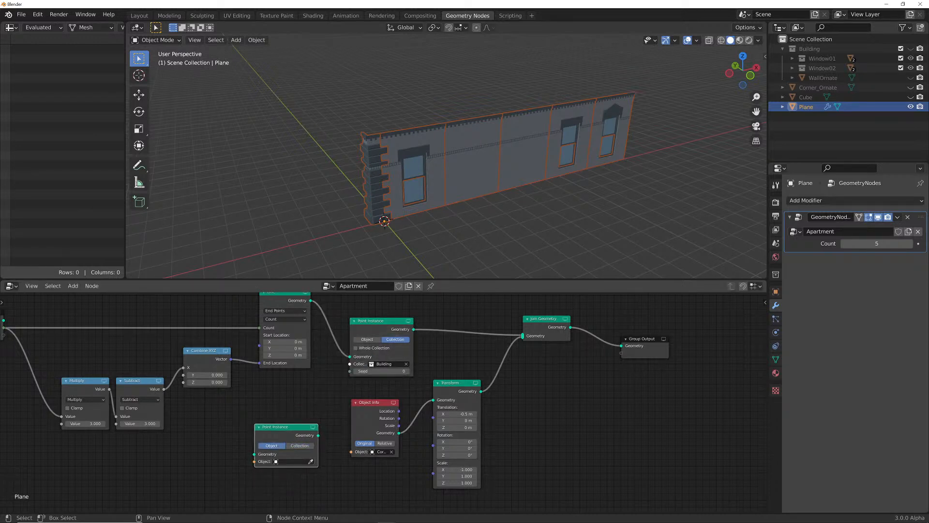
{"action": "left_click", "coordinate": [291, 461]}
{"action": "left_click", "coordinate": [289, 391]}
{"action": "scroll", "coordinate": [386, 476], "scroll_direction": "up", "scroll_amount": 2}
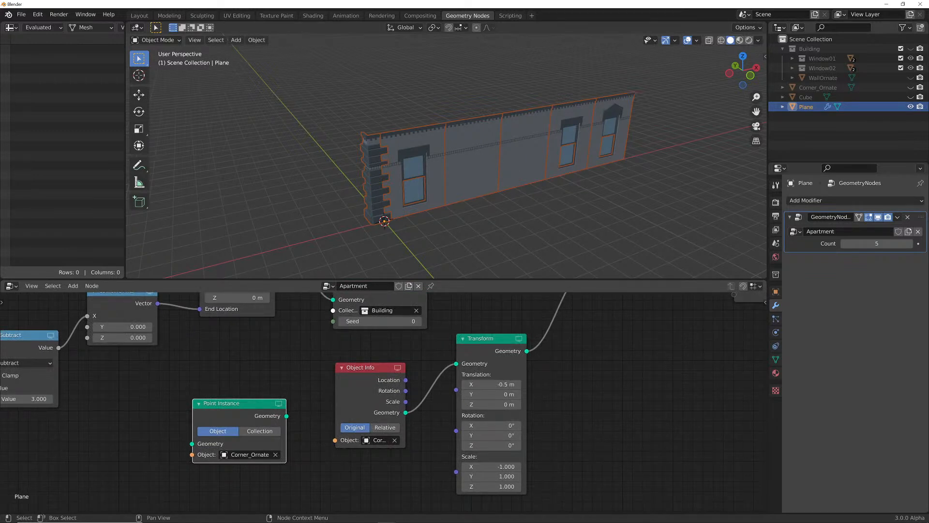
Feed the Corner_Ornate Point Instance into Transform and put it in place of the deleted Object Info node
{"action": "left_click_drag", "start_coordinate": [287, 416], "coordinate": [456, 363]}
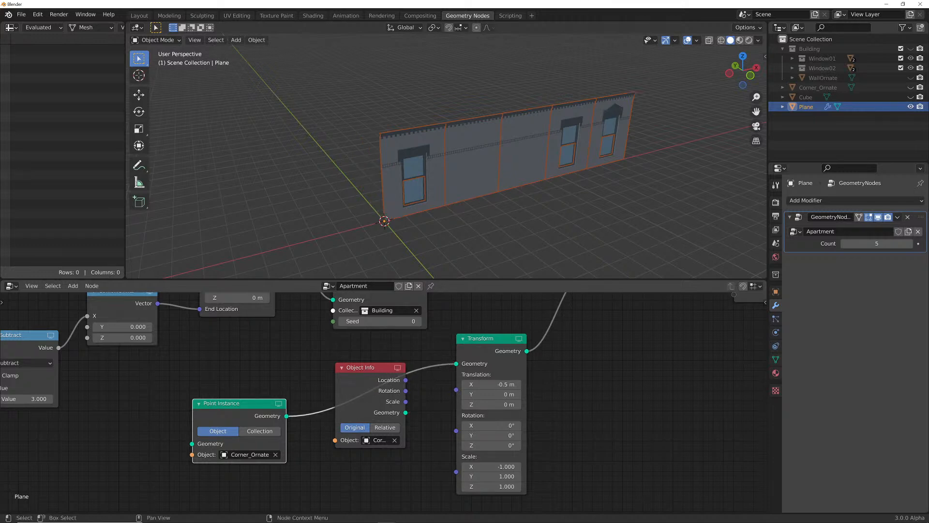
{"action": "key", "text": "x"}
{"action": "left_click_drag", "start_coordinate": [227, 403], "coordinate": [359, 367]}
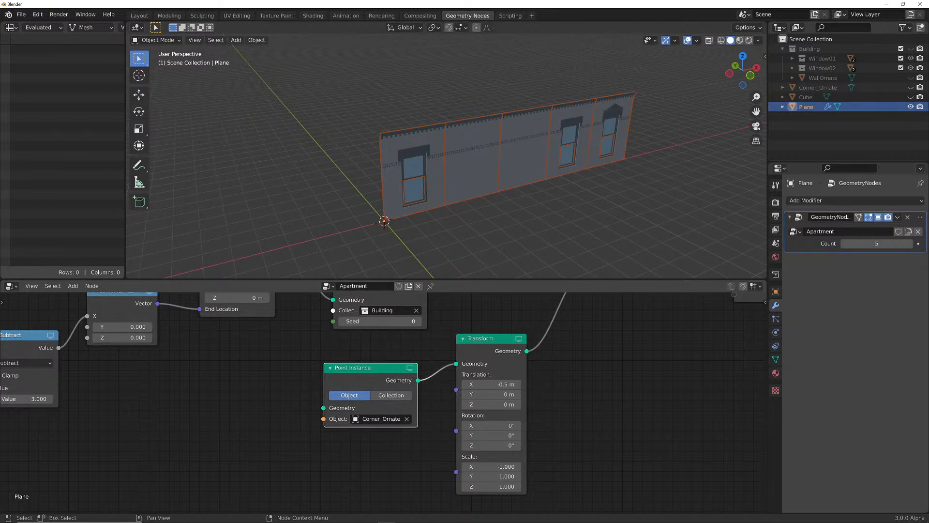
{"action": "scroll", "coordinate": [383, 401], "scroll_direction": "down", "scroll_amount": 5}
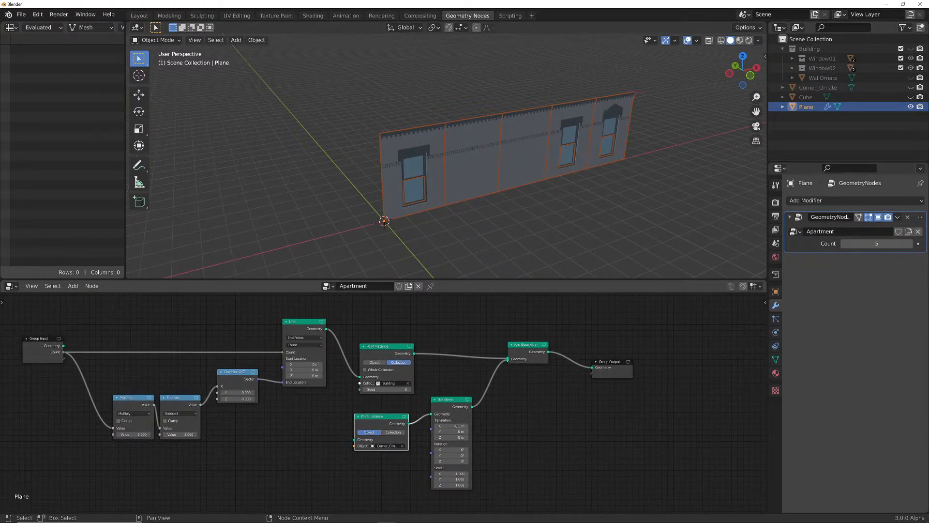
{"action": "left_click_drag", "start_coordinate": [326, 329], "coordinate": [329, 440]}
Examine the expanded corner Transform and the Object Info branch in the finished building's node tree
{"action": "mouse_move", "coordinate": [346, 521]}
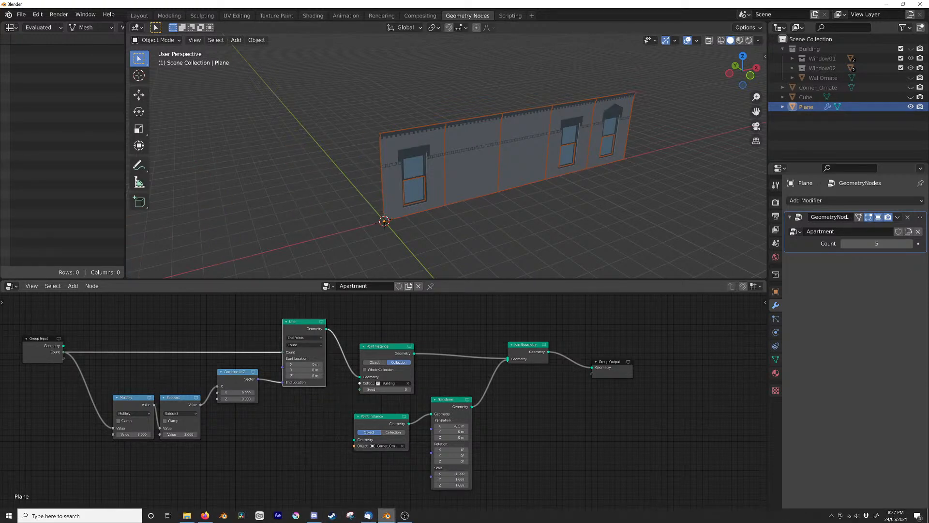
{"action": "left_click", "coordinate": [438, 482]}
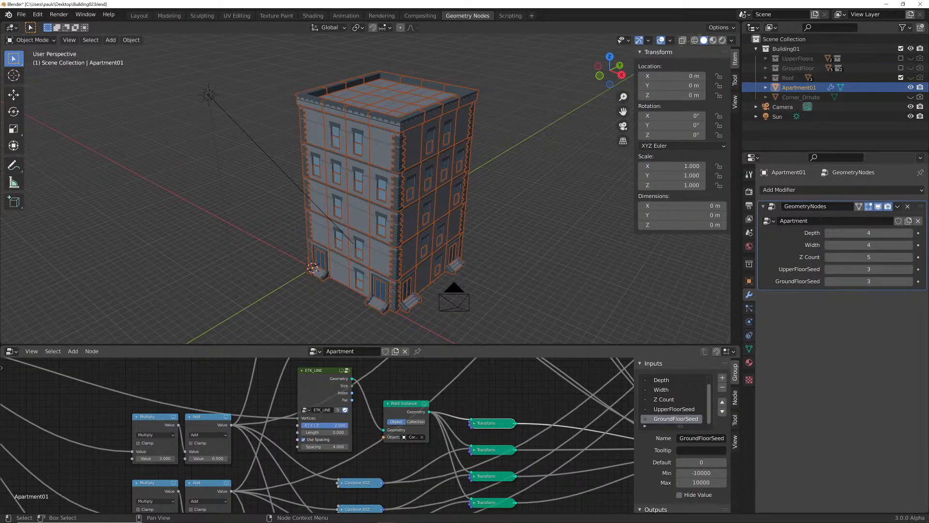
{"action": "mouse_move", "coordinate": [429, 419]}
{"action": "left_mouse_down"}
{"action": "mouse_move", "coordinate": [453, 419]}
{"action": "mouse_move", "coordinate": [417, 419]}
{"action": "mouse_move", "coordinate": [425, 419]}
{"action": "left_mouse_up"}
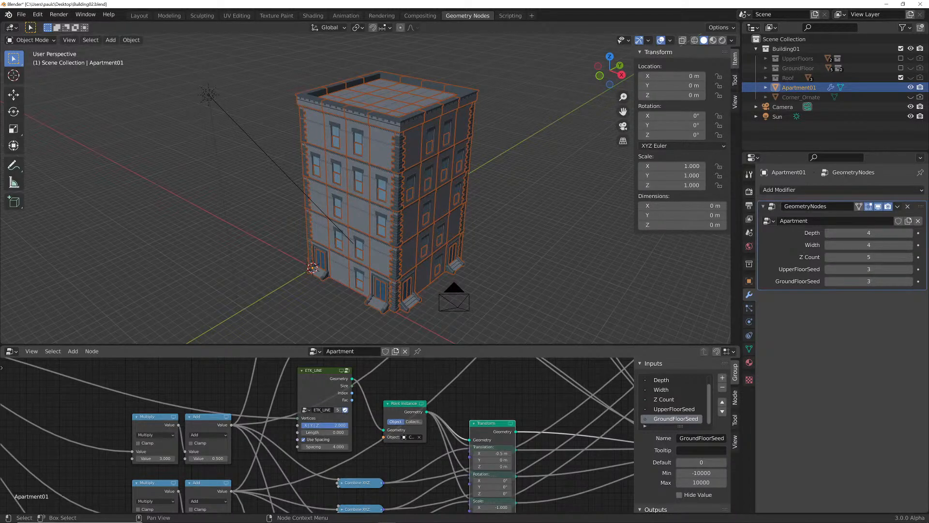
{"action": "scroll", "coordinate": [426, 420], "scroll_direction": "down", "scroll_amount": 4}
{"action": "middle_click_drag", "start_coordinate": [425, 419], "coordinate": [316, 434]}
{"action": "scroll", "coordinate": [450, 427], "scroll_direction": "down", "scroll_amount": 3}
{"action": "scroll", "coordinate": [317, 433], "scroll_direction": "up", "scroll_amount": 9}
{"action": "scroll", "coordinate": [317, 434], "scroll_direction": "down", "scroll_amount": 6}
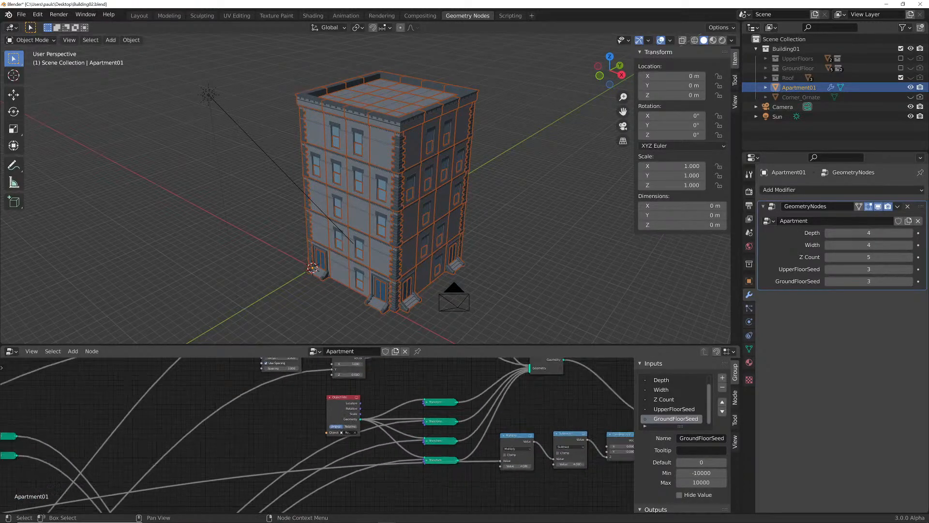
{"action": "middle_click_drag", "start_coordinate": [316, 434], "coordinate": [459, 424]}
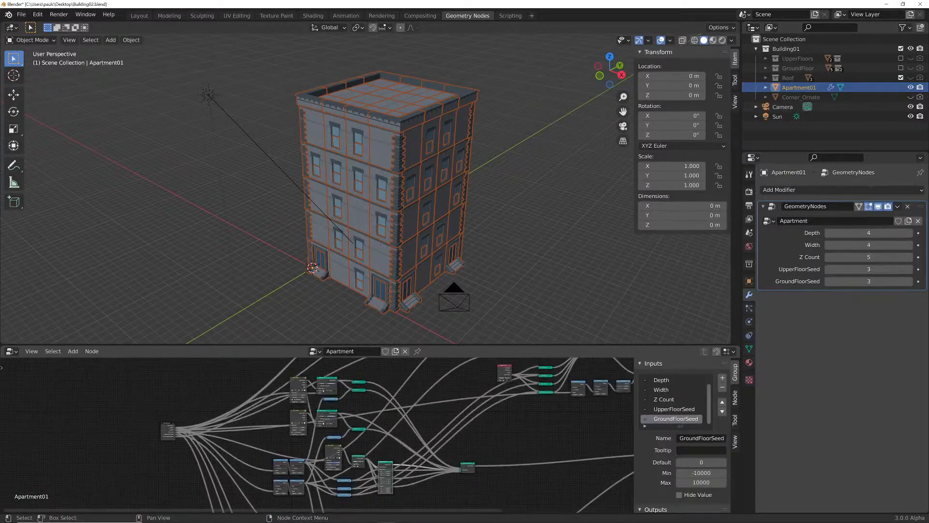
{"action": "scroll", "coordinate": [317, 430], "scroll_direction": "up", "scroll_amount": 4}
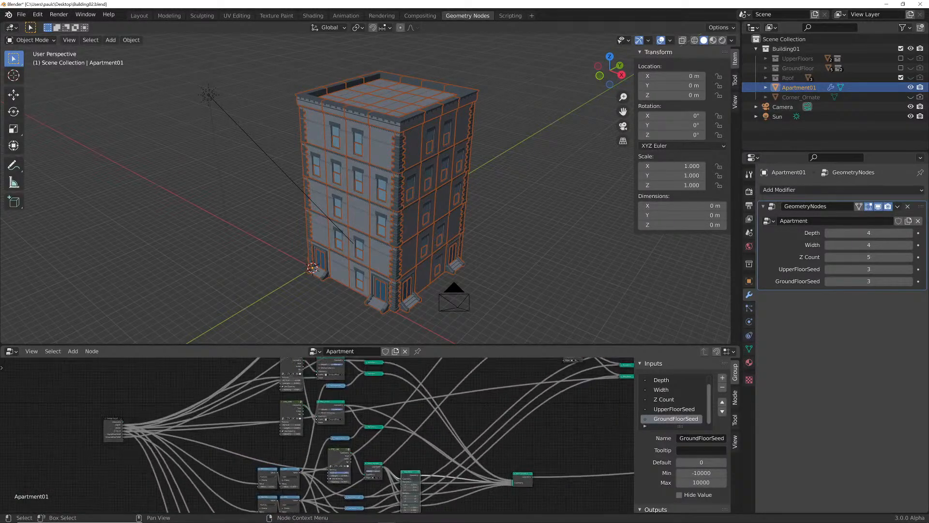
Examine the four Transform nodes fed by the corner's Point Instance in the finished building, and return to the wall project
{"action": "middle_click_drag", "start_coordinate": [334, 455], "coordinate": [330, 365]}
{"action": "scroll", "coordinate": [334, 455], "scroll_direction": "up", "scroll_amount": 1}
{"action": "middle_click_drag", "start_coordinate": [334, 455], "coordinate": [310, 401]}
{"action": "scroll", "coordinate": [310, 402], "scroll_direction": "up", "scroll_amount": 1}
{"action": "scroll", "coordinate": [319, 438], "scroll_direction": "up", "scroll_amount": 1}
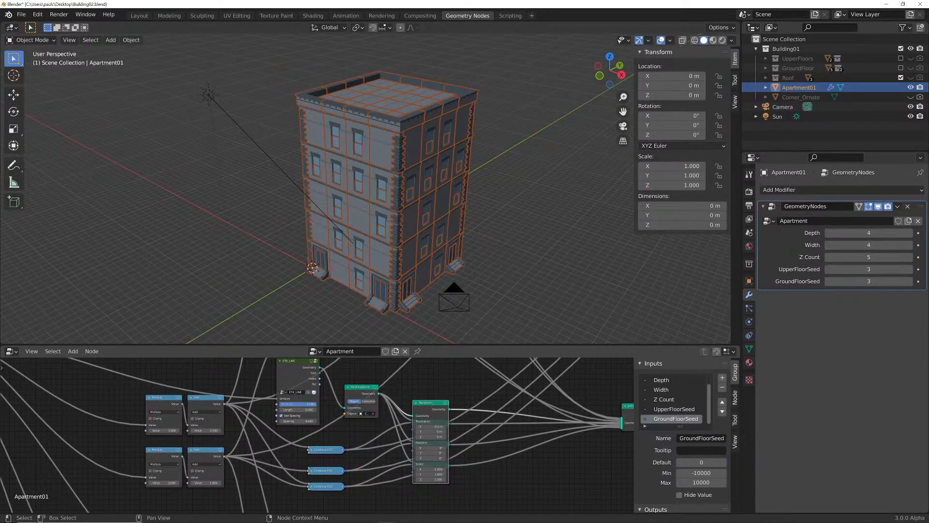
{"action": "key", "text": "h"}
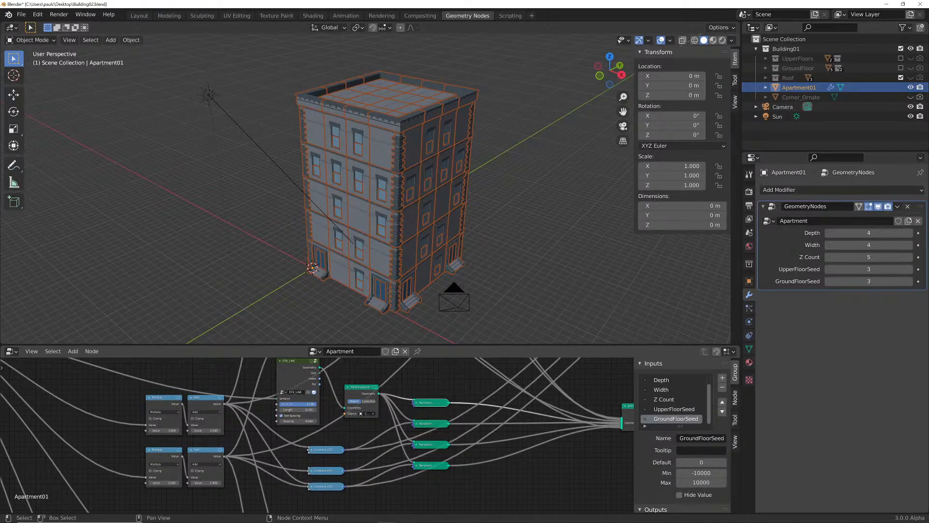
{"action": "scroll", "coordinate": [317, 435], "scroll_direction": "up", "scroll_amount": 2}
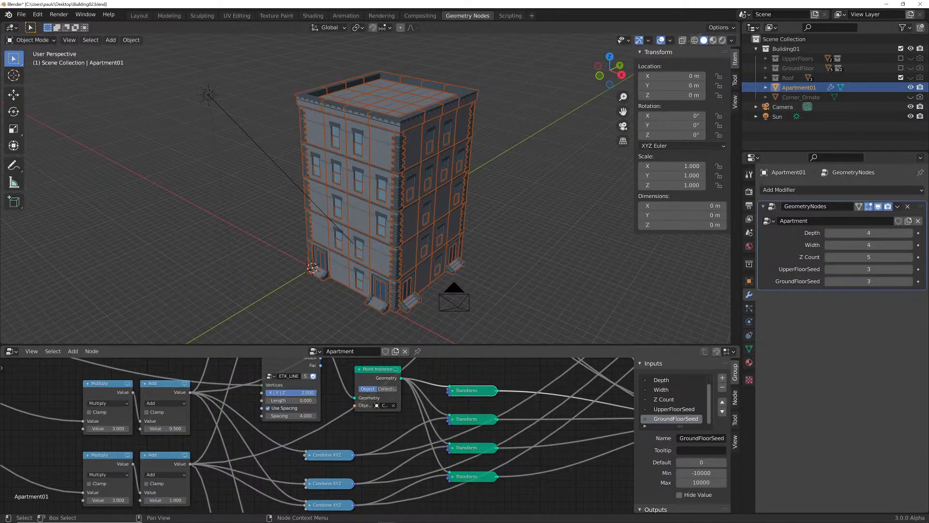
{"action": "left_click", "coordinate": [416, 402]}
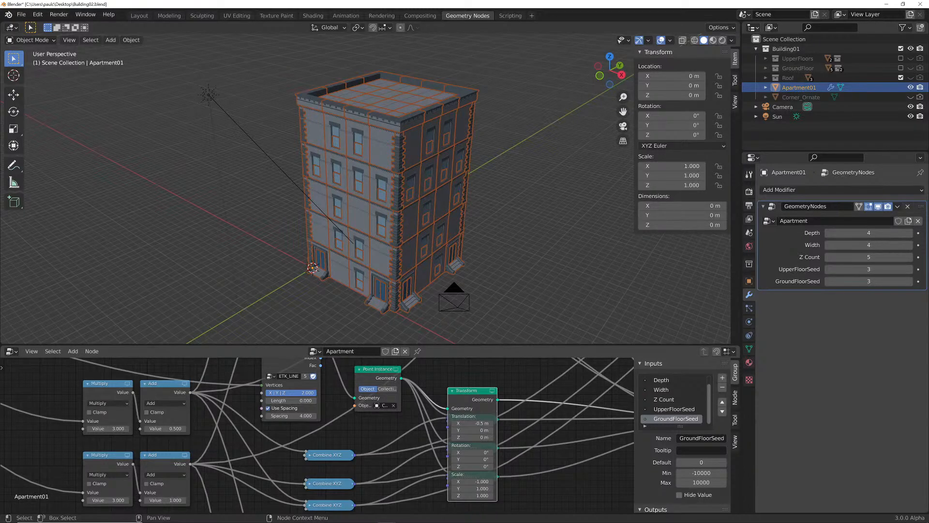
{"action": "key", "text": "h"}
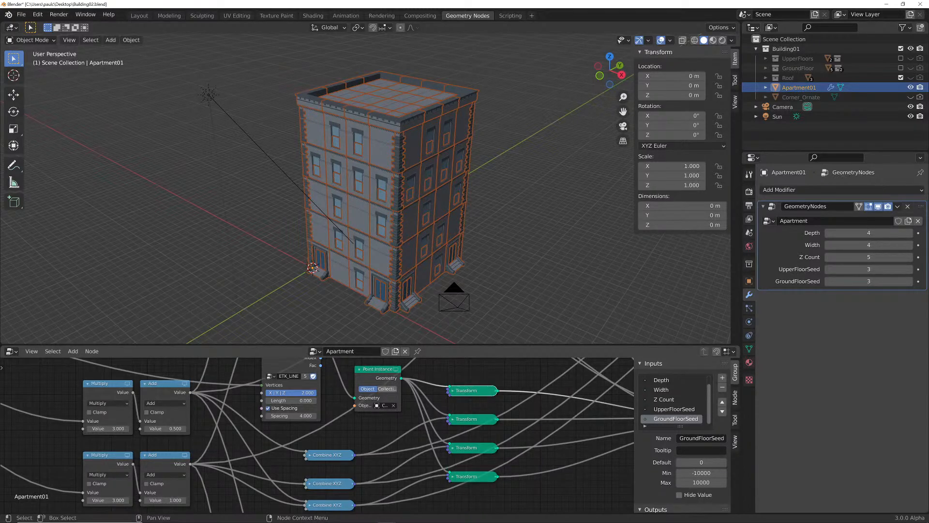
{"action": "scroll", "coordinate": [310, 416], "scroll_direction": "down", "scroll_amount": 2}
{"action": "middle_click_drag", "start_coordinate": [309, 417], "coordinate": [340, 457]}
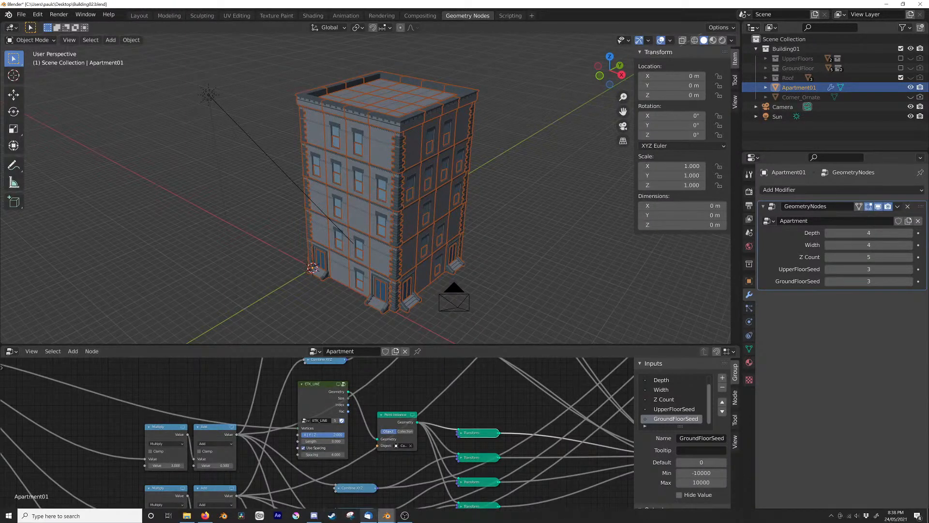
{"action": "mouse_move", "coordinate": [386, 515]}
{"action": "left_click", "coordinate": [426, 479]}
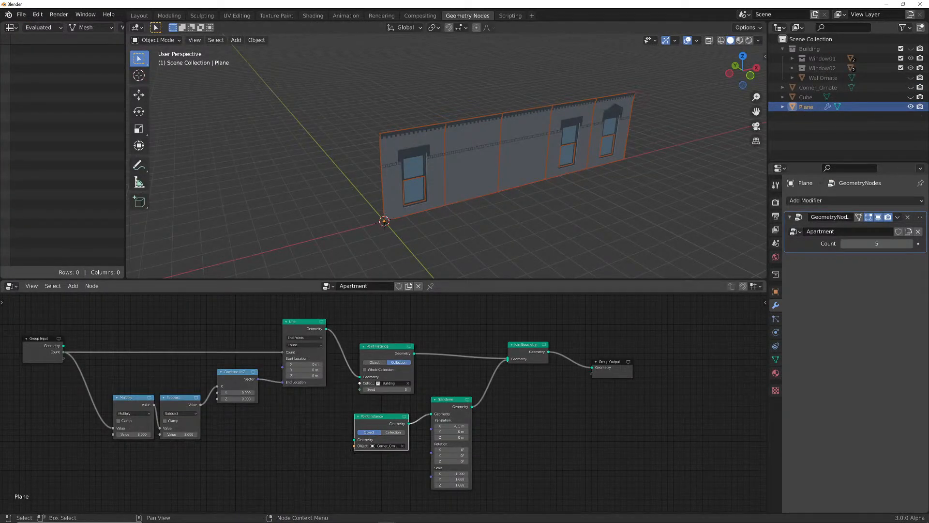
Move the corner Point Instance down, add an Object Info node set to Corner_Ornate, and connect its geometry to Transform
{"action": "left_click_drag", "start_coordinate": [382, 416], "coordinate": [381, 480]}
{"action": "key", "text": "shift+a"}
{"action": "mouse_move", "coordinate": [301, 445]}
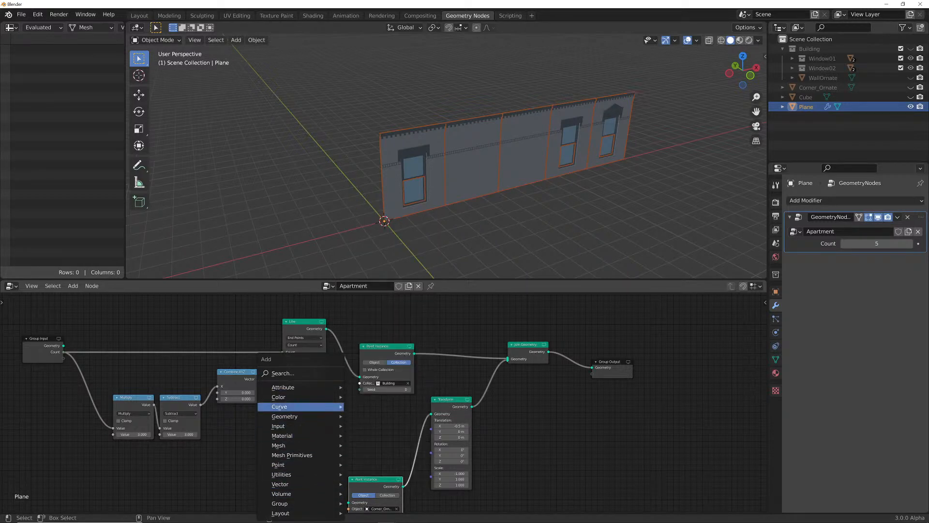
{"action": "mouse_move", "coordinate": [290, 426]}
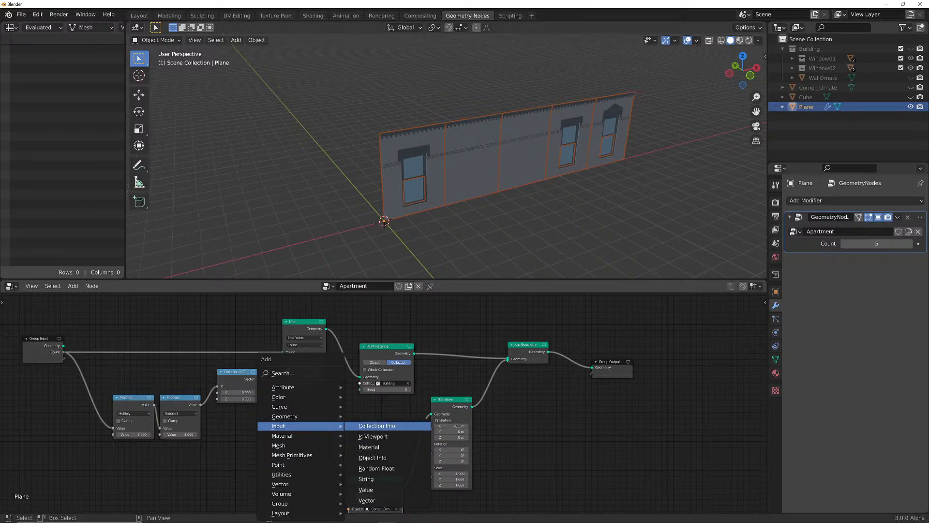
{"action": "left_click", "coordinate": [373, 457]}
{"action": "left_click", "coordinate": [308, 434]}
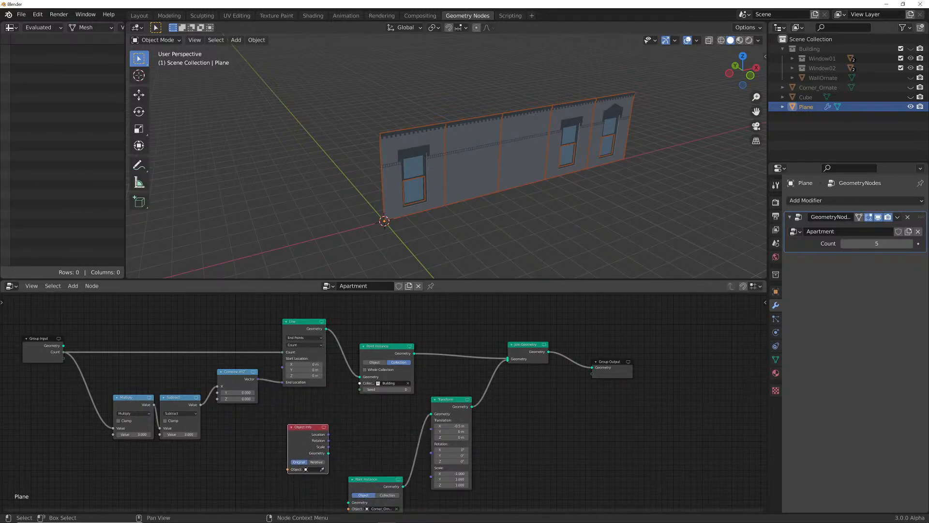
{"action": "left_click", "coordinate": [312, 469]}
{"action": "left_click", "coordinate": [334, 414]}
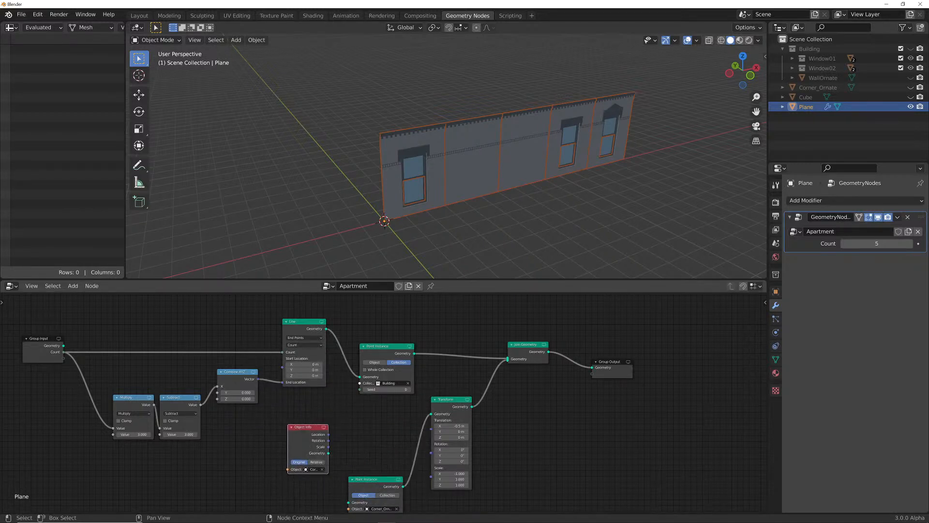
{"action": "left_click_drag", "start_coordinate": [329, 452], "coordinate": [430, 414]}
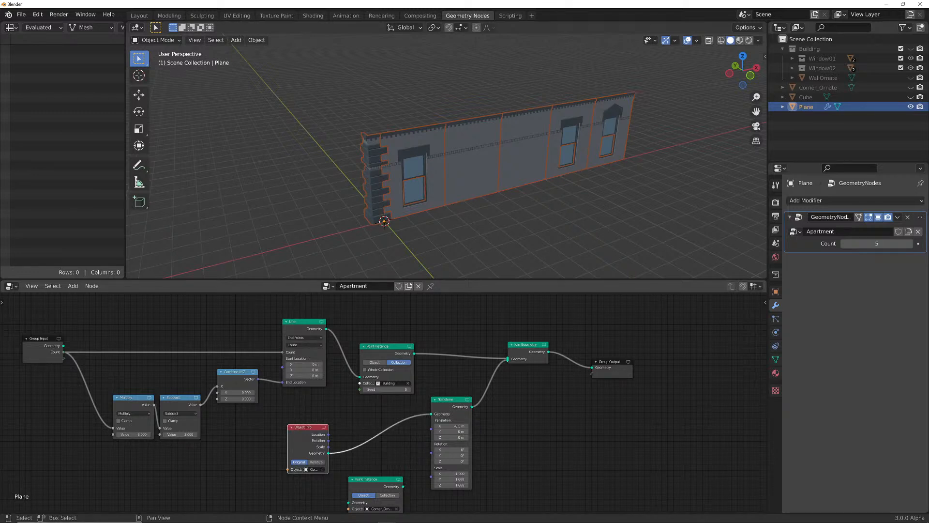
Tidy the node tree by placing Object Info beside Transform, the corner Point Instance below it, and Combine XYZ slightly lower
{"action": "middle_click_drag", "start_coordinate": [382, 460], "coordinate": [380, 398]}
{"action": "left_click_drag", "start_coordinate": [369, 418], "coordinate": [386, 457]}
{"action": "left_click_drag", "start_coordinate": [315, 387], "coordinate": [403, 363]}
{"action": "middle_click_drag", "start_coordinate": [403, 364], "coordinate": [425, 390]}
{"action": "scroll", "coordinate": [407, 426], "scroll_direction": "down", "scroll_amount": 2}
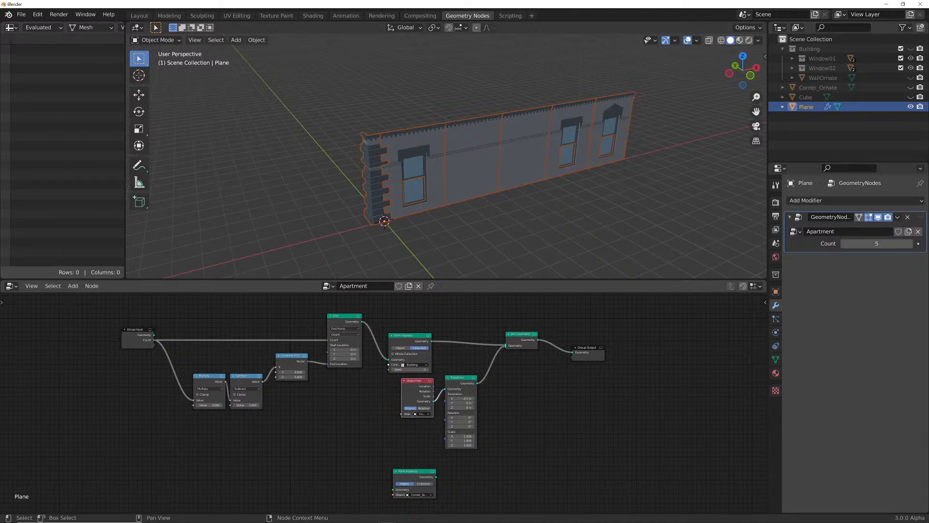
{"action": "left_click_drag", "start_coordinate": [290, 356], "coordinate": [291, 371]}
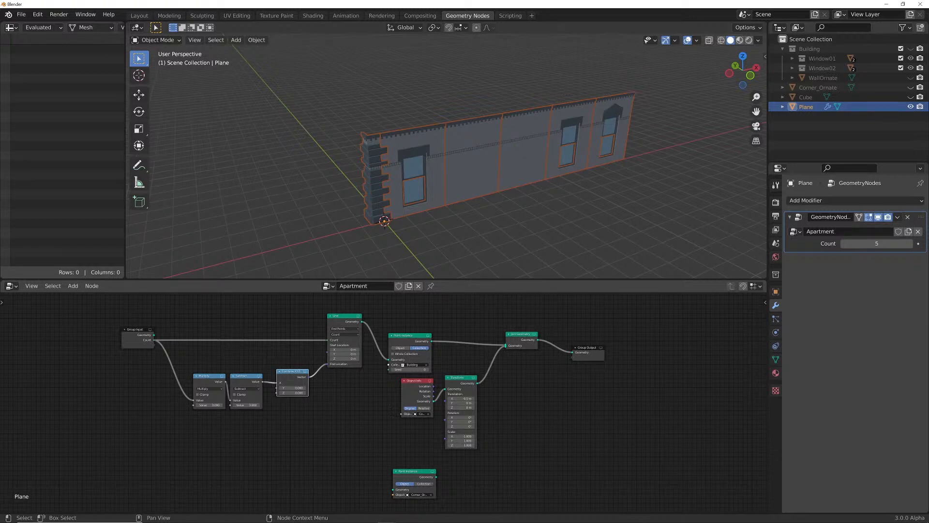
{"action": "scroll", "coordinate": [387, 402], "scroll_direction": "up", "scroll_amount": 1}
{"action": "left_click_drag", "start_coordinate": [417, 483], "coordinate": [415, 462]}
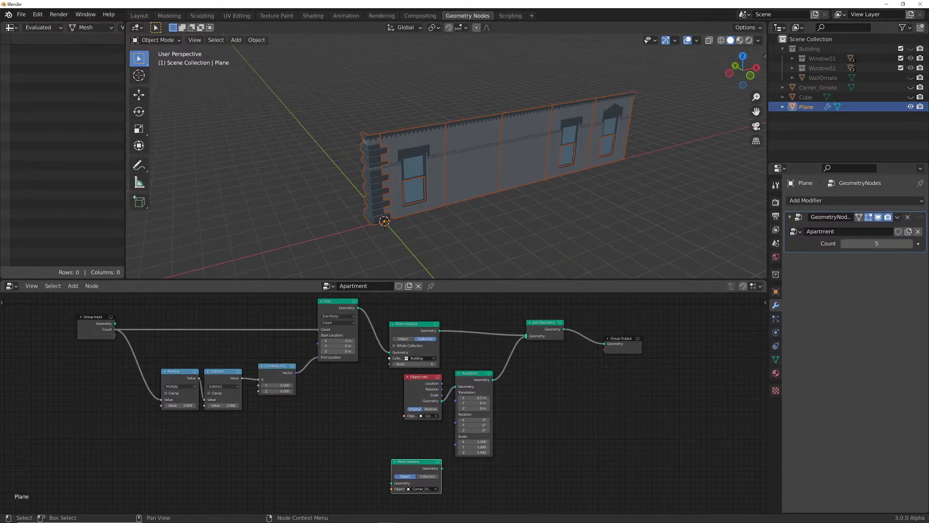
Duplicate the Transform node to its right and connect the Corner_Ornate Point Instance's geometry into the copy
{"action": "left_click", "coordinate": [474, 373]}
{"action": "key", "text": "shift+d"}
{"action": "left_click", "coordinate": [541, 426]}
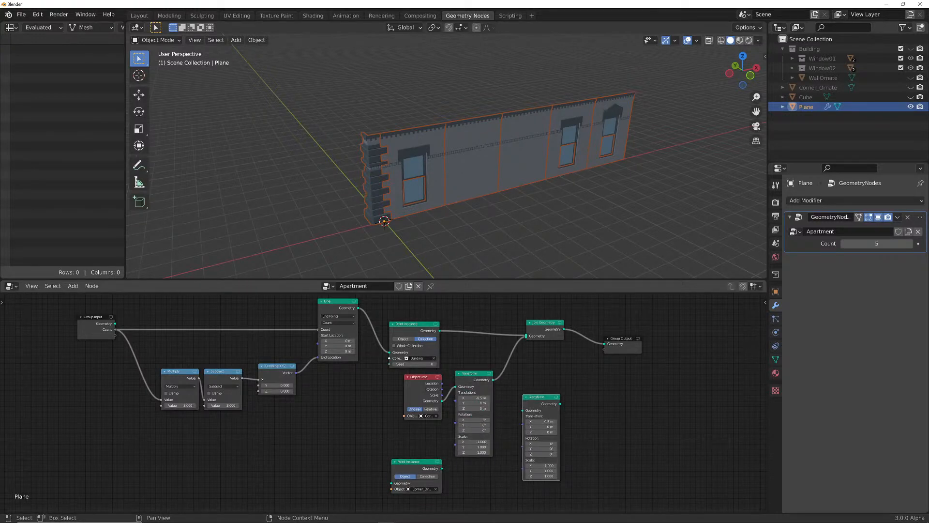
{"action": "left_click_drag", "start_coordinate": [444, 467], "coordinate": [523, 410]}
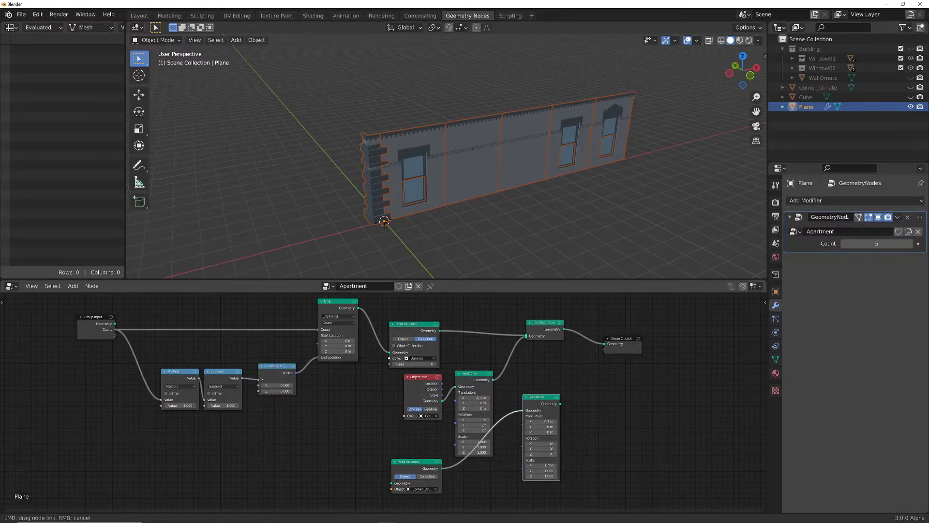
Space out the output nodes and replace the original Transform's link into Join Geometry with one from the duplicate Transform
{"action": "left_click_drag", "start_coordinate": [623, 339], "coordinate": [667, 358]}
{"action": "left_click_drag", "start_coordinate": [544, 323], "coordinate": [592, 333]}
{"action": "left_click_drag", "start_coordinate": [560, 403], "coordinate": [575, 346]}
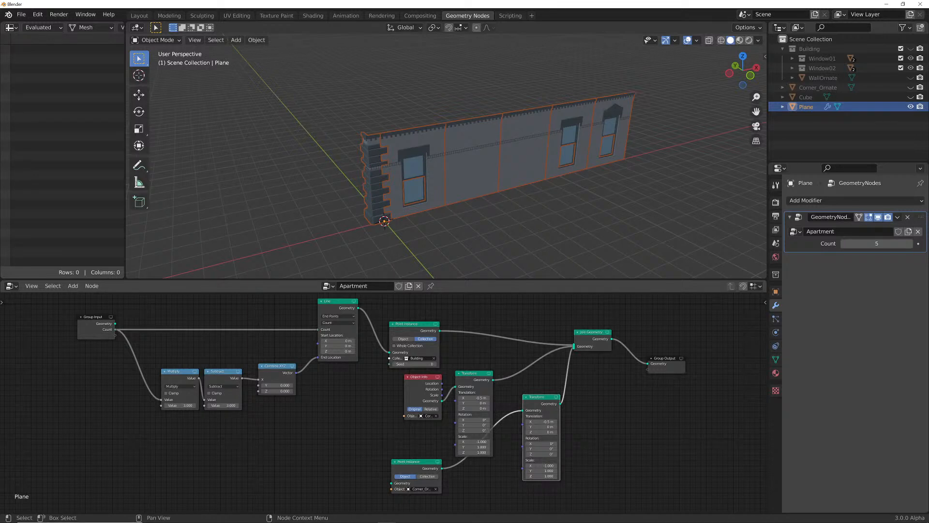
{"action": "right_click_drag", "start_coordinate": [526, 351], "coordinate": [538, 375], "text": "ctrl"}
{"action": "left_click_drag", "start_coordinate": [414, 464], "coordinate": [459, 471]}
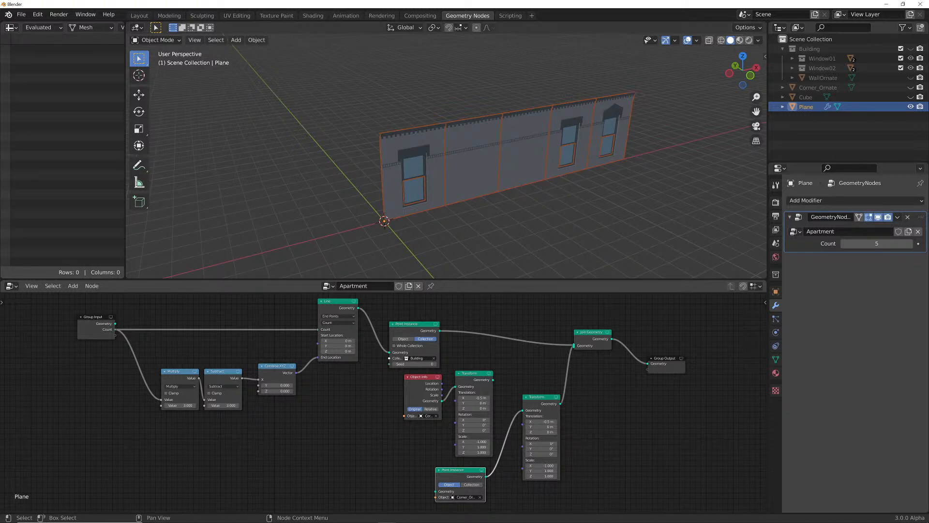
Duplicate the Combine XYZ node, connect its vector to the new Transform's translation, and feed the Subtract value into its X
{"action": "left_click", "coordinate": [275, 372]}
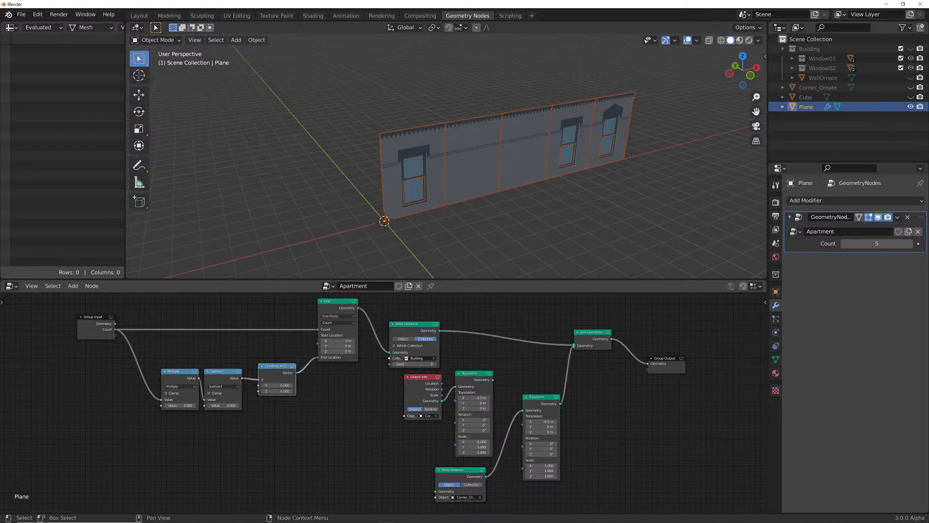
{"action": "key", "text": "shift+d"}
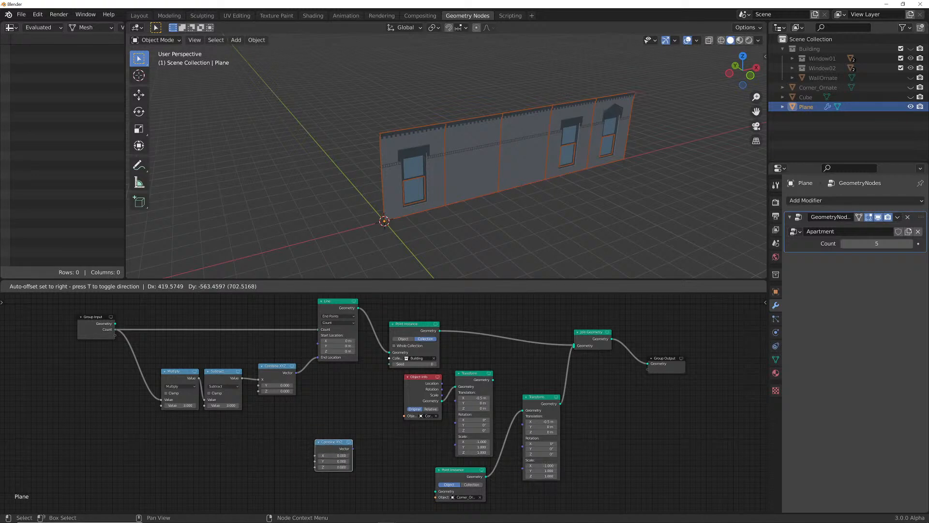
{"action": "left_click", "coordinate": [333, 455]}
{"action": "left_click_drag", "start_coordinate": [352, 448], "coordinate": [523, 415]}
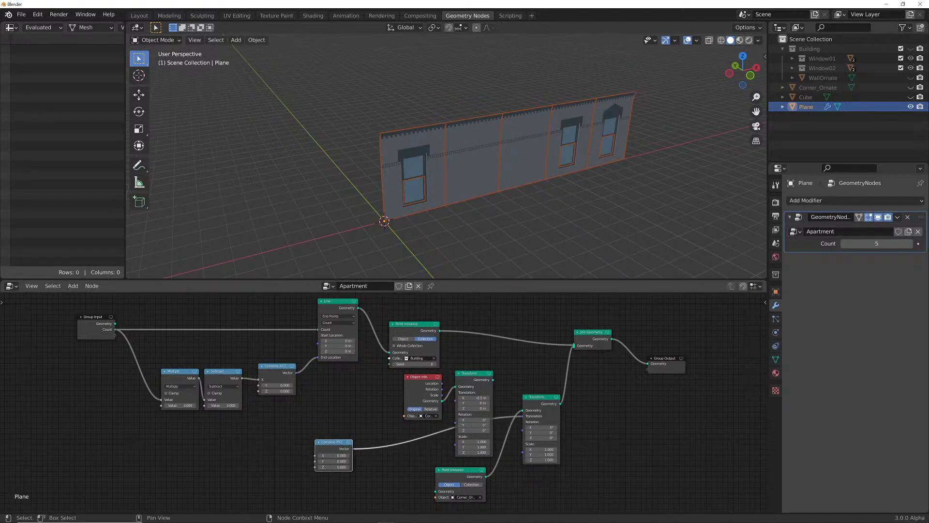
{"action": "left_click_drag", "start_coordinate": [241, 378], "coordinate": [315, 455]}
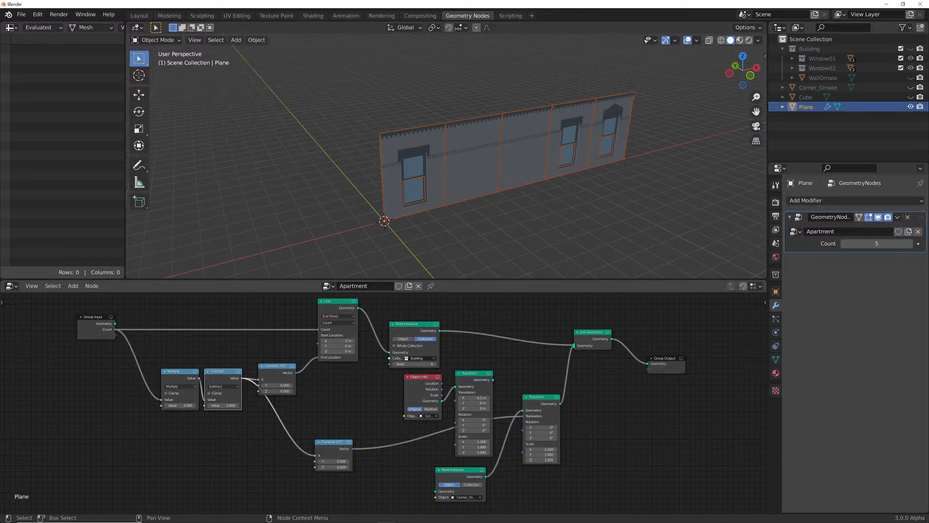
Switch to the Building02.blend window and examine how its Apartment node tree builds the ground floor, upper floors and roof
{"action": "left_click_drag", "start_coordinate": [115, 329], "coordinate": [417, 489]}
{"action": "mouse_move", "coordinate": [387, 515]}
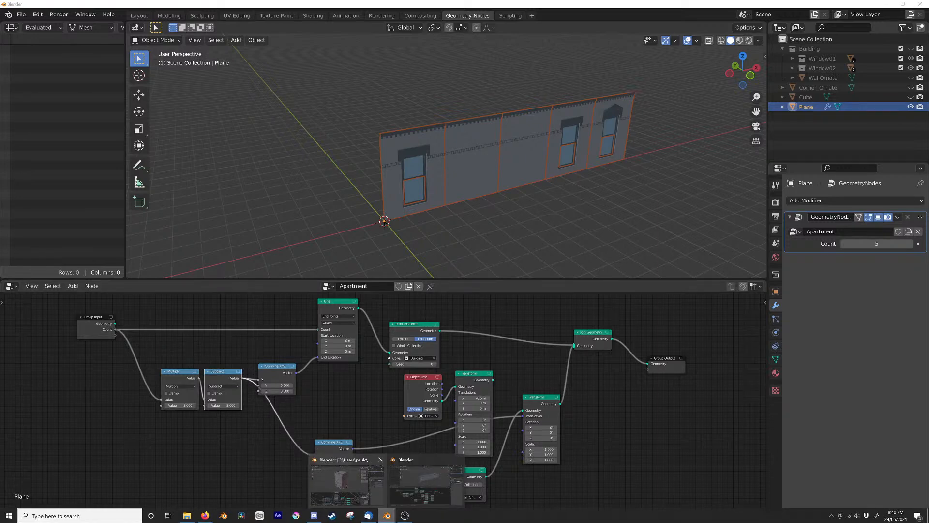
{"action": "left_click", "coordinate": [347, 481]}
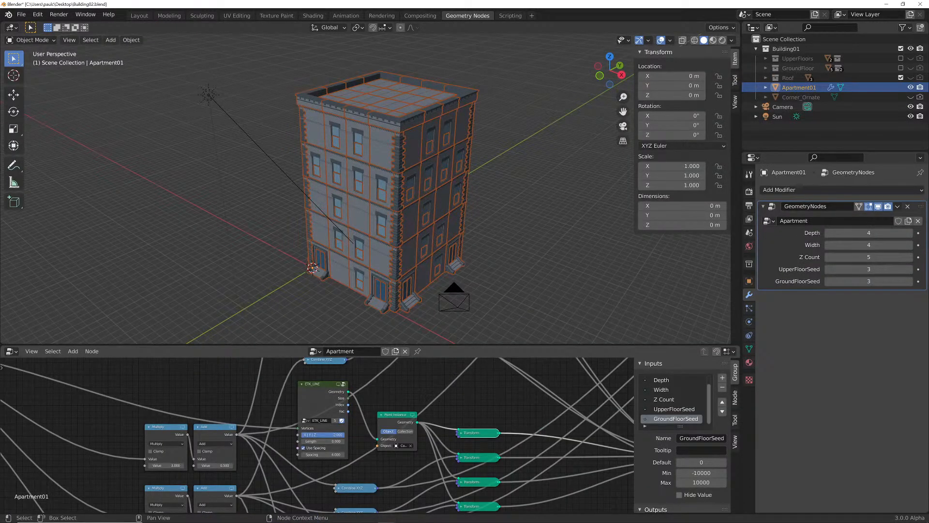
{"action": "scroll", "coordinate": [322, 438], "scroll_direction": "down", "scroll_amount": 3}
{"action": "middle_click_drag", "start_coordinate": [322, 438], "coordinate": [445, 460]}
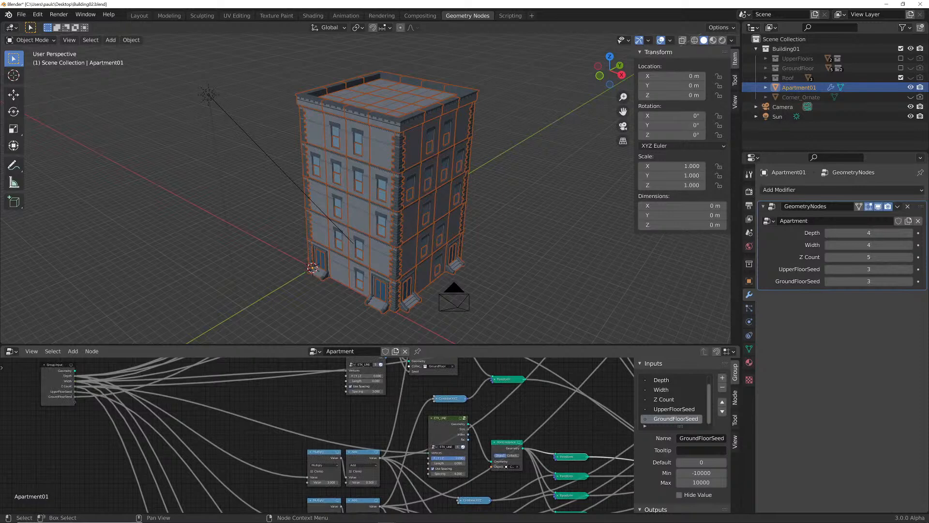
{"action": "mouse_move", "coordinate": [444, 426]}
{"action": "left_mouse_down"}
{"action": "mouse_move", "coordinate": [438, 410]}
{"action": "mouse_move", "coordinate": [440, 424]}
{"action": "left_mouse_up"}
{"action": "middle_click_drag", "start_coordinate": [382, 377], "coordinate": [382, 448]}
{"action": "mouse_move", "coordinate": [367, 418]}
{"action": "left_mouse_down"}
{"action": "mouse_move", "coordinate": [369, 430]}
{"action": "mouse_move", "coordinate": [358, 422]}
{"action": "left_mouse_up"}
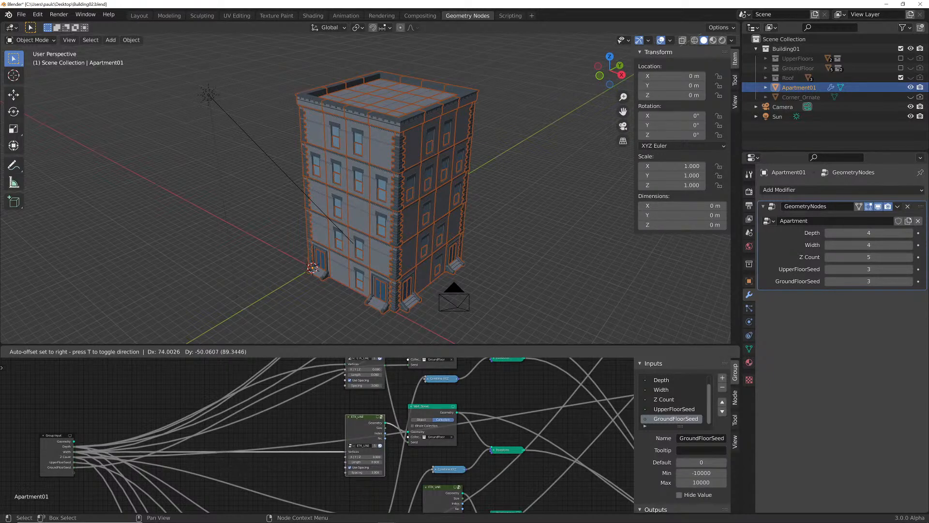
{"action": "scroll", "coordinate": [205, 390], "scroll_direction": "down", "scroll_amount": 3}
{"action": "middle_click_drag", "start_coordinate": [484, 415], "coordinate": [152, 501]}
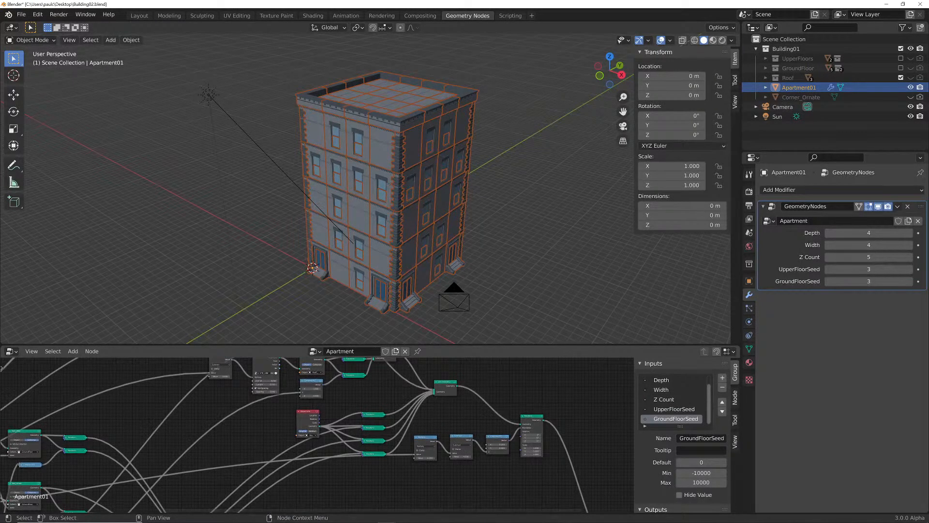
{"action": "scroll", "coordinate": [319, 434], "scroll_direction": "up", "scroll_amount": 2}
{"action": "scroll", "coordinate": [319, 441], "scroll_direction": "down", "scroll_amount": 8}
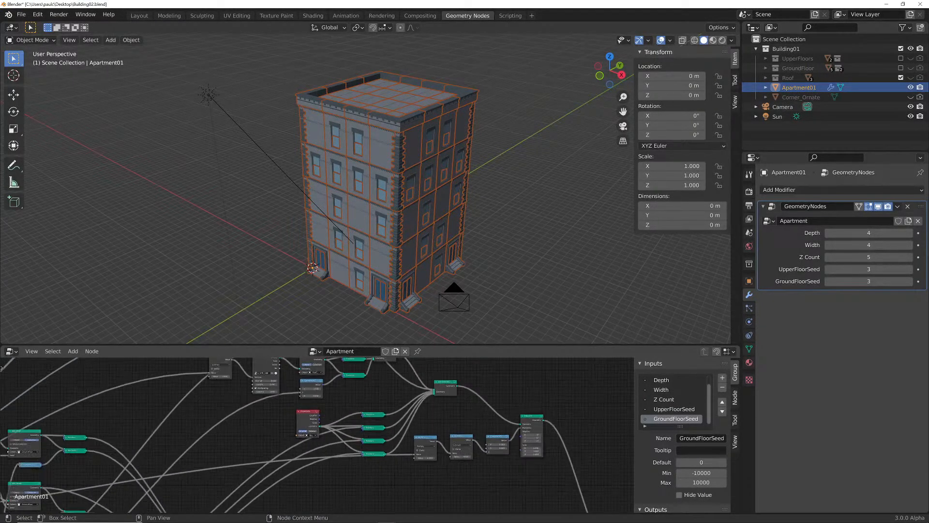
{"action": "middle_click_drag", "start_coordinate": [320, 441], "coordinate": [362, 499]}
{"action": "scroll", "coordinate": [387, 501], "scroll_direction": "up", "scroll_amount": 6}
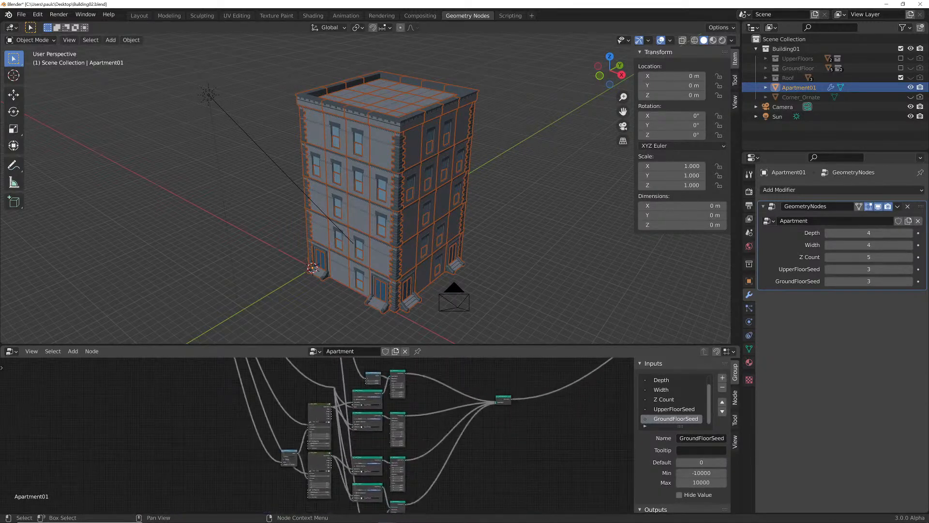
{"action": "scroll", "coordinate": [383, 501], "scroll_direction": "up", "scroll_amount": 4}
{"action": "scroll", "coordinate": [455, 405], "scroll_direction": "up", "scroll_amount": 2}
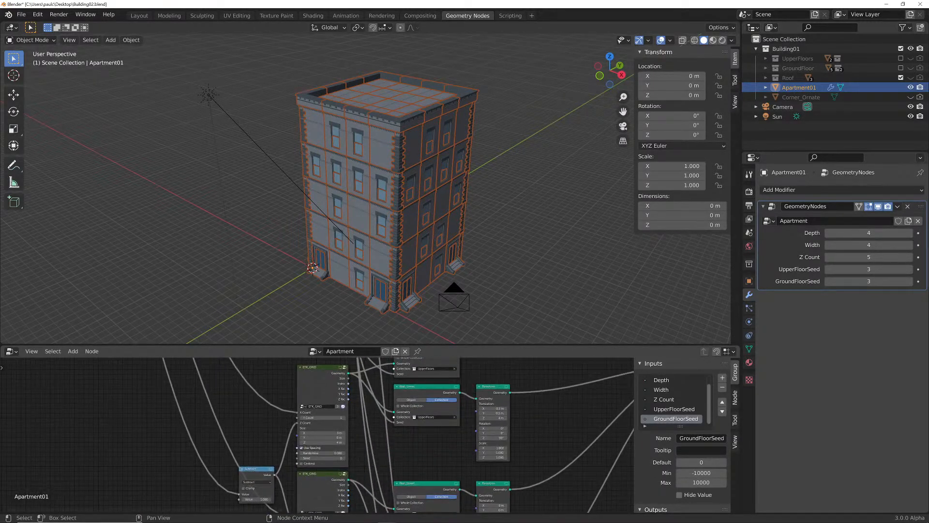
Examine the reference tree's corner branch: the Multiply and Add pairs, Combine XYZ nodes, Point Instance and four Transforms
{"action": "middle_click_drag", "start_coordinate": [454, 389], "coordinate": [450, 506]}
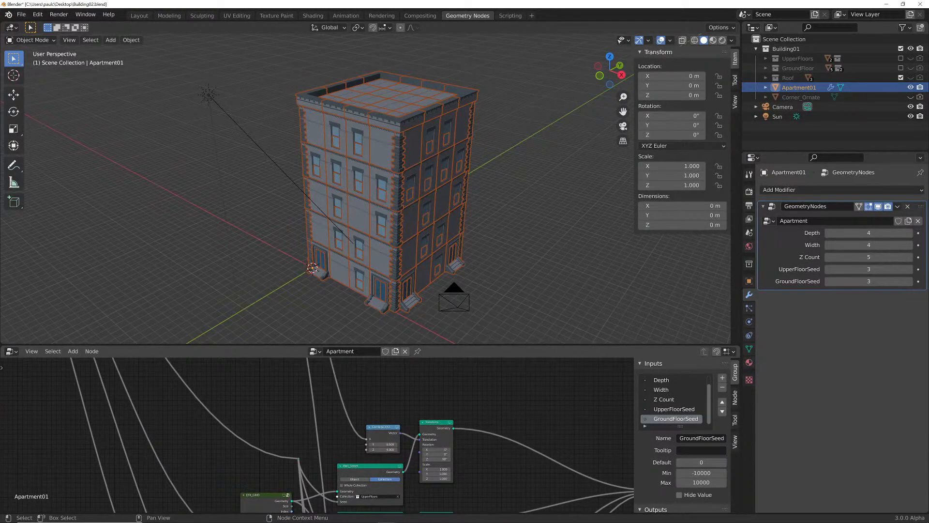
{"action": "scroll", "coordinate": [353, 508], "scroll_direction": "down", "scroll_amount": 3}
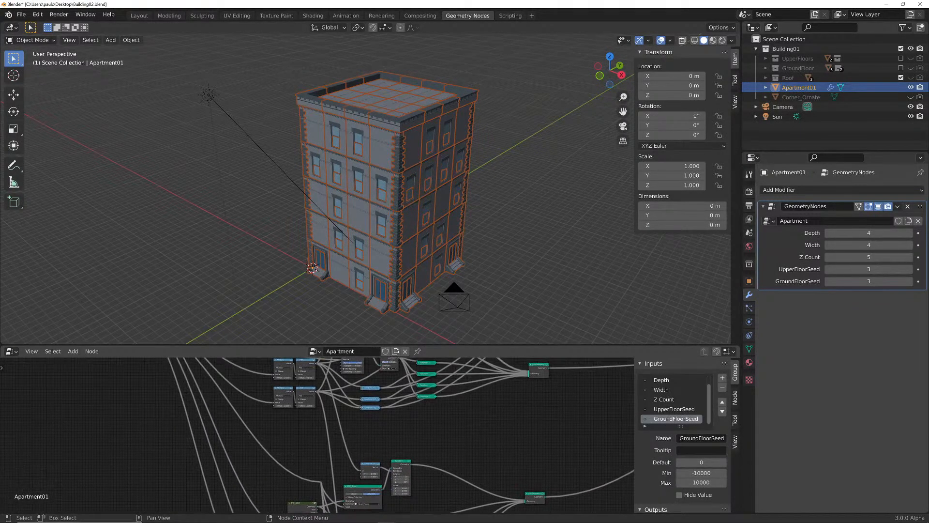
{"action": "scroll", "coordinate": [358, 436], "scroll_direction": "up", "scroll_amount": 3}
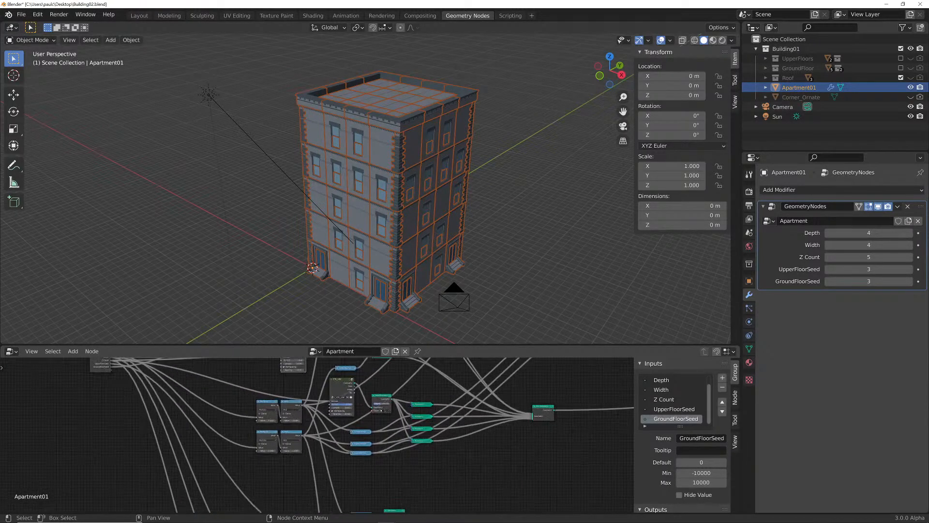
{"action": "scroll", "coordinate": [319, 436], "scroll_direction": "up", "scroll_amount": 2}
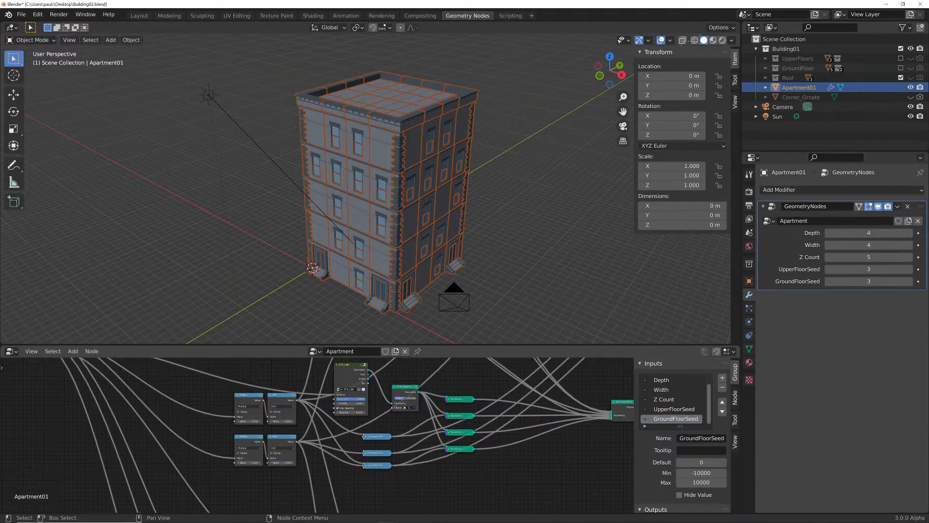
{"action": "scroll", "coordinate": [314, 439], "scroll_direction": "up", "scroll_amount": 1}
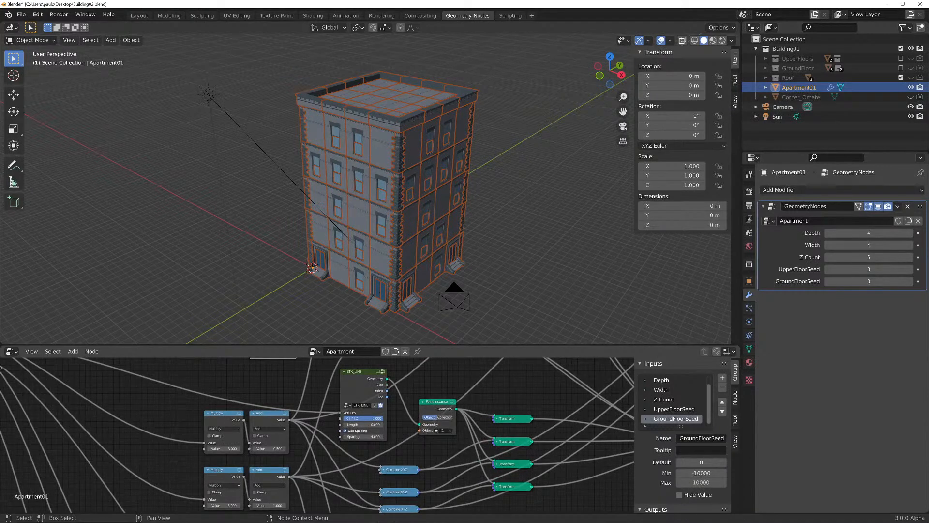
{"action": "scroll", "coordinate": [317, 435], "scroll_direction": "down", "scroll_amount": 1}
{"action": "middle_click_drag", "start_coordinate": [338, 436], "coordinate": [170, 433]}
{"action": "middle_click_drag", "start_coordinate": [315, 435], "coordinate": [480, 441]}
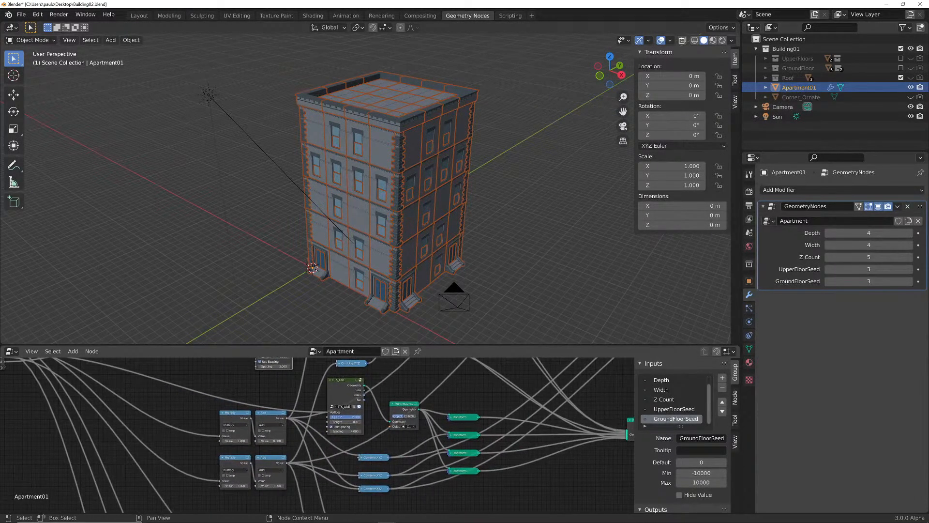
{"action": "scroll", "coordinate": [320, 435], "scroll_direction": "up", "scroll_amount": 1}
{"action": "left_click", "coordinate": [490, 434]}
{"action": "left_click", "coordinate": [368, 461]}
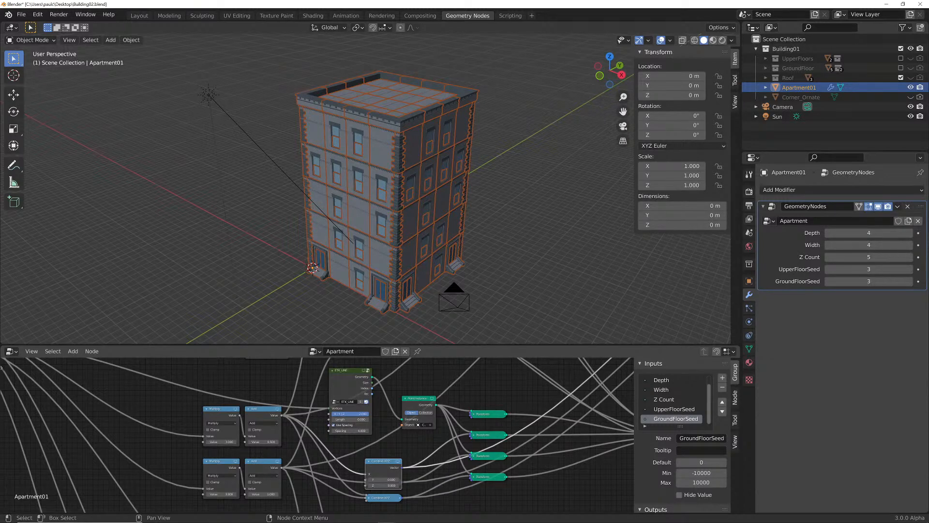
{"action": "key", "text": "h"}
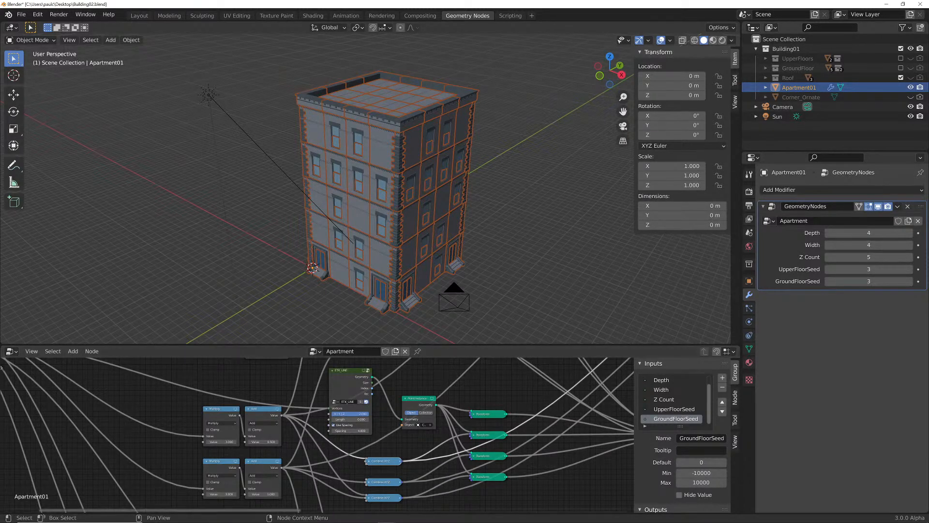
Switch back to the unsaved wall scene and duplicate the Multiply and Subtract nodes below the originals
{"action": "mouse_move", "coordinate": [387, 515]}
{"action": "left_click", "coordinate": [426, 482]}
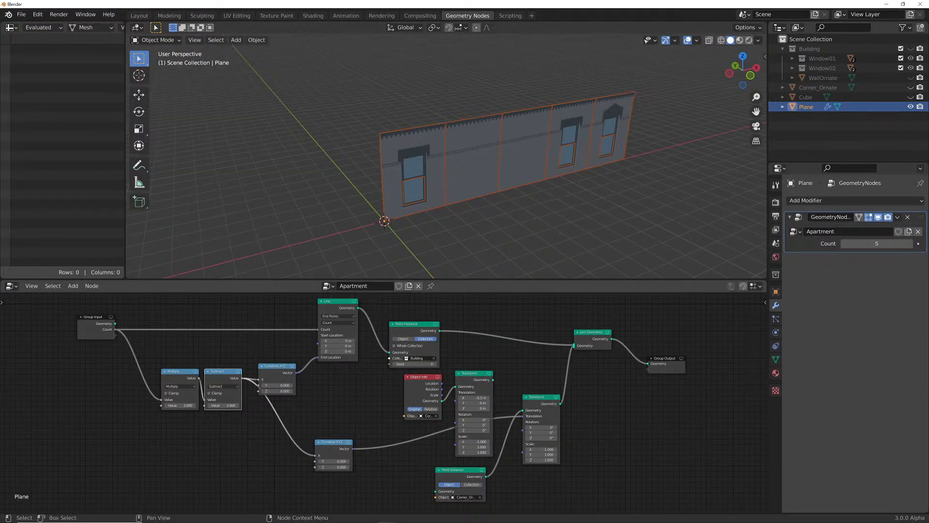
{"action": "left_click_drag", "start_coordinate": [216, 338], "coordinate": [124, 400]}
{"action": "key", "text": "shift+d"}
{"action": "left_click", "coordinate": [138, 471]}
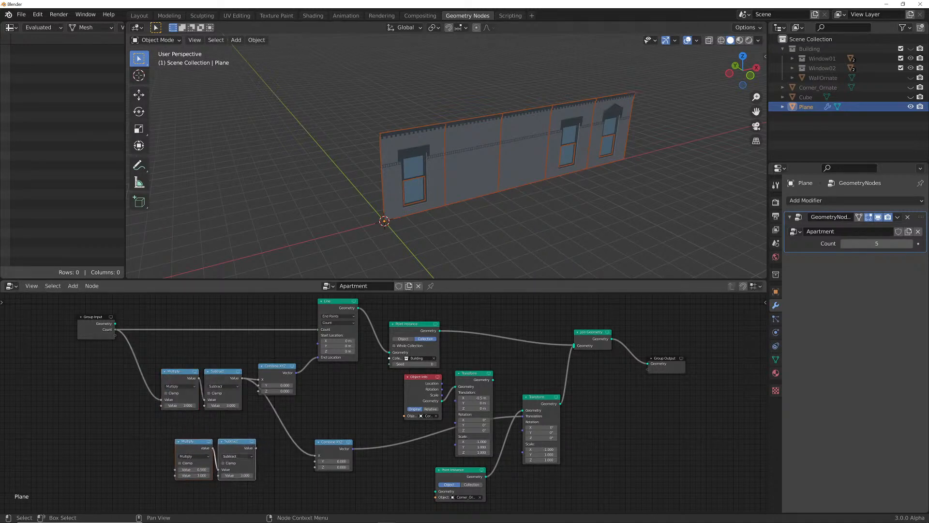
Change the duplicated Subtract node to Add with a value of 0.5 and connect its output to the lower Combine XYZ's X
{"action": "left_click", "coordinate": [238, 455]}
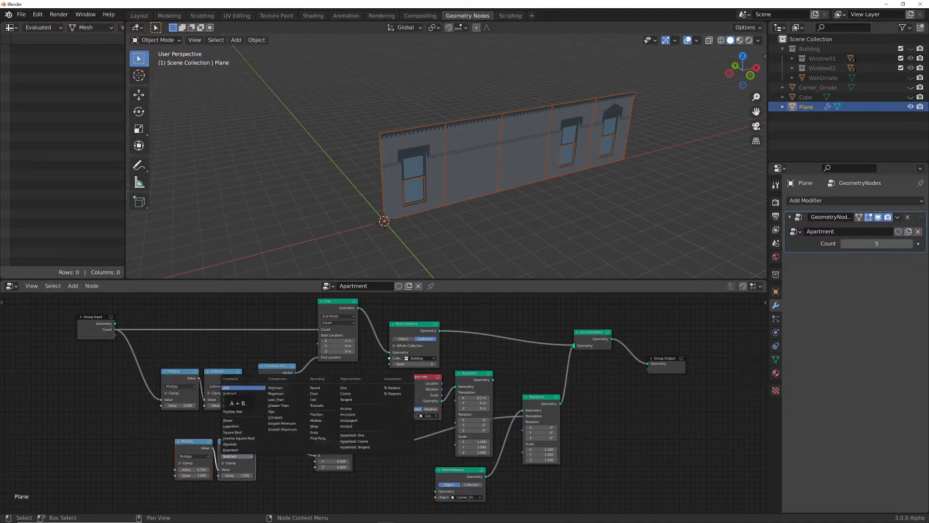
{"action": "left_click", "coordinate": [230, 393]}
{"action": "left_click", "coordinate": [237, 456]}
{"action": "left_click", "coordinate": [242, 387]}
{"action": "left_click", "coordinate": [236, 475]}
{"action": "type", "text": ".5"}
{"action": "key", "text": "Return"}
{"action": "left_click_drag", "start_coordinate": [256, 448], "coordinate": [318, 455]}
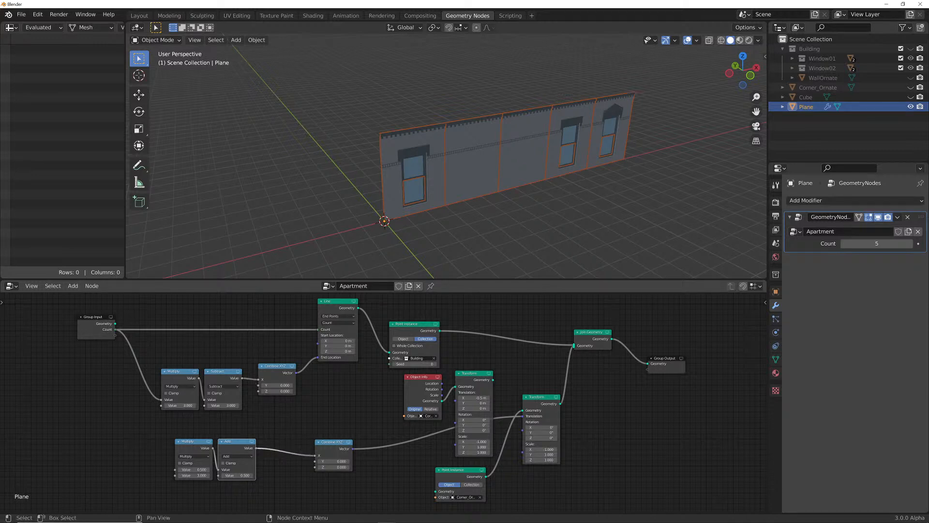
Connect the Line geometry to the Corner_Ornate Point Instance and set the linked Transform's X scale to 1
{"action": "left_click_drag", "start_coordinate": [358, 307], "coordinate": [436, 492]}
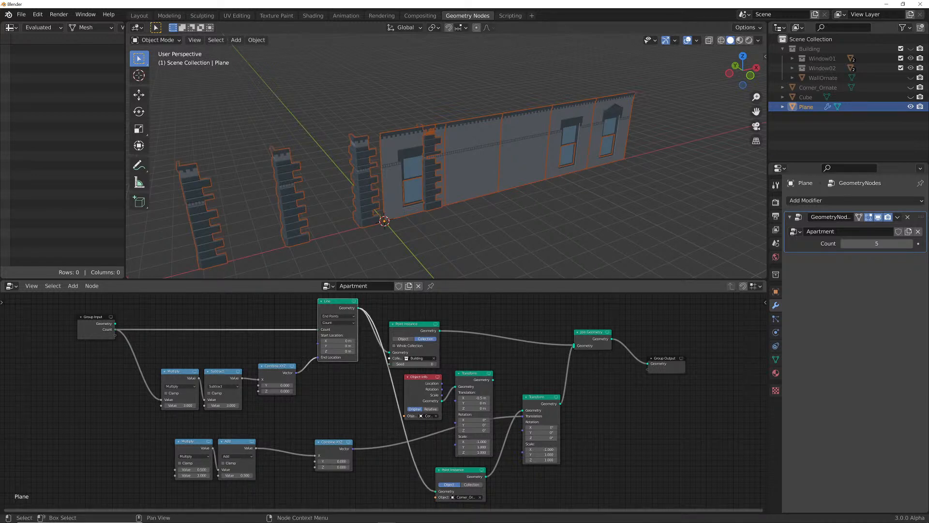
{"action": "double_click", "coordinate": [541, 449]}
{"action": "type", "text": "1"}
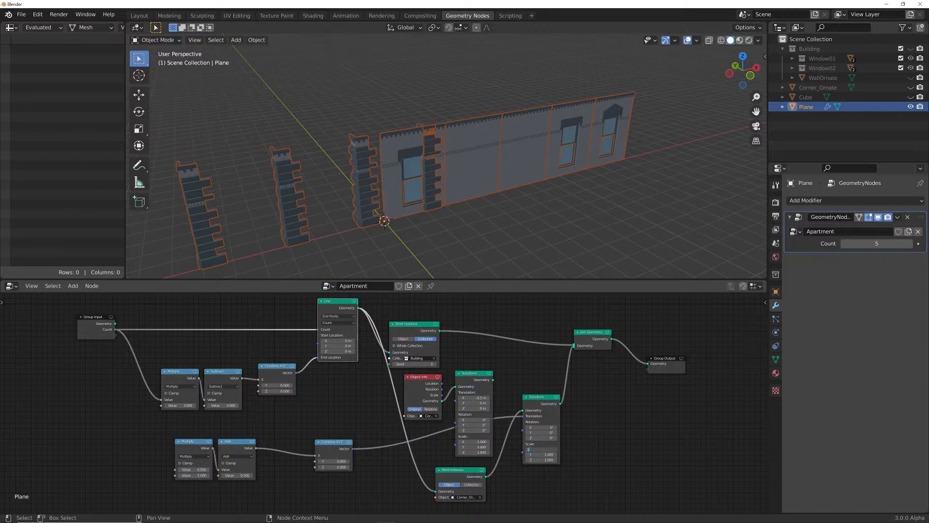
{"action": "key", "text": "Return"}
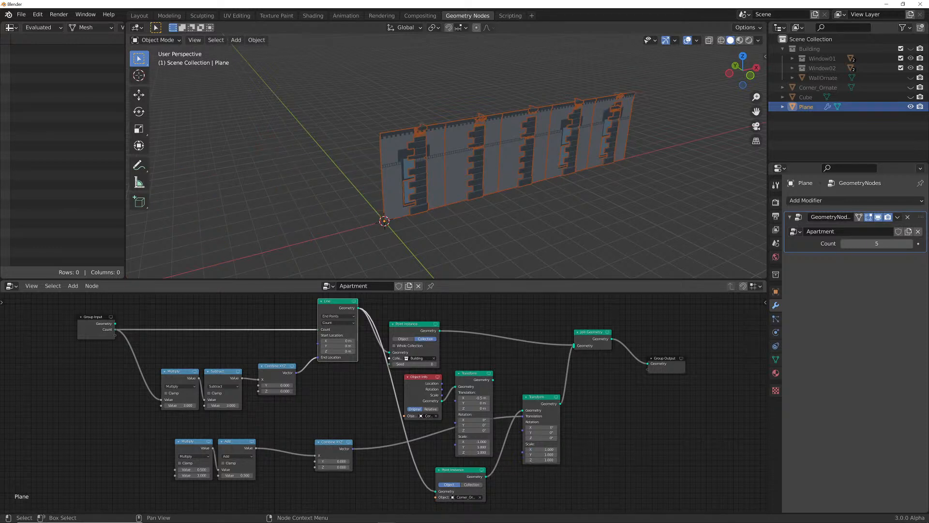
{"action": "left_click_drag", "start_coordinate": [115, 330], "coordinate": [144, 465]}
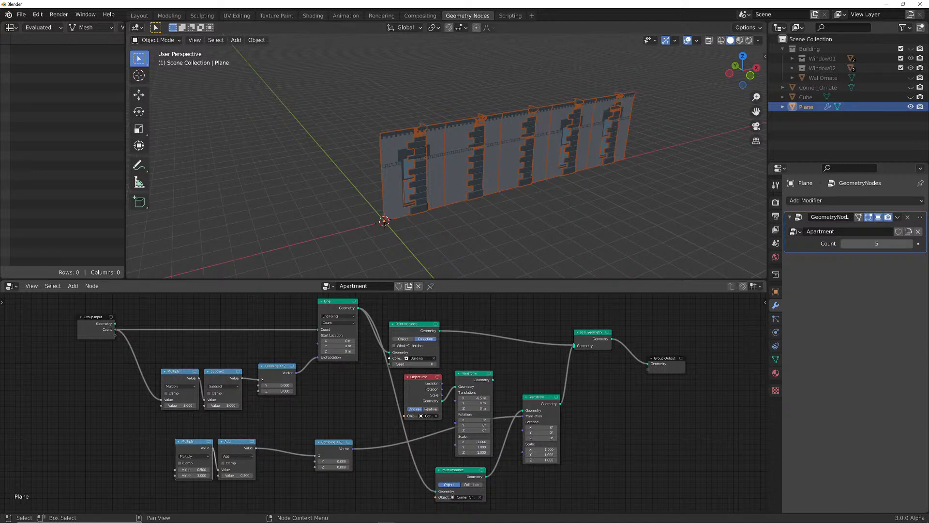
Switch to the Building02.blend window and trace how Group Input feeds the corner branch's Multiply node
{"action": "mouse_move", "coordinate": [386, 515]}
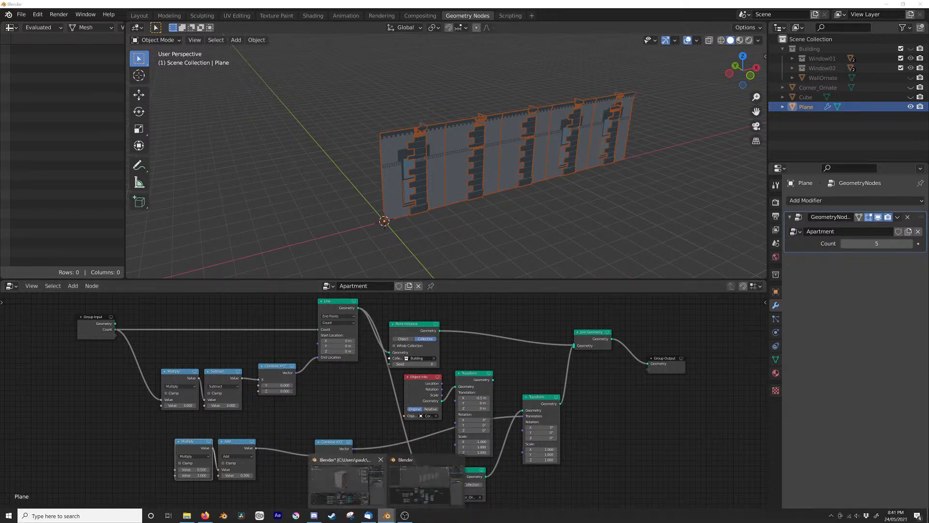
{"action": "left_click", "coordinate": [348, 482]}
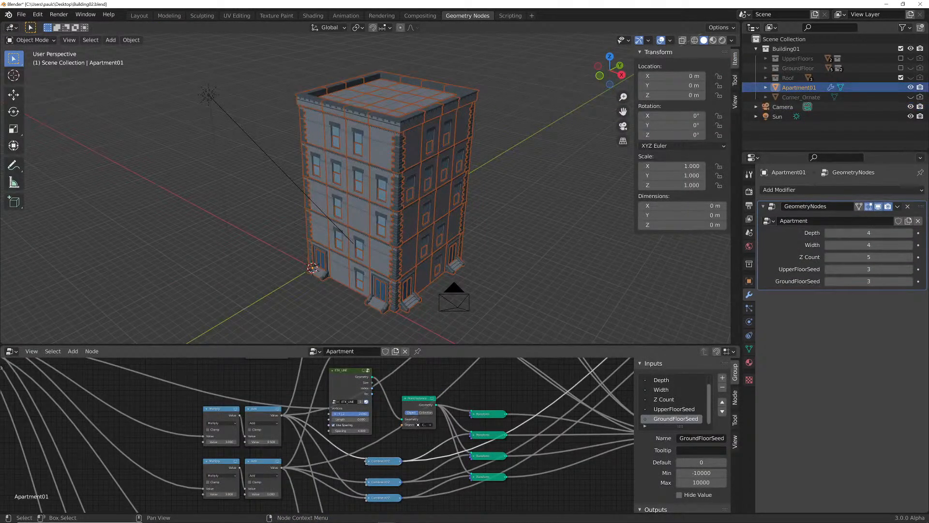
{"action": "scroll", "coordinate": [318, 430], "scroll_direction": "down", "scroll_amount": 2}
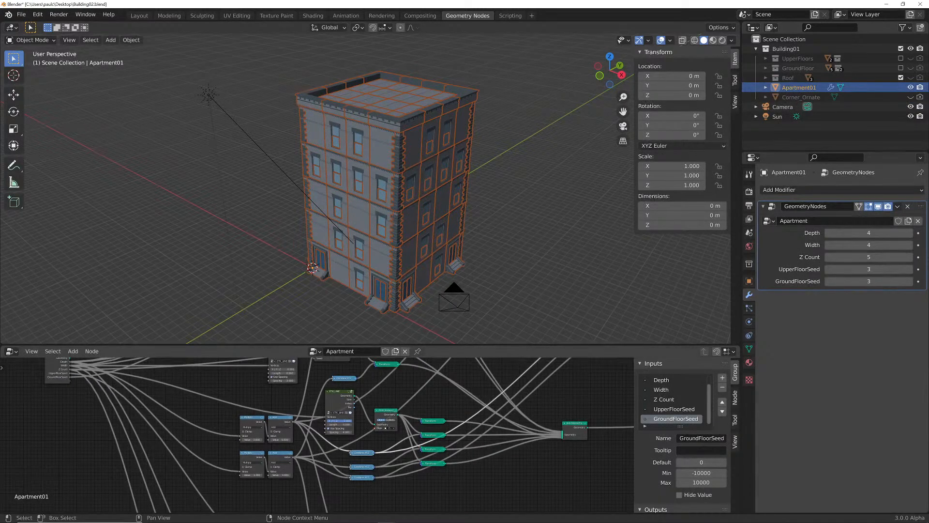
{"action": "scroll", "coordinate": [319, 433], "scroll_direction": "up", "scroll_amount": 2}
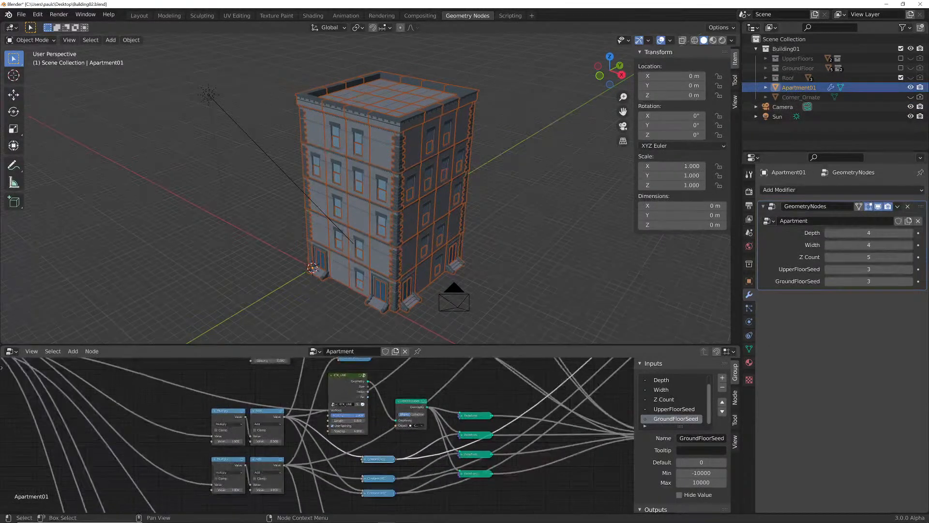
{"action": "middle_click_drag", "start_coordinate": [320, 434], "coordinate": [381, 481]}
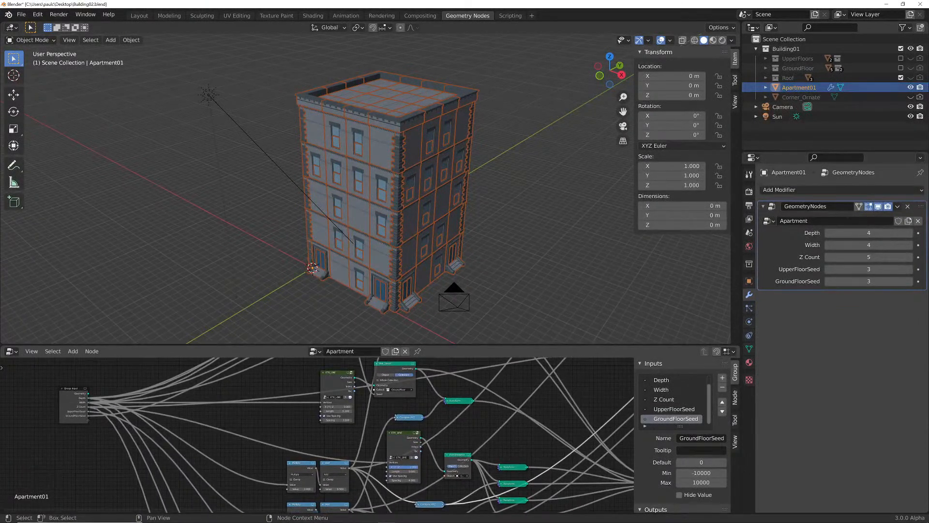
{"action": "key", "text": "g"}
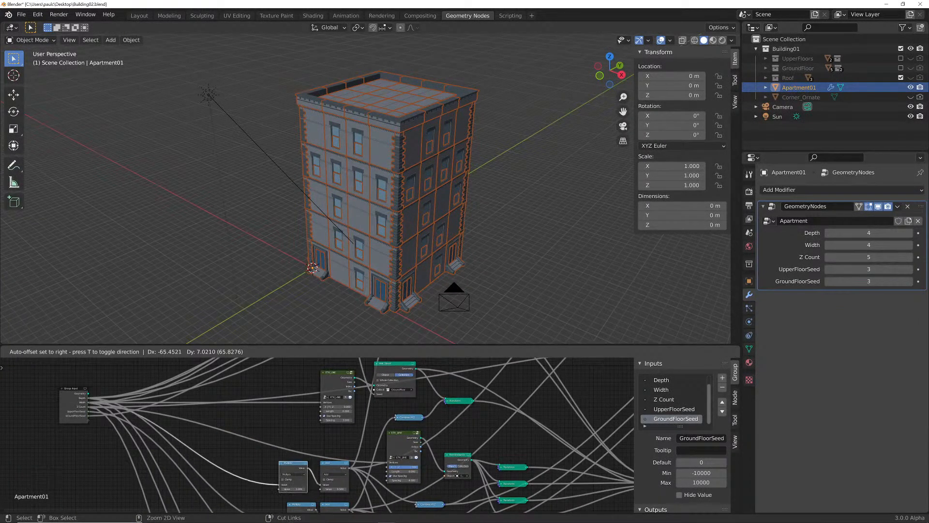
{"action": "key", "text": "Return"}
{"action": "scroll", "coordinate": [322, 435], "scroll_direction": "up", "scroll_amount": 1}
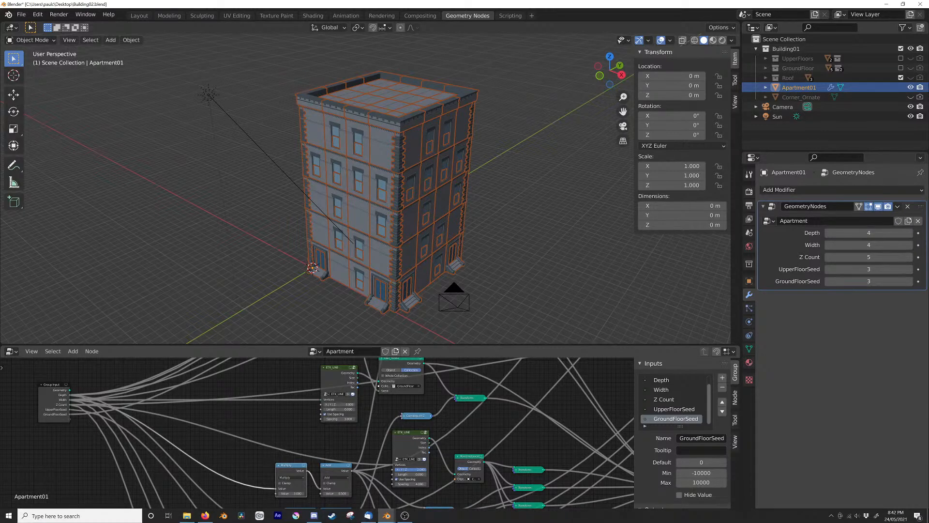
Back in the wall scene, set the lower Multiply node's first value to 1 and delete the unused Object Info and Transform nodes
{"action": "mouse_move", "coordinate": [386, 515]}
{"action": "left_click", "coordinate": [425, 484]}
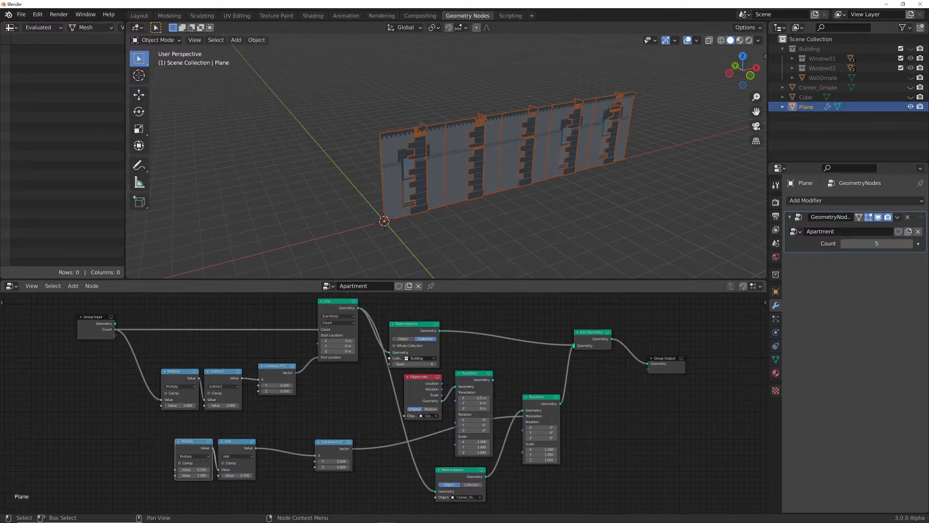
{"action": "left_click", "coordinate": [194, 470]}
{"action": "type", "text": "1"}
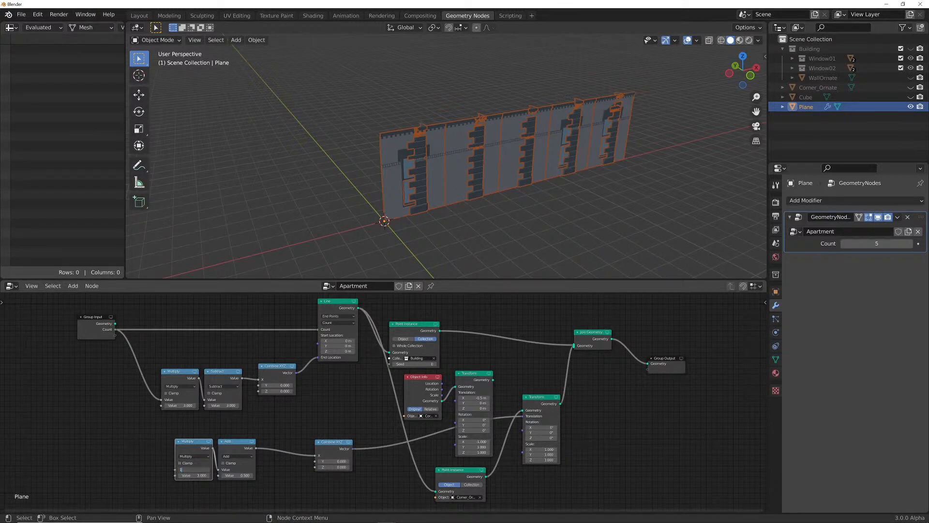
{"action": "key", "text": "Return"}
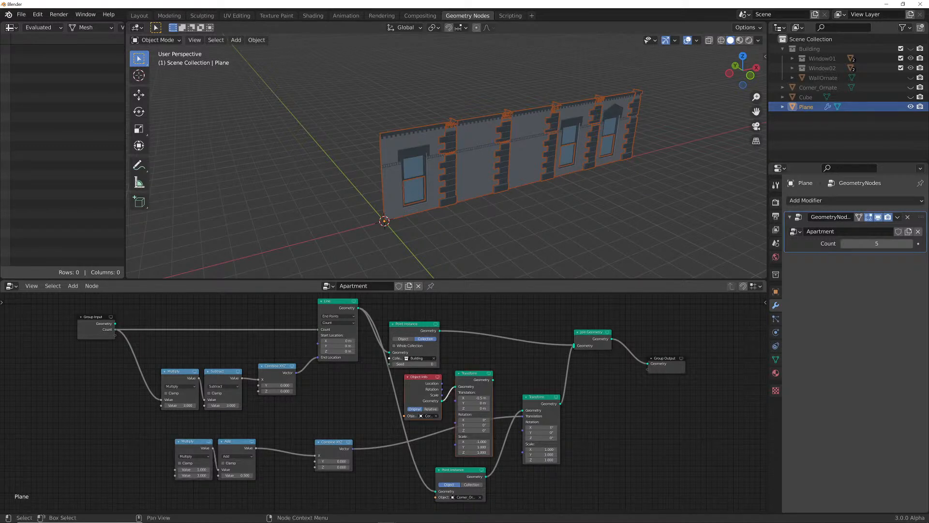
{"action": "key", "text": "x"}
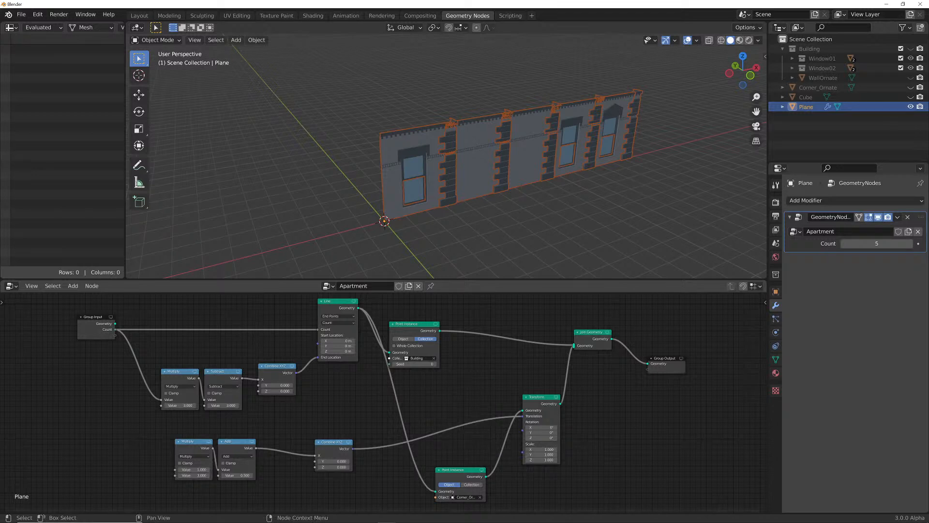
Move the Corner_Ornate Point Instance up near the Transform node and disconnect the Line geometry from it
{"action": "key", "text": "g"}
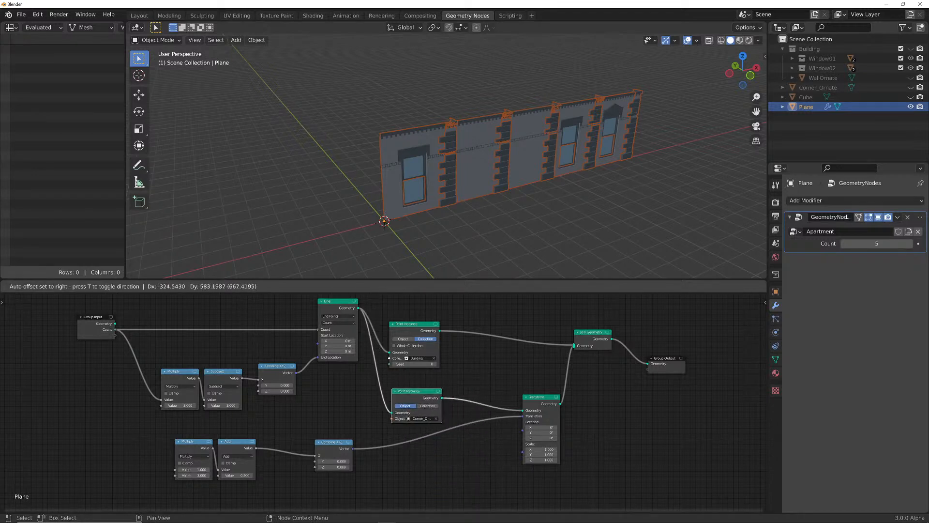
{"action": "key", "text": "Return"}
{"action": "left_click_drag", "start_coordinate": [388, 414], "coordinate": [354, 415]}
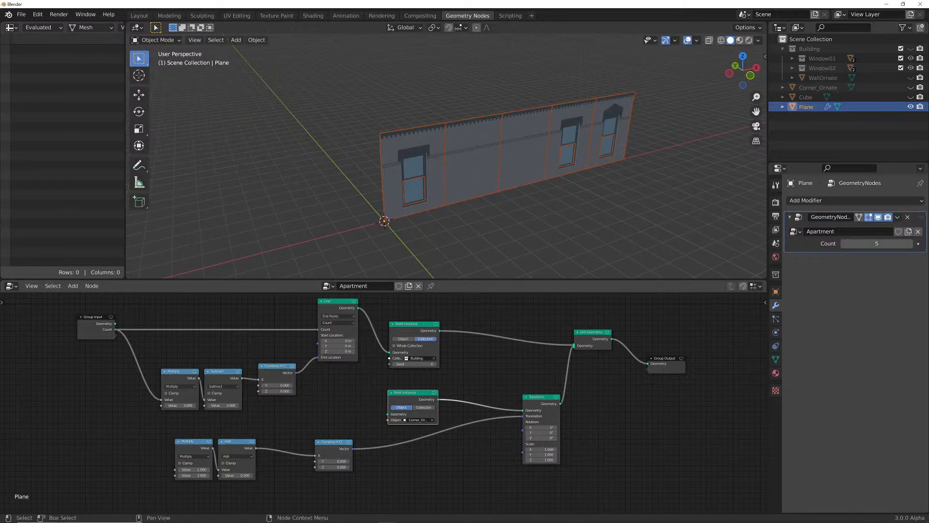
{"action": "key", "text": "g"}
{"action": "key", "text": "Return"}
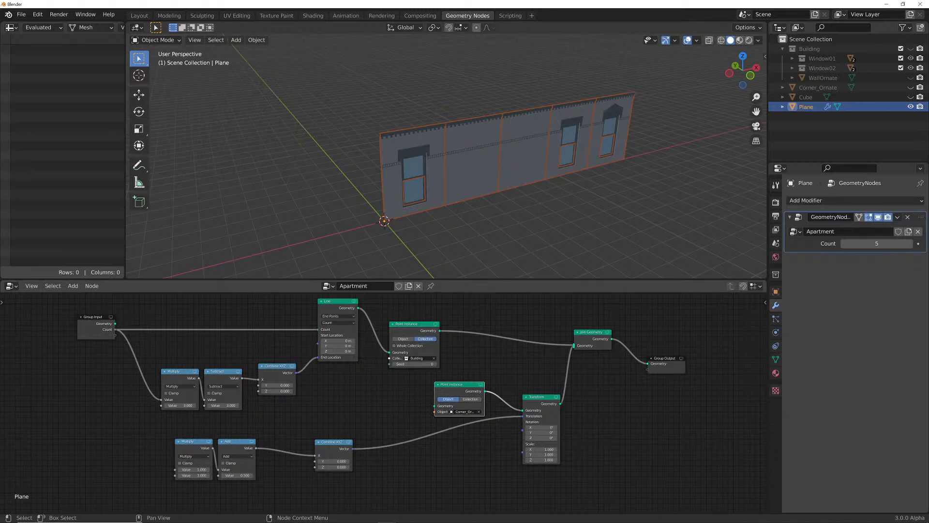
Set the modifier's Count to 2 and shift the Corner_Ornate Point Instance slightly away from the Transform node
{"action": "left_click", "coordinate": [844, 243]}
{"action": "left_click", "coordinate": [844, 243]}
{"action": "left_click", "coordinate": [844, 243]}
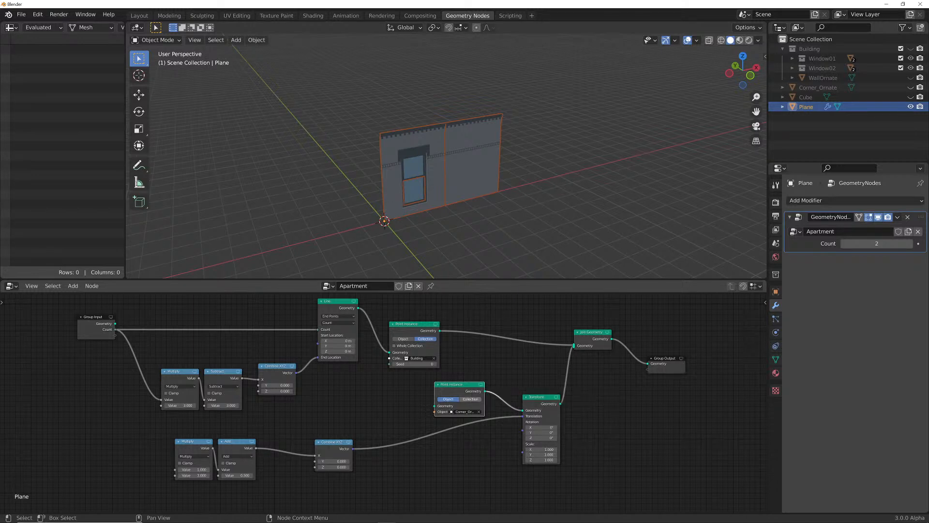
{"action": "left_click_drag", "start_coordinate": [460, 385], "coordinate": [445, 385]}
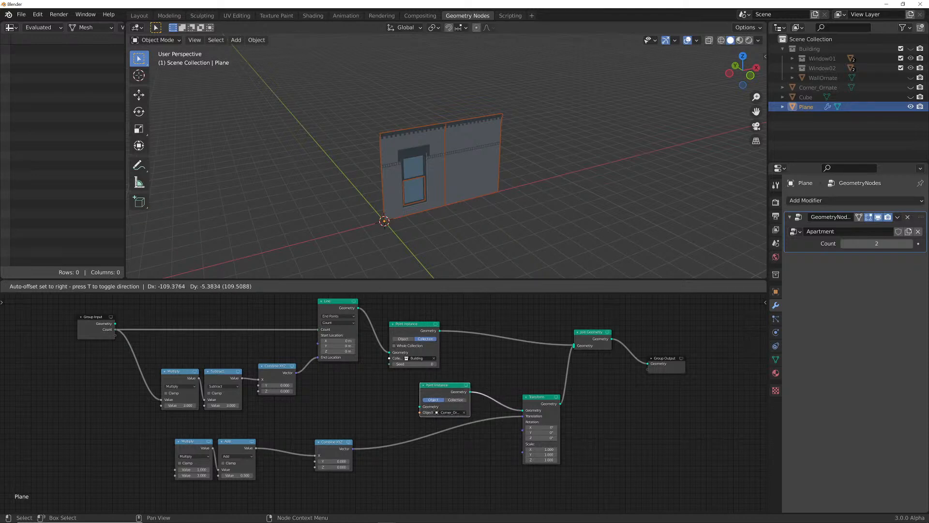
Switch to the Building02.blend window and examine the corner branch's Point Instance and the ETK_LINE node feeding it
{"action": "mouse_move", "coordinate": [385, 516]}
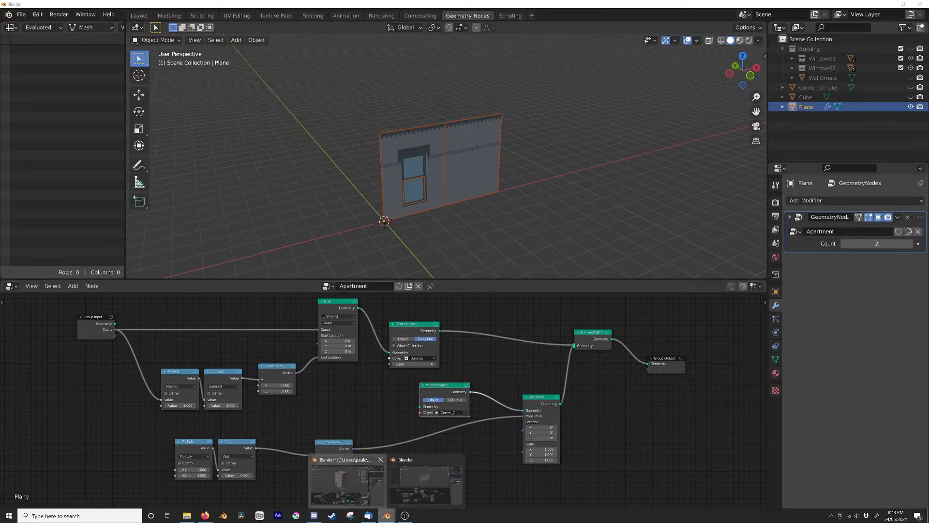
{"action": "left_click", "coordinate": [347, 482]}
{"action": "scroll", "coordinate": [364, 458], "scroll_direction": "down", "scroll_amount": 2}
{"action": "middle_click_drag", "start_coordinate": [364, 459], "coordinate": [320, 437]}
{"action": "scroll", "coordinate": [319, 436], "scroll_direction": "up", "scroll_amount": 8}
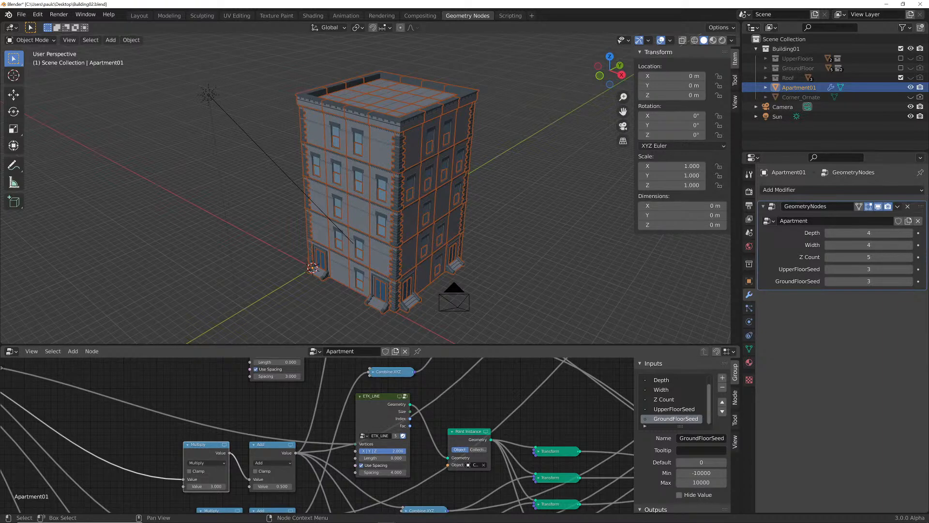
{"action": "middle_click_drag", "start_coordinate": [314, 436], "coordinate": [281, 407]}
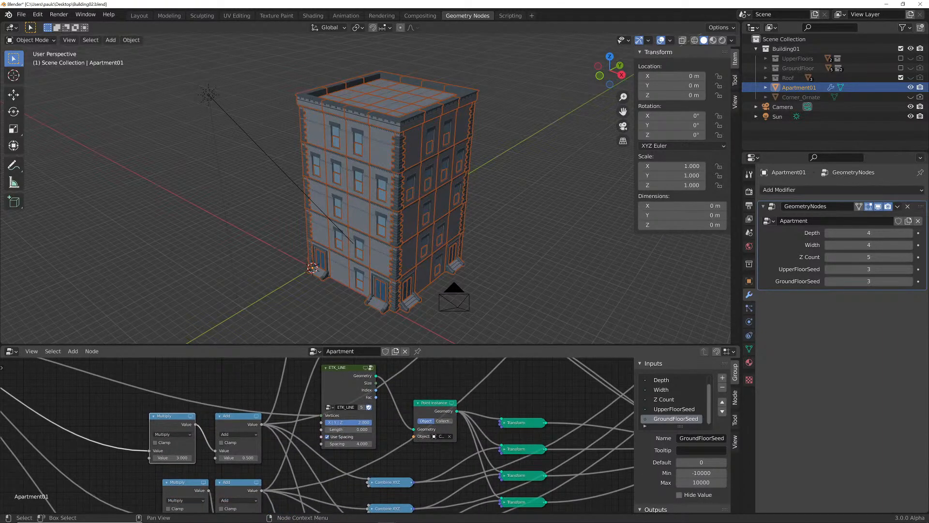
{"action": "left_click_drag", "start_coordinate": [456, 426], "coordinate": [478, 426]}
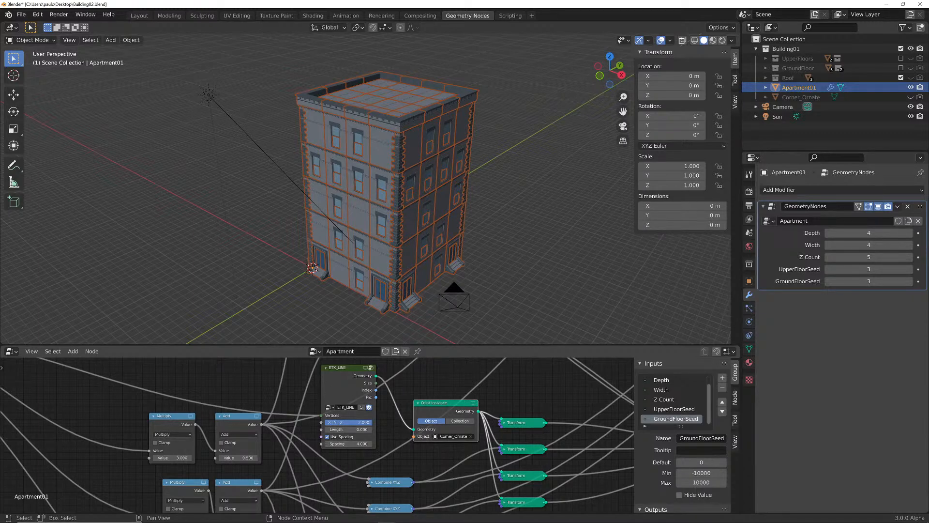
{"action": "scroll", "coordinate": [317, 435], "scroll_direction": "down", "scroll_amount": 2}
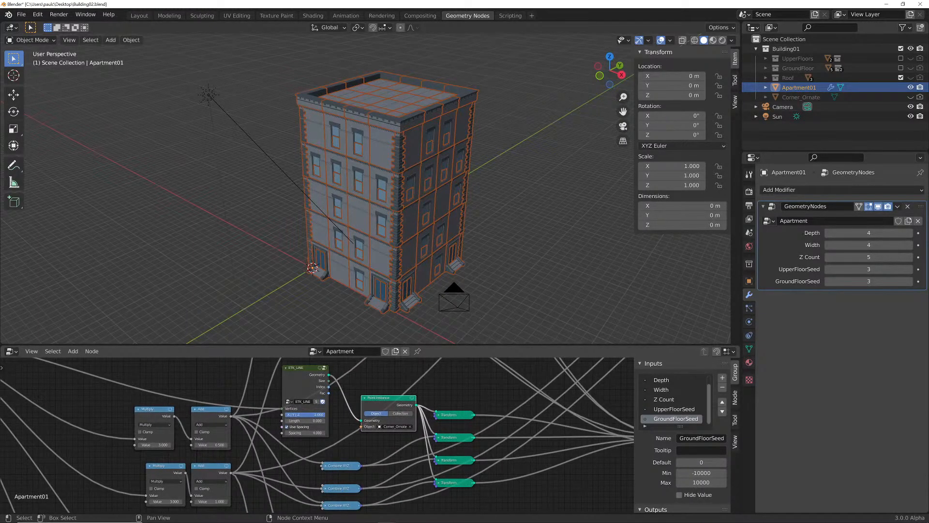
Expand the corner branch's collapsed Transform and Combine XYZ nodes to examine their translation inputs, then collapse them again
{"action": "left_click", "coordinate": [439, 438]}
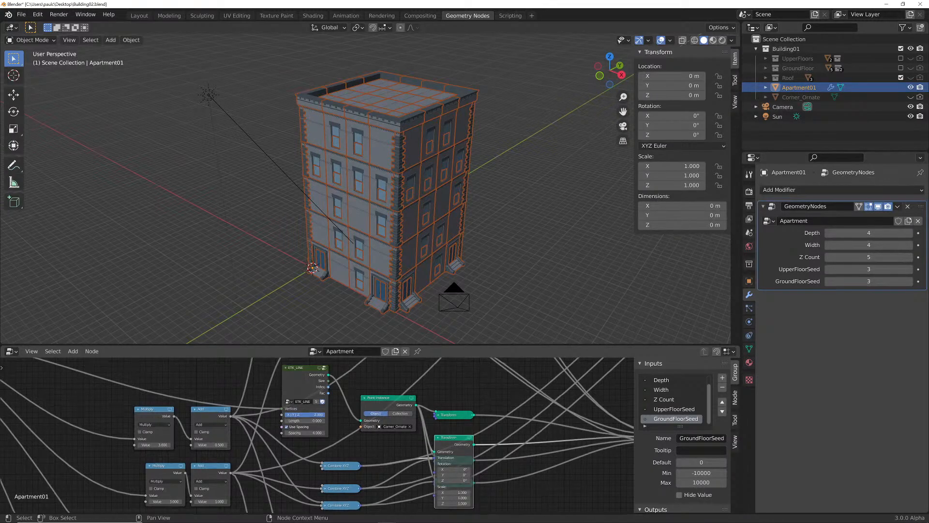
{"action": "middle_click_drag", "start_coordinate": [453, 472], "coordinate": [482, 444]}
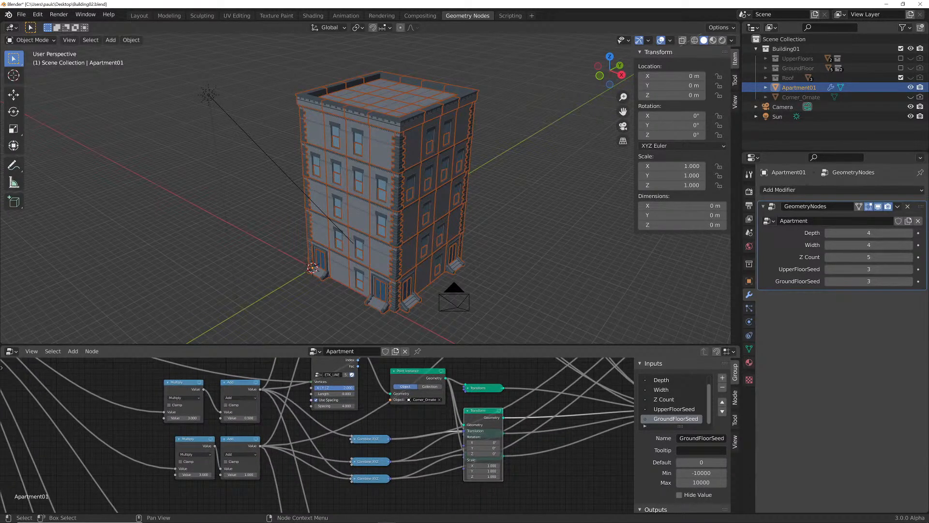
{"action": "left_click", "coordinate": [354, 462]}
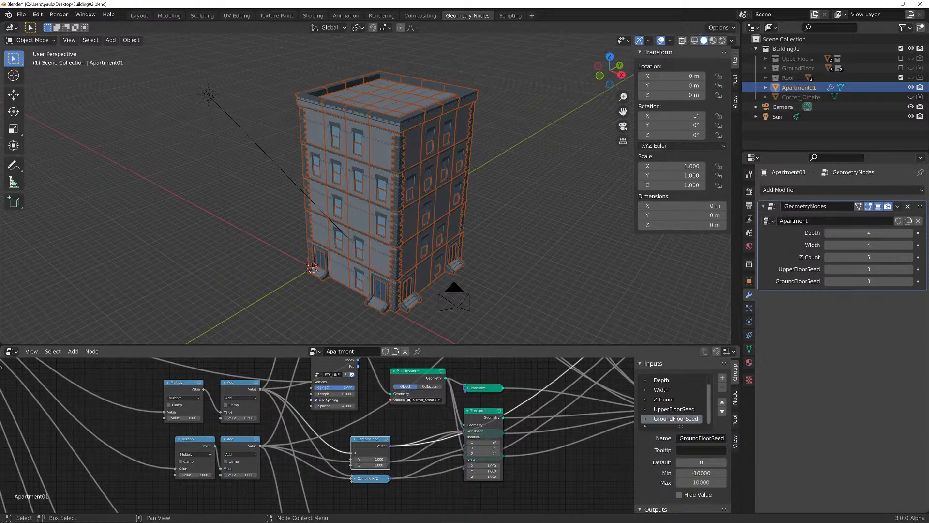
{"action": "left_click", "coordinate": [354, 439]}
{"action": "left_click", "coordinate": [479, 410]}
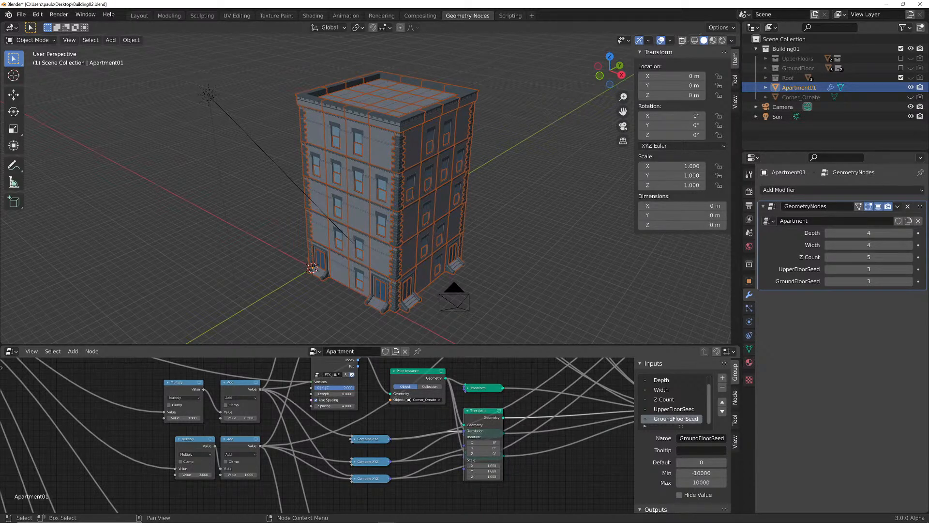
{"action": "key", "text": "h"}
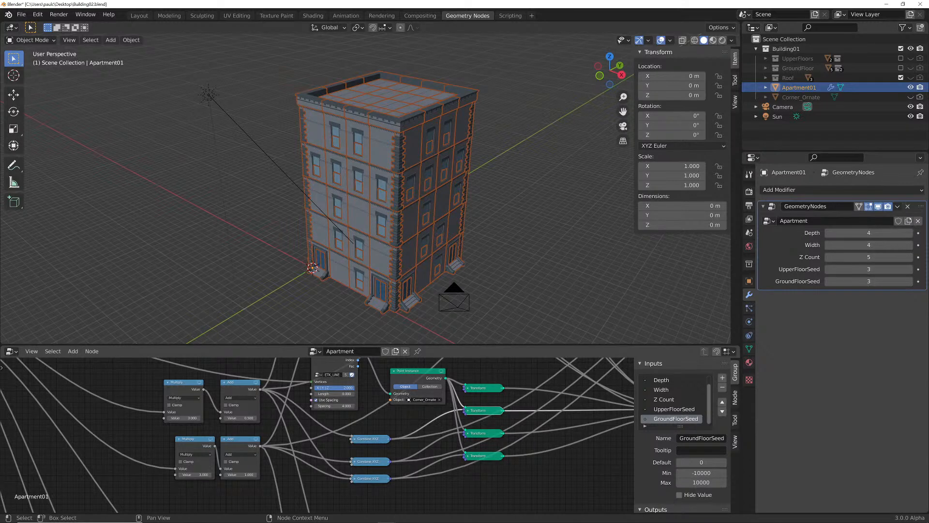
{"action": "middle_click_drag", "start_coordinate": [315, 435], "coordinate": [340, 434]}
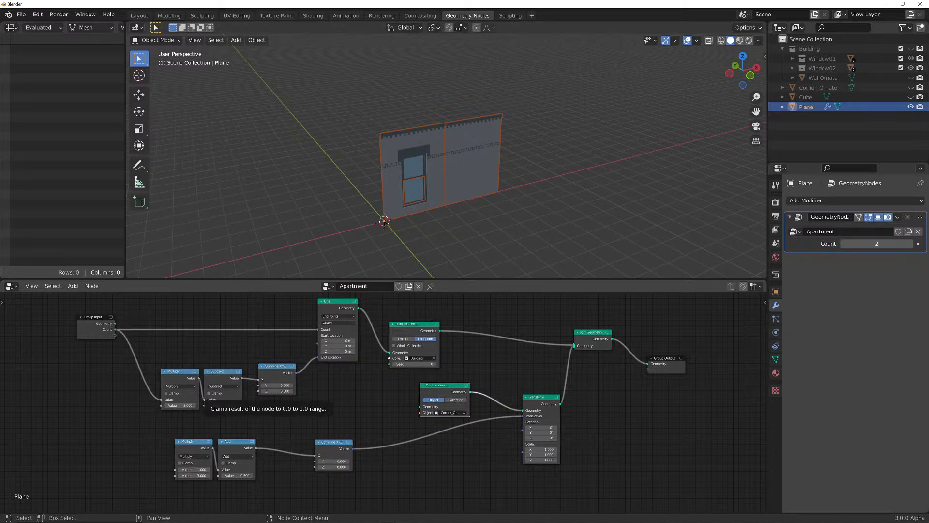
In the wall scene, add a Point Translate node feeding the Corner_Ornate Point Instance and link the lower Combine XYZ to its Translation
{"action": "left_click_drag", "start_coordinate": [438, 385], "coordinate": [452, 388]}
{"action": "key", "text": "shift+a"}
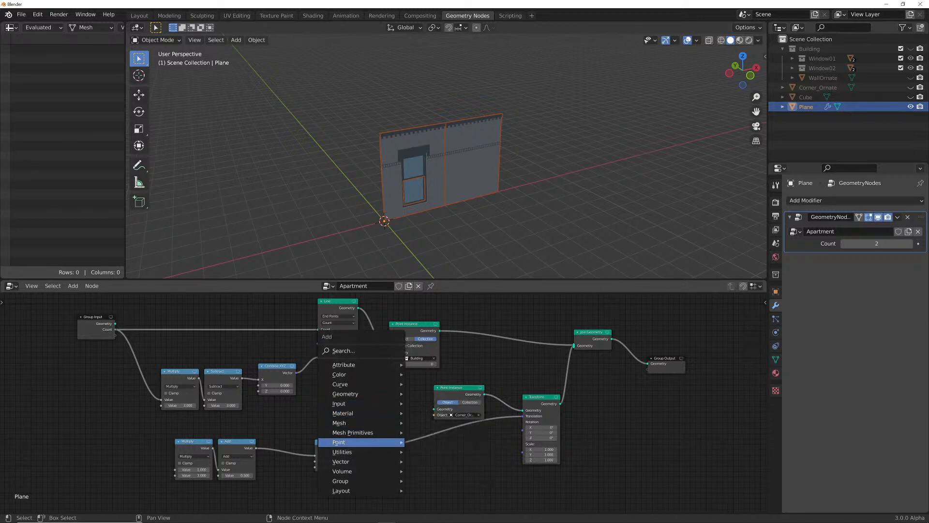
{"action": "mouse_move", "coordinate": [348, 442]}
{"action": "left_click", "coordinate": [438, 442]}
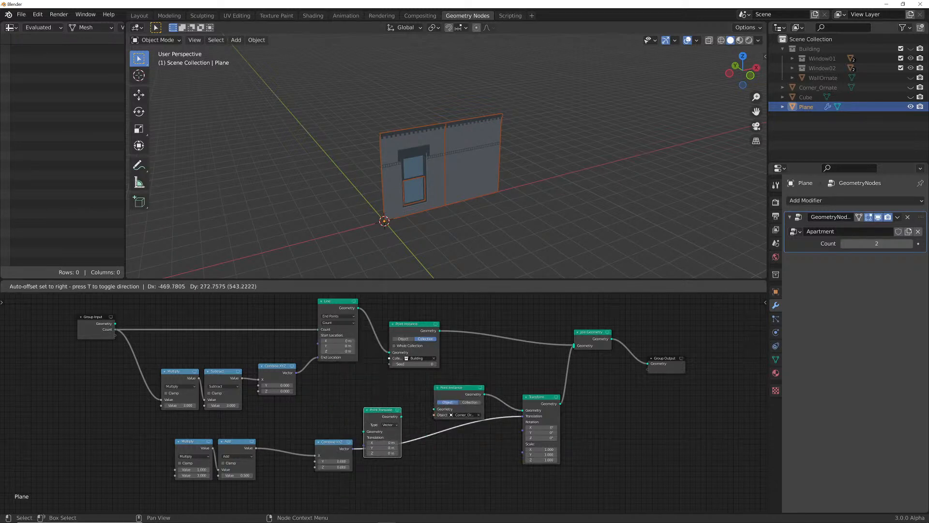
{"action": "key", "text": "Return"}
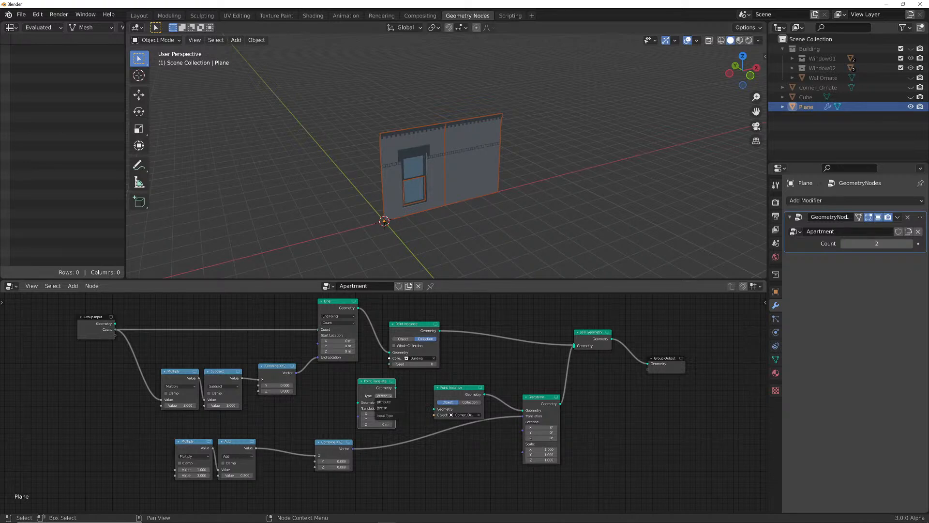
{"action": "left_click_drag", "start_coordinate": [396, 388], "coordinate": [435, 409]}
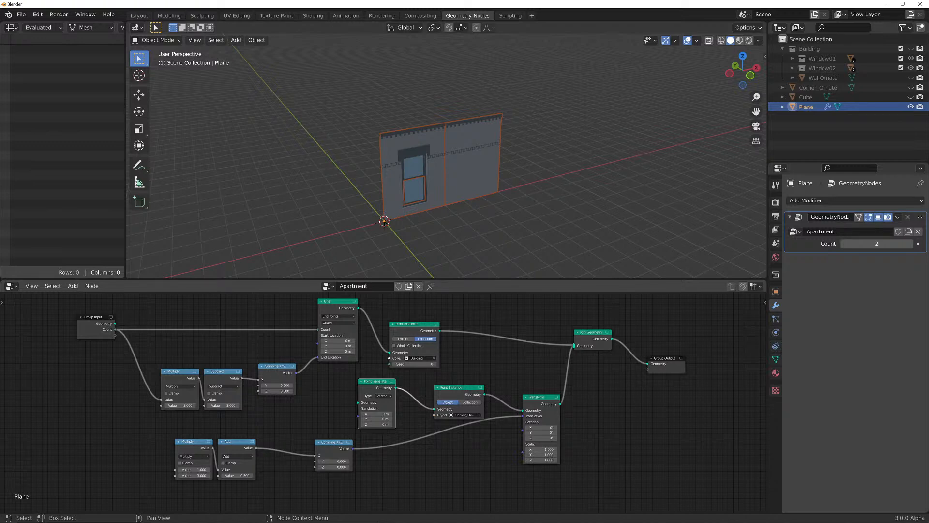
{"action": "left_click_drag", "start_coordinate": [334, 442], "coordinate": [358, 408]}
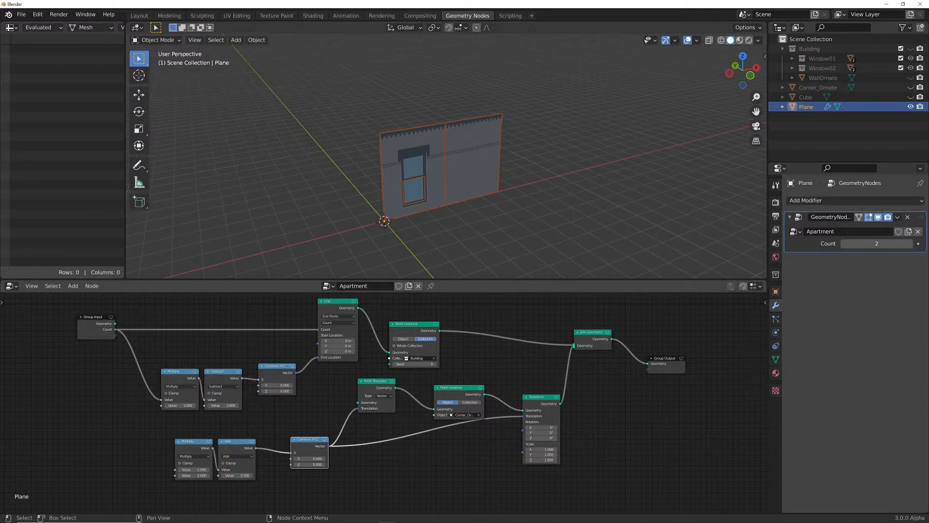
Connect the Corner_Ornate Point Instance directly to Group Output and space out the Transform and Join Geometry nodes
{"action": "left_click_drag", "start_coordinate": [484, 394], "coordinate": [648, 364]}
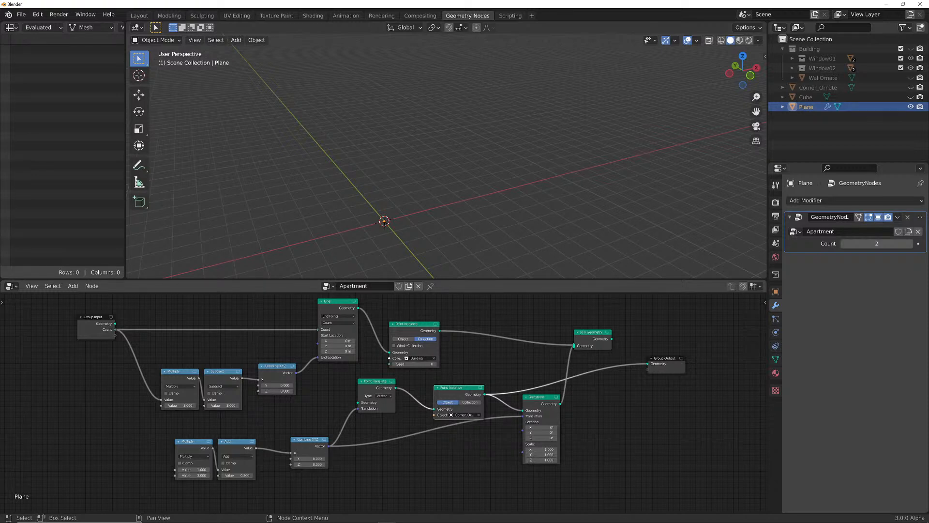
{"action": "left_click_drag", "start_coordinate": [538, 396], "coordinate": [543, 408]}
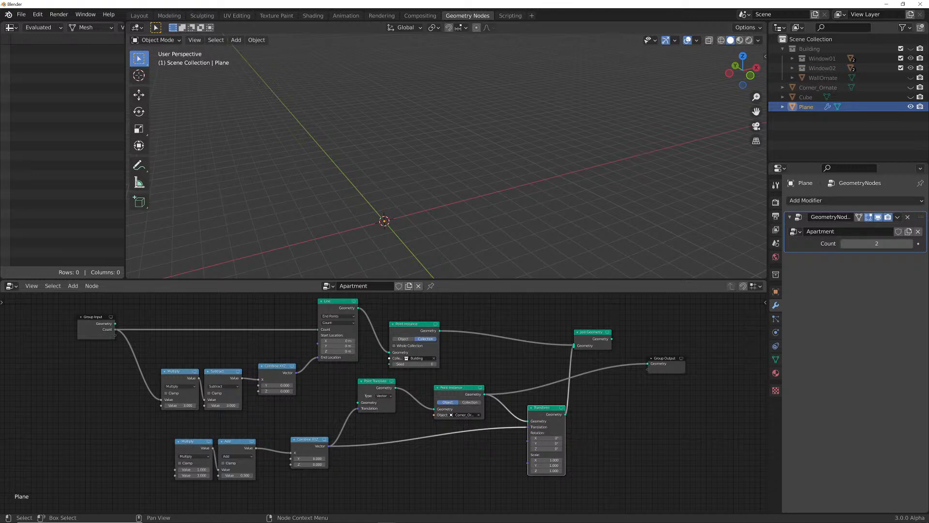
{"action": "left_click_drag", "start_coordinate": [592, 332], "coordinate": [613, 325]}
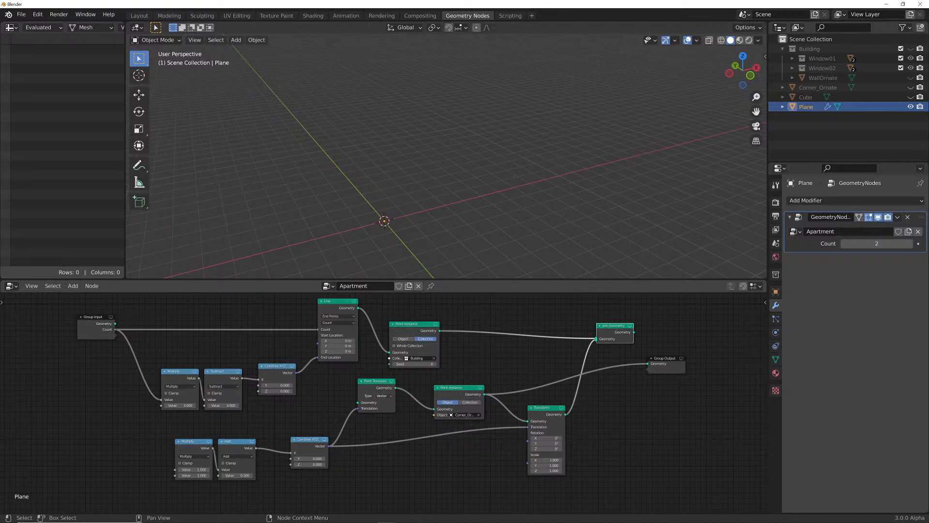
Disconnect Point Translate from the Corner_Ornate Point Instance and feed that instance with the Group Input geometry
{"action": "left_click_drag", "start_coordinate": [433, 409], "coordinate": [417, 419]}
{"action": "scroll", "coordinate": [385, 404], "scroll_direction": "up", "scroll_amount": 2}
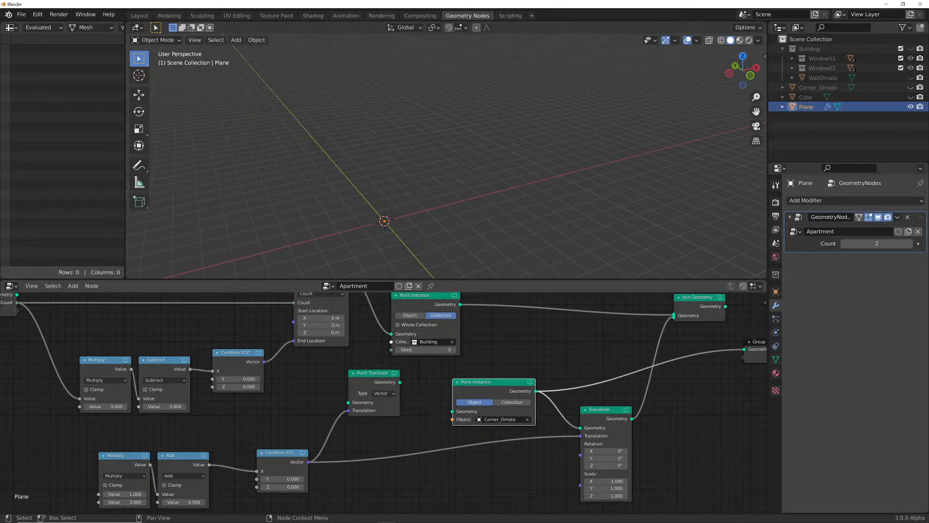
{"action": "scroll", "coordinate": [383, 403], "scroll_direction": "down", "scroll_amount": 2}
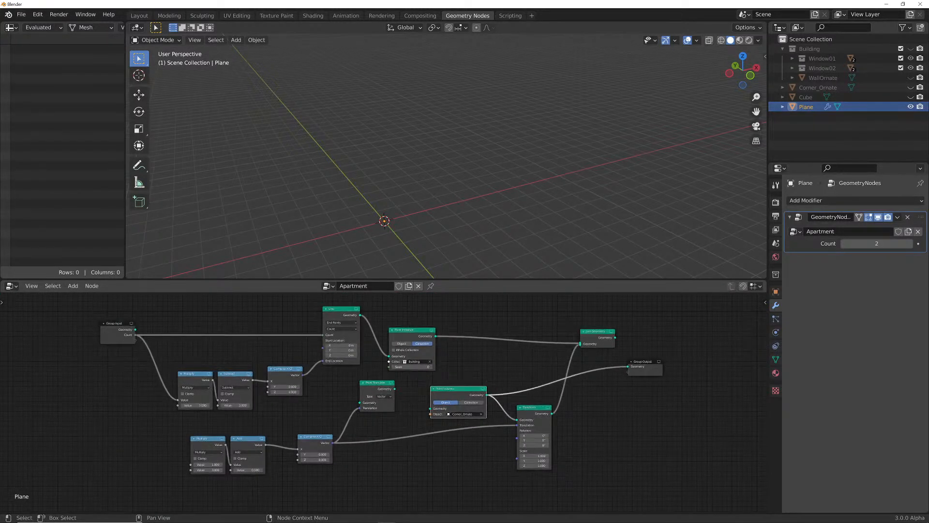
{"action": "left_click_drag", "start_coordinate": [135, 329], "coordinate": [430, 408]}
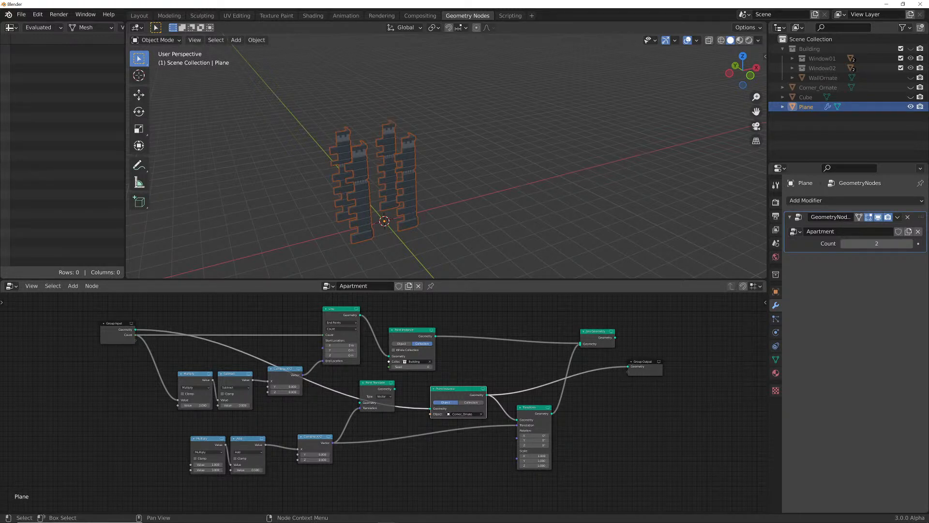
{"action": "scroll", "coordinate": [384, 401], "scroll_direction": "up", "scroll_amount": 1}
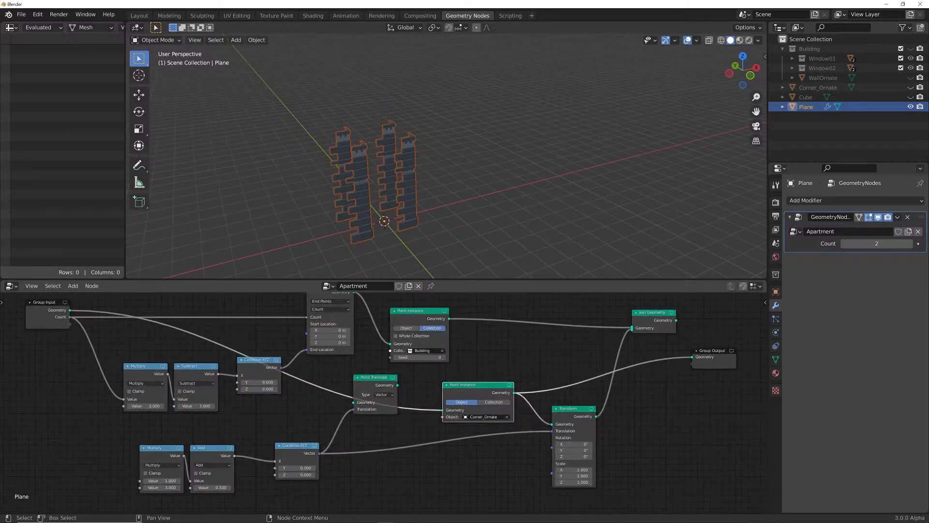
Connect the Transform geometry to Group Output and delete the Point Translate node
{"action": "left_click_drag", "start_coordinate": [320, 453], "coordinate": [425, 431]}
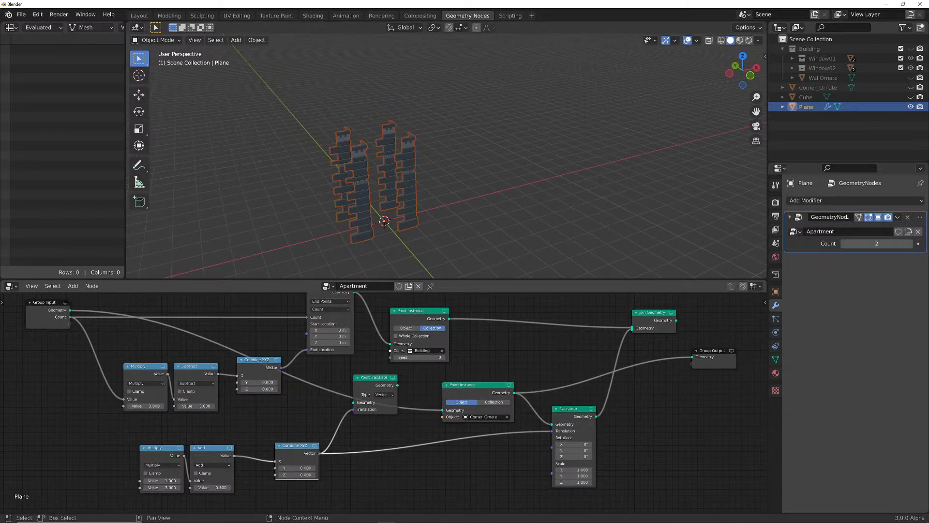
{"action": "left_click_drag", "start_coordinate": [595, 416], "coordinate": [692, 357]}
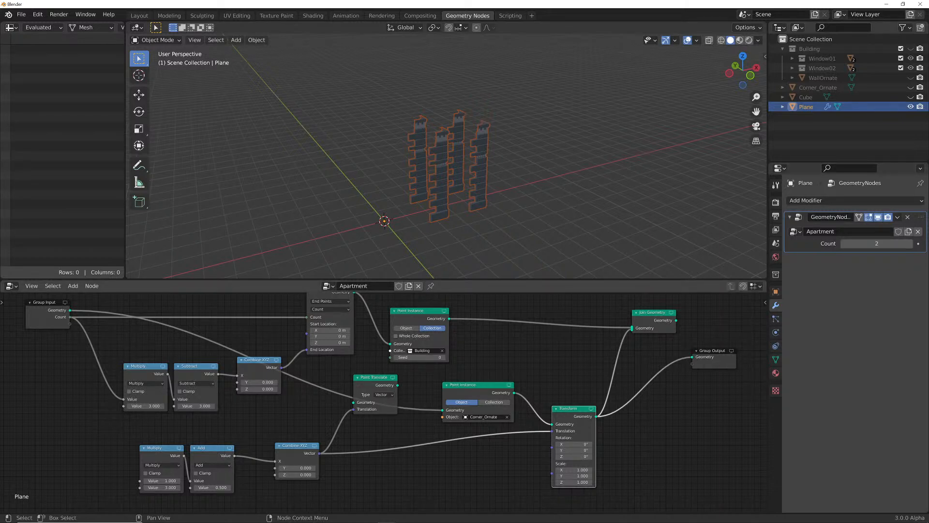
{"action": "key", "text": "ctrl+x"}
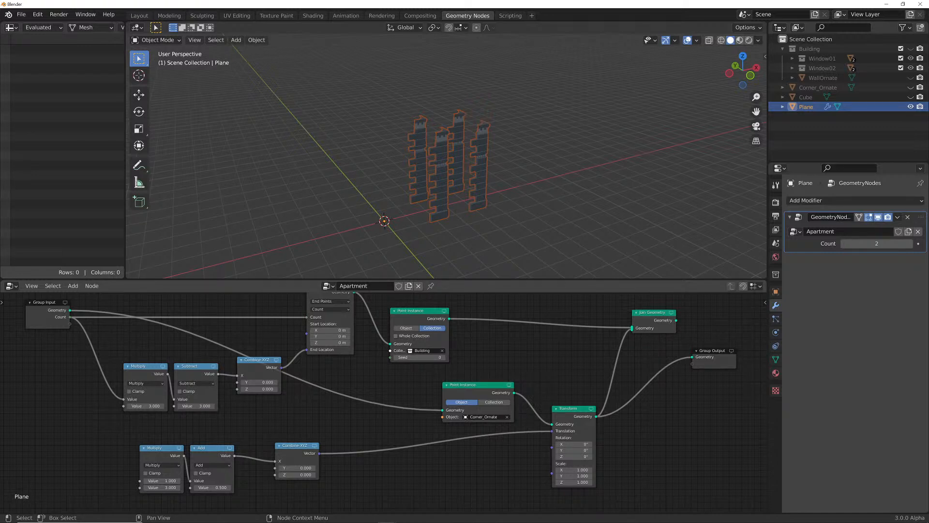
Switch to the Building02.blend window and examine how the ETK_GRID and ETK_LINE nodes feed the building's Point Instances
{"action": "scroll", "coordinate": [382, 402], "scroll_direction": "down", "scroll_amount": 1}
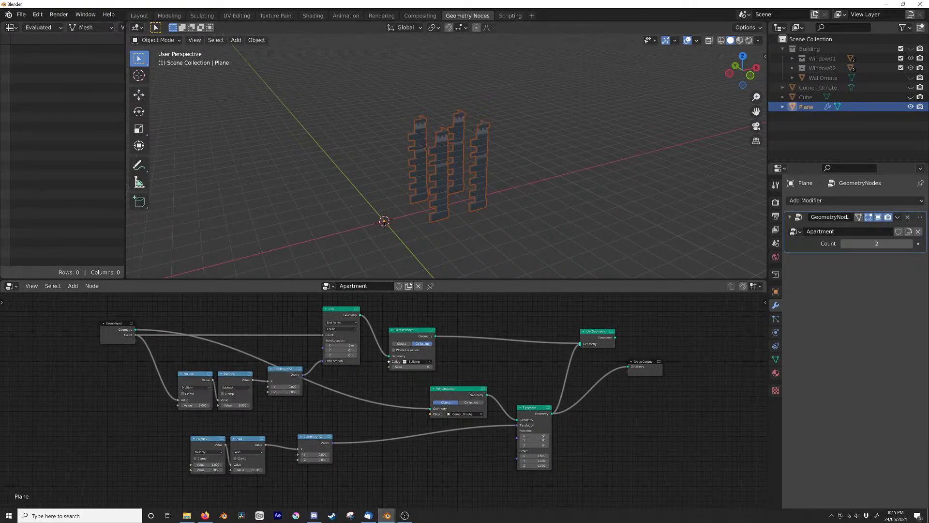
{"action": "mouse_move", "coordinate": [386, 515]}
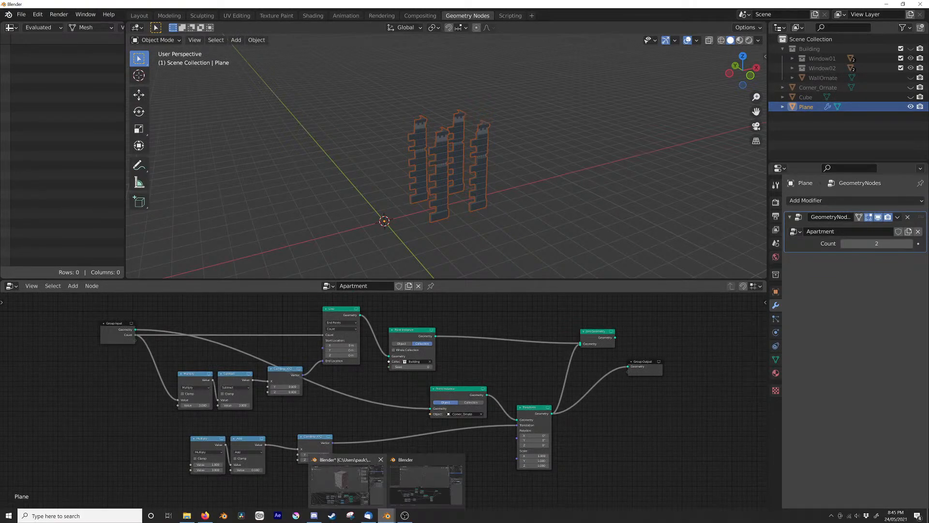
{"action": "left_click", "coordinate": [346, 482]}
{"action": "middle_click_drag", "start_coordinate": [426, 382], "coordinate": [259, 503]}
{"action": "middle_click_drag", "start_coordinate": [271, 406], "coordinate": [289, 465]}
{"action": "scroll", "coordinate": [290, 484], "scroll_direction": "up", "scroll_amount": 3}
{"action": "scroll", "coordinate": [289, 465], "scroll_direction": "up", "scroll_amount": 1}
{"action": "middle_click_drag", "start_coordinate": [300, 377], "coordinate": [366, 506]}
{"action": "middle_click_drag", "start_coordinate": [310, 402], "coordinate": [349, 489]}
{"action": "middle_click_drag", "start_coordinate": [310, 435], "coordinate": [403, 440]}
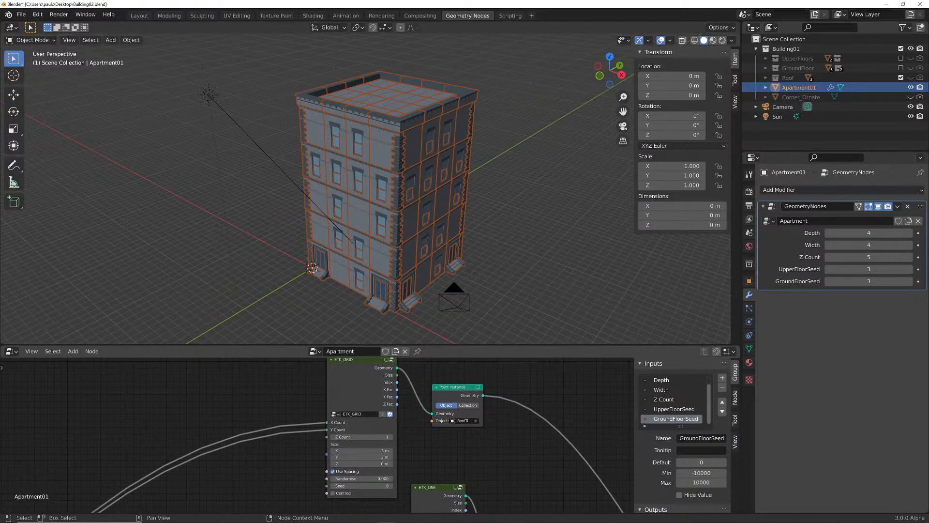
{"action": "scroll", "coordinate": [403, 440], "scroll_direction": "down", "scroll_amount": 3}
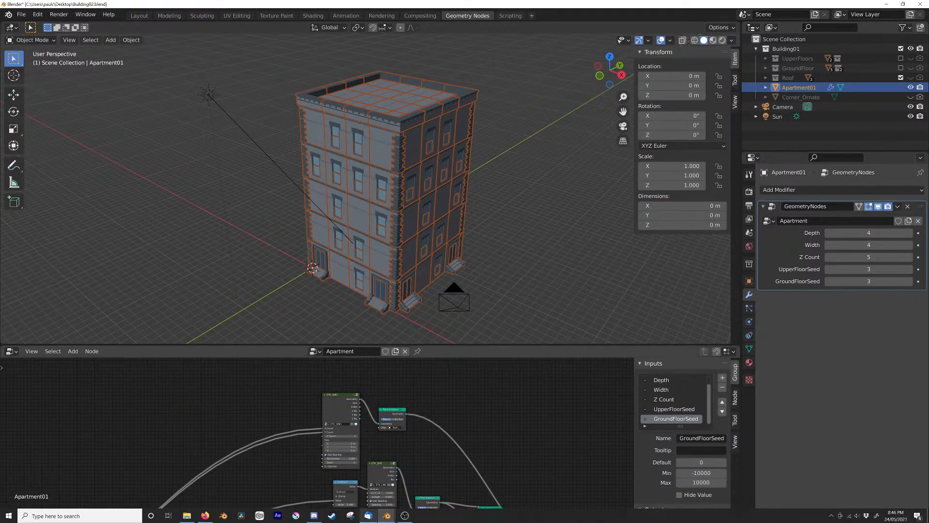
Return to the working Blender window, feed the Corner_Ornate Point Instance from a new Grid primitive, and connect that instance to Group Output
{"action": "mouse_move", "coordinate": [386, 515]}
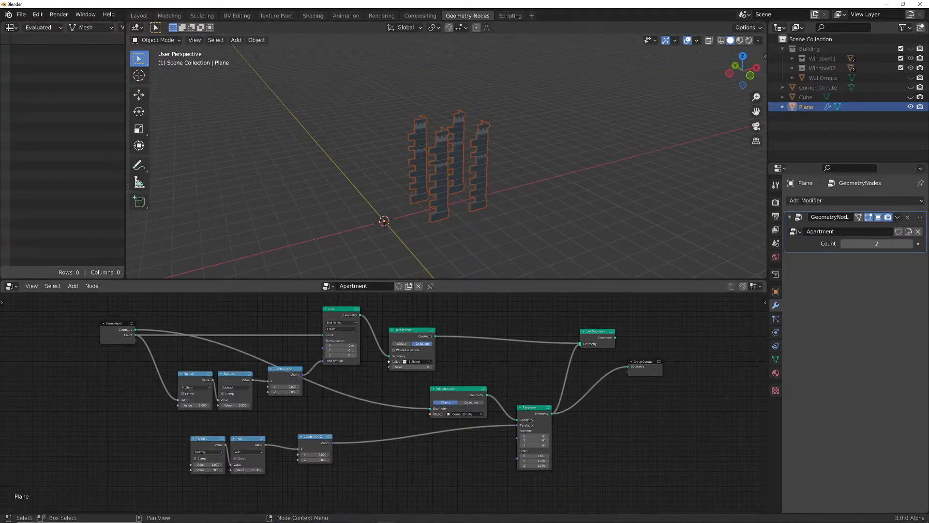
{"action": "key", "text": "shift+a"}
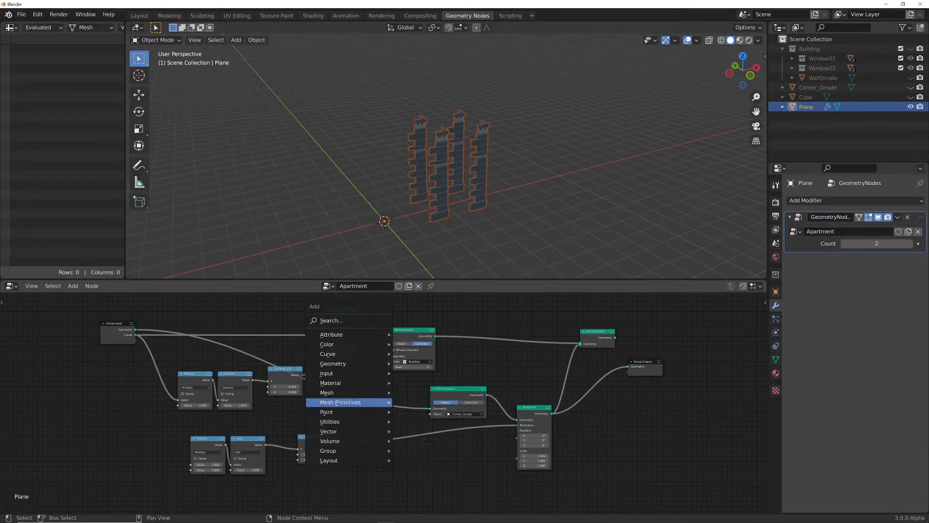
{"action": "mouse_move", "coordinate": [340, 402]}
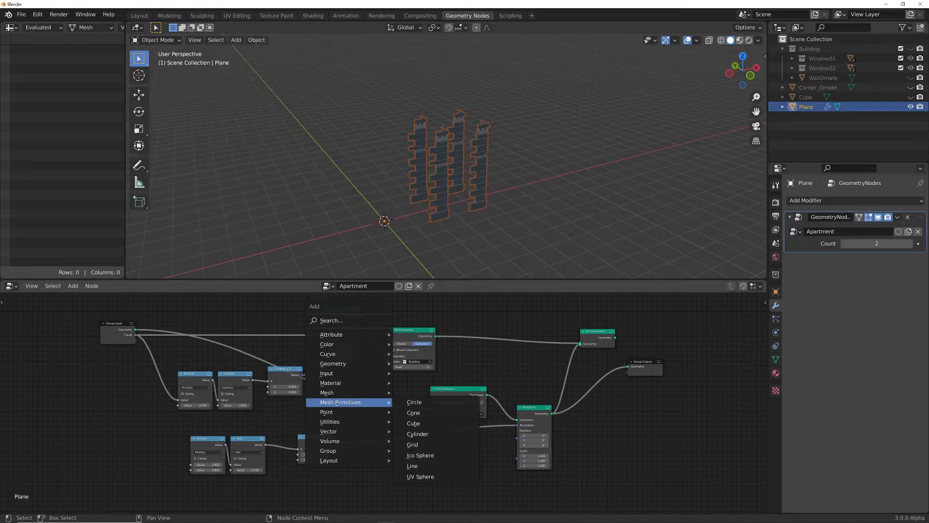
{"action": "left_click", "coordinate": [412, 445]}
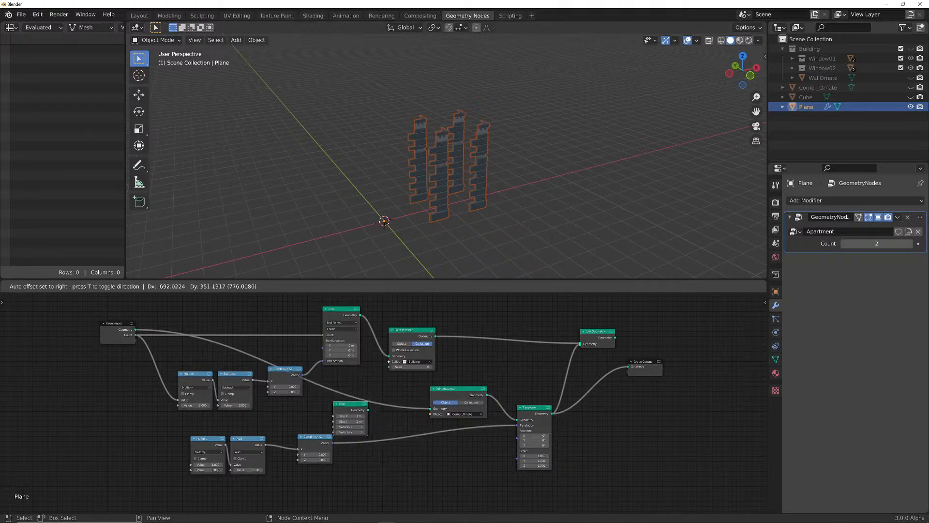
{"action": "left_click", "coordinate": [332, 404]}
{"action": "left_click_drag", "start_coordinate": [348, 406], "coordinate": [429, 409]}
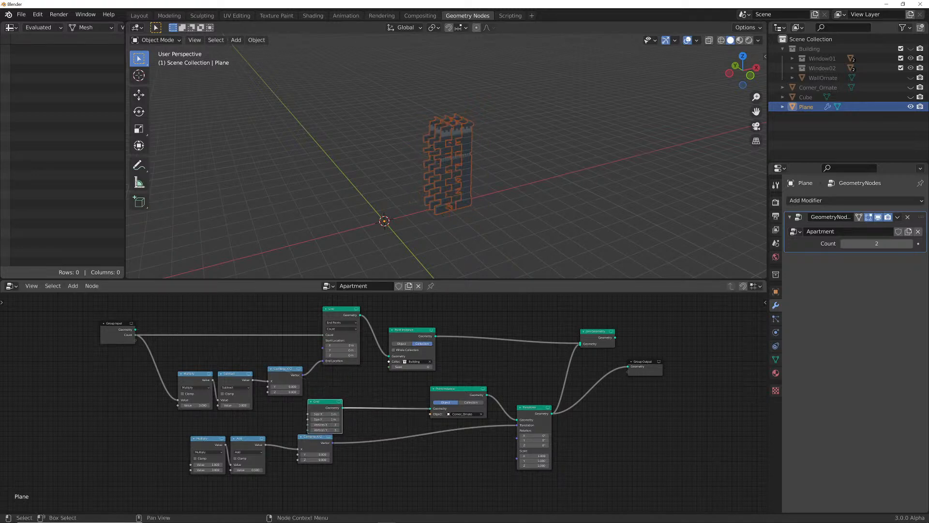
{"action": "left_click_drag", "start_coordinate": [486, 395], "coordinate": [627, 366]}
{"action": "scroll", "coordinate": [390, 392], "scroll_direction": "up", "scroll_amount": 2}
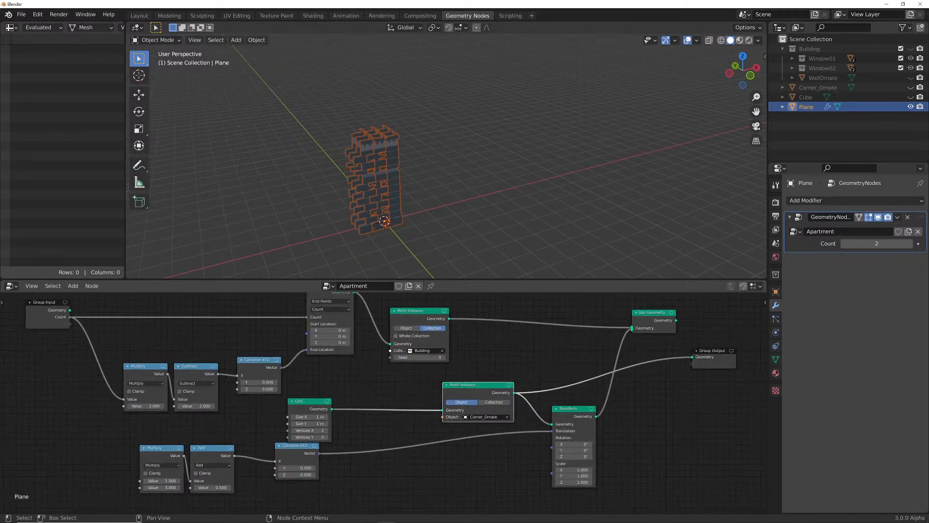
{"action": "left_click_drag", "start_coordinate": [314, 404], "coordinate": [380, 389]}
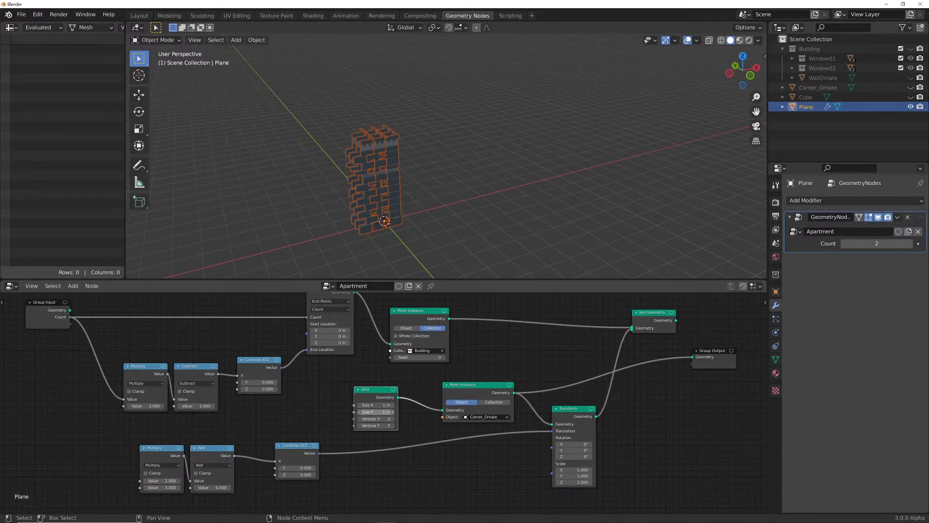
Set the Grid node's Size X and Size Y to 3 m
{"action": "left_click", "coordinate": [376, 405]}
{"action": "type", "text": "3"}
{"action": "key", "text": "Return"}
{"action": "left_click", "coordinate": [376, 412]}
{"action": "type", "text": "3"}
{"action": "key", "text": "Return"}
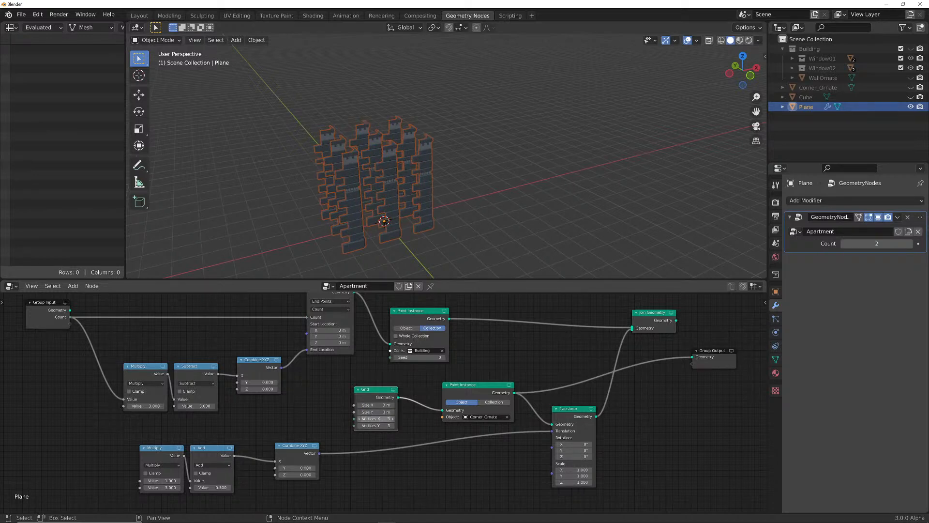
Set the Grid node's Vertices X and Vertices Y to 2 so corners sit only at its four points
{"action": "left_click", "coordinate": [376, 419]}
{"action": "type", "text": "1"}
{"action": "key", "text": "Return"}
{"action": "left_click", "coordinate": [376, 419]}
{"action": "type", "text": "2"}
{"action": "key", "text": "Return"}
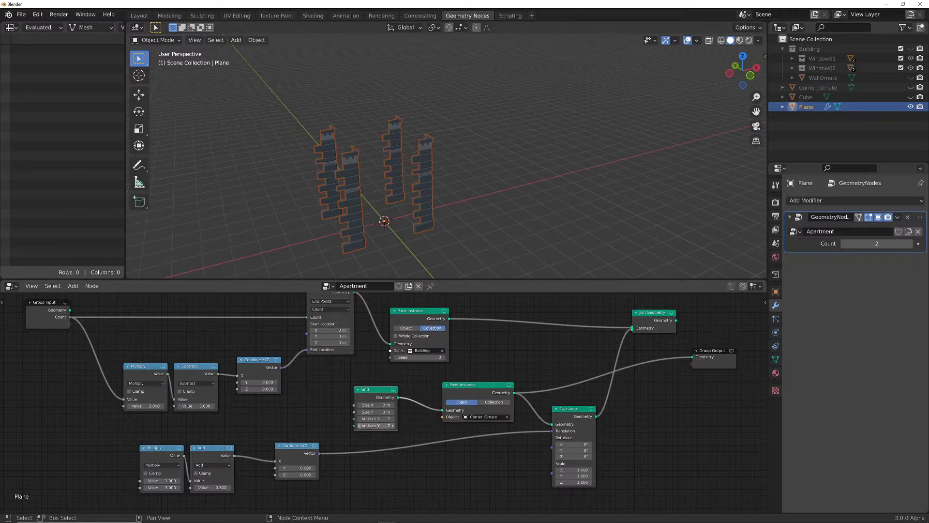
{"action": "left_click", "coordinate": [376, 426]}
{"action": "type", "text": "1"}
{"action": "key", "text": "Return"}
{"action": "left_click", "coordinate": [376, 425]}
{"action": "type", "text": "2"}
{"action": "key", "text": "Return"}
Cut the Combine XYZ link to the Transform's Translation, connect Transform to Group Output, and set its Translation X to 0 m
{"action": "right_click_drag", "start_coordinate": [491, 426], "coordinate": [493, 438], "text": "ctrl"}
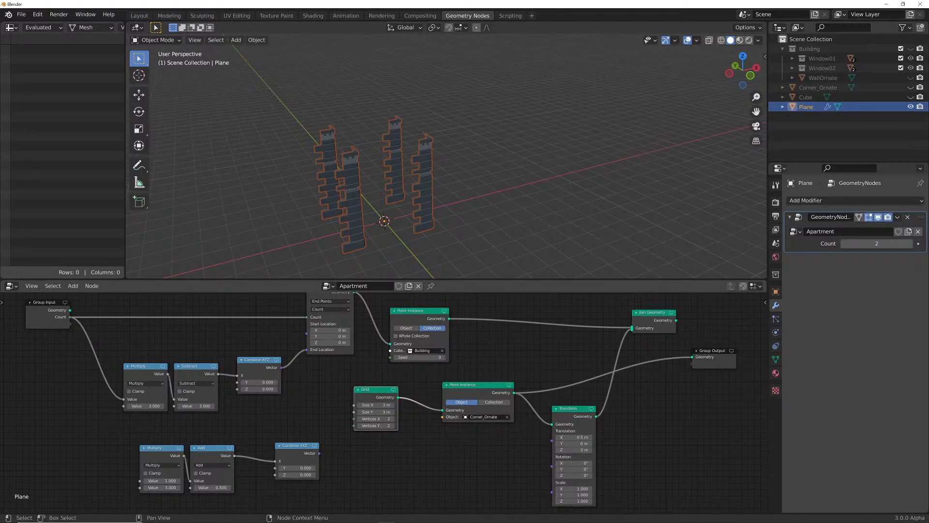
{"action": "left_click_drag", "start_coordinate": [596, 416], "coordinate": [692, 357]}
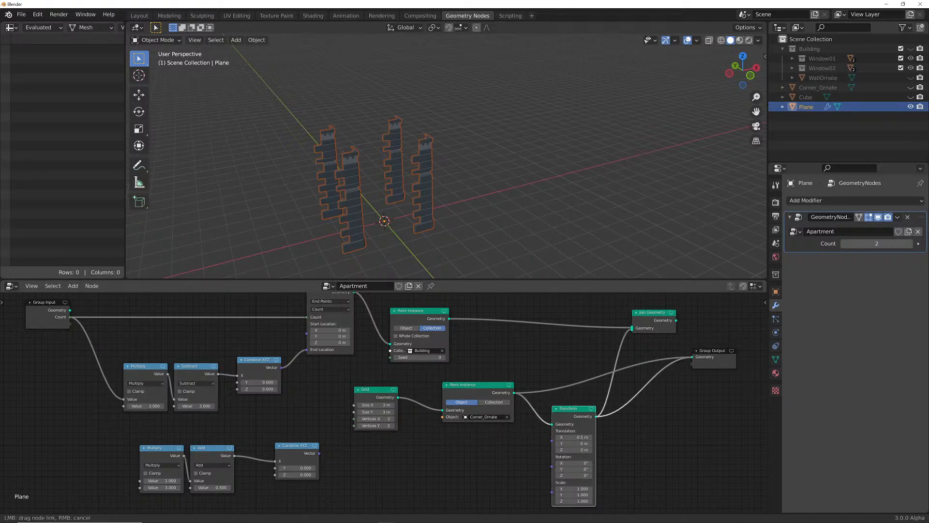
{"action": "left_click", "coordinate": [574, 437]}
{"action": "type", "text": "0"}
{"action": "key", "text": "Return"}
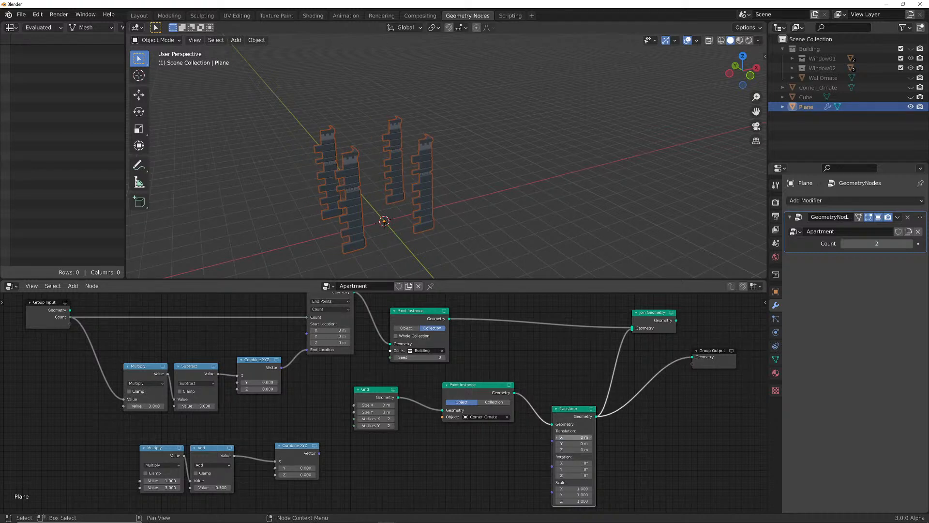
Connect Join Geometry to Group Output and set the Transform's Translation X and Y to 1.5 m
{"action": "left_click_drag", "start_coordinate": [676, 320], "coordinate": [692, 357]}
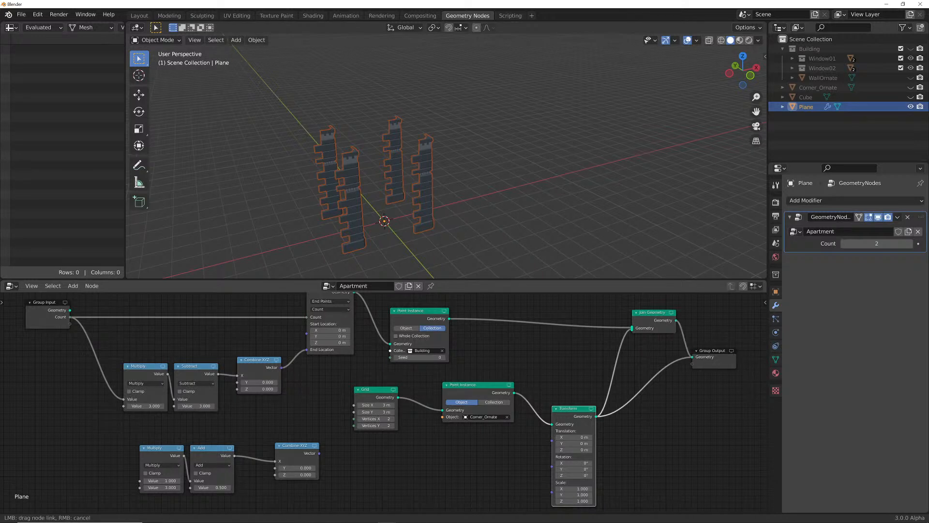
{"action": "left_click_drag", "start_coordinate": [574, 437], "coordinate": [603, 443]}
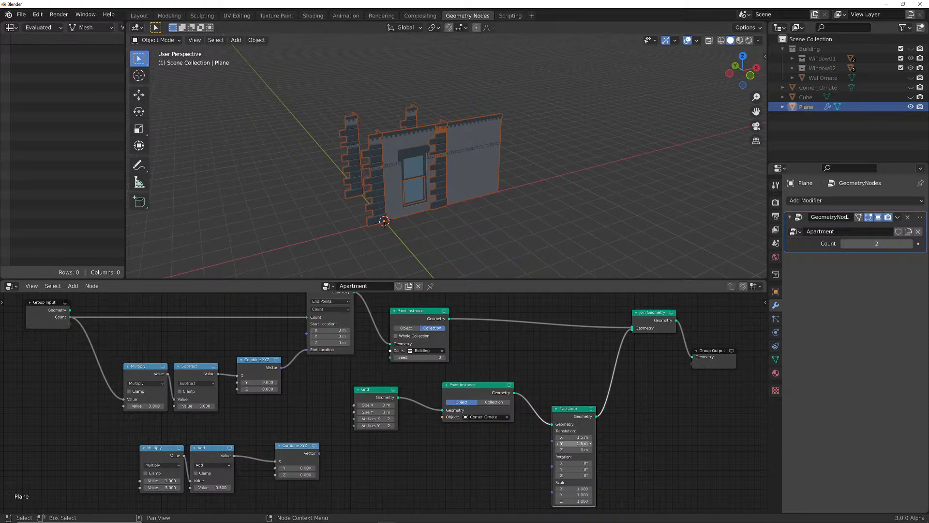
{"action": "middle_click_drag", "start_coordinate": [450, 169], "coordinate": [527, 209]}
Mirror the corners with a Transform Scale X of -1, set Translation X to 1 m, and increase the Grid's Size X
{"action": "left_click", "coordinate": [573, 488]}
{"action": "type", "text": "1.0"}
{"action": "key", "text": "Home"}
{"action": "type", "text": "-"}
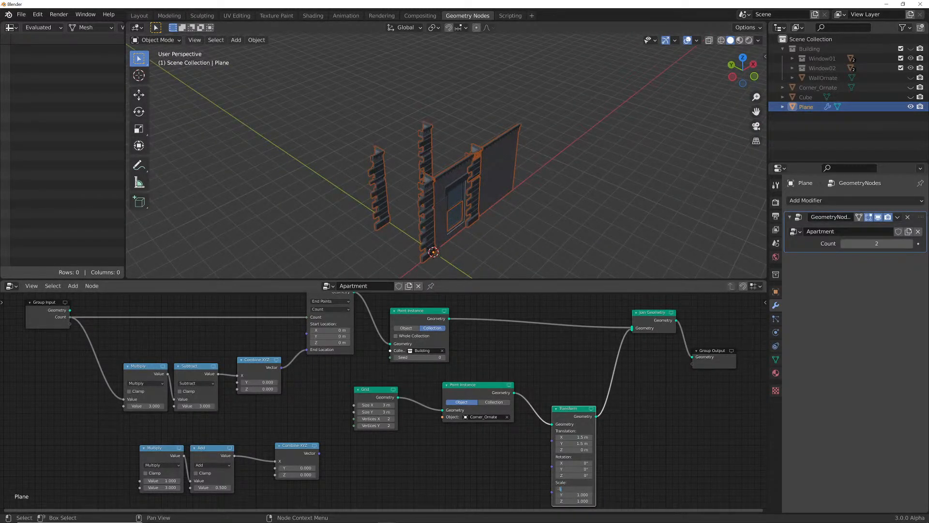
{"action": "key", "text": "Return"}
{"action": "middle_click_drag", "start_coordinate": [460, 170], "coordinate": [498, 177]}
{"action": "left_click_drag", "start_coordinate": [576, 437], "coordinate": [562, 437]}
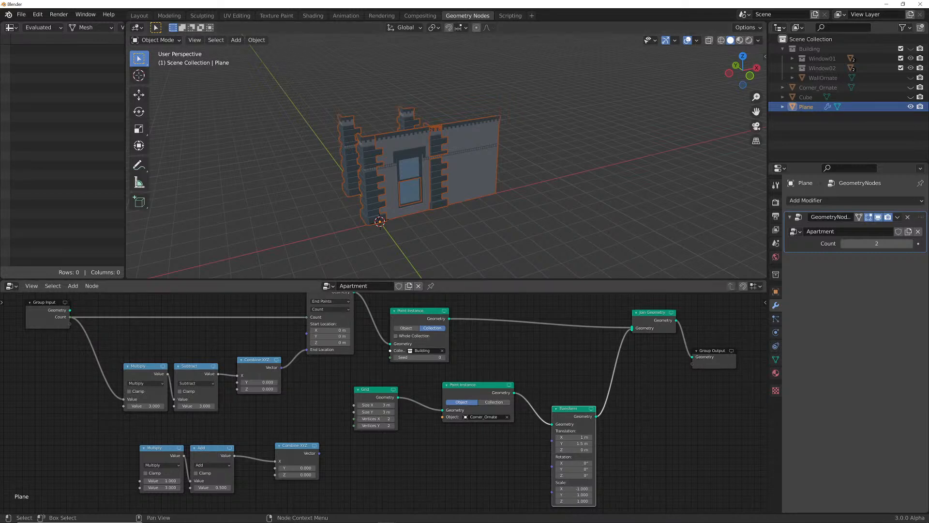
{"action": "mouse_move", "coordinate": [375, 405]}
{"action": "left_mouse_down"}
{"action": "mouse_move", "coordinate": [394, 405]}
{"action": "mouse_move", "coordinate": [386, 405]}
{"action": "left_mouse_up"}
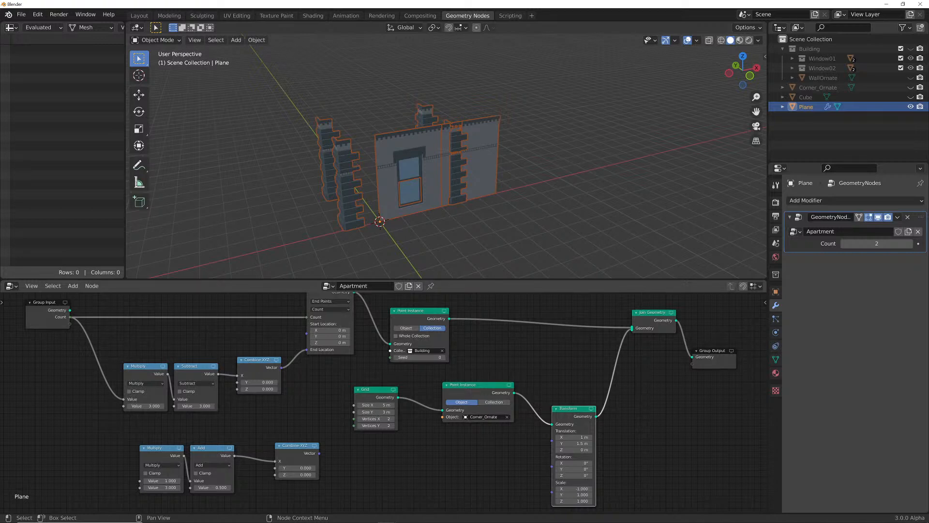
Delete the Grid, Corner_Ornate Point Instance and Transform nodes
{"action": "left_click_drag", "start_coordinate": [357, 369], "coordinate": [601, 474]}
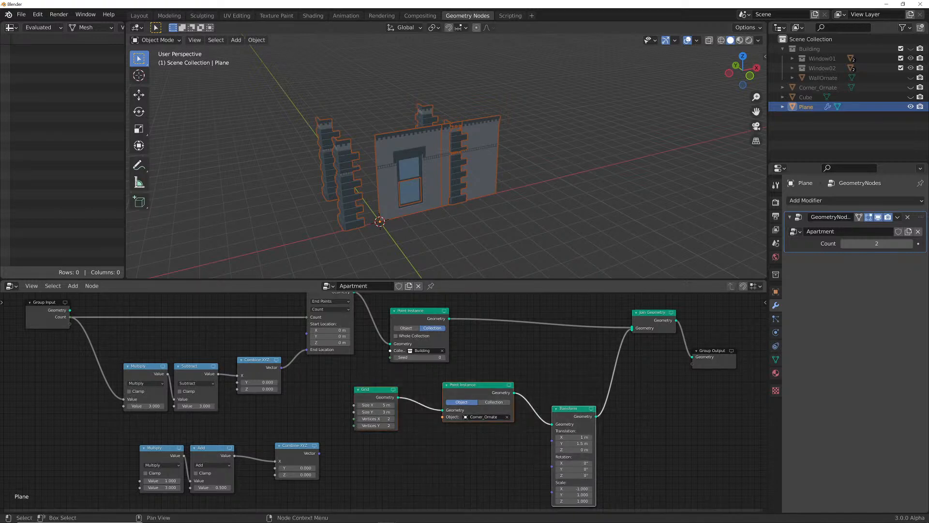
{"action": "key", "text": "x"}
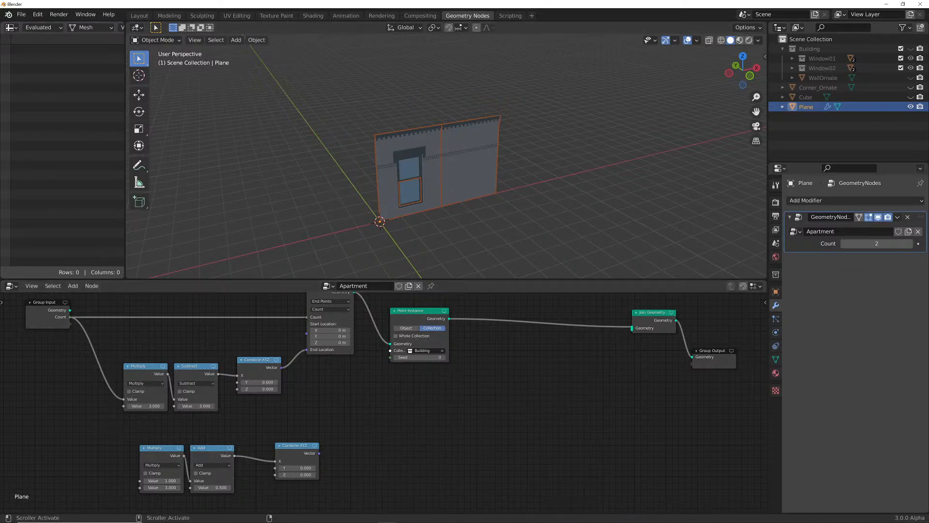
Append the ETK_GRID and ETK_LINE node trees from Building02.blend on the Desktop
{"action": "left_click", "coordinate": [22, 14]}
{"action": "mouse_move", "coordinate": [53, 179]}
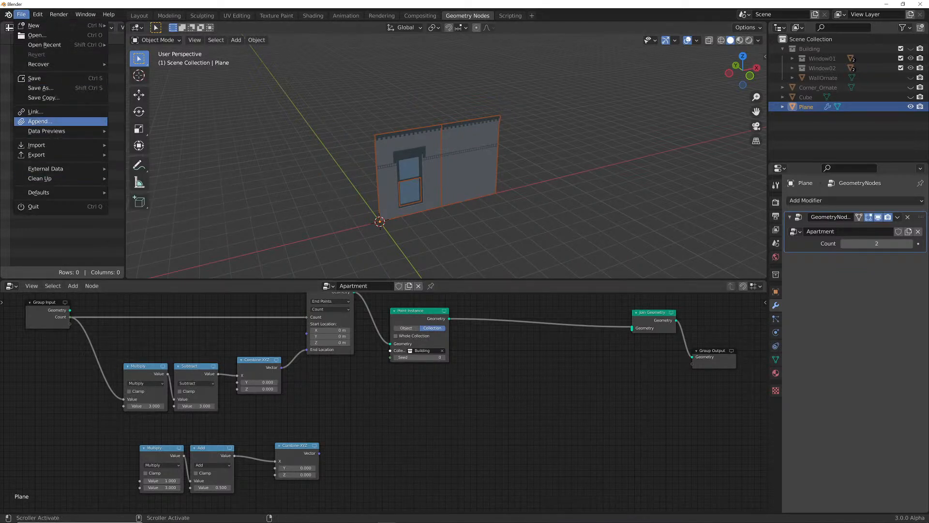
{"action": "left_click", "coordinate": [40, 121]}
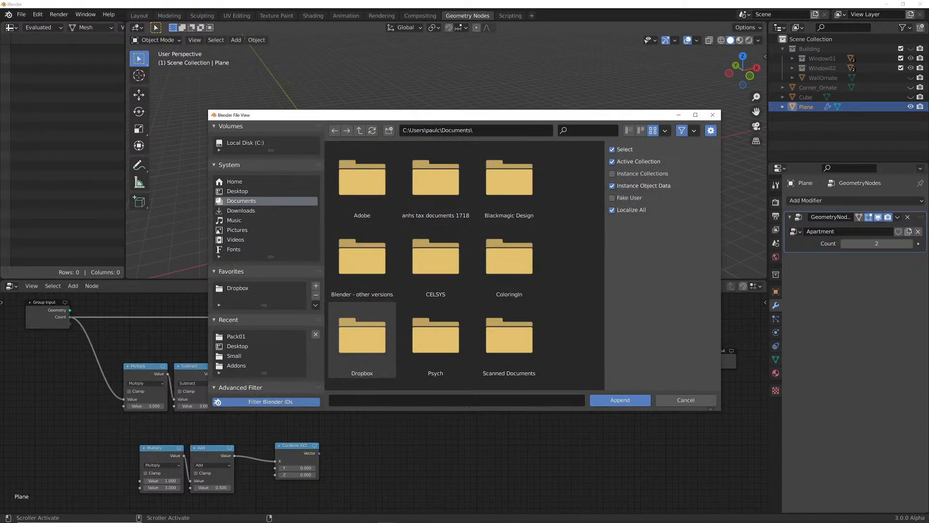
{"action": "left_click", "coordinate": [238, 191]}
{"action": "left_click", "coordinate": [436, 256]}
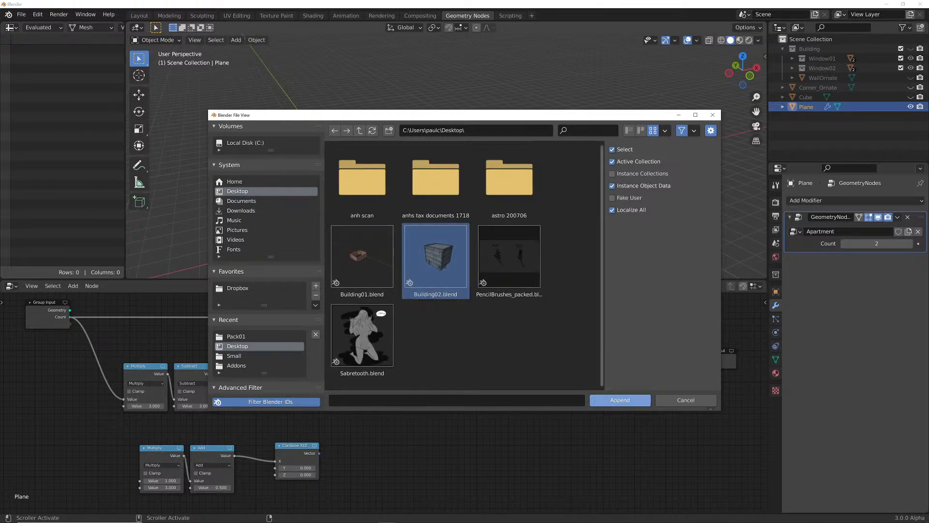
{"action": "double_click", "coordinate": [435, 257]}
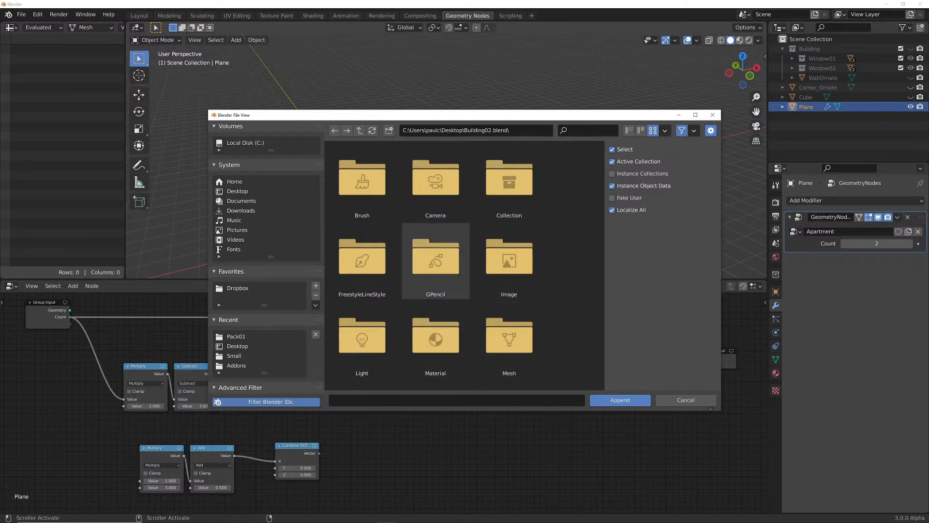
{"action": "scroll", "coordinate": [435, 261], "scroll_direction": "down", "scroll_amount": 5}
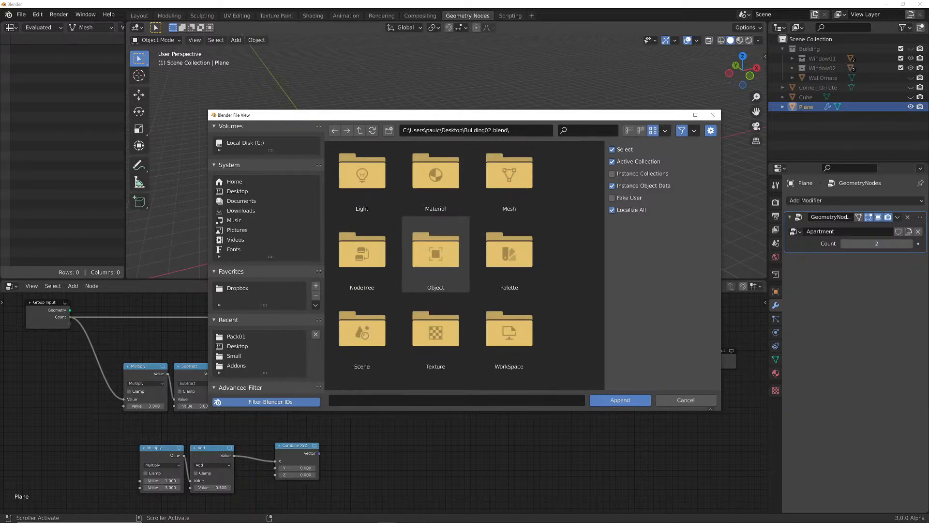
{"action": "double_click", "coordinate": [362, 251]}
{"action": "left_click", "coordinate": [436, 181]}
{"action": "left_click", "coordinate": [509, 181], "text": "shift"}
{"action": "left_click", "coordinate": [619, 400]}
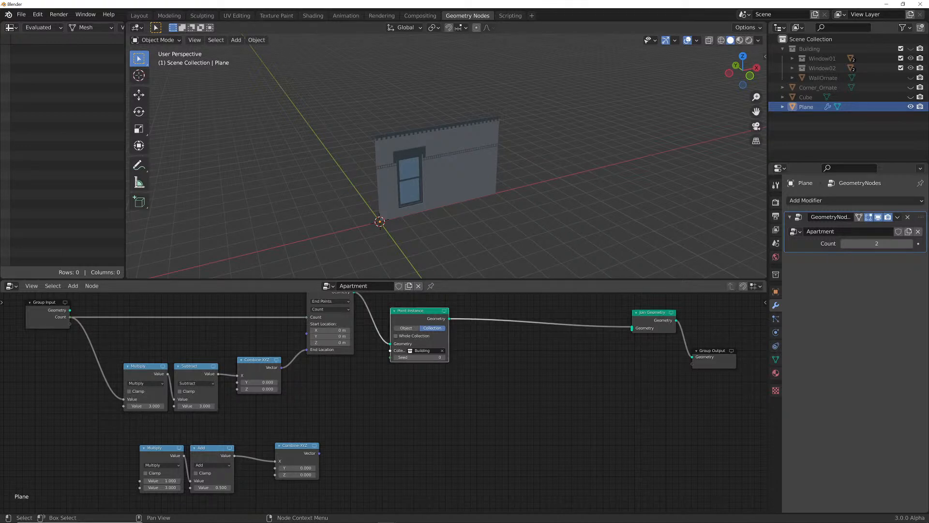
Duplicate the Building Point Instance below the original and set the copy to instance the Corner_Ornate object
{"action": "key", "text": "shift+d"}
{"action": "key", "text": "Return"}
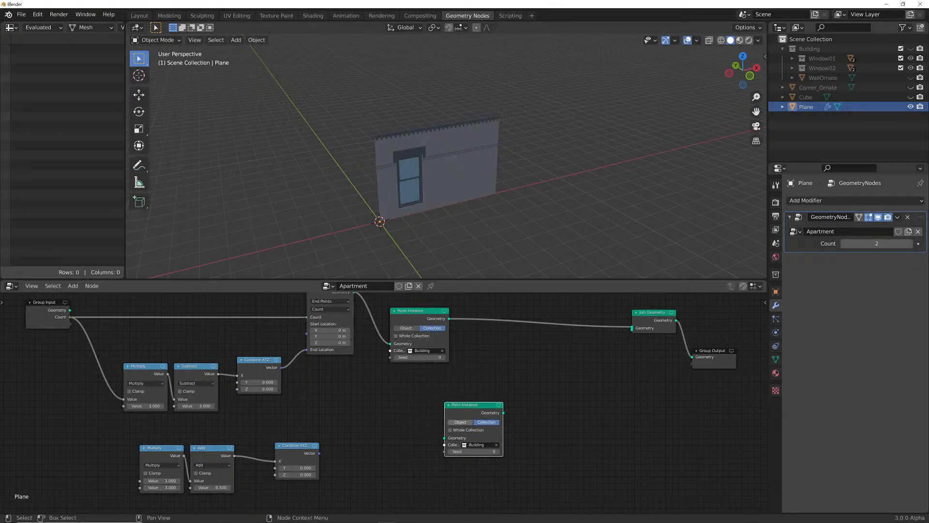
{"action": "left_click", "coordinate": [460, 422]}
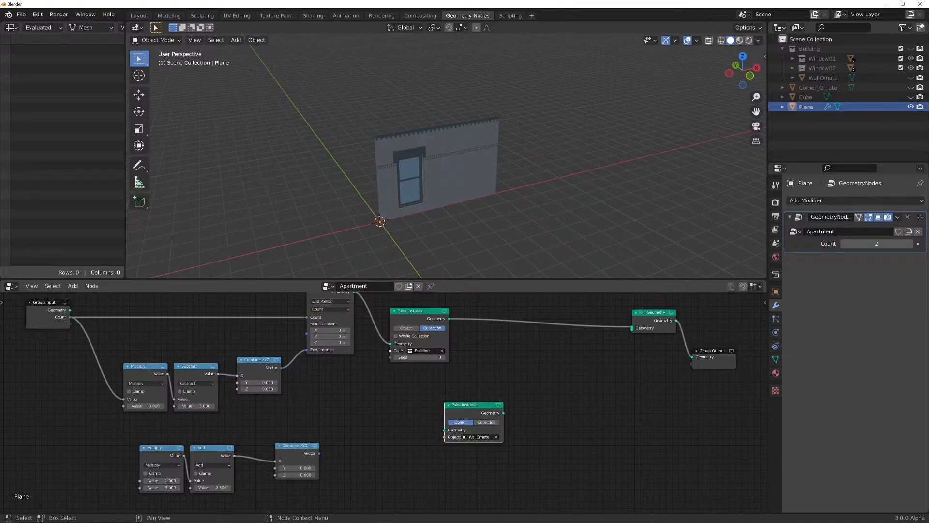
{"action": "left_click", "coordinate": [479, 437]}
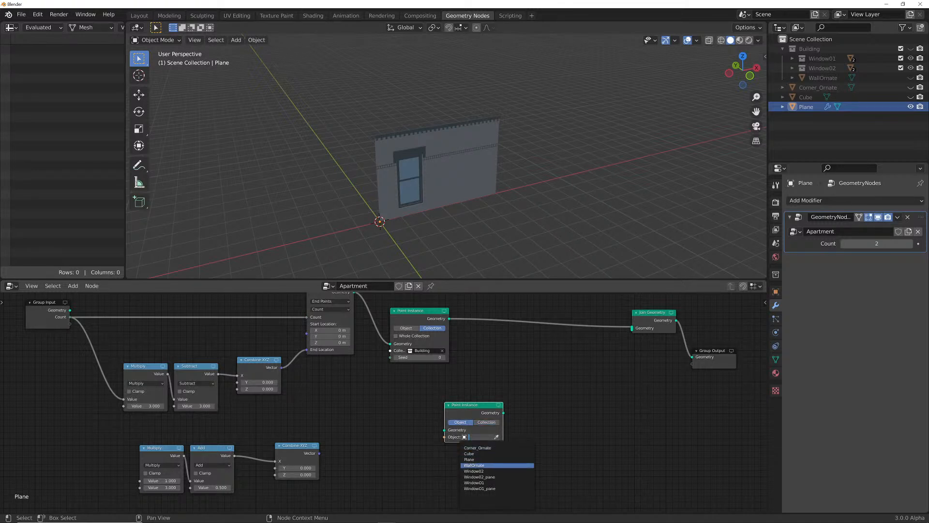
{"action": "left_click", "coordinate": [478, 448]}
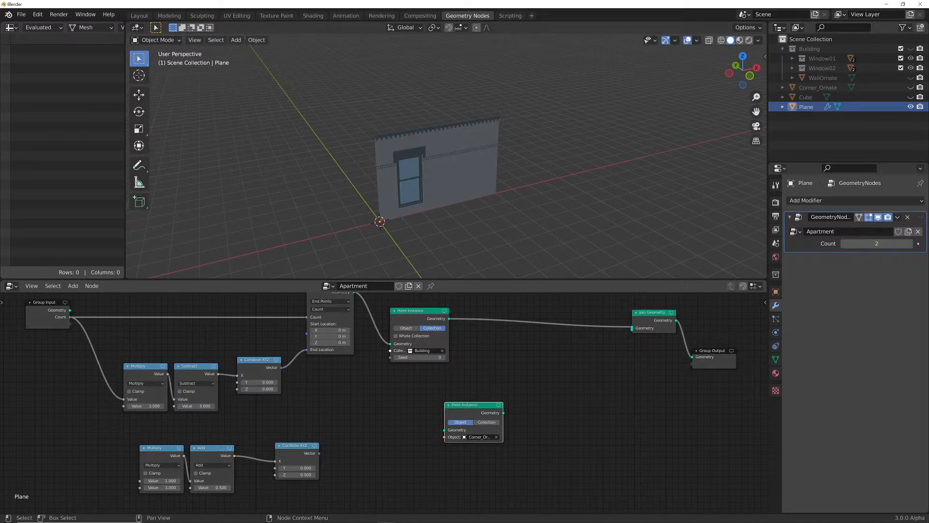
Add an ETK_GRID group node, feed it into the Corner_Ornate Point Instance, and connect that instance to Join Geometry
{"action": "key", "text": "shift+a"}
{"action": "mouse_move", "coordinate": [349, 461]}
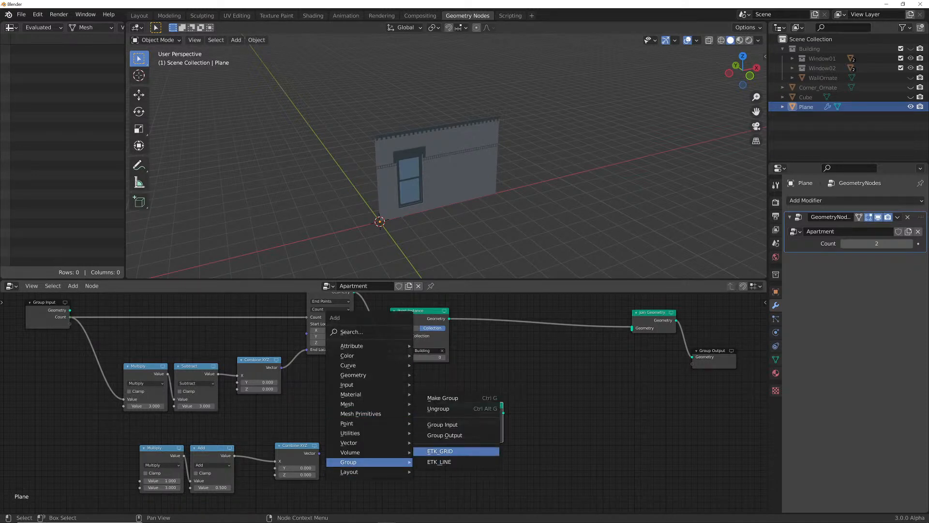
{"action": "left_click", "coordinate": [440, 451]}
{"action": "left_click", "coordinate": [377, 459]}
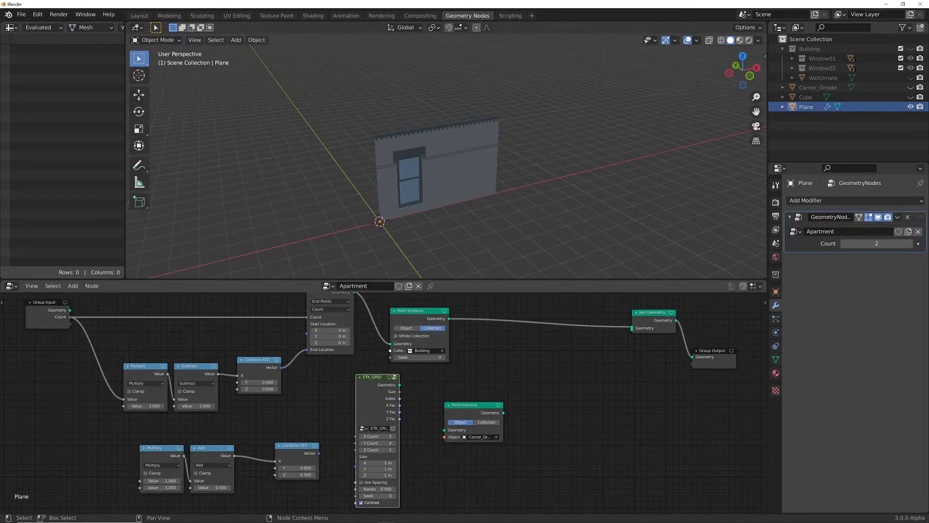
{"action": "left_click_drag", "start_coordinate": [400, 385], "coordinate": [445, 430]}
{"action": "left_click_drag", "start_coordinate": [503, 413], "coordinate": [632, 328]}
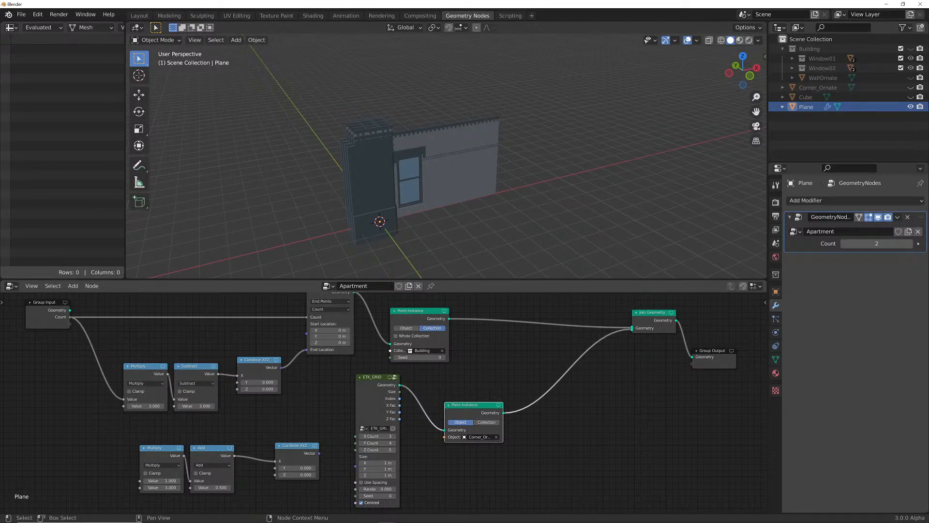
Set the ETK_GRID node's X, Y and Z Count to 1
{"action": "left_click", "coordinate": [377, 449]}
{"action": "type", "text": "1"}
{"action": "key", "text": "shift+Tab"}
{"action": "type", "text": "1"}
{"action": "key", "text": "shift+Tab"}
{"action": "type", "text": "1"}
{"action": "key", "text": "Return"}
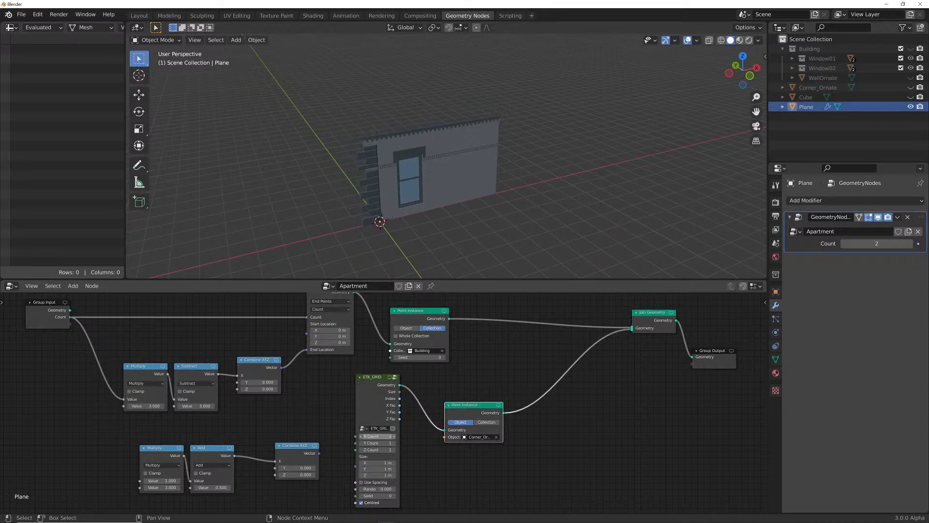
{"action": "left_click", "coordinate": [378, 462]}
{"action": "type", "text": "-1"}
{"action": "key", "text": "Return"}
{"action": "left_click", "coordinate": [377, 463]}
{"action": "type", "text": "1"}
{"action": "key", "text": "Return"}
Shift the Corner_Ornate Point Instance and the ETK_GRID node toward Join Geometry to free space beside the Combine XYZ nodes
{"action": "left_click_drag", "start_coordinate": [472, 405], "coordinate": [491, 408]}
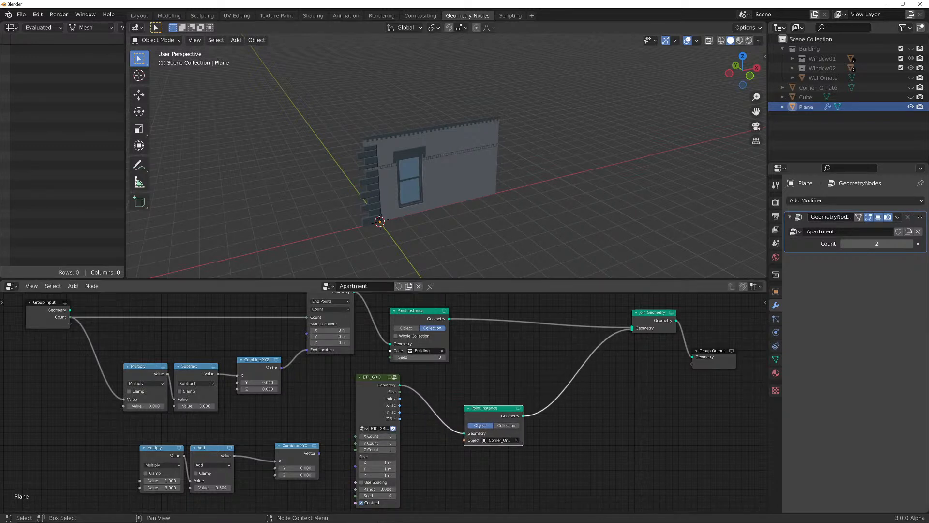
{"action": "left_click_drag", "start_coordinate": [377, 376], "coordinate": [414, 375]}
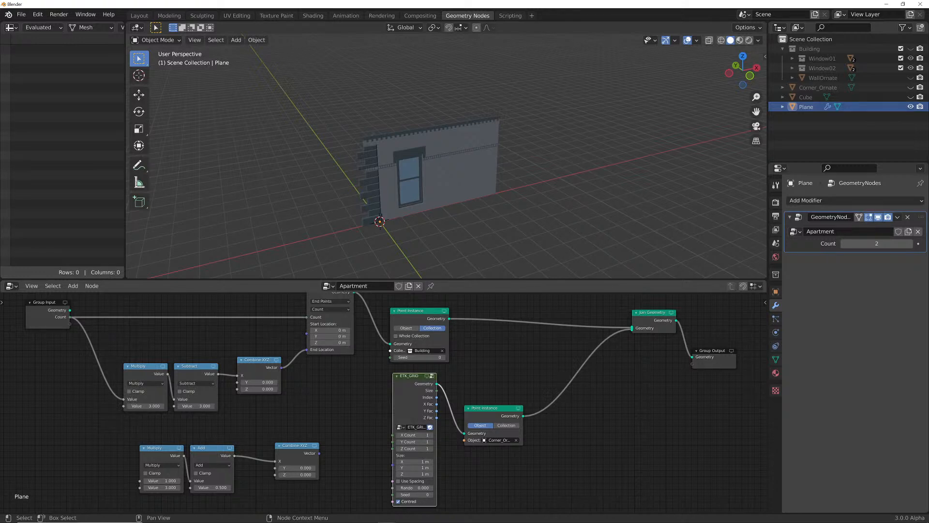
Widen the ETK_GRID node and move the Corner_Ornate Point Instance up and further from it
{"action": "left_click_drag", "start_coordinate": [393, 436], "coordinate": [379, 436]}
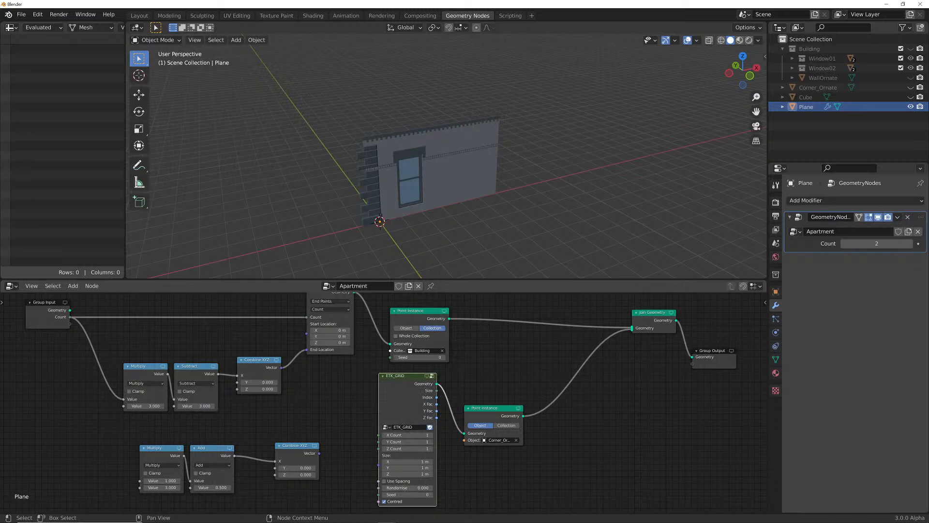
{"action": "key", "text": "g"}
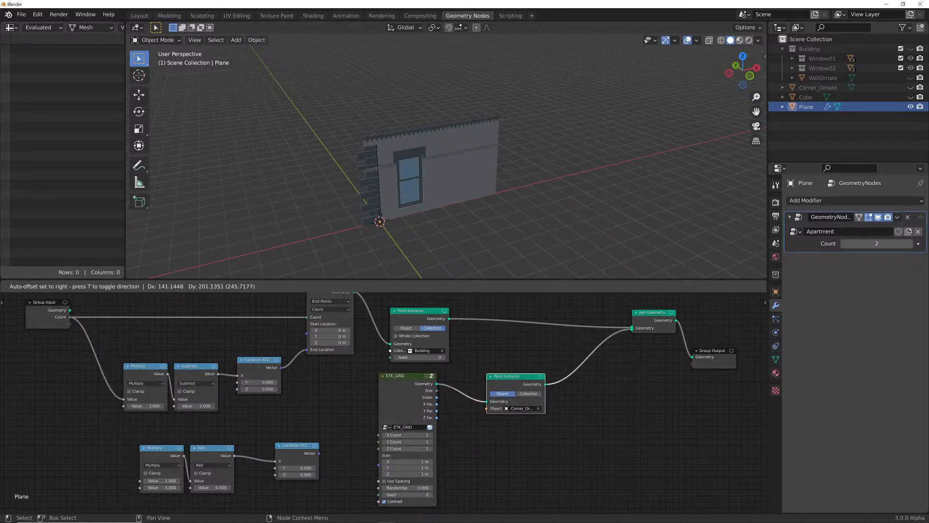
{"action": "key", "text": "Return"}
{"action": "scroll", "coordinate": [383, 401], "scroll_direction": "down", "scroll_amount": 1}
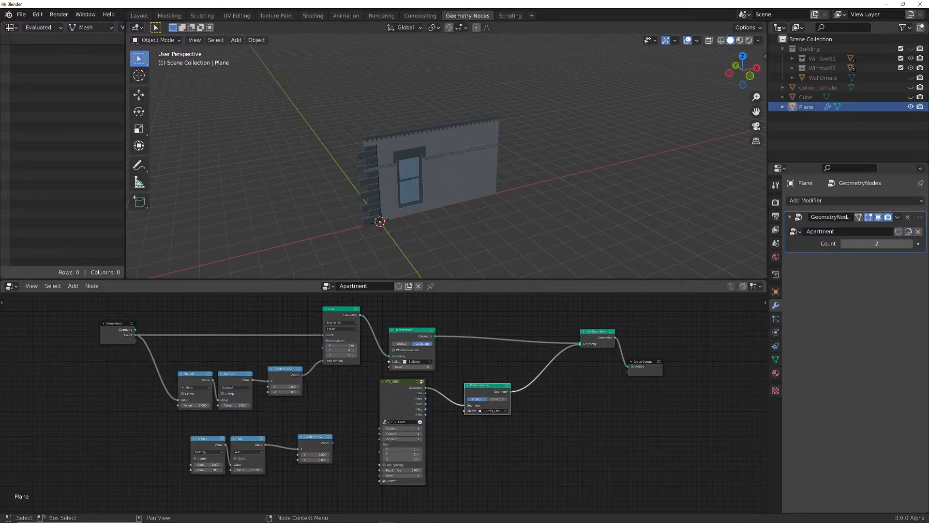
Insert a Transform node between the Corner_Ornate Point Instance and Join Geometry
{"action": "key", "text": "shift+a"}
{"action": "mouse_move", "coordinate": [460, 360]}
{"action": "mouse_move", "coordinate": [455, 302]}
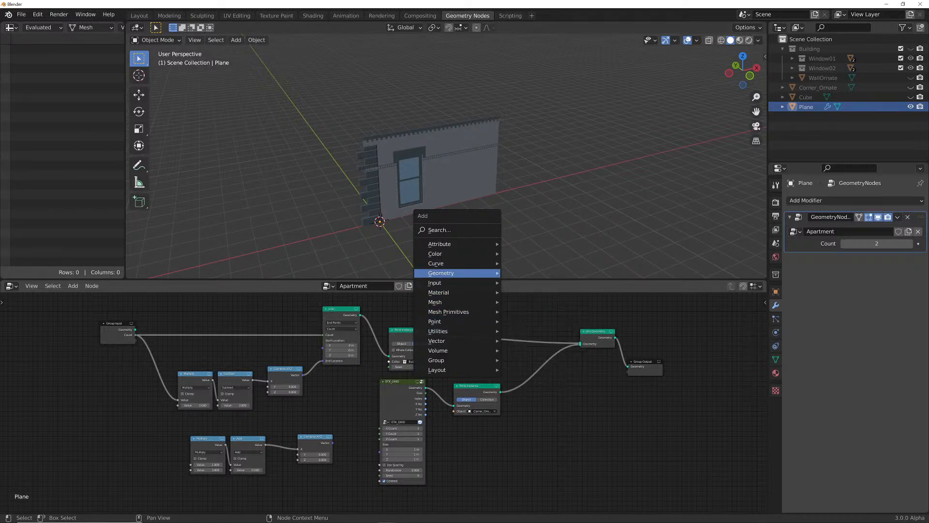
{"action": "mouse_move", "coordinate": [441, 273]}
{"action": "left_click", "coordinate": [527, 294]}
{"action": "left_click", "coordinate": [537, 378]}
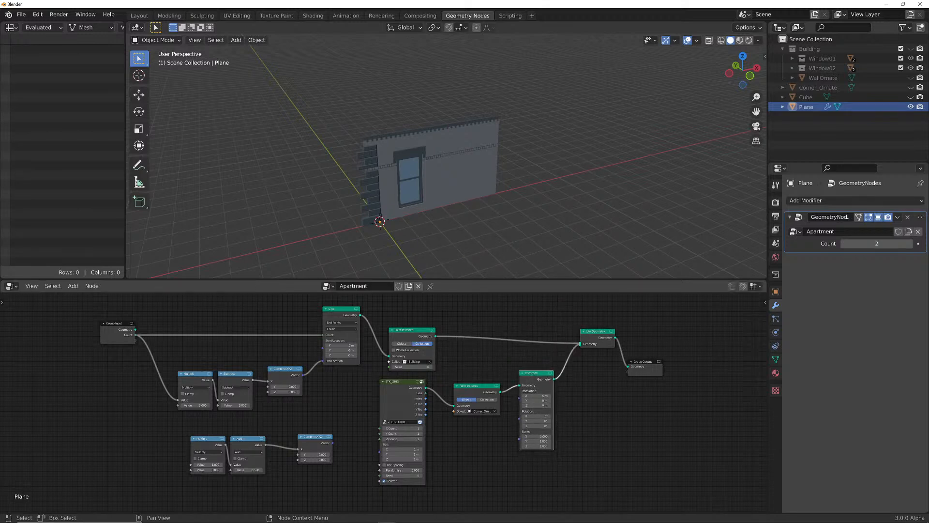
Mirror and offset the corner by setting the Transform's X Scale to -1 and X Translation to -0.5 m
{"action": "left_click", "coordinate": [538, 437]}
{"action": "type", "text": "-1"}
{"action": "key", "text": "Return"}
{"action": "left_click", "coordinate": [538, 396]}
{"action": "type", "text": "0.5"}
{"action": "key", "text": "Return"}
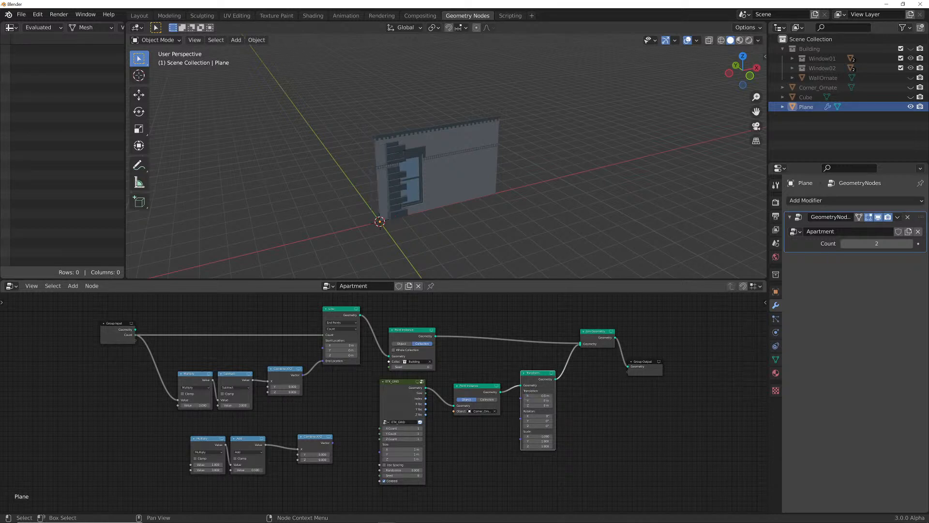
{"action": "left_click", "coordinate": [538, 395]}
{"action": "key", "text": "Left"}
{"action": "key", "text": "Home"}
{"action": "type", "text": "-"}
{"action": "key", "text": "Return"}
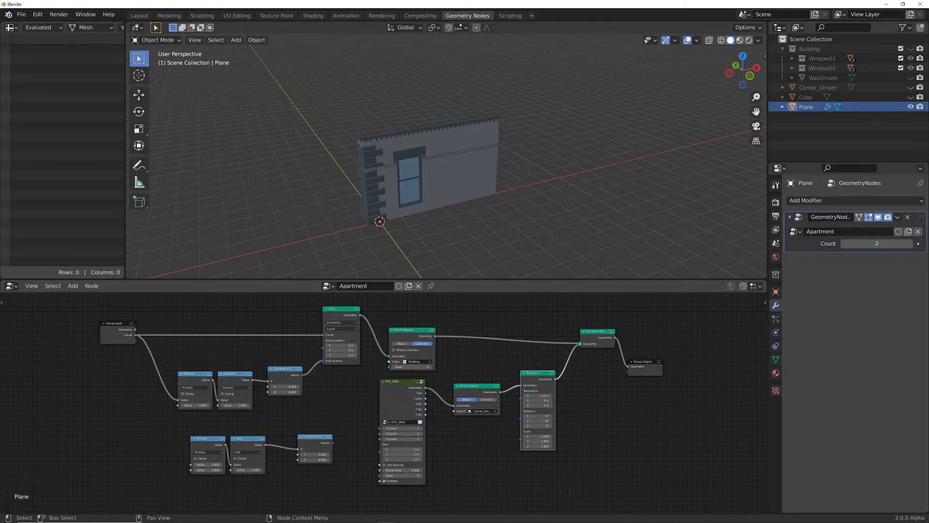
Feed the Corner_Ornate Point Instance from the Mesh Line instead of ETK_GRID, and reposition ETK_GRID, the instance and the Transform
{"action": "left_click_drag", "start_coordinate": [360, 315], "coordinate": [454, 405]}
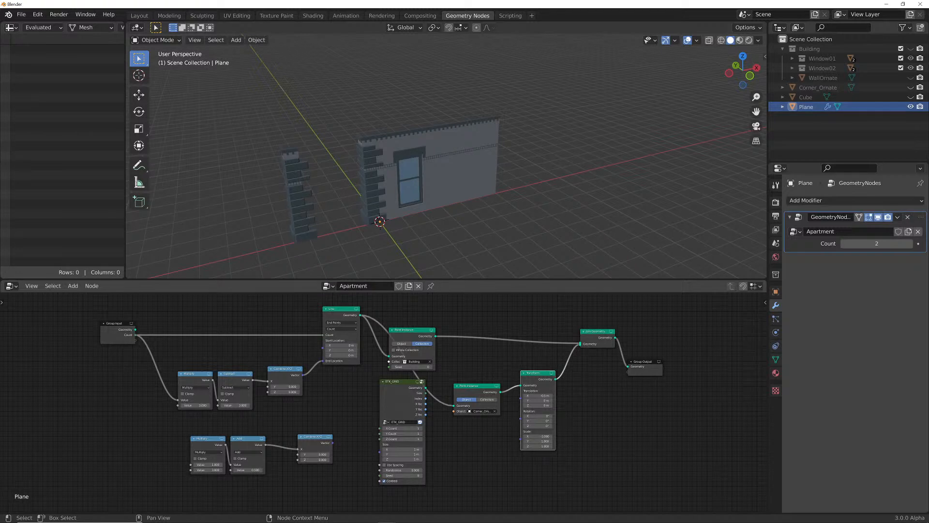
{"action": "left_click_drag", "start_coordinate": [399, 381], "coordinate": [387, 455]}
{"action": "left_click_drag", "start_coordinate": [475, 387], "coordinate": [412, 387]}
{"action": "left_click_drag", "start_coordinate": [535, 372], "coordinate": [500, 354]}
Duplicate the Transform below the original, collapse the original, and wire the copy between the Corner_Ornate Point Instance and Join Geometry
{"action": "key", "text": "shift+d"}
{"action": "key", "text": "Return"}
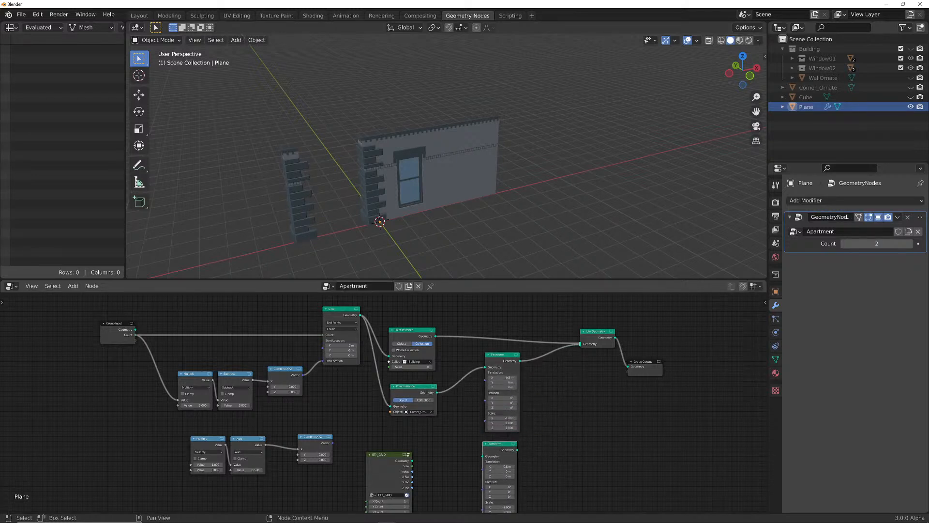
{"action": "middle_click_drag", "start_coordinate": [378, 402], "coordinate": [366, 376]}
{"action": "left_click", "coordinate": [488, 325]}
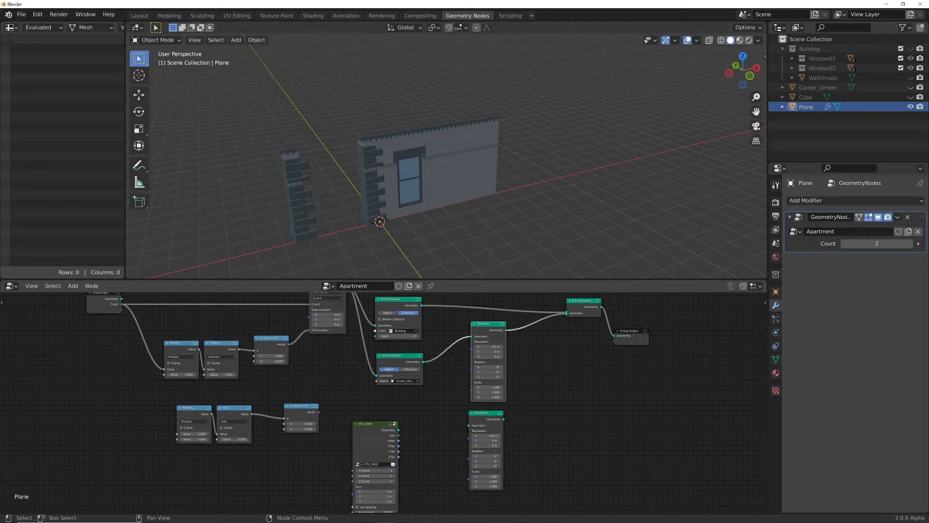
{"action": "key", "text": "h"}
{"action": "left_click_drag", "start_coordinate": [423, 362], "coordinate": [566, 314]}
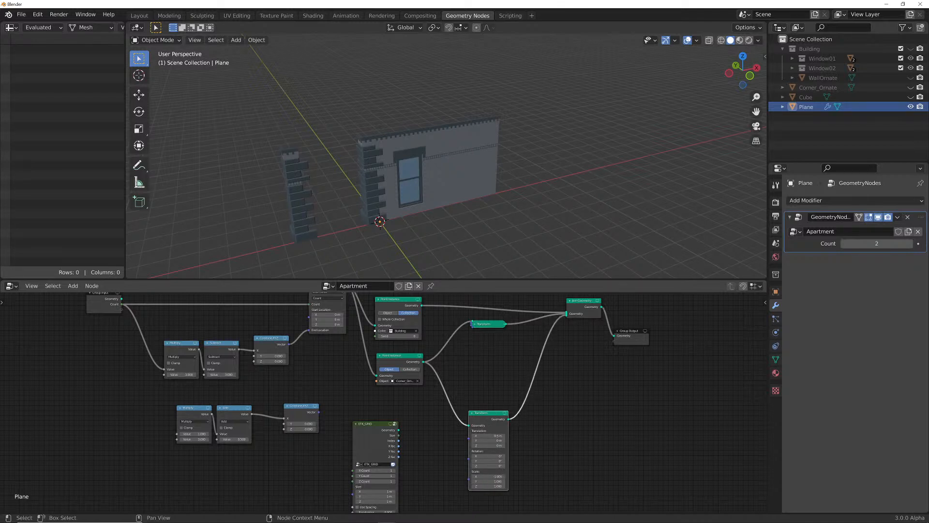
Set the duplicated Transform's X Scale to 1 and its X Translation to 0.5 m
{"action": "left_click", "coordinate": [489, 477]}
{"action": "type", "text": "1"}
{"action": "key", "text": "Return"}
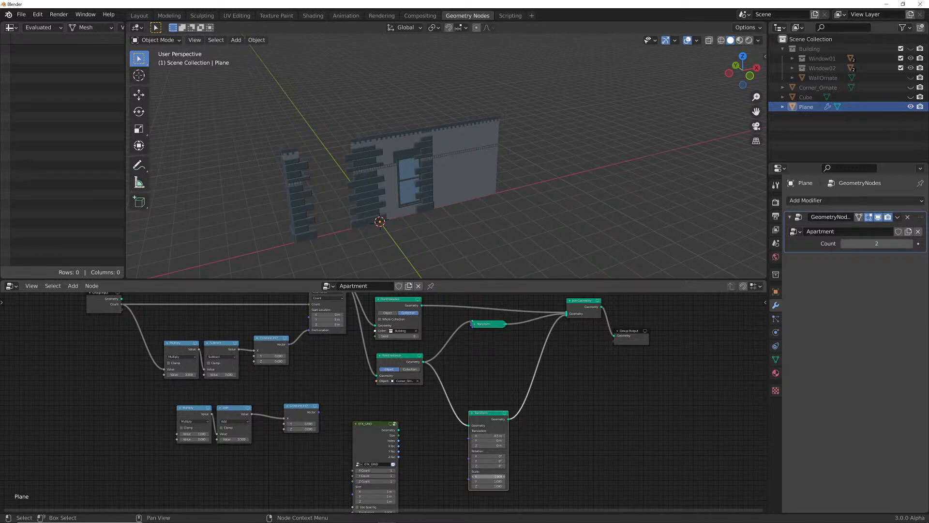
{"action": "left_click", "coordinate": [489, 436]}
{"action": "type", "text": "0"}
{"action": "key", "text": "Return"}
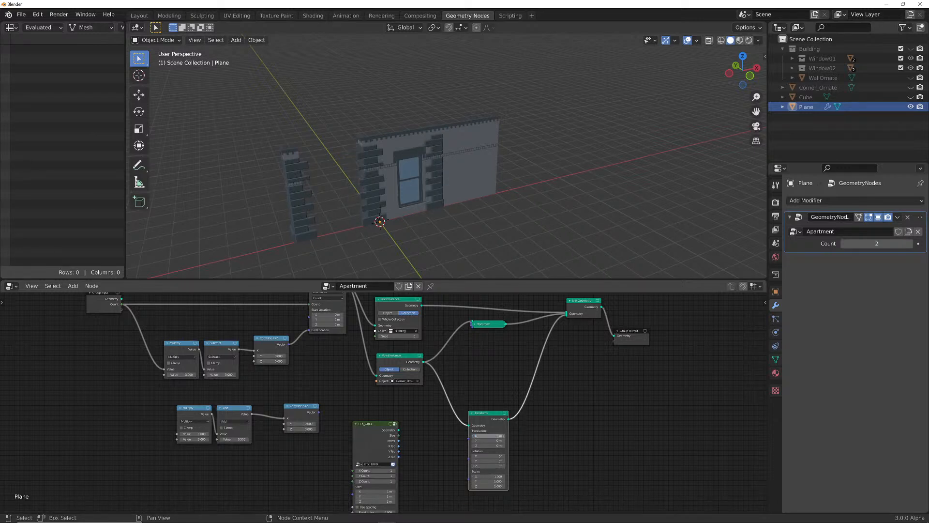
{"action": "left_click", "coordinate": [489, 436]}
{"action": "type", "text": "0.5"}
{"action": "key", "text": "Return"}
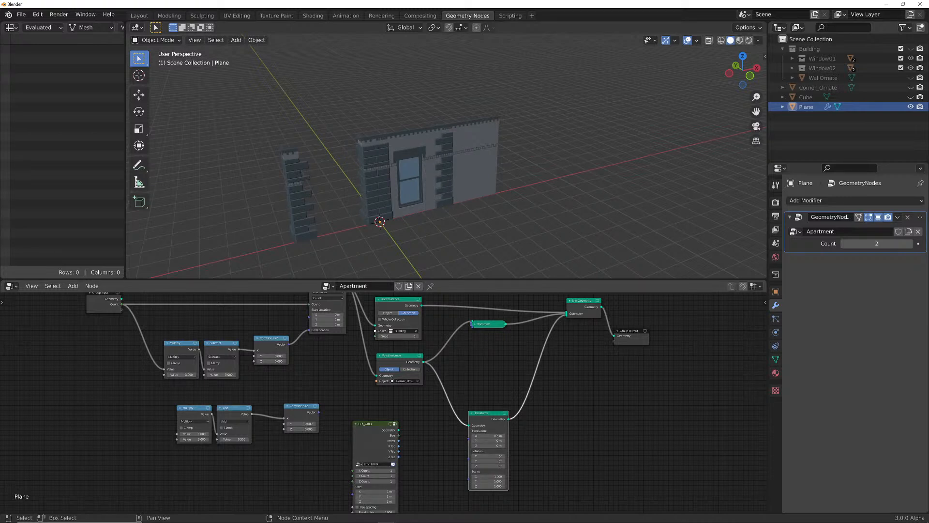
Drive the duplicated Transform's Translation from the lower Combine XYZ, and move the Group Input and ETK_GRID nodes out of the way
{"action": "left_click_drag", "start_coordinate": [318, 411], "coordinate": [468, 431]}
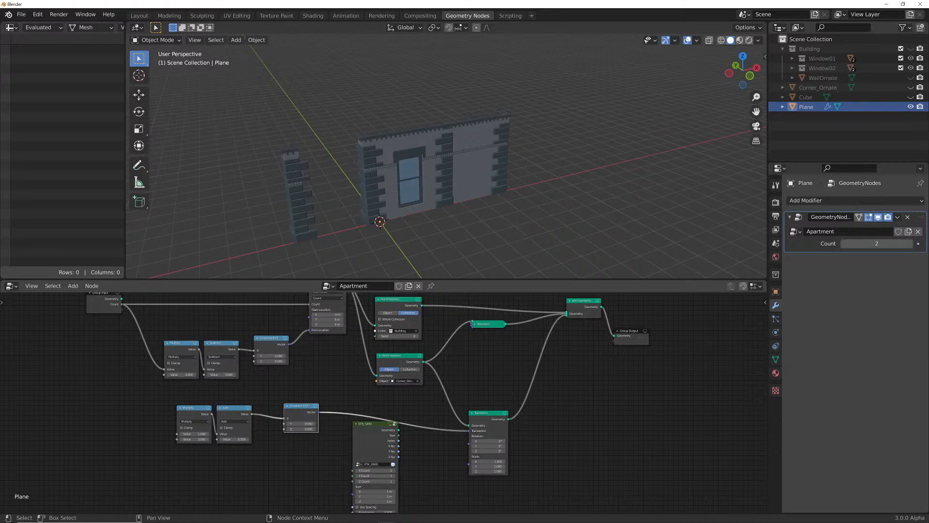
{"action": "left_click_drag", "start_coordinate": [102, 307], "coordinate": [81, 322]}
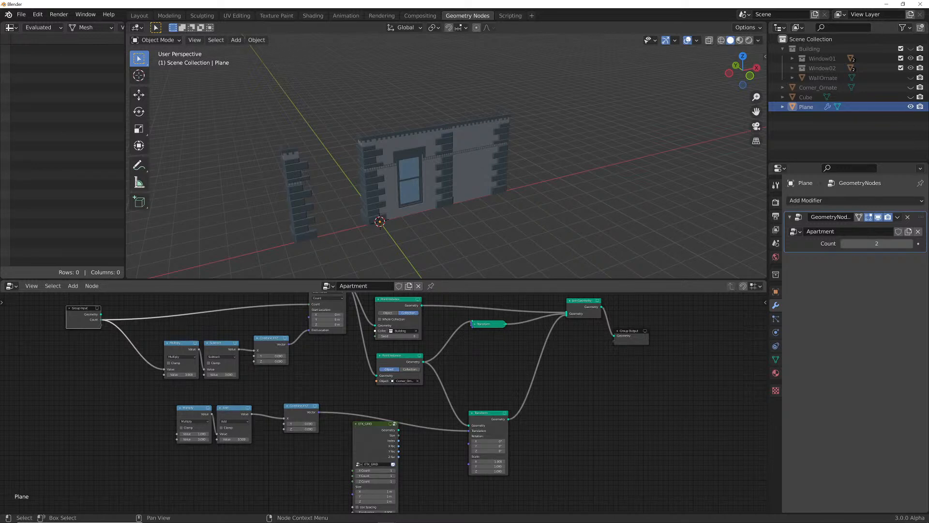
{"action": "left_click_drag", "start_coordinate": [375, 423], "coordinate": [359, 447]}
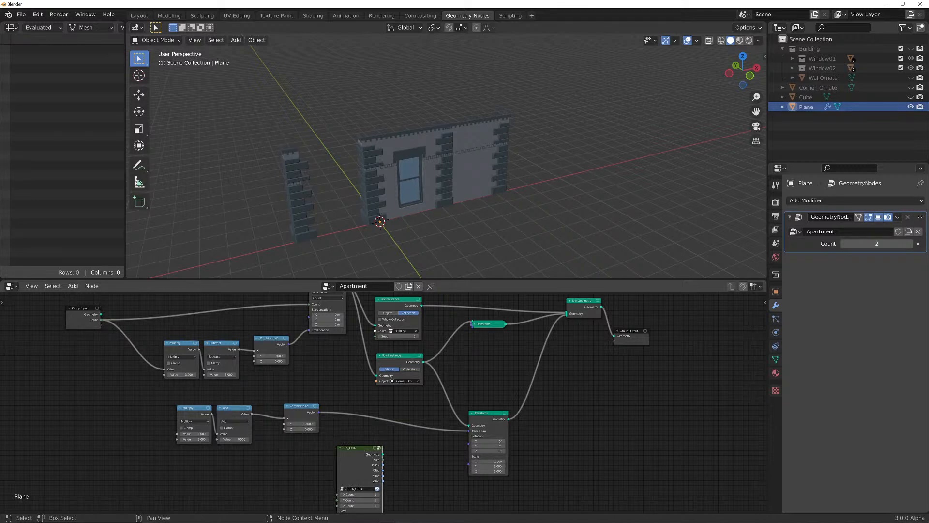
Replace ETK_GRID with an ETK_LINE group node and feed its geometry into the Corner_Ornate Point Instance
{"action": "key", "text": "shift+a"}
{"action": "mouse_move", "coordinate": [319, 503]}
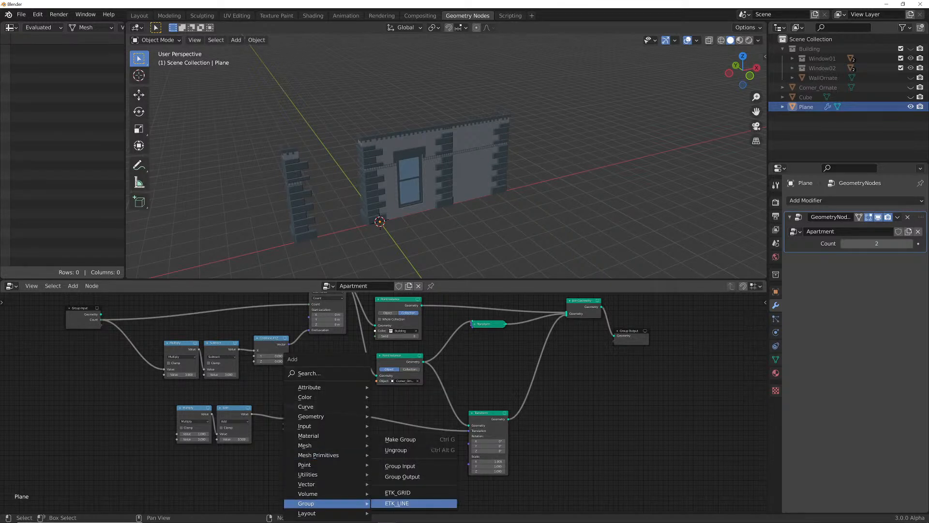
{"action": "left_click", "coordinate": [397, 503]}
{"action": "left_click", "coordinate": [365, 438]}
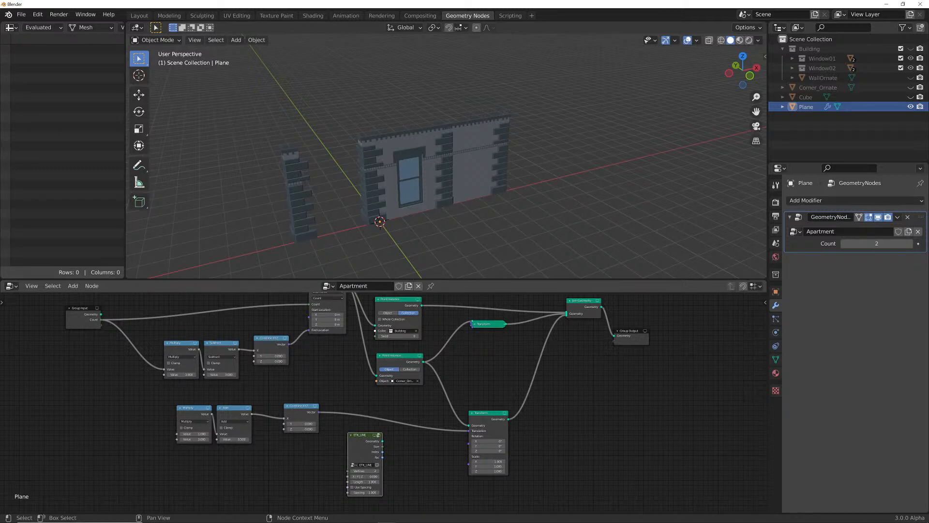
{"action": "left_click_drag", "start_coordinate": [383, 441], "coordinate": [376, 376]}
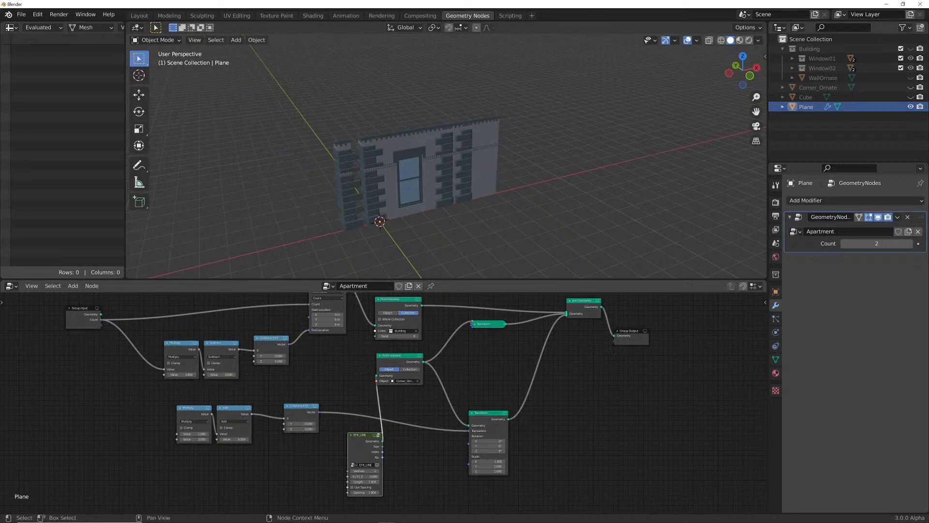
Connect the Group Input's Count to the ETK_LINE's Vertices and place ETK_LINE beneath the Mesh Line node
{"action": "left_click_drag", "start_coordinate": [365, 434], "coordinate": [343, 439]}
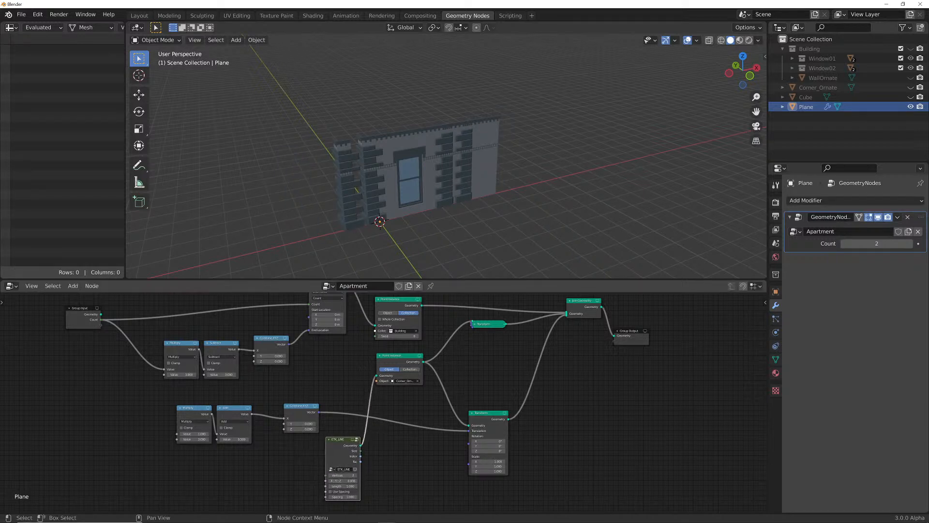
{"action": "left_click_drag", "start_coordinate": [101, 320], "coordinate": [326, 474]}
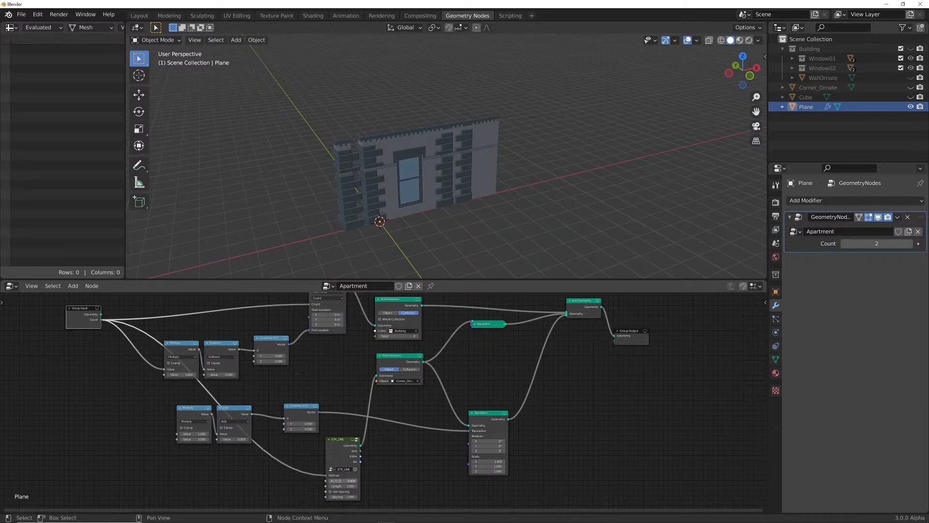
{"action": "left_click_drag", "start_coordinate": [341, 440], "coordinate": [325, 341]}
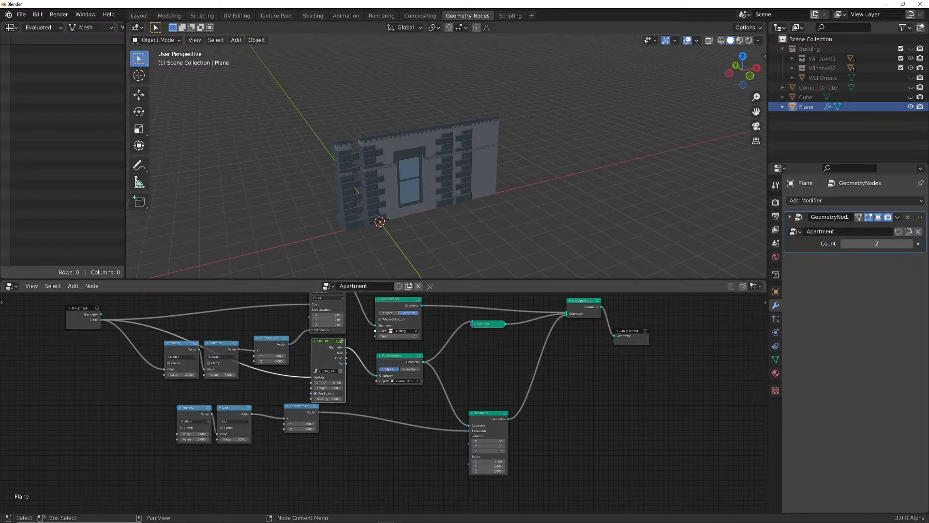
Make ETK_LINE use spacing, with Spacing set to 3 and Length set to 0
{"action": "double_click", "coordinate": [328, 398]}
{"action": "type", "text": "3"}
{"action": "key", "text": "Return"}
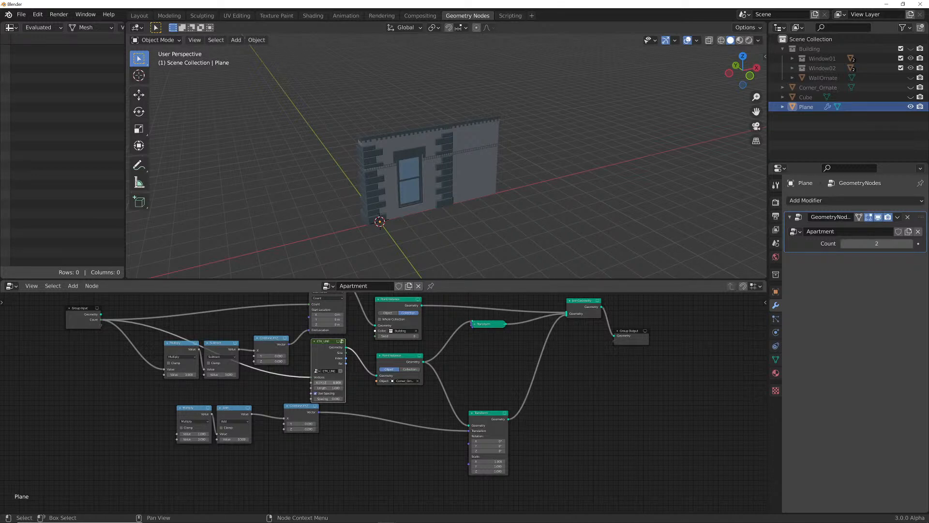
{"action": "double_click", "coordinate": [329, 388]}
{"action": "type", "text": "0"}
{"action": "key", "text": "Return"}
Switch to the Building02.blend window, examine how its node tree sets up the Corner_Ornate instances and Transforms, and return to the working file
{"action": "mouse_move", "coordinate": [386, 515]}
{"action": "left_click", "coordinate": [346, 482]}
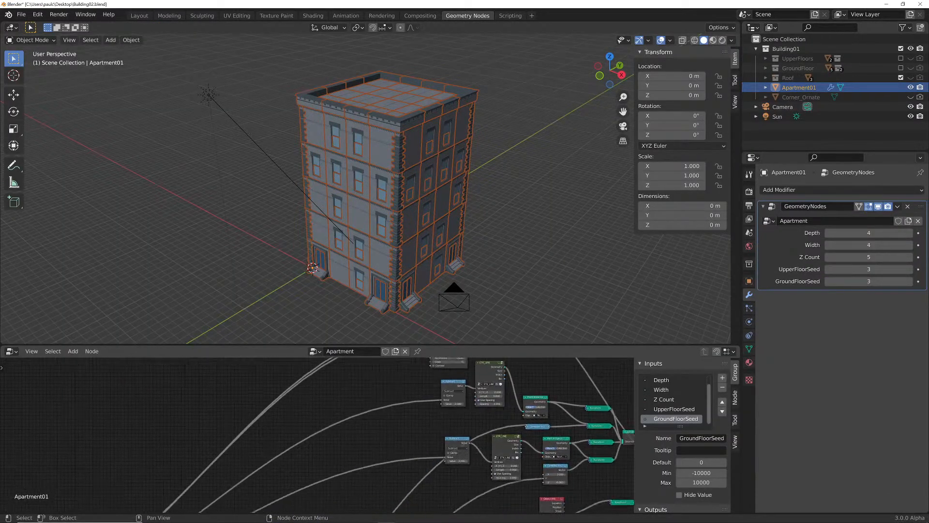
{"action": "middle_click_drag", "start_coordinate": [339, 470], "coordinate": [415, 378]}
{"action": "scroll", "coordinate": [318, 434], "scroll_direction": "up", "scroll_amount": 2}
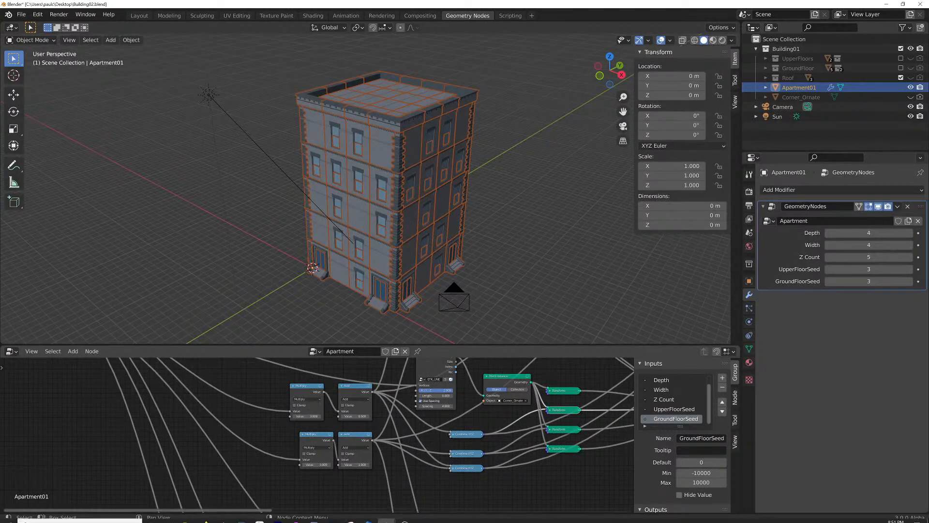
{"action": "mouse_move", "coordinate": [386, 515]}
{"action": "left_click", "coordinate": [425, 484]}
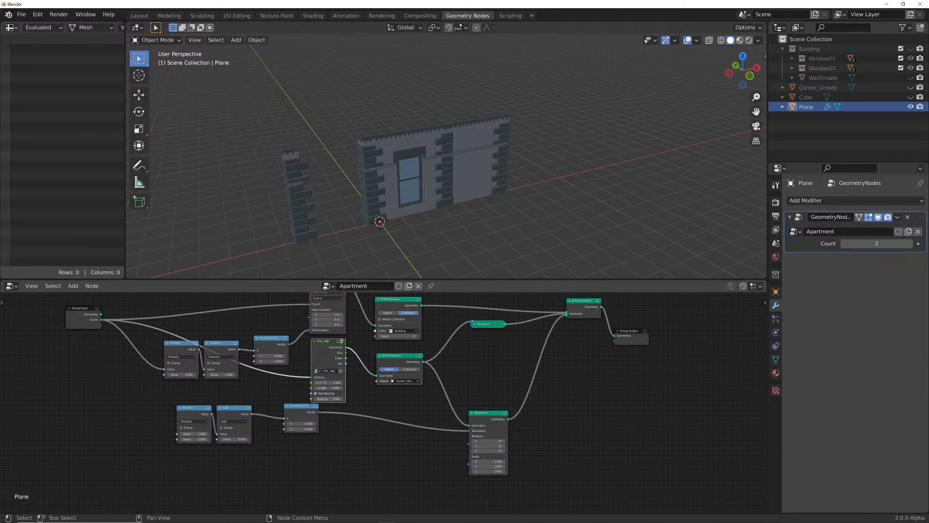
Delete the ETK_LINE node and shift the Corner_Ornate Point Instance slightly down
{"action": "middle_click_drag", "start_coordinate": [435, 406], "coordinate": [386, 422]}
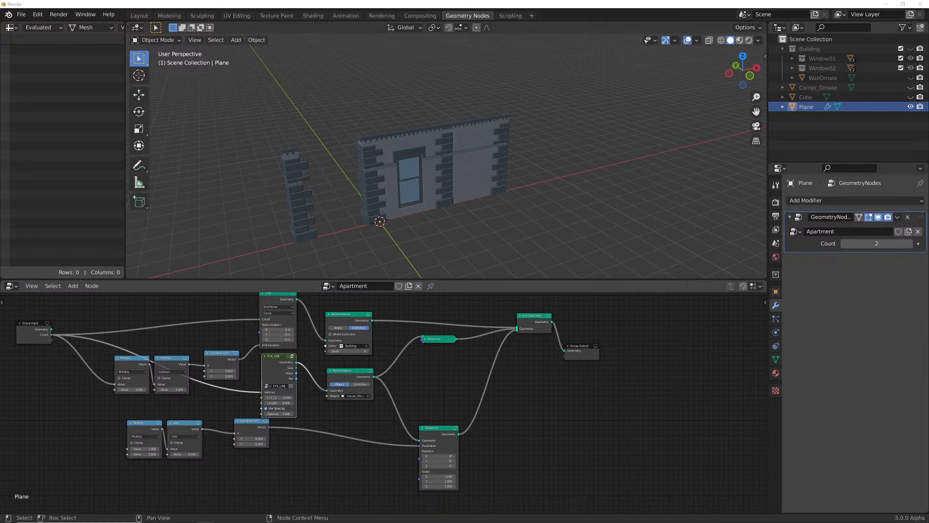
{"action": "key", "text": "x"}
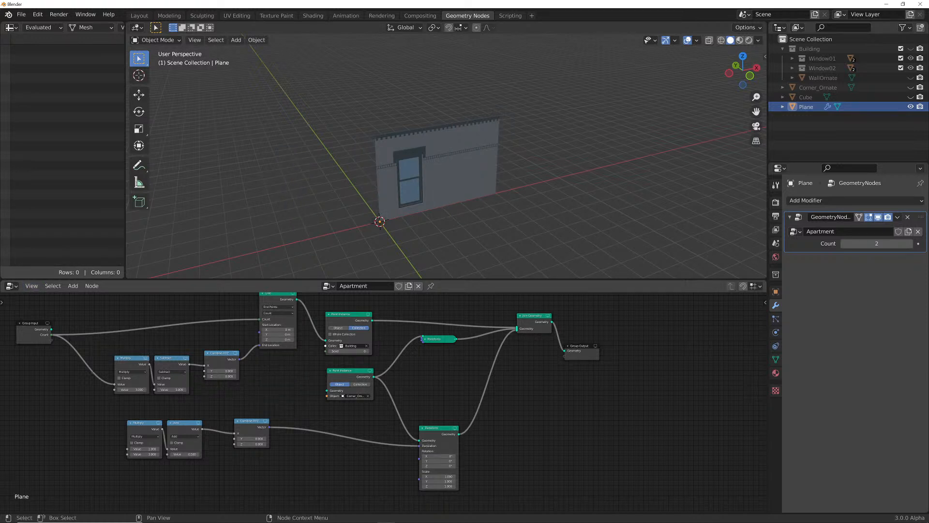
{"action": "mouse_move", "coordinate": [350, 370]}
{"action": "left_mouse_down"}
{"action": "mouse_move", "coordinate": [349, 353]}
{"action": "mouse_move", "coordinate": [348, 381]}
{"action": "left_mouse_up"}
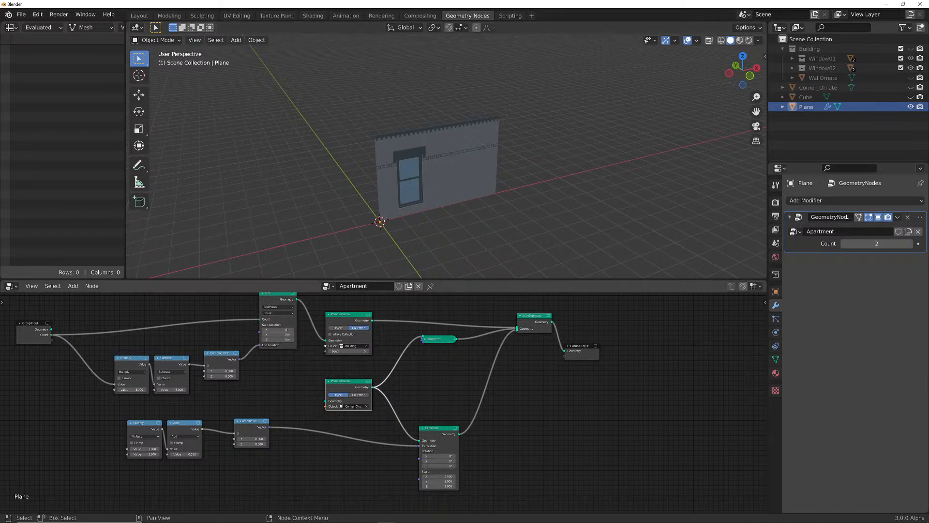
{"action": "left_click_drag", "start_coordinate": [343, 381], "coordinate": [346, 388]}
Expand the mirrored Transform node, move Group Output further away, and disconnect the duplicated Transform from Join Geometry
{"action": "key", "text": "h"}
{"action": "left_click_drag", "start_coordinate": [580, 346], "coordinate": [621, 348]}
{"action": "left_click_drag", "start_coordinate": [517, 329], "coordinate": [504, 350]}
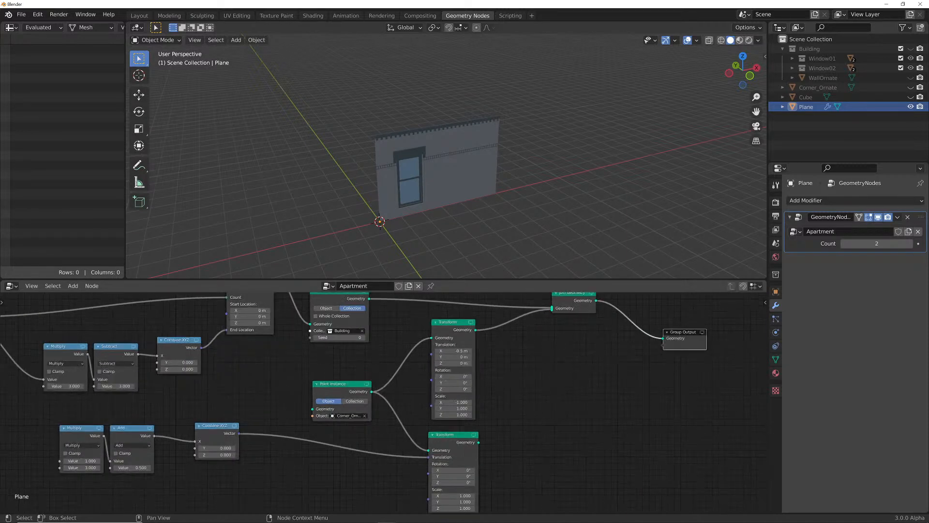
Try the Group Input's Geometry as the Corner_Ornate Point Instance's source, and replace it with the Mesh Line's geometry
{"action": "left_click_drag", "start_coordinate": [51, 329], "coordinate": [327, 407]}
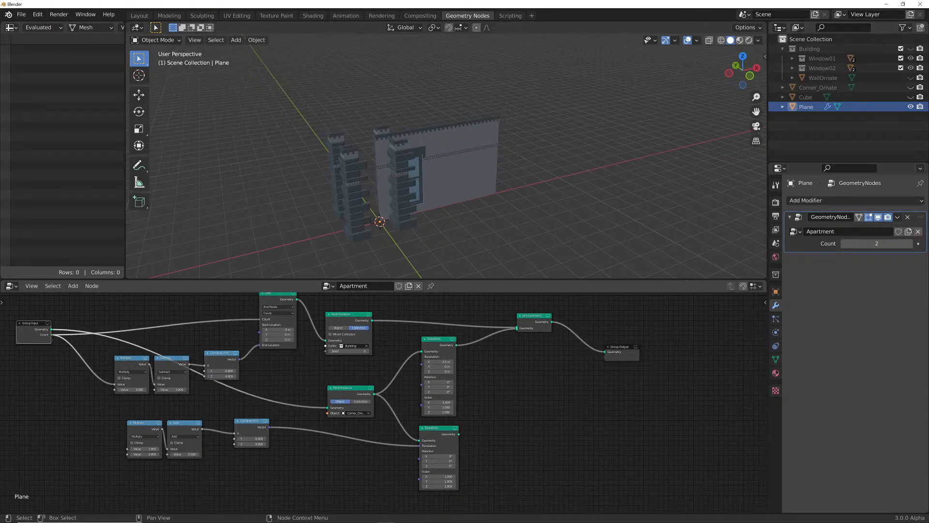
{"action": "left_click_drag", "start_coordinate": [327, 408], "coordinate": [302, 406]}
{"action": "left_click_drag", "start_coordinate": [297, 299], "coordinate": [328, 407]}
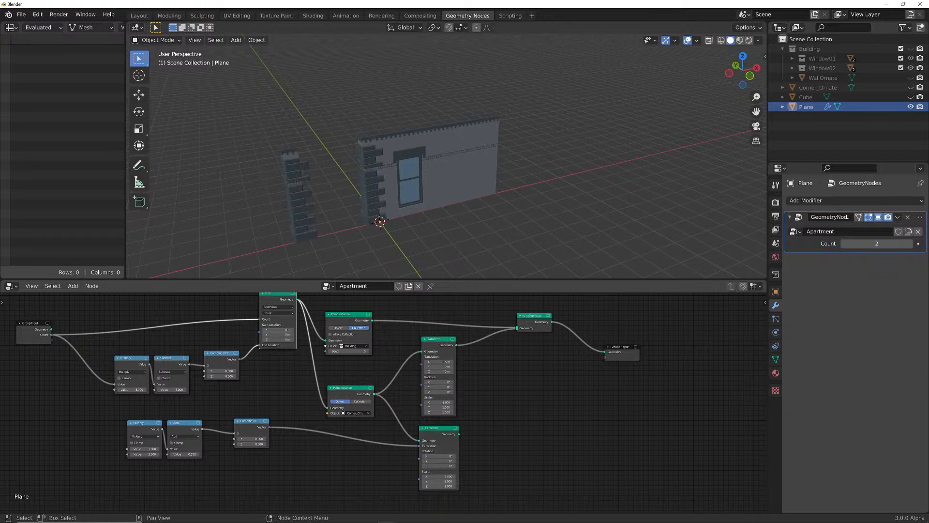
Increase the Apartment modifier's Count to 4
{"action": "left_click", "coordinate": [909, 243]}
{"action": "left_click", "coordinate": [910, 244]}
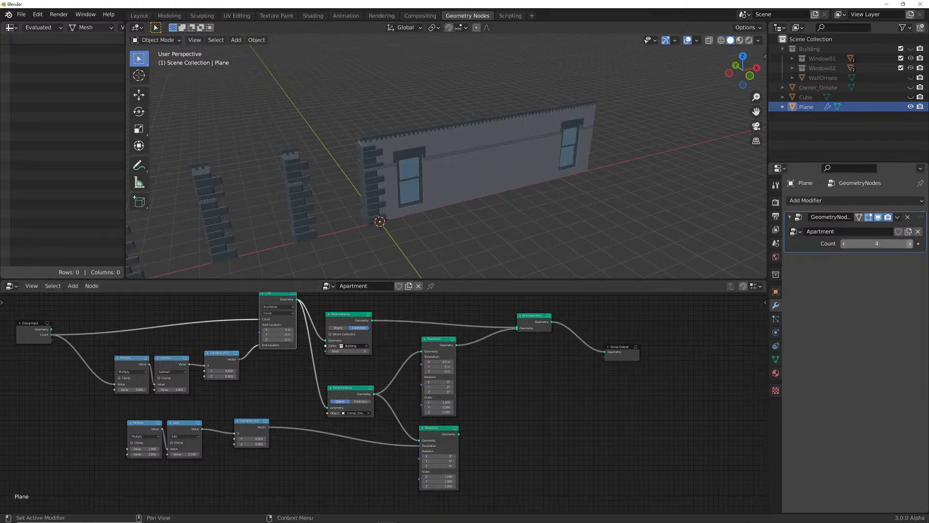
{"action": "scroll", "coordinate": [447, 161], "scroll_direction": "down", "scroll_amount": 3}
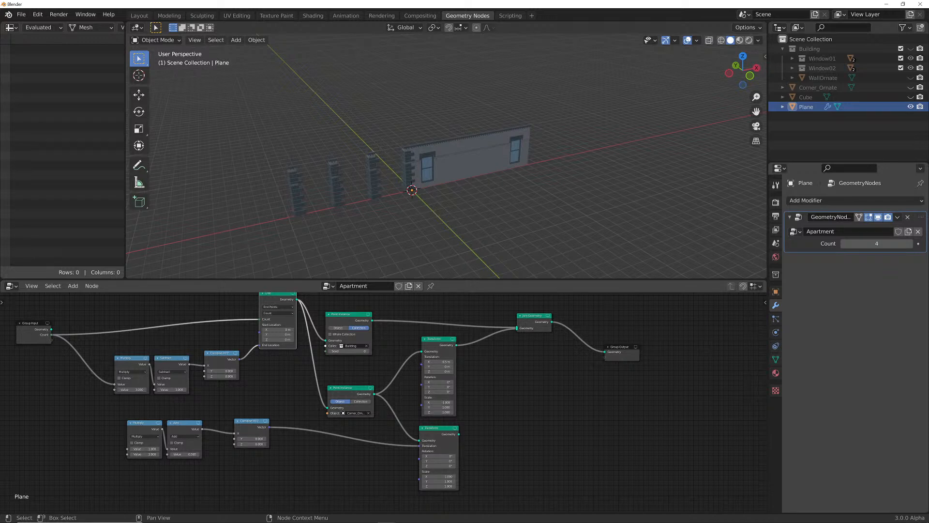
Switch to the Blender window with Building02.blend, deselect the apartment, and enlarge the 3D viewport over the node editor
{"action": "key", "text": "Home"}
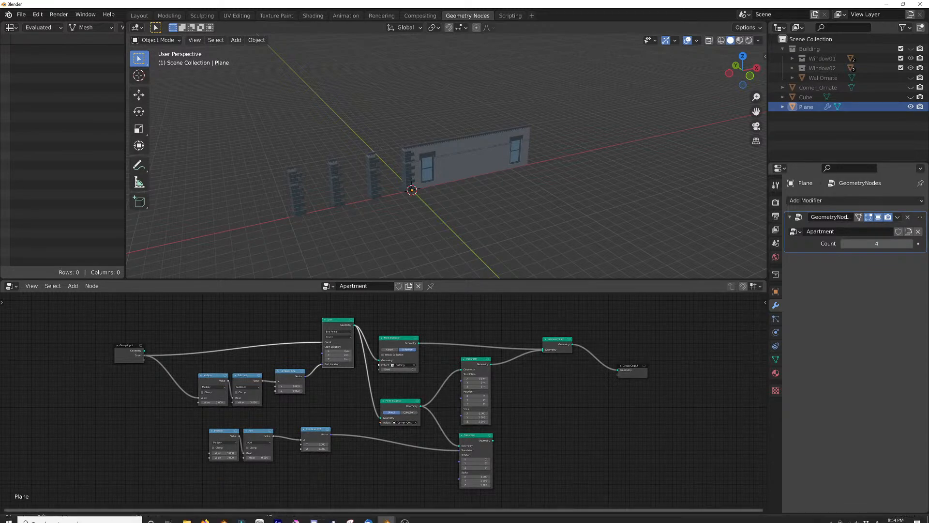
{"action": "mouse_move", "coordinate": [386, 515]}
{"action": "left_click", "coordinate": [349, 479]}
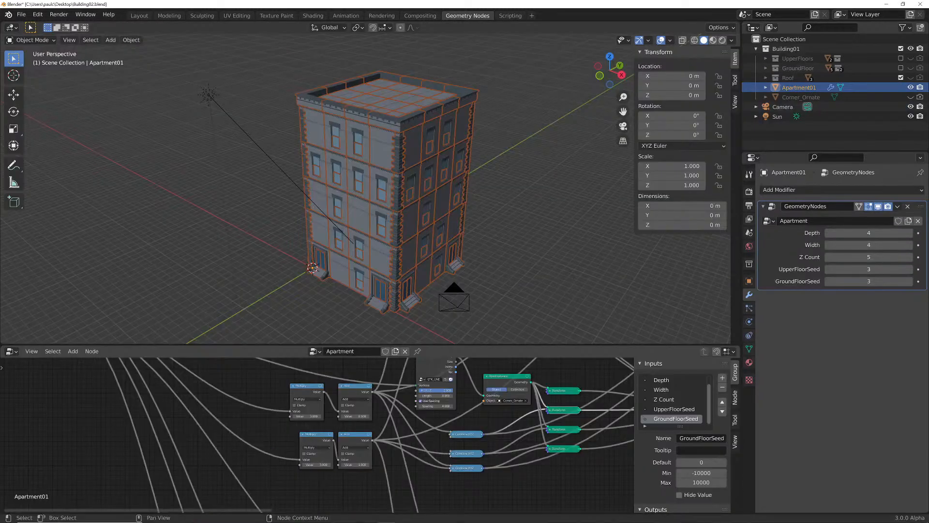
{"action": "key", "text": "alt+a"}
{"action": "left_click_drag", "start_coordinate": [370, 345], "coordinate": [371, 457]}
{"action": "scroll", "coordinate": [370, 290], "scroll_direction": "up", "scroll_amount": 1}
{"action": "scroll", "coordinate": [370, 290], "scroll_direction": "up", "scroll_amount": 2}
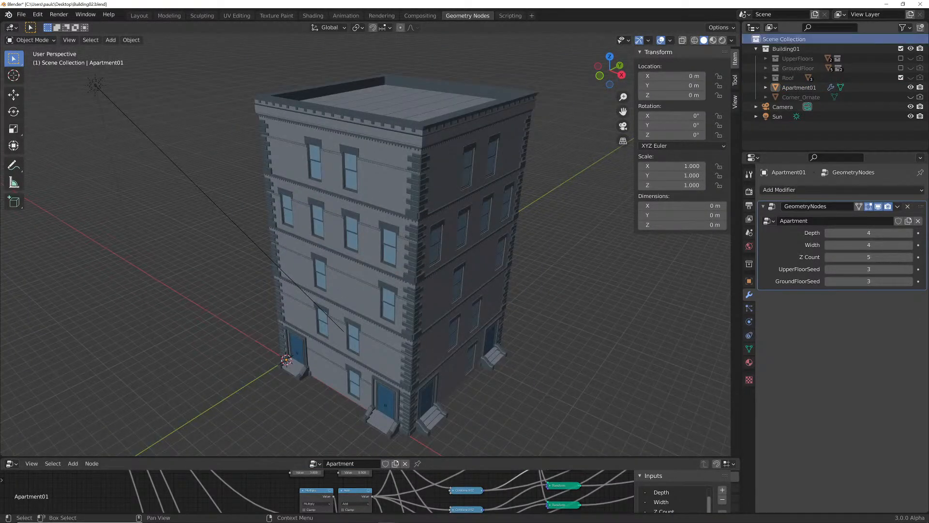
Collapse the Building01 collection and view the finished building through the scene camera
{"action": "left_click", "coordinate": [784, 39]}
{"action": "left_click", "coordinate": [756, 49]}
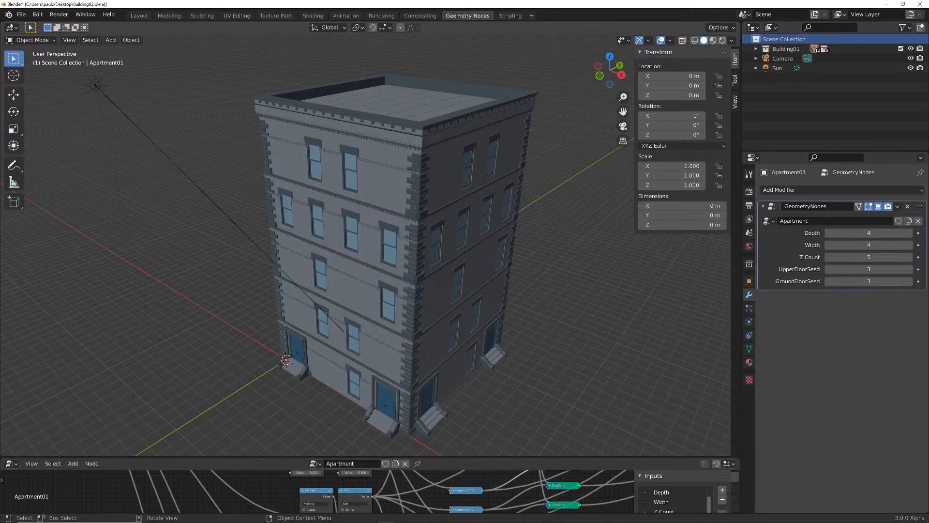
{"action": "middle_click_drag", "start_coordinate": [367, 242], "coordinate": [385, 312]}
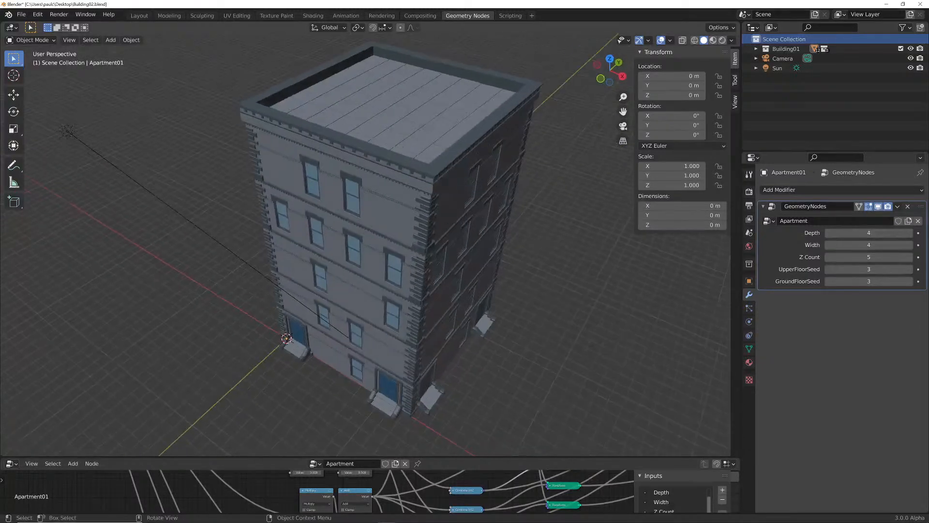
{"action": "key", "text": "KP_0"}
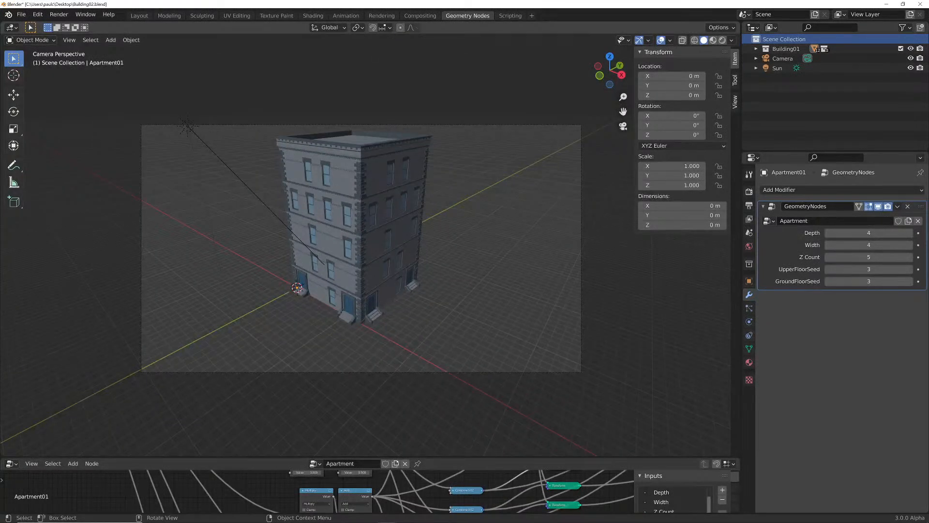
{"action": "scroll", "coordinate": [361, 248], "scroll_direction": "up", "scroll_amount": 1}
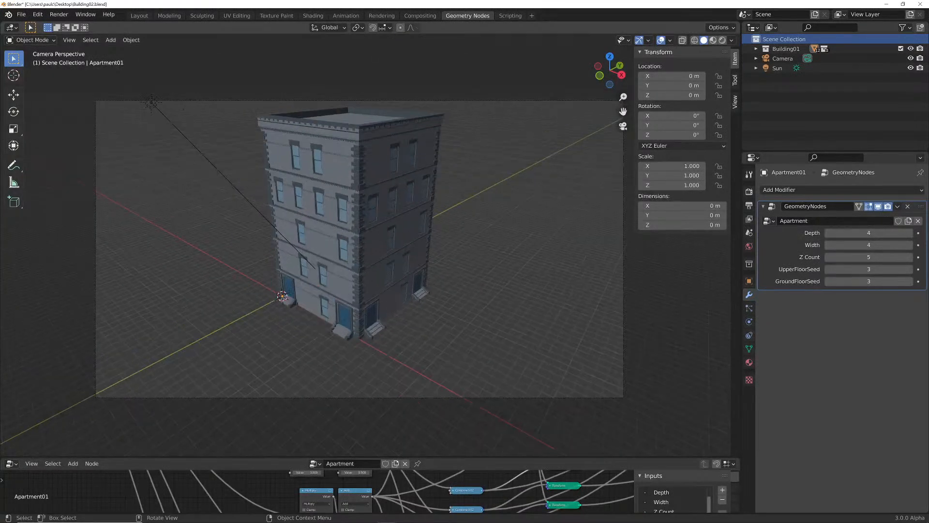
Raise the camera along the Z axis to a height of about 28.04 m
{"action": "left_click", "coordinate": [402, 398]}
{"action": "key", "text": "g"}
{"action": "key", "text": "z"}
{"action": "key", "text": "Return"}
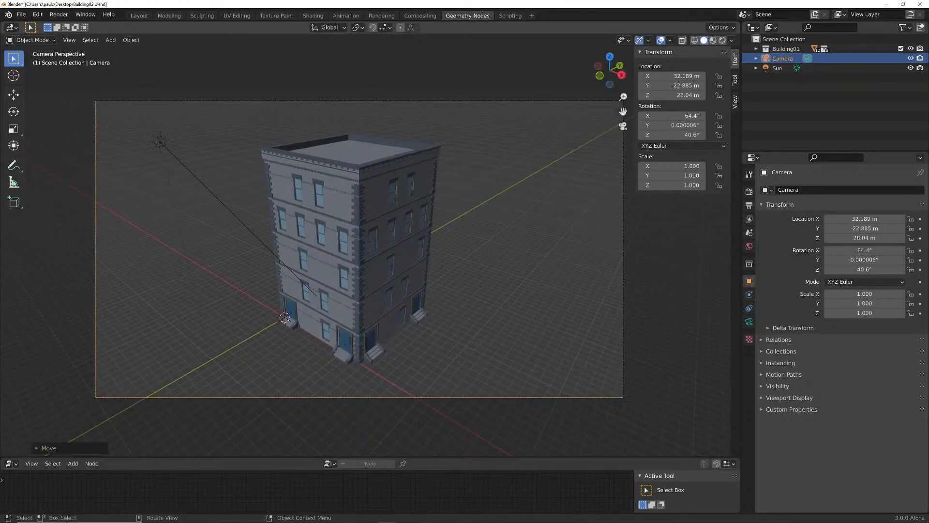
{"action": "scroll", "coordinate": [360, 250], "scroll_direction": "up", "scroll_amount": 1}
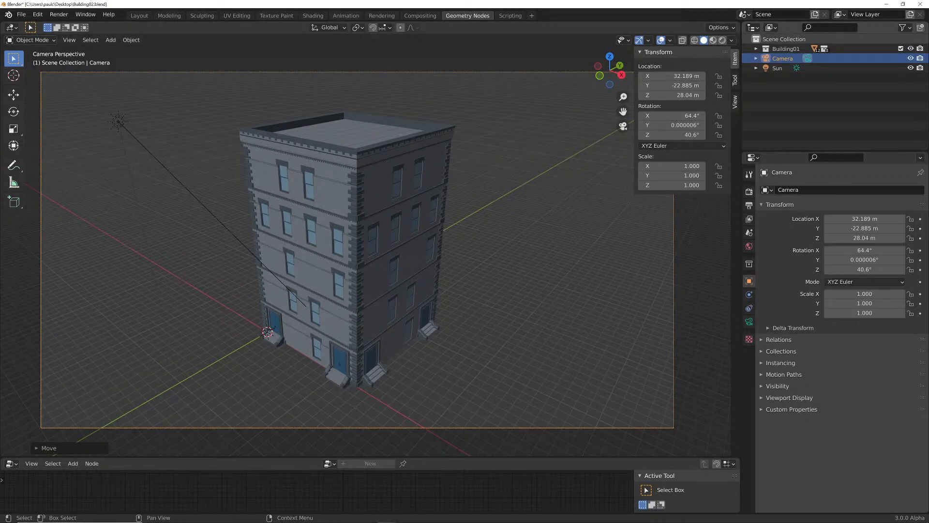
Deselect the camera and add a blank Grease Pencil object to the scene
{"action": "left_click", "coordinate": [783, 40]}
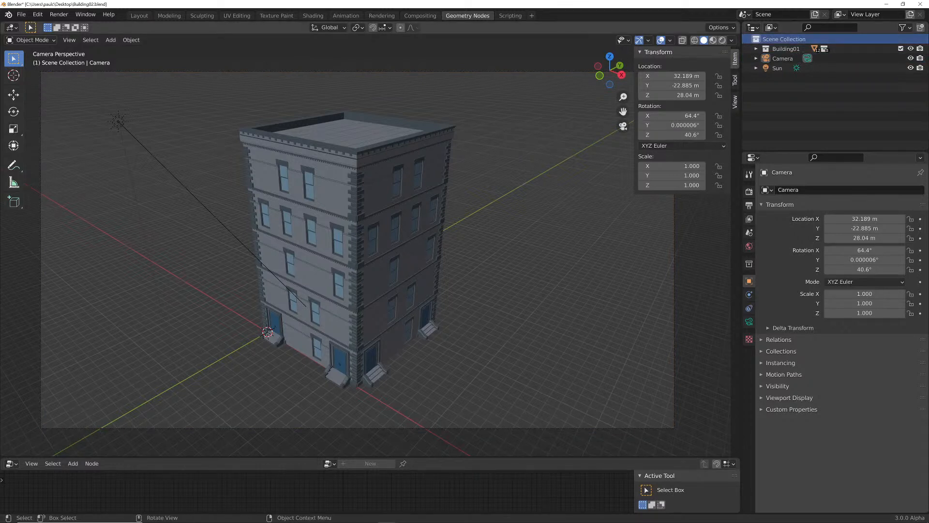
{"action": "key", "text": "shift+a"}
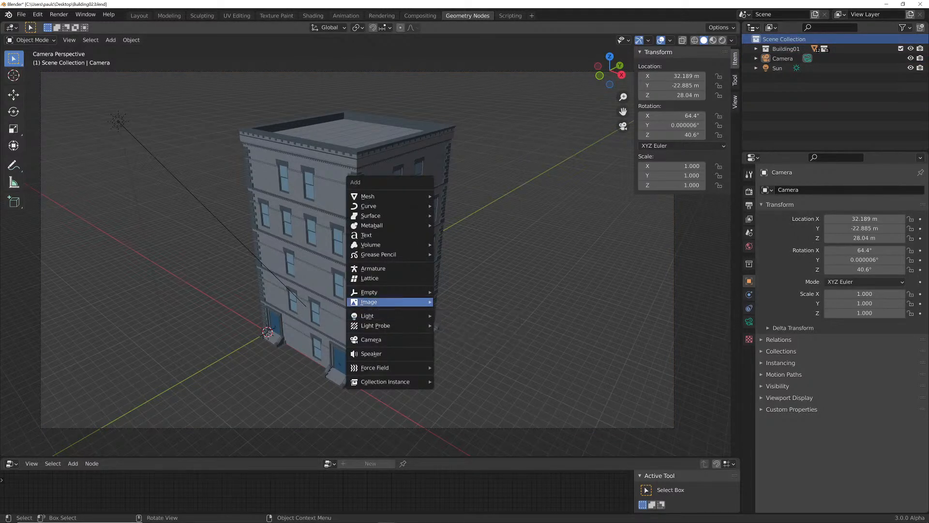
{"action": "mouse_move", "coordinate": [397, 254]}
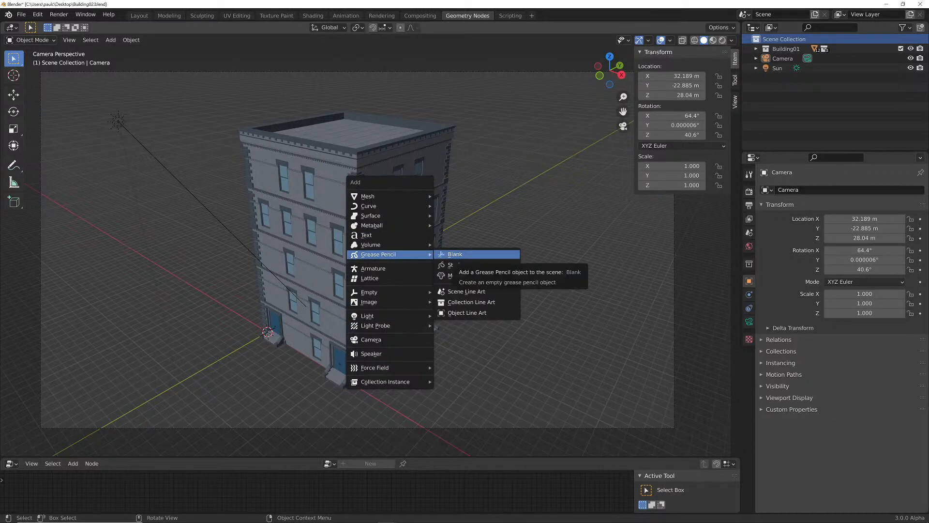
{"action": "left_click", "coordinate": [455, 254]}
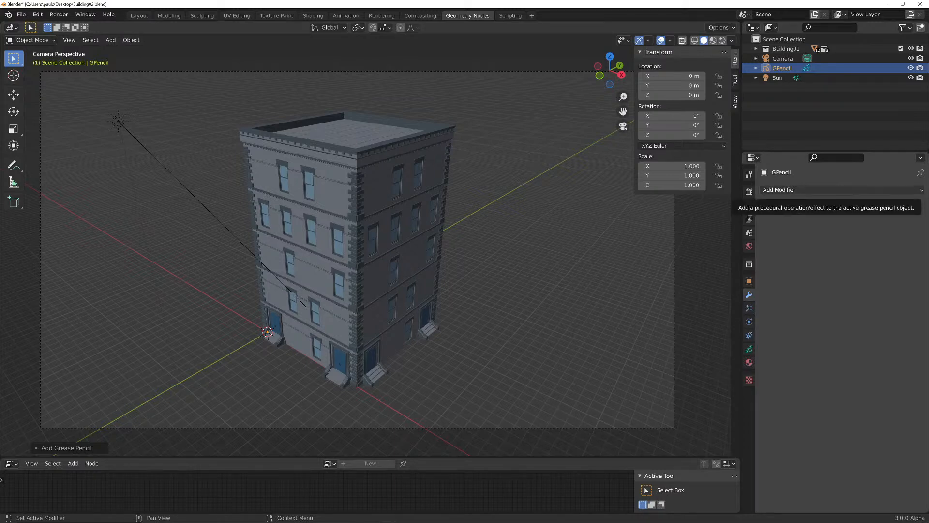
Add a Line Art modifier to the Grease Pencil object with Building01 as its source collection
{"action": "left_click", "coordinate": [794, 190]}
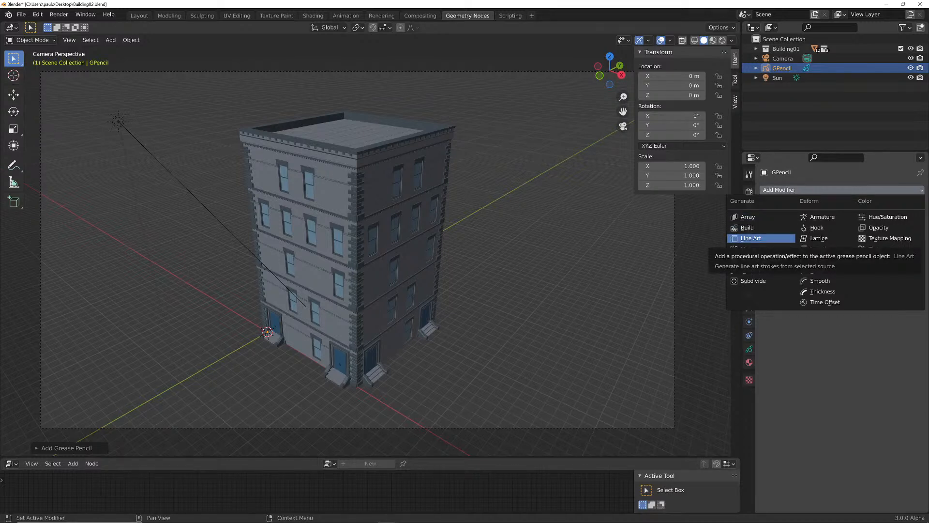
{"action": "left_click", "coordinate": [755, 238]}
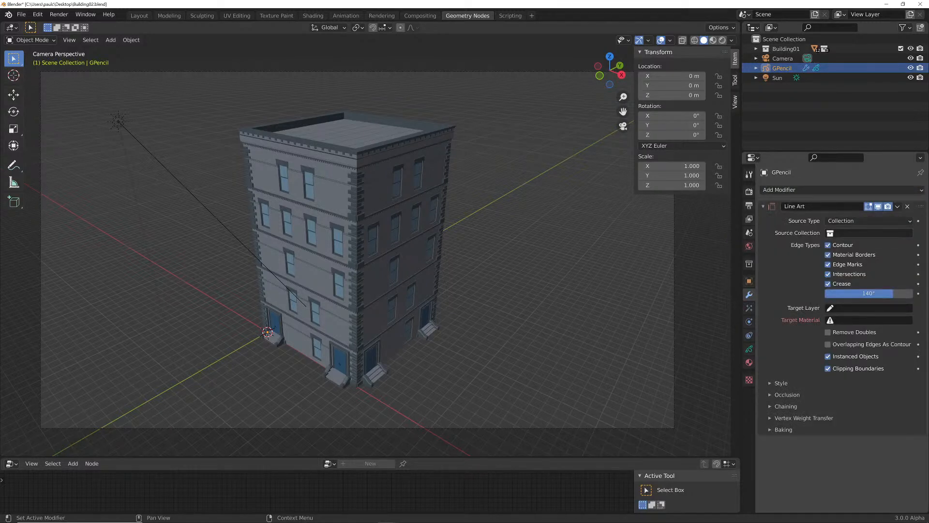
{"action": "left_click", "coordinate": [869, 233]}
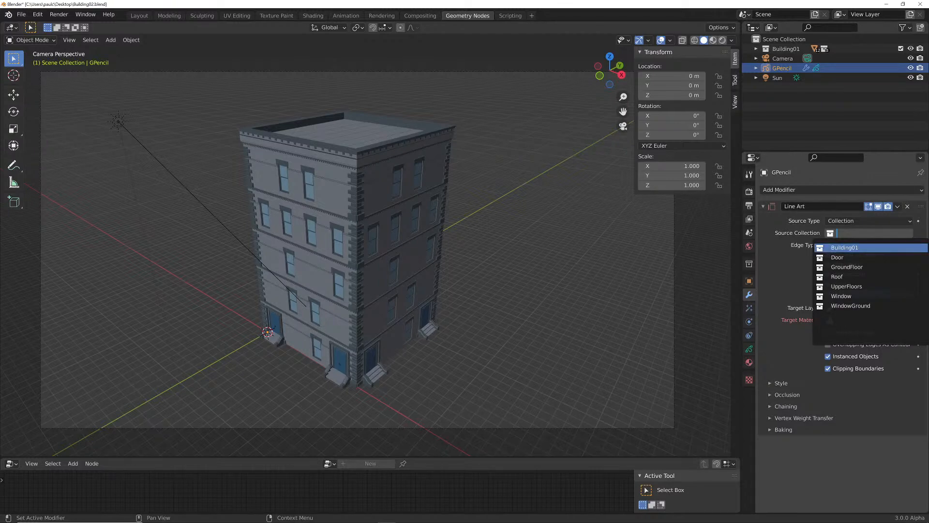
{"action": "left_click", "coordinate": [845, 247]}
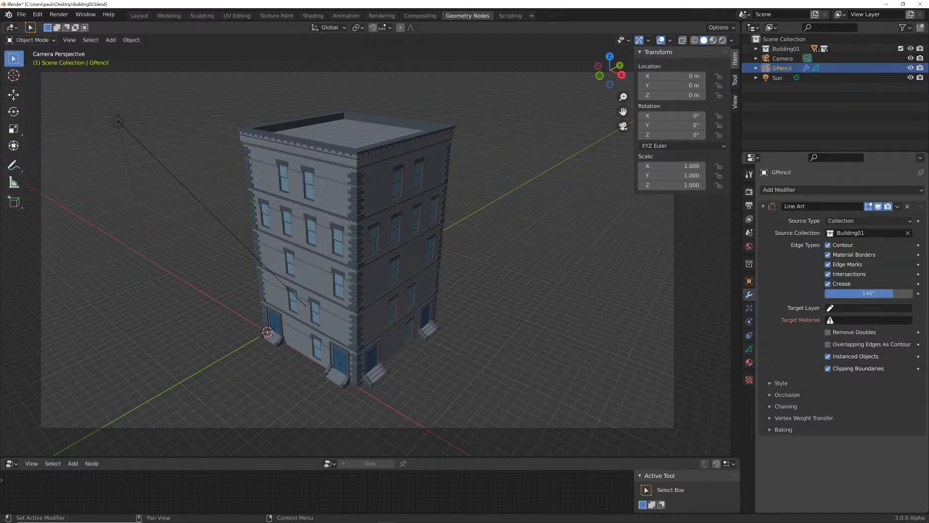
Assign GP_Layer as the Line Art target layer and Black.001 as its target material
{"action": "left_click", "coordinate": [871, 308]}
{"action": "key", "text": "Return"}
{"action": "left_click", "coordinate": [870, 319]}
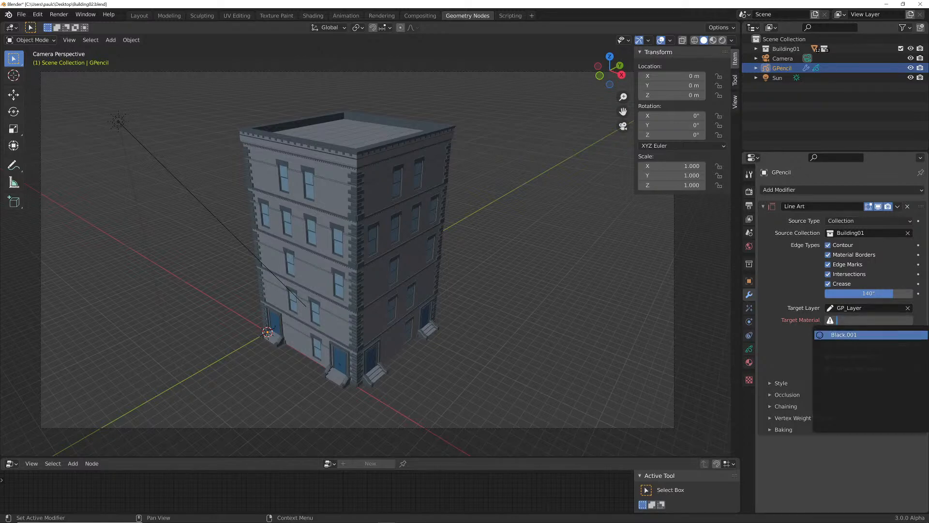
{"action": "key", "text": "Return"}
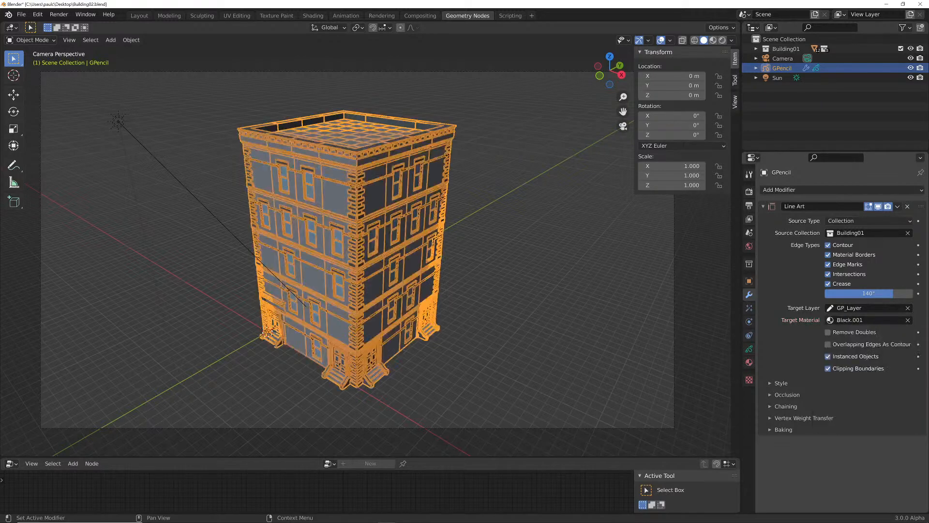
Deselect the Grease Pencil object and enable Remove Doubles in its Line Art modifier
{"action": "key", "text": "alt+a"}
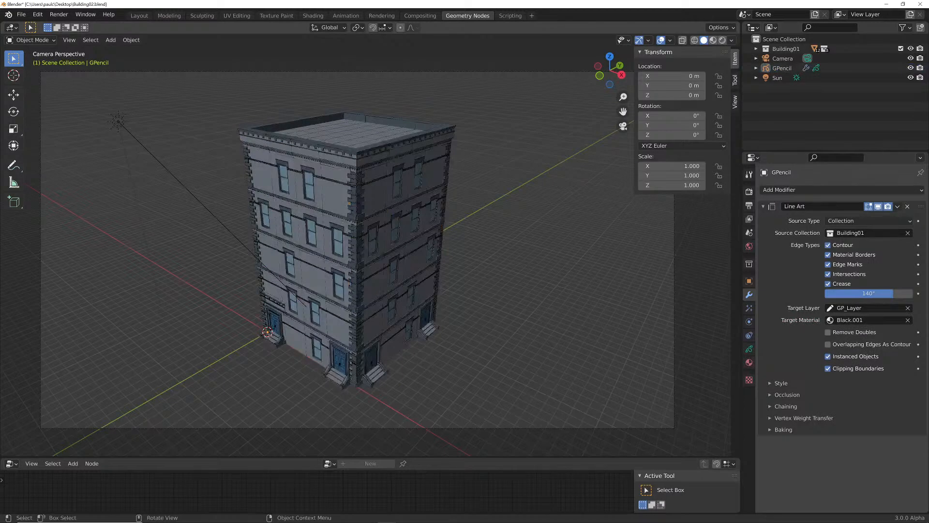
{"action": "scroll", "coordinate": [365, 244], "scroll_direction": "up", "scroll_amount": 2}
{"action": "middle_click_drag", "start_coordinate": [365, 263], "coordinate": [367, 238]}
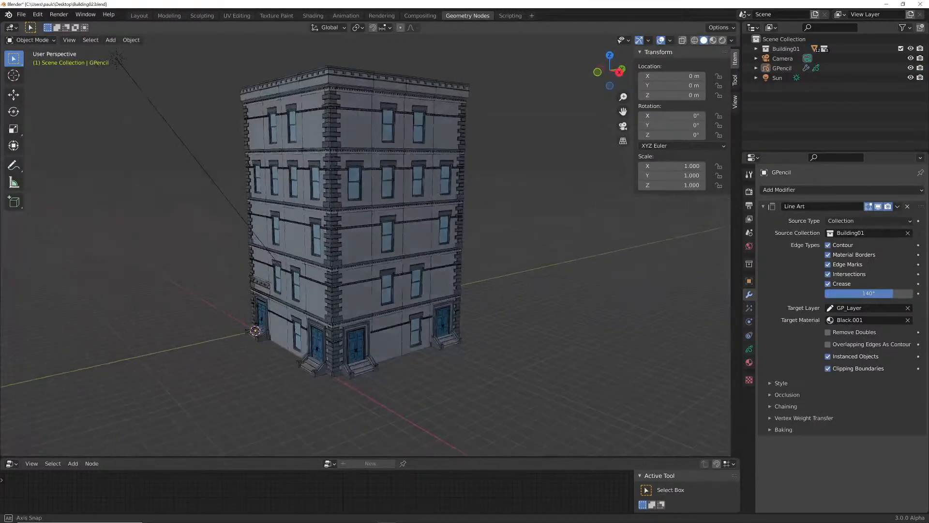
{"action": "scroll", "coordinate": [367, 239], "scroll_direction": "up", "scroll_amount": 3}
{"action": "scroll", "coordinate": [366, 239], "scroll_direction": "up", "scroll_amount": 2}
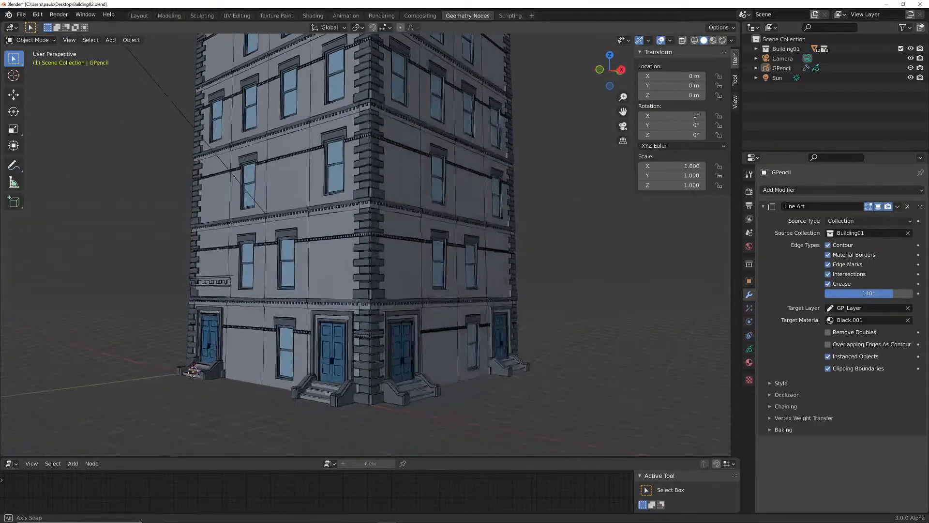
{"action": "scroll", "coordinate": [367, 239], "scroll_direction": "up", "scroll_amount": 2}
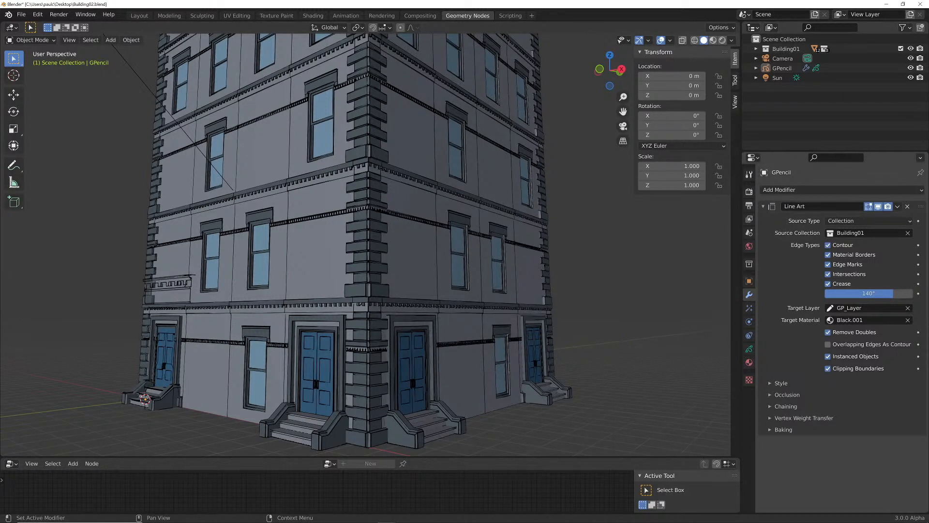
Disable Edge Marks in the Line Art modifier and set the line thickness to 60
{"action": "left_click", "coordinate": [781, 383]}
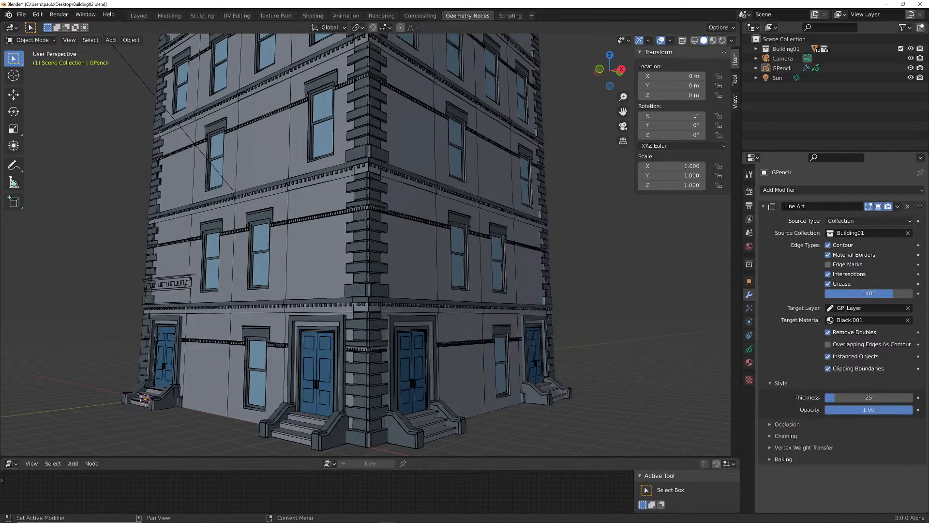
{"action": "left_click", "coordinate": [869, 398]}
{"action": "type", "text": "60"}
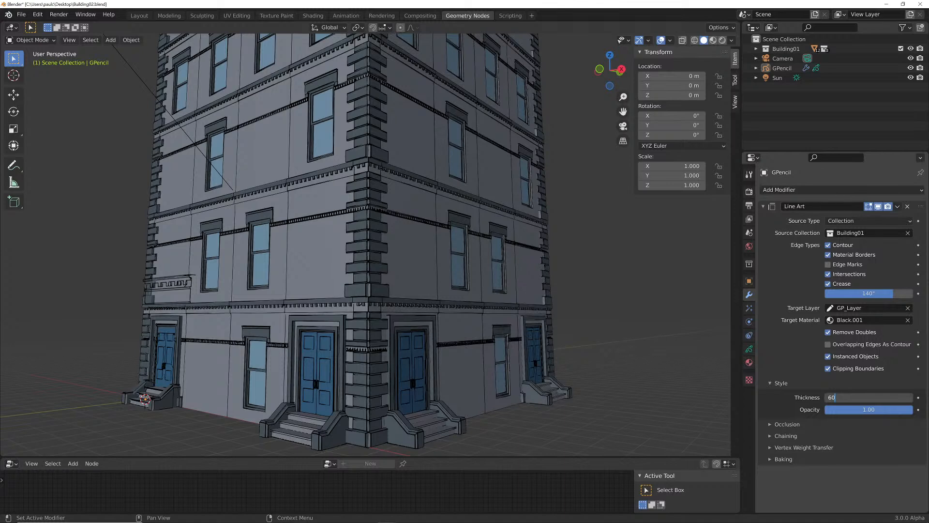
{"action": "key", "text": "Return"}
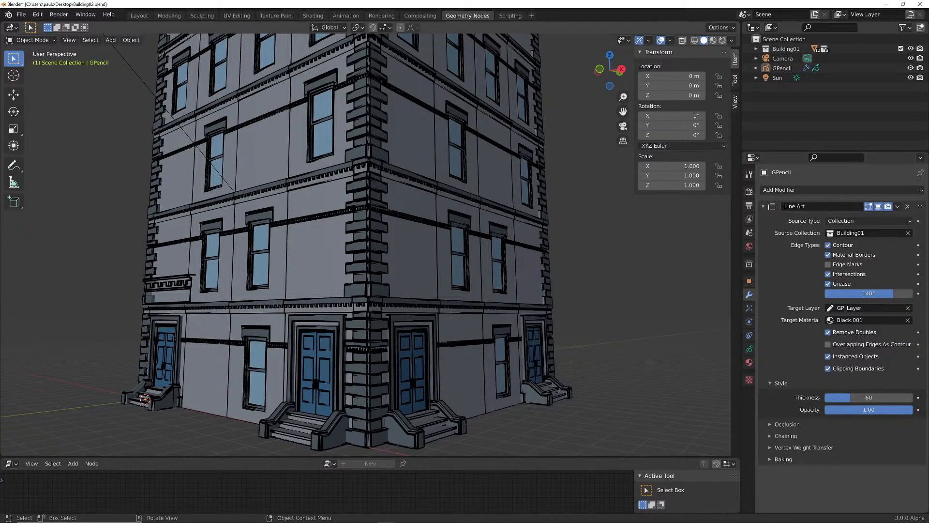
Check the thicker line art from around the whole building and return to the camera view
{"action": "mouse_move", "coordinate": [386, 522]}
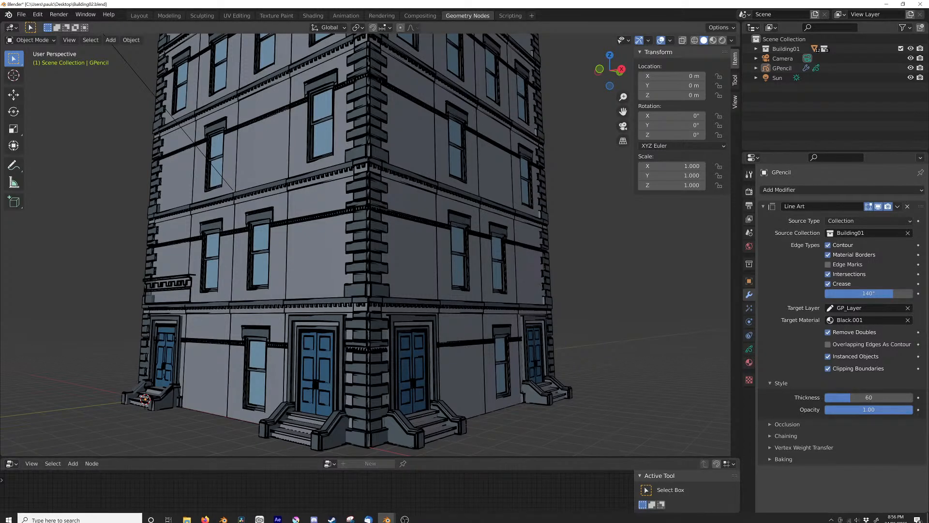
{"action": "scroll", "coordinate": [310, 175], "scroll_direction": "down", "scroll_amount": 2}
{"action": "middle_click_drag", "start_coordinate": [310, 174], "coordinate": [317, 206]}
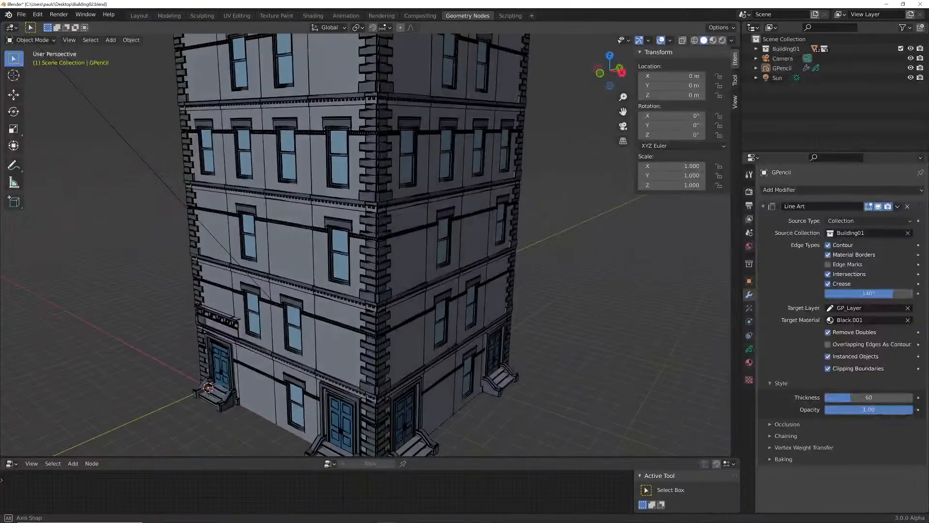
{"action": "scroll", "coordinate": [317, 206], "scroll_direction": "down", "scroll_amount": 1}
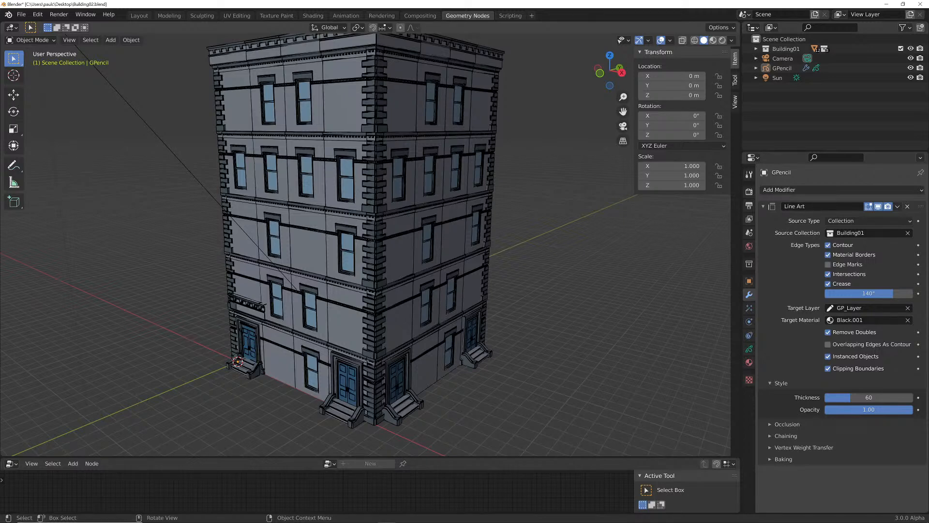
{"action": "key", "text": "KP_0"}
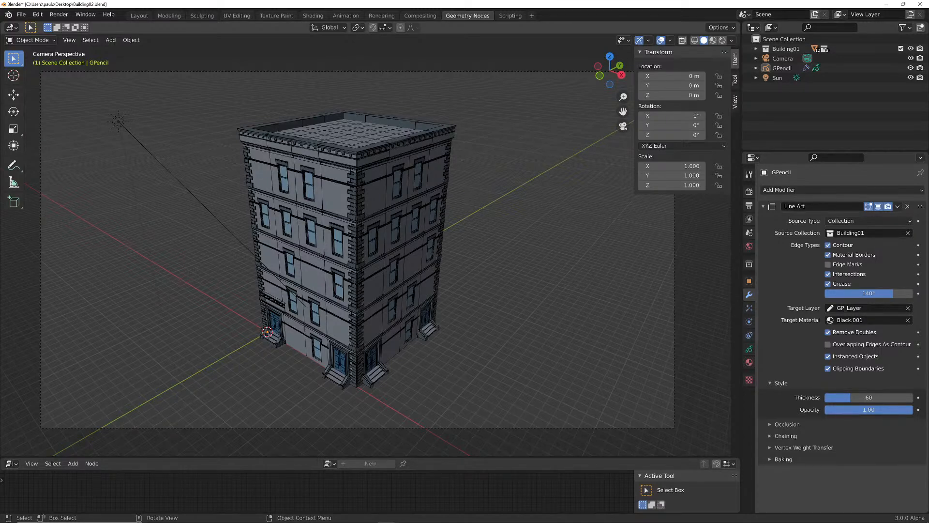
{"action": "middle_click_drag", "start_coordinate": [368, 252], "coordinate": [315, 233]}
{"action": "key", "text": "KP_0"}
Rotate the camera around the 3D cursor about the global Z axis to a Z rotation of about -76.3°
{"action": "left_click", "coordinate": [358, 28]}
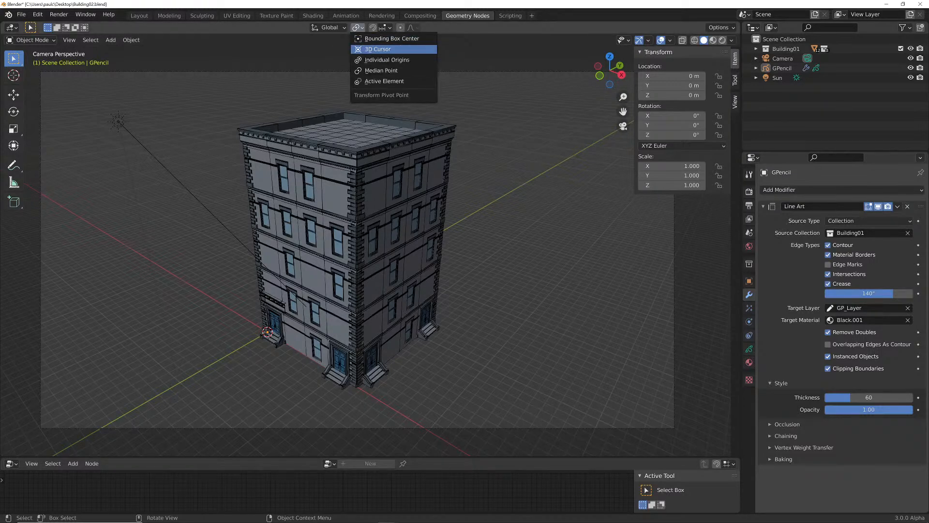
{"action": "left_click", "coordinate": [377, 48]}
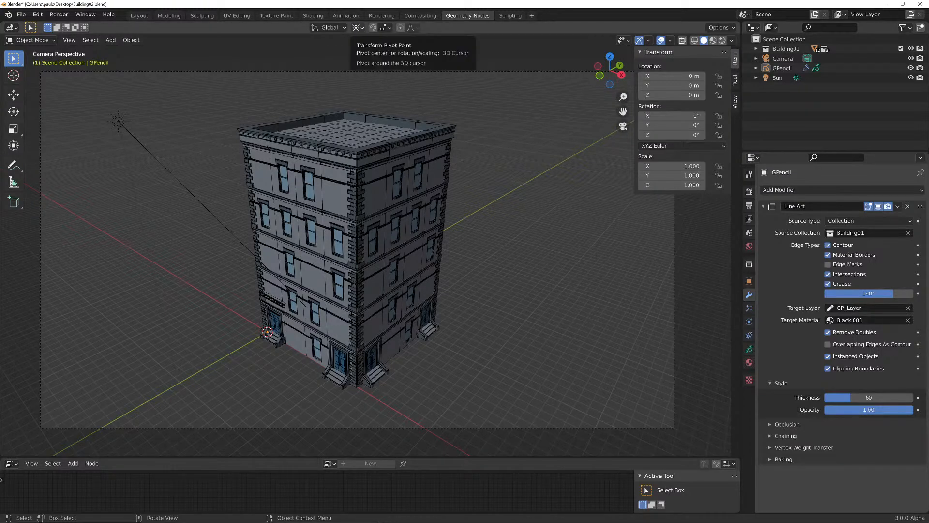
{"action": "left_click", "coordinate": [782, 58]}
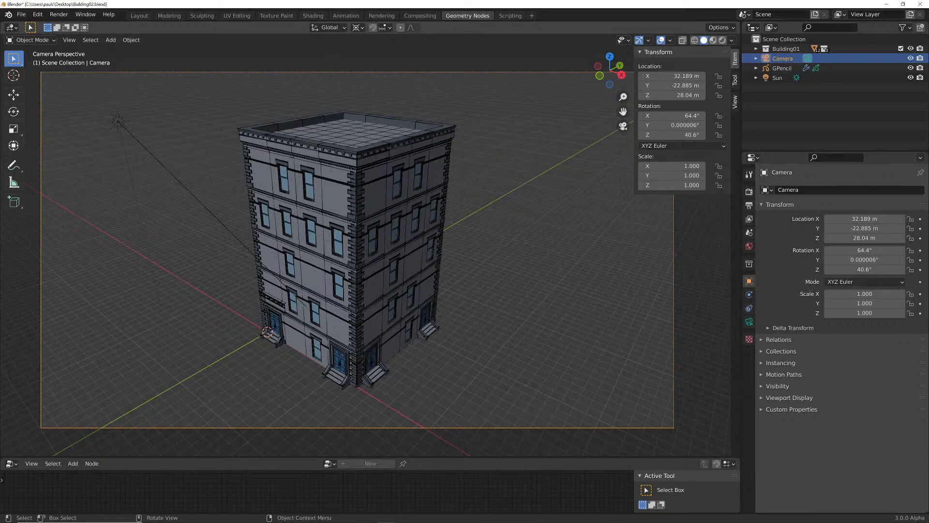
{"action": "key", "text": "r"}
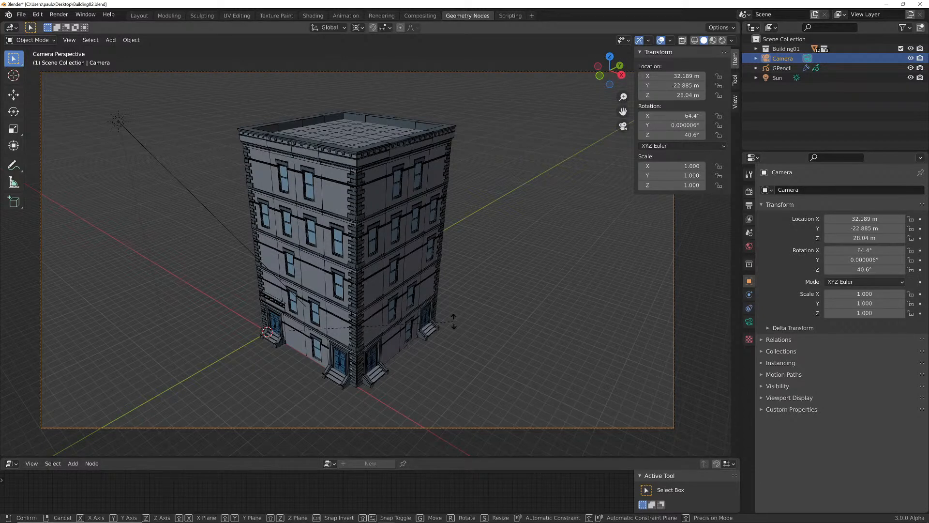
{"action": "key", "text": "z"}
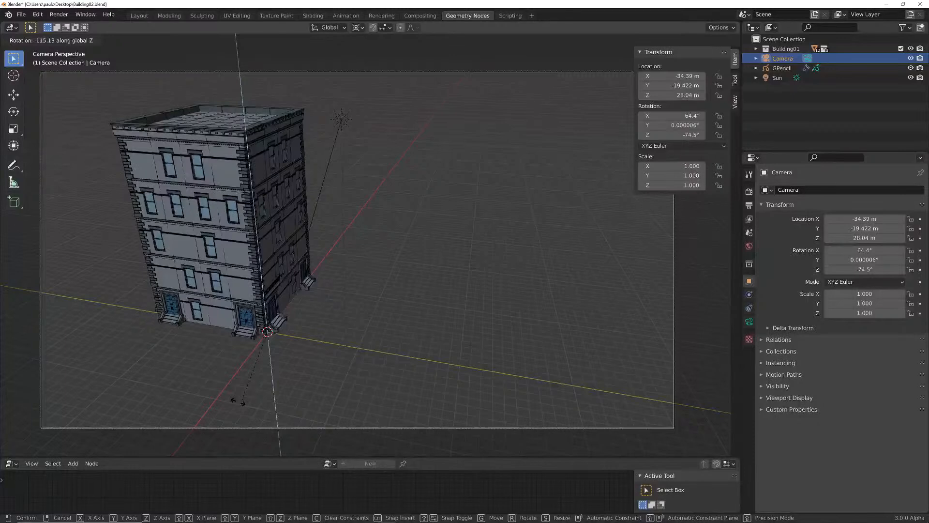
{"action": "left_click", "coordinate": [238, 402]}
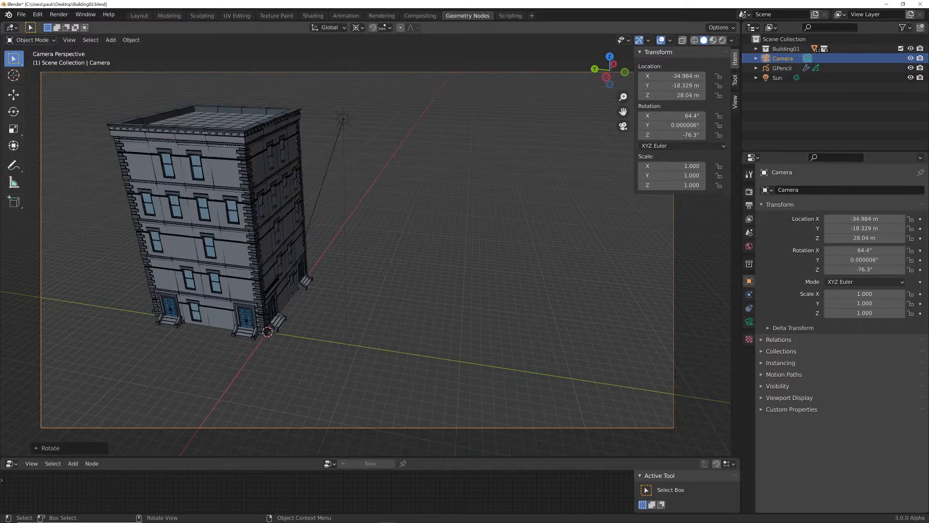
Examine the line art from the rotated camera and from around the building, ending in the camera view
{"action": "left_click", "coordinate": [782, 67]}
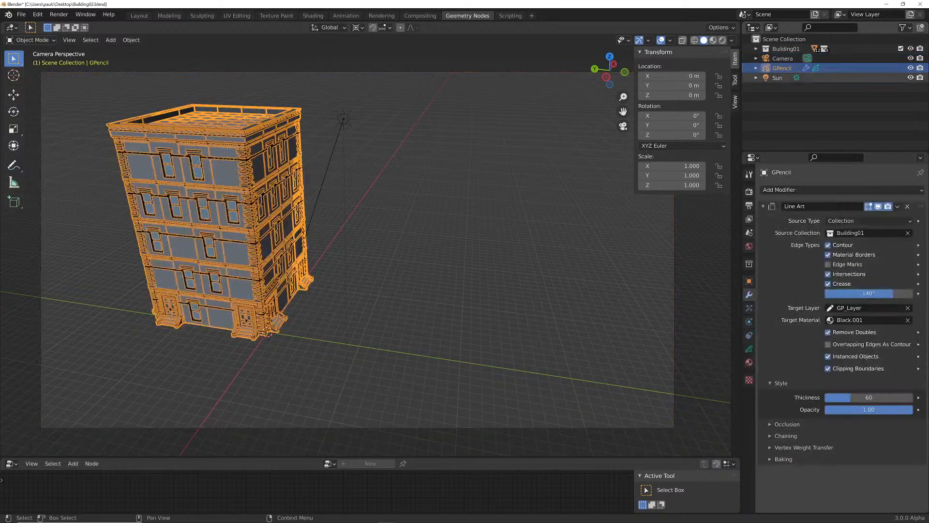
{"action": "key", "text": "alt+a"}
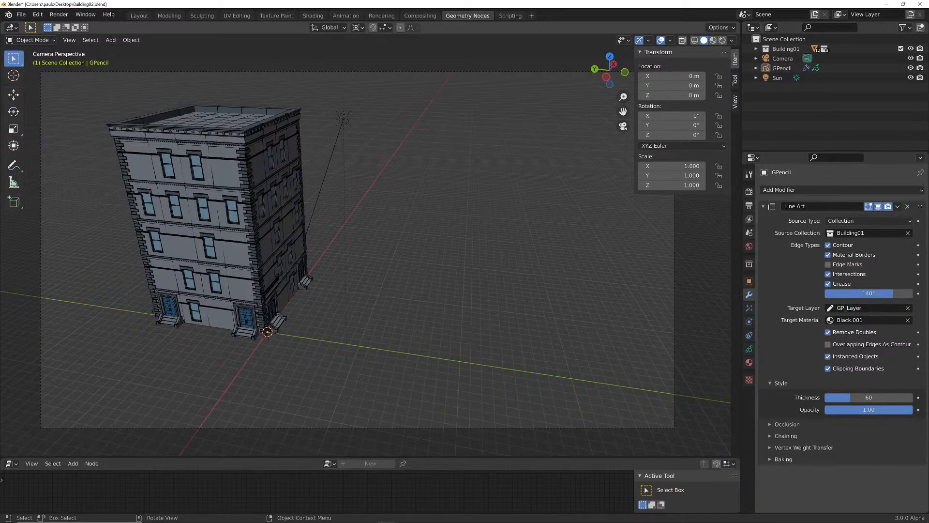
{"action": "middle_click_drag", "start_coordinate": [338, 251], "coordinate": [683, 244]}
{"action": "middle_click_drag", "start_coordinate": [366, 242], "coordinate": [391, 289], "text": "shift"}
{"action": "scroll", "coordinate": [391, 289], "scroll_direction": "down", "scroll_amount": 1}
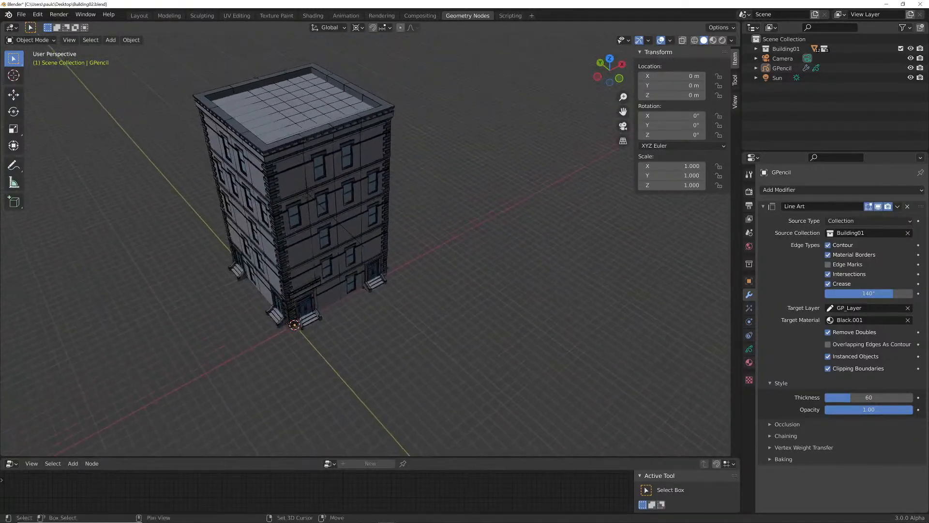
{"action": "scroll", "coordinate": [391, 290], "scroll_direction": "up", "scroll_amount": 2}
{"action": "scroll", "coordinate": [366, 245], "scroll_direction": "down", "scroll_amount": 1}
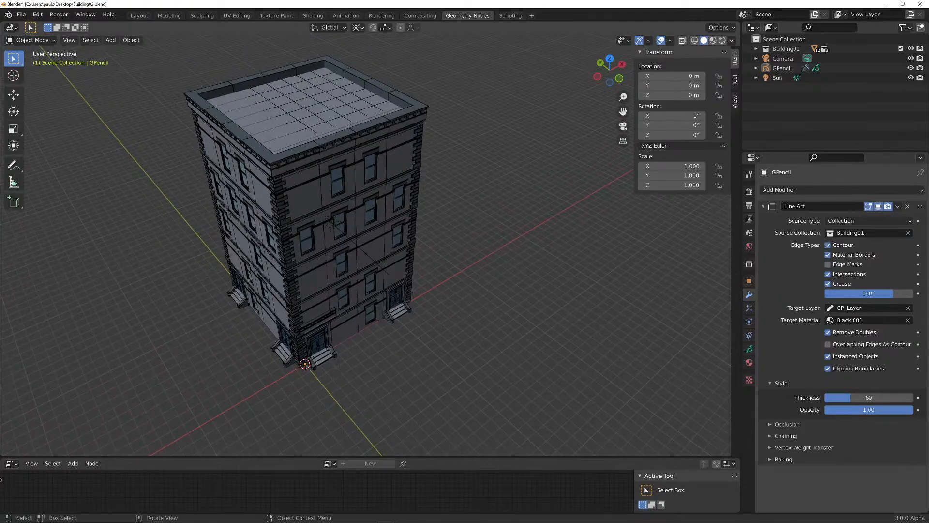
{"action": "key", "text": "KP_0"}
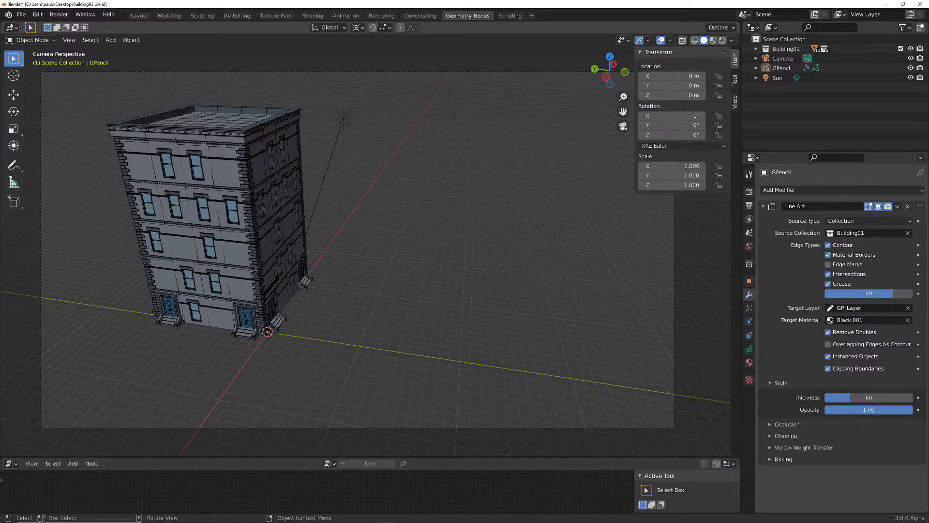
Undo the recent selection changes and the camera rotation until the Apartment01 building object is selected again
{"action": "key", "text": "ctrl+z"}
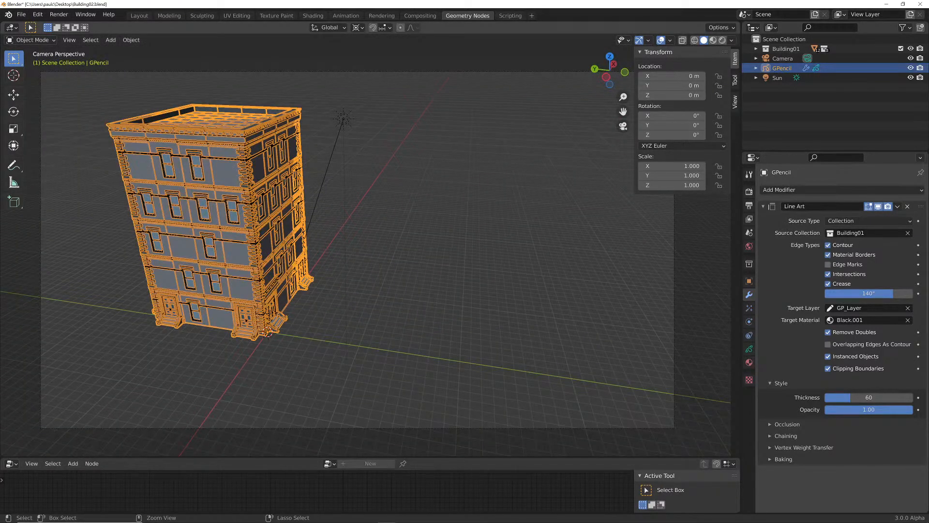
{"action": "key", "text": "ctrl+z"}
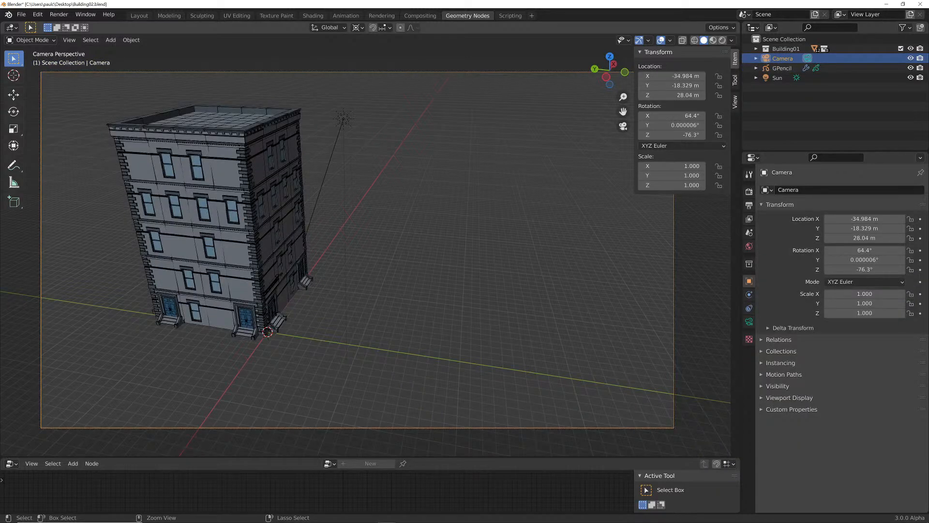
{"action": "key", "text": "ctrl+z"}
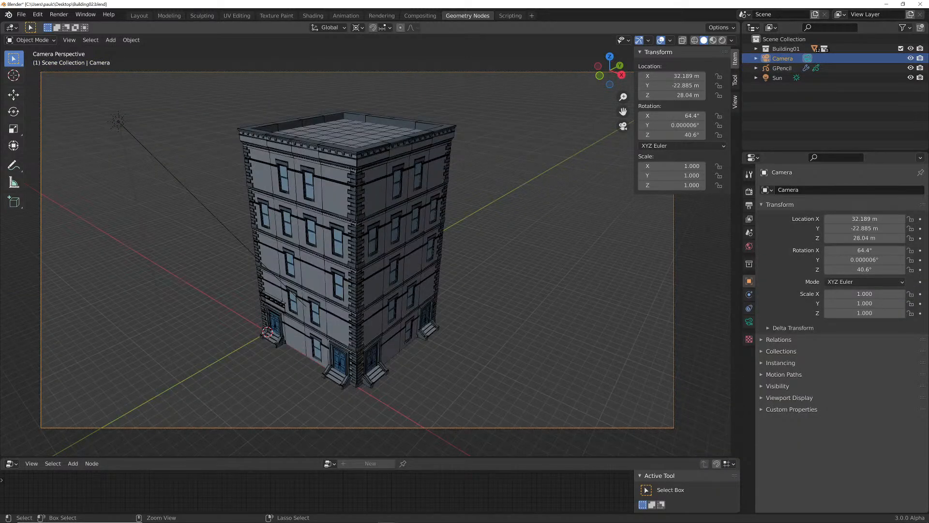
{"action": "key", "text": "ctrl+z"}
{"action": "key", "text": "ctrl+z"}
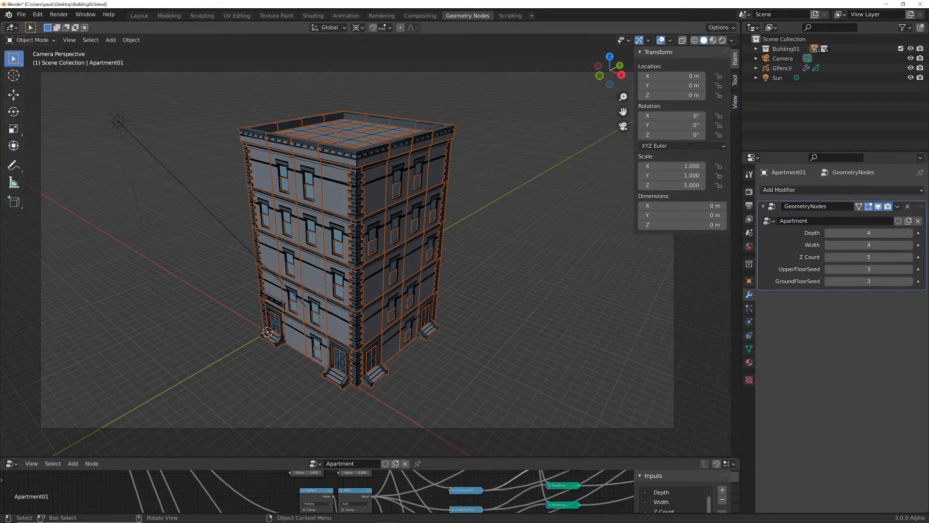
Deselect the building and hide the GPencil line art object in the viewport
{"action": "key", "text": "alt+a"}
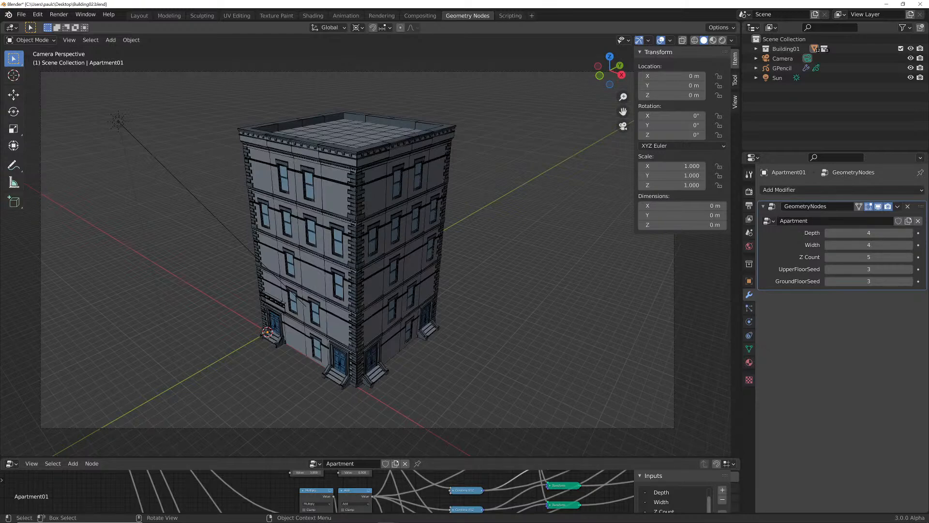
{"action": "left_click", "coordinate": [749, 362]}
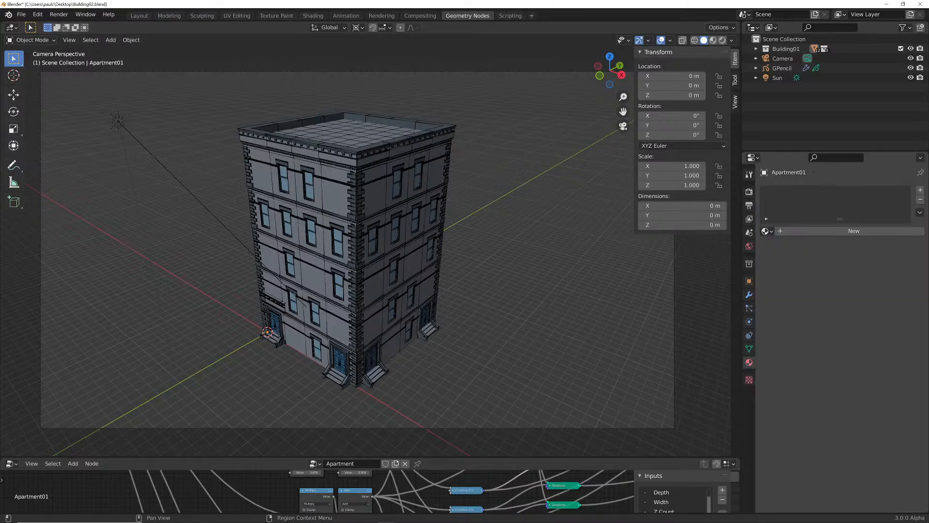
{"action": "left_click", "coordinate": [782, 68]}
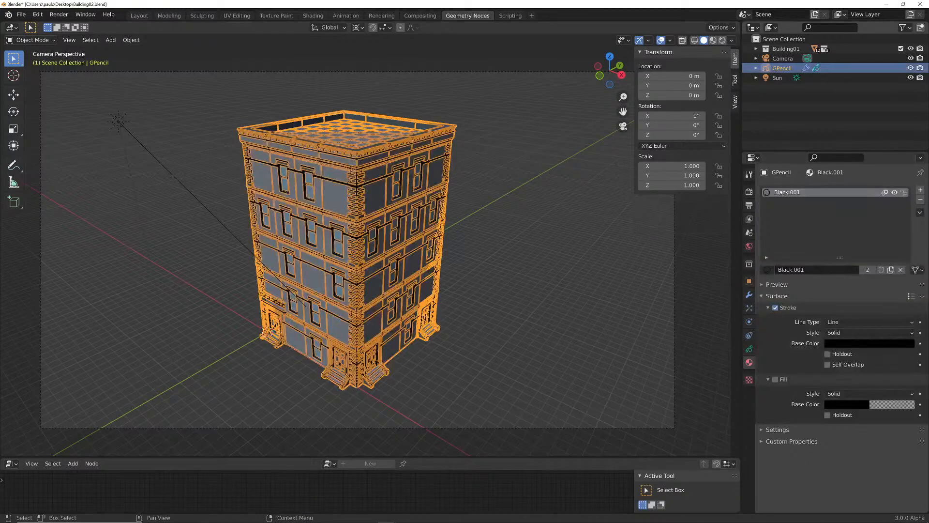
{"action": "key", "text": "h"}
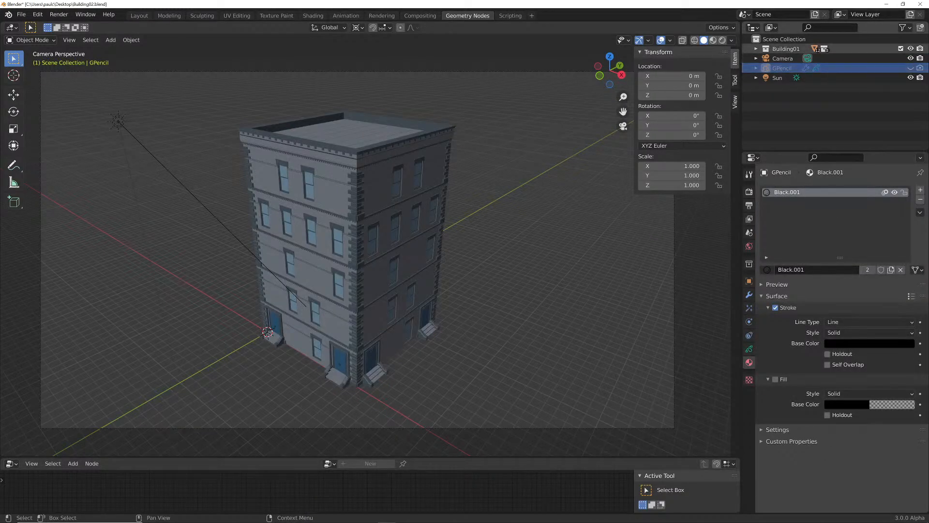
Expand the Building01 collection, select the Apartment01 building and check which existing materials it could be assigned
{"action": "left_click", "coordinate": [786, 49]}
{"action": "left_click", "coordinate": [756, 49]}
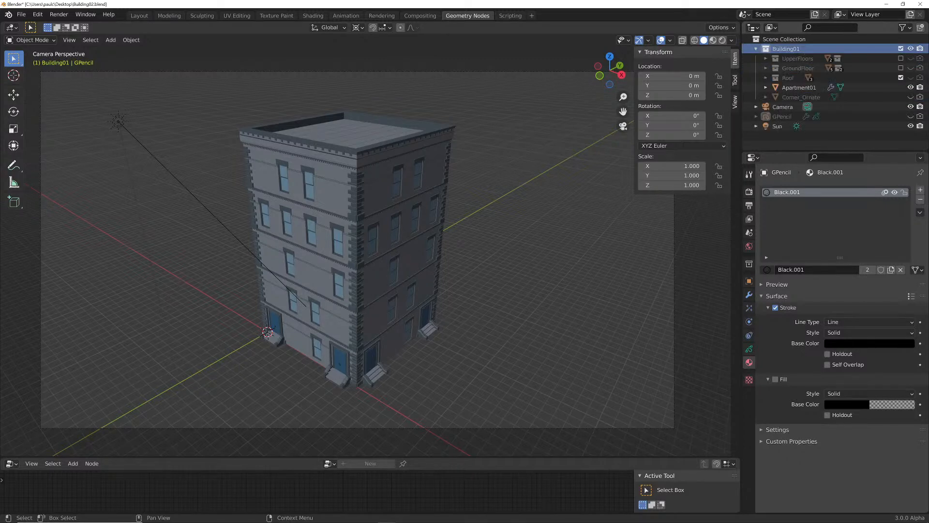
{"action": "left_click", "coordinate": [388, 218]}
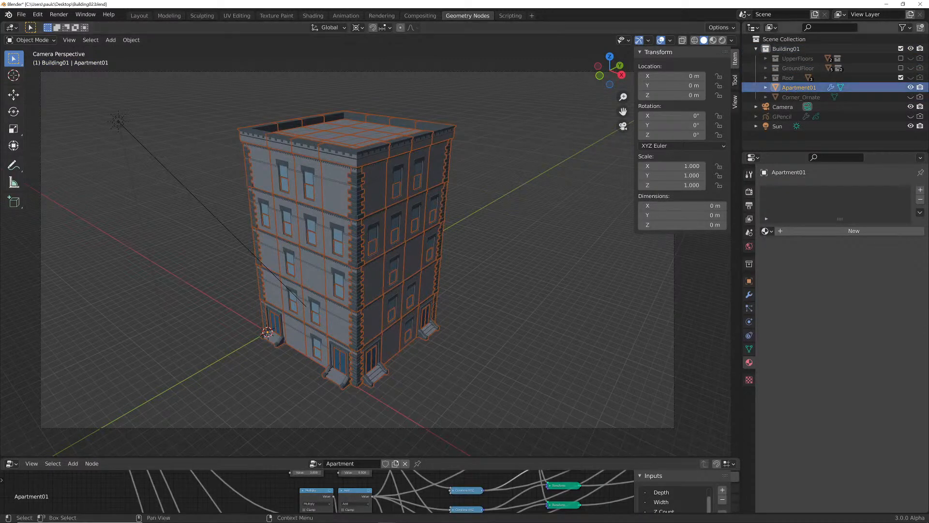
{"action": "left_click", "coordinate": [765, 231]}
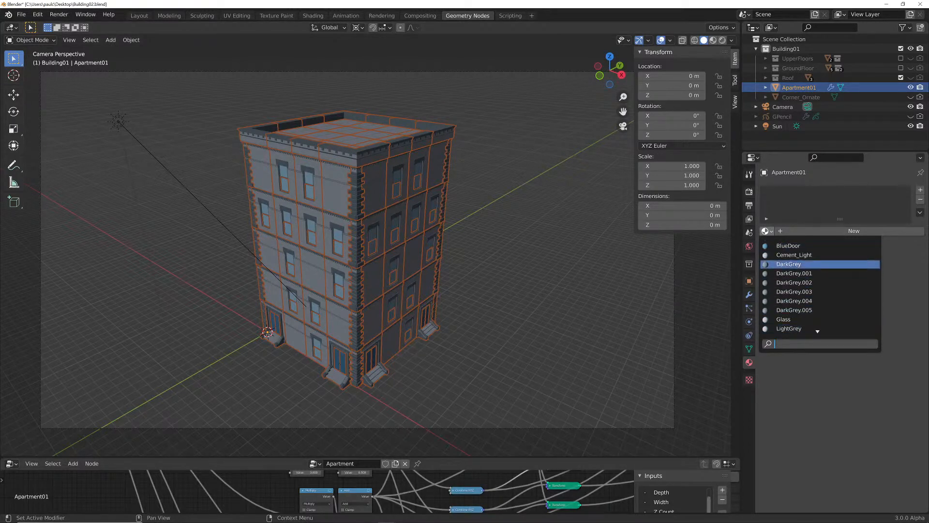
{"action": "key", "text": "Escape"}
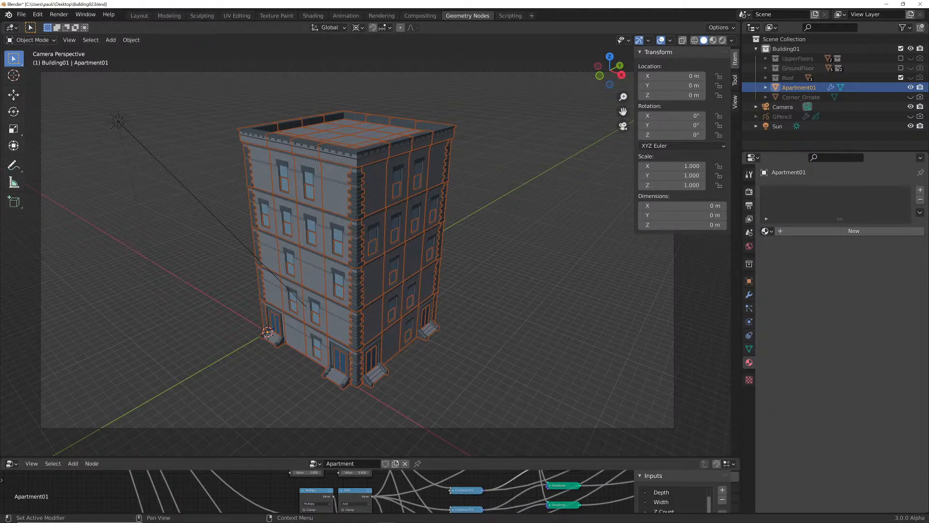
Start appending from another blend file and browse to the Comics Ink Shaders folder inside the Patreon Projects folder
{"action": "left_click", "coordinate": [21, 14]}
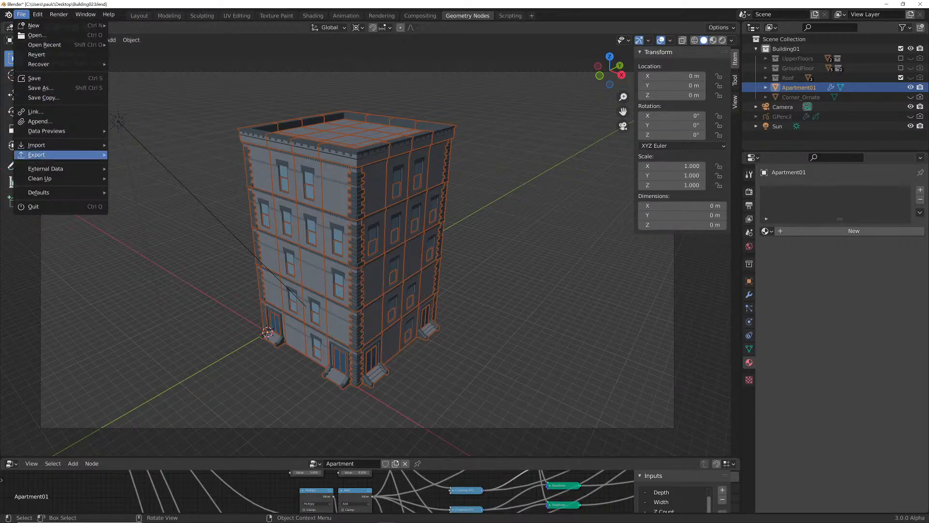
{"action": "mouse_move", "coordinate": [48, 145]}
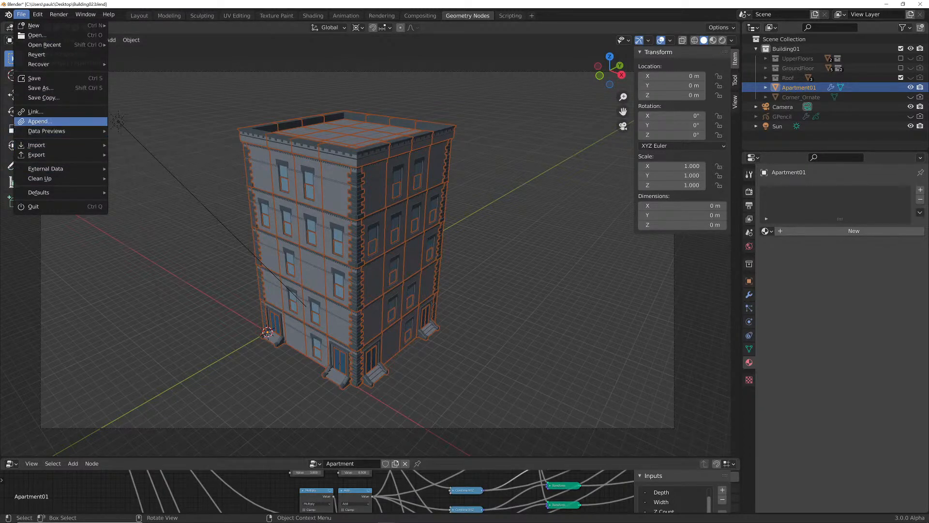
{"action": "left_click", "coordinate": [40, 121]}
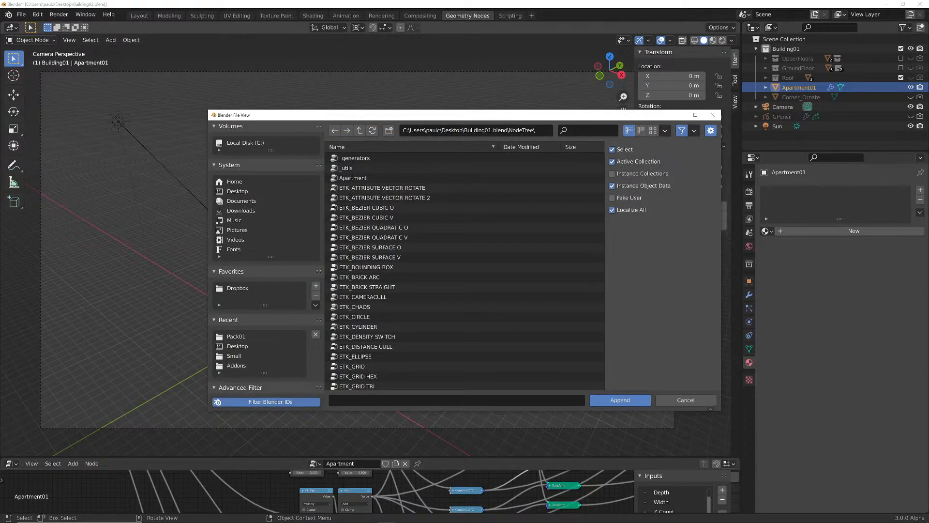
{"action": "left_click", "coordinate": [236, 336]}
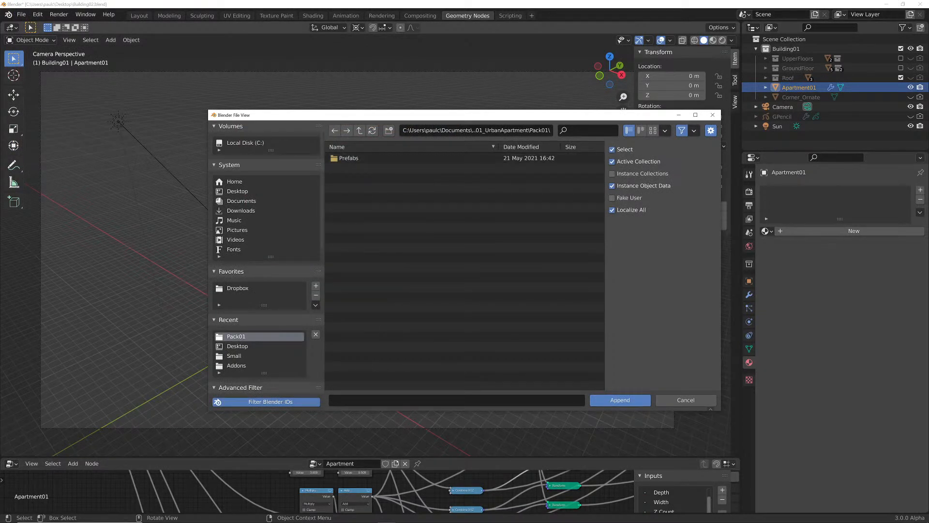
{"action": "left_click", "coordinate": [359, 130]}
{"action": "left_click", "coordinate": [359, 130]}
{"action": "left_click", "coordinate": [359, 130]}
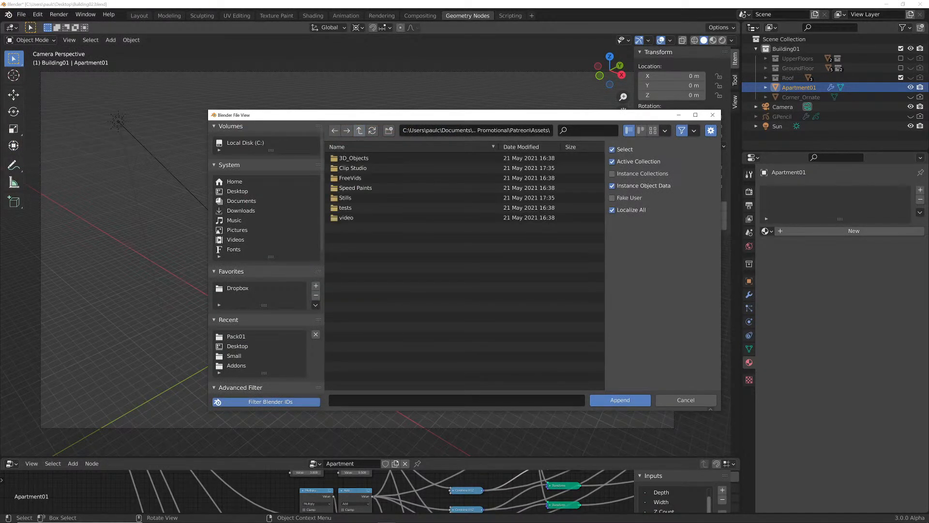
{"action": "left_click", "coordinate": [359, 130]}
{"action": "double_click", "coordinate": [518, 168]}
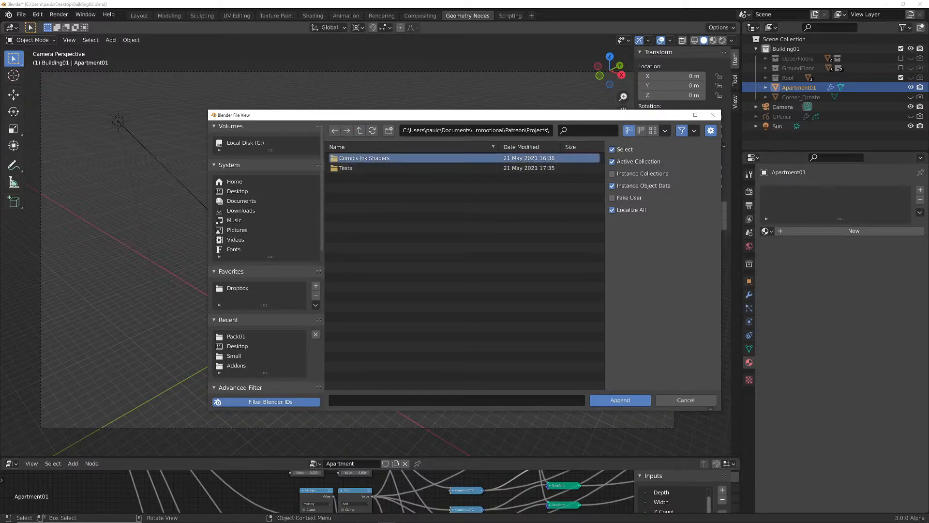
{"action": "double_click", "coordinate": [436, 157]}
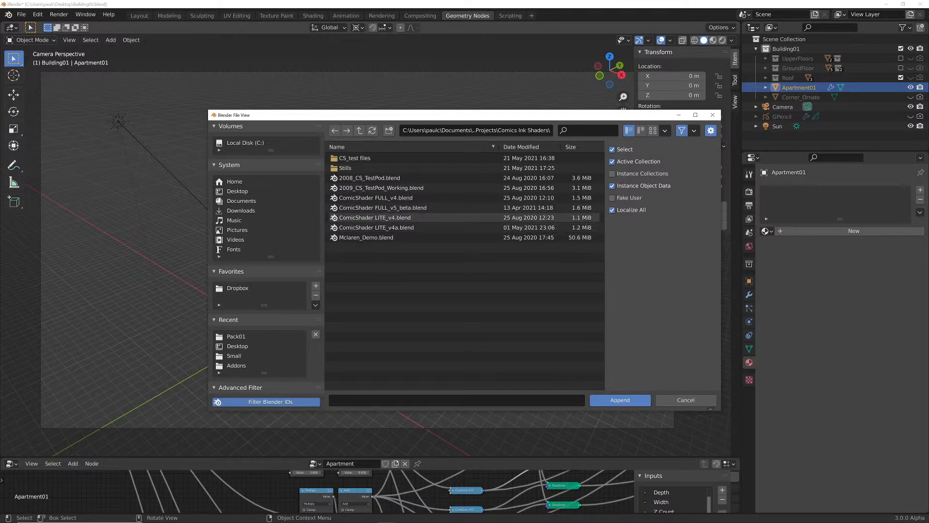
{"action": "double_click", "coordinate": [375, 217]}
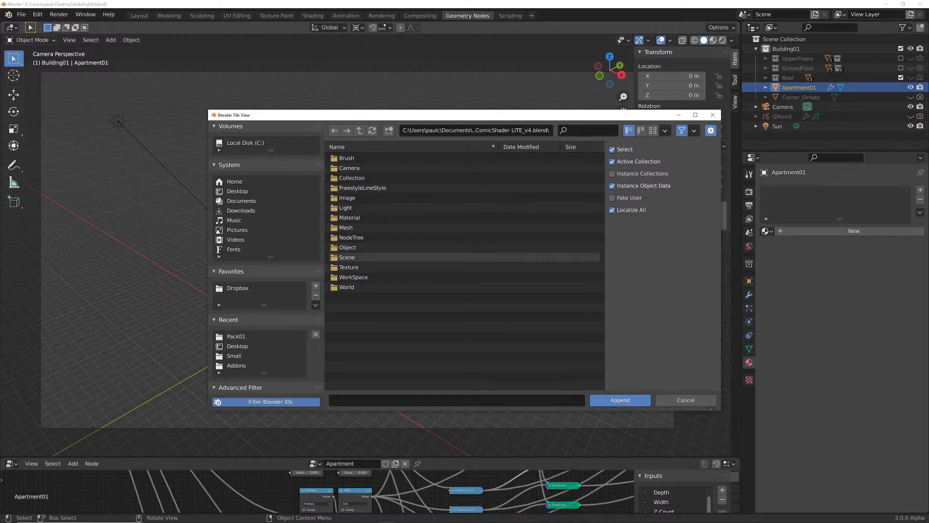
{"action": "double_click", "coordinate": [351, 237]}
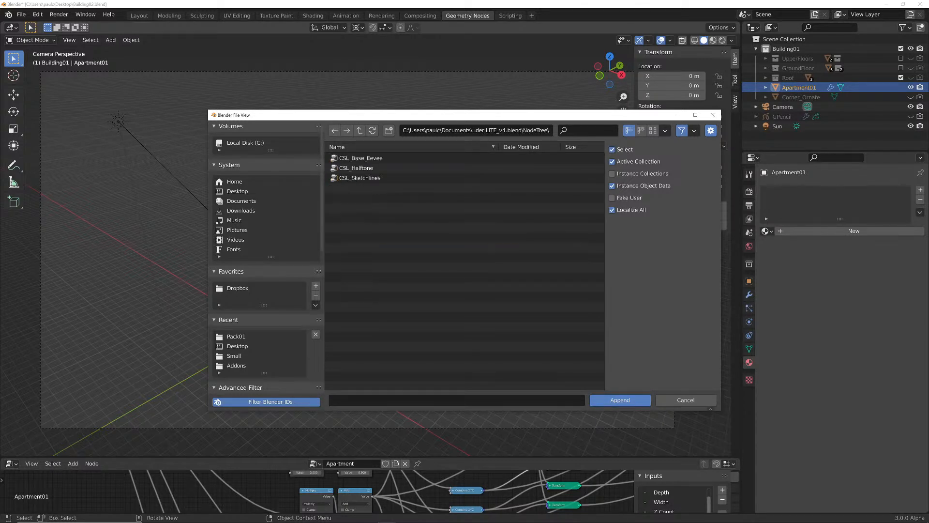
{"action": "left_click", "coordinate": [361, 158]}
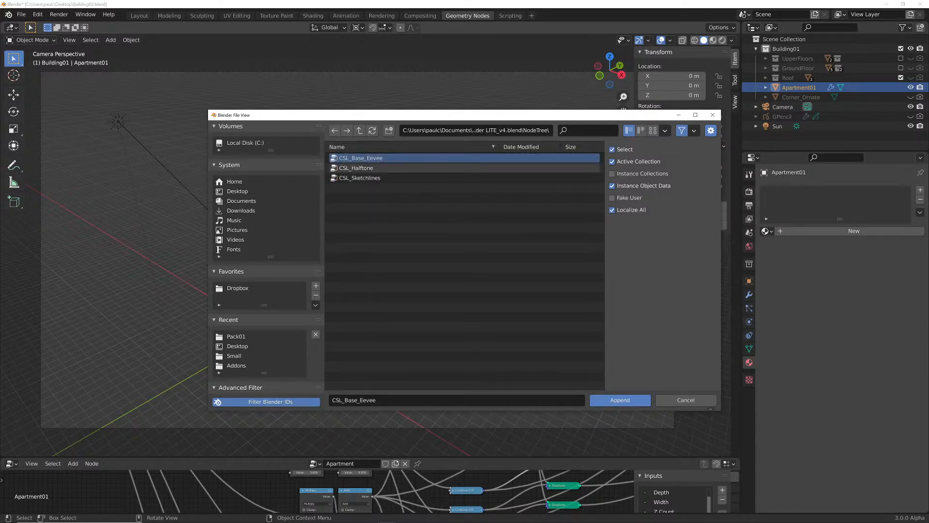
{"action": "left_click", "coordinate": [358, 168], "text": "shift"}
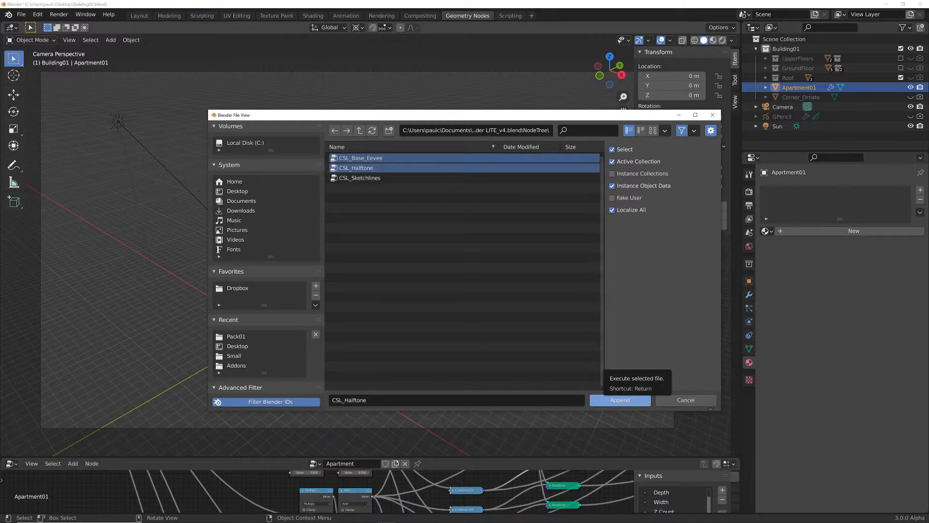
{"action": "left_click", "coordinate": [359, 130]}
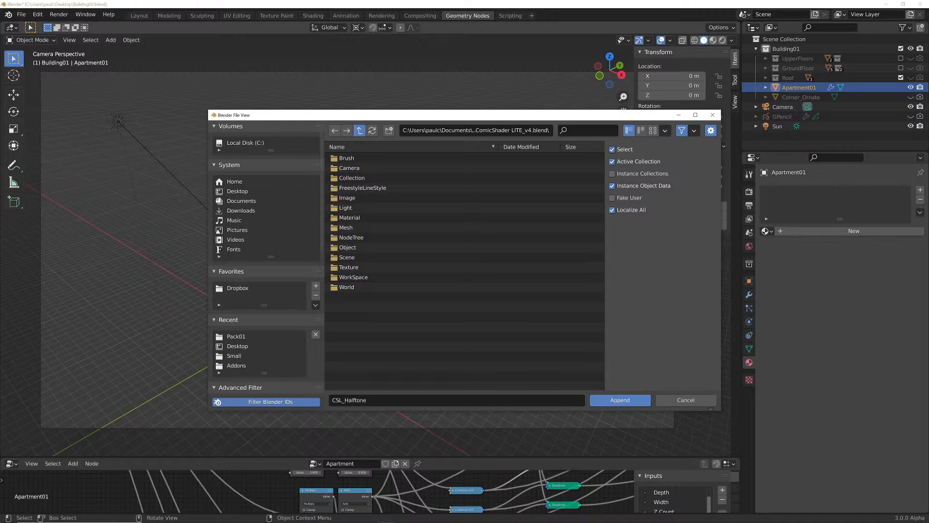
{"action": "left_click", "coordinate": [359, 130]}
Append the CSF_Base_Eevee and CSF_Halftone node groups from ComicShader FULL_v5_beta.blend
{"action": "left_click", "coordinate": [382, 207]}
{"action": "double_click", "coordinate": [382, 207]}
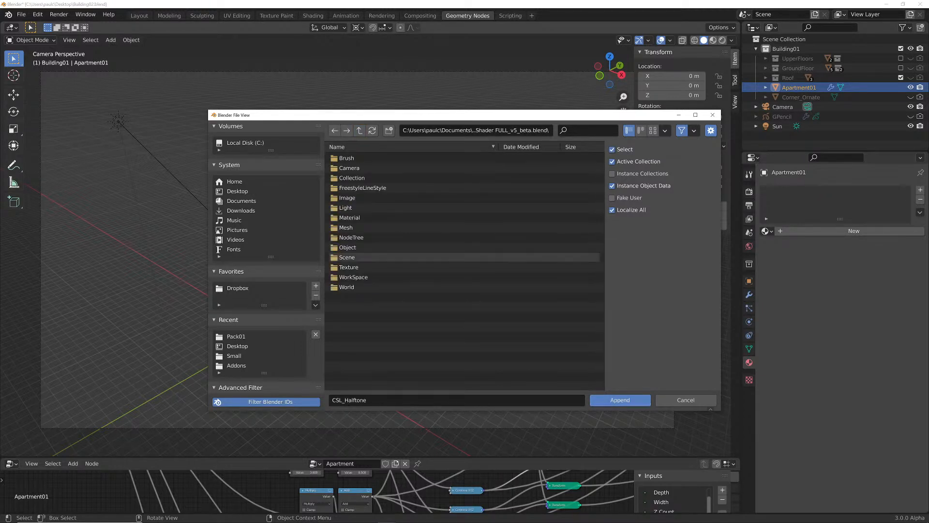
{"action": "double_click", "coordinate": [368, 227]}
{"action": "left_click", "coordinate": [361, 168]}
{"action": "left_click", "coordinate": [356, 198], "text": "ctrl"}
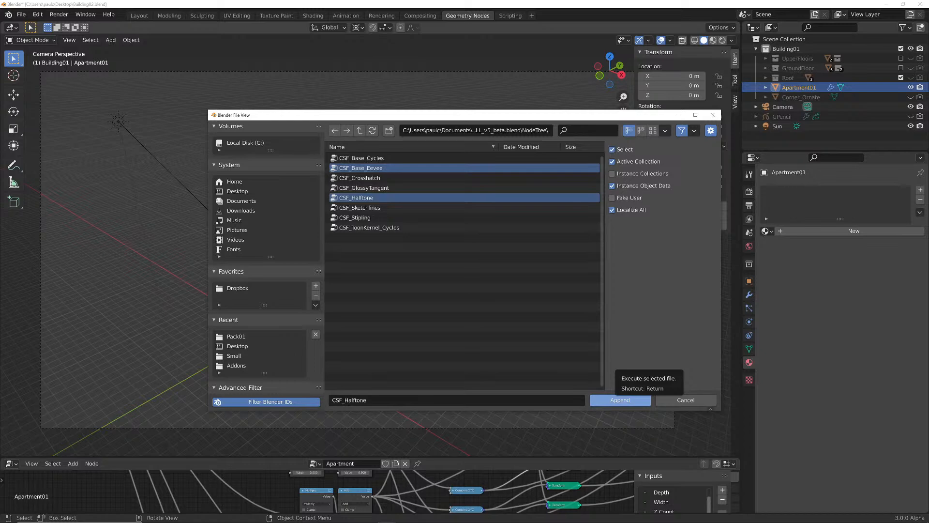
{"action": "left_click", "coordinate": [620, 399]}
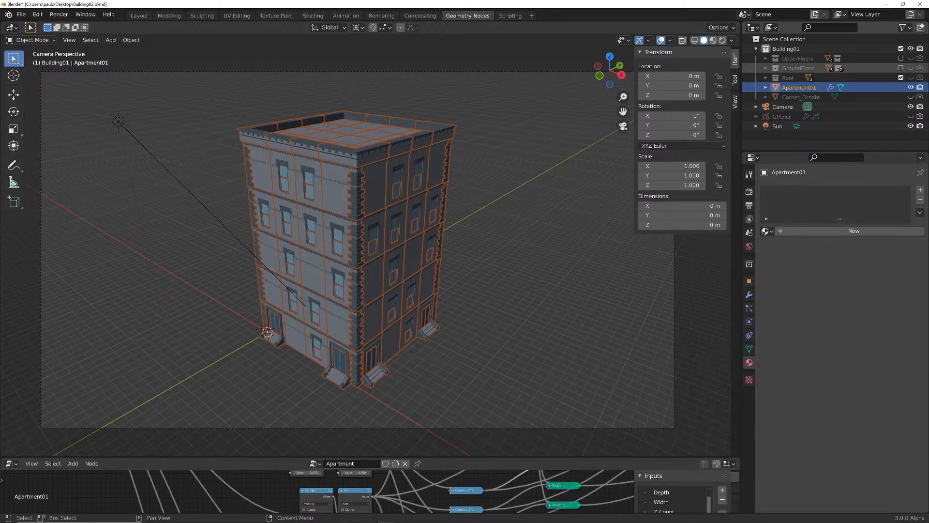
Unhide the Corner_Ornate object in the Building01 collection and select it
{"action": "scroll", "coordinate": [367, 245], "scroll_direction": "up", "scroll_amount": 1}
{"action": "middle_click_drag", "start_coordinate": [367, 245], "coordinate": [399, 242], "text": "shift"}
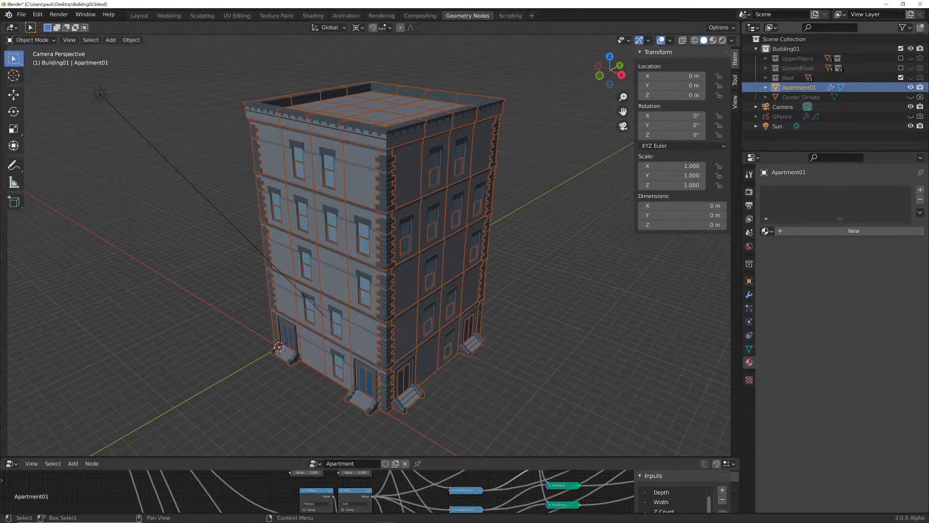
{"action": "left_click", "coordinate": [911, 97]}
{"action": "left_click", "coordinate": [801, 97]}
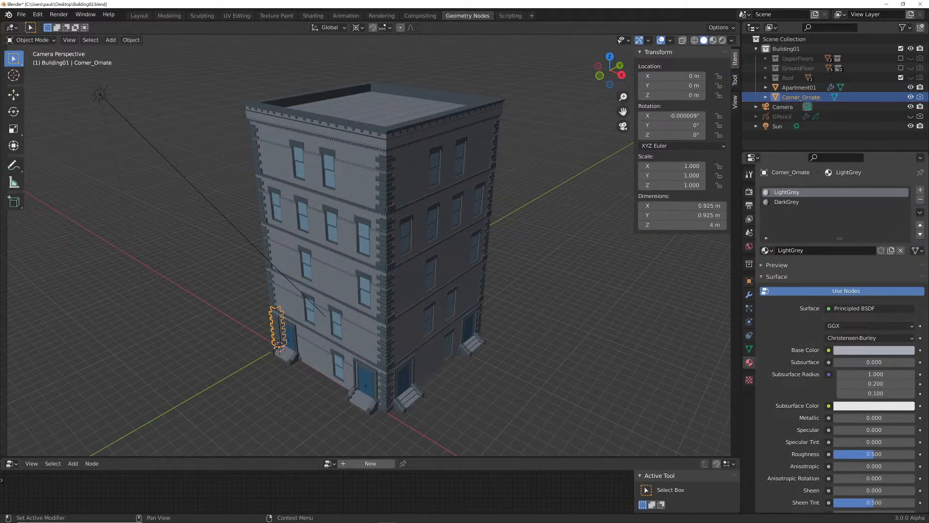
Enlarge the node area below the viewport and switch it to the Shader Editor
{"action": "left_click_drag", "start_coordinate": [194, 457], "coordinate": [194, 334]}
{"action": "left_click", "coordinate": [12, 338]}
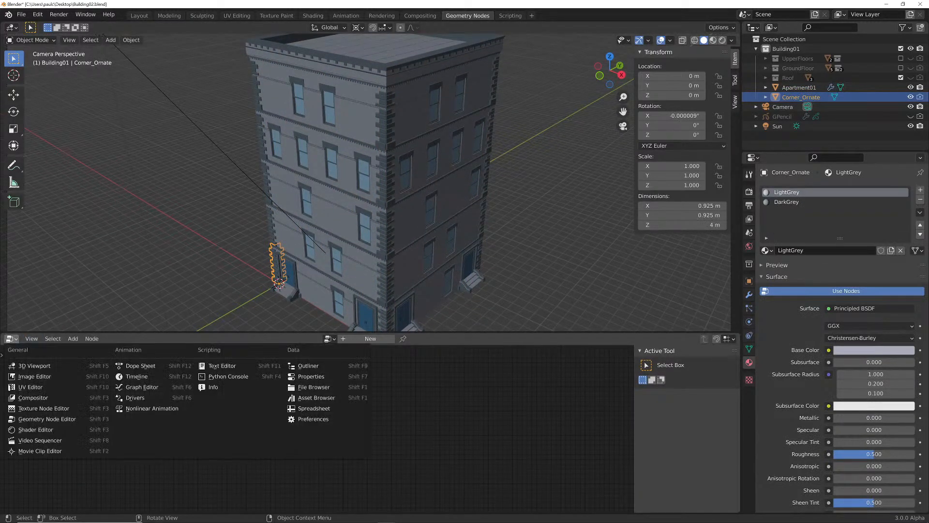
{"action": "left_click", "coordinate": [38, 429]}
Spread out the LightGrey material's nodes by moving the Material Output and Normal Map nodes away from the Principled BSDF
{"action": "middle_click_drag", "start_coordinate": [309, 368], "coordinate": [321, 509]}
{"action": "middle_click_drag", "start_coordinate": [358, 436], "coordinate": [380, 433]}
{"action": "left_click_drag", "start_coordinate": [420, 380], "coordinate": [476, 421]}
{"action": "left_click_drag", "start_coordinate": [315, 485], "coordinate": [297, 460]}
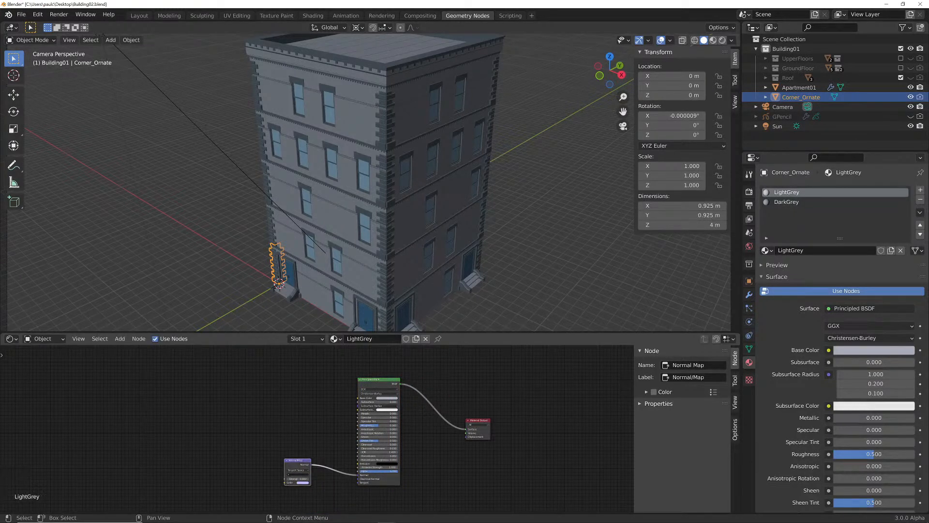
{"action": "left_click", "coordinate": [370, 436]}
{"action": "scroll", "coordinate": [354, 442], "scroll_direction": "up", "scroll_amount": 1}
{"action": "middle_click_drag", "start_coordinate": [368, 436], "coordinate": [355, 433]}
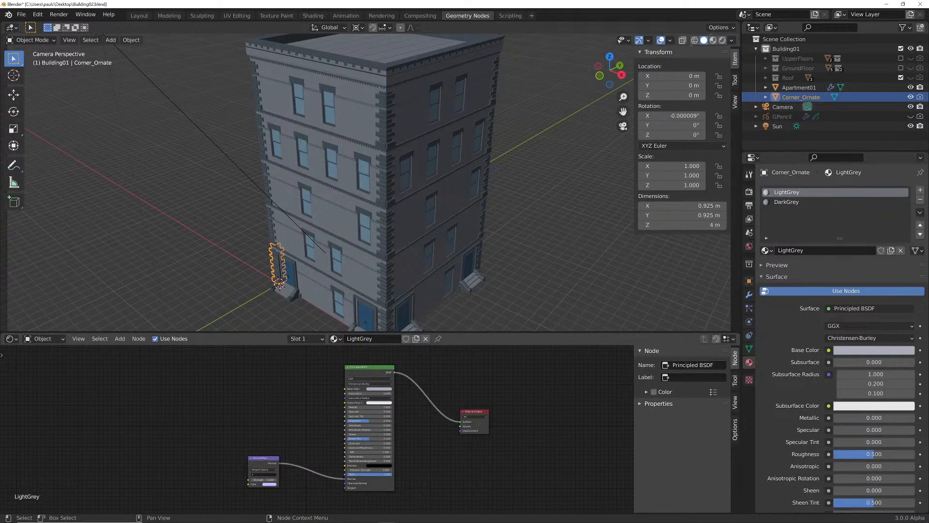
Add the CSF_Base_Eevee node group to the LightGrey material, beside the Principled BSDF node
{"action": "key", "text": "shift+a"}
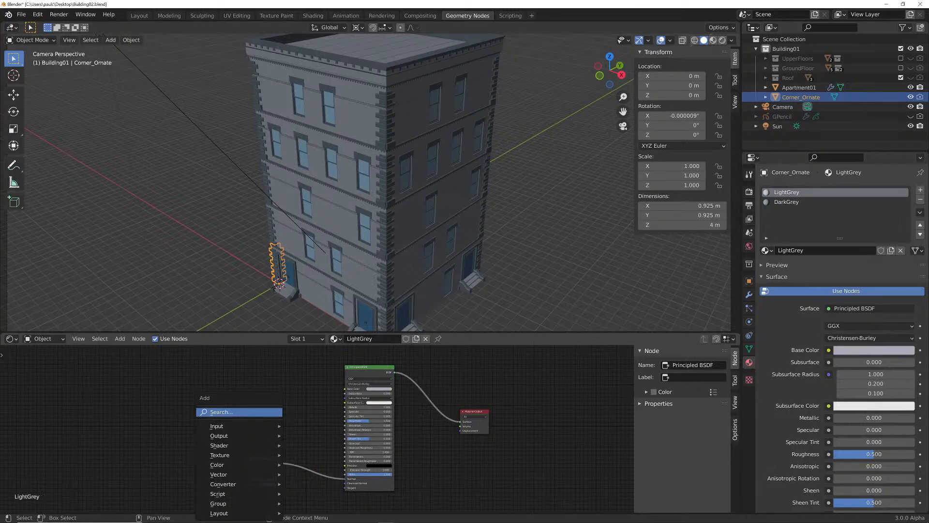
{"action": "mouse_move", "coordinate": [218, 504]}
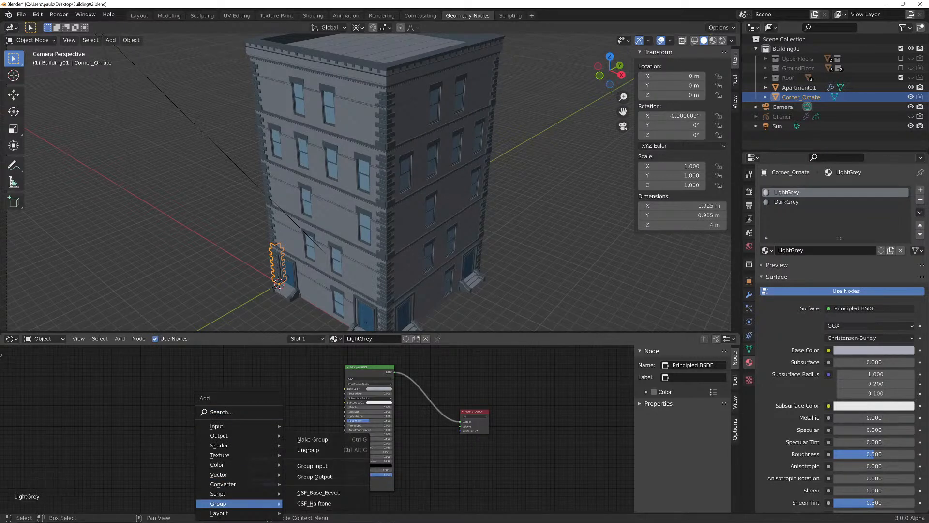
{"action": "left_click", "coordinate": [319, 492]}
{"action": "left_click", "coordinate": [313, 382]}
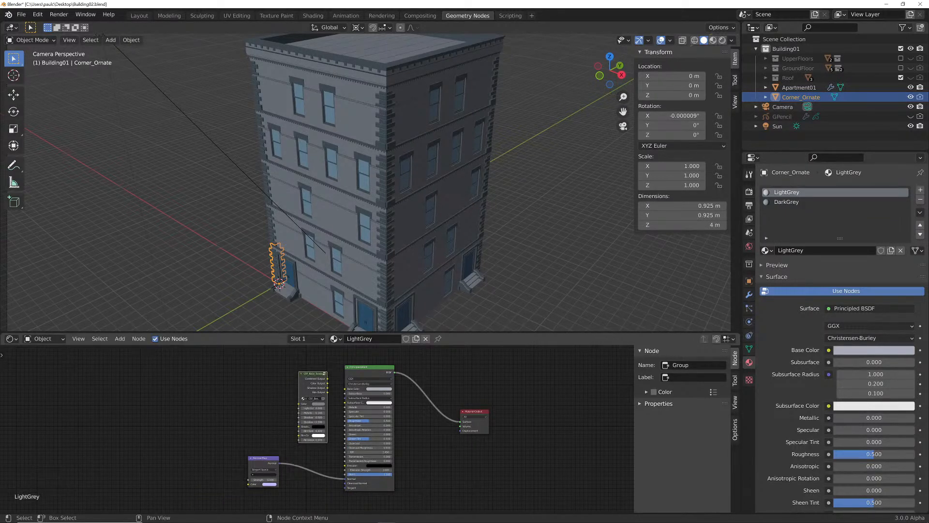
{"action": "scroll", "coordinate": [317, 428], "scroll_direction": "up", "scroll_amount": 2}
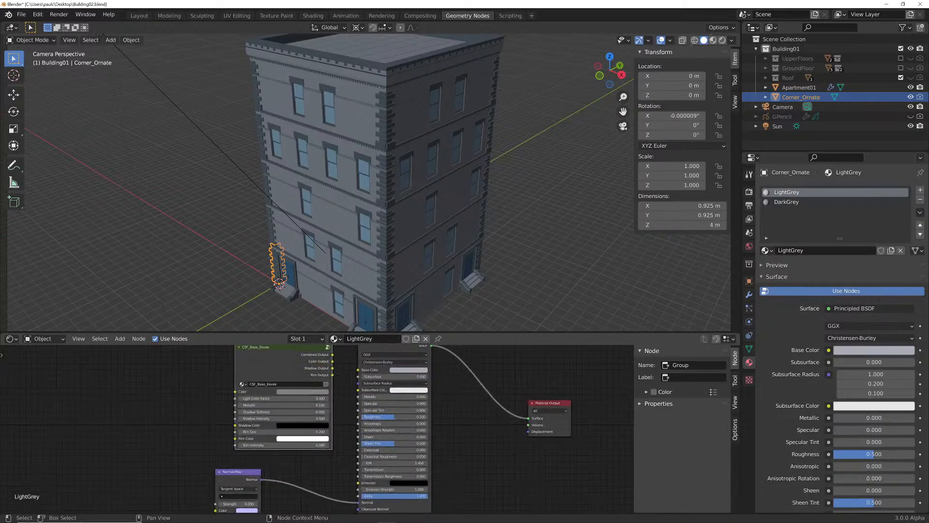
{"action": "middle_click_drag", "start_coordinate": [338, 411], "coordinate": [299, 436]}
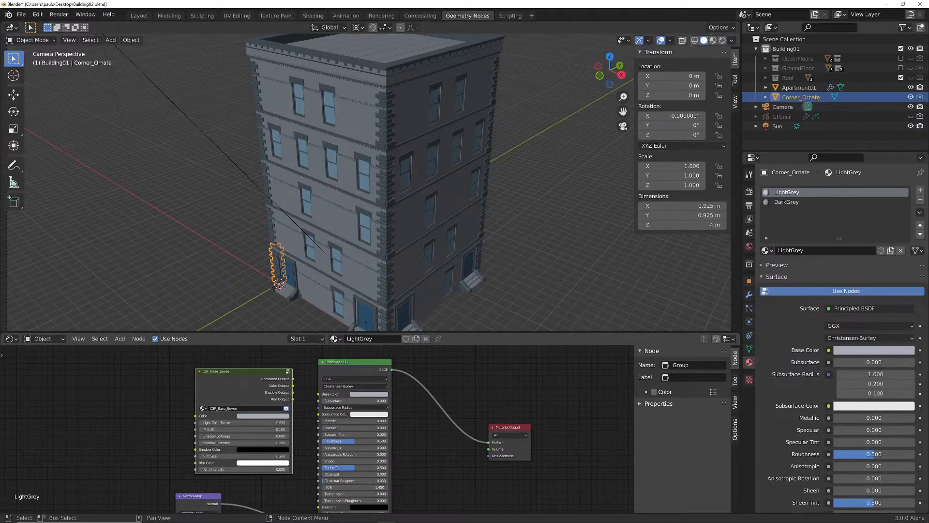
Connect CSF_Base_Eevee's Combined Output to the Material Output's Surface and delete the Principled BSDF and Normal Map nodes
{"action": "left_click_drag", "start_coordinate": [293, 378], "coordinate": [488, 442]}
{"action": "left_click", "coordinate": [353, 362]}
{"action": "key", "text": "x"}
{"action": "left_click", "coordinate": [196, 499]}
{"action": "key", "text": "x"}
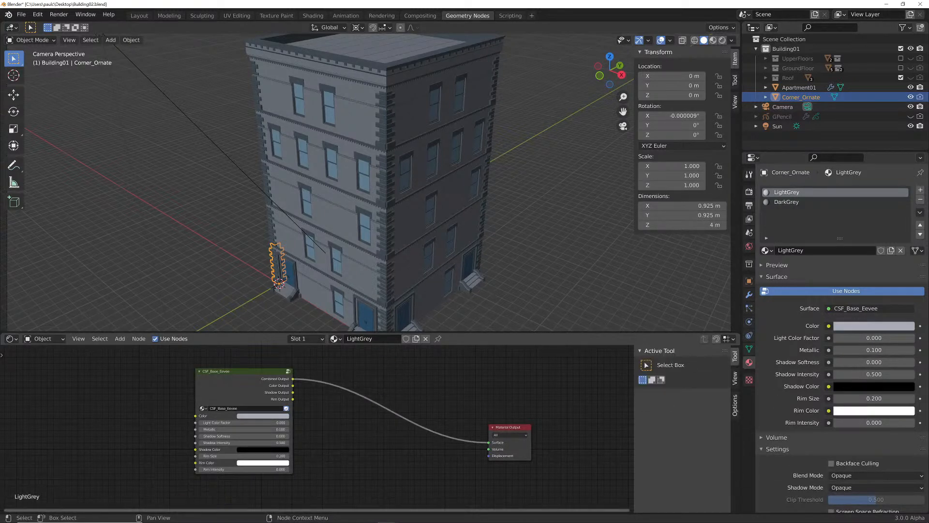
{"action": "left_click", "coordinate": [230, 388]}
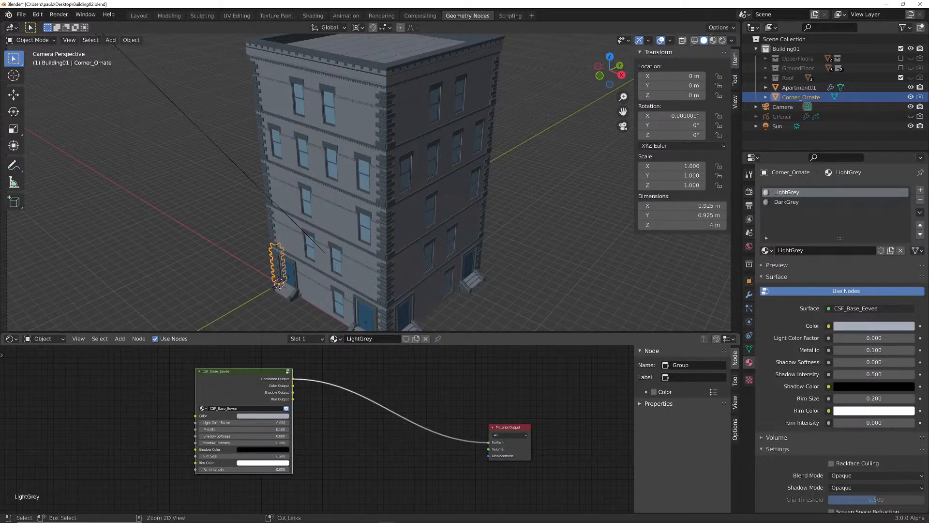
Move the CSF_Base_Eevee node closer to the Material Output and hide the Corner_Ornate object in the viewport
{"action": "left_click_drag", "start_coordinate": [229, 388], "coordinate": [289, 403]}
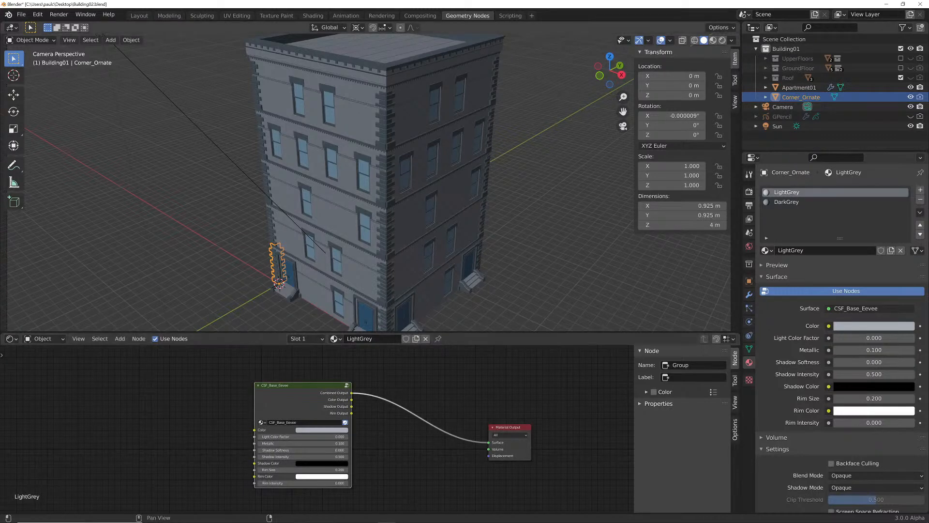
{"action": "left_click", "coordinate": [910, 97]}
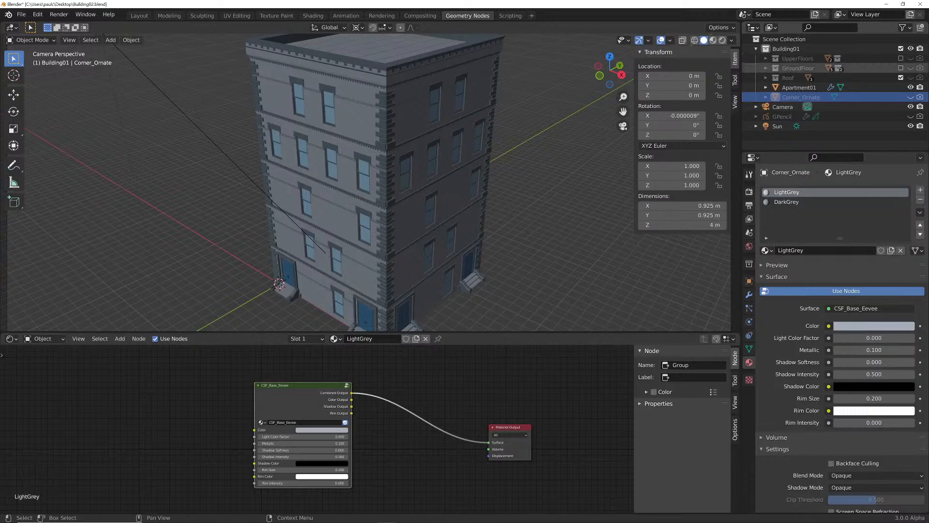
Expand the GroundFloor and Door collections and assign the LightGrey material to Door_Ornate's slot holding LightGrey.001
{"action": "left_click", "coordinate": [765, 68]}
{"action": "left_click", "coordinate": [776, 87]}
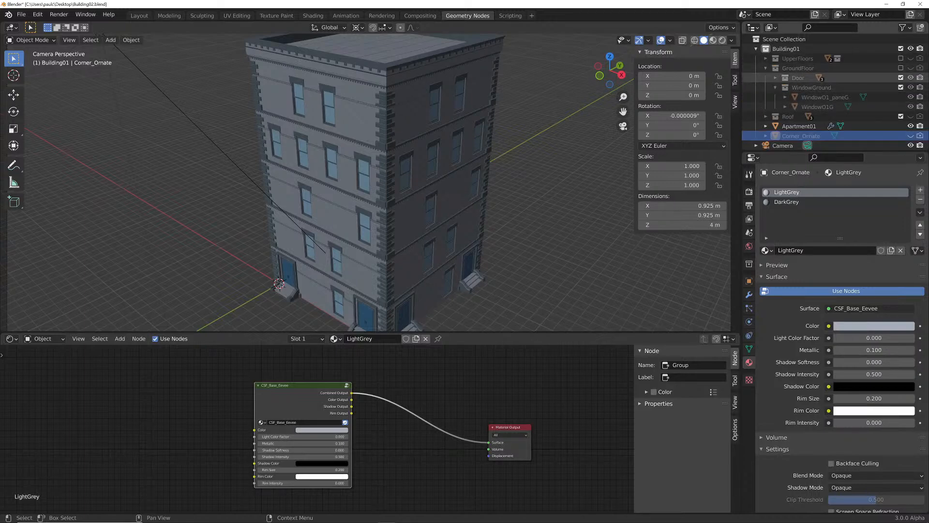
{"action": "left_click", "coordinate": [798, 68]}
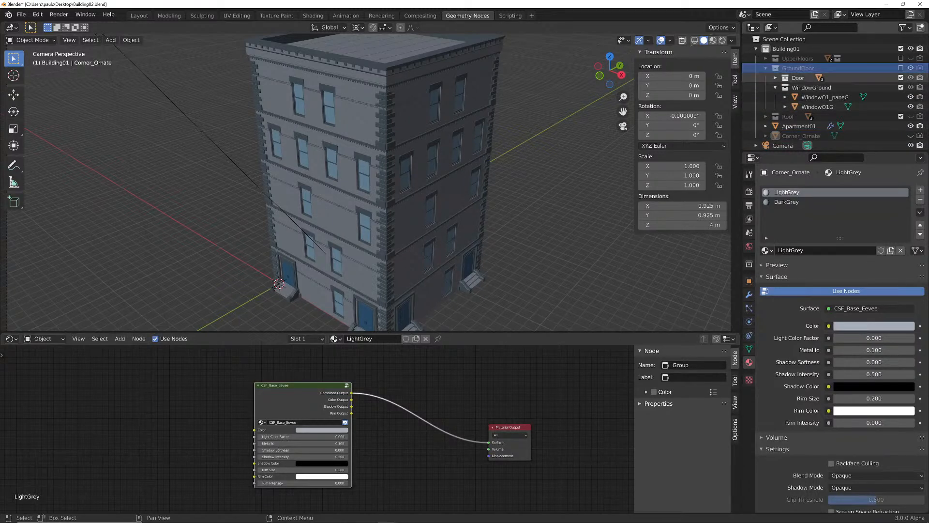
{"action": "left_click", "coordinate": [776, 77]}
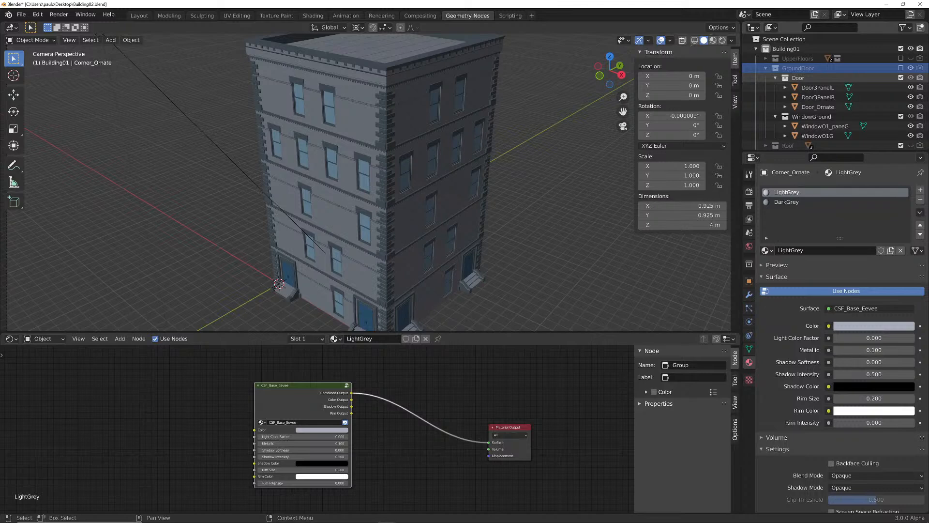
{"action": "left_click", "coordinate": [776, 77]}
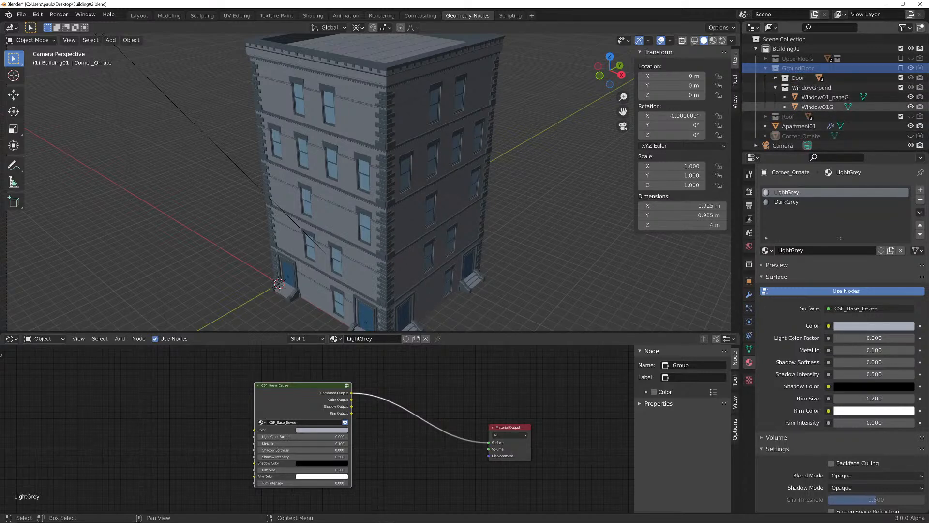
{"action": "left_click", "coordinate": [775, 77]}
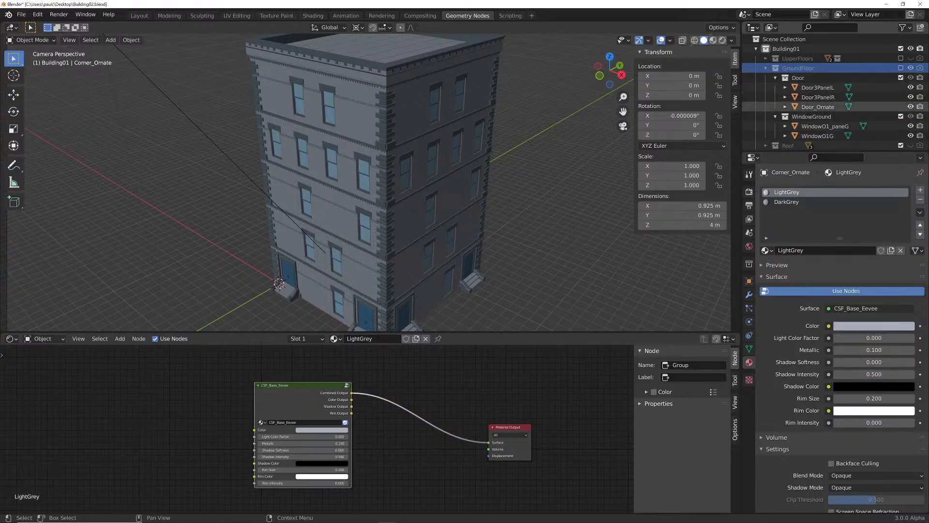
{"action": "left_click", "coordinate": [818, 107]}
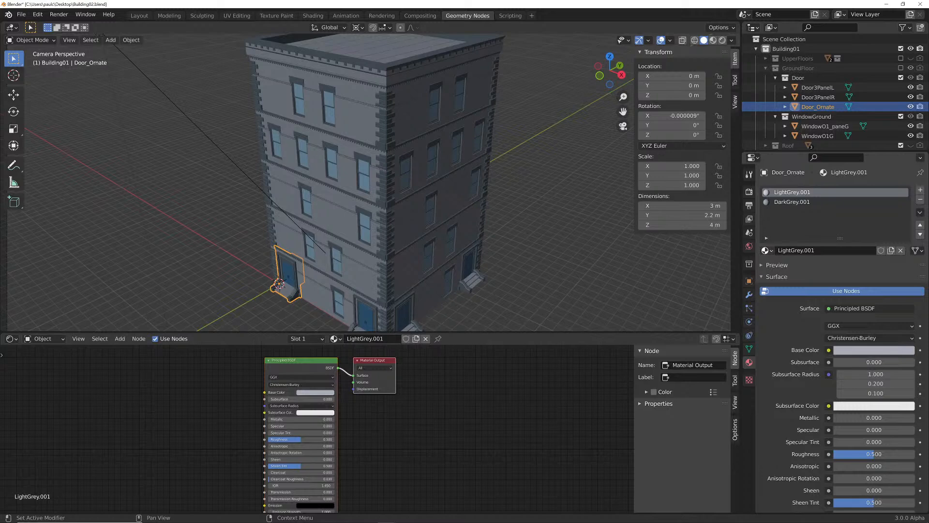
{"action": "left_click", "coordinate": [765, 250]}
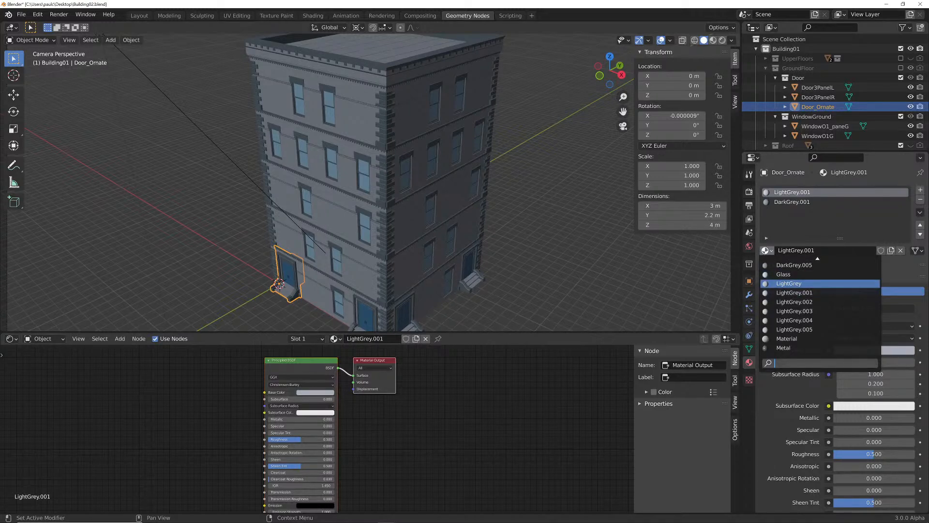
{"action": "left_click", "coordinate": [794, 283]}
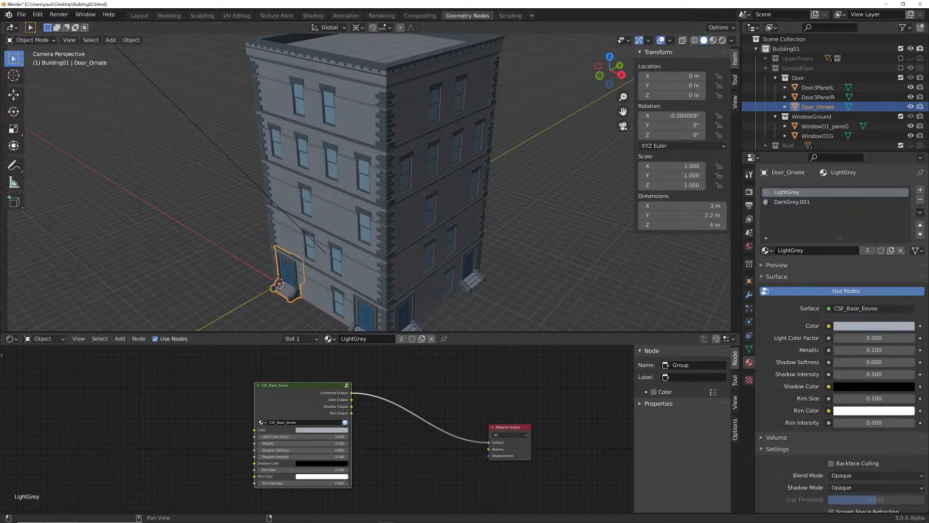
Switch the outliner to the Data API display mode, make it taller and expand its Materials list
{"action": "left_click", "coordinate": [770, 27]}
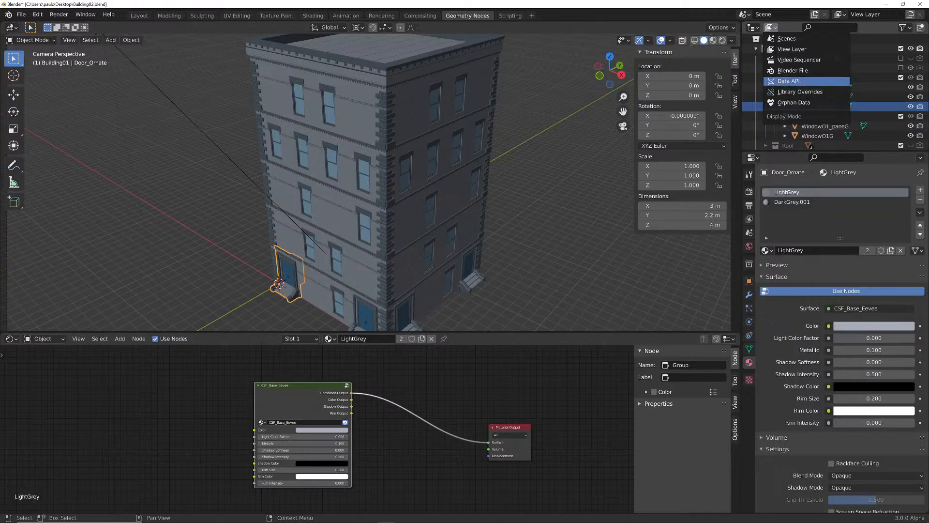
{"action": "left_click", "coordinate": [786, 80]}
{"action": "left_click_drag", "start_coordinate": [822, 152], "coordinate": [823, 304]}
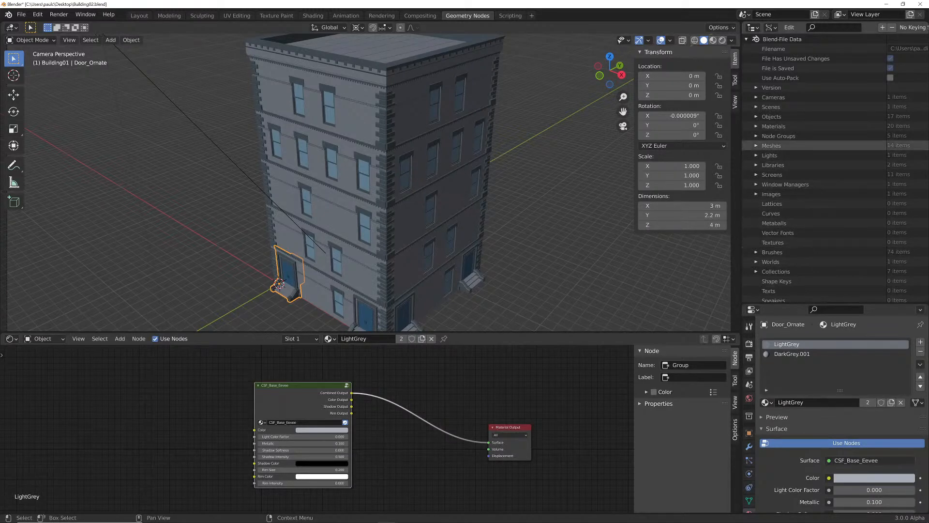
{"action": "left_click", "coordinate": [756, 126]}
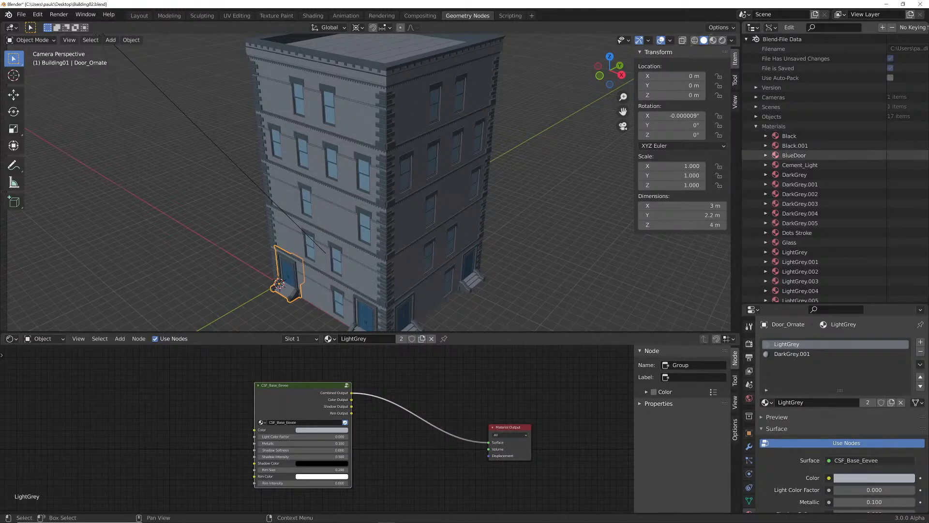
Check which data operations the outliner offers for Black.001, Black and the selected materials DarkGrey.001 to DarkGrey.005
{"action": "right_click", "coordinate": [794, 145]}
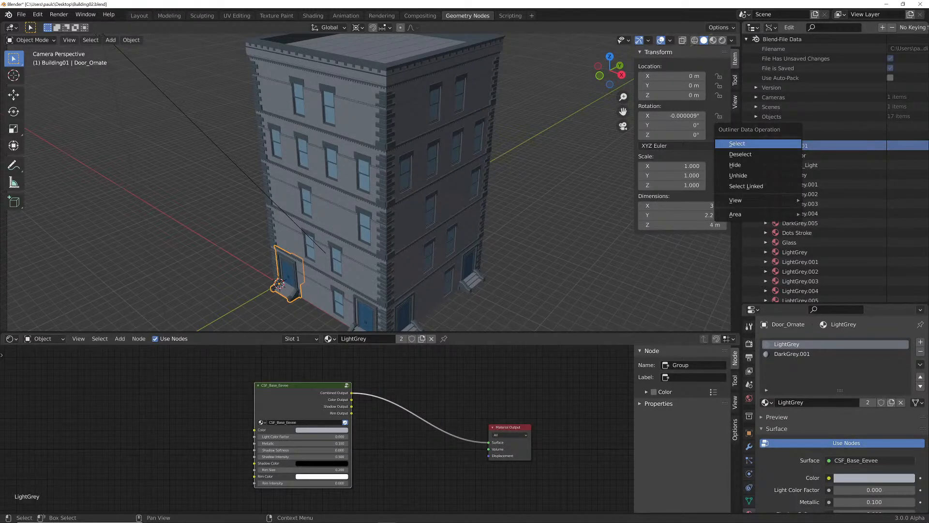
{"action": "mouse_move", "coordinate": [741, 200]}
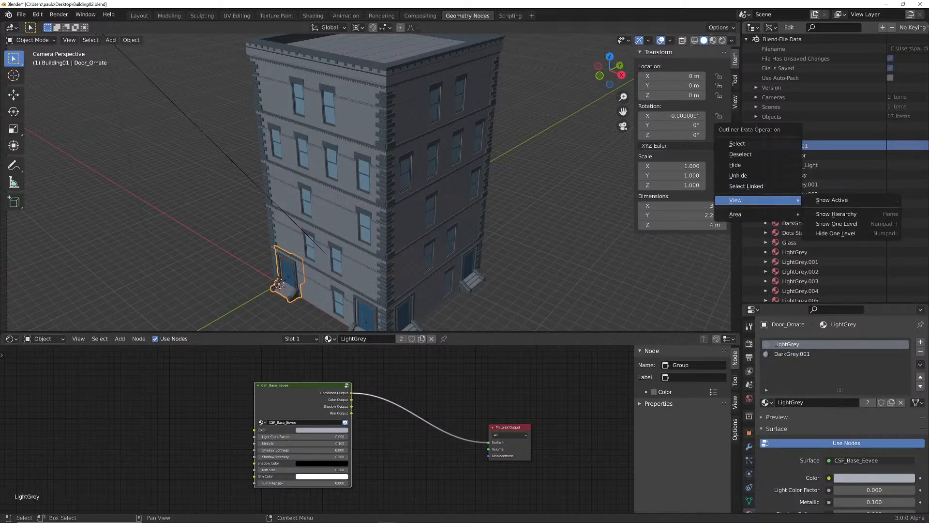
{"action": "right_click", "coordinate": [745, 136]}
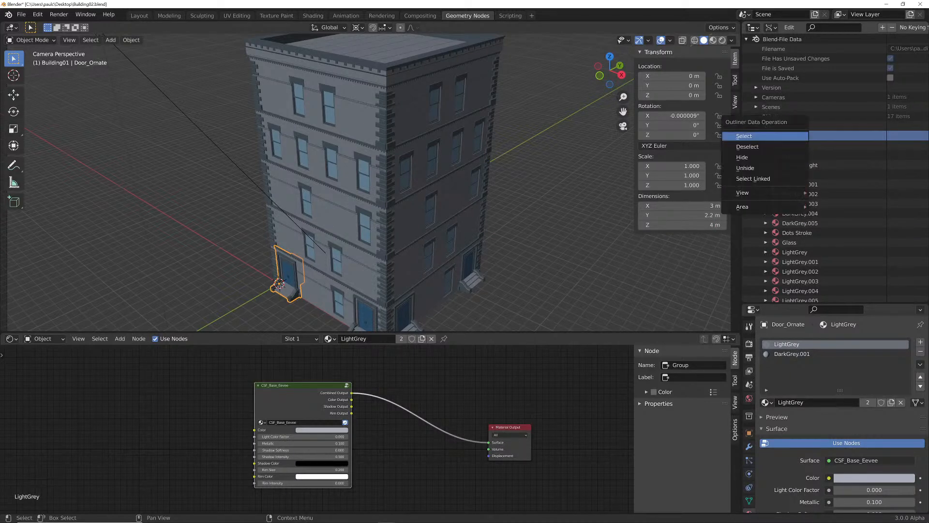
{"action": "left_click", "coordinate": [746, 136]}
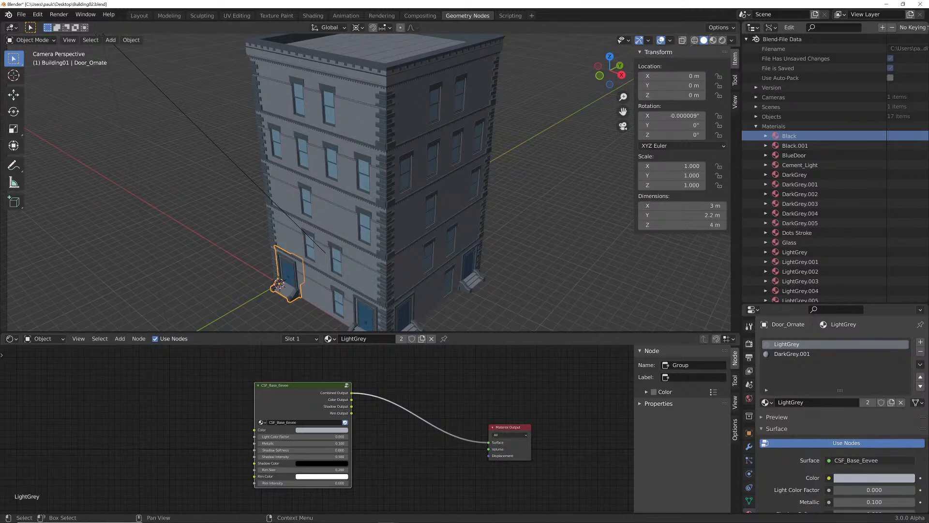
{"action": "left_click", "coordinate": [795, 174]}
{"action": "left_click", "coordinate": [799, 185]}
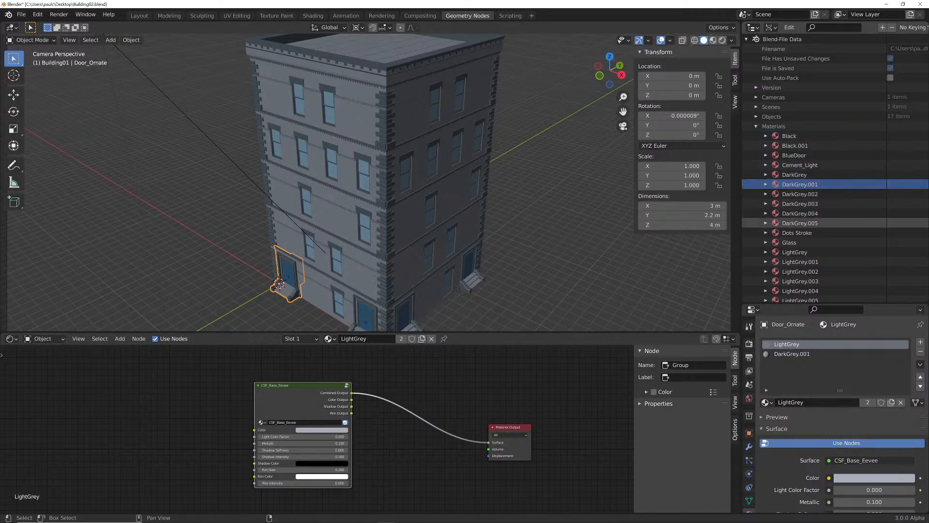
{"action": "left_click", "coordinate": [799, 224], "text": "shift"}
{"action": "right_click", "coordinate": [774, 188]}
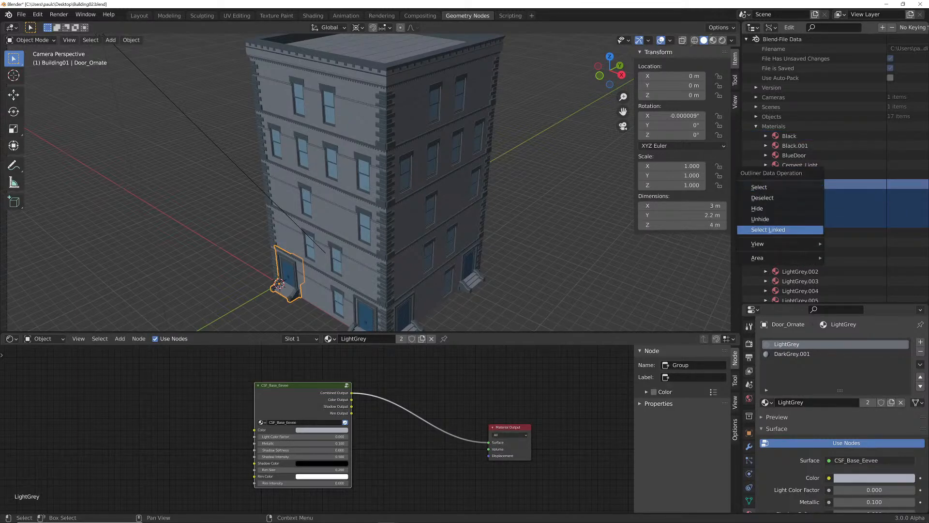
{"action": "mouse_move", "coordinate": [774, 243]}
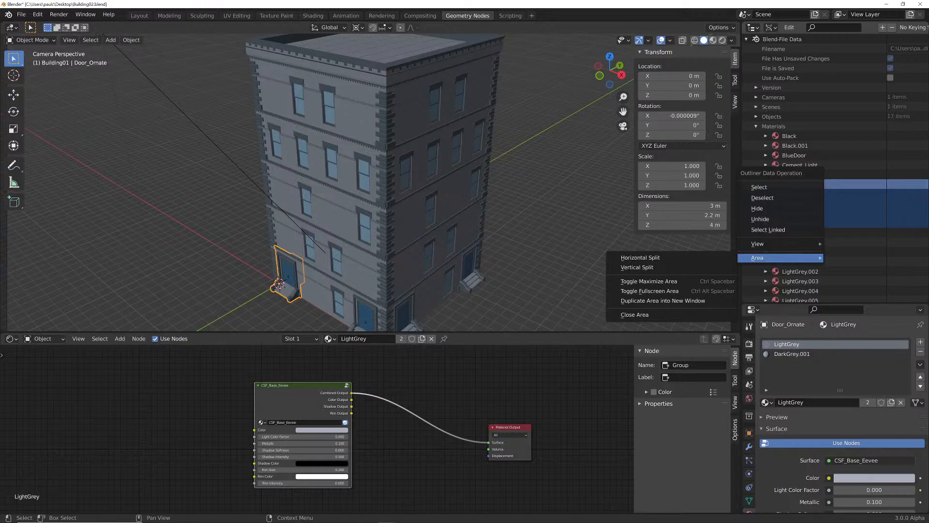
{"action": "key", "text": "Escape"}
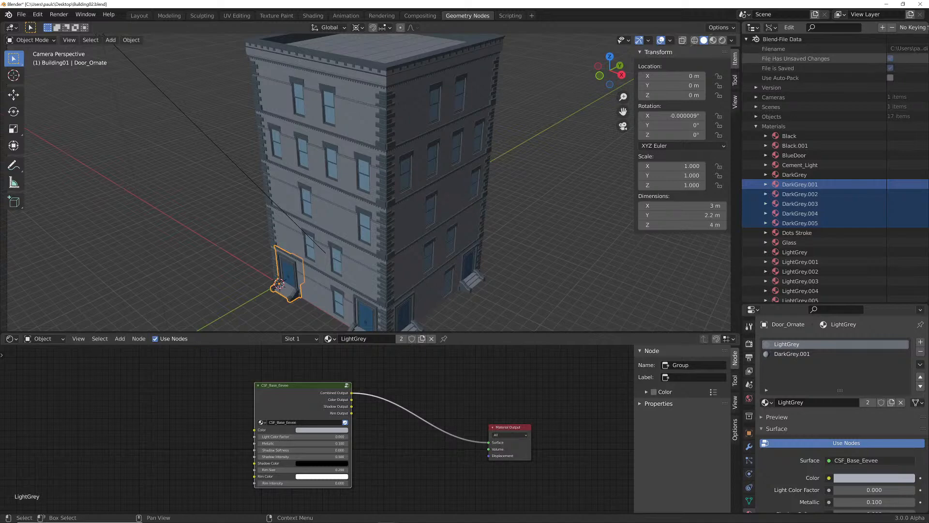
Widen the outliner and examine the data properties listed under the DarkGrey.001 material
{"action": "left_click_drag", "start_coordinate": [741, 63], "coordinate": [682, 63]}
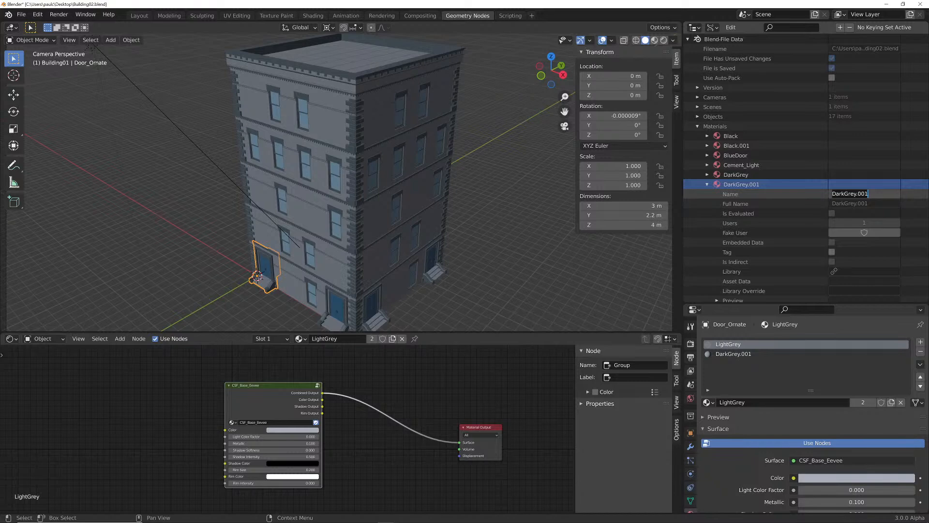
{"action": "key", "text": "Return"}
{"action": "scroll", "coordinate": [806, 170], "scroll_direction": "down", "scroll_amount": 3}
{"action": "scroll", "coordinate": [806, 170], "scroll_direction": "down", "scroll_amount": 10}
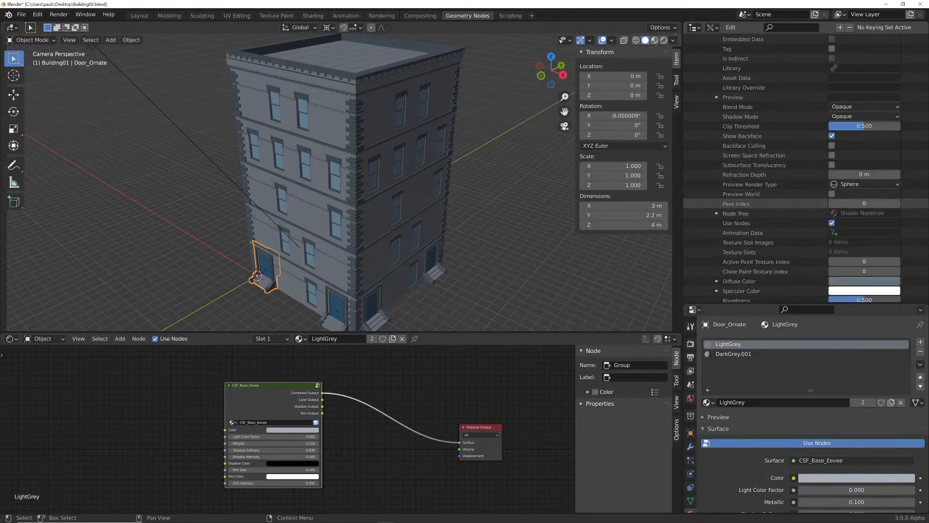
{"action": "scroll", "coordinate": [774, 199], "scroll_direction": "up", "scroll_amount": 3}
{"action": "scroll", "coordinate": [805, 169], "scroll_direction": "up", "scroll_amount": 8}
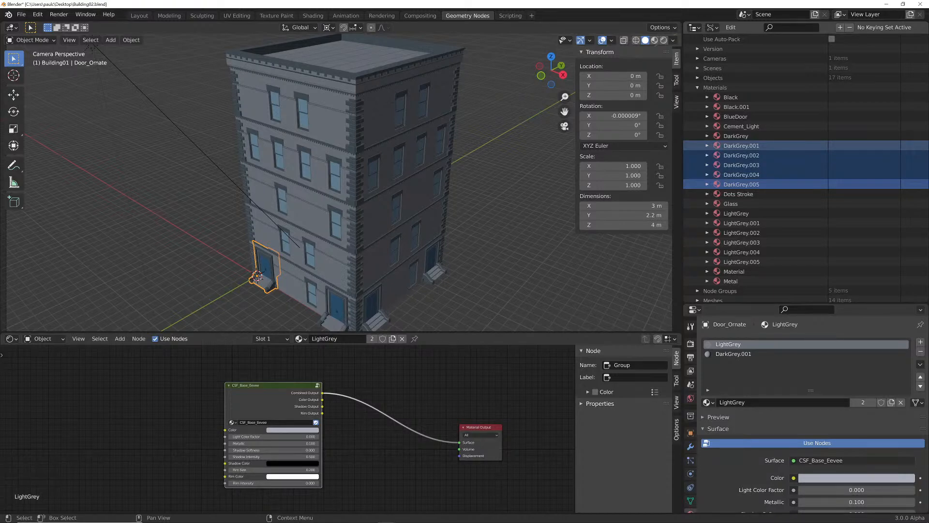
Select the objects linked to materials DarkGrey.001 to DarkGrey.005 and check the outliner's edit commands
{"action": "right_click", "coordinate": [726, 145]}
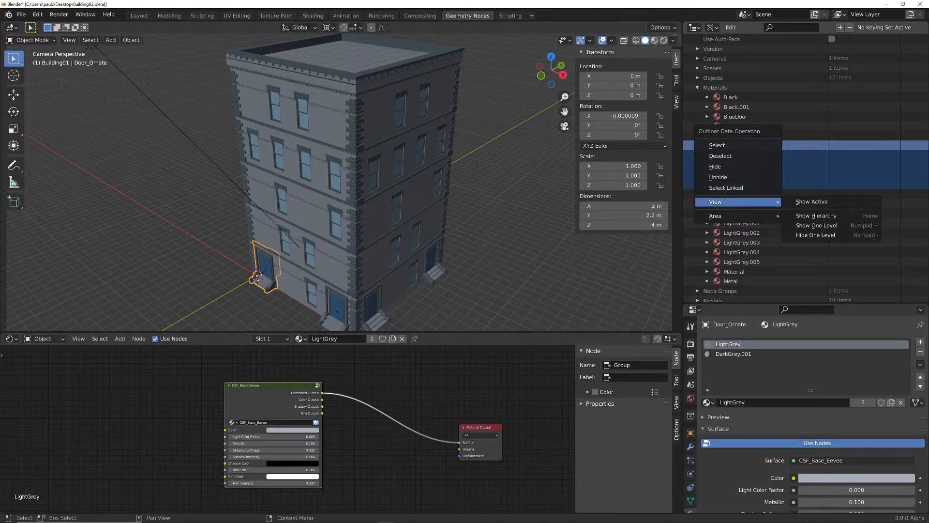
{"action": "mouse_move", "coordinate": [721, 201]}
{"action": "left_click", "coordinate": [725, 188]}
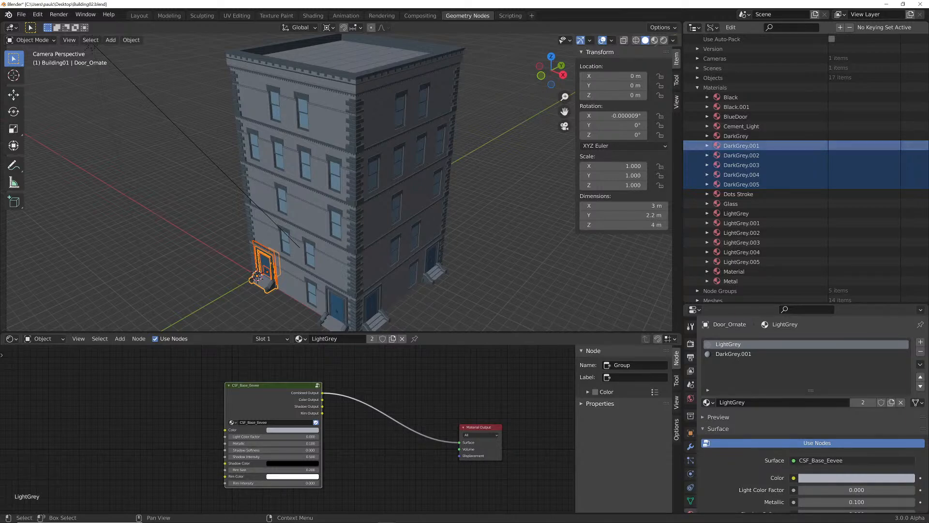
{"action": "left_click", "coordinate": [731, 27]}
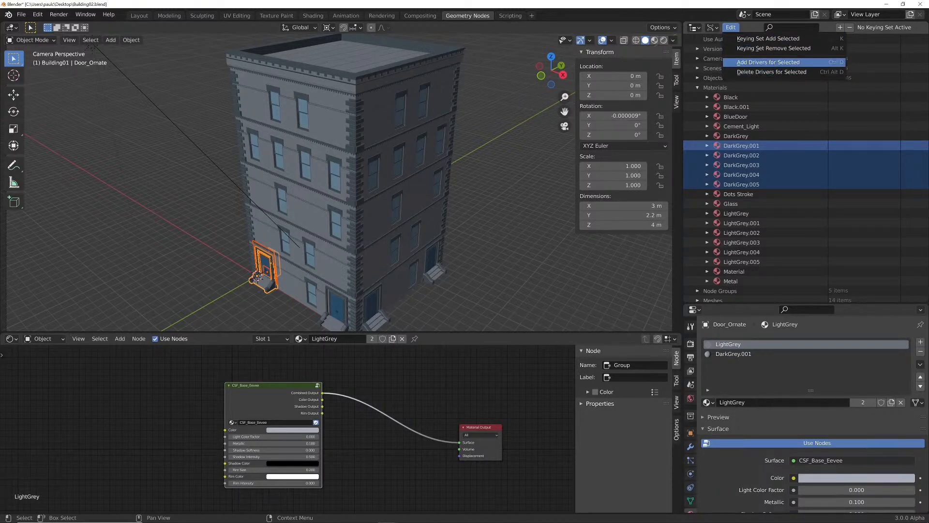
Switch the outliner to the Blender File display mode and expand its Materials list
{"action": "left_click", "coordinate": [711, 27]}
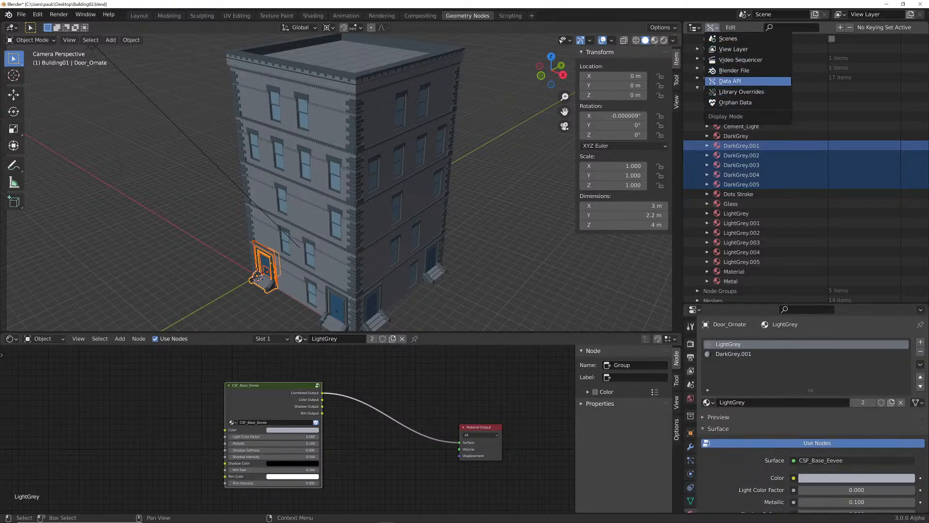
{"action": "left_click", "coordinate": [734, 70]}
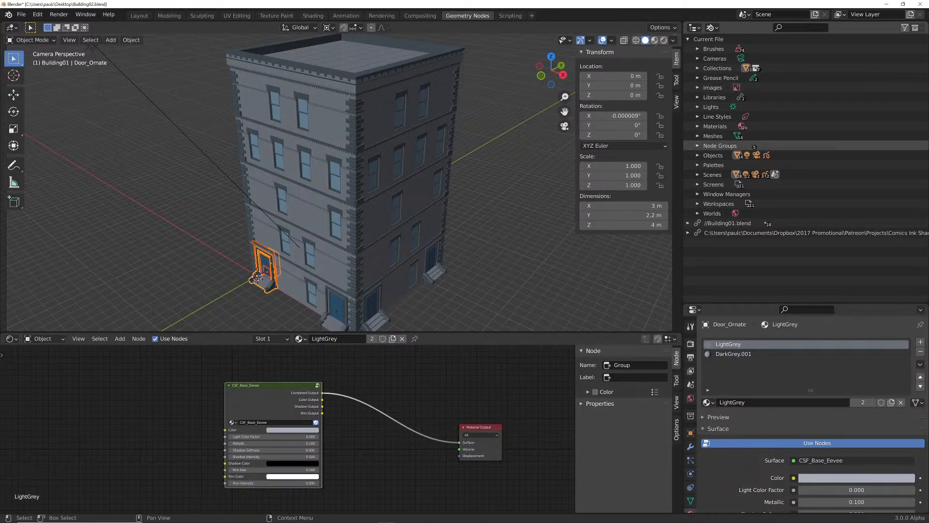
{"action": "left_click", "coordinate": [697, 126]}
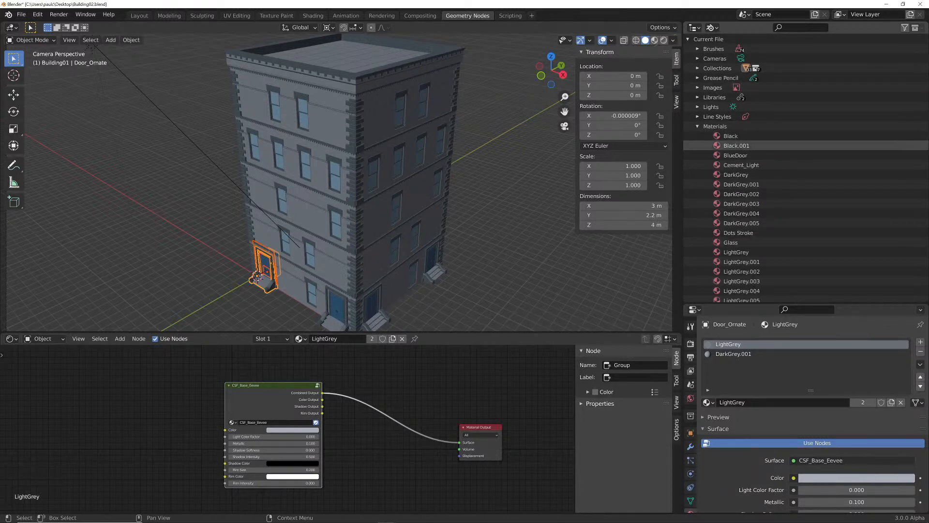
Remap the users of the duplicate material Black.001 to Black
{"action": "scroll", "coordinate": [726, 135], "scroll_direction": "down", "scroll_amount": 1}
{"action": "left_click", "coordinate": [717, 136]}
{"action": "right_click", "coordinate": [718, 136]}
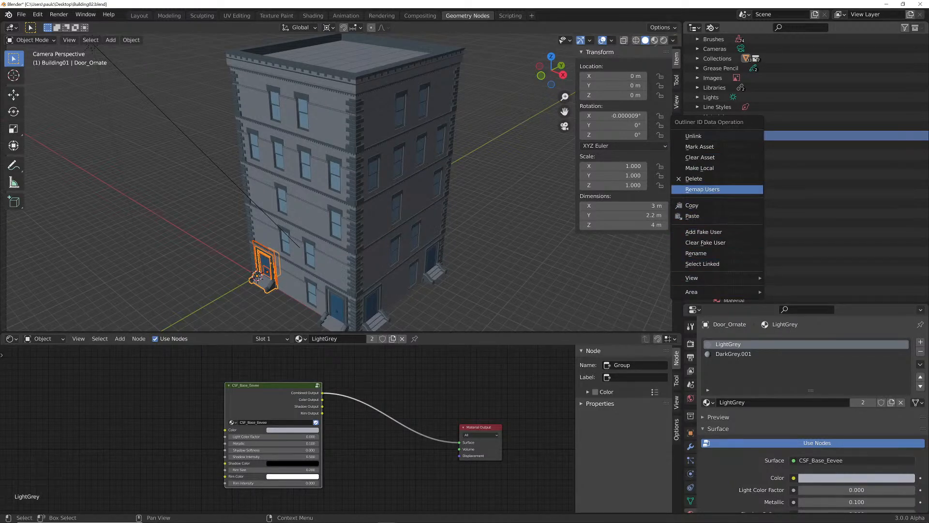
{"action": "left_click", "coordinate": [707, 189]}
{"action": "left_click", "coordinate": [739, 204]}
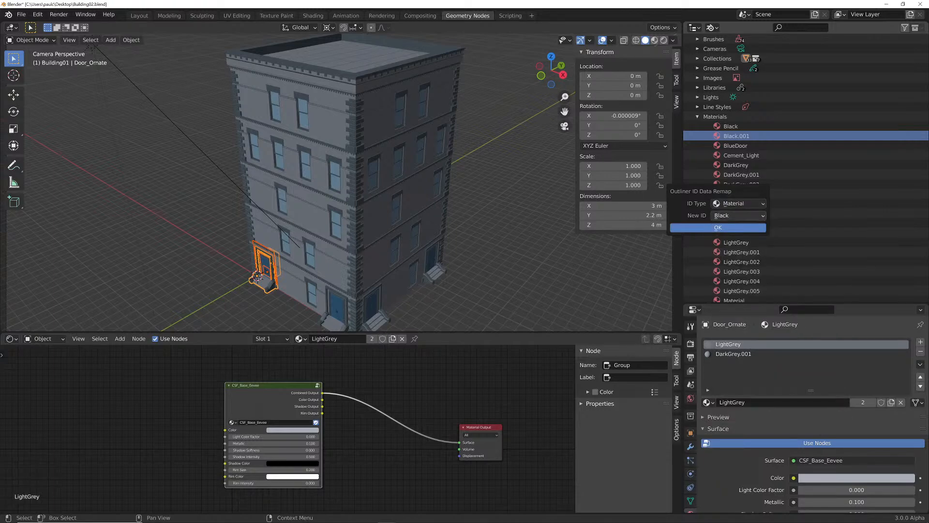
{"action": "left_click", "coordinate": [745, 215]}
{"action": "left_click", "coordinate": [743, 226]}
{"action": "left_click", "coordinate": [740, 227]}
Try to remap the users of the duplicate materials DarkGrey.001 to DarkGrey.005
{"action": "left_click", "coordinate": [741, 174]}
{"action": "left_click", "coordinate": [746, 213], "text": "shift"}
{"action": "right_click", "coordinate": [755, 175]}
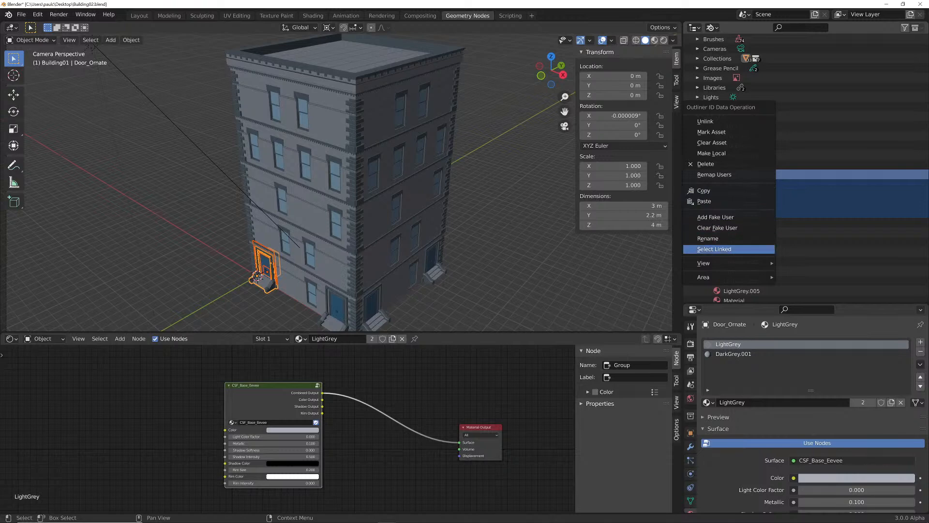
{"action": "left_click", "coordinate": [716, 175]}
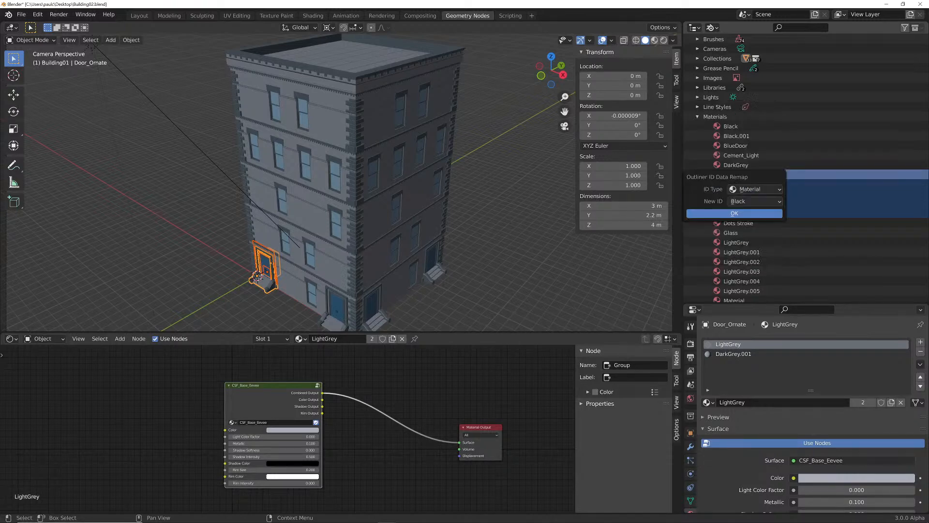
{"action": "left_click_drag", "start_coordinate": [720, 181], "coordinate": [621, 205]}
{"action": "left_click", "coordinate": [621, 242]}
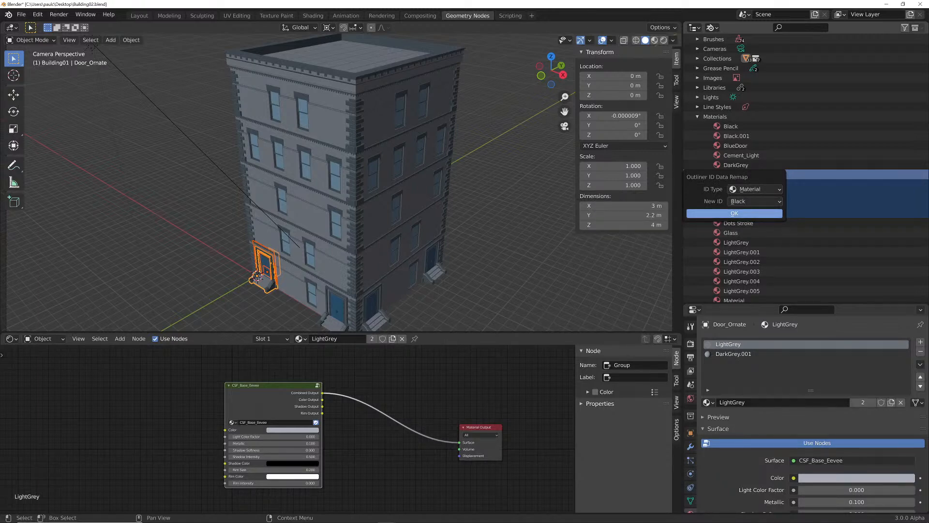
{"action": "left_click", "coordinate": [734, 213]}
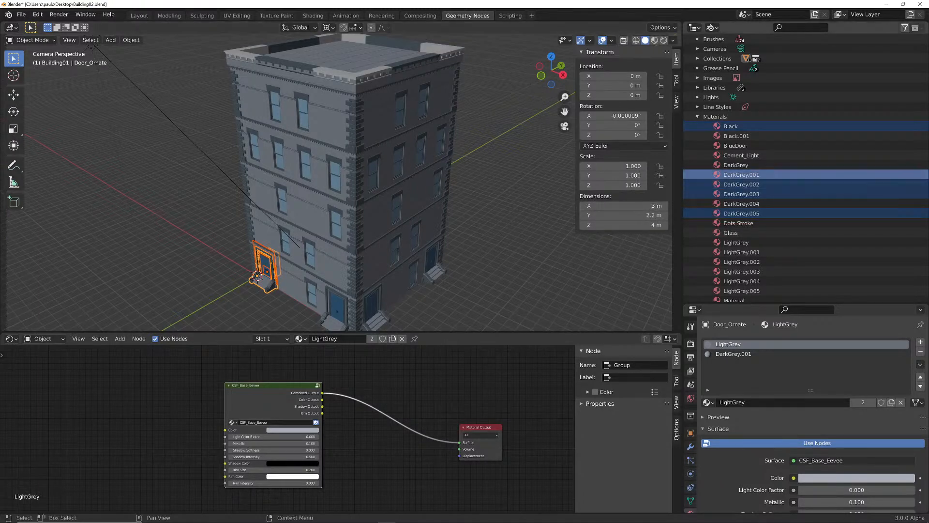
Remap the users of each duplicate material from DarkGrey.001 to DarkGrey.005 to DarkGrey
{"action": "left_click", "coordinate": [742, 204]}
{"action": "left_click", "coordinate": [743, 213]}
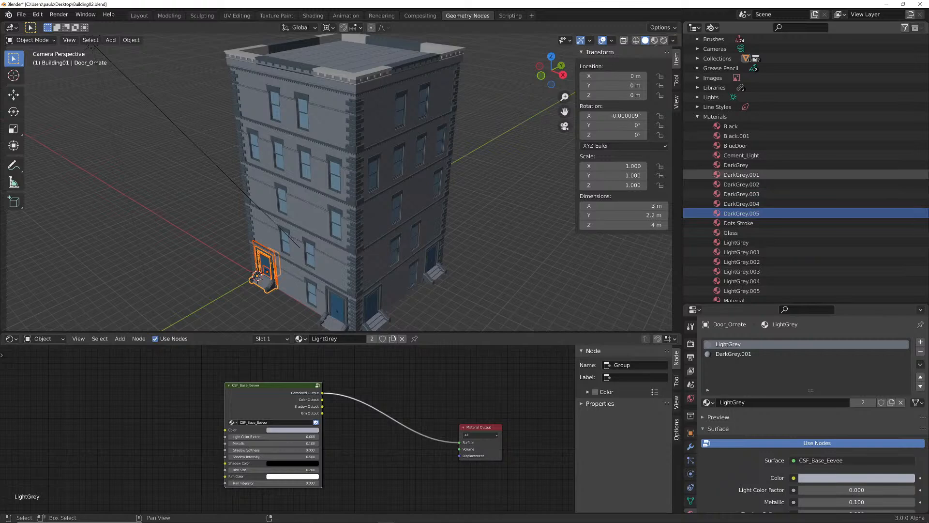
{"action": "left_click", "coordinate": [747, 174], "text": "shift"}
{"action": "right_click", "coordinate": [747, 174]}
{"action": "left_click", "coordinate": [747, 174]}
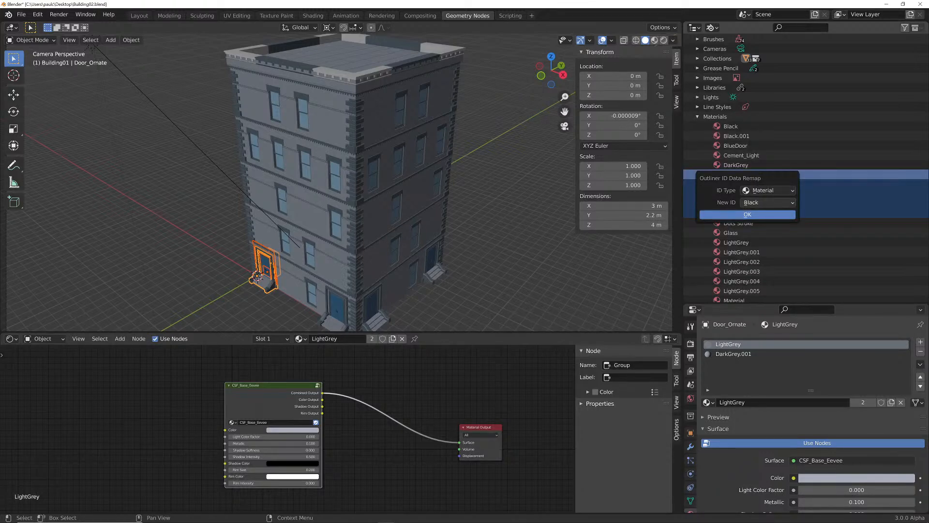
{"action": "left_click", "coordinate": [768, 202]}
{"action": "left_click", "coordinate": [765, 256]}
{"action": "left_click", "coordinate": [747, 215]}
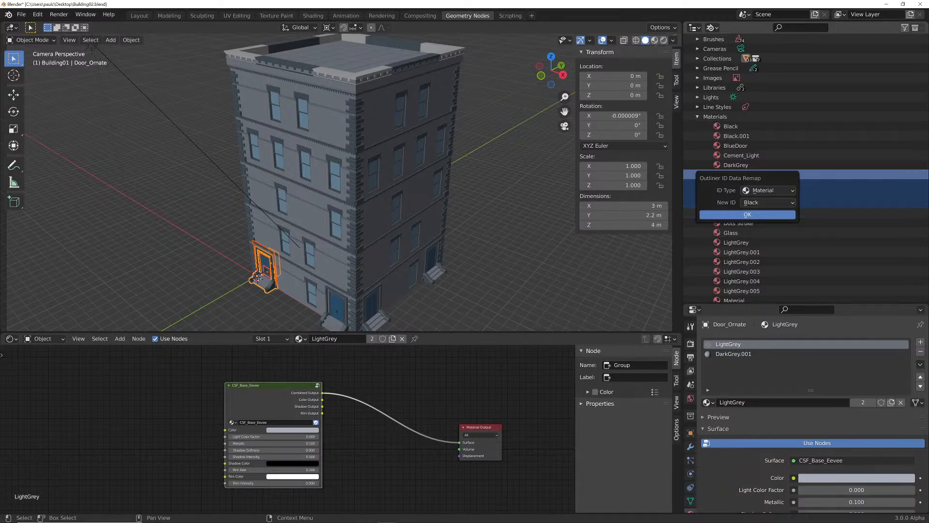
{"action": "left_click", "coordinate": [769, 202]}
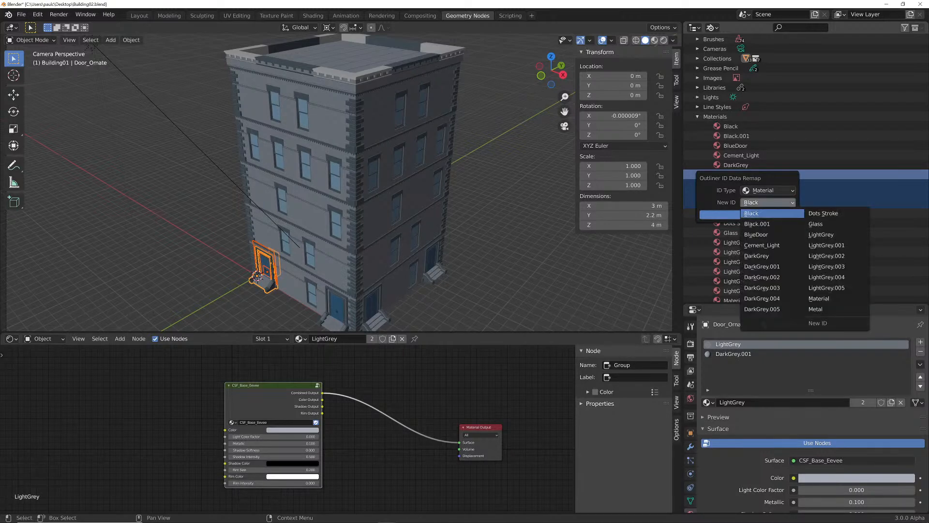
{"action": "left_click", "coordinate": [764, 256]}
{"action": "left_click", "coordinate": [754, 215]}
{"action": "left_click", "coordinate": [768, 202]}
{"action": "left_click", "coordinate": [763, 256]}
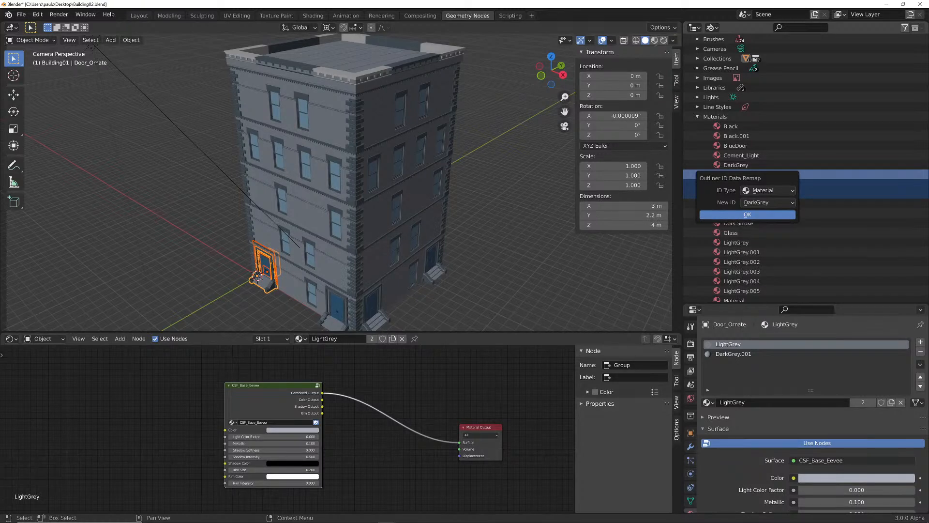
{"action": "left_click", "coordinate": [747, 214]}
{"action": "left_click", "coordinate": [768, 202]}
{"action": "left_click", "coordinate": [763, 255]}
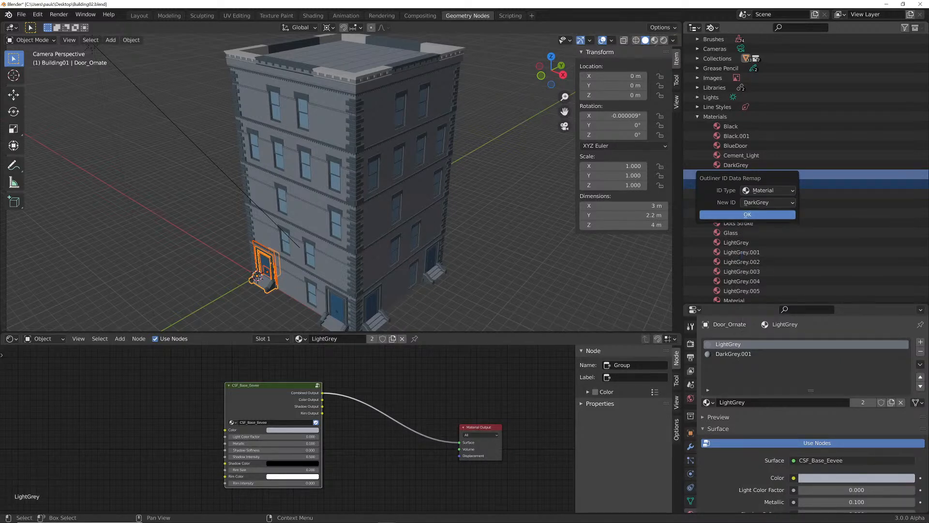
{"action": "left_click", "coordinate": [748, 214]}
{"action": "left_click", "coordinate": [768, 202]}
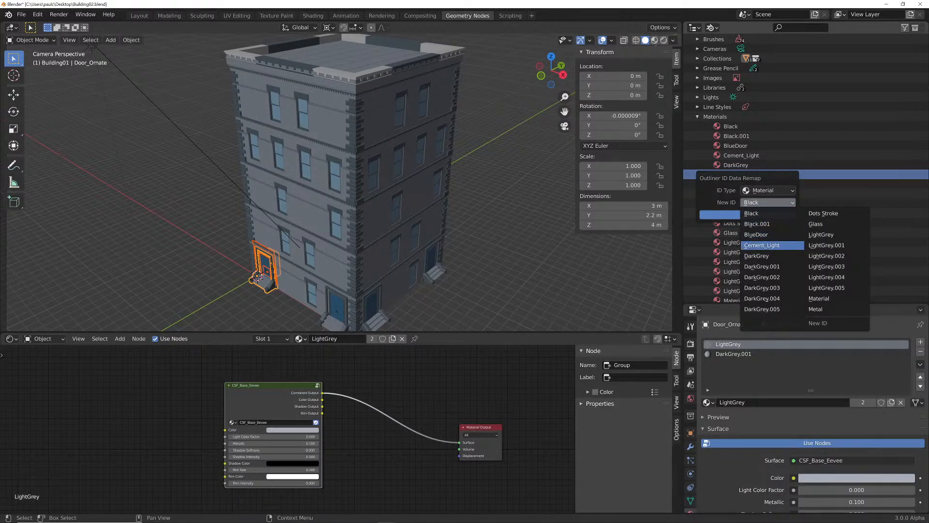
{"action": "left_click", "coordinate": [764, 256]}
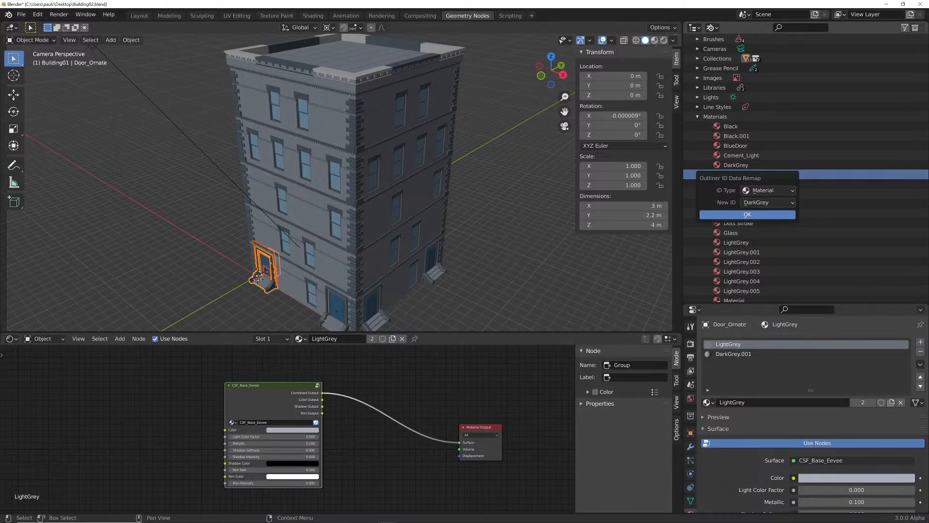
{"action": "left_click", "coordinate": [748, 214]}
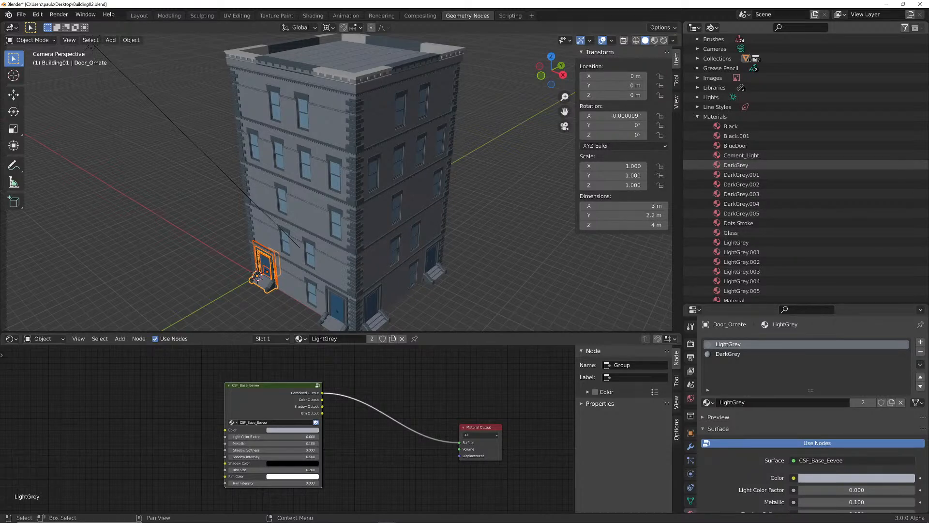
Remap the users of each duplicate material from LightGrey.001 to LightGrey.005 to LightGrey
{"action": "scroll", "coordinate": [745, 209], "scroll_direction": "down", "scroll_amount": 5}
{"action": "left_click", "coordinate": [745, 205]}
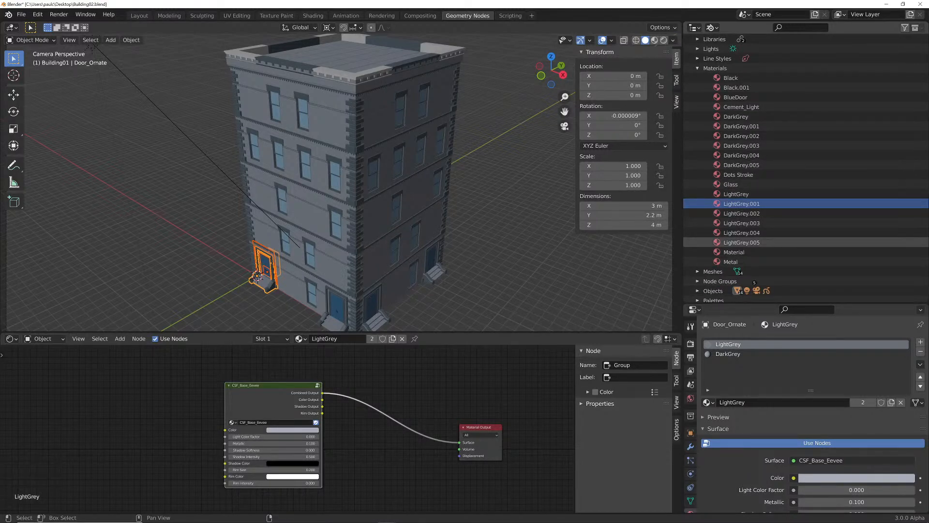
{"action": "left_click", "coordinate": [745, 242], "text": "shift"}
{"action": "right_click", "coordinate": [726, 204]}
{"action": "left_click", "coordinate": [706, 203]}
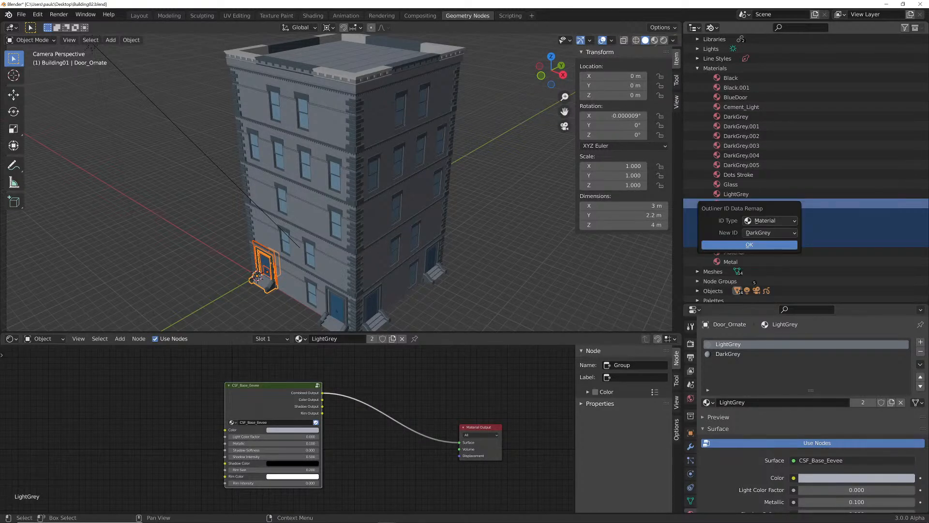
{"action": "left_click", "coordinate": [769, 233]}
{"action": "left_click", "coordinate": [765, 264]}
{"action": "left_click", "coordinate": [769, 233]}
{"action": "left_click", "coordinate": [765, 265]}
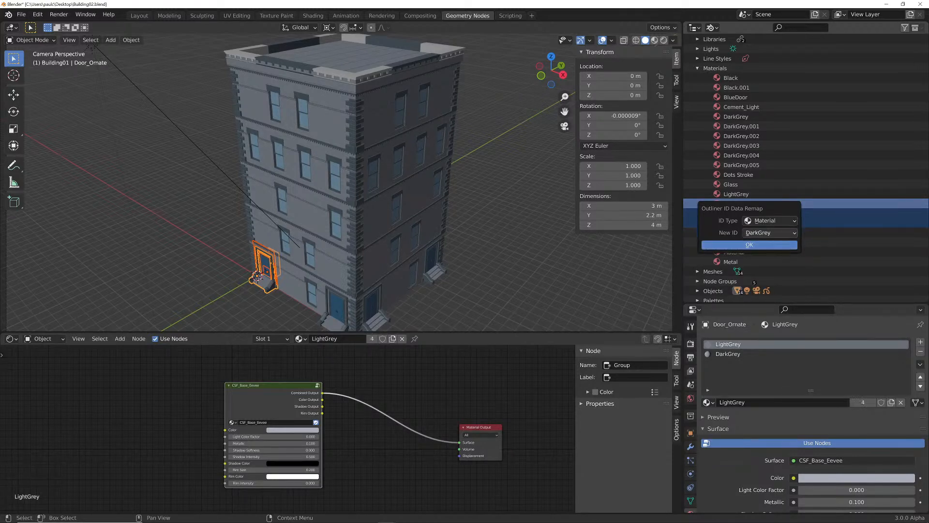
{"action": "left_click", "coordinate": [770, 233]}
{"action": "left_click", "coordinate": [765, 265]}
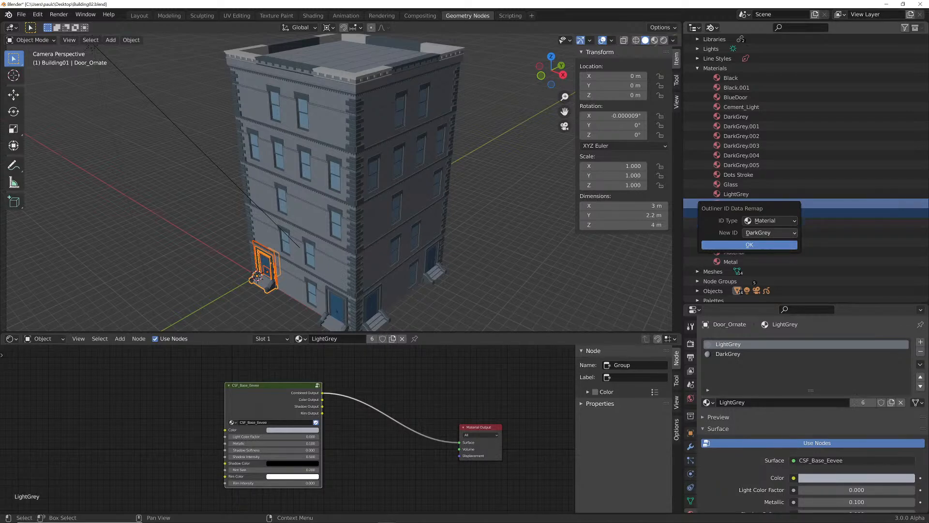
{"action": "left_click", "coordinate": [769, 233]}
{"action": "left_click", "coordinate": [766, 264]}
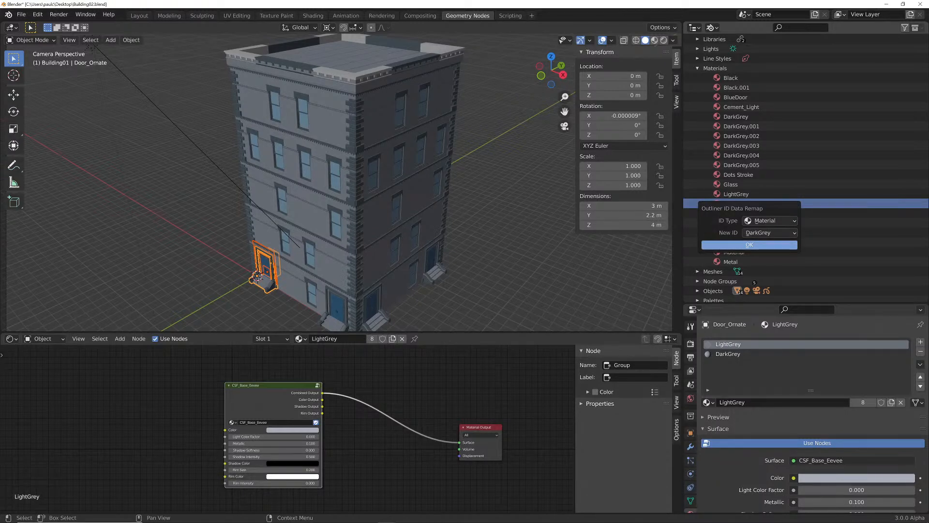
{"action": "left_click", "coordinate": [769, 232]}
{"action": "left_click", "coordinate": [766, 264]}
{"action": "left_click", "coordinate": [749, 245]}
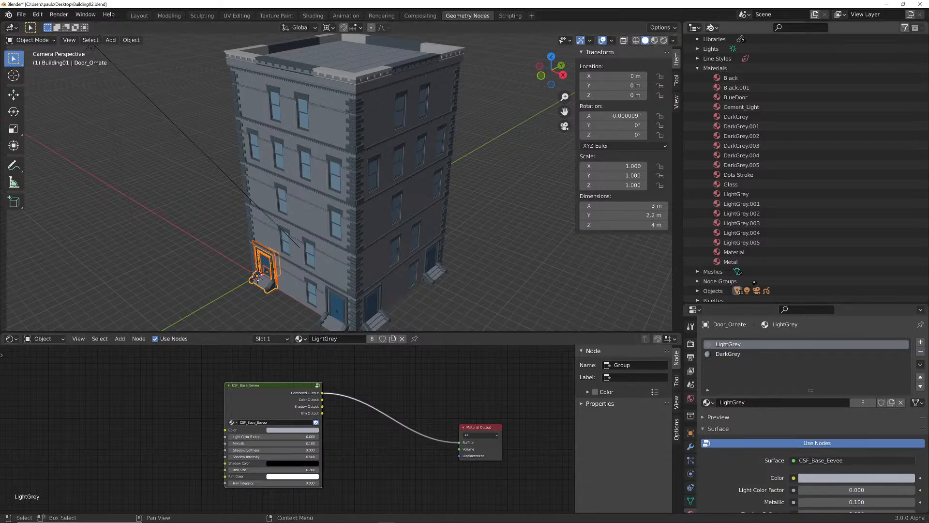
Return the outliner to the View Layer display mode and check the materials assigned to the door and ground-floor window objects
{"action": "left_click", "coordinate": [712, 27]}
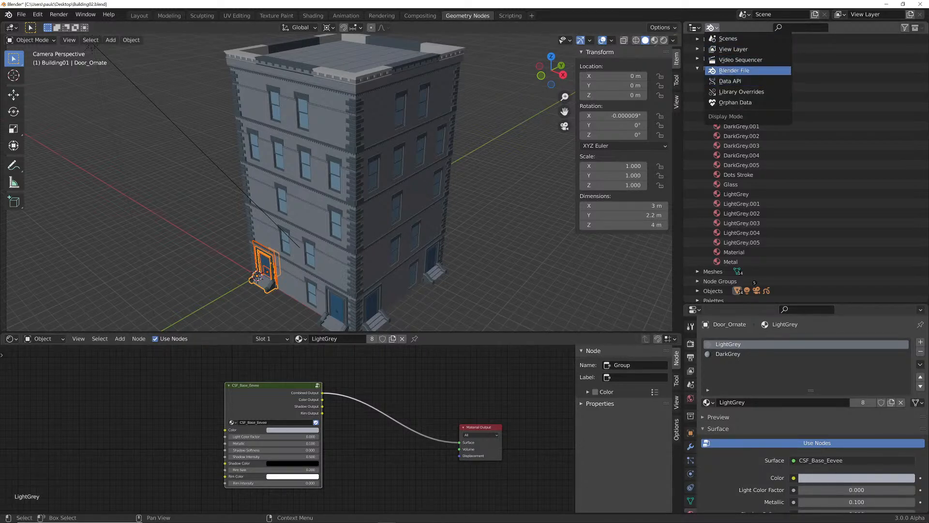
{"action": "left_click", "coordinate": [733, 49]}
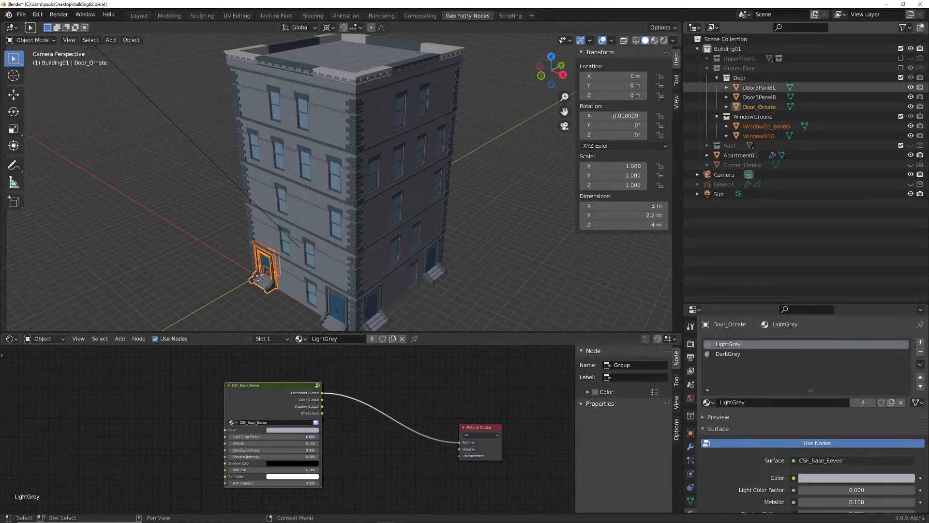
{"action": "left_click", "coordinate": [759, 88]}
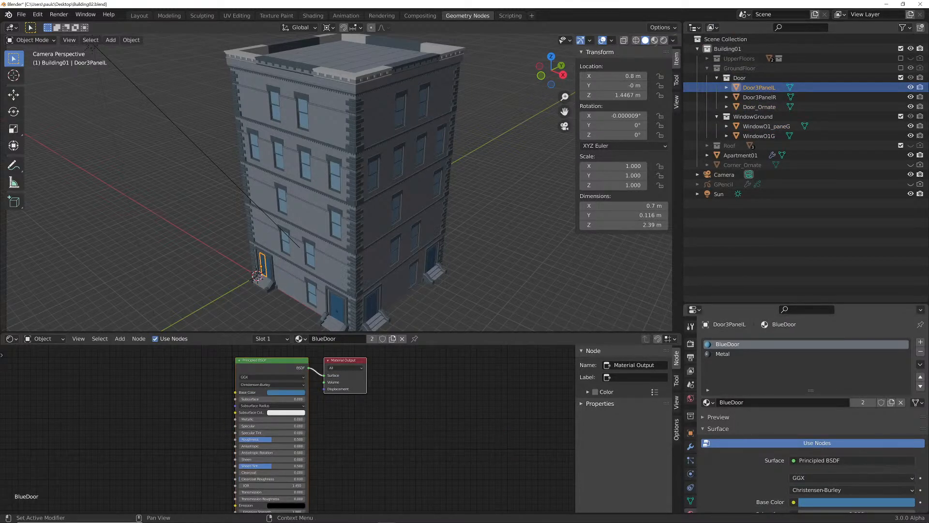
{"action": "left_click", "coordinate": [759, 97]}
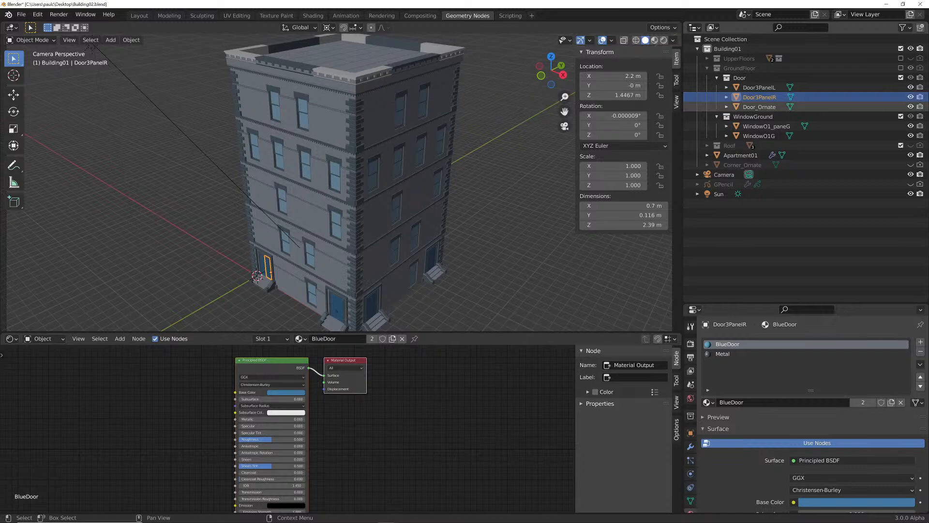
{"action": "left_click", "coordinate": [760, 106]}
{"action": "left_click", "coordinate": [758, 87]}
{"action": "left_click", "coordinate": [774, 126]}
{"action": "left_click", "coordinate": [758, 136]}
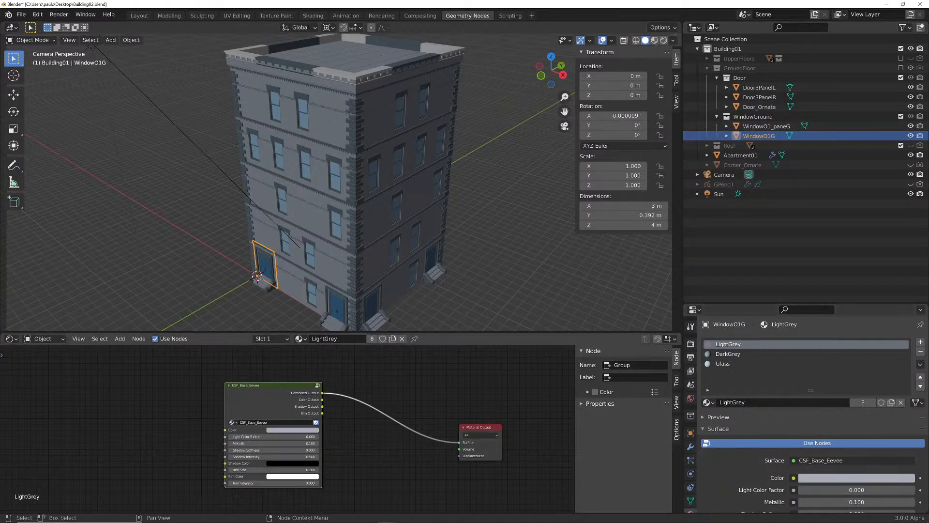
{"action": "left_click_drag", "start_coordinate": [272, 385], "coordinate": [290, 383]}
Select the sun light and change its color to light pink
{"action": "scroll", "coordinate": [339, 184], "scroll_direction": "down", "scroll_amount": 2}
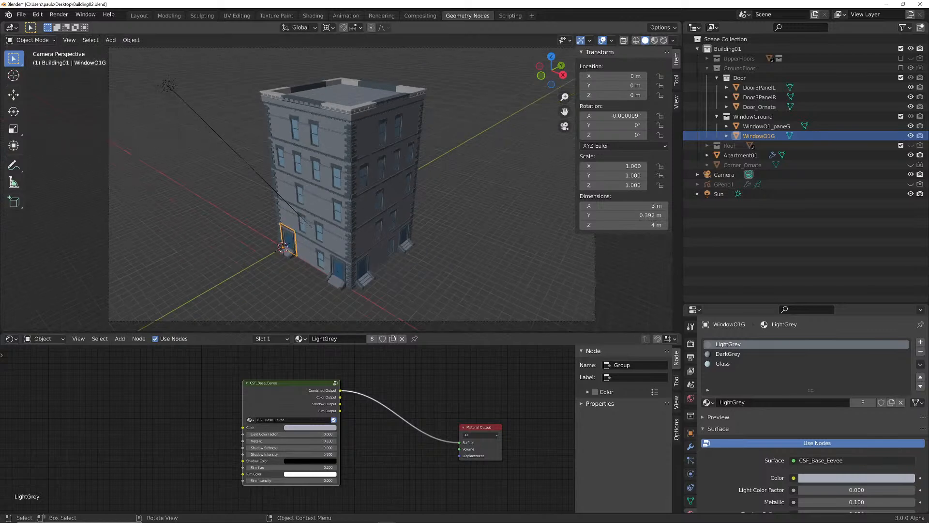
{"action": "left_click", "coordinate": [168, 86]}
{"action": "left_click", "coordinate": [852, 394]}
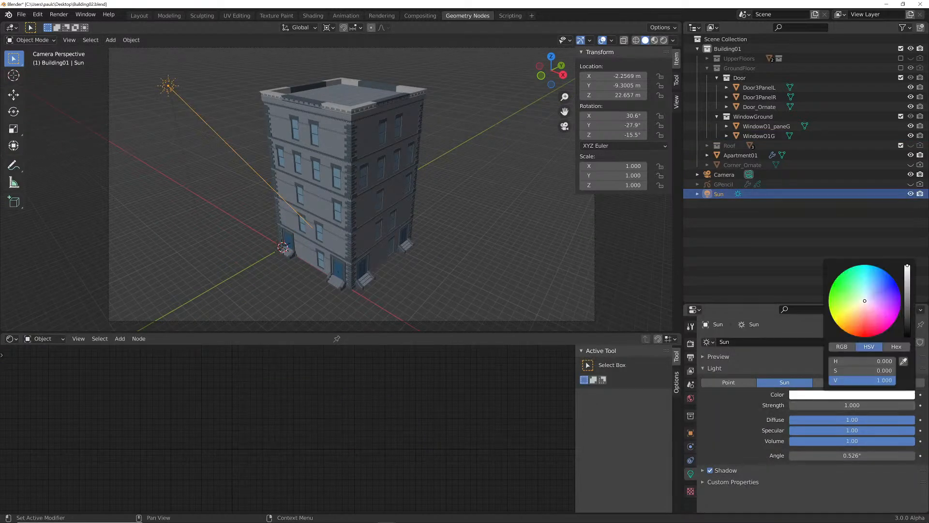
{"action": "mouse_move", "coordinate": [865, 301]}
{"action": "left_mouse_down"}
{"action": "mouse_move", "coordinate": [859, 307]}
{"action": "mouse_move", "coordinate": [878, 282]}
{"action": "mouse_move", "coordinate": [870, 312]}
{"action": "left_mouse_up"}
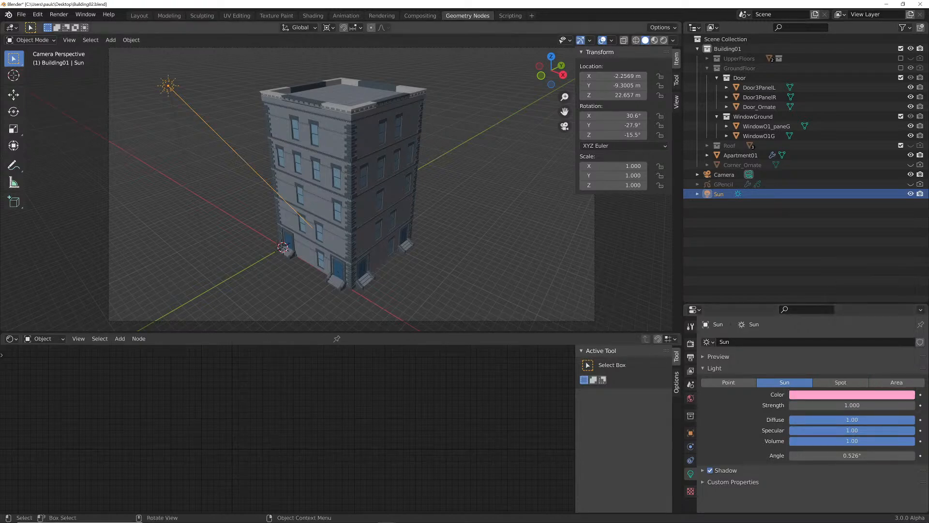
Set the Light Color Factor of the ground-floor window's LightGrey comic shader group to 0.300
{"action": "left_click", "coordinate": [741, 155]}
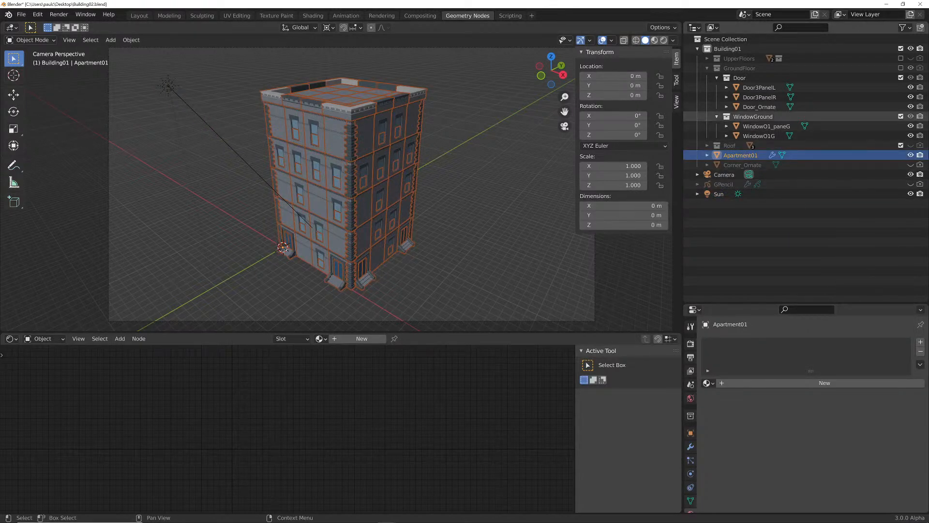
{"action": "left_click", "coordinate": [759, 135]}
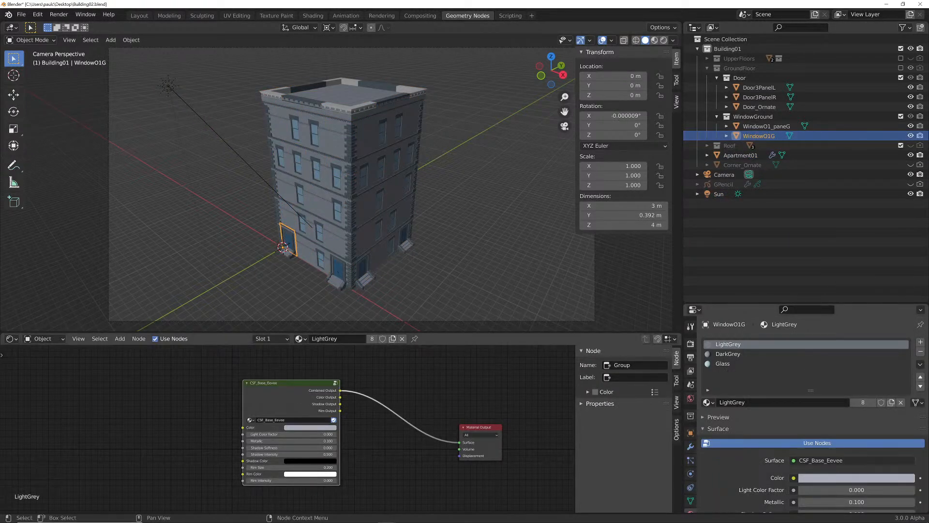
{"action": "mouse_move", "coordinate": [300, 434]}
{"action": "left_mouse_down"}
{"action": "mouse_move", "coordinate": [333, 434]}
{"action": "mouse_move", "coordinate": [309, 434]}
{"action": "left_mouse_up"}
{"action": "middle_click_drag", "start_coordinate": [265, 447], "coordinate": [262, 444]}
{"action": "left_click", "coordinate": [331, 444]}
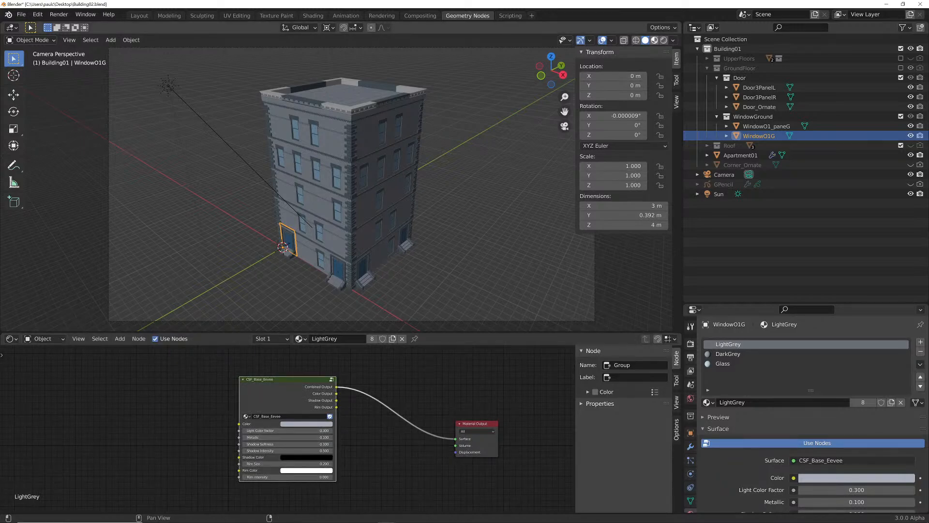
Switch the viewport to Material Preview, set LightGrey's Light Color Factor to 0, and select the apartment building
{"action": "left_click", "coordinate": [655, 40]}
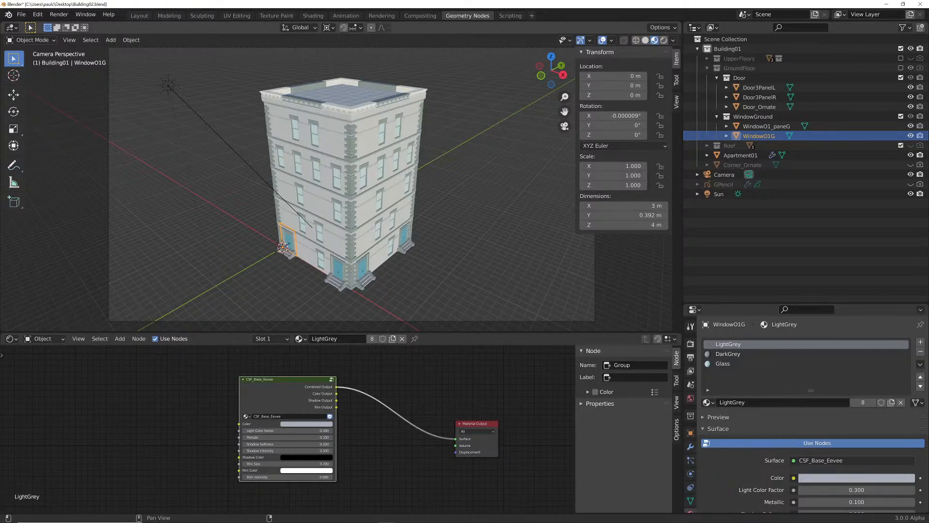
{"action": "scroll", "coordinate": [92, 47], "scroll_direction": "up", "scroll_amount": 2}
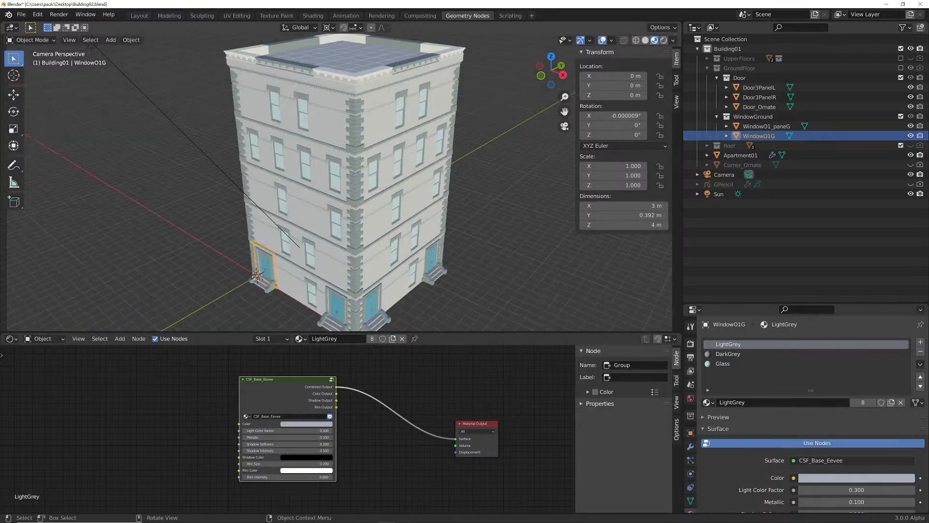
{"action": "scroll", "coordinate": [338, 187], "scroll_direction": "down", "scroll_amount": 1}
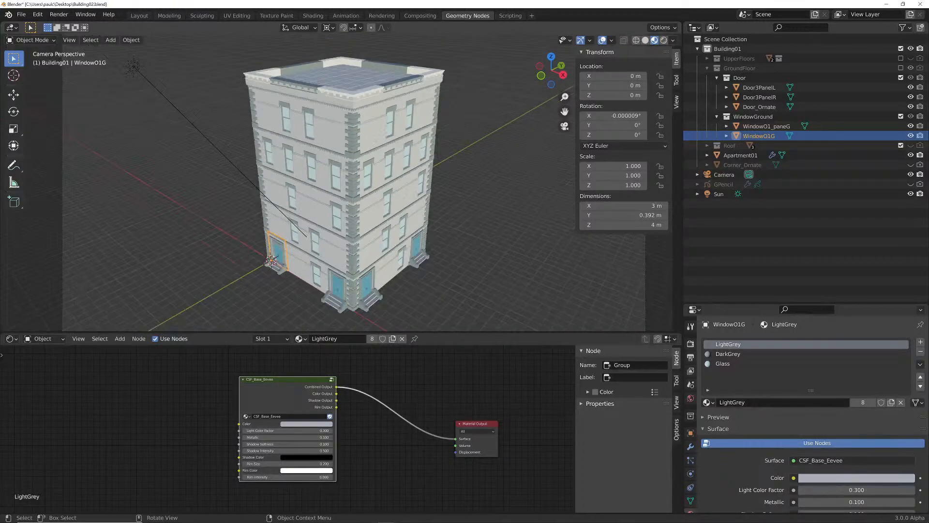
{"action": "double_click", "coordinate": [295, 430]}
{"action": "type", "text": "0"}
{"action": "key", "text": "Return"}
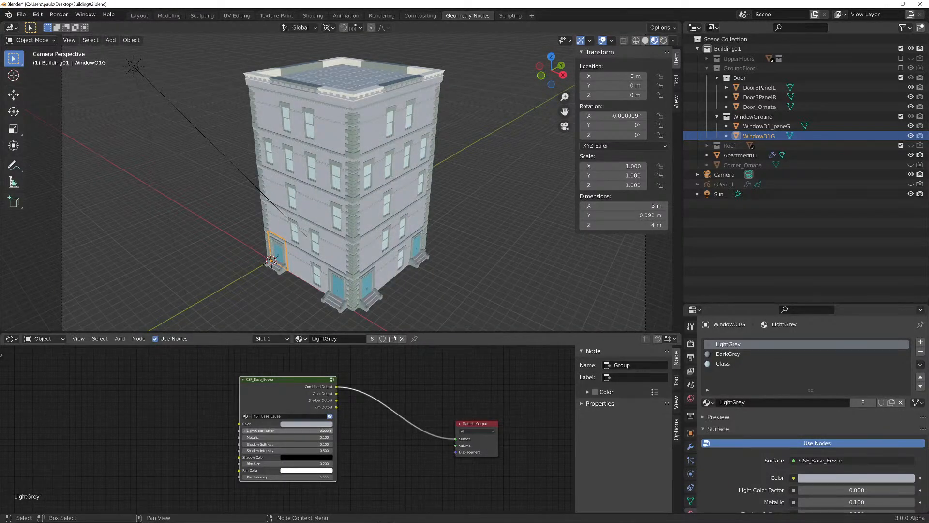
{"action": "left_click", "coordinate": [339, 193]}
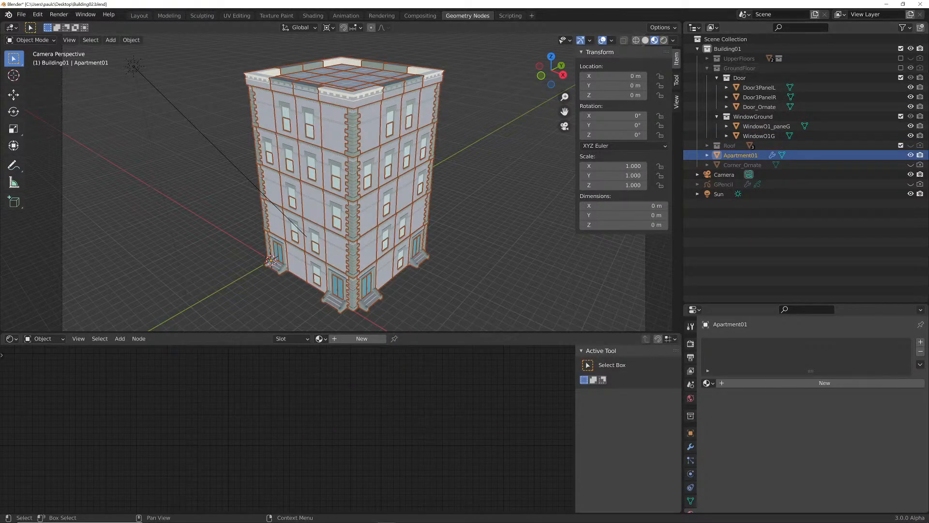
Expand the UpperFloors collection down to its window objects and select WindowO1
{"action": "left_click", "coordinate": [910, 58]}
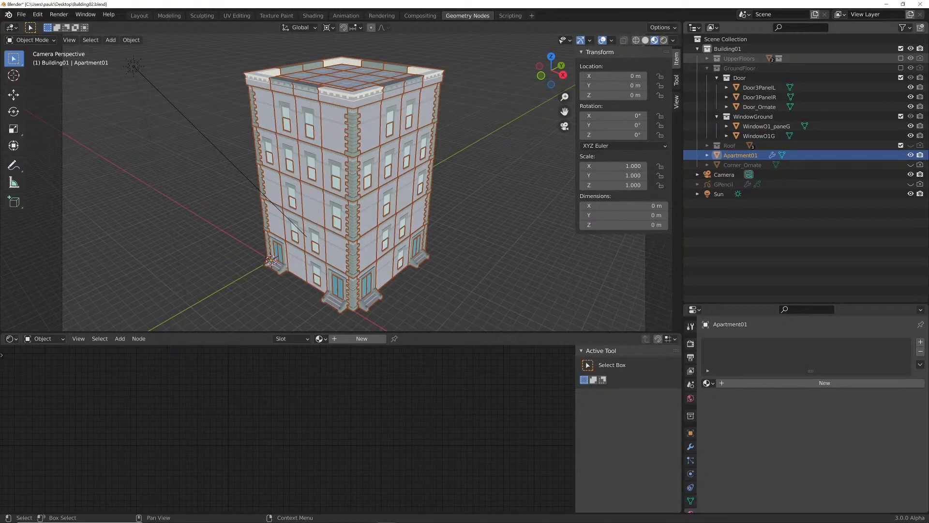
{"action": "left_click", "coordinate": [707, 58]}
{"action": "left_click", "coordinate": [717, 68]}
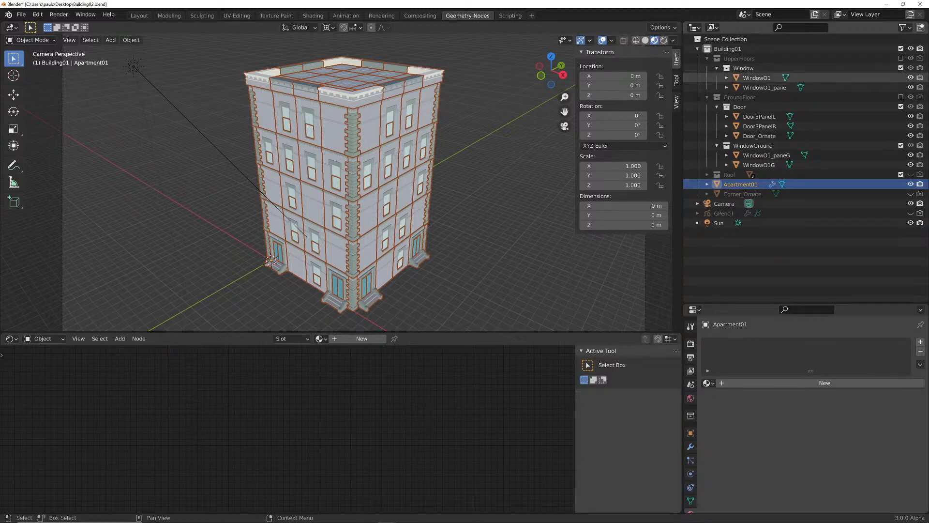
{"action": "left_click", "coordinate": [756, 77]}
{"action": "left_click", "coordinate": [764, 87]}
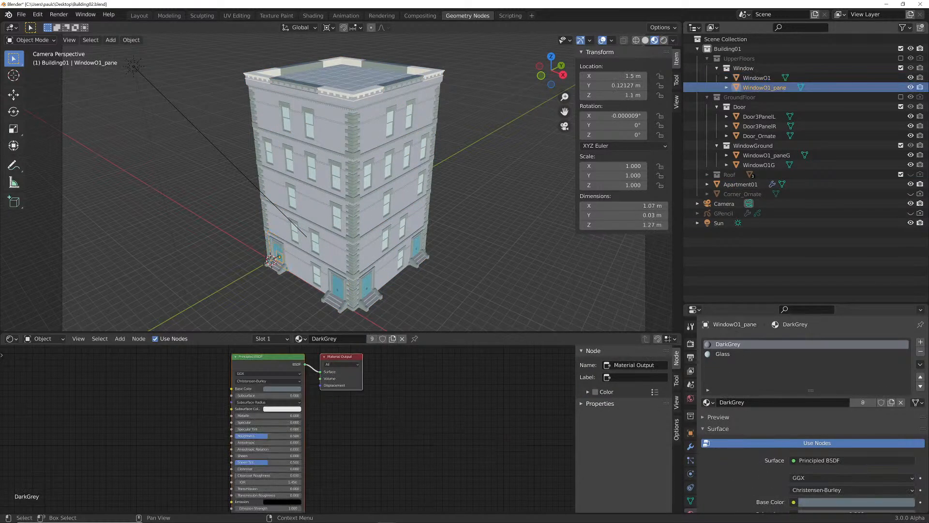
{"action": "left_click", "coordinate": [757, 77]}
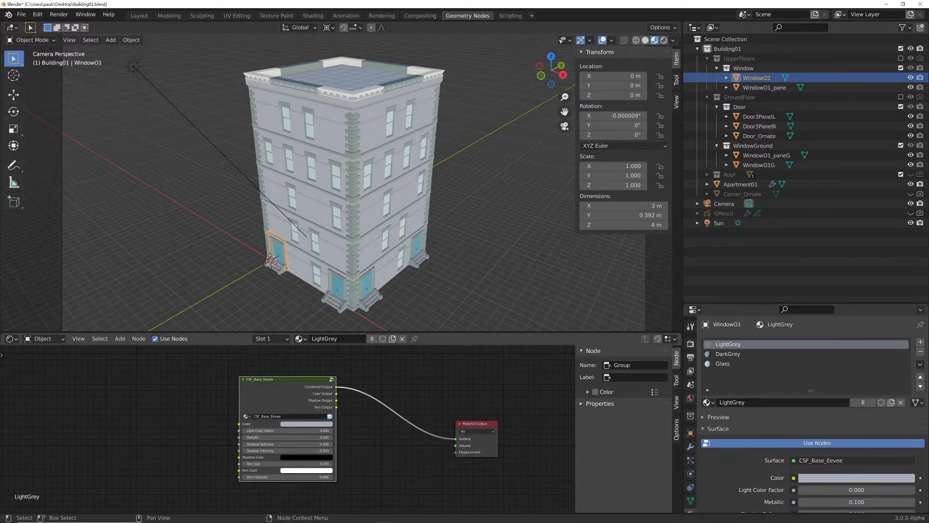
Set the LightGrey comic shader group's Shadow Softness to 0 and Rim Size to 0.100
{"action": "scroll", "coordinate": [289, 450], "scroll_direction": "up", "scroll_amount": 1}
{"action": "middle_click_drag", "start_coordinate": [243, 426], "coordinate": [290, 410]}
{"action": "scroll", "coordinate": [291, 410], "scroll_direction": "up", "scroll_amount": 1}
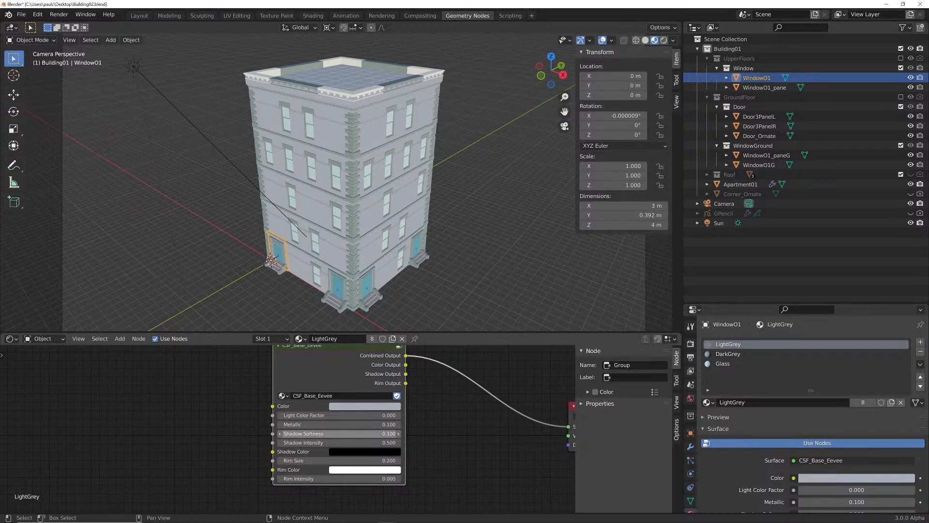
{"action": "left_click", "coordinate": [280, 433]}
{"action": "left_click", "coordinate": [279, 460]}
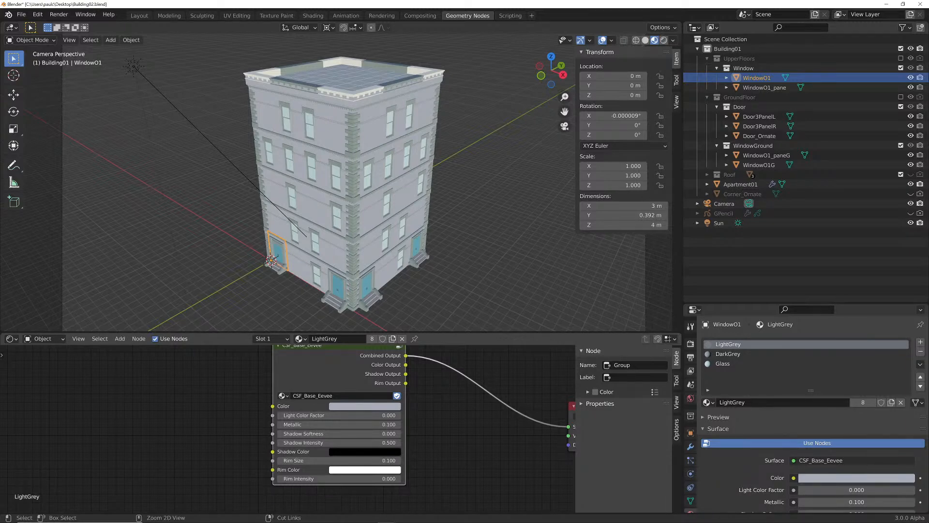
Paste the CSF_Base_Eevee group into DarkGrey, copy the Principled BSDF's base color to it, and connect its Combined Output to the material's Surface
{"action": "left_click", "coordinate": [729, 353]}
{"action": "scroll", "coordinate": [288, 428], "scroll_direction": "down", "scroll_amount": 1}
{"action": "scroll", "coordinate": [394, 436], "scroll_direction": "down", "scroll_amount": 2}
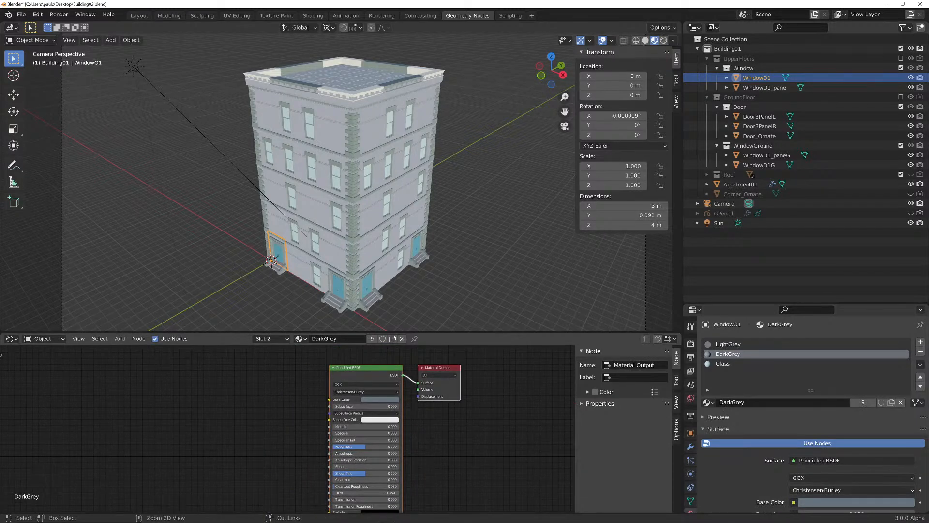
{"action": "left_click_drag", "start_coordinate": [382, 390], "coordinate": [208, 367]}
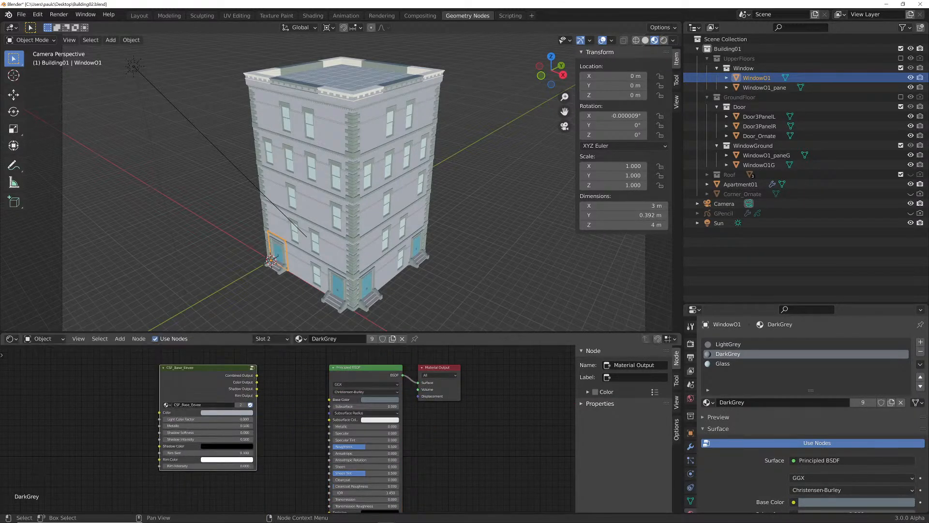
{"action": "left_click_drag", "start_coordinate": [368, 400], "coordinate": [227, 411]}
{"action": "left_click_drag", "start_coordinate": [257, 375], "coordinate": [418, 382]}
Delete DarkGrey's Principled BSDF and Normal Map nodes and move the Material Output beside the comic shader group
{"action": "key", "text": "x"}
{"action": "scroll", "coordinate": [288, 428], "scroll_direction": "down", "scroll_amount": 2}
{"action": "left_click", "coordinate": [284, 473]}
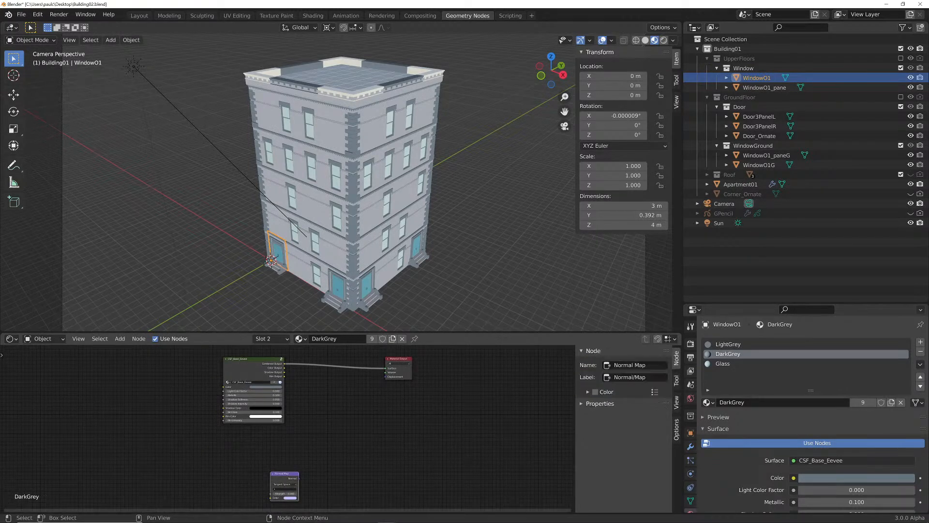
{"action": "key", "text": "x"}
{"action": "left_click_drag", "start_coordinate": [399, 361], "coordinate": [370, 410]}
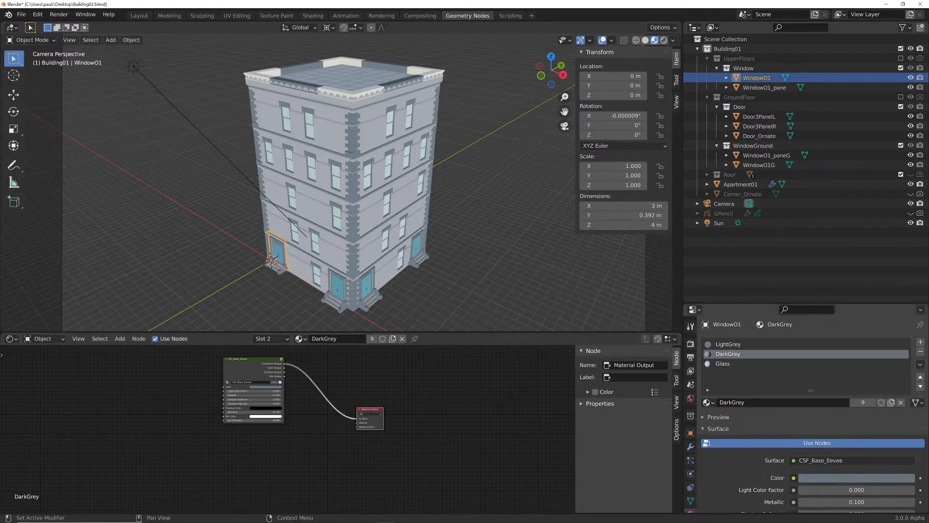
Open WindowO1's Glass material and move its Material Output node farther away from the Principled BSDF
{"action": "left_click", "coordinate": [722, 363]}
{"action": "key", "text": "g"}
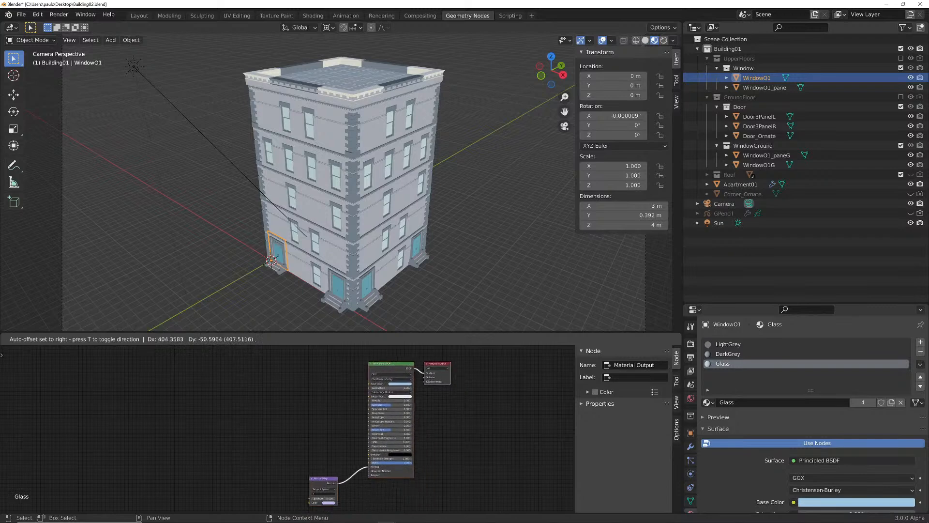
{"action": "left_click", "coordinate": [486, 395]}
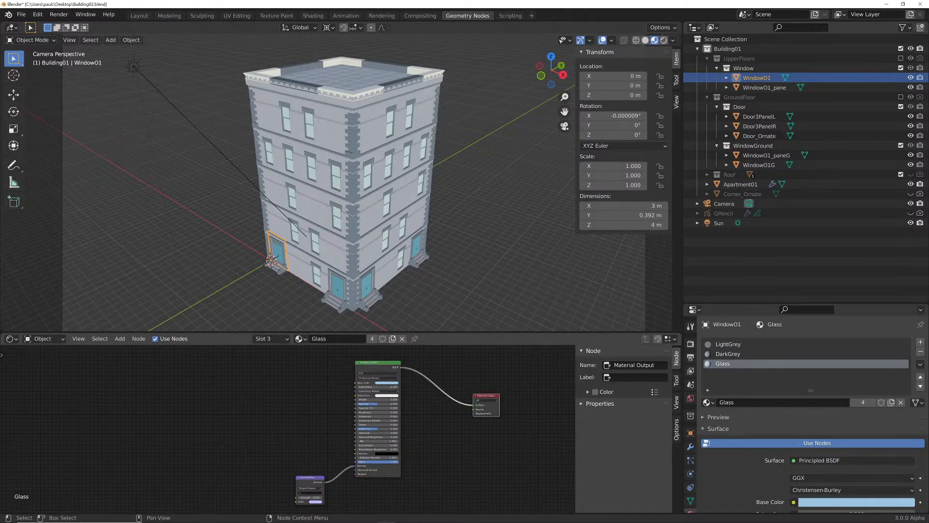
Preview the building in Rendered shading with Scene World disabled and return the viewport to Material Preview
{"action": "mouse_move", "coordinate": [338, 194]}
{"action": "middle_mouse_down"}
{"action": "mouse_move", "coordinate": [329, 198]}
{"action": "mouse_move", "coordinate": [346, 198]}
{"action": "middle_mouse_up"}
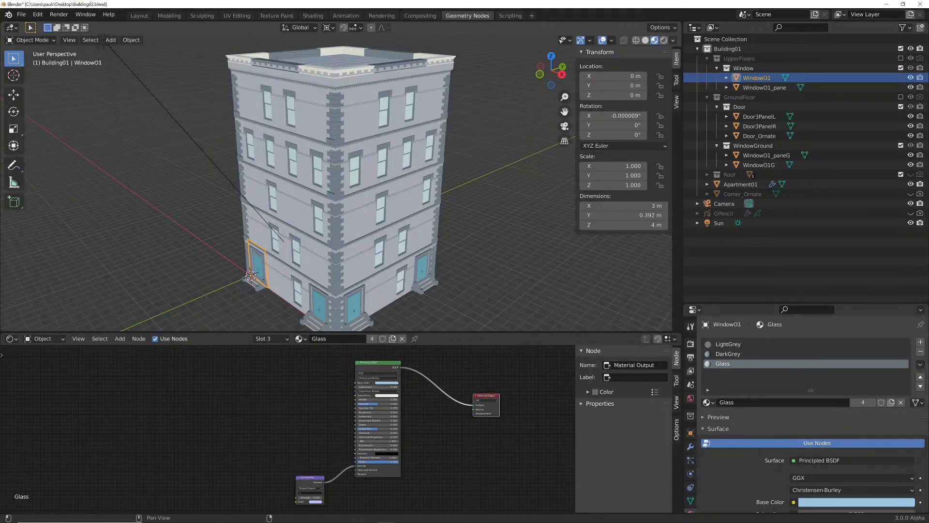
{"action": "left_click", "coordinate": [673, 40]}
{"action": "left_click", "coordinate": [664, 40]}
{"action": "left_click", "coordinate": [673, 40]}
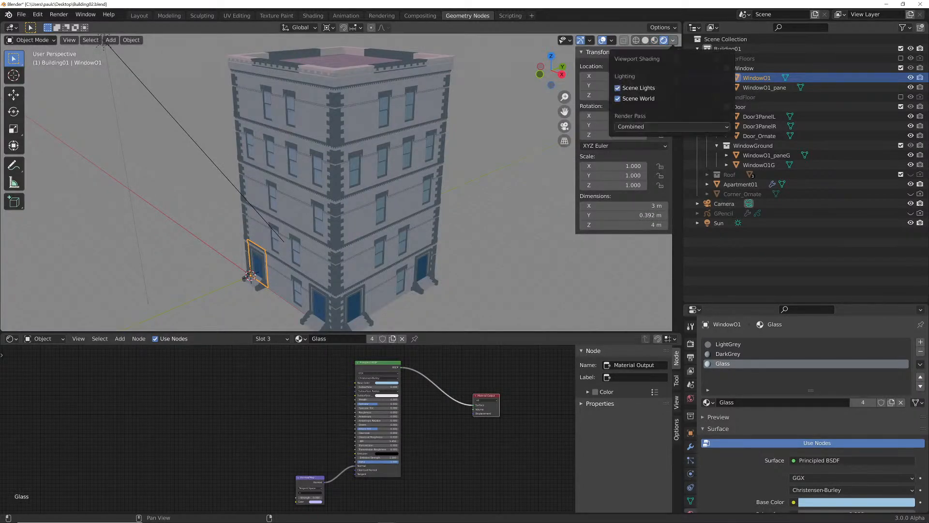
{"action": "left_click", "coordinate": [625, 99]}
{"action": "mouse_move", "coordinate": [309, 208]}
{"action": "middle_mouse_down"}
{"action": "mouse_move", "coordinate": [419, 182]}
{"action": "mouse_move", "coordinate": [532, 202]}
{"action": "middle_mouse_up"}
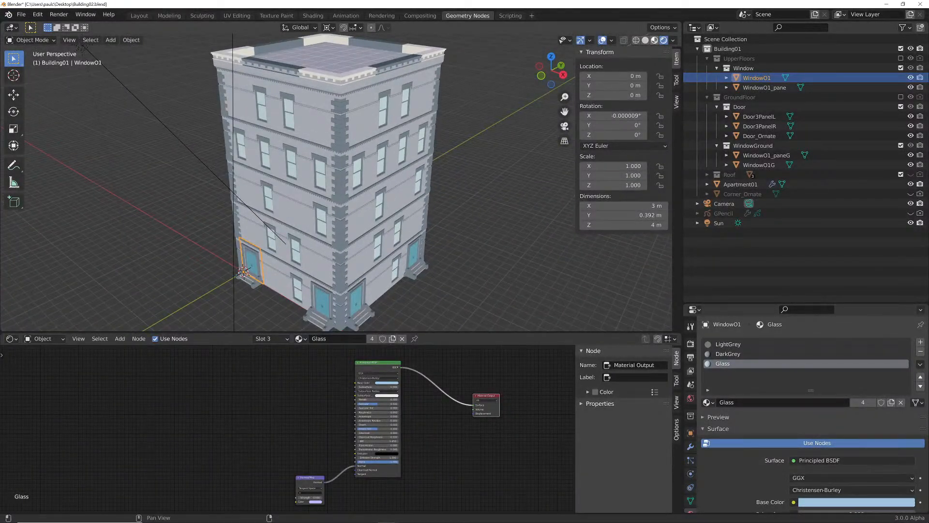
{"action": "left_click", "coordinate": [654, 40]}
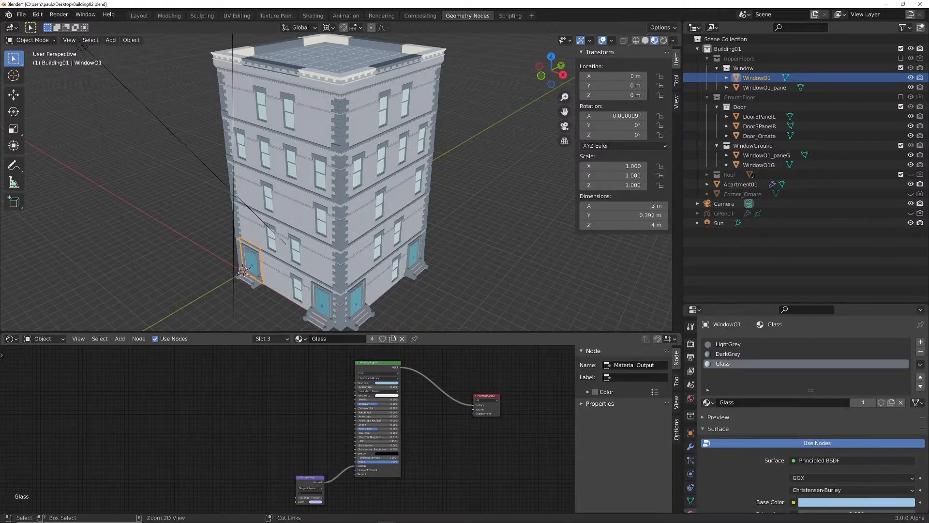
Paste the CSF_Base_Eevee group into the Glass material and copy the Principled BSDF's light blue base color to it
{"action": "key", "text": "ctrl+v"}
{"action": "left_click_drag", "start_coordinate": [355, 373], "coordinate": [264, 375]}
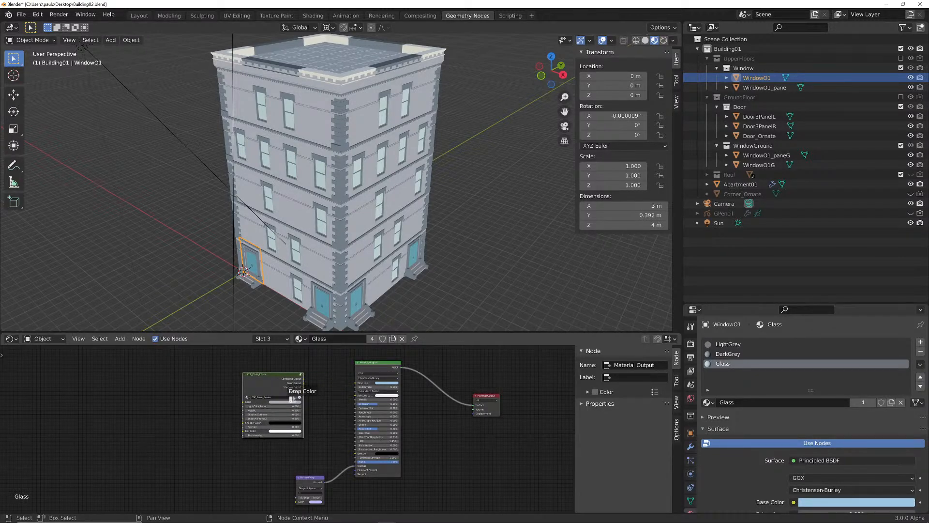
{"action": "scroll", "coordinate": [256, 391], "scroll_direction": "up", "scroll_amount": 3}
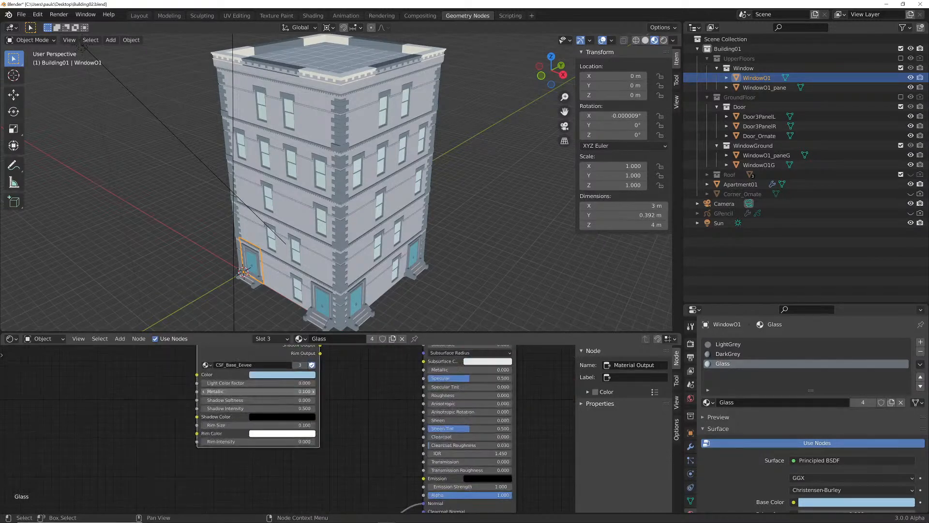
Set the Glass shader group's Metallic to 0.900, Shadow Intensity to 0.800, Rim Size to 0.200 and Rim Intensity to 1.000
{"action": "left_click_drag", "start_coordinate": [263, 391], "coordinate": [278, 391]}
{"action": "mouse_move", "coordinate": [264, 392]}
{"action": "left_mouse_down"}
{"action": "mouse_move", "coordinate": [278, 391]}
{"action": "mouse_move", "coordinate": [266, 408]}
{"action": "left_mouse_up"}
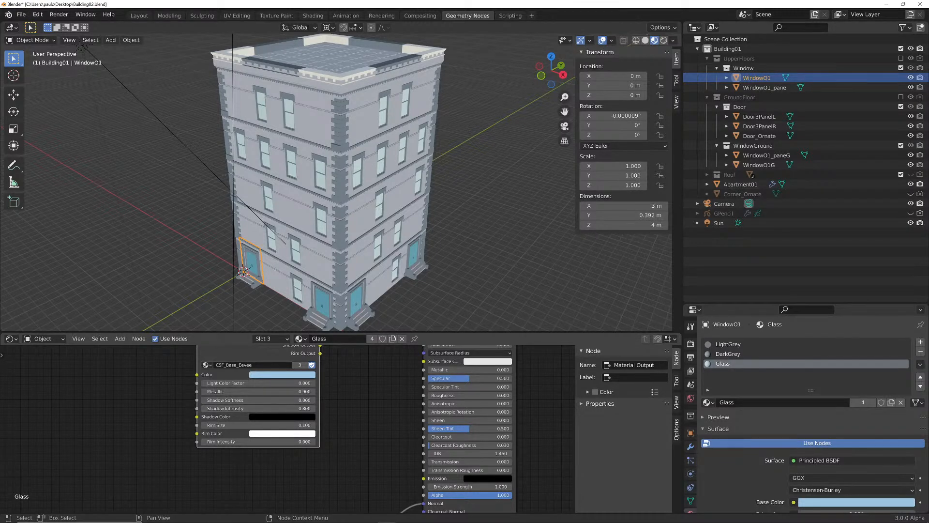
{"action": "left_click_drag", "start_coordinate": [256, 441], "coordinate": [289, 425]}
{"action": "scroll", "coordinate": [289, 428], "scroll_direction": "down", "scroll_amount": 2}
{"action": "scroll", "coordinate": [289, 428], "scroll_direction": "down", "scroll_amount": 1}
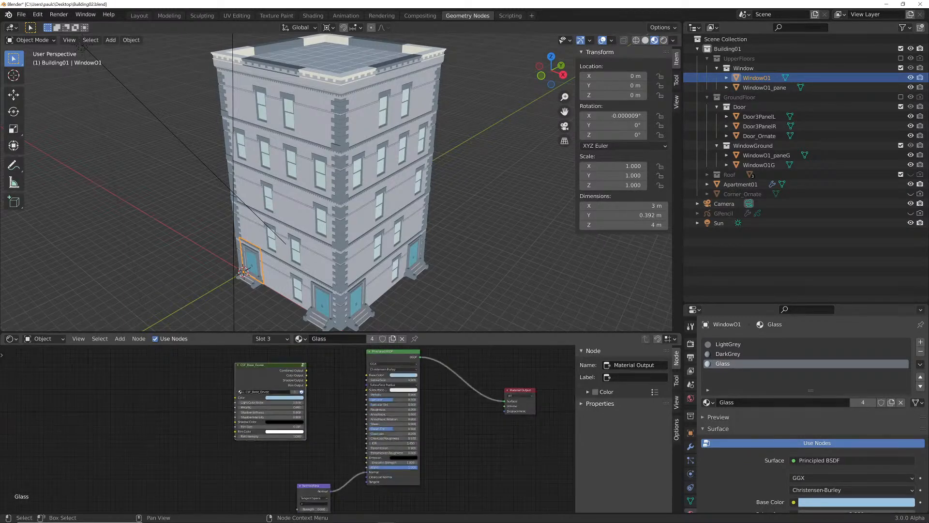
Connect the Glass group's Combined Output to Surface and delete the Principled BSDF and Normal Map nodes
{"action": "left_click_drag", "start_coordinate": [306, 371], "coordinate": [505, 402]}
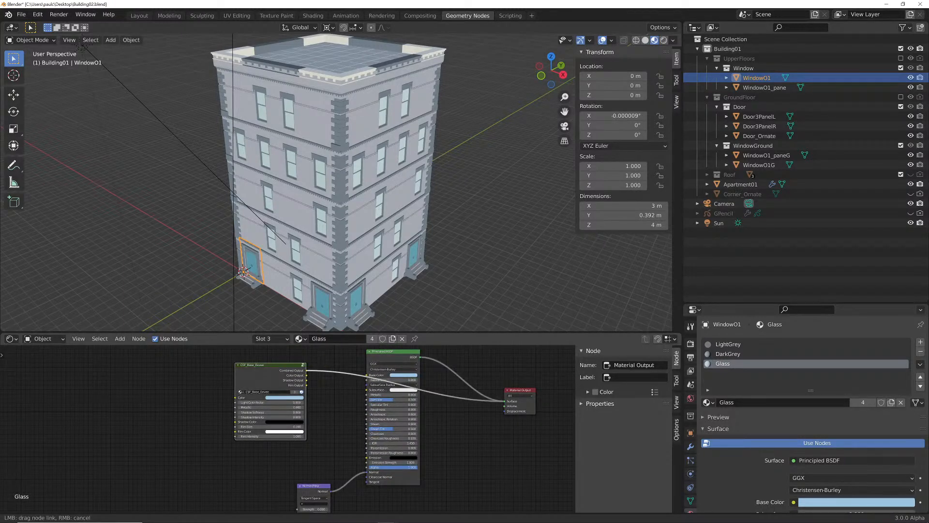
{"action": "left_click", "coordinate": [393, 351]}
{"action": "key", "text": "Delete"}
{"action": "left_click", "coordinate": [314, 486]}
{"action": "key", "text": "Delete"}
{"action": "left_click_drag", "start_coordinate": [271, 366], "coordinate": [369, 380]}
{"action": "scroll", "coordinate": [369, 387], "scroll_direction": "up", "scroll_amount": 9}
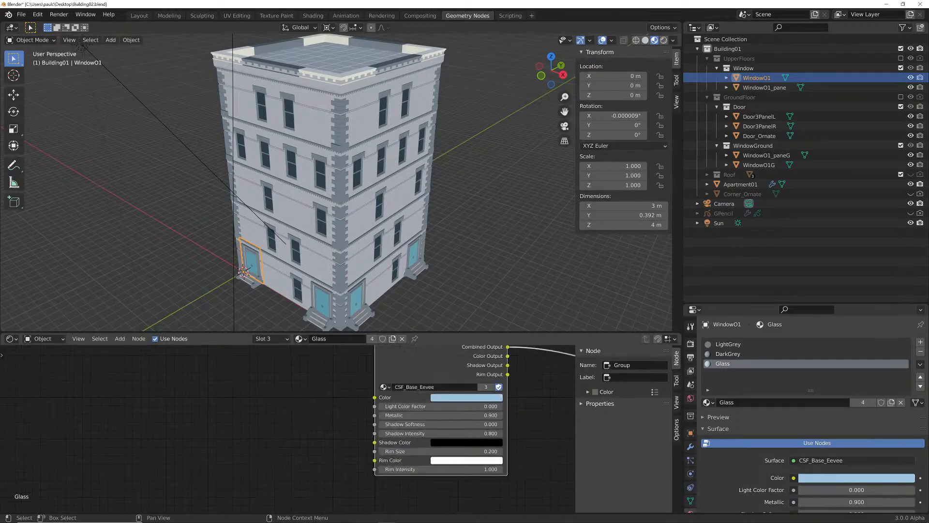
Sample the glass color for the group's Shadow Color and darken it to a muted blue with a value of 0.260
{"action": "middle_click_drag", "start_coordinate": [448, 419], "coordinate": [223, 421]}
{"action": "left_click", "coordinate": [251, 397]}
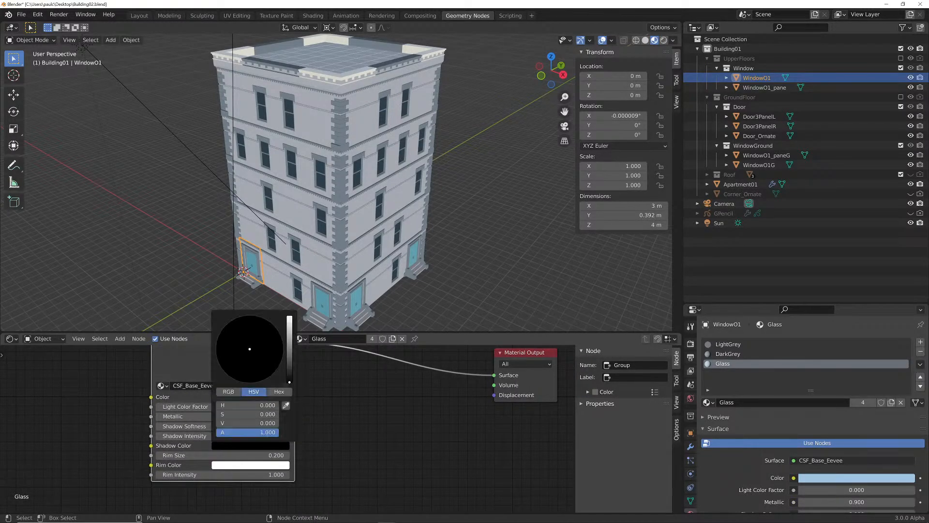
{"action": "left_click_drag", "start_coordinate": [287, 396], "coordinate": [230, 423]}
{"action": "left_click", "coordinate": [250, 445]}
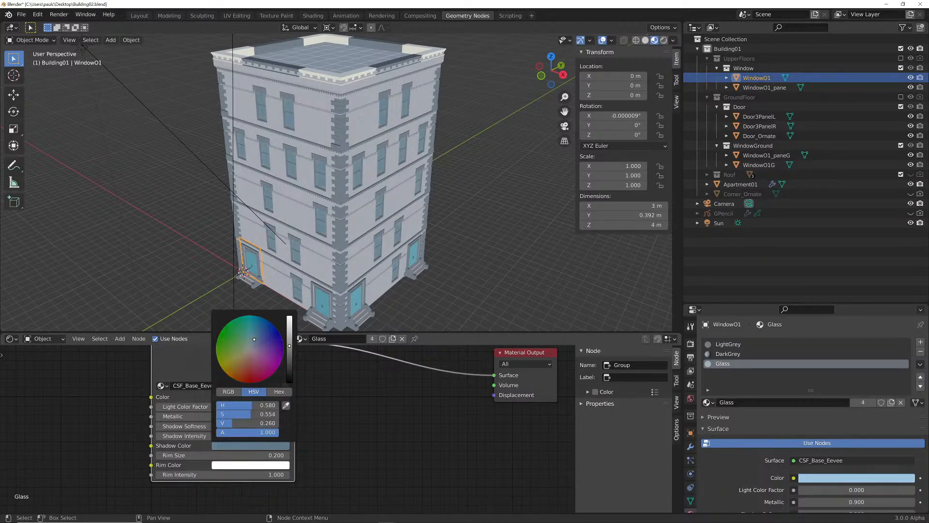
Examine the windows' glass shading on the other sides of the apartment building
{"action": "middle_click_drag", "start_coordinate": [367, 193], "coordinate": [334, 150]}
{"action": "scroll", "coordinate": [338, 194], "scroll_direction": "up", "scroll_amount": 5}
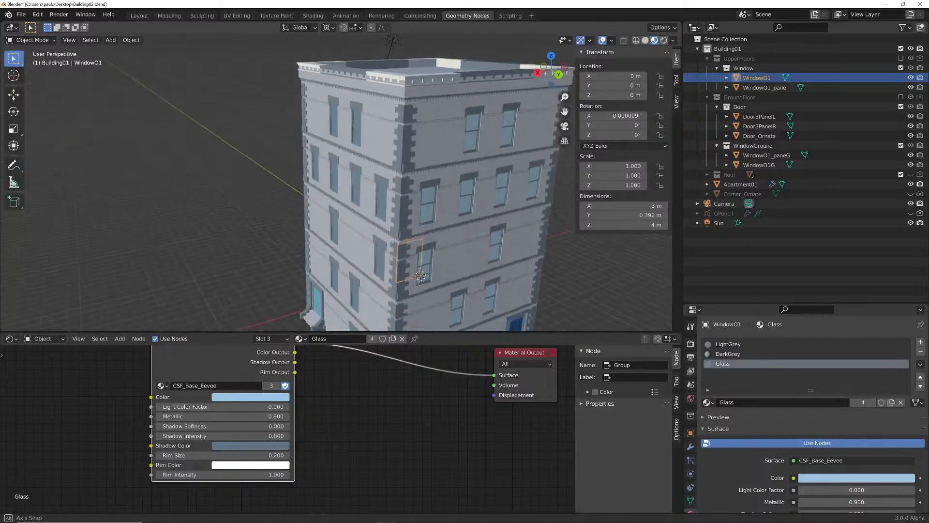
{"action": "middle_click_drag", "start_coordinate": [339, 193], "coordinate": [374, 197]}
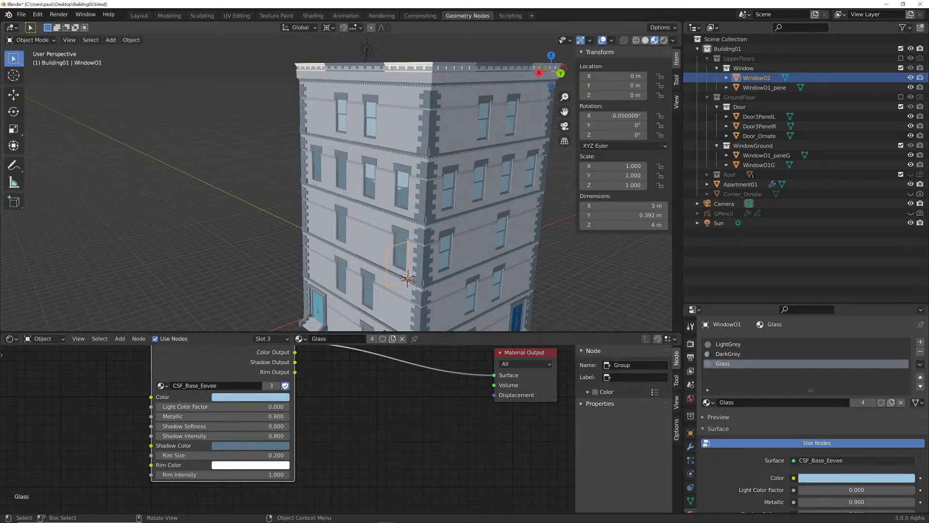
{"action": "scroll", "coordinate": [375, 197], "scroll_direction": "down", "scroll_amount": 3}
{"action": "middle_click_drag", "start_coordinate": [375, 198], "coordinate": [369, 175], "text": "shift"}
{"action": "scroll", "coordinate": [369, 176], "scroll_direction": "up", "scroll_amount": 1}
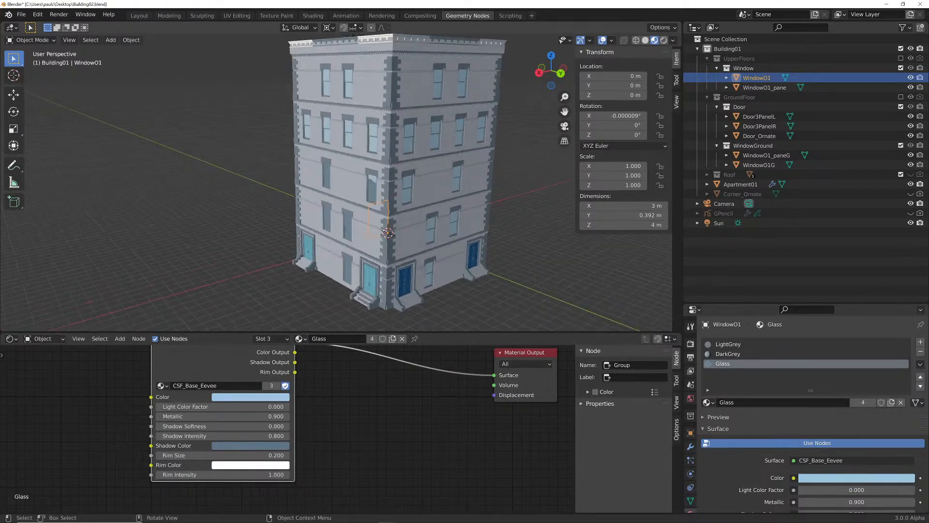
{"action": "left_click", "coordinate": [369, 176]}
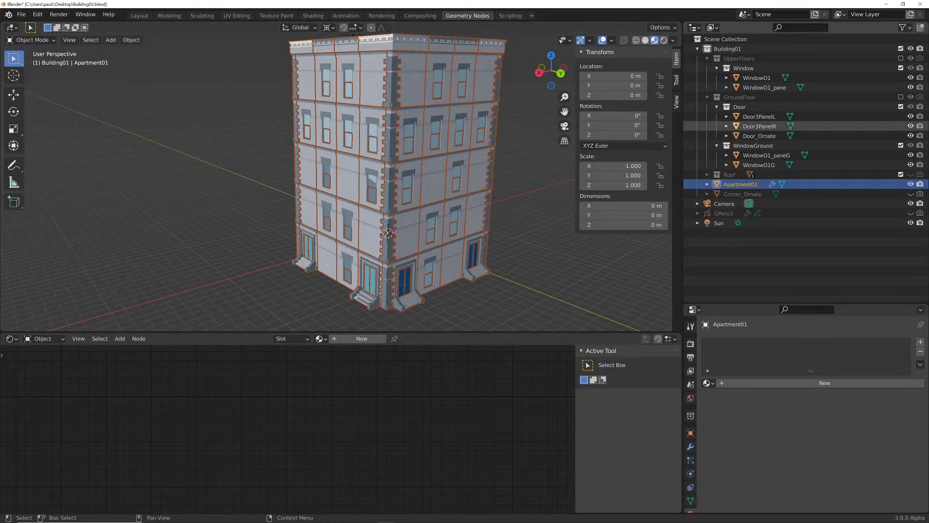
Select Door3PanelR and paste the CSF_Base_Eevee group beside the Principled BSDF in its BlueDoor material
{"action": "left_click", "coordinate": [737, 126]}
{"action": "key", "text": "Home"}
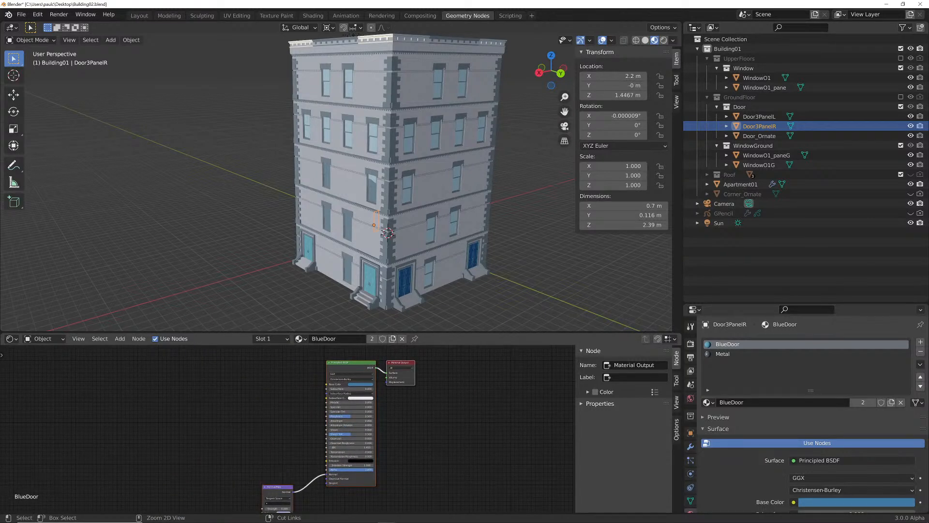
{"action": "key", "text": "ctrl+v"}
{"action": "key", "text": "g"}
{"action": "left_click", "coordinate": [288, 429]}
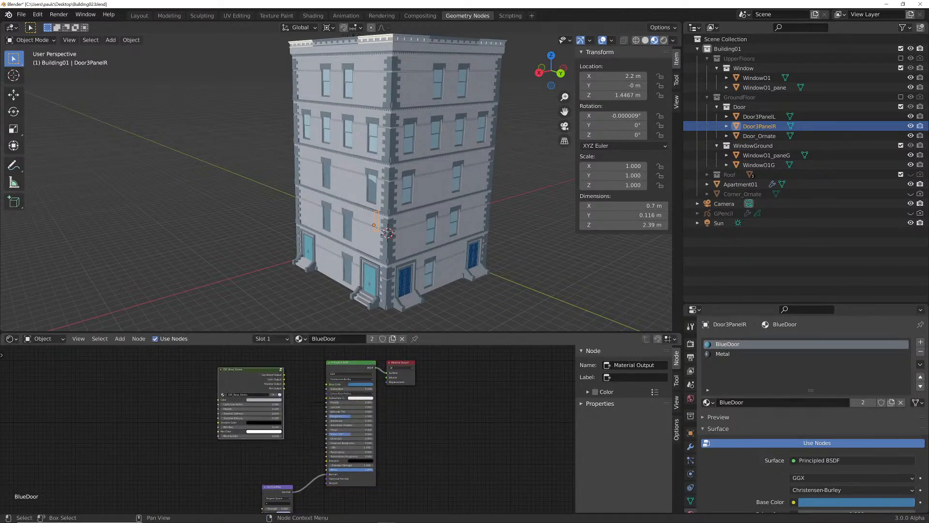
Copy BlueDoor's base color to the comic shader group and connect the group's Combined Output to the material's Surface
{"action": "scroll", "coordinate": [288, 430], "scroll_direction": "up", "scroll_amount": 5}
{"action": "middle_click_drag", "start_coordinate": [288, 430], "coordinate": [260, 483]}
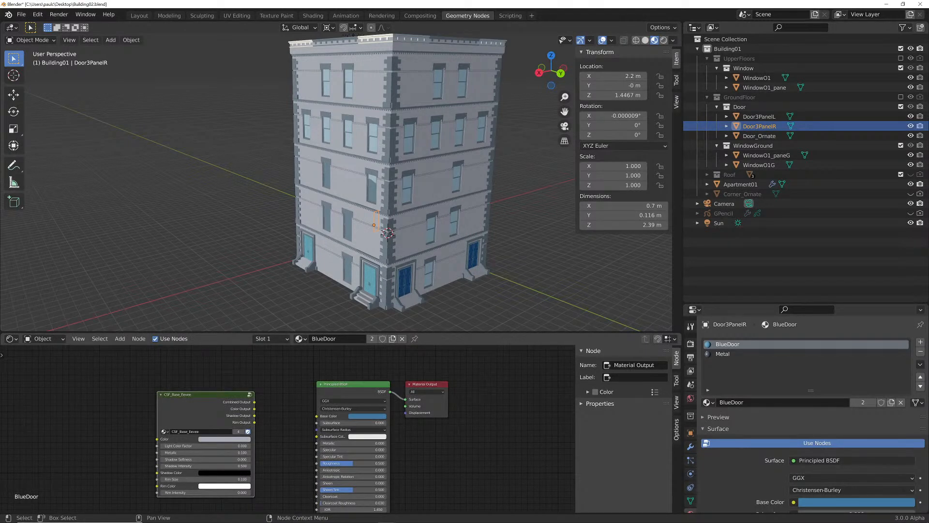
{"action": "key", "text": "g"}
{"action": "left_click", "coordinate": [342, 412]}
{"action": "left_click_drag", "start_coordinate": [367, 415], "coordinate": [208, 438]}
{"action": "left_click_drag", "start_coordinate": [231, 401], "coordinate": [406, 399]}
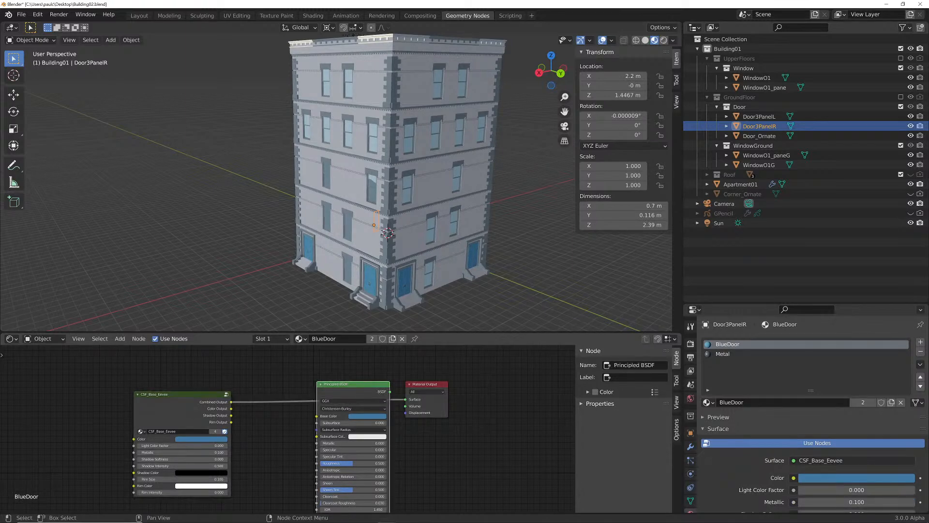
Delete BlueDoor's Principled BSDF and Normal Map nodes and move the comic shader group closer to the Material Output
{"action": "key", "text": "x"}
{"action": "scroll", "coordinate": [292, 422], "scroll_direction": "down", "scroll_amount": 8}
{"action": "middle_click_drag", "start_coordinate": [292, 422], "coordinate": [303, 384]}
{"action": "left_click", "coordinate": [279, 468]}
{"action": "key", "text": "x"}
{"action": "scroll", "coordinate": [286, 430], "scroll_direction": "up", "scroll_amount": 5}
{"action": "middle_click_drag", "start_coordinate": [281, 355], "coordinate": [287, 425]}
{"action": "scroll", "coordinate": [286, 425], "scroll_direction": "up", "scroll_amount": 4}
{"action": "left_click_drag", "start_coordinate": [208, 406], "coordinate": [302, 371]}
{"action": "scroll", "coordinate": [291, 428], "scroll_direction": "up", "scroll_amount": 3}
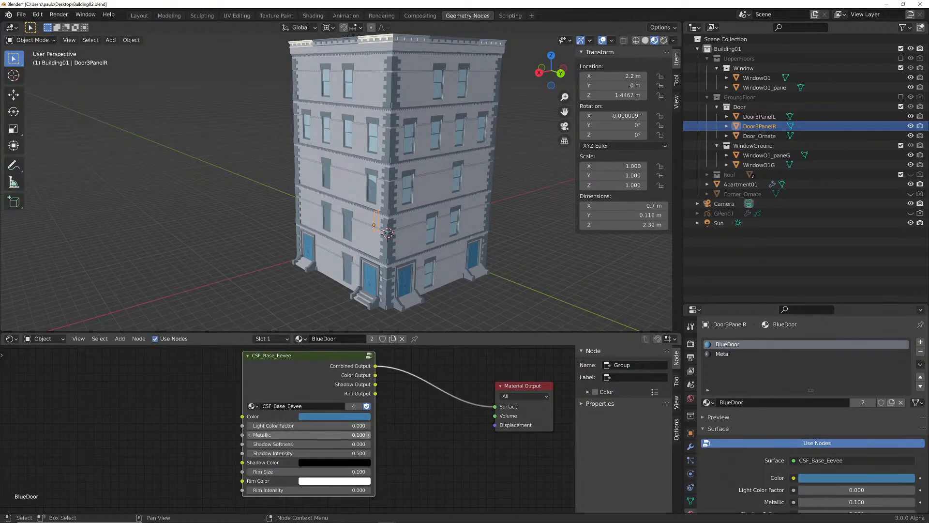
Set the BlueDoor group's Metallic and Shadow Softness to 0.200 with Light Color Factor at 0
{"action": "left_click", "coordinate": [368, 426]}
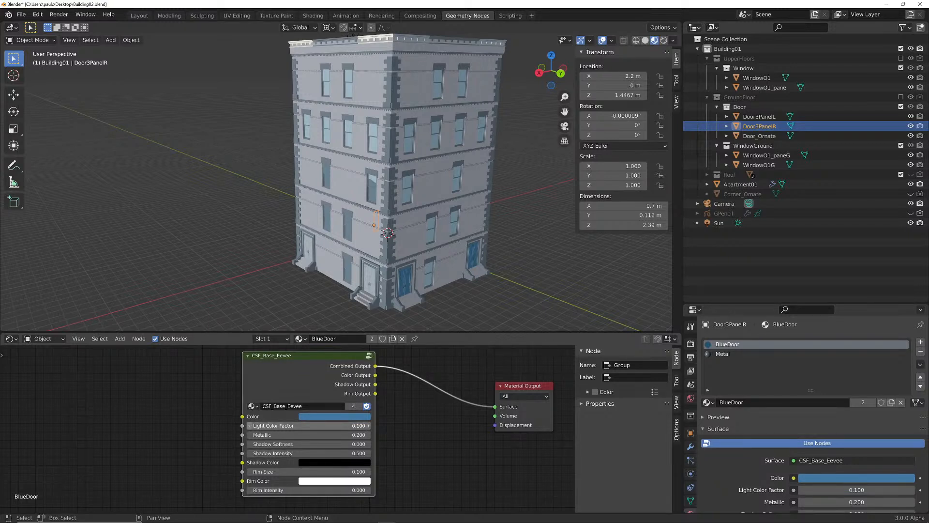
{"action": "key", "text": "BackSpace"}
{"action": "key", "text": "BackSpace"}
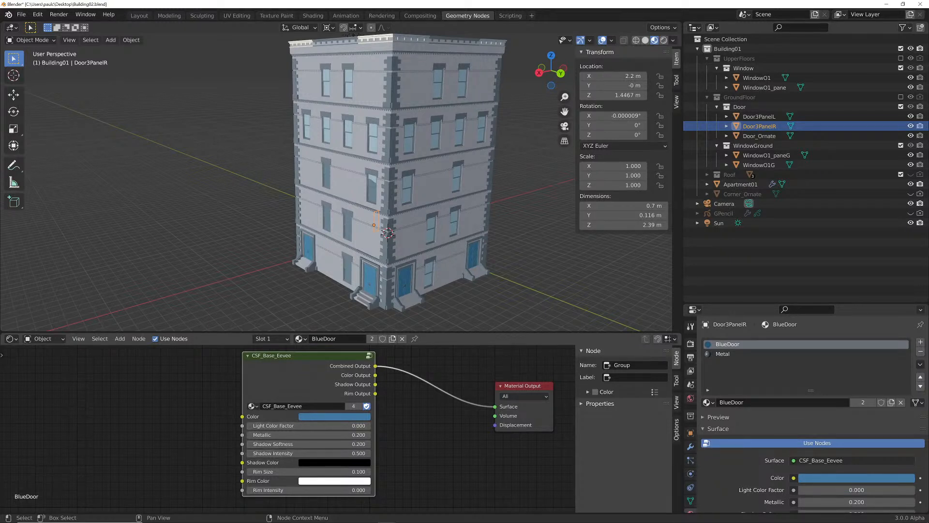
Open the Glass material of WindowO1_pane as the source for copying its comic shader group
{"action": "key", "text": "BackSpace"}
{"action": "left_click", "coordinate": [742, 354]}
{"action": "scroll", "coordinate": [419, 419], "scroll_direction": "down", "scroll_amount": 7}
{"action": "scroll", "coordinate": [419, 418], "scroll_direction": "down", "scroll_amount": 1}
{"action": "middle_click_drag", "start_coordinate": [418, 419], "coordinate": [415, 380]}
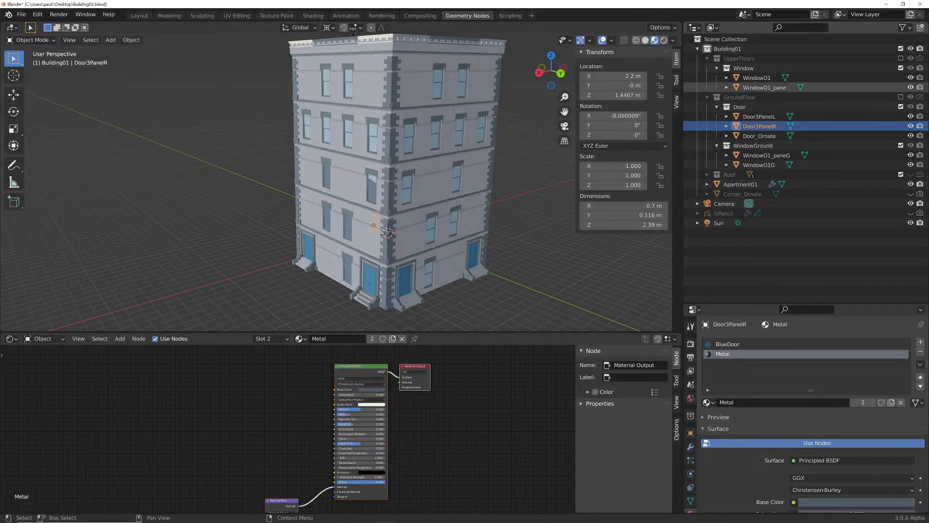
{"action": "left_click", "coordinate": [764, 88]}
{"action": "left_click", "coordinate": [723, 354]}
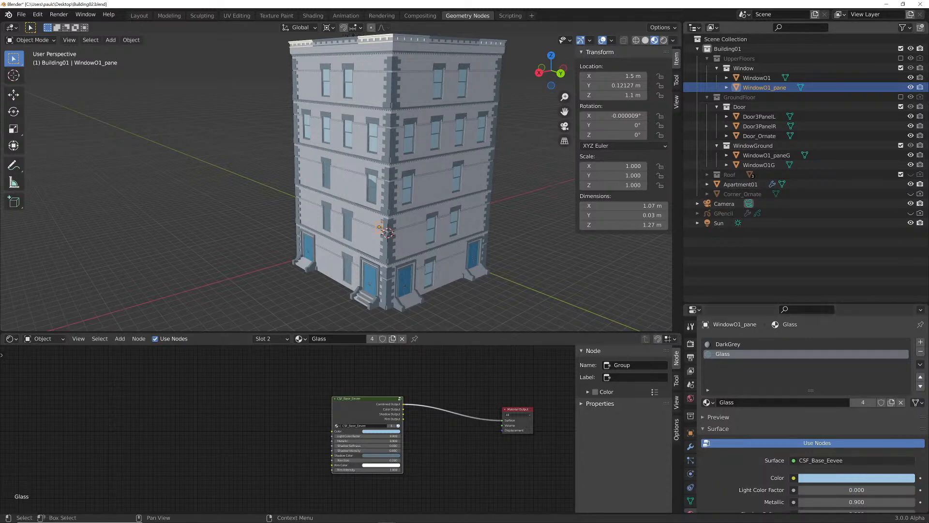
Select Door3PanelL and paste the CSF_Base_Eevee group beside the Principled BSDF in its Metal material
{"action": "left_click", "coordinate": [740, 184]}
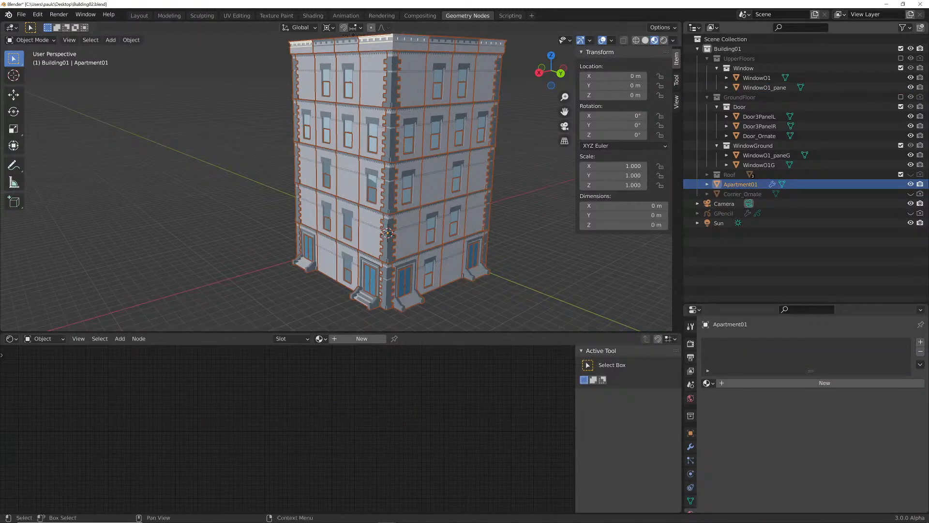
{"action": "left_click", "coordinate": [758, 116]}
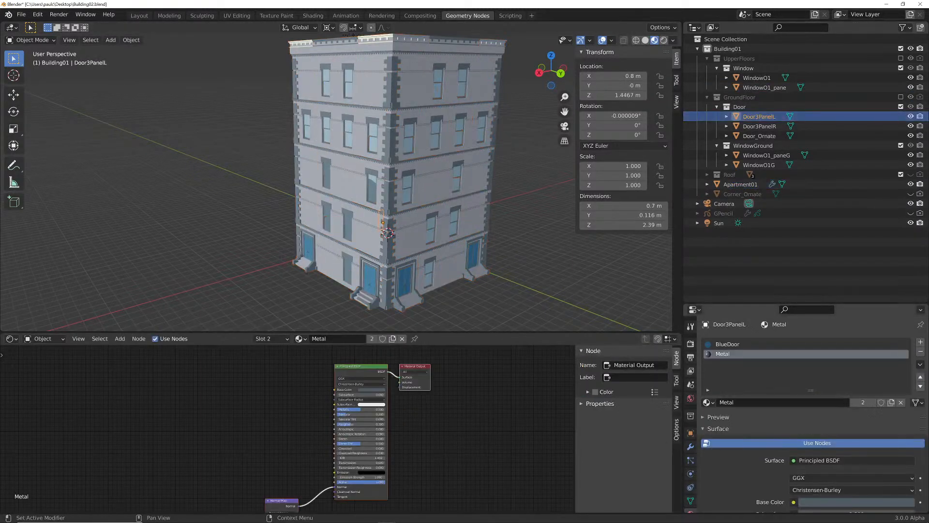
{"action": "key", "text": "ctrl+v"}
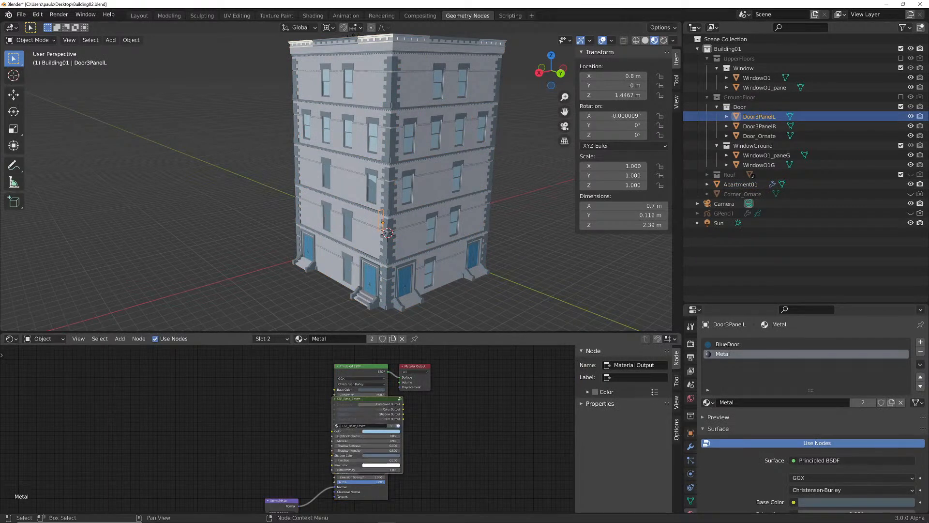
{"action": "left_click_drag", "start_coordinate": [367, 398], "coordinate": [261, 383]}
{"action": "scroll", "coordinate": [288, 429], "scroll_direction": "up", "scroll_amount": 2}
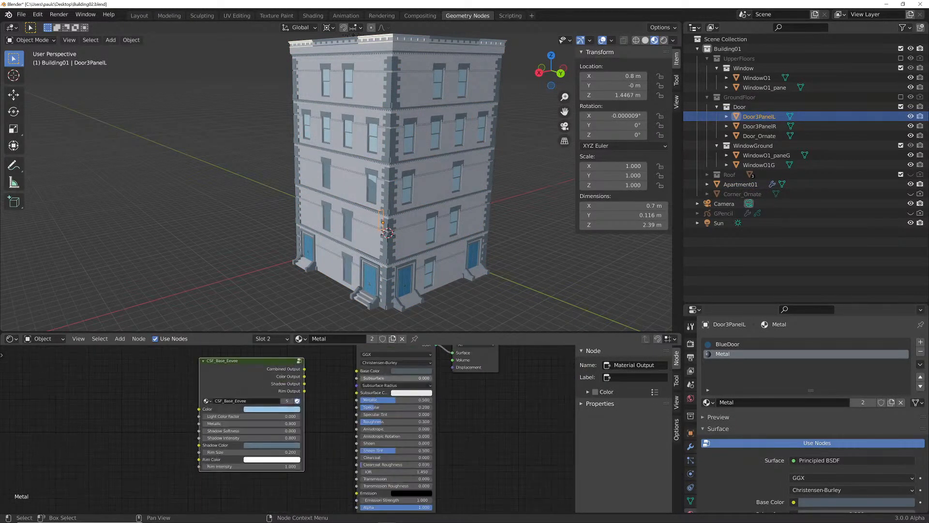
Copy Metal's base color to the comic shader group and connect the group's Combined Output to the material's Surface
{"action": "key", "text": "ctrl+v"}
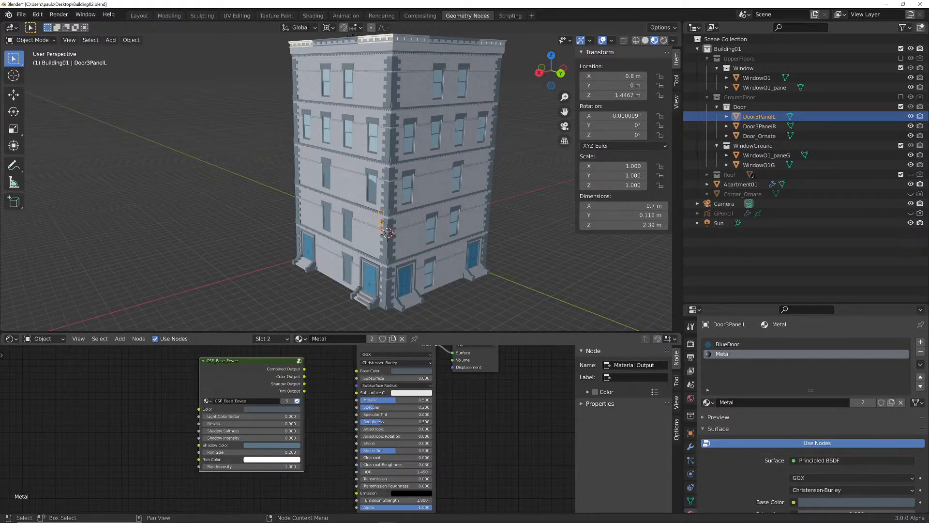
{"action": "left_click_drag", "start_coordinate": [304, 369], "coordinate": [453, 353]}
{"action": "scroll", "coordinate": [453, 353], "scroll_direction": "down", "scroll_amount": 2}
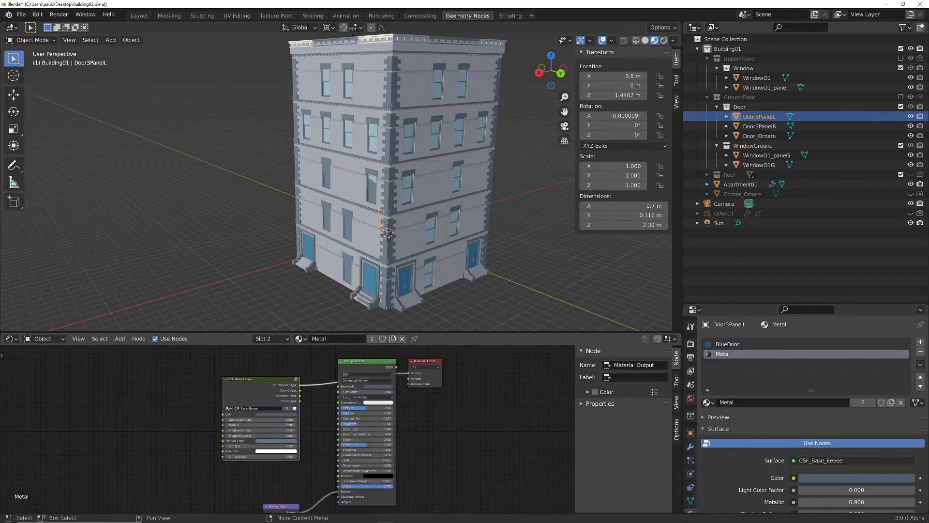
Delete Metal's Principled BSDF node and move the comic shader group closer to the Material Output
{"action": "key", "text": "x"}
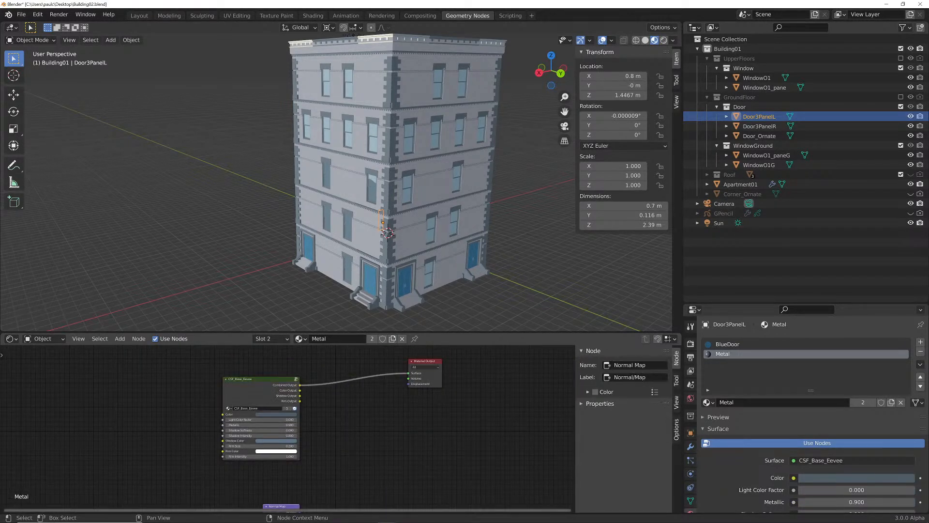
{"action": "left_click_drag", "start_coordinate": [261, 378], "coordinate": [303, 378]}
{"action": "scroll", "coordinate": [379, 375], "scroll_direction": "up", "scroll_amount": 3}
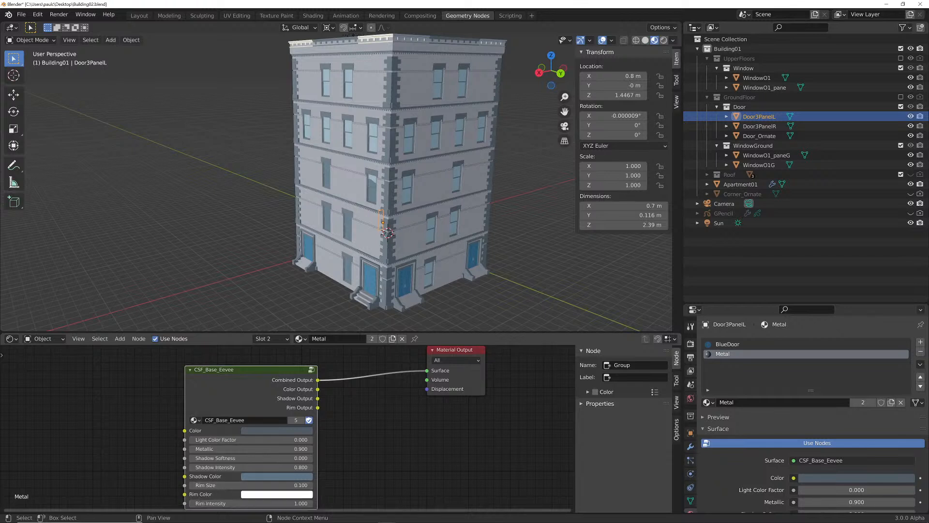
Set the Metal group's Rim Intensity to 0.2 and Light Color Factor to 0.200, and lower its Metallic value
{"action": "left_click", "coordinate": [251, 503]}
{"action": "type", "text": "0.2"}
{"action": "key", "text": "Return"}
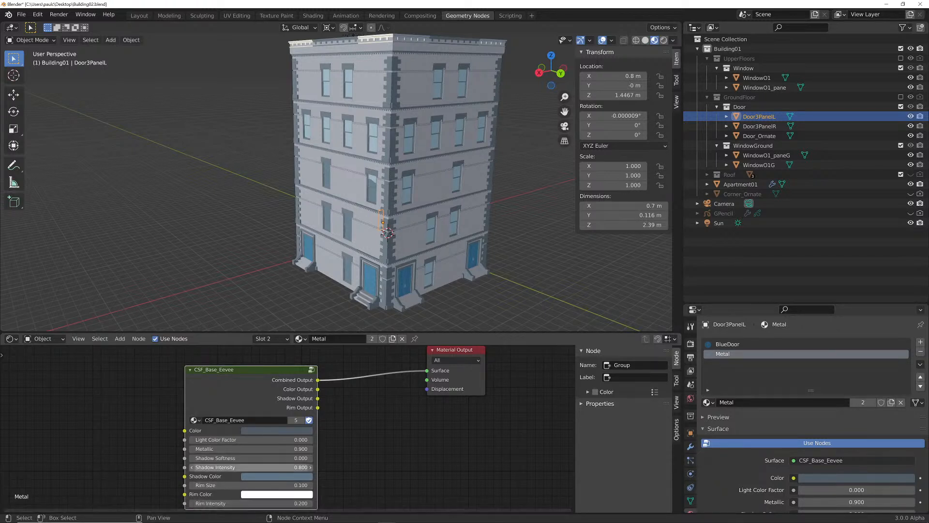
{"action": "left_click", "coordinate": [310, 440]}
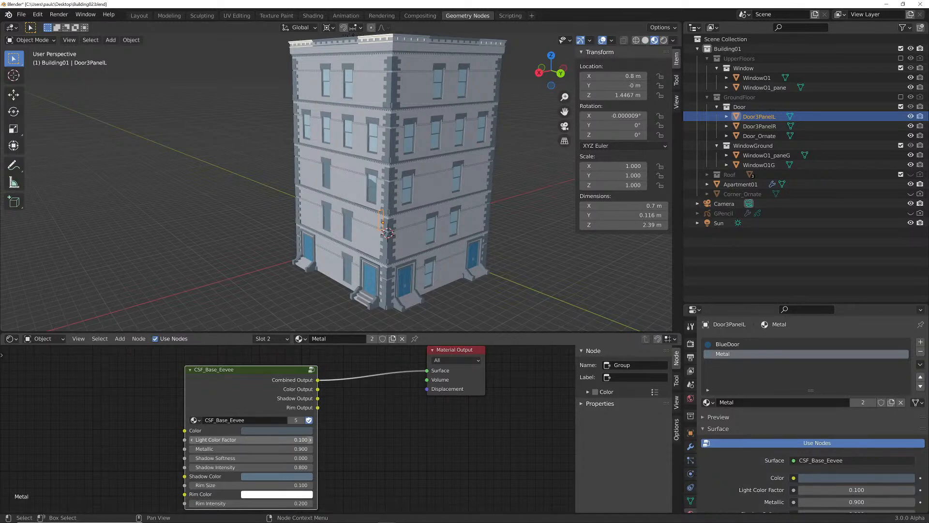
{"action": "left_click", "coordinate": [310, 440]}
{"action": "left_click", "coordinate": [192, 448]}
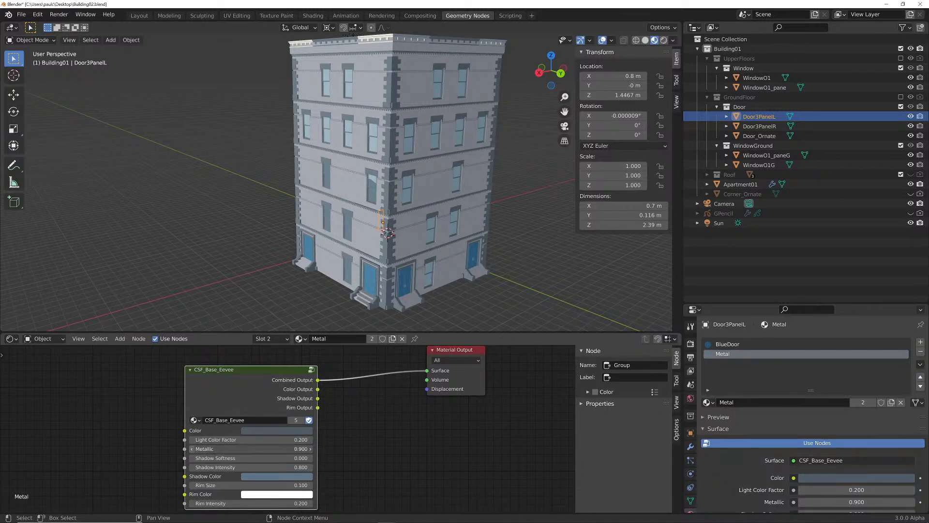
{"action": "left_click", "coordinate": [192, 448]}
Select the Apartment01 building and include the GroundFloor collection in the view layer
{"action": "middle_click_drag", "start_coordinate": [387, 203], "coordinate": [388, 230]}
{"action": "left_click", "coordinate": [387, 229]}
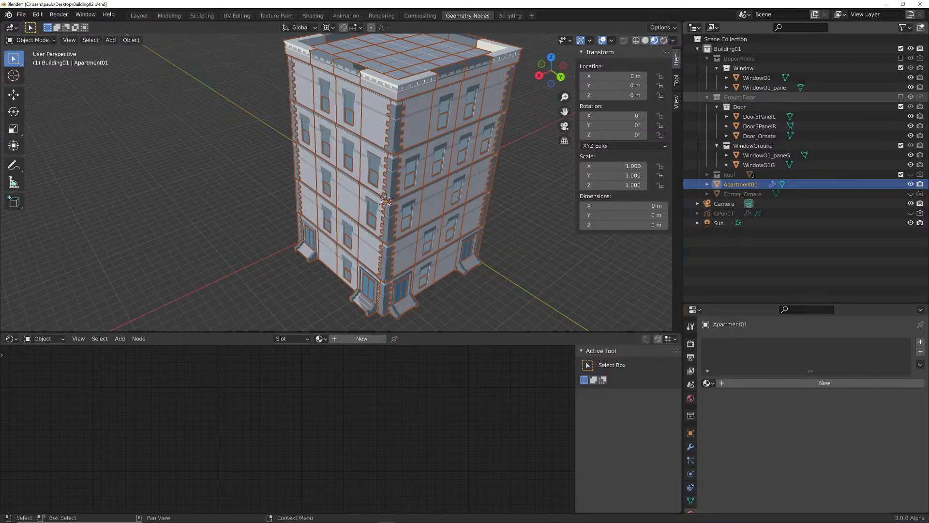
{"action": "left_click", "coordinate": [901, 97]}
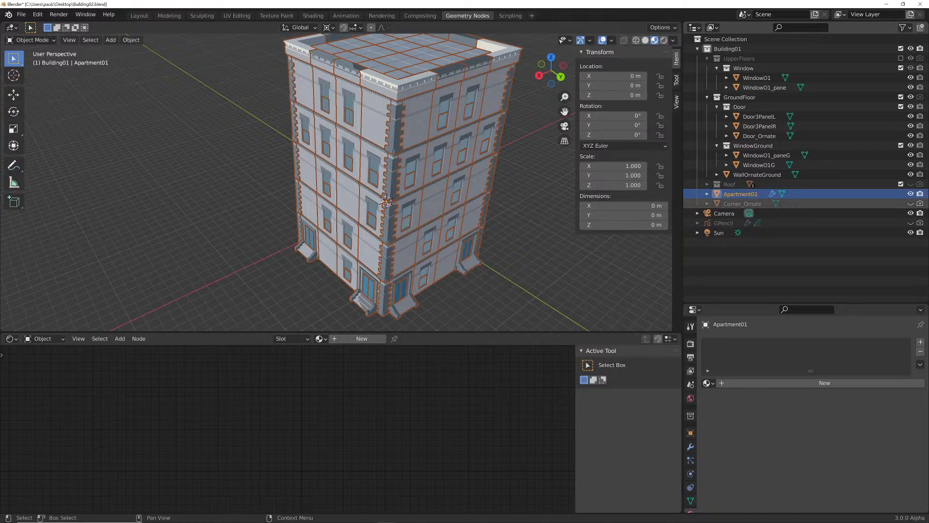
Expand the Roof collection and check the materials of Corner_Ornate, RoofCap_Corner and RoofCap_Straight
{"action": "left_click", "coordinate": [742, 203]}
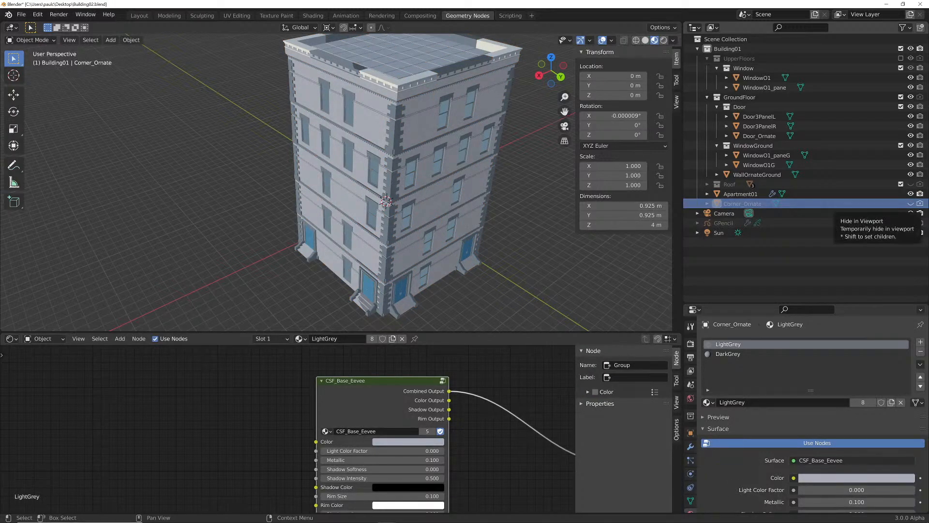
{"action": "left_click", "coordinate": [729, 184]}
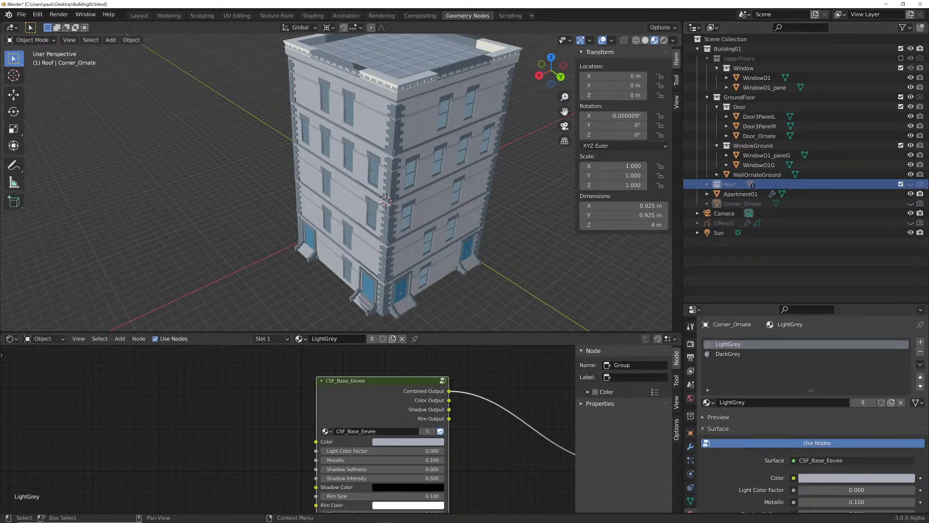
{"action": "left_click", "coordinate": [707, 184]}
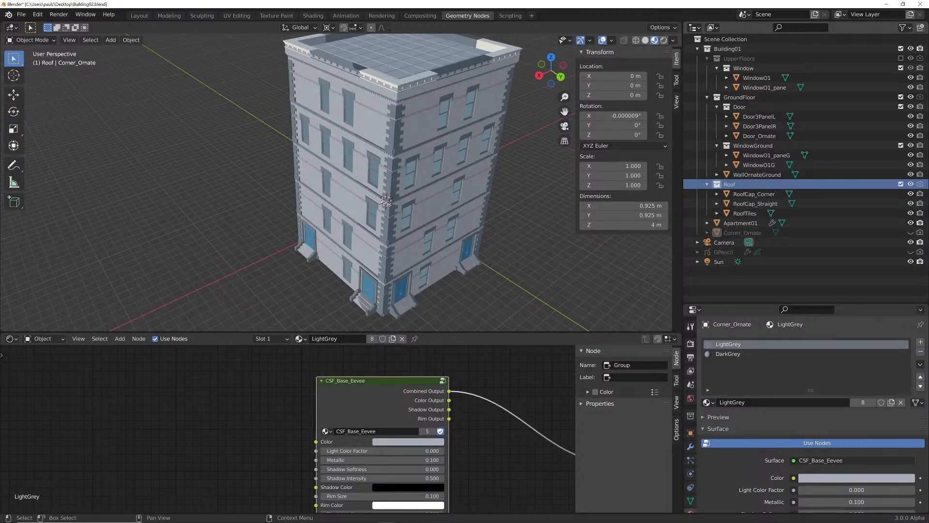
{"action": "left_click", "coordinate": [753, 194]}
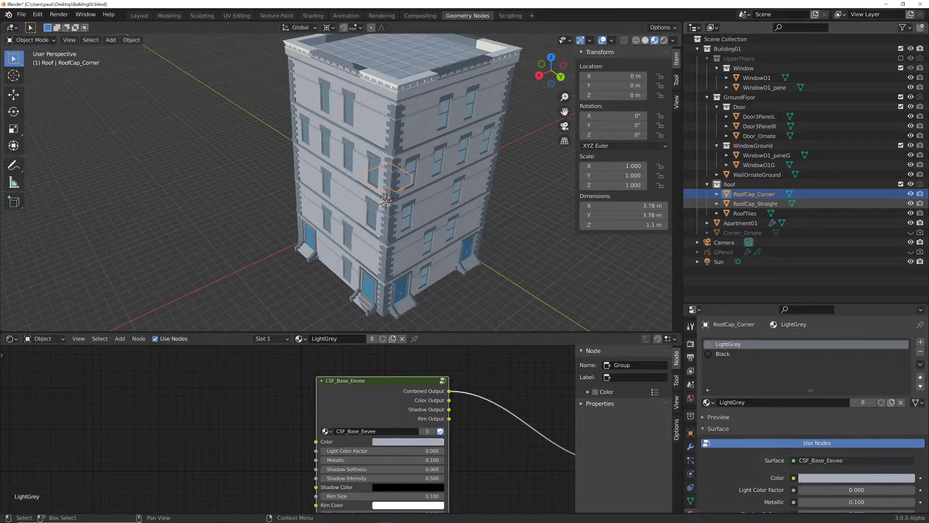
{"action": "left_click", "coordinate": [755, 204]}
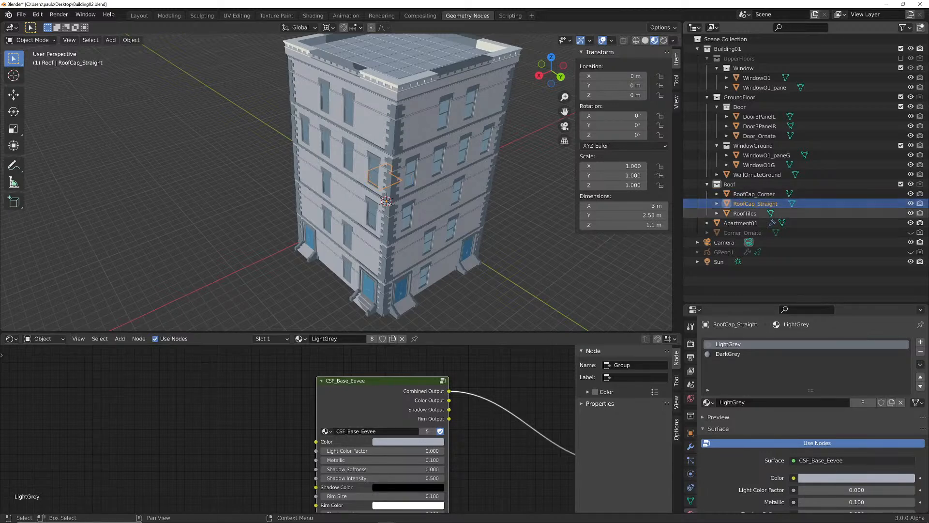
Select RoofTiles and paste the CSF_Base_Eevee group beside the Principled BSDF in its Cement_Light material
{"action": "left_click", "coordinate": [745, 214]}
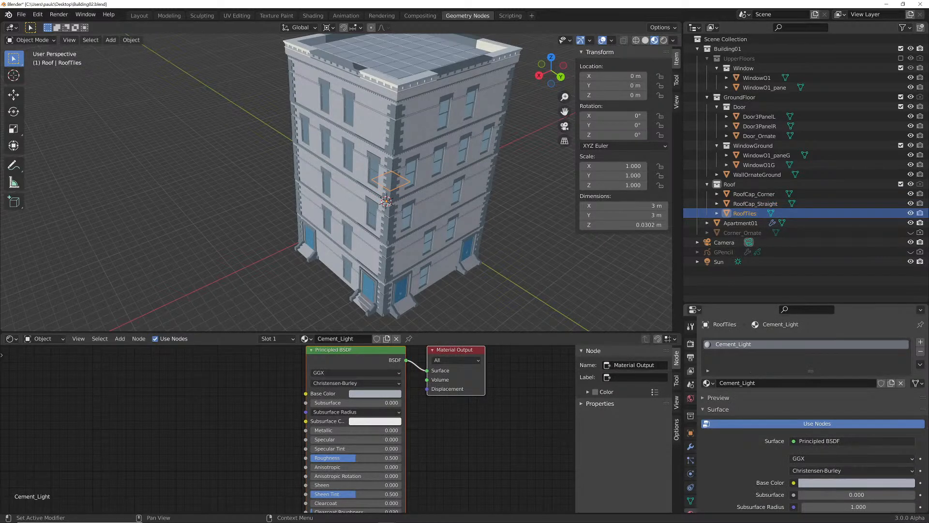
{"action": "key", "text": "ctrl+v"}
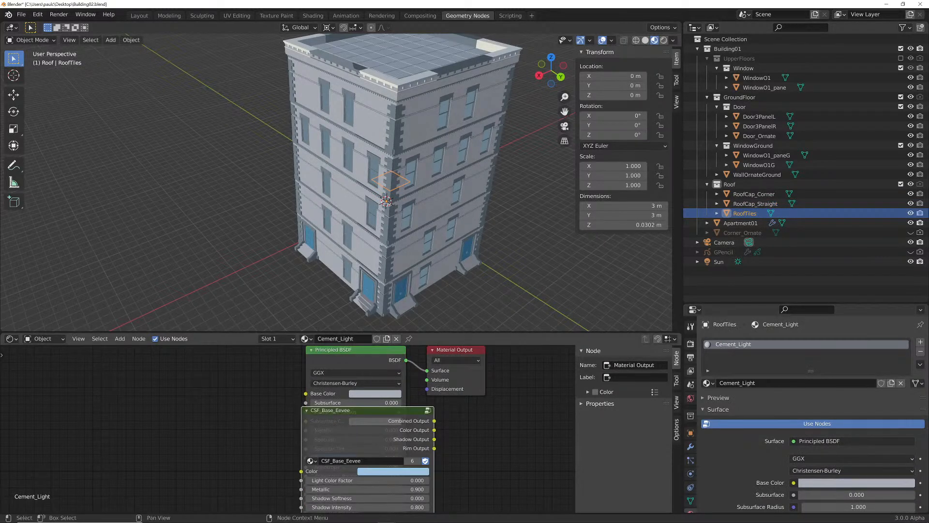
{"action": "left_click_drag", "start_coordinate": [367, 436], "coordinate": [140, 401]}
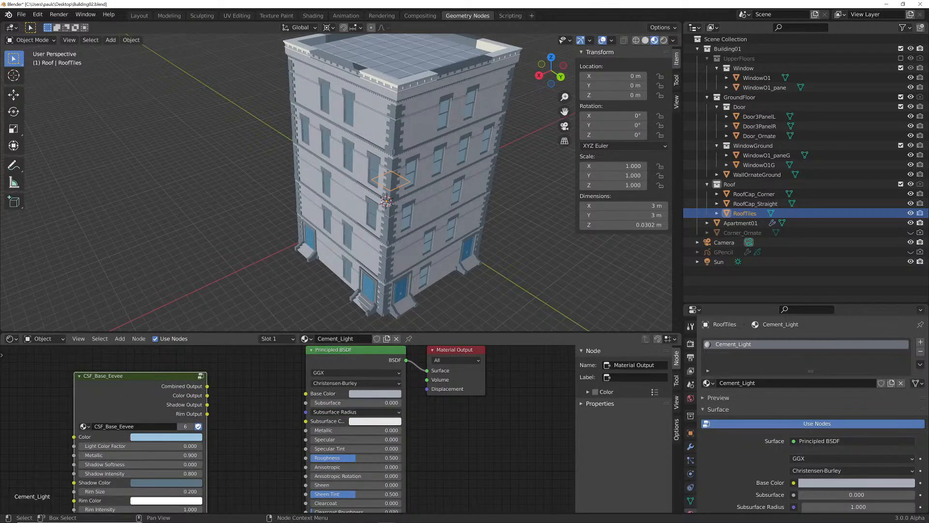
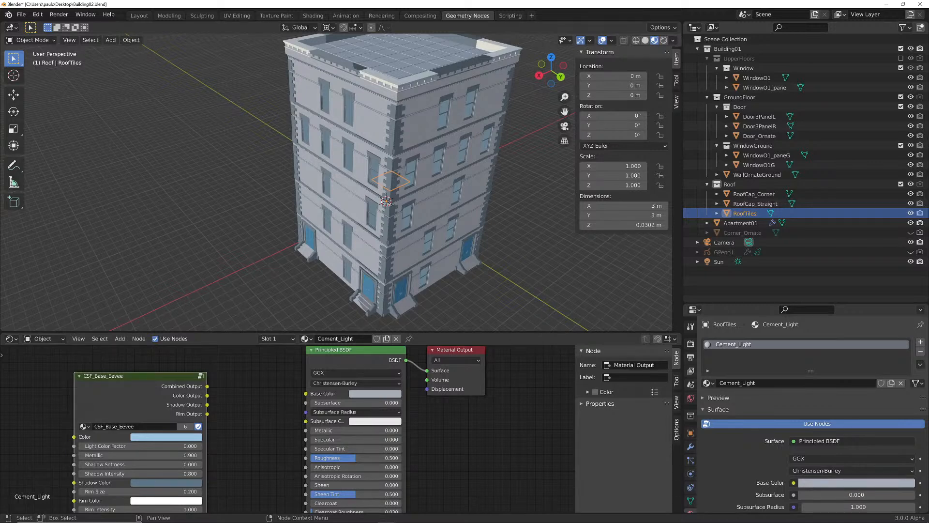
Connect the comic shader group's Combined Output to Cement_Light's Surface and delete the Principled BSDF
{"action": "left_click_drag", "start_coordinate": [207, 386], "coordinate": [427, 371]}
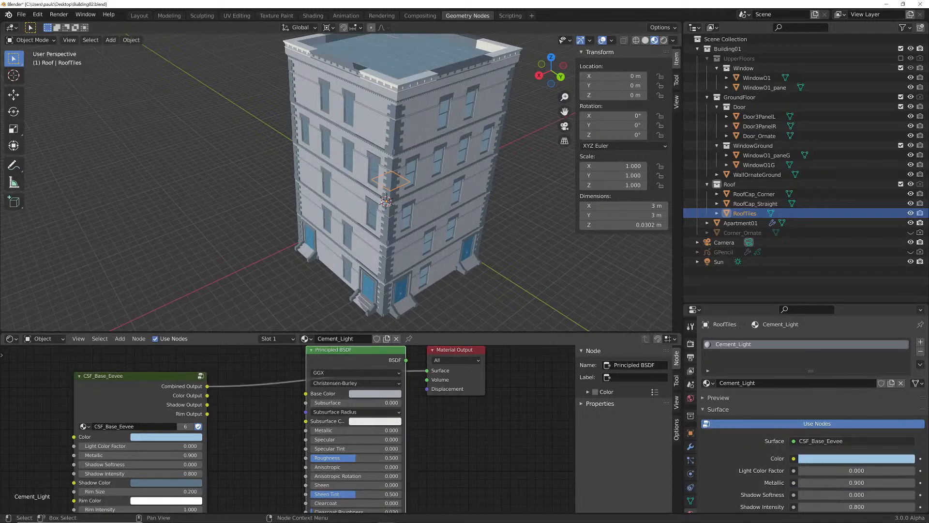
{"action": "key", "text": "x"}
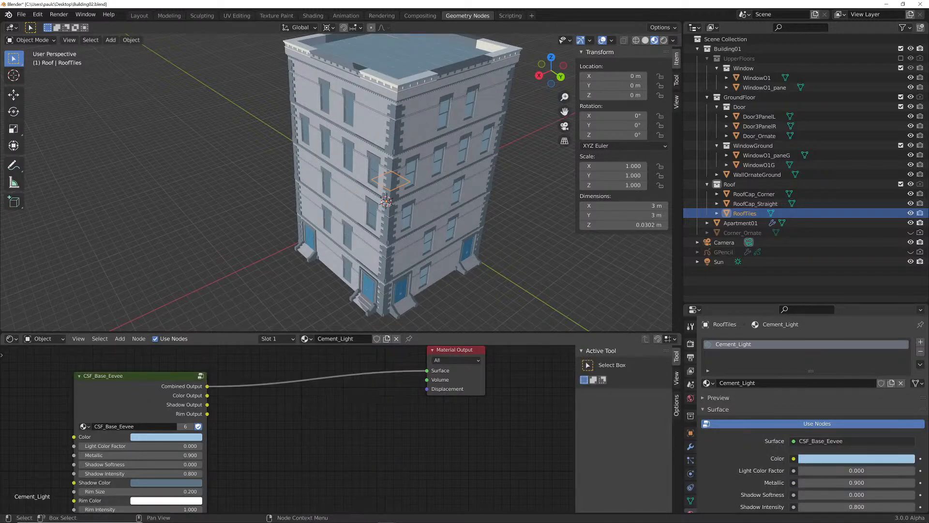
{"action": "scroll", "coordinate": [291, 426], "scroll_direction": "down", "scroll_amount": 3}
{"action": "middle_click_drag", "start_coordinate": [290, 436], "coordinate": [268, 475]}
{"action": "scroll", "coordinate": [287, 428], "scroll_direction": "down", "scroll_amount": 4}
{"action": "scroll", "coordinate": [287, 428], "scroll_direction": "up", "scroll_amount": 7}
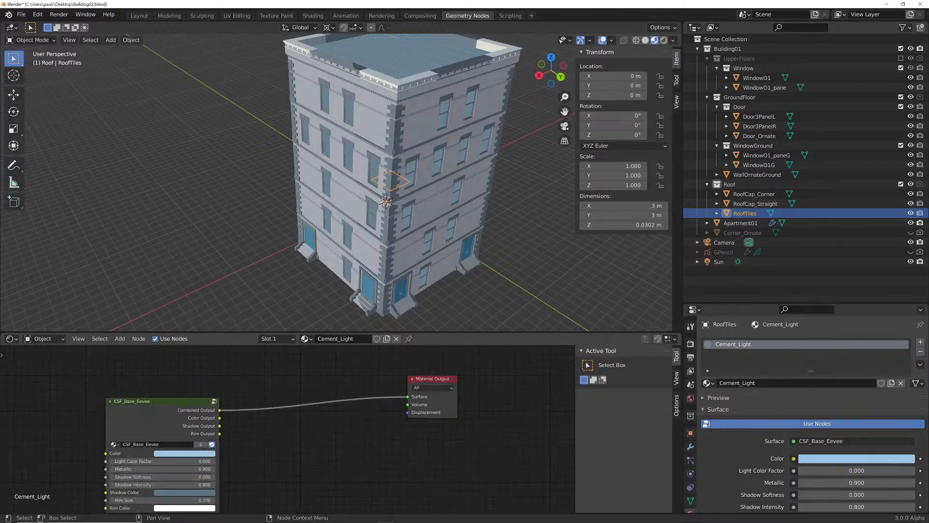
Reset the Cement_Light group's Metallic, Rim Size and Rim Intensity to 0
{"action": "key", "text": "BackSpace"}
{"action": "middle_click_drag", "start_coordinate": [159, 477], "coordinate": [234, 458]}
{"action": "key", "text": "BackSpace"}
{"action": "key", "text": "BackSpace"}
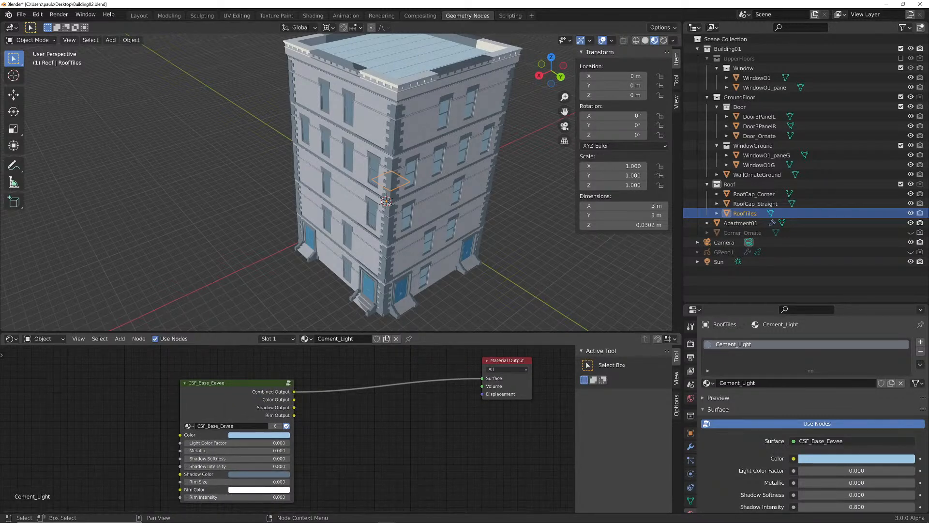
Set the Cement_Light group's Light Color Factor and Shadow Softness to 0.100 and reset its Shadow Color to black
{"action": "left_click", "coordinate": [288, 442]}
{"action": "key", "text": "ctrl+v"}
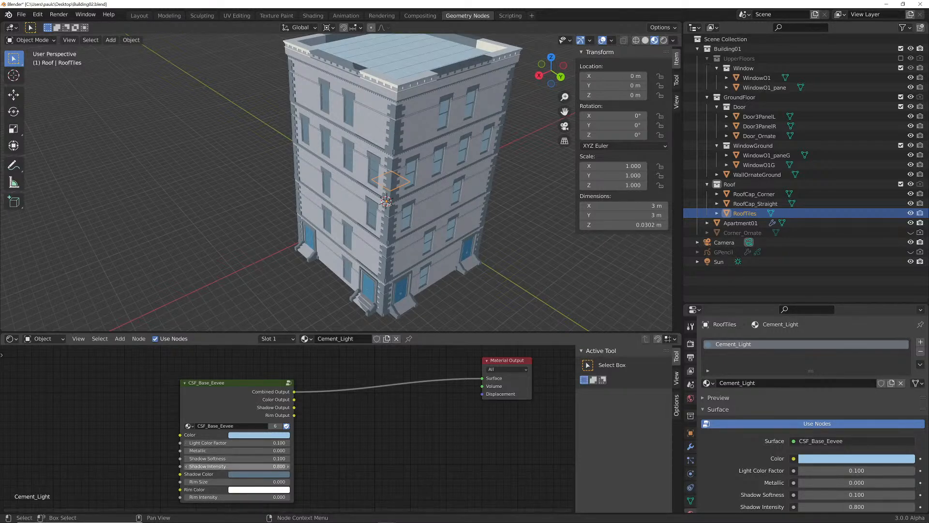
{"action": "left_click", "coordinate": [259, 435]}
{"action": "key", "text": "BackSpace"}
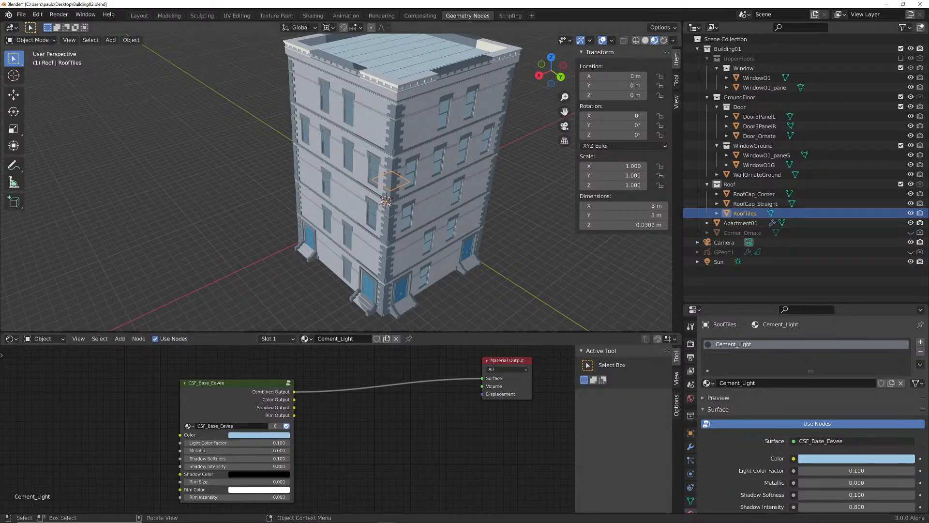
Replace the Black material in RoofCap_Corner's second slot with DarkGrey
{"action": "left_click", "coordinate": [360, 193]}
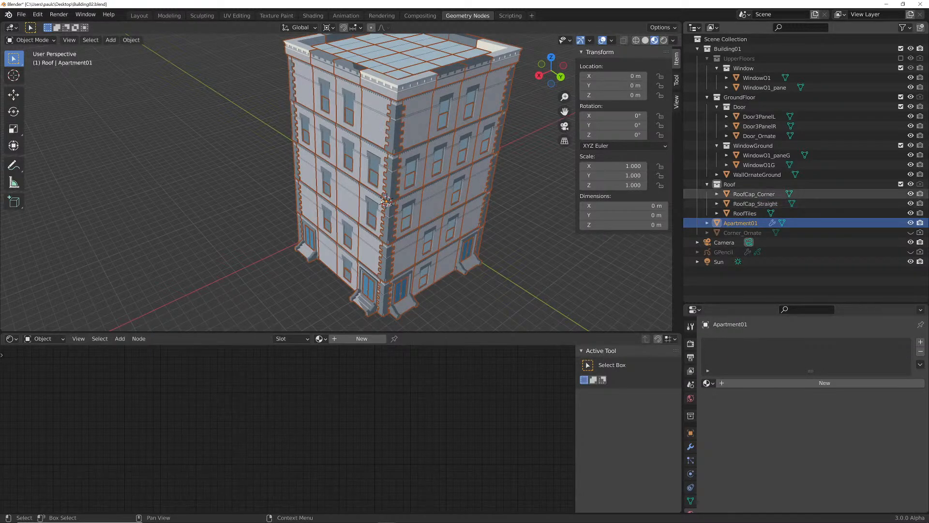
{"action": "left_click", "coordinate": [753, 193]}
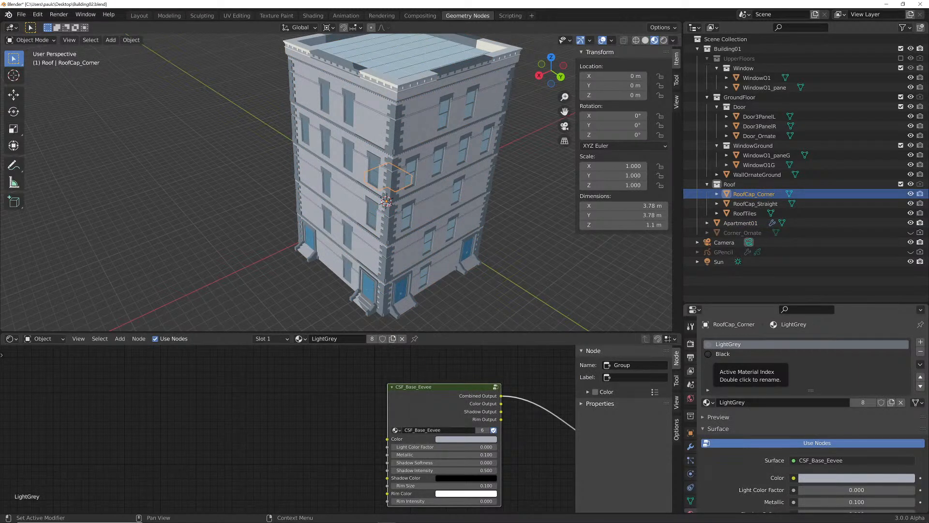
{"action": "left_click", "coordinate": [722, 354]}
{"action": "left_click", "coordinate": [708, 421]}
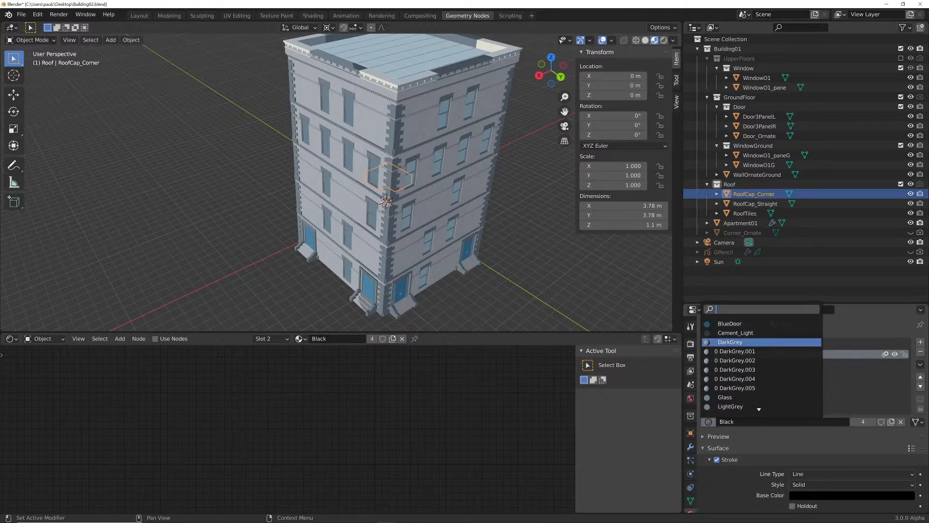
{"action": "left_click", "coordinate": [745, 342]}
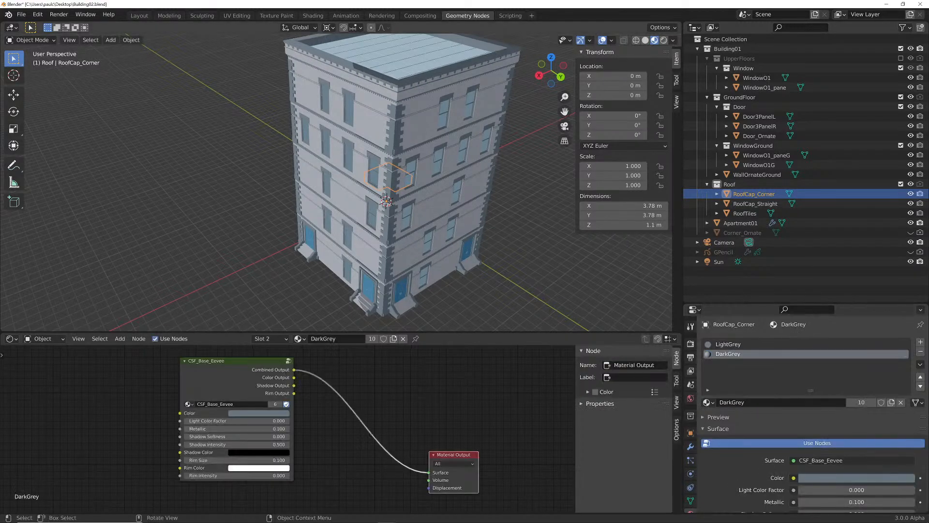
{"action": "middle_click_drag", "start_coordinate": [368, 194], "coordinate": [323, 168]}
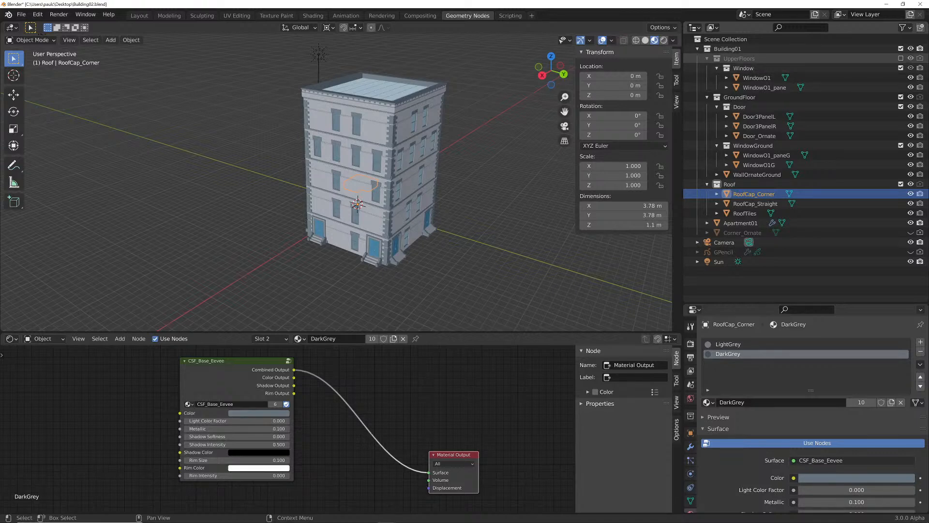
Exclude the UpperFloors, GroundFloor and Roof collections from the view layer, along with the Door and WindowGround child collections
{"action": "left_click", "coordinate": [901, 58]}
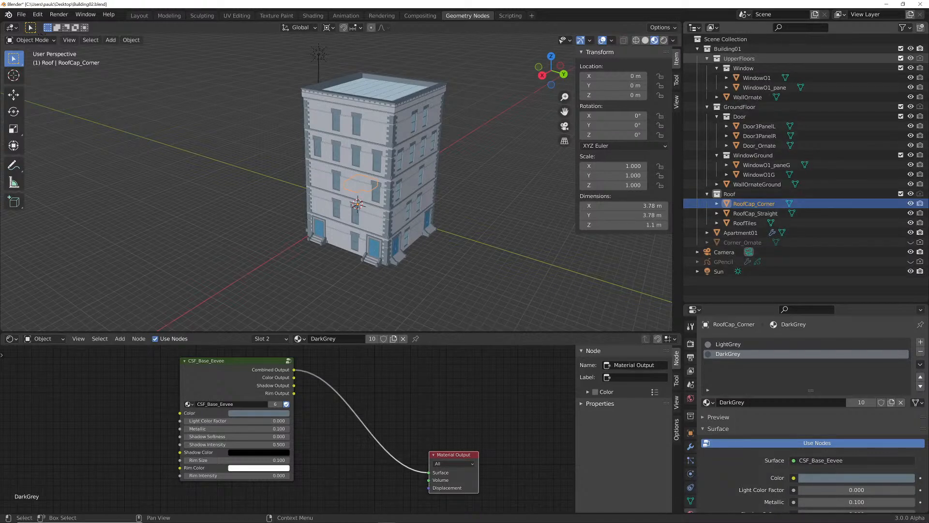
{"action": "left_click", "coordinate": [900, 59], "text": "shift"}
{"action": "left_click", "coordinate": [707, 59]}
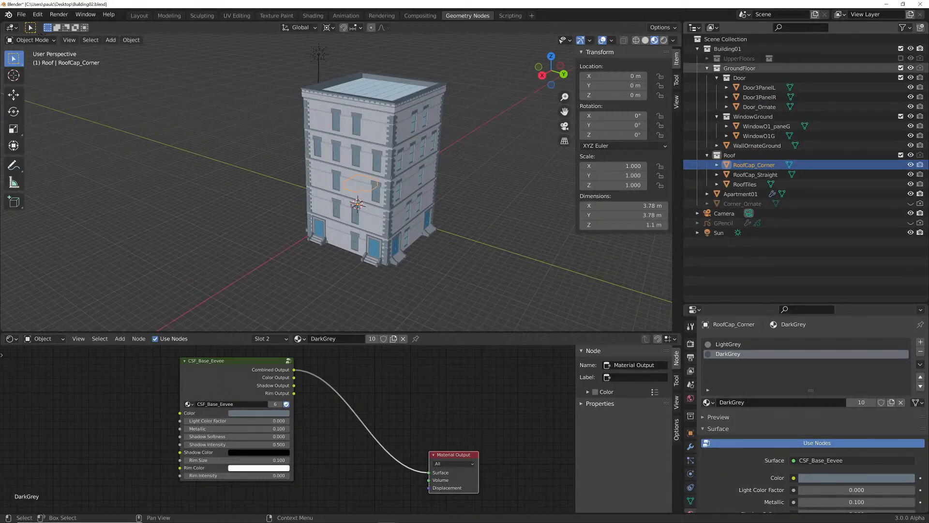
{"action": "left_click", "coordinate": [900, 77], "text": "shift"}
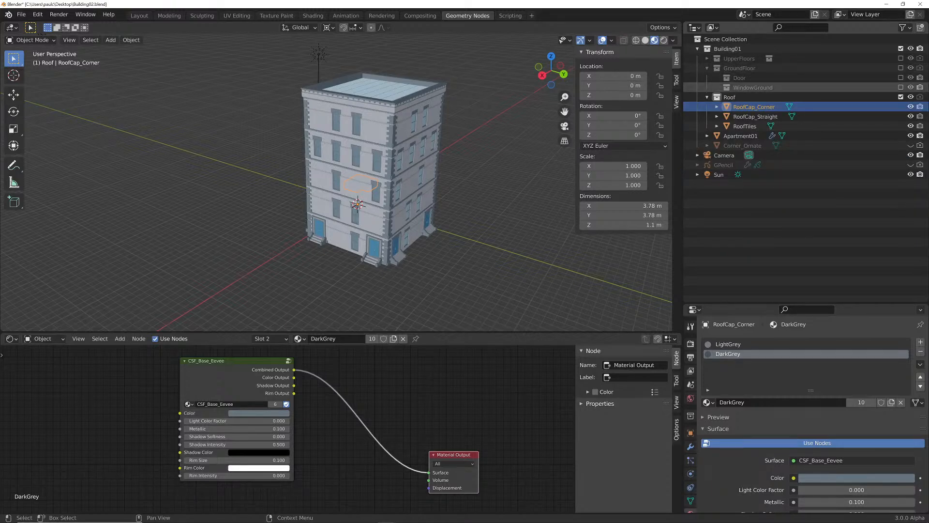
{"action": "left_click", "coordinate": [900, 97]}
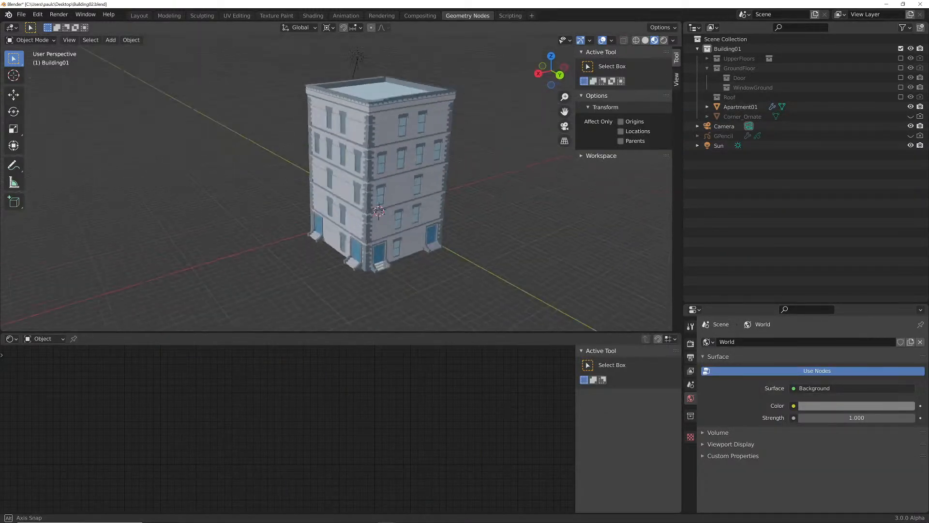
View the building through the camera in rendered shading with Scene World lighting enabled
{"action": "key", "text": "KP_0"}
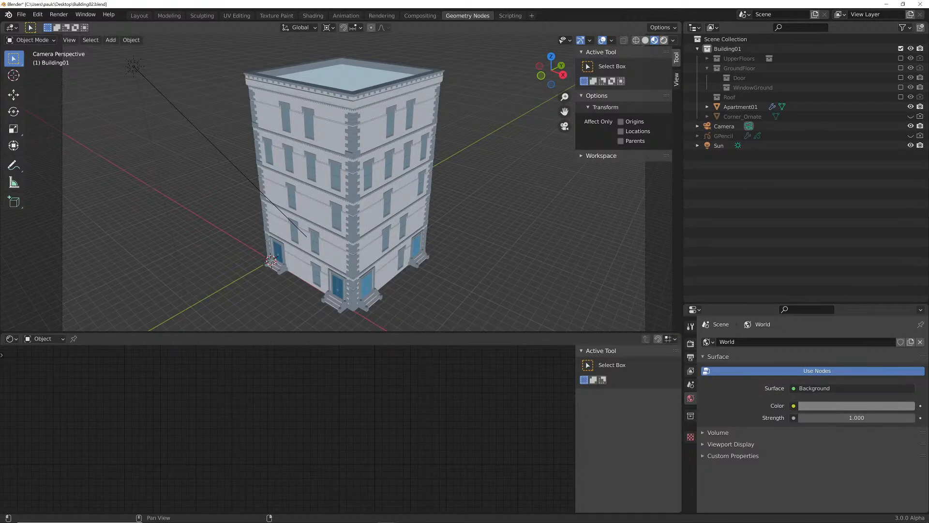
{"action": "left_click", "coordinate": [664, 40]}
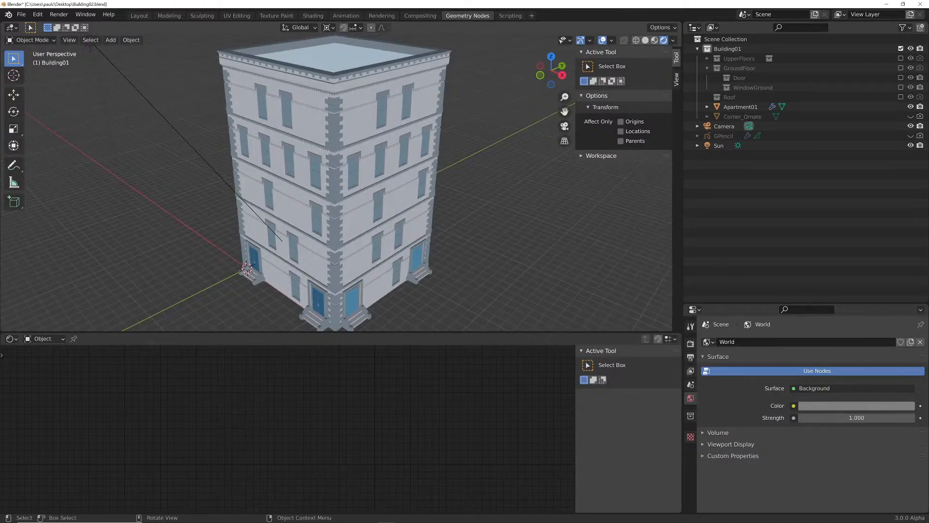
{"action": "scroll", "coordinate": [395, 110], "scroll_direction": "down", "scroll_amount": 2}
{"action": "middle_click_drag", "start_coordinate": [396, 110], "coordinate": [365, 115], "text": "shift"}
{"action": "scroll", "coordinate": [365, 115], "scroll_direction": "up", "scroll_amount": 1}
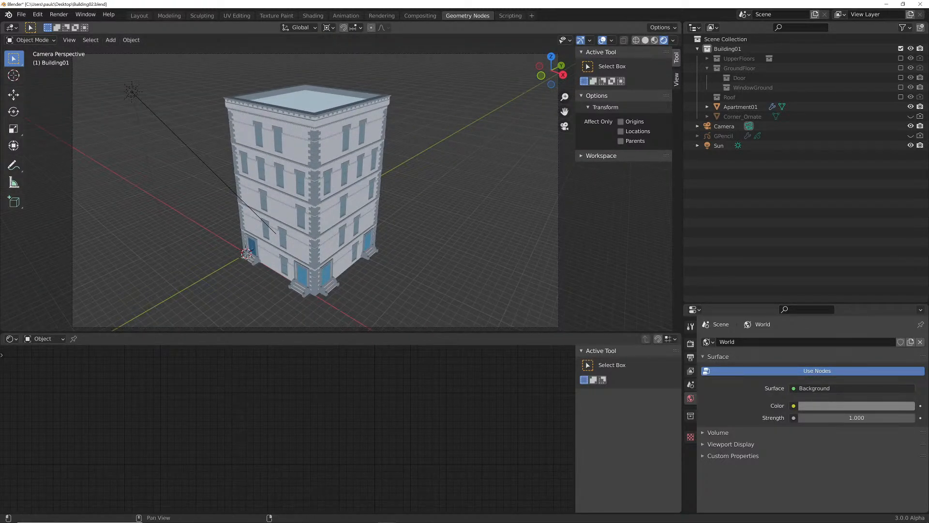
{"action": "left_click", "coordinate": [673, 40]}
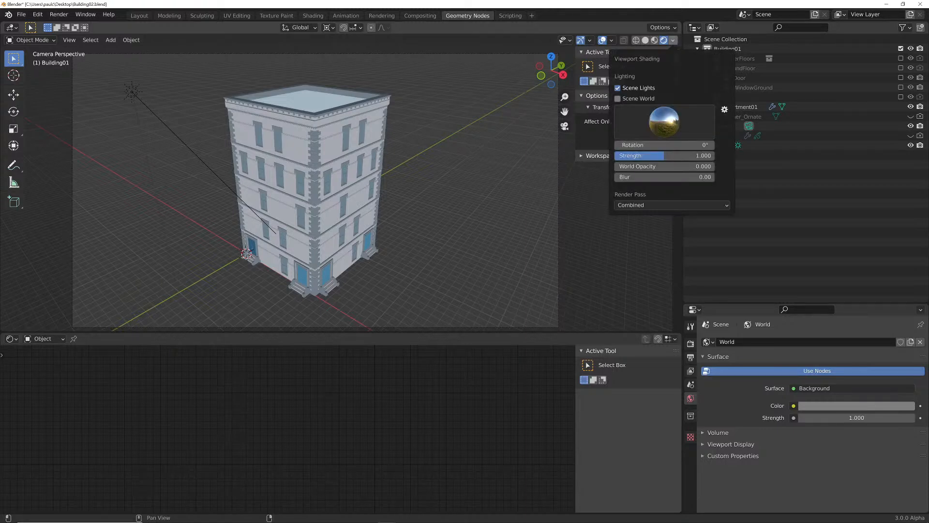
{"action": "left_click", "coordinate": [618, 98]}
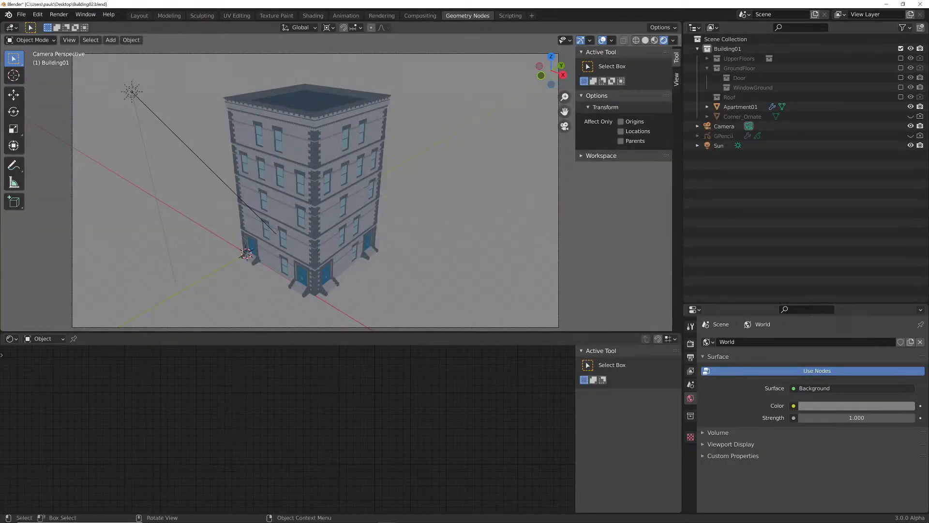
Set the Sun light's strength to 20 and change its color to a warm orange
{"action": "left_click", "coordinate": [131, 91]}
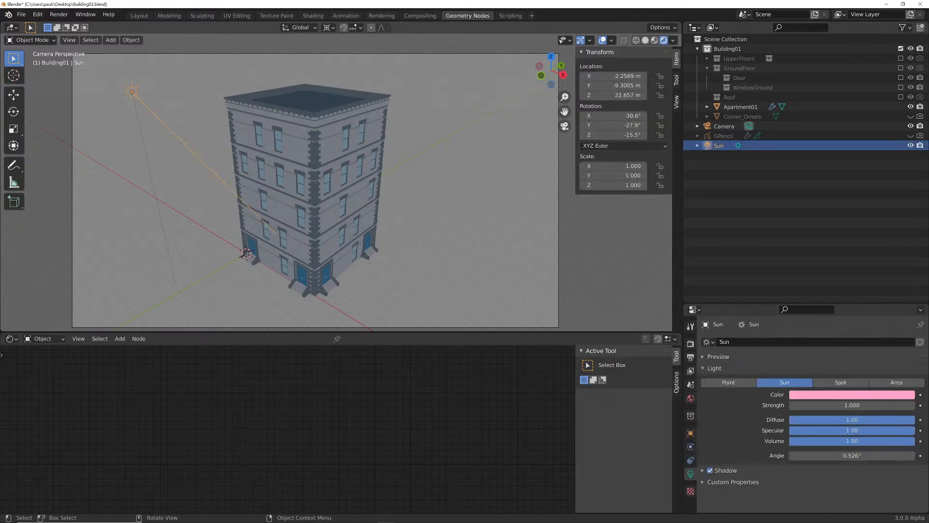
{"action": "left_click", "coordinate": [822, 405]}
{"action": "type", "text": "10"}
{"action": "key", "text": "Return"}
{"action": "left_click", "coordinate": [822, 405]}
{"action": "type", "text": "20"}
{"action": "key", "text": "Return"}
{"action": "left_click", "coordinate": [864, 394]}
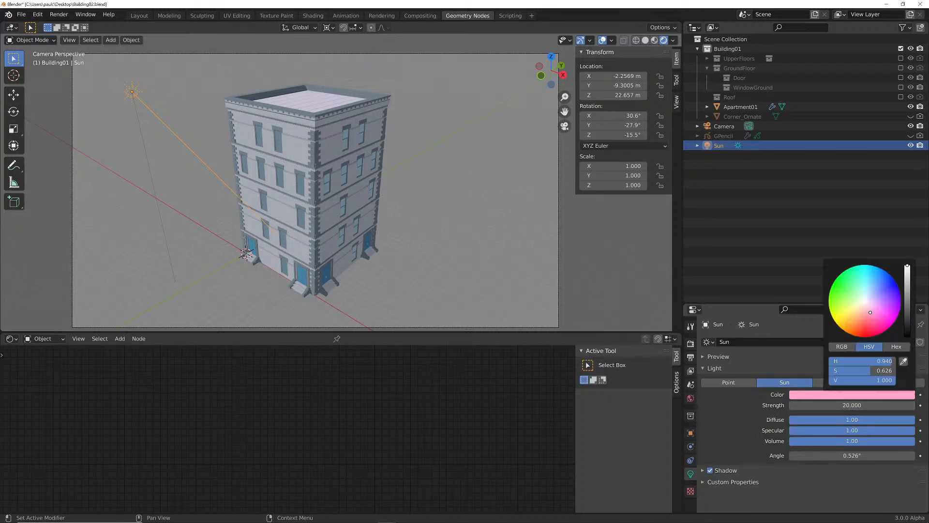
{"action": "mouse_move", "coordinate": [870, 312]}
{"action": "left_mouse_down"}
{"action": "mouse_move", "coordinate": [840, 315]}
{"action": "mouse_move", "coordinate": [851, 321]}
{"action": "left_mouse_up"}
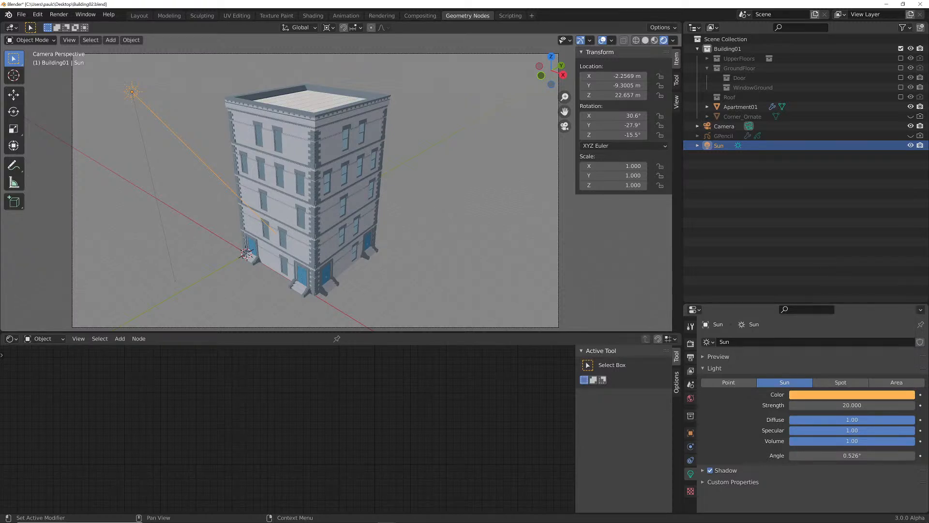
Enable Contact Shadows for the Sun light and unhide the GPencil line art object in the viewport
{"action": "left_click", "coordinate": [726, 471]}
{"action": "scroll", "coordinate": [725, 471], "scroll_direction": "down", "scroll_amount": 3}
{"action": "left_click", "coordinate": [717, 457]}
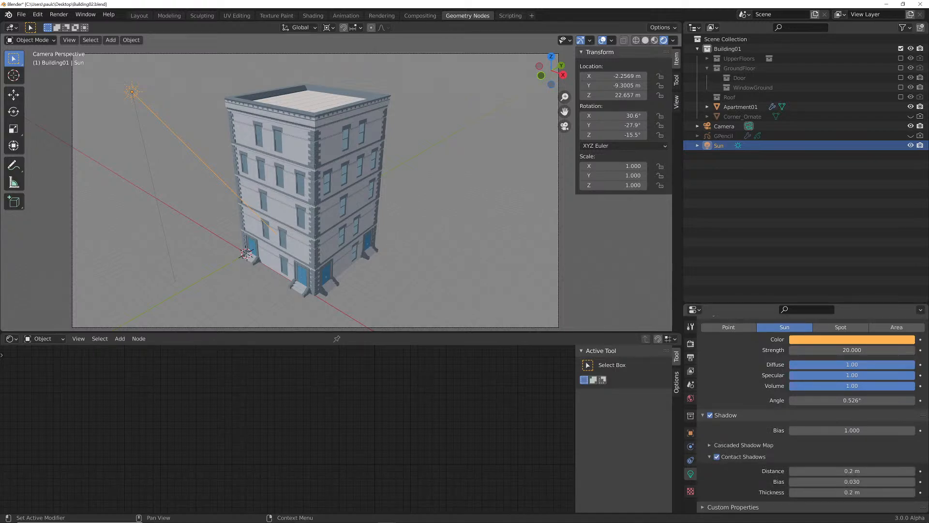
{"action": "scroll", "coordinate": [813, 412], "scroll_direction": "up", "scroll_amount": 2}
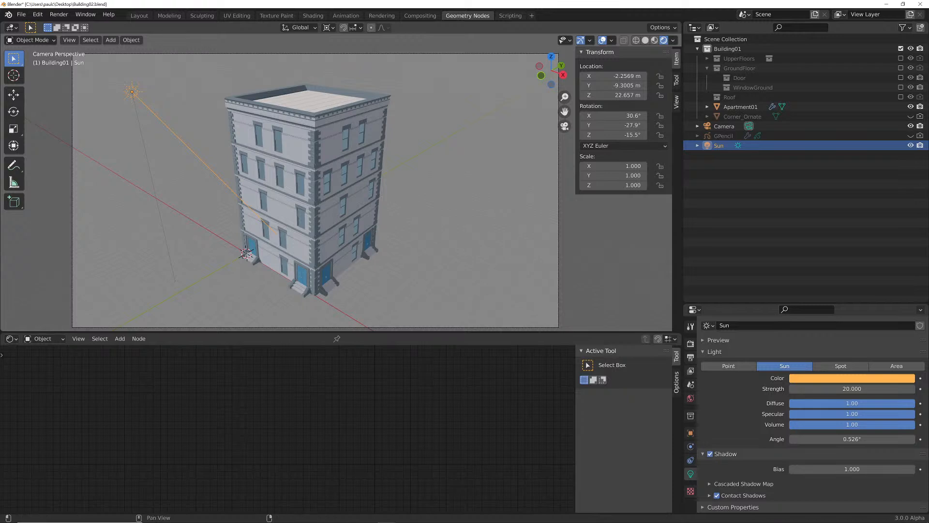
{"action": "left_click", "coordinate": [910, 136]}
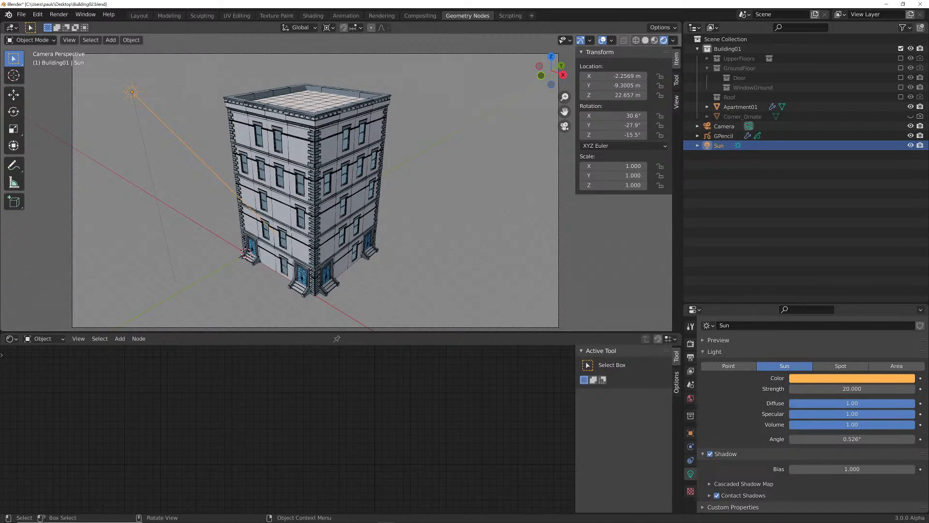
Switch the node editor to the Compositor, enable Use Nodes, and move the Composite node farther from Render Layers
{"action": "left_click", "coordinate": [11, 338]}
{"action": "left_click", "coordinate": [34, 397]}
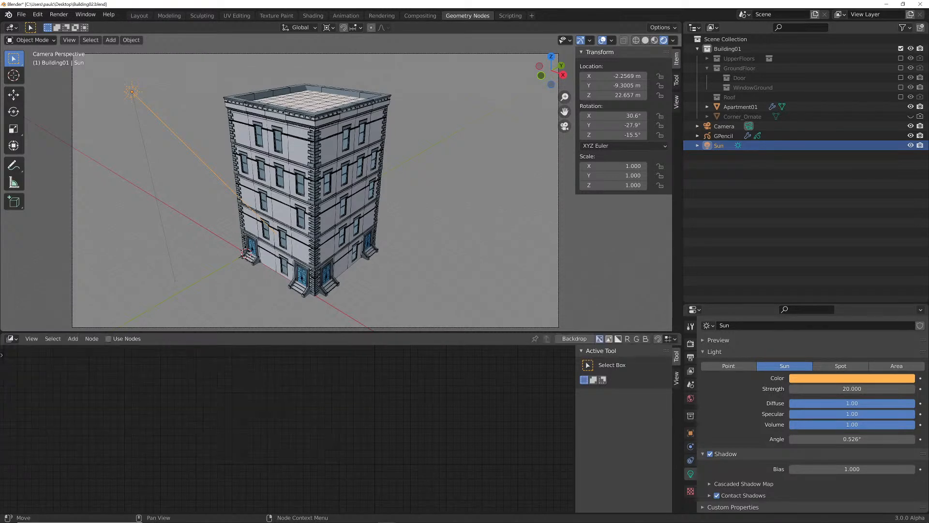
{"action": "left_click", "coordinate": [108, 338]}
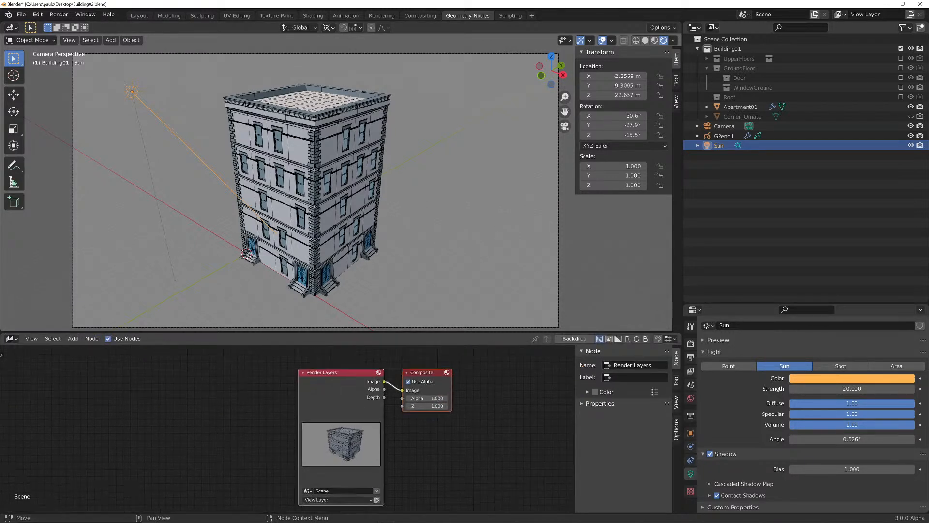
{"action": "left_click", "coordinate": [368, 361]}
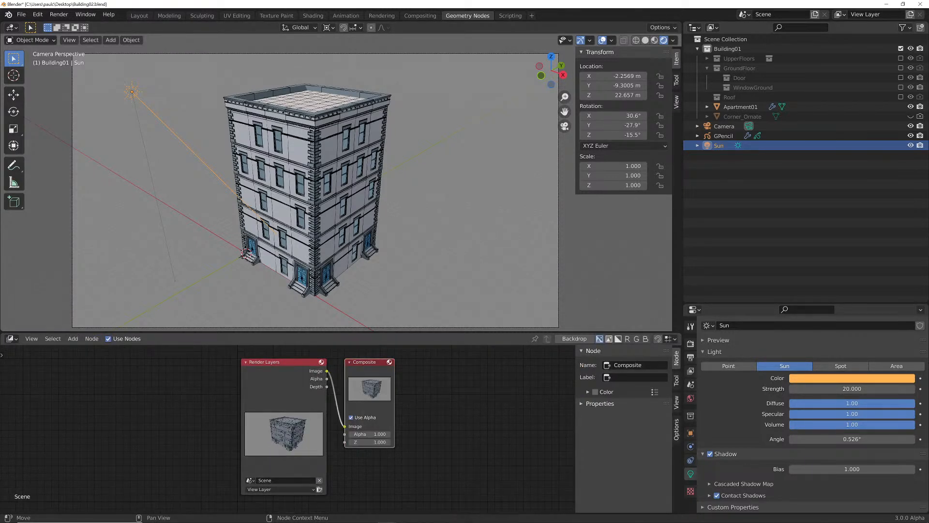
{"action": "left_click_drag", "start_coordinate": [368, 362], "coordinate": [433, 371]}
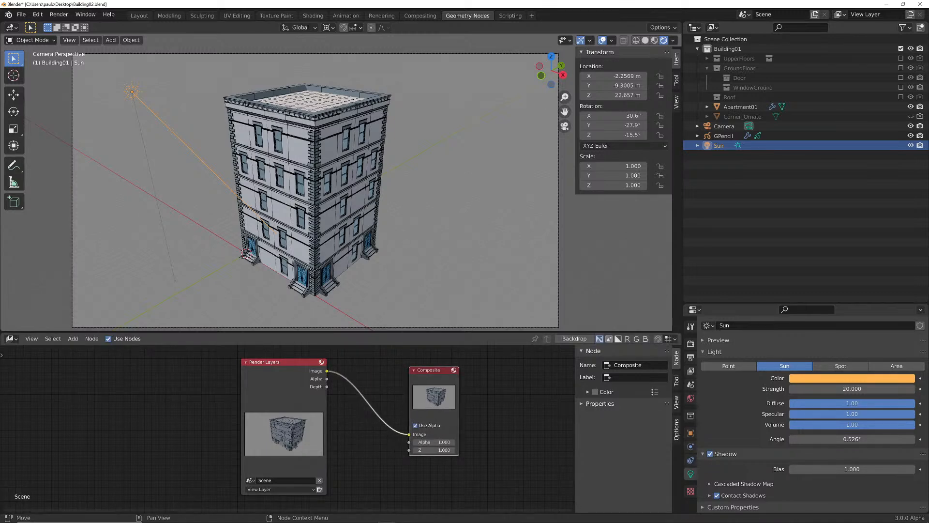
Render the camera view, examine the building's outlines and shading up close, and close the render window
{"action": "key", "text": "F12"}
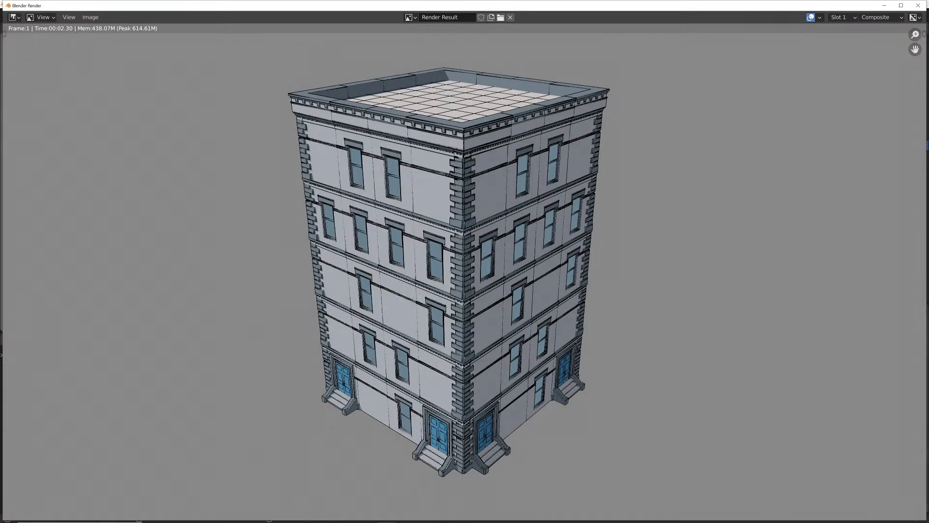
{"action": "scroll", "coordinate": [464, 264], "scroll_direction": "up", "scroll_amount": 1}
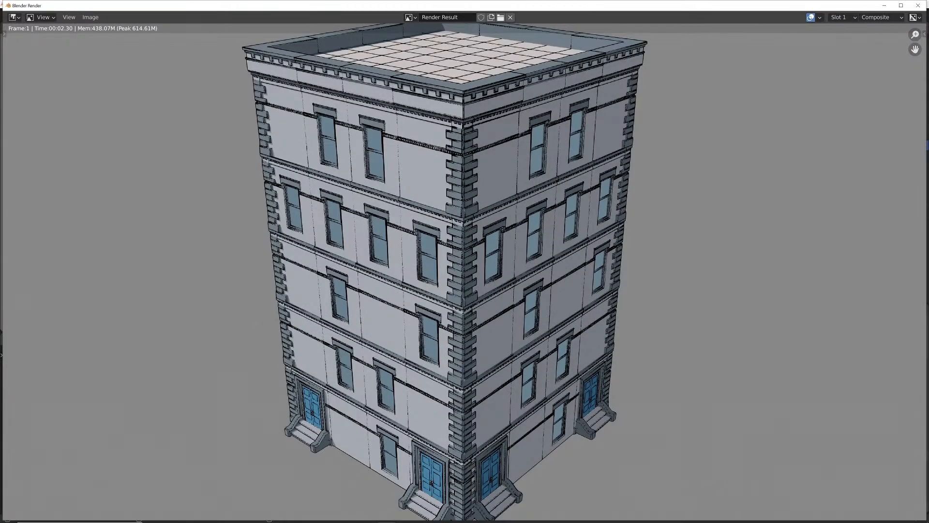
{"action": "scroll", "coordinate": [464, 263], "scroll_direction": "down", "scroll_amount": 1}
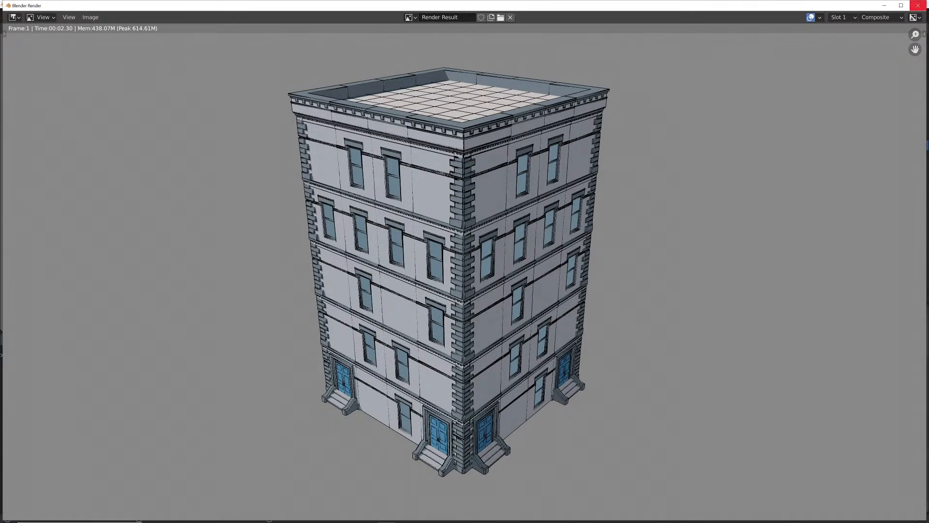
{"action": "left_click", "coordinate": [918, 5]}
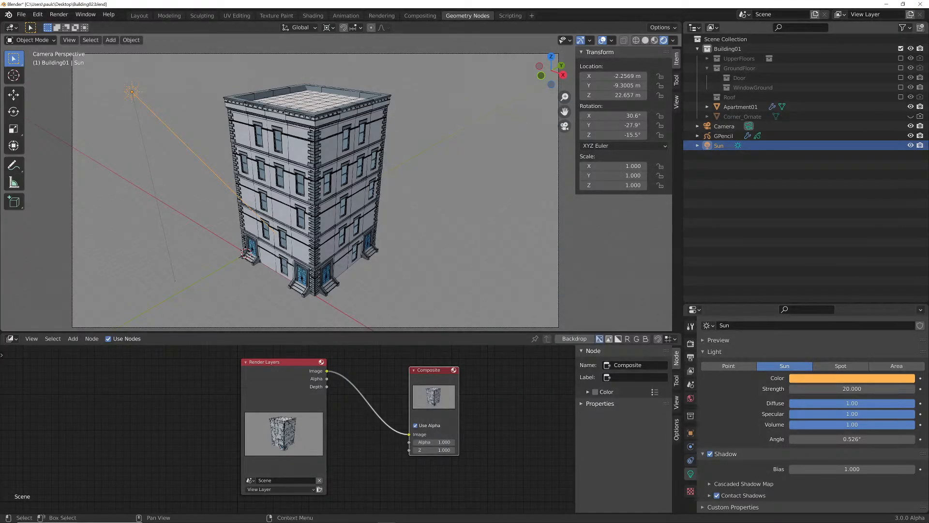
Enlarge the properties area and hide the GPencil line art object in the viewport
{"action": "left_click", "coordinate": [707, 135]}
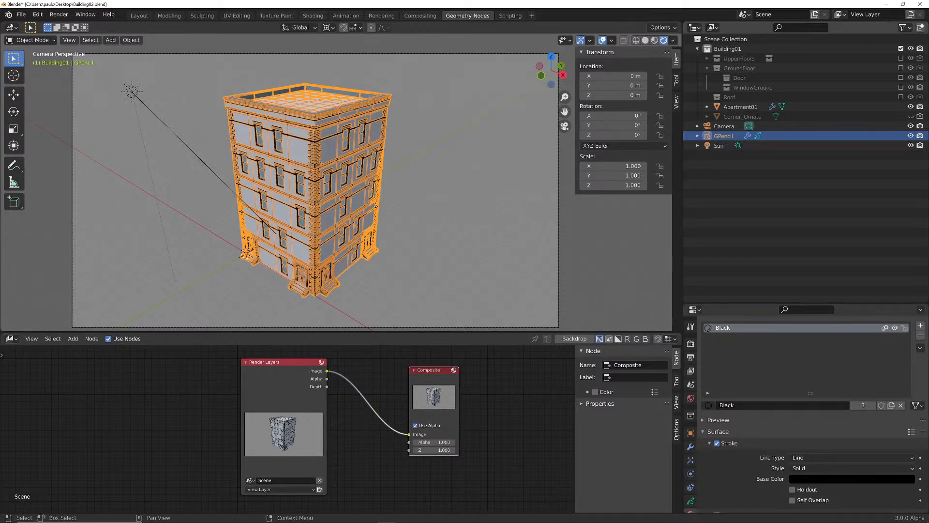
{"action": "left_click_drag", "start_coordinate": [803, 304], "coordinate": [803, 225]}
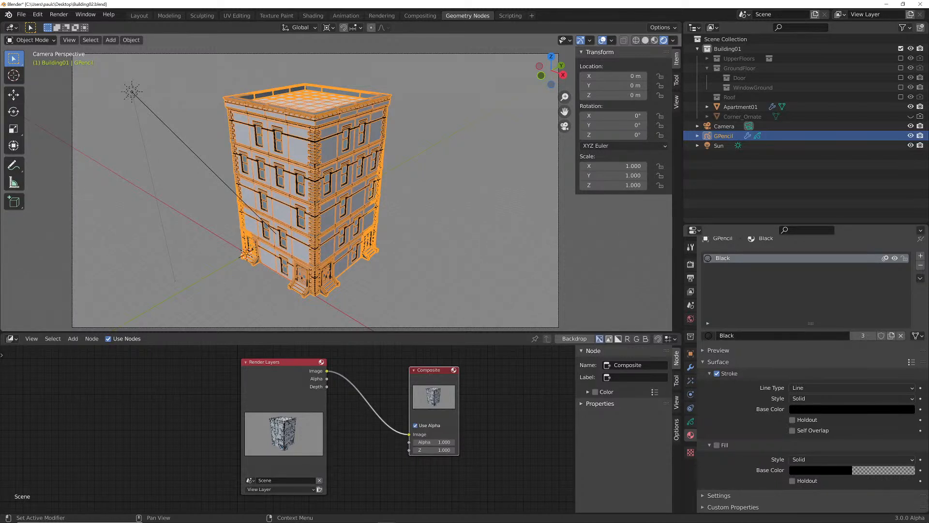
{"action": "mouse_move", "coordinate": [405, 522]}
{"action": "key", "text": "h"}
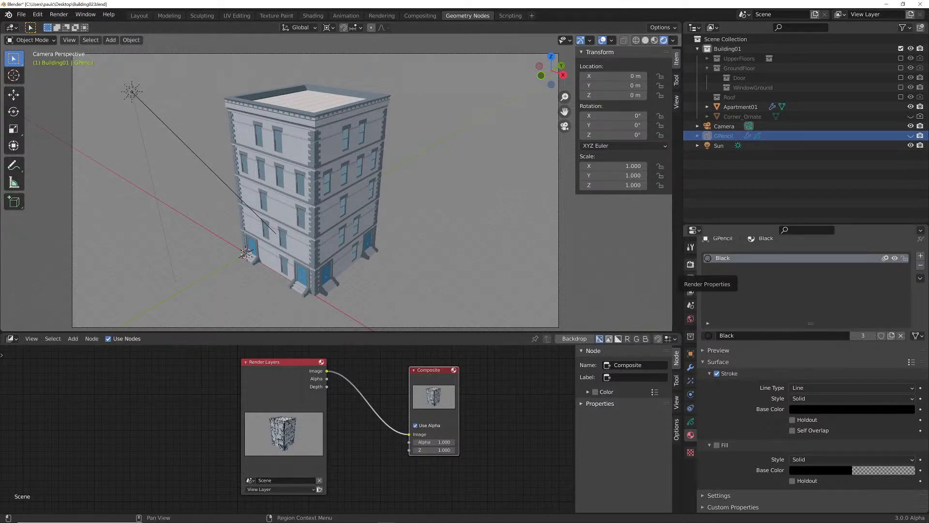
Enable Freestyle line rendering in the Eevee render settings
{"action": "left_click", "coordinate": [691, 265]}
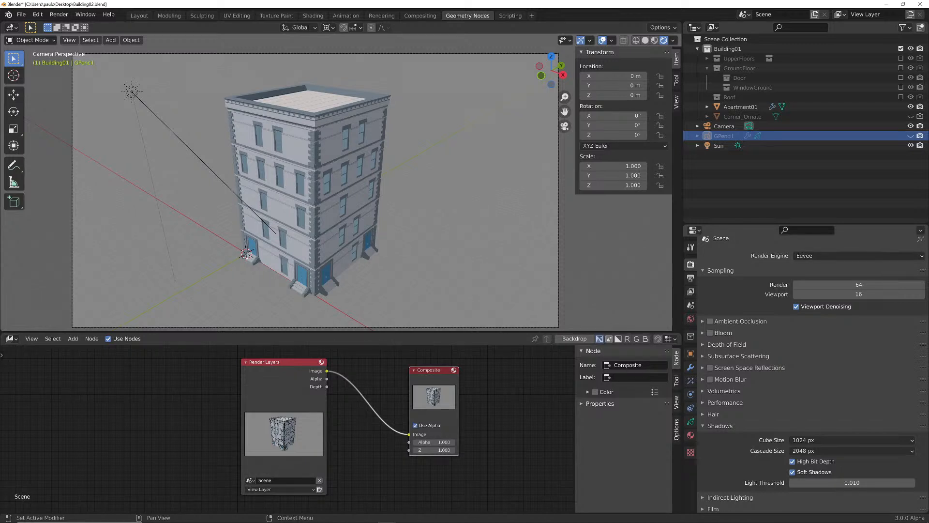
{"action": "left_click", "coordinate": [721, 425]}
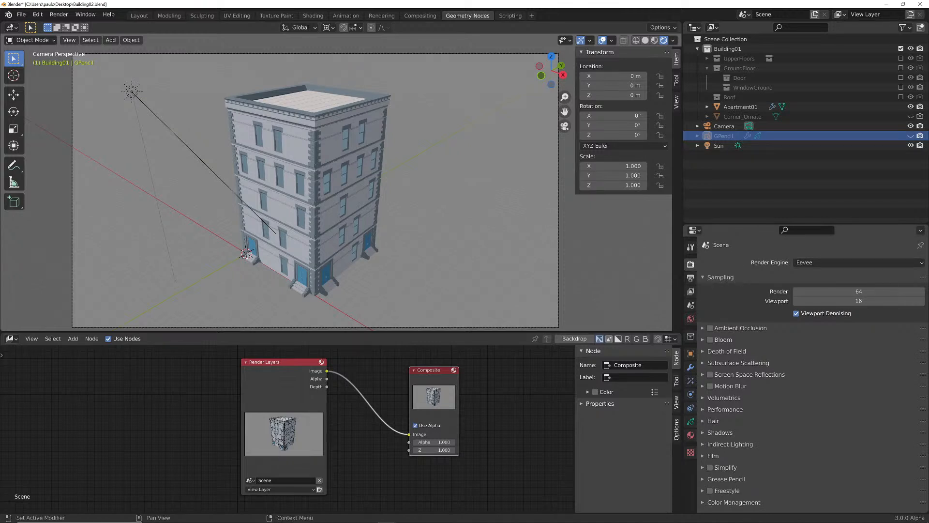
{"action": "left_click", "coordinate": [710, 490]}
Set the output resolution percentage to 100%
{"action": "left_click", "coordinate": [691, 277]}
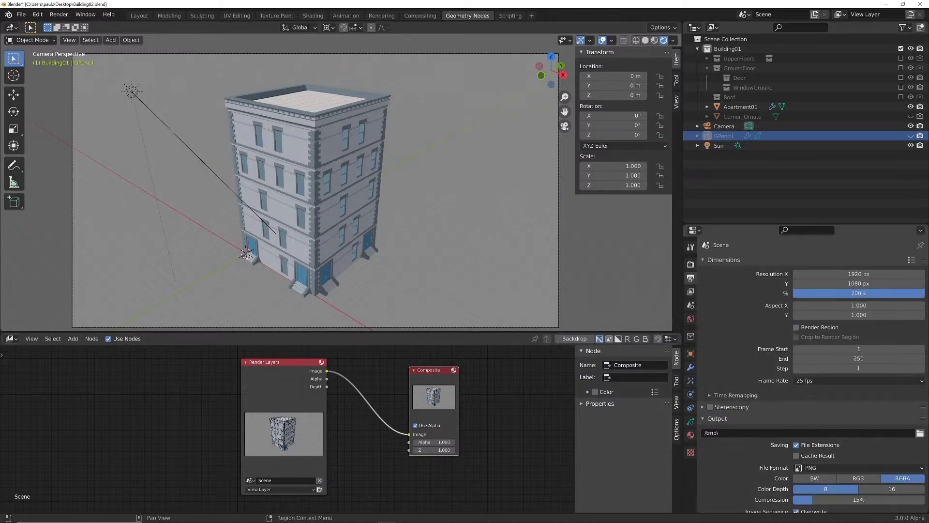
{"action": "left_click", "coordinate": [859, 293]}
{"action": "type", "text": "100"}
{"action": "key", "text": "Return"}
Enable Culling and As Render Pass in the view layer's Freestyle settings
{"action": "left_click", "coordinate": [691, 291]}
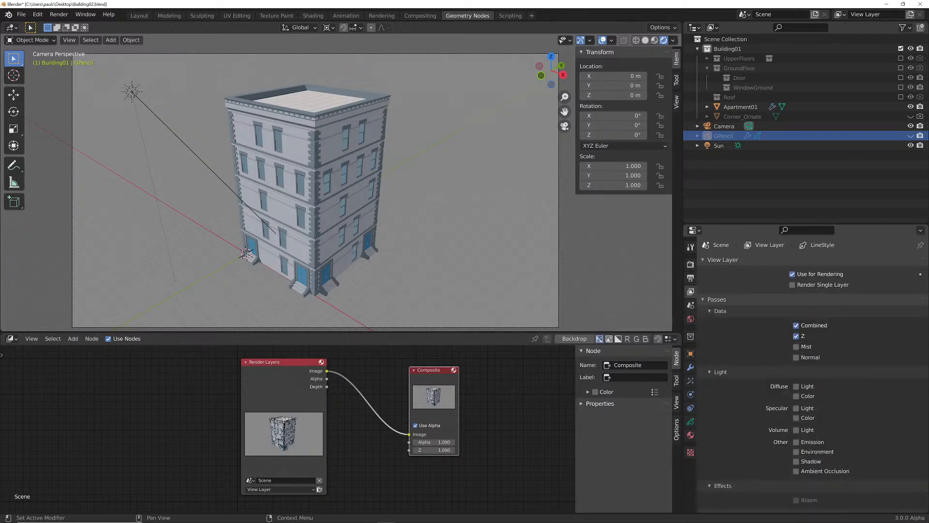
{"action": "left_click", "coordinate": [716, 299]}
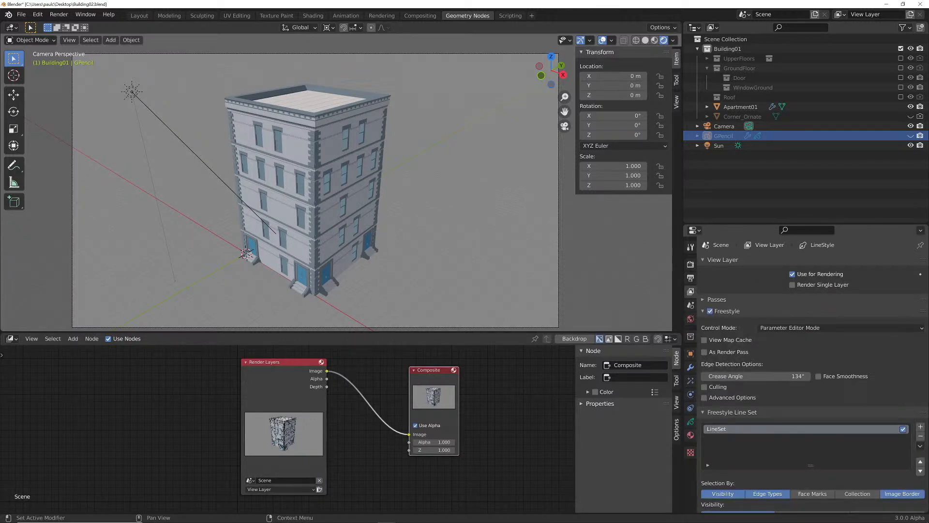
{"action": "scroll", "coordinate": [812, 372], "scroll_direction": "down", "scroll_amount": 5}
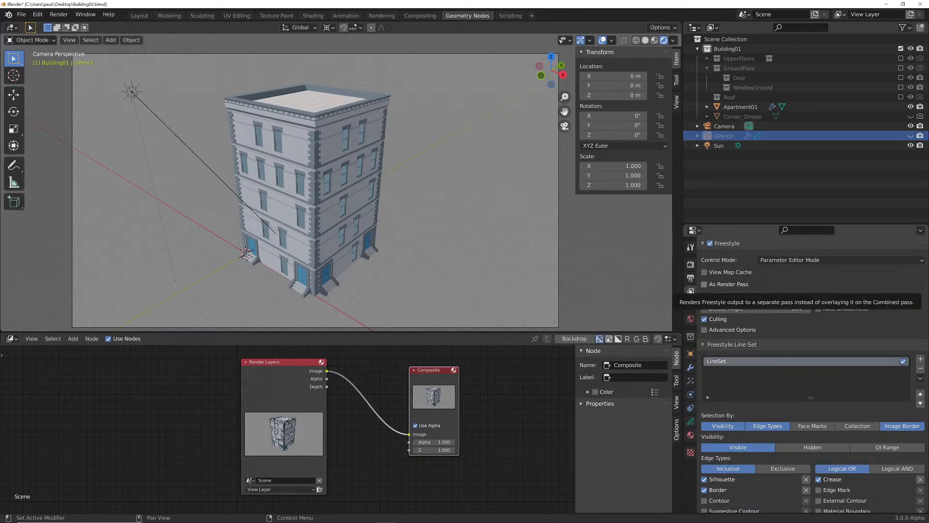
{"action": "left_click", "coordinate": [704, 284]}
Spread the Render Layers and Composite nodes apart in a taller compositor area and collapse the Freestyle settings
{"action": "left_click_drag", "start_coordinate": [285, 379], "coordinate": [238, 376]}
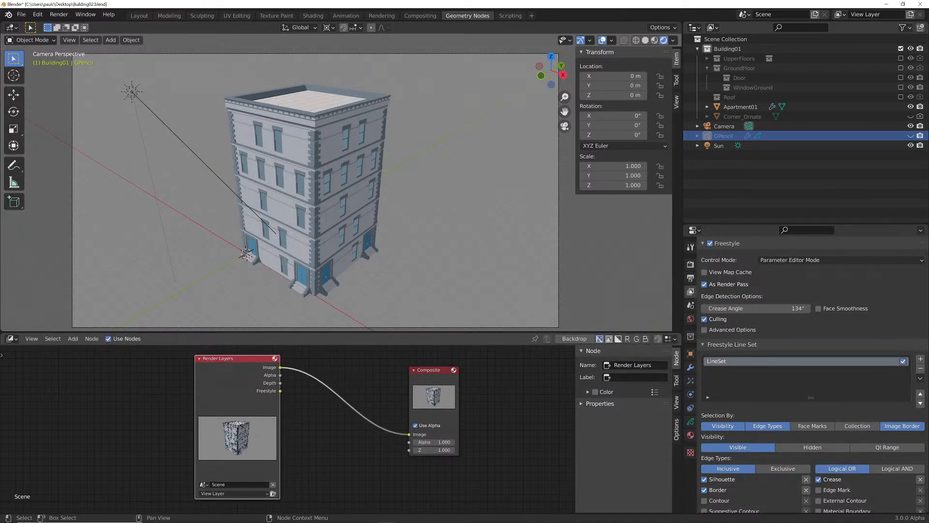
{"action": "left_click_drag", "start_coordinate": [238, 333], "coordinate": [238, 304]}
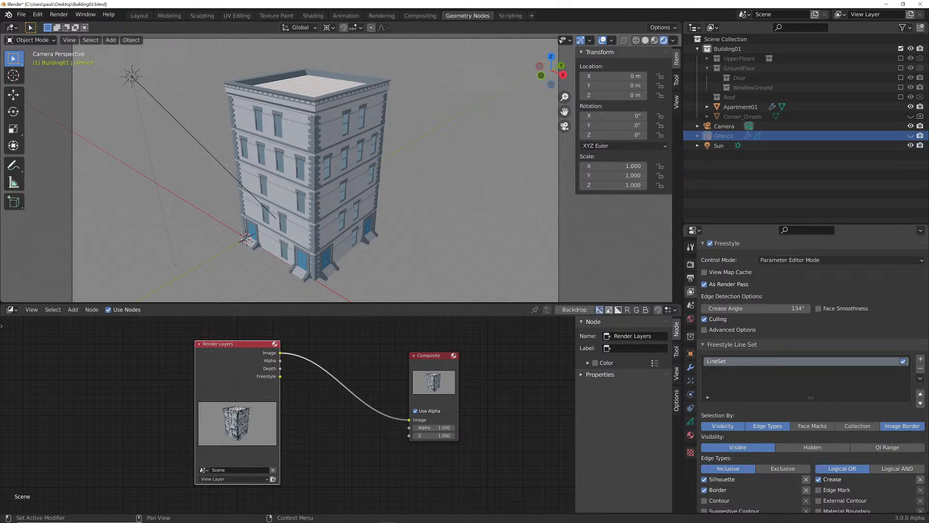
{"action": "left_click", "coordinate": [703, 243]}
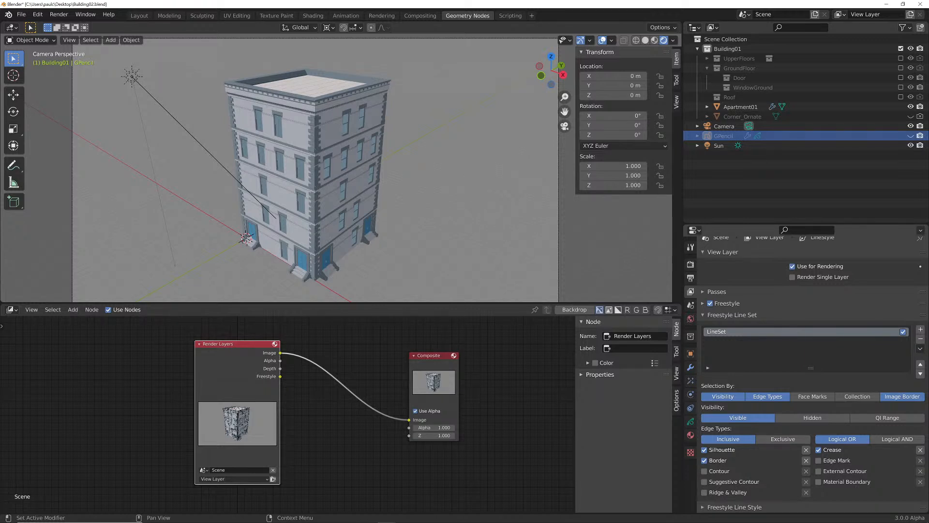
Add an Along Stroke thickness modifier to the Freestyle line style
{"action": "left_click", "coordinate": [732, 315]}
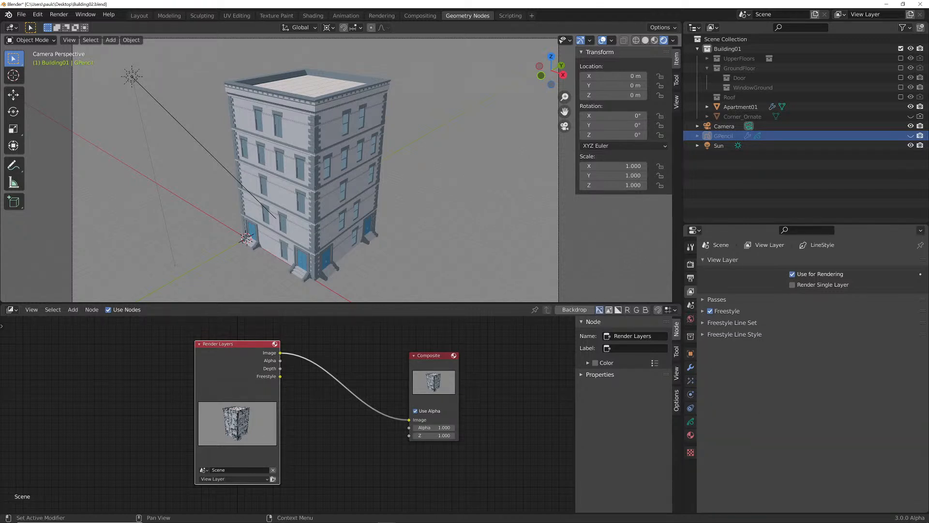
{"action": "left_click", "coordinate": [732, 322]}
{"action": "left_click", "coordinate": [732, 323]}
{"action": "left_click", "coordinate": [734, 335]}
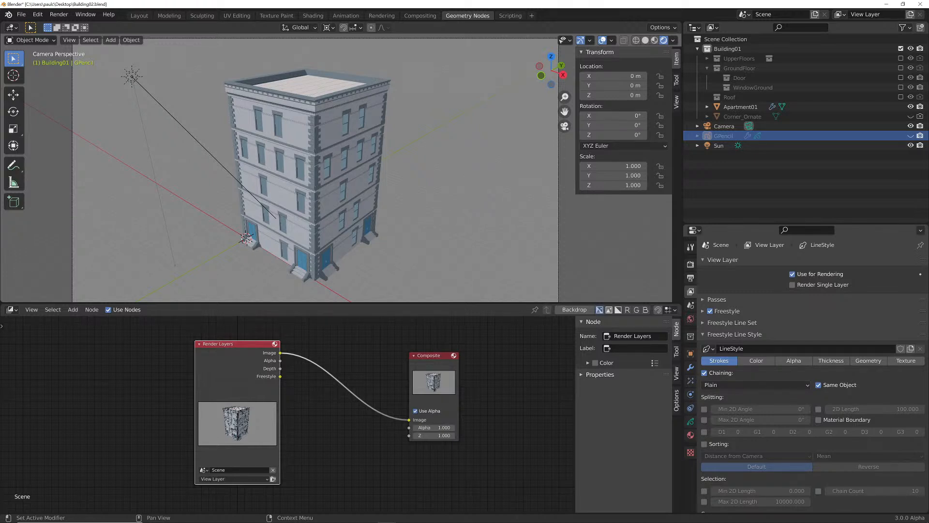
{"action": "left_click", "coordinate": [830, 361]}
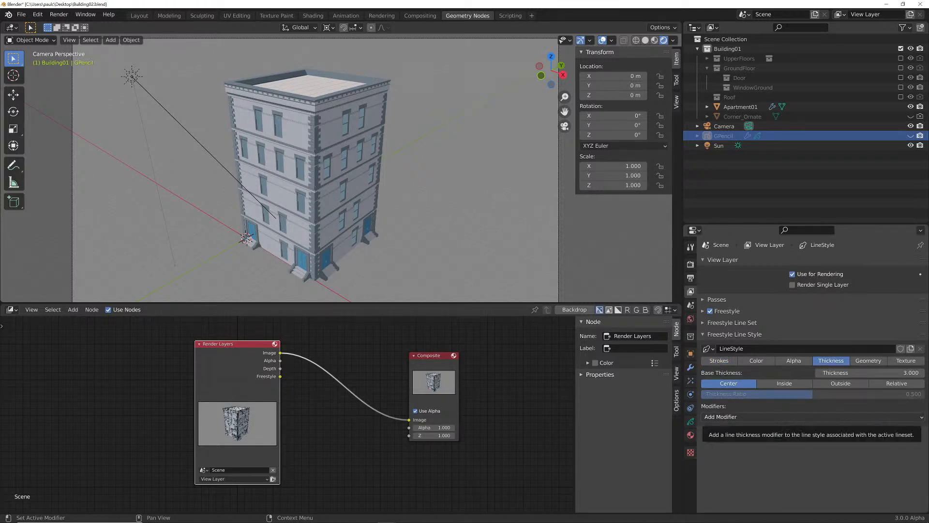
{"action": "left_click", "coordinate": [774, 417]}
{"action": "left_click", "coordinate": [731, 428]}
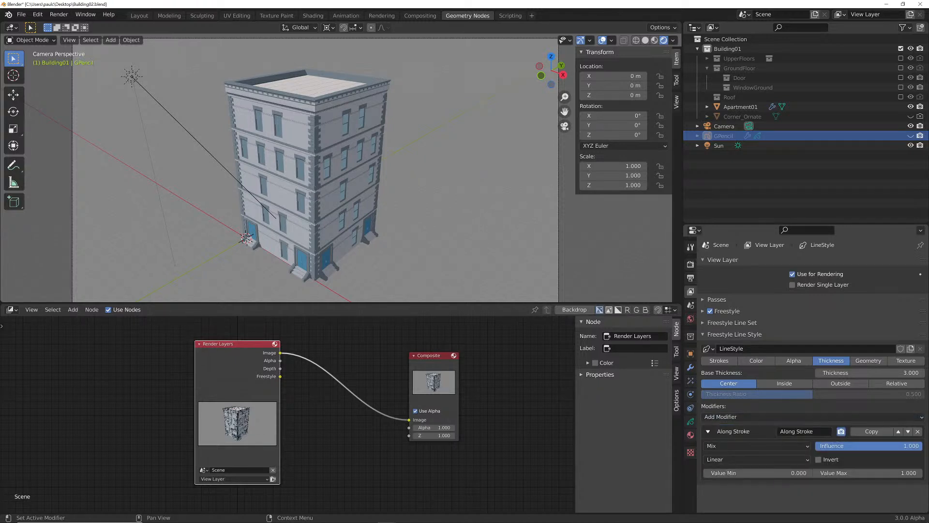
Enlarge the properties area and set the Along Stroke modifier to Multiply blending with Curve mapping
{"action": "left_click_drag", "start_coordinate": [804, 224], "coordinate": [803, 158]}
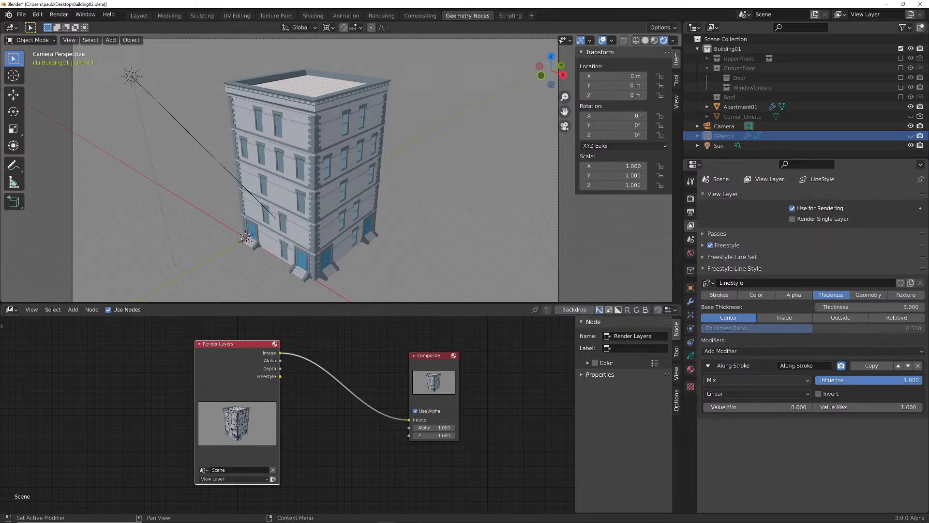
{"action": "left_click", "coordinate": [756, 380]}
{"action": "left_click", "coordinate": [736, 424]}
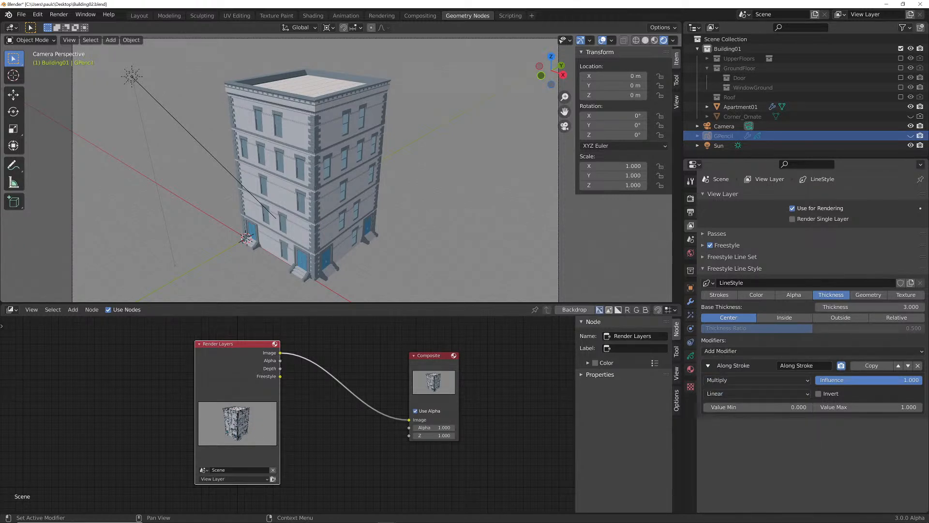
{"action": "left_click", "coordinate": [757, 393]}
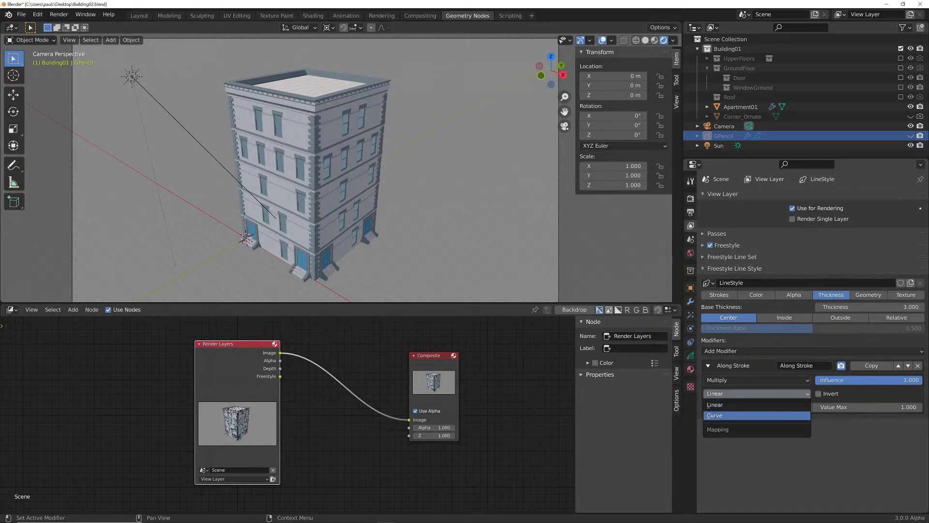
{"action": "left_click", "coordinate": [715, 416]}
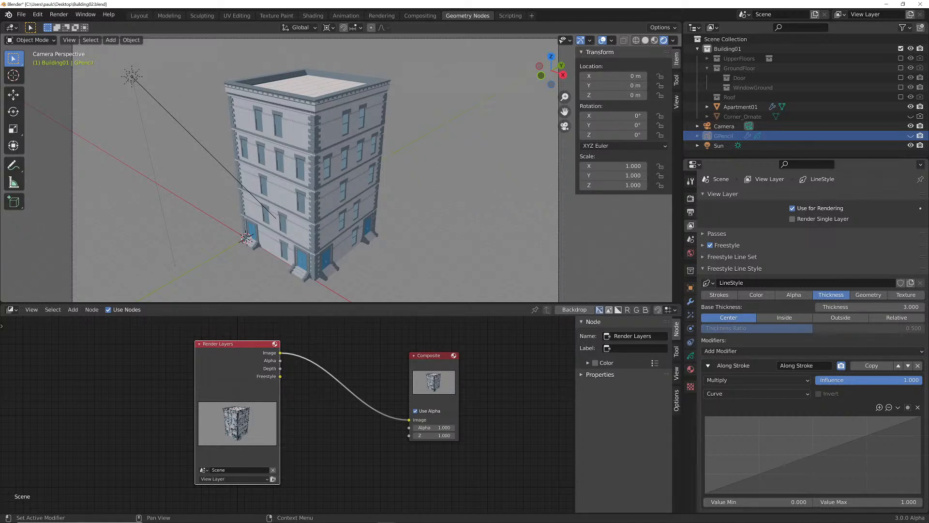
Shape the Along Stroke curve into an arch, with a midpoint at about X 0.5, Y 1.0 and the end point lowered to about Y 0
{"action": "left_click_drag", "start_coordinate": [813, 455], "coordinate": [813, 416]}
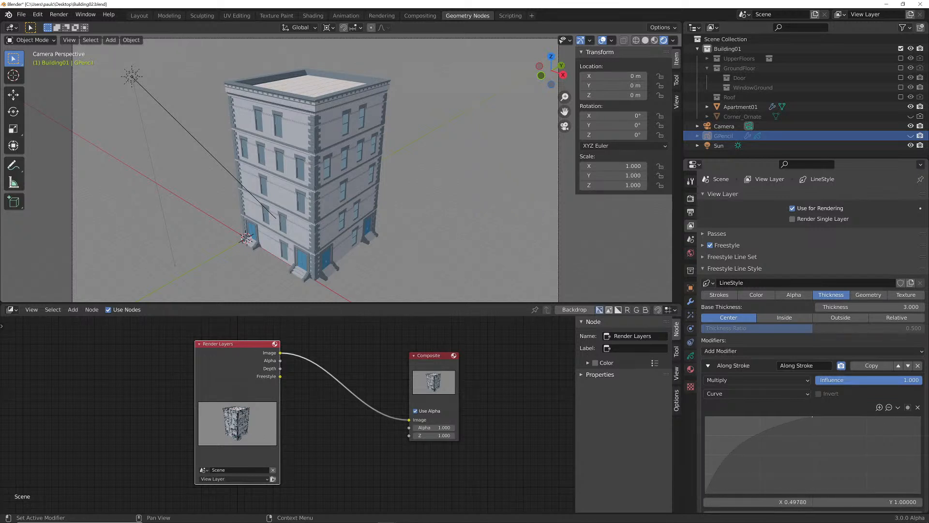
{"action": "left_click_drag", "start_coordinate": [920, 416], "coordinate": [920, 492]}
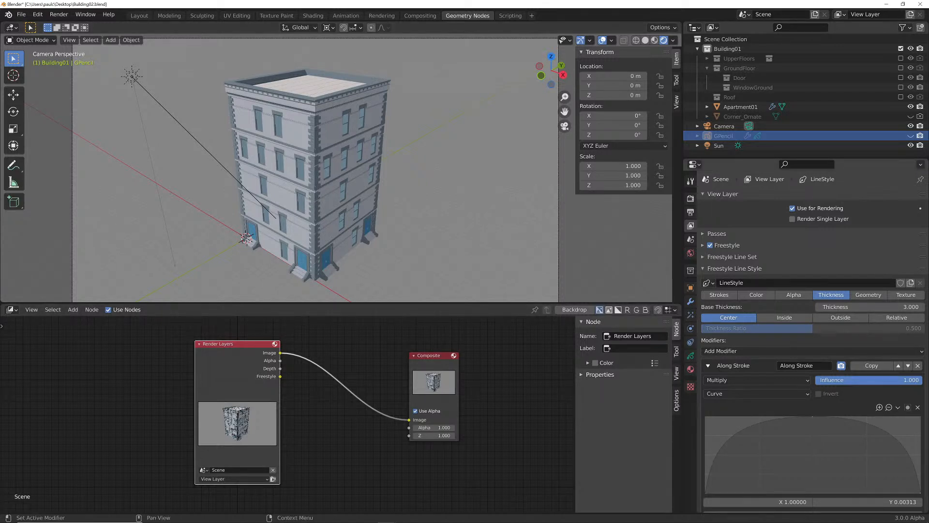
{"action": "scroll", "coordinate": [813, 339], "scroll_direction": "down", "scroll_amount": 1}
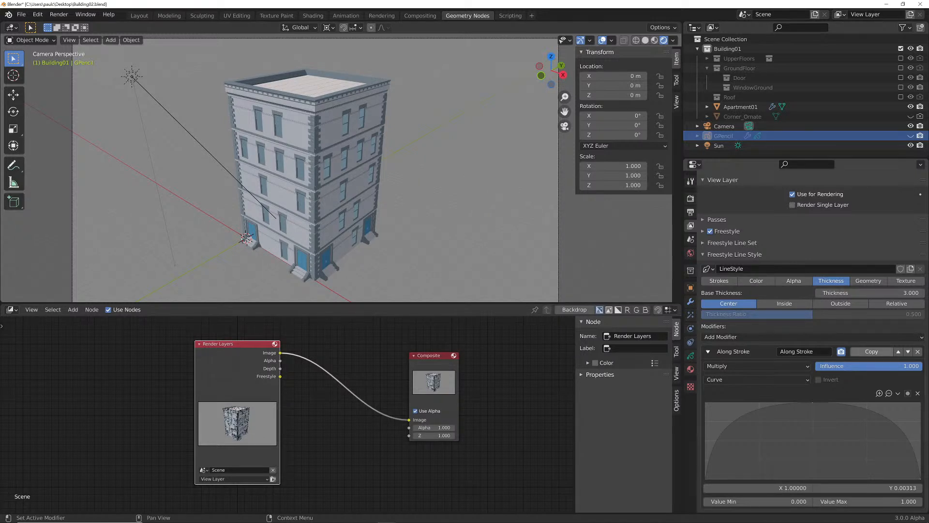
Render the scene to check the line thickness along the strokes, and close the render window
{"action": "key", "text": "F12"}
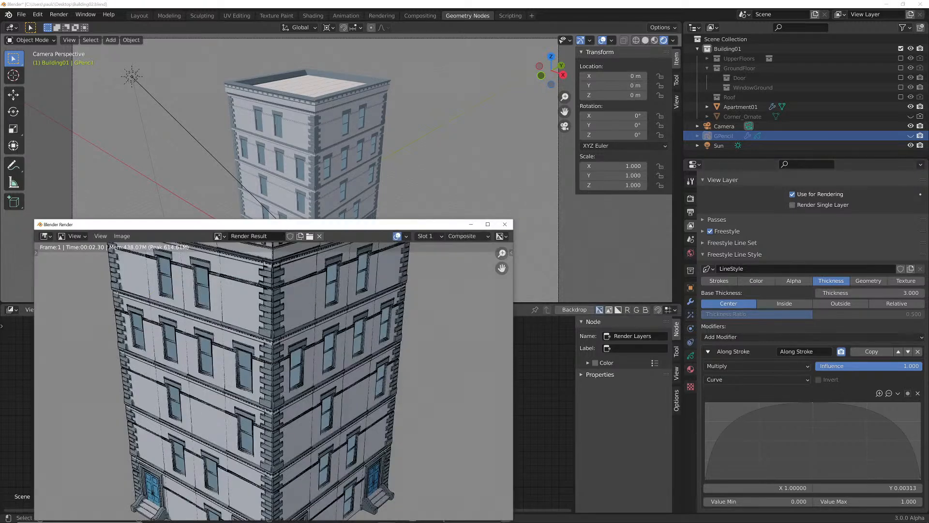
{"action": "key", "text": "F12"}
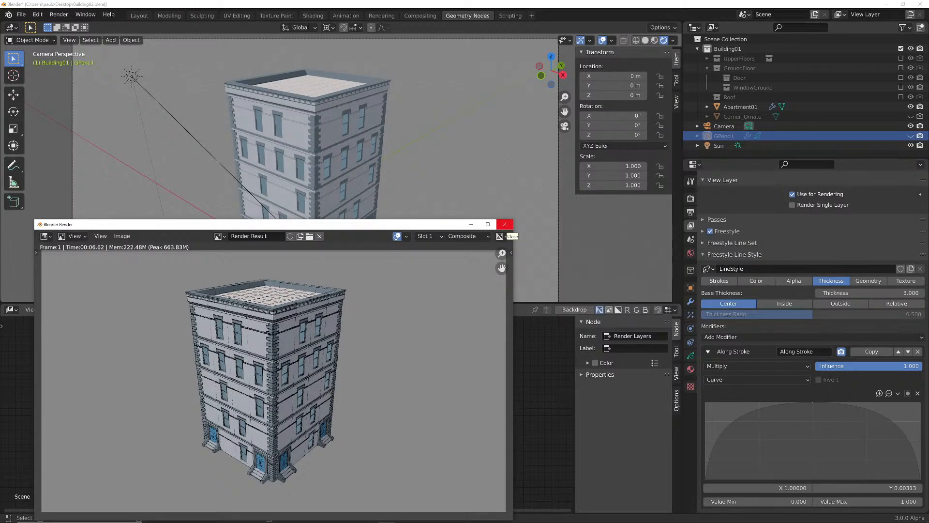
{"action": "left_click", "coordinate": [505, 225]}
Turn the 3D viewport into an Image Editor showing the Render Result, with the whole image fitted in view
{"action": "left_click", "coordinate": [11, 27]}
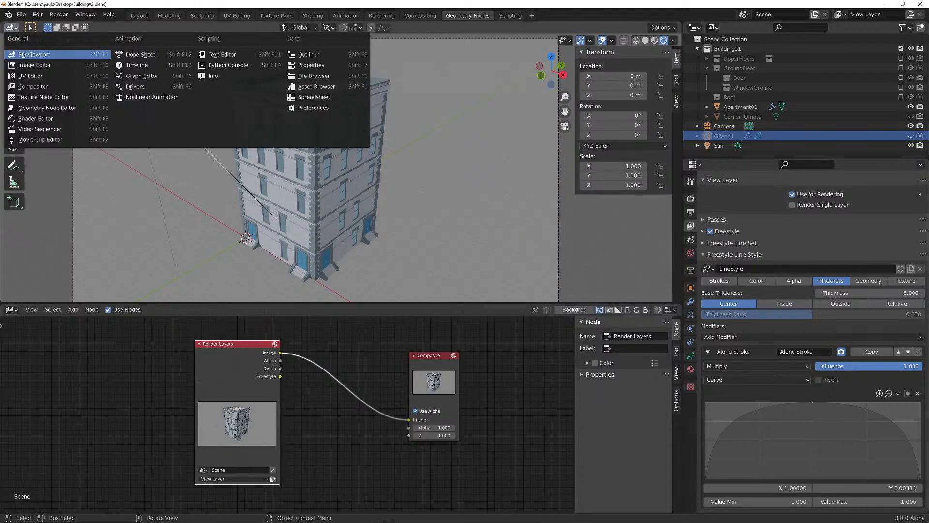
{"action": "left_click", "coordinate": [34, 65]}
{"action": "scroll", "coordinate": [340, 167], "scroll_direction": "up", "scroll_amount": 4}
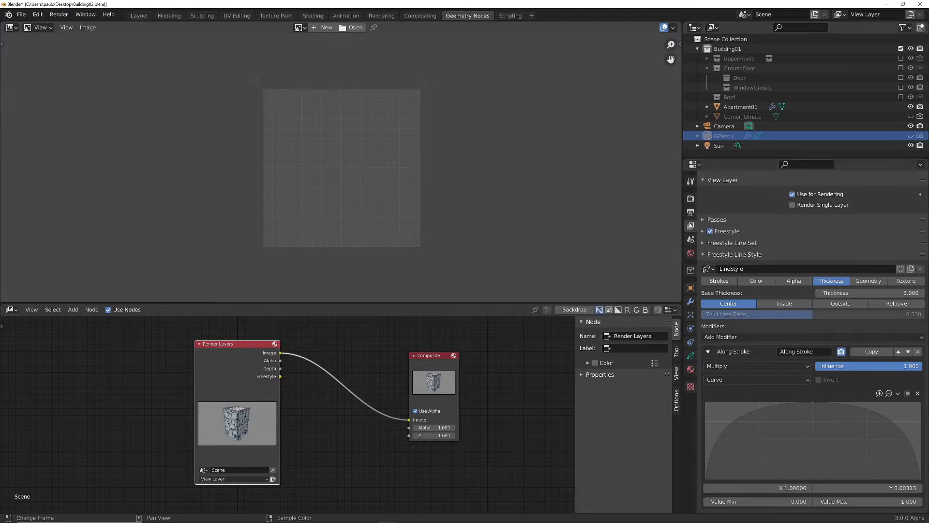
{"action": "left_click", "coordinate": [299, 27]}
{"action": "left_click", "coordinate": [328, 42]}
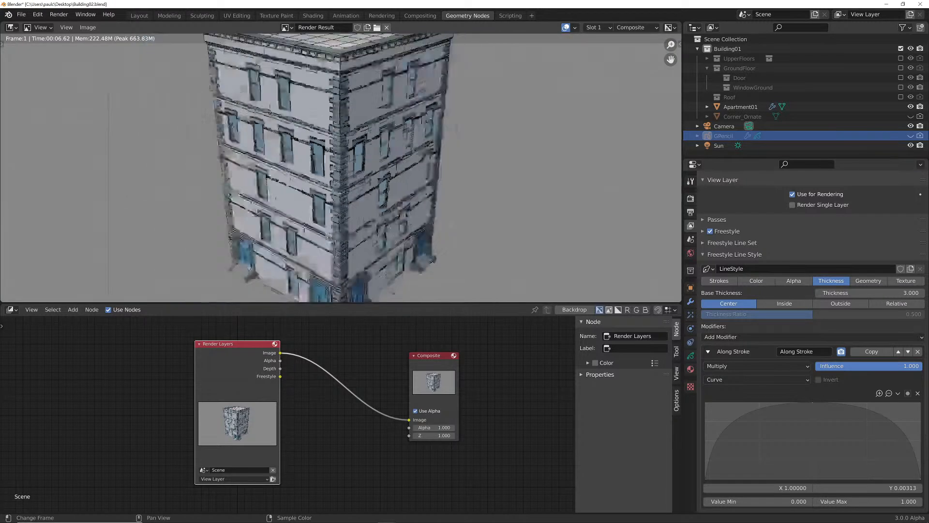
{"action": "key", "text": "Home"}
Render the scene again and connect the Render Layers Freestyle output to the Composite node's Image input
{"action": "key", "text": "F12"}
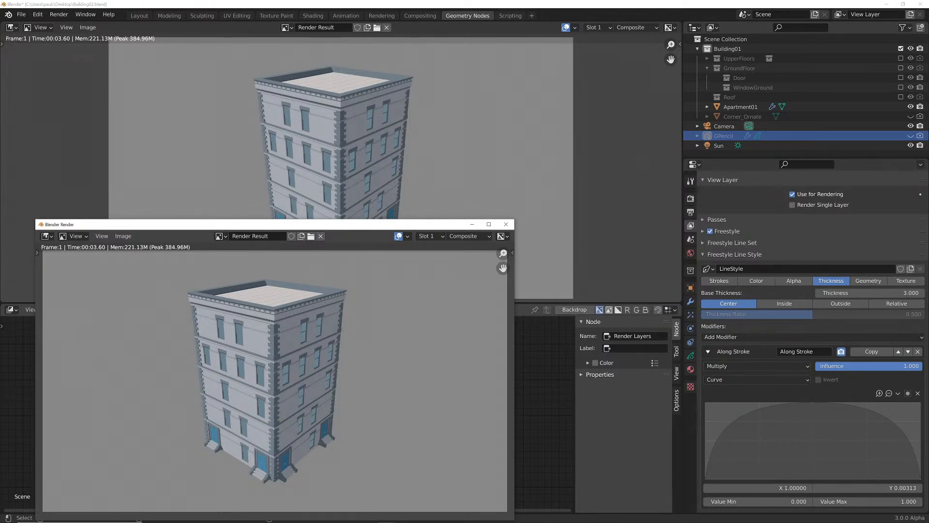
{"action": "left_click", "coordinate": [505, 224]}
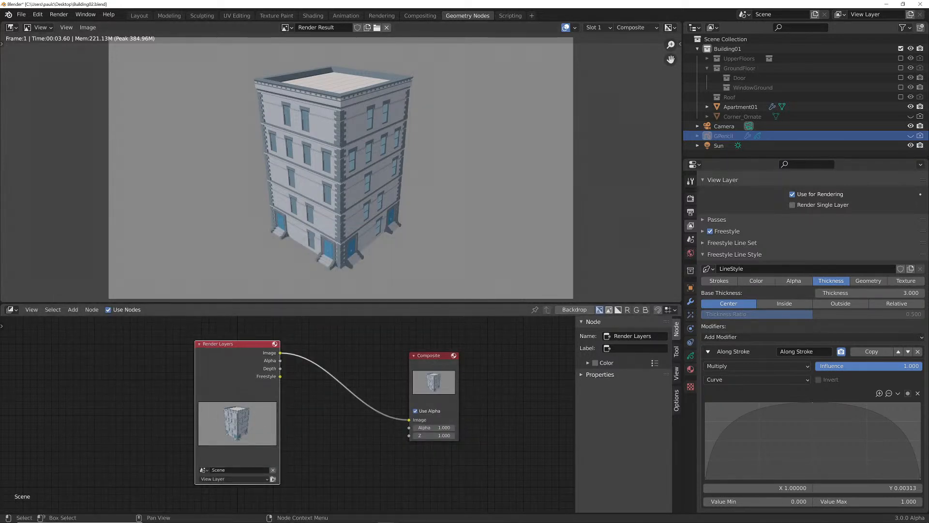
{"action": "left_click_drag", "start_coordinate": [280, 376], "coordinate": [408, 420]}
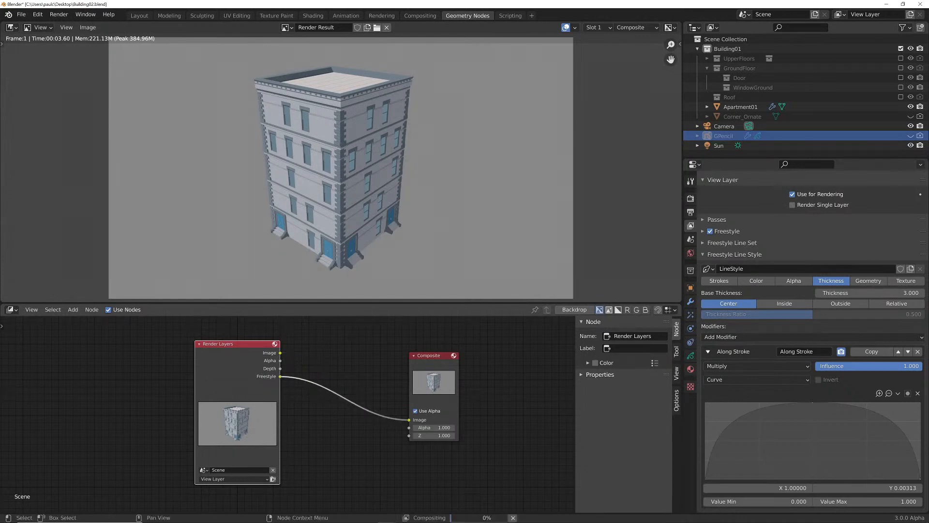
{"action": "scroll", "coordinate": [341, 167], "scroll_direction": "up", "scroll_amount": 2}
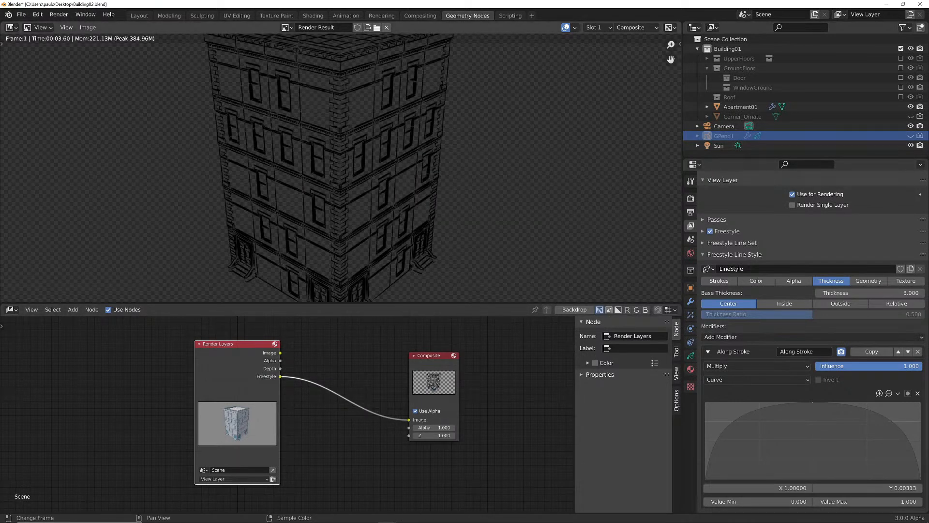
{"action": "scroll", "coordinate": [341, 167], "scroll_direction": "down", "scroll_amount": 2}
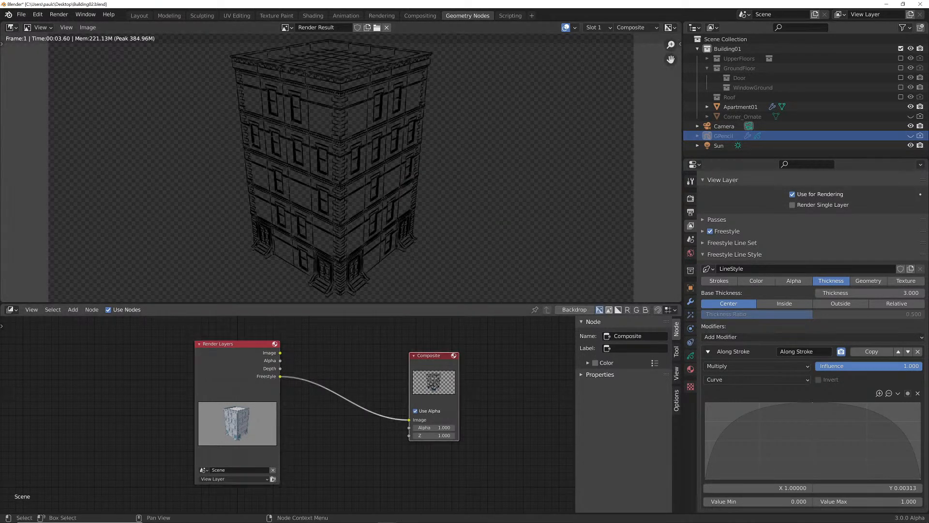
Make room beside the Composite node and insert a Mix color node on the Freestyle link
{"action": "left_click_drag", "start_coordinate": [433, 355], "coordinate": [476, 360]}
{"action": "key", "text": "shift"}
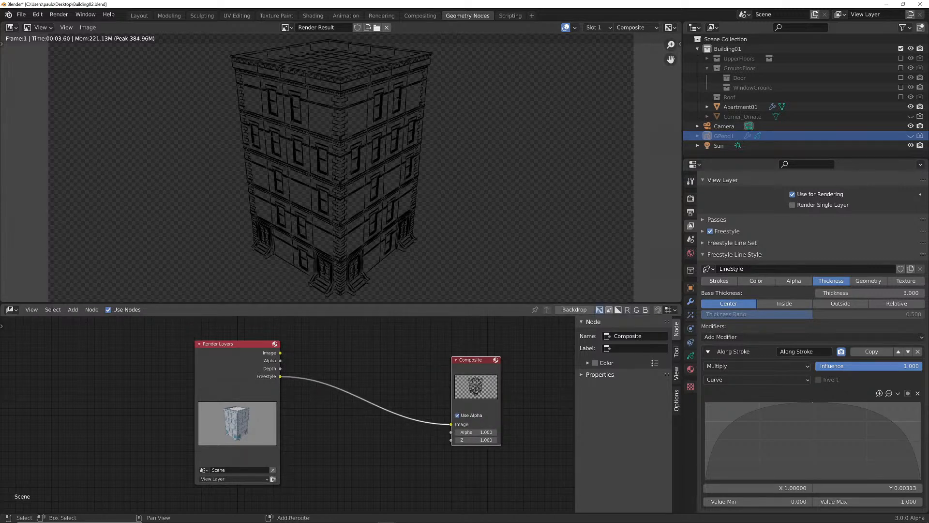
{"action": "key", "text": "shift+a"}
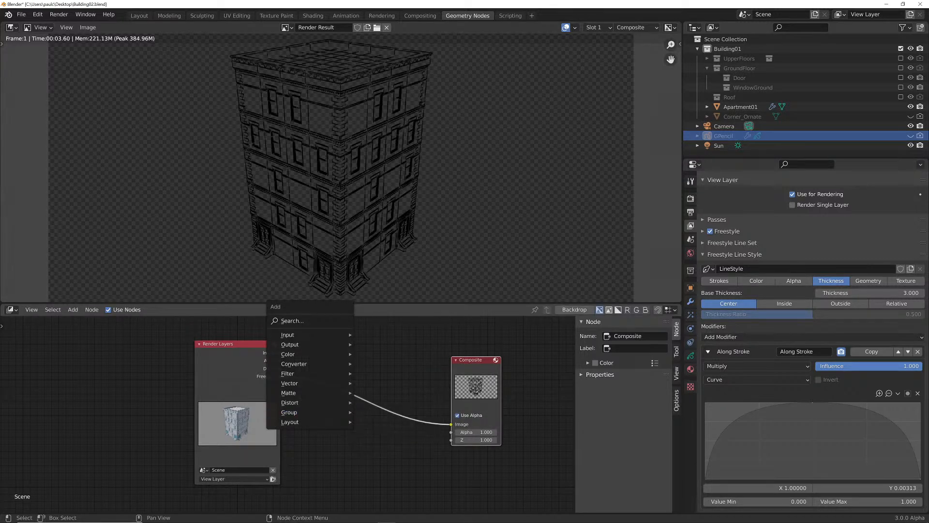
{"action": "mouse_move", "coordinate": [310, 354]}
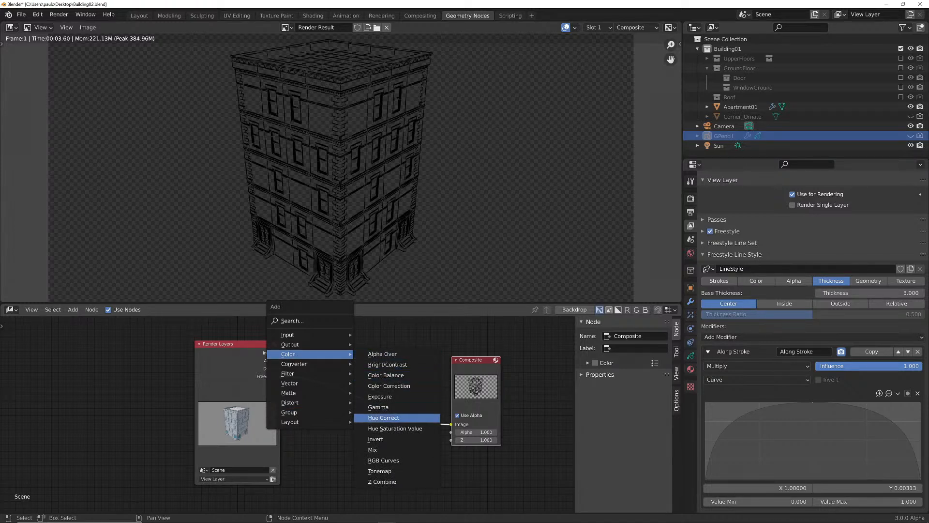
{"action": "left_click", "coordinate": [377, 450]}
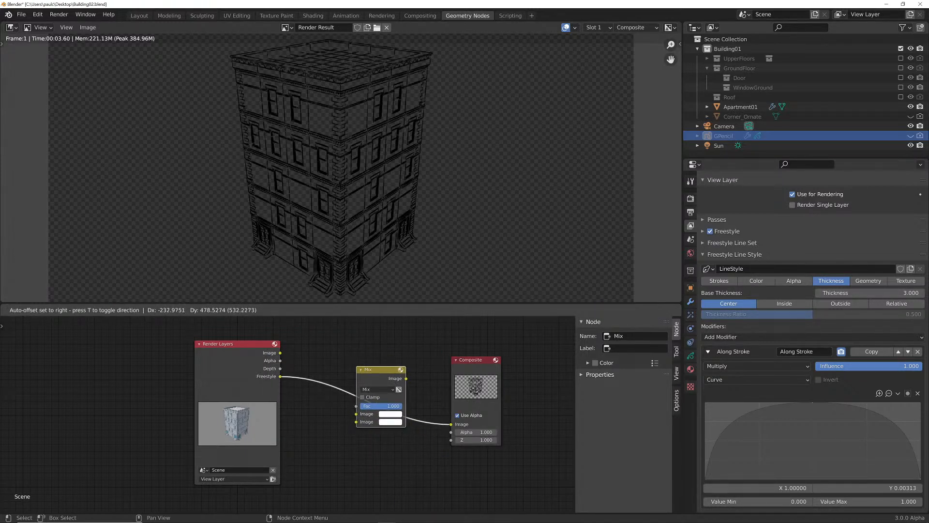
{"action": "key", "text": "Return"}
Feed the rendered Image into the Mix node's first input with Freestyle in the second, and include the second input's alpha
{"action": "left_click_drag", "start_coordinate": [281, 353], "coordinate": [357, 422]}
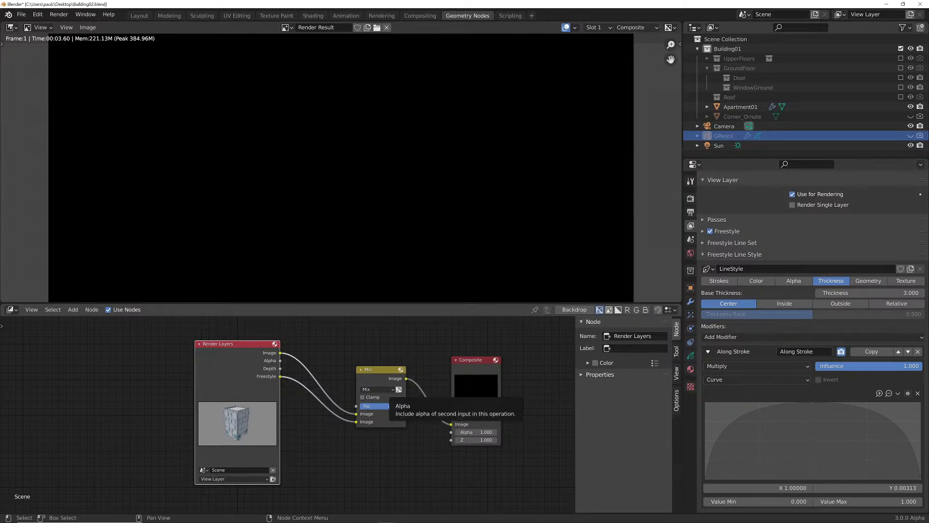
{"action": "left_click", "coordinate": [399, 389]}
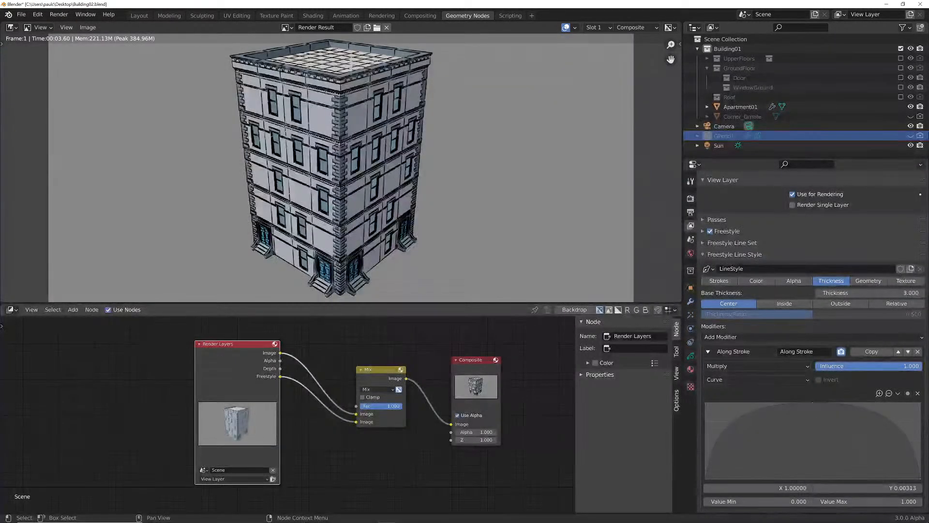
{"action": "scroll", "coordinate": [341, 160], "scroll_direction": "up", "scroll_amount": 2}
{"action": "scroll", "coordinate": [341, 160], "scroll_direction": "down", "scroll_amount": 1}
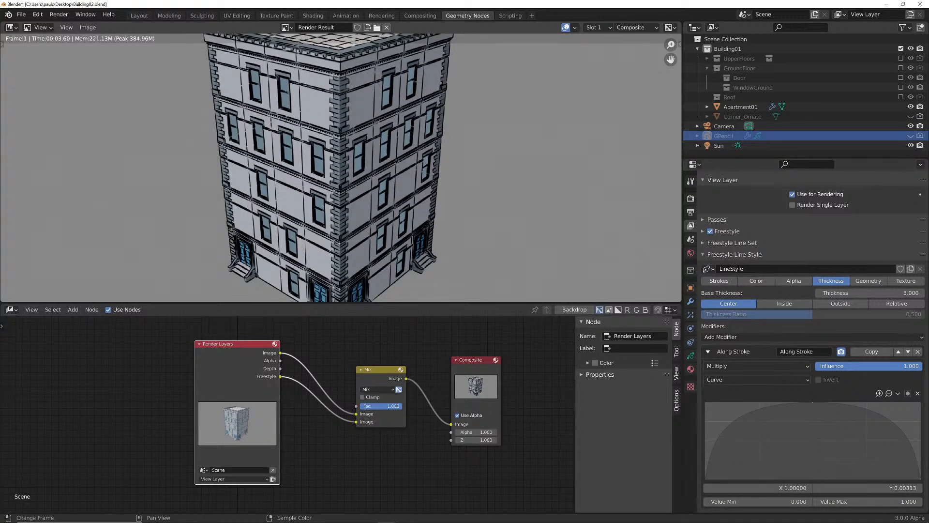
{"action": "scroll", "coordinate": [341, 159], "scroll_direction": "up", "scroll_amount": 1}
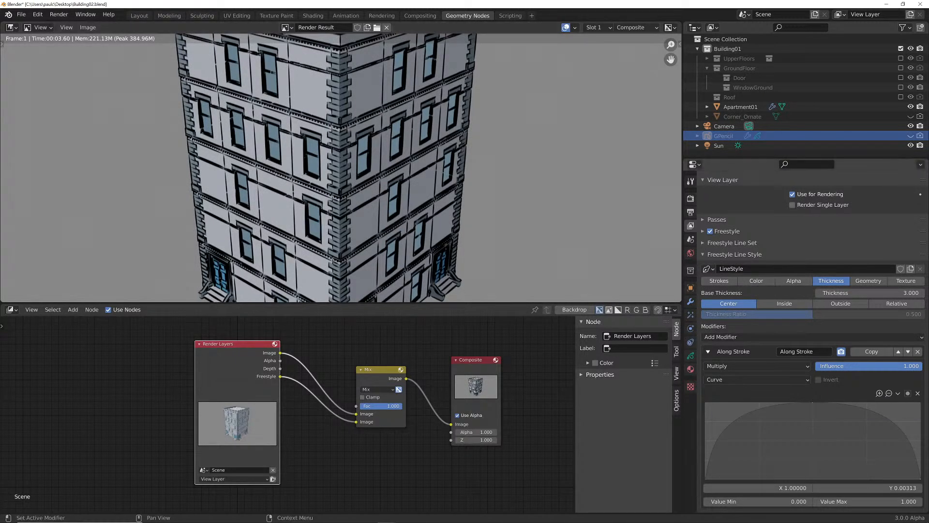
Set the output resolution percentage to 250%
{"action": "left_click", "coordinate": [690, 212]}
{"action": "left_click", "coordinate": [859, 227]}
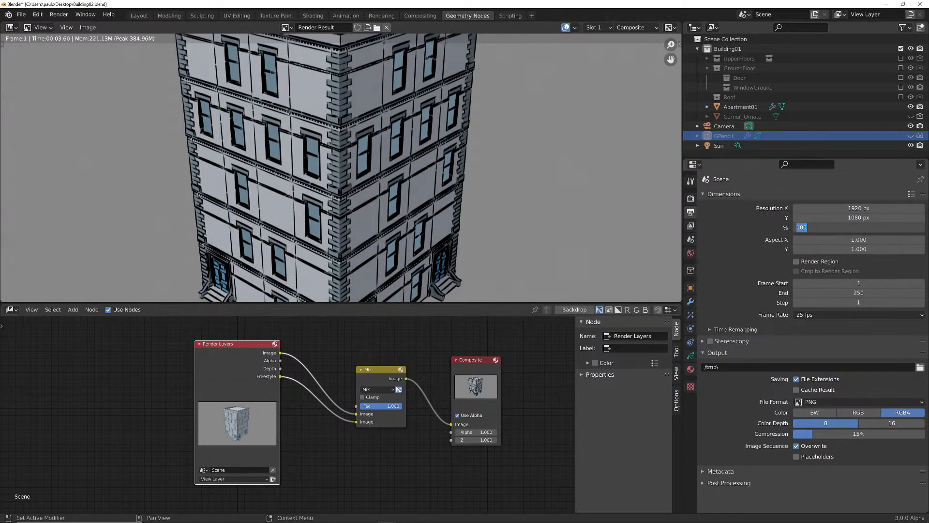
{"action": "type", "text": "250"}
{"action": "key", "text": "Return"}
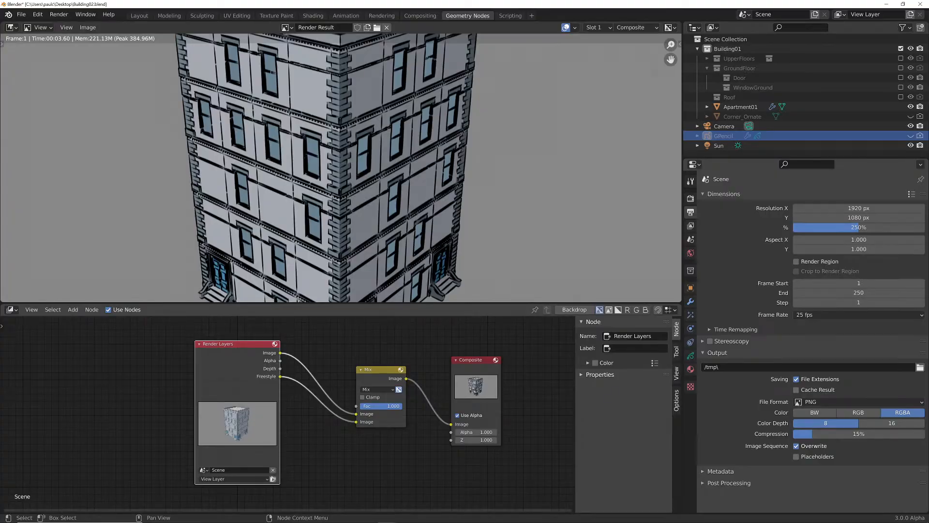
Render the scene at the new resolution and inspect the composited outlines on the building up close
{"action": "key", "text": "F12"}
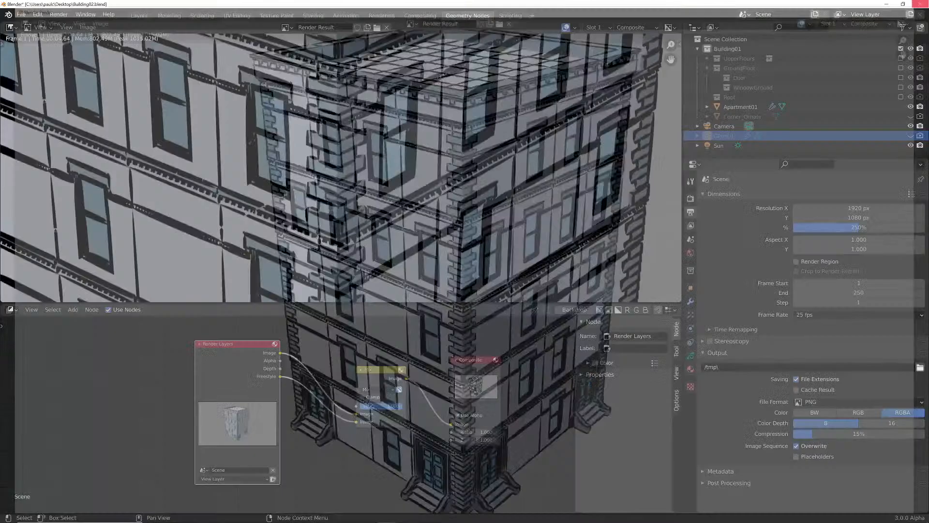
{"action": "left_click", "coordinate": [918, 6]}
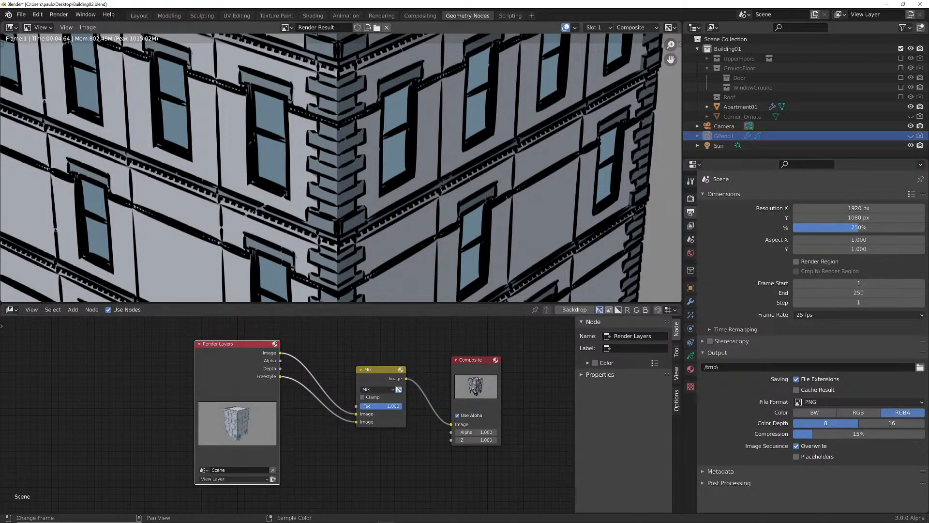
{"action": "scroll", "coordinate": [341, 167], "scroll_direction": "down", "scroll_amount": 3}
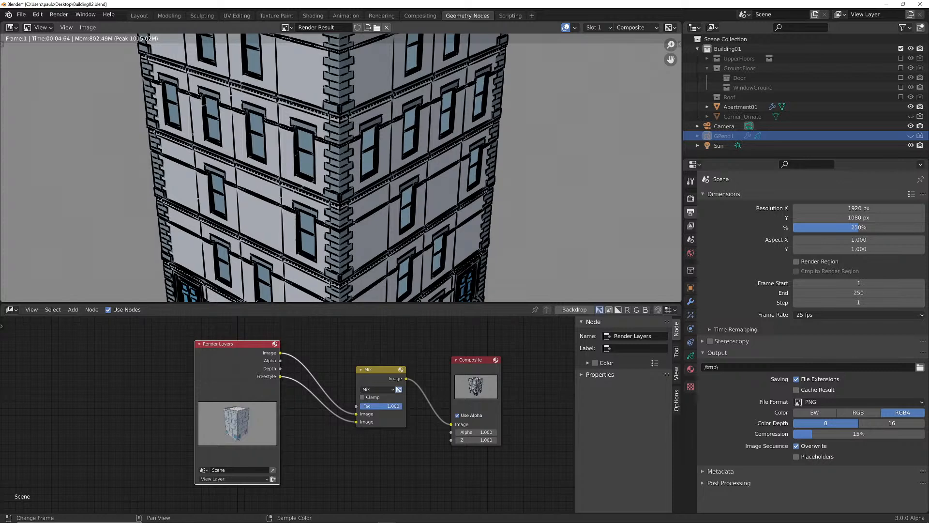
{"action": "scroll", "coordinate": [341, 168], "scroll_direction": "up", "scroll_amount": 4}
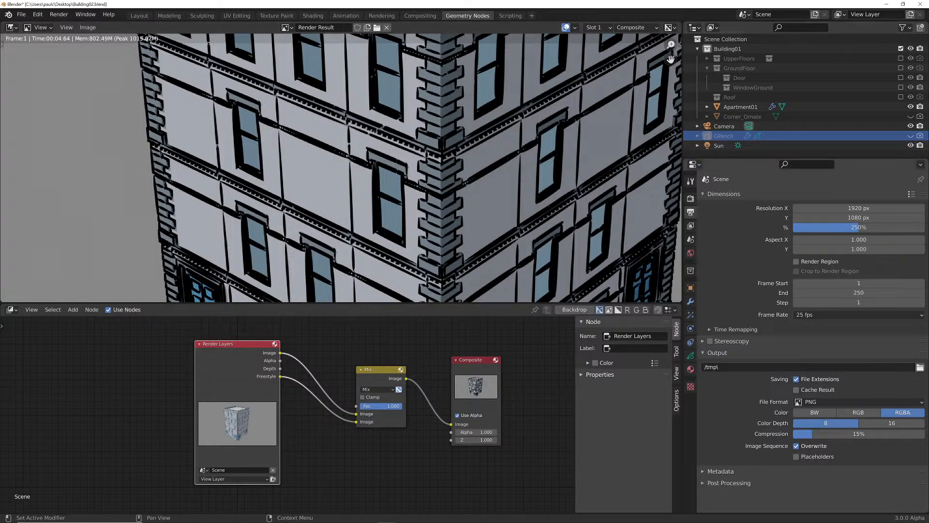
Set the Mix node's factor to 0.9 to soften the Freestyle outlines over the rendered image
{"action": "left_click", "coordinate": [690, 226]}
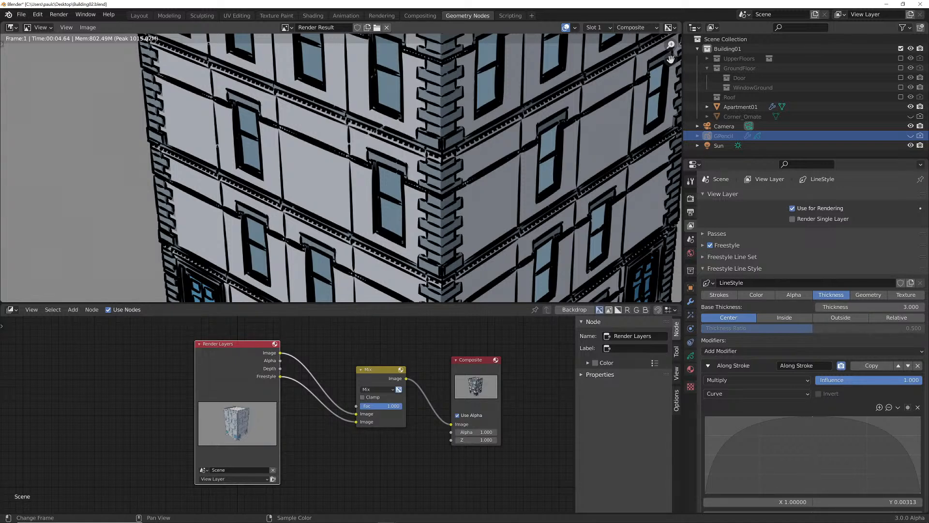
{"action": "scroll", "coordinate": [339, 167], "scroll_direction": "down", "scroll_amount": 3}
{"action": "middle_click_drag", "start_coordinate": [571, 222], "coordinate": [569, 220]}
{"action": "scroll", "coordinate": [562, 328], "scroll_direction": "up", "scroll_amount": 2}
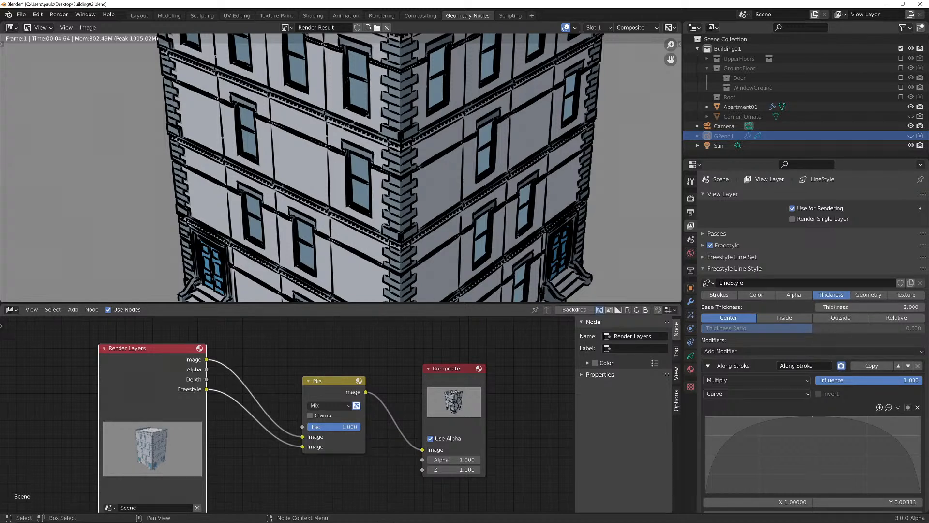
{"action": "left_click_drag", "start_coordinate": [355, 427], "coordinate": [335, 427]}
{"action": "left_click", "coordinate": [335, 426]}
{"action": "type", "text": "0.8"}
{"action": "key", "text": "Return"}
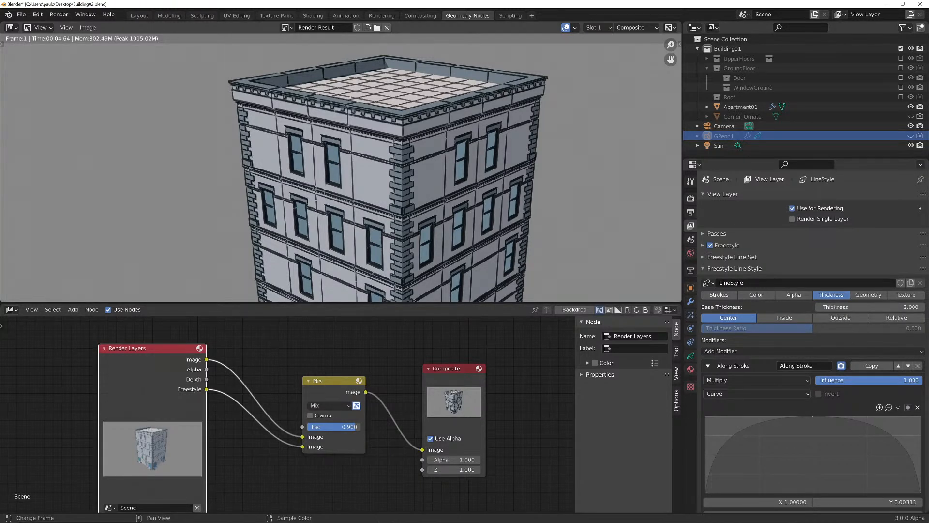
Switch the render view back to the 3D Viewport and unhide GPencil to view its line art on the building
{"action": "left_click", "coordinate": [12, 28]}
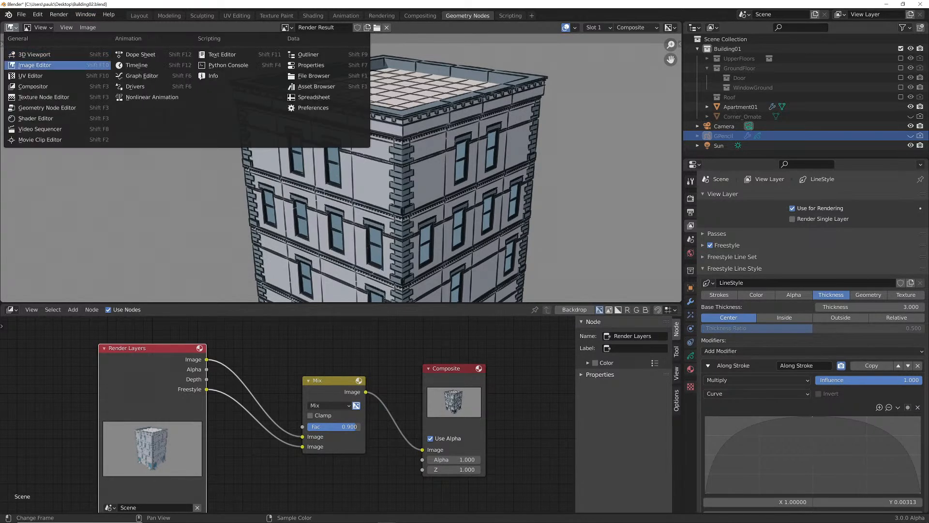
{"action": "left_click", "coordinate": [34, 55]}
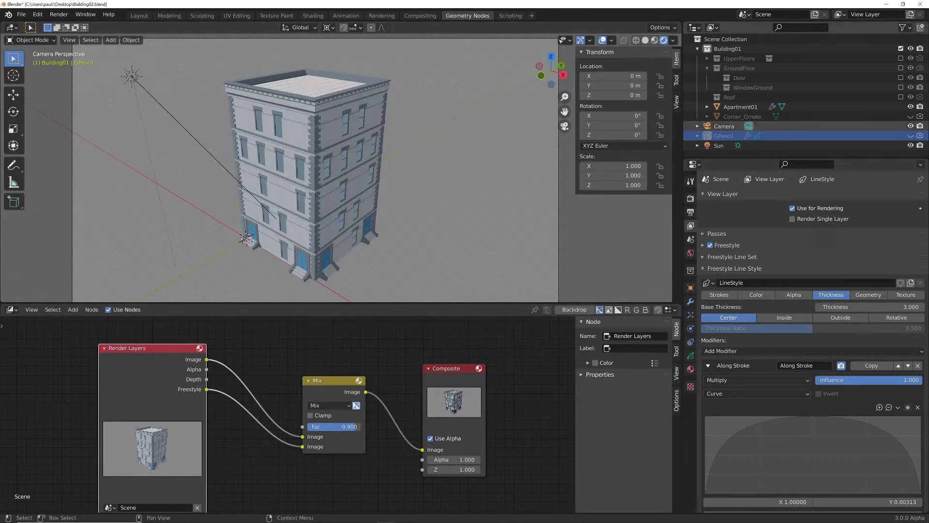
{"action": "left_click", "coordinate": [910, 135]}
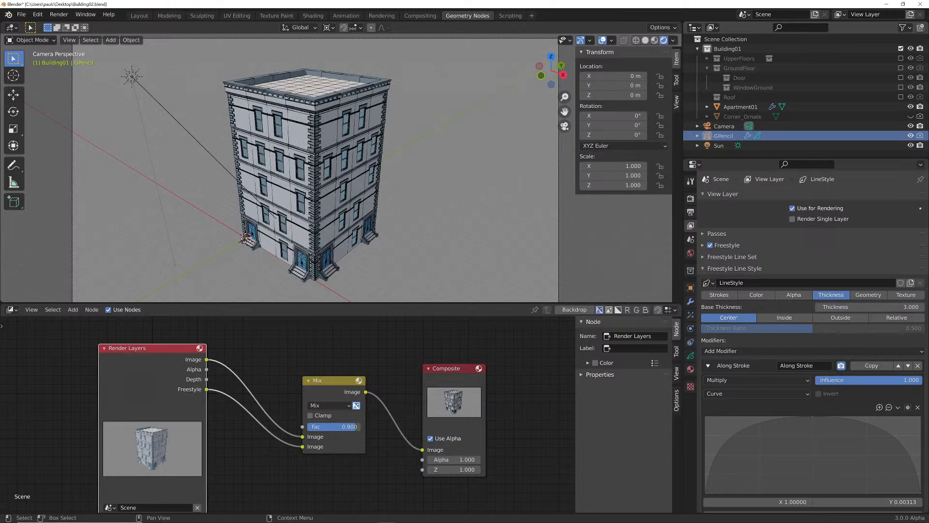
{"action": "scroll", "coordinate": [334, 170], "scroll_direction": "up", "scroll_amount": 2}
{"action": "mouse_move", "coordinate": [334, 169]}
{"action": "middle_mouse_down"}
{"action": "mouse_move", "coordinate": [293, 186]}
{"action": "mouse_move", "coordinate": [302, 190]}
{"action": "mouse_move", "coordinate": [283, 157]}
{"action": "mouse_move", "coordinate": [334, 171]}
{"action": "mouse_move", "coordinate": [326, 186]}
{"action": "middle_mouse_up"}
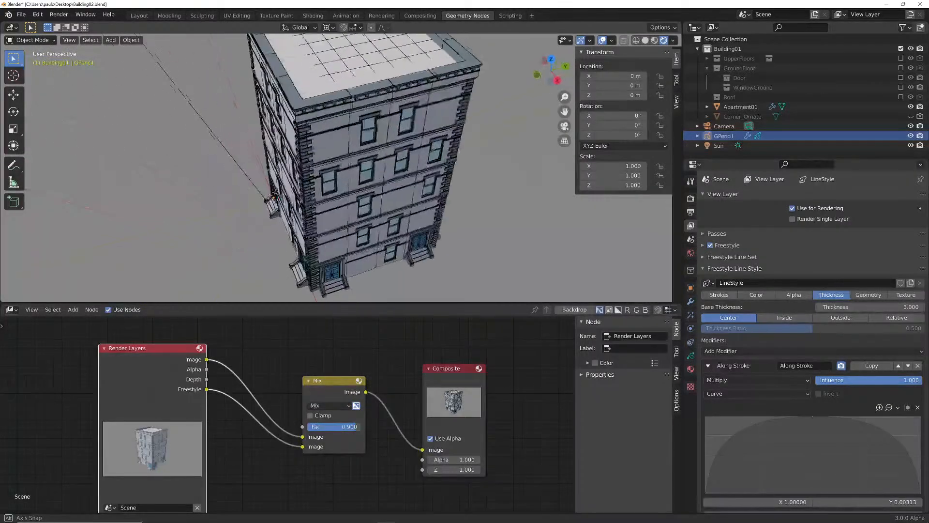
{"action": "scroll", "coordinate": [326, 187], "scroll_direction": "up", "scroll_amount": 2}
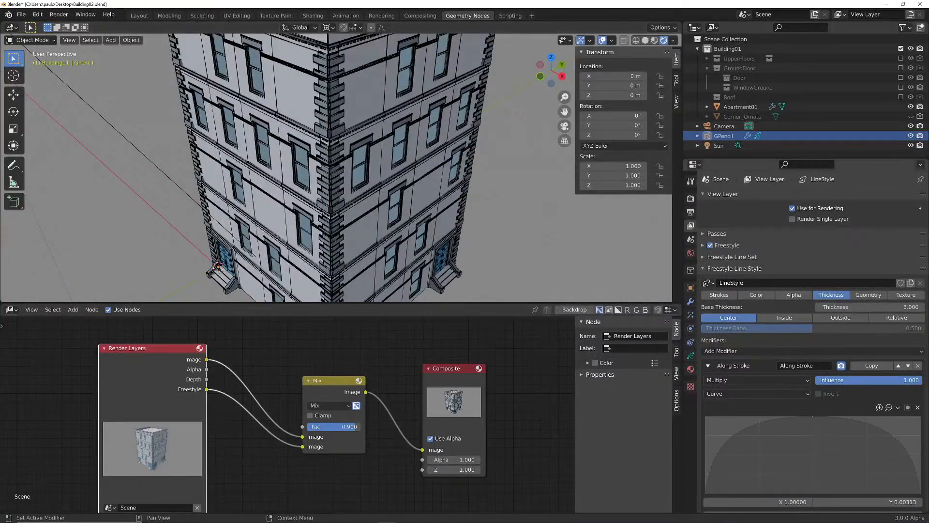
Examine GPencil's Line Art modifier settings, including its Occlusion and Chaining options, and the outlines around the building
{"action": "left_click", "coordinate": [690, 301]}
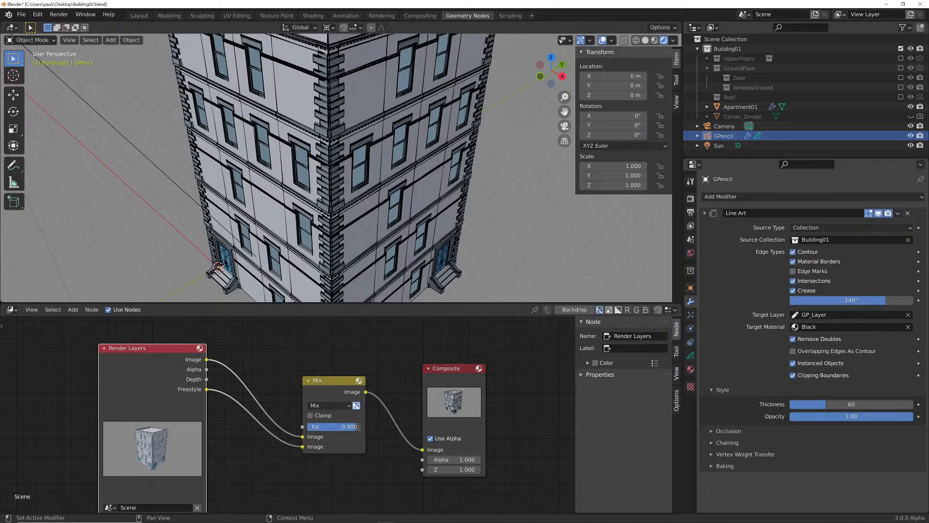
{"action": "left_click", "coordinate": [729, 431]}
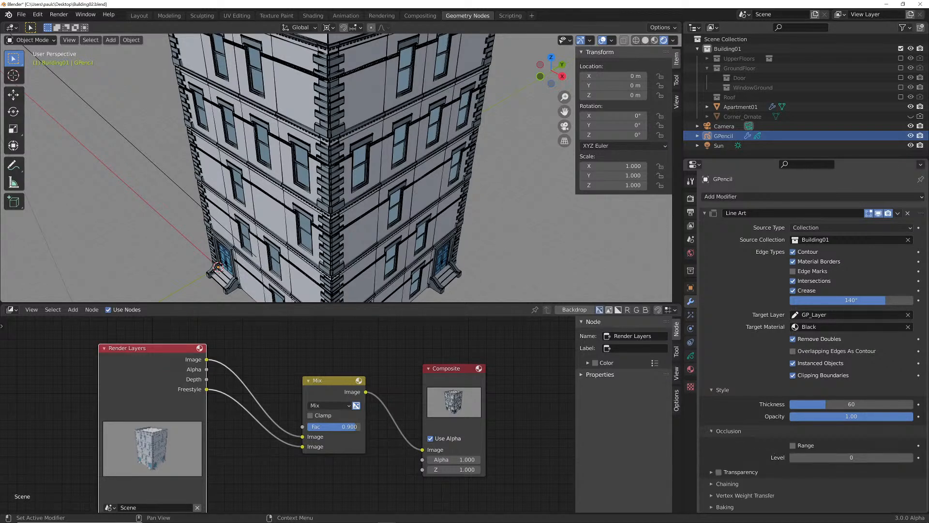
{"action": "left_click", "coordinate": [728, 430]}
{"action": "left_click", "coordinate": [727, 442]}
{"action": "scroll", "coordinate": [727, 442], "scroll_direction": "down", "scroll_amount": 1}
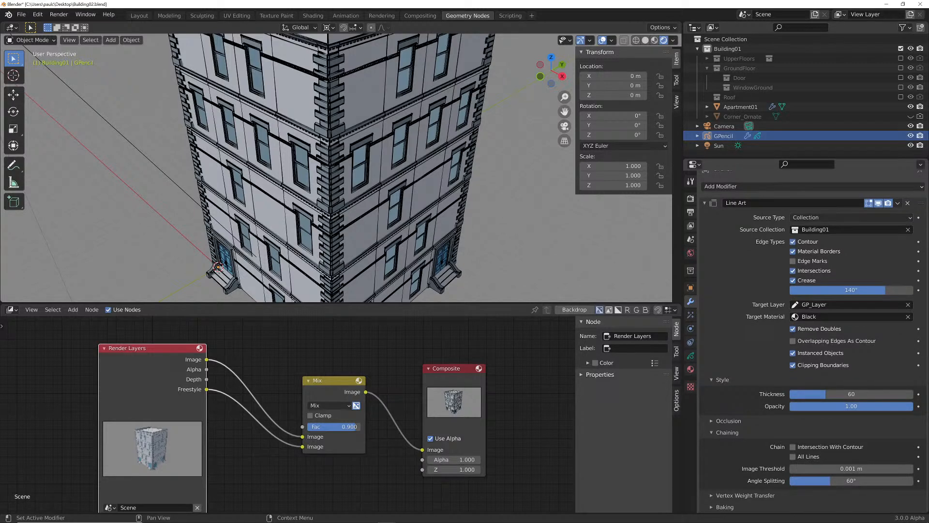
{"action": "left_click", "coordinate": [727, 432]}
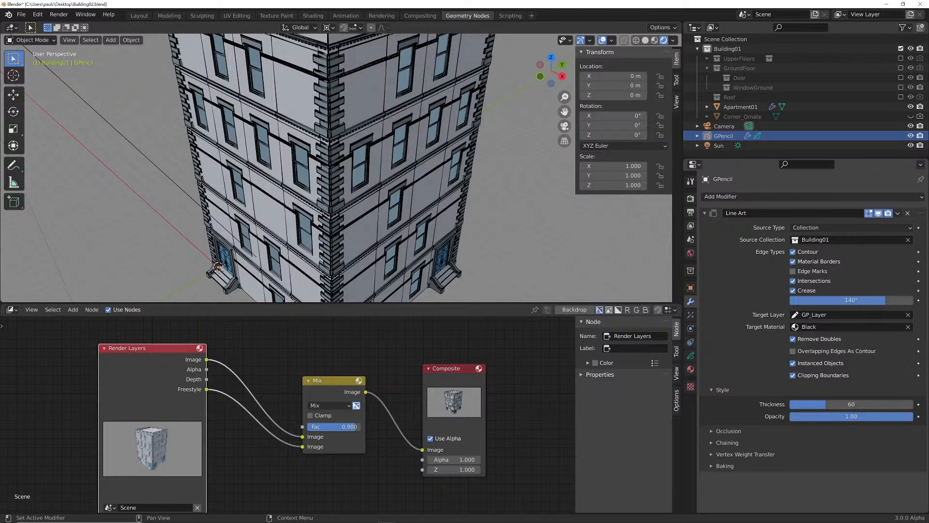
{"action": "scroll", "coordinate": [358, 164], "scroll_direction": "down", "scroll_amount": 2}
{"action": "middle_click_drag", "start_coordinate": [358, 165], "coordinate": [355, 148]}
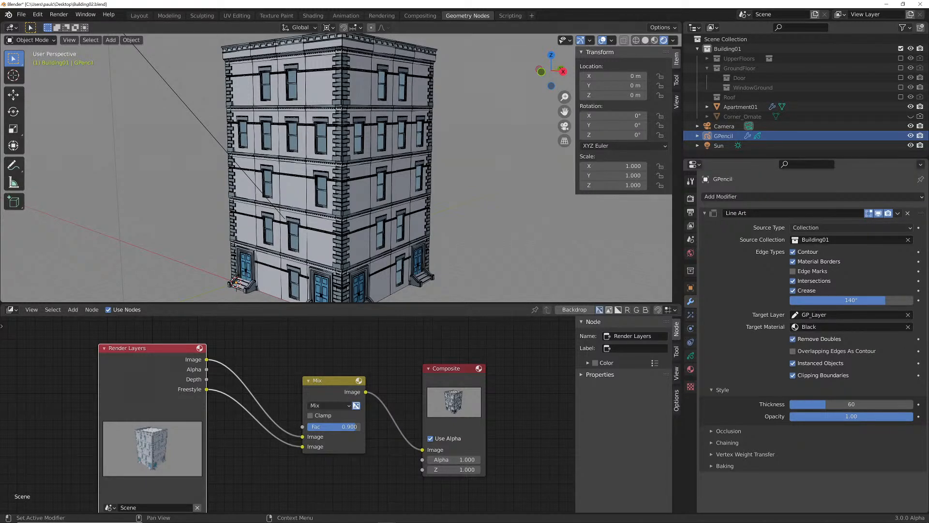
Apply the Line Art modifier on GPencil and enter Edit Mode on the resulting strokes
{"action": "left_click", "coordinate": [898, 213]}
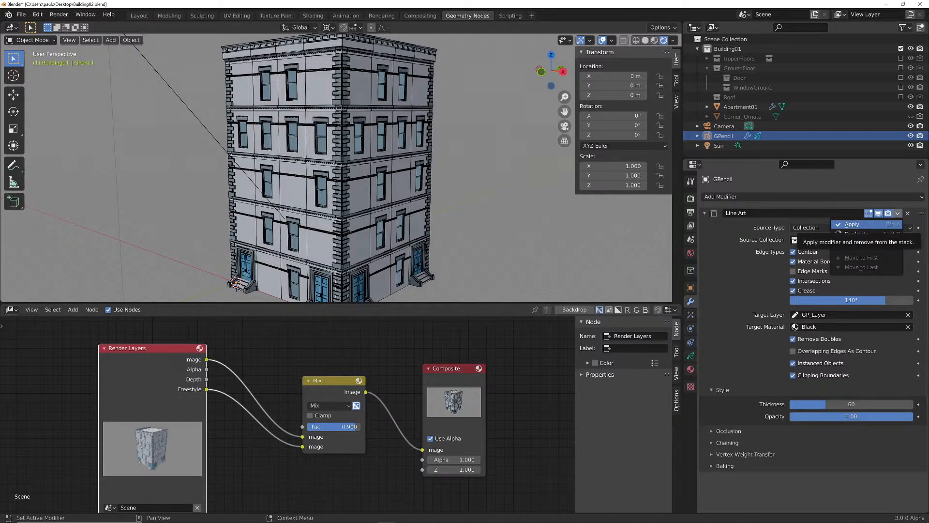
{"action": "left_click", "coordinate": [852, 224]}
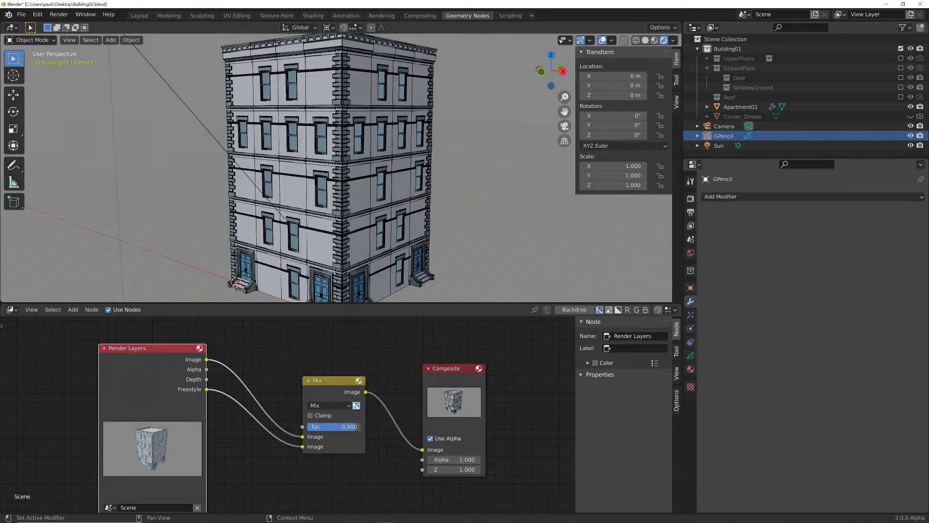
{"action": "middle_click_drag", "start_coordinate": [338, 193], "coordinate": [440, 179]}
{"action": "key", "text": "Tab"}
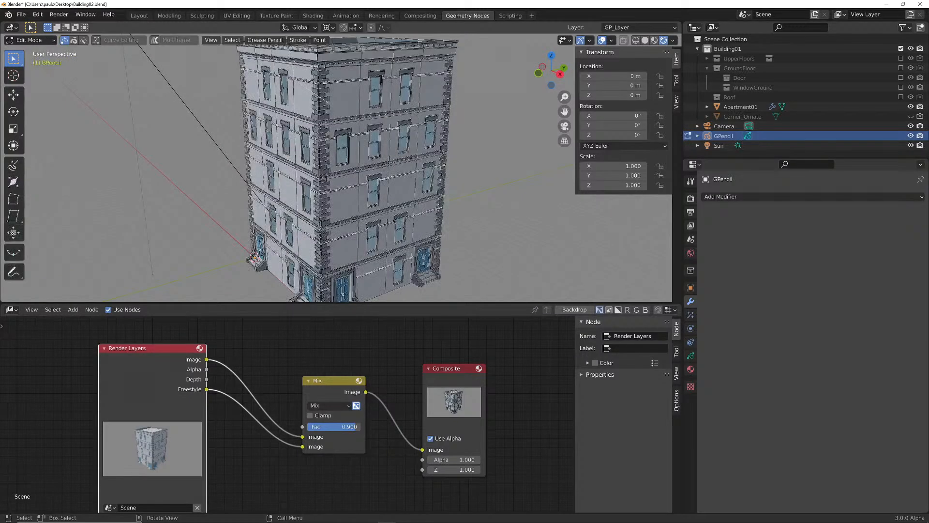
Try to fatten a stroke point on the building's corner blocks with Shrink/Fatten
{"action": "middle_click_drag", "start_coordinate": [339, 169], "coordinate": [291, 174]}
{"action": "scroll", "coordinate": [338, 169], "scroll_direction": "up", "scroll_amount": 3}
{"action": "scroll", "coordinate": [339, 169], "scroll_direction": "up", "scroll_amount": 4}
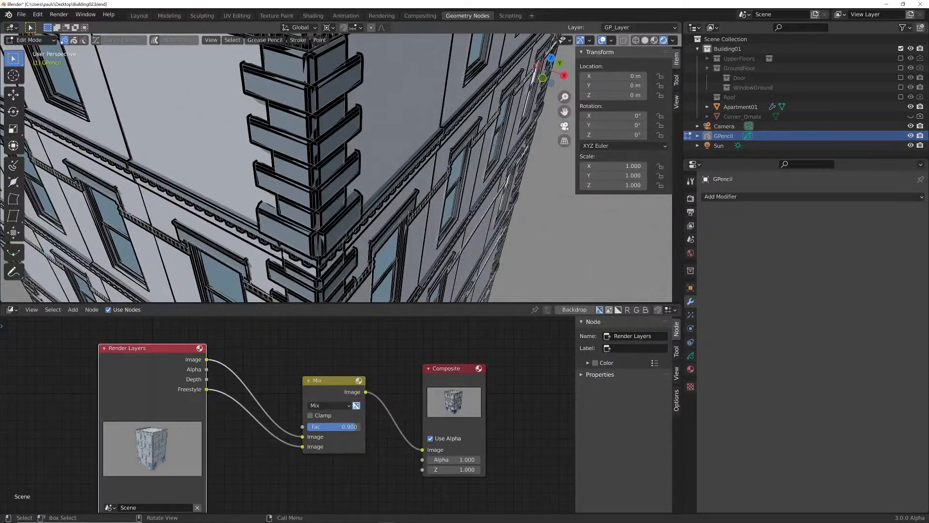
{"action": "mouse_move", "coordinate": [290, 174]}
{"action": "middle_mouse_down"}
{"action": "mouse_move", "coordinate": [271, 175]}
{"action": "mouse_move", "coordinate": [339, 176]}
{"action": "mouse_move", "coordinate": [271, 177]}
{"action": "mouse_move", "coordinate": [290, 177]}
{"action": "middle_mouse_up"}
{"action": "key", "text": "alt+s"}
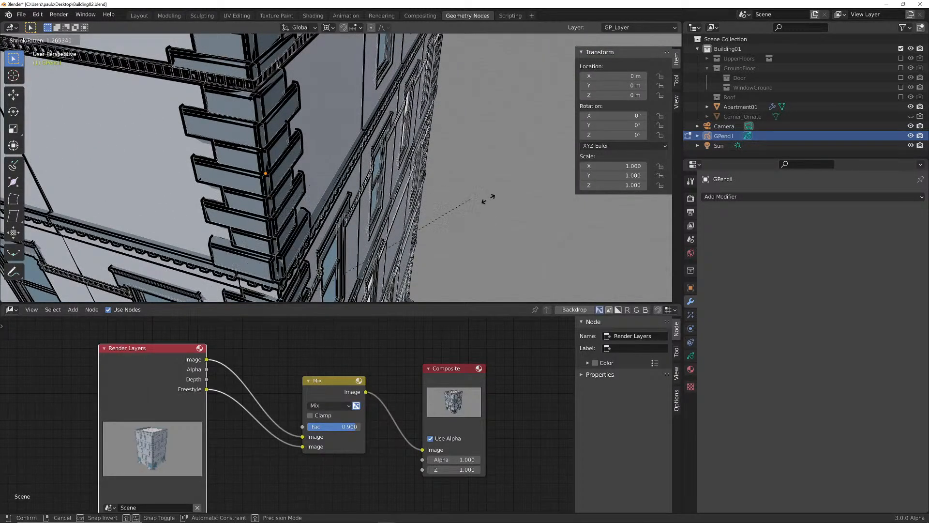
{"action": "left_click", "coordinate": [467, 207]}
Set the transform pivot to Median Point and try fattening the corner stroke point again
{"action": "left_click", "coordinate": [329, 28]}
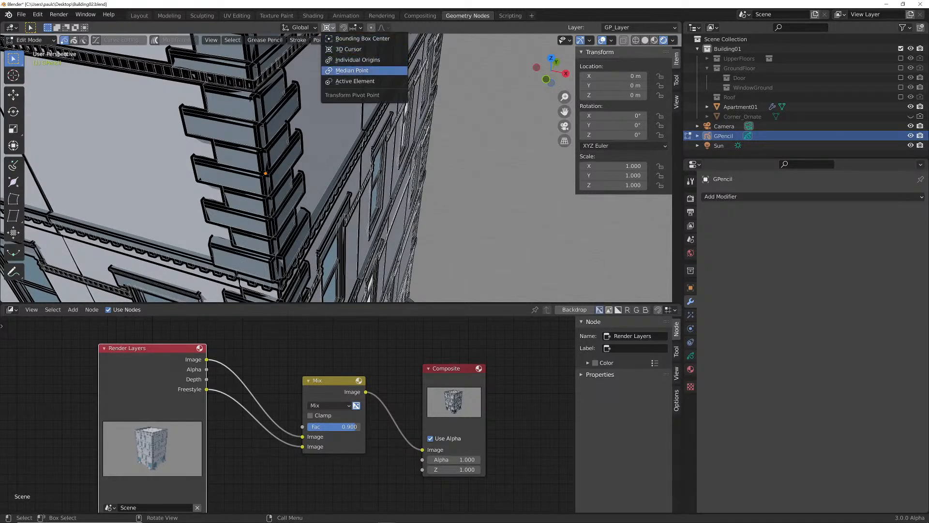
{"action": "left_click", "coordinate": [351, 71]}
{"action": "key", "text": "alt+s"}
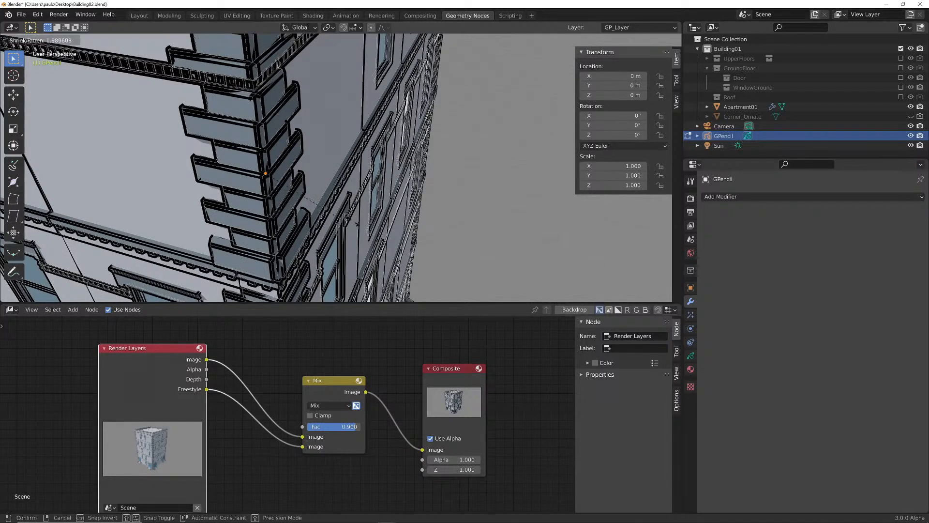
{"action": "left_click", "coordinate": [366, 234]}
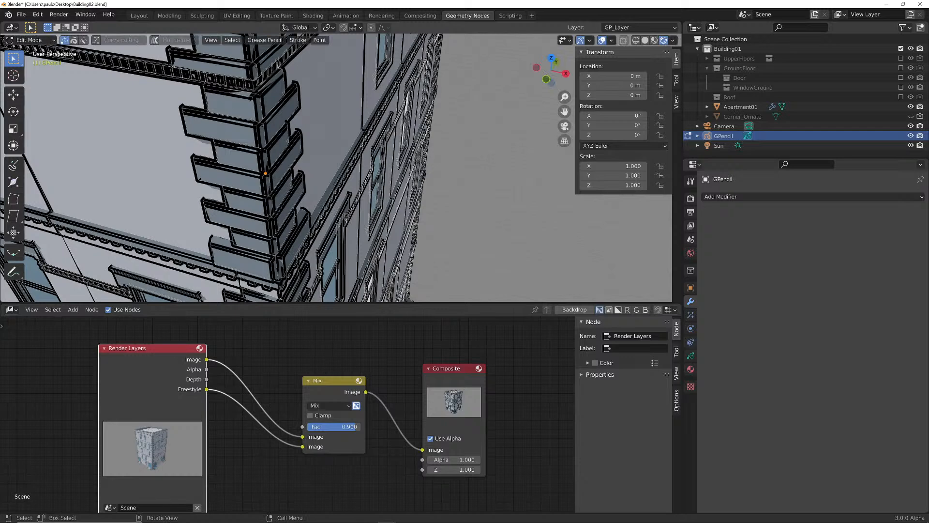
Enable proportional editing and fatten the strokes around the selected corner point
{"action": "left_click", "coordinate": [382, 27]}
{"action": "left_click", "coordinate": [371, 27]}
{"action": "key", "text": "alt+s"}
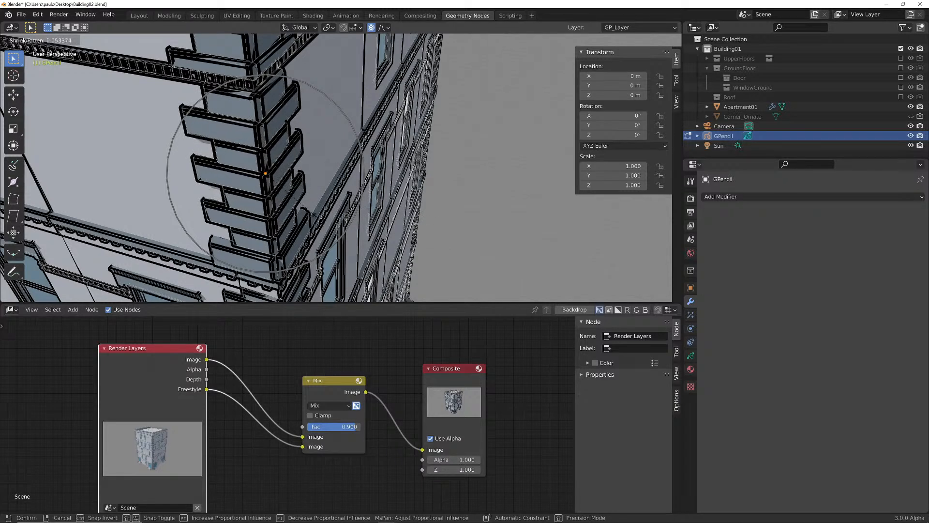
{"action": "left_click", "coordinate": [360, 221]}
Fatten the stroke point at a window's lower corner with proportional editing
{"action": "middle_click_drag", "start_coordinate": [361, 221], "coordinate": [426, 160]}
{"action": "middle_click_drag", "start_coordinate": [310, 160], "coordinate": [421, 181]}
{"action": "scroll", "coordinate": [334, 167], "scroll_direction": "up", "scroll_amount": 5}
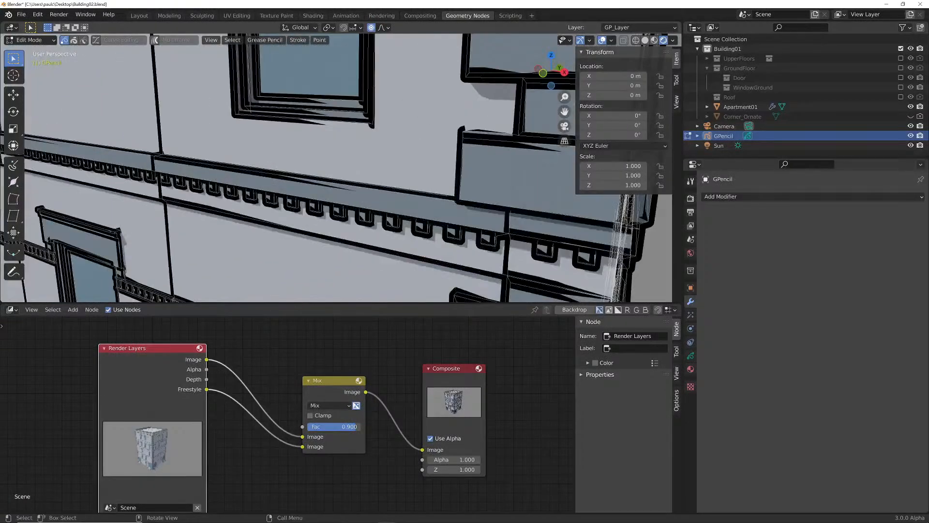
{"action": "key", "text": "alt+s"}
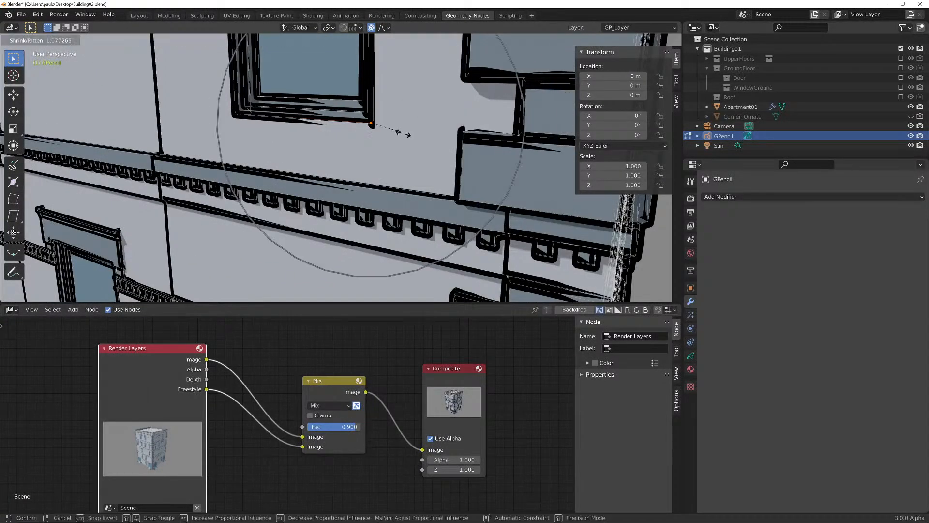
{"action": "left_click", "coordinate": [410, 147]}
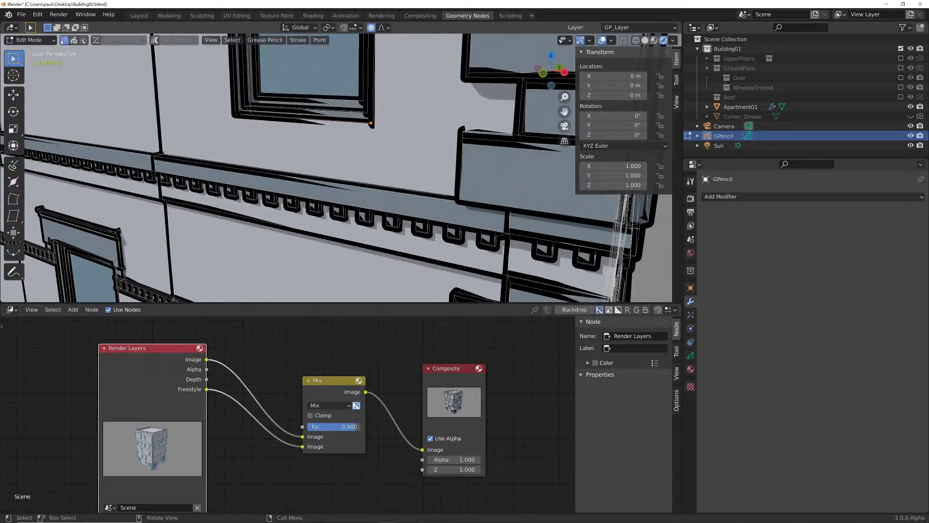
Inspect the outlines around the ground-floor doors and the whole building, then return GPencil to Object Mode
{"action": "scroll", "coordinate": [407, 145], "scroll_direction": "down", "scroll_amount": 6}
{"action": "middle_click_drag", "start_coordinate": [407, 145], "coordinate": [222, 150]}
{"action": "scroll", "coordinate": [271, 148], "scroll_direction": "down", "scroll_amount": 4}
{"action": "scroll", "coordinate": [337, 167], "scroll_direction": "up", "scroll_amount": 4}
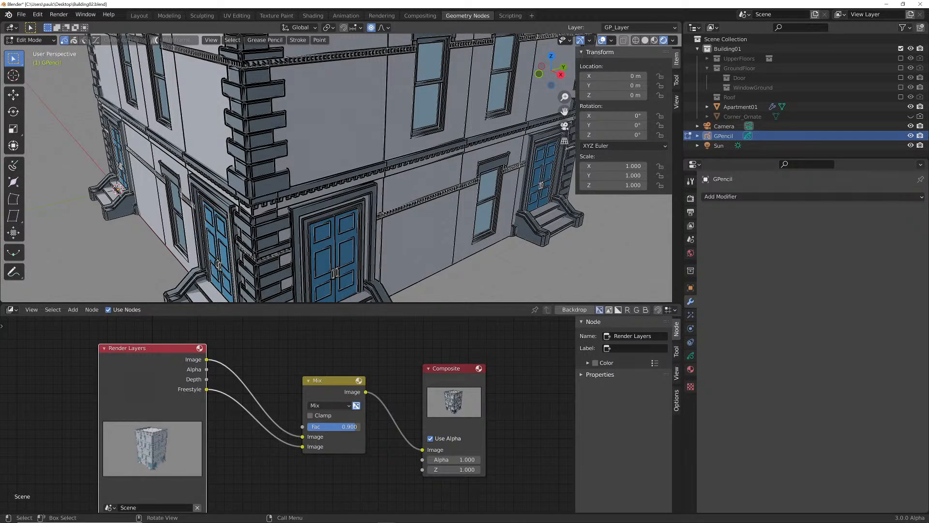
{"action": "scroll", "coordinate": [337, 167], "scroll_direction": "down", "scroll_amount": 5}
{"action": "middle_click_drag", "start_coordinate": [336, 167], "coordinate": [347, 241], "text": "shift"}
{"action": "key", "text": "Tab"}
{"action": "scroll", "coordinate": [358, 249], "scroll_direction": "down", "scroll_amount": 2}
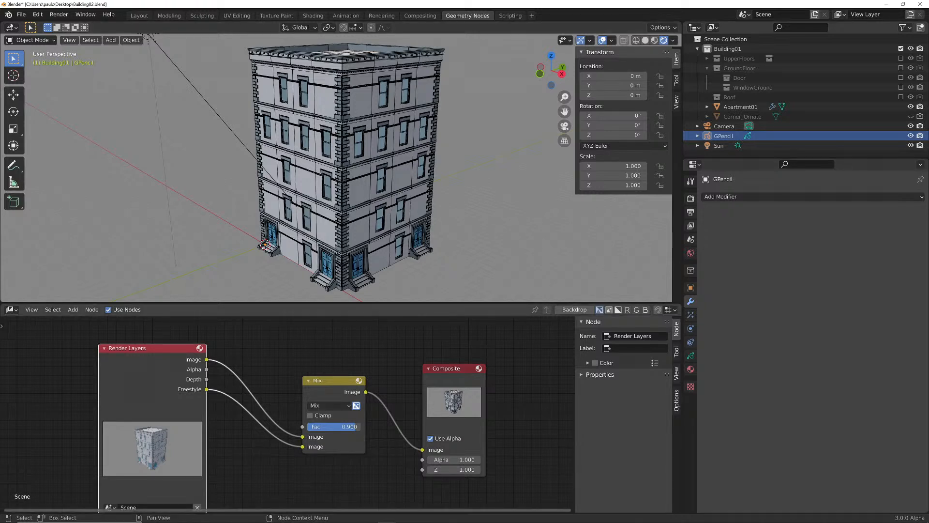
Review the Apartment node setup and its wall and corner pieces in the other Blender window, and return to the Building02 file
{"action": "mouse_move", "coordinate": [386, 515]}
{"action": "left_click", "coordinate": [425, 484]}
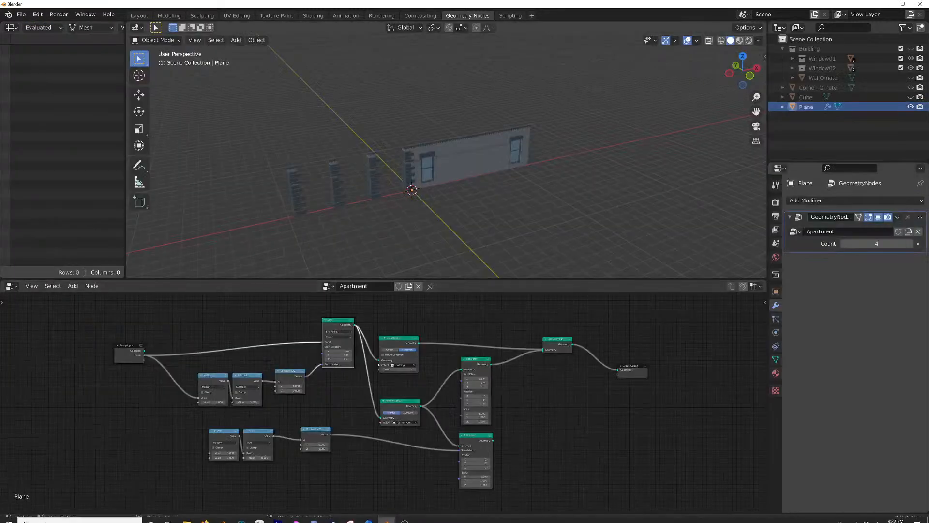
{"action": "middle_click_drag", "start_coordinate": [445, 155], "coordinate": [499, 160]}
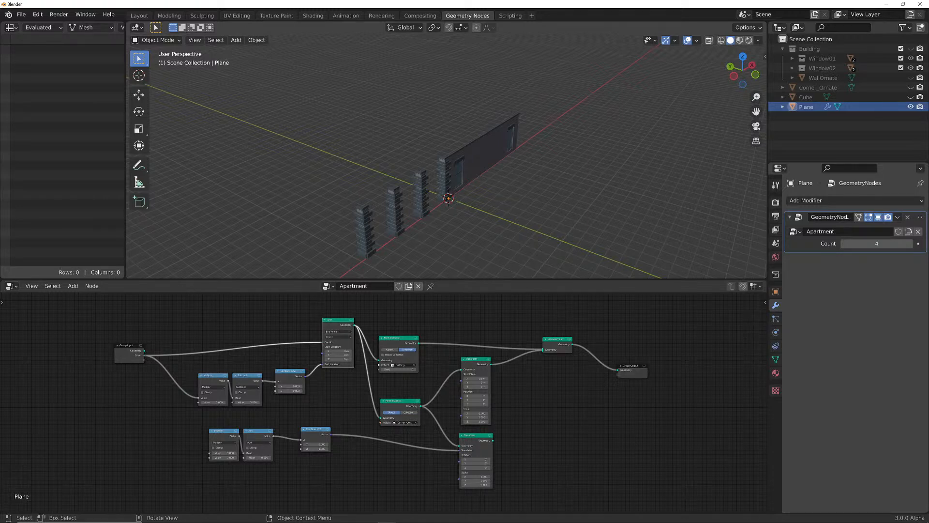
{"action": "middle_click_drag", "start_coordinate": [436, 203], "coordinate": [470, 215]}
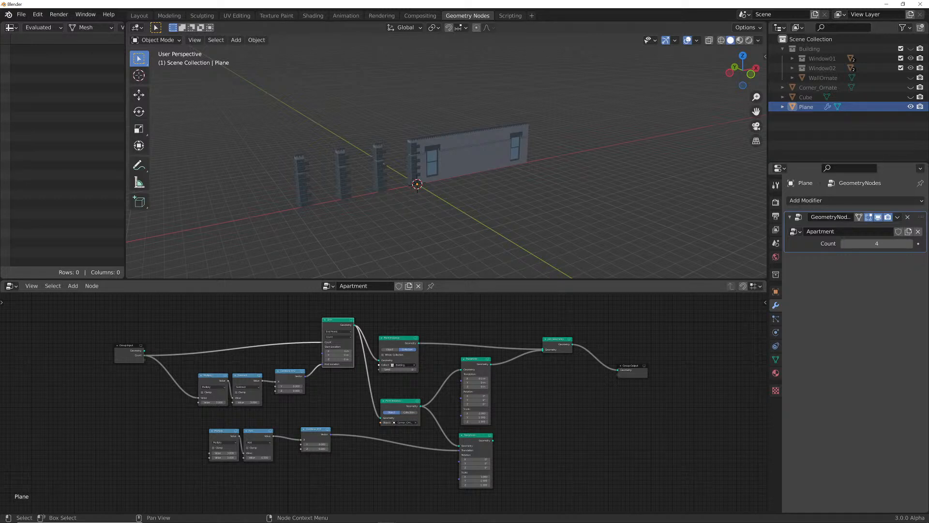
{"action": "mouse_move", "coordinate": [387, 516]}
{"action": "left_click", "coordinate": [351, 483]}
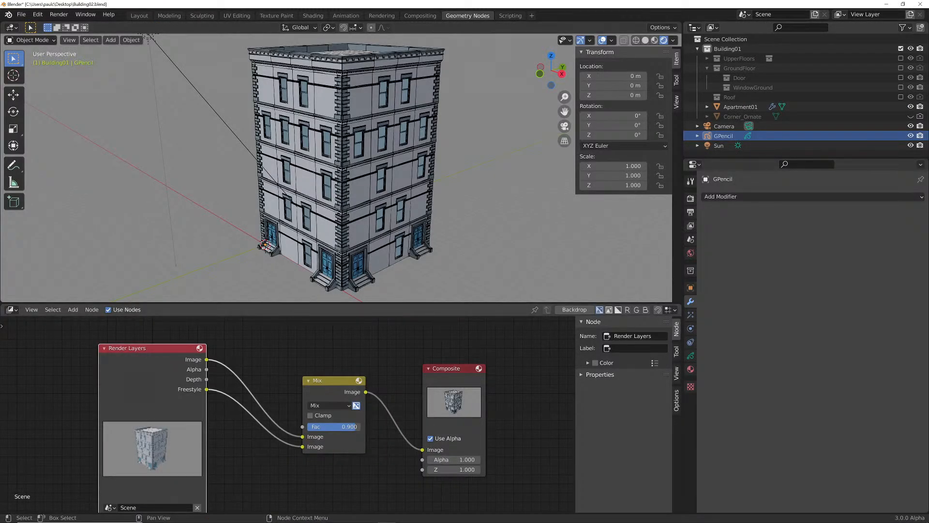
Change the compositor area to the Geometry Node Editor and toggle GPencil's Edit Mode on and off
{"action": "left_click", "coordinate": [10, 309]}
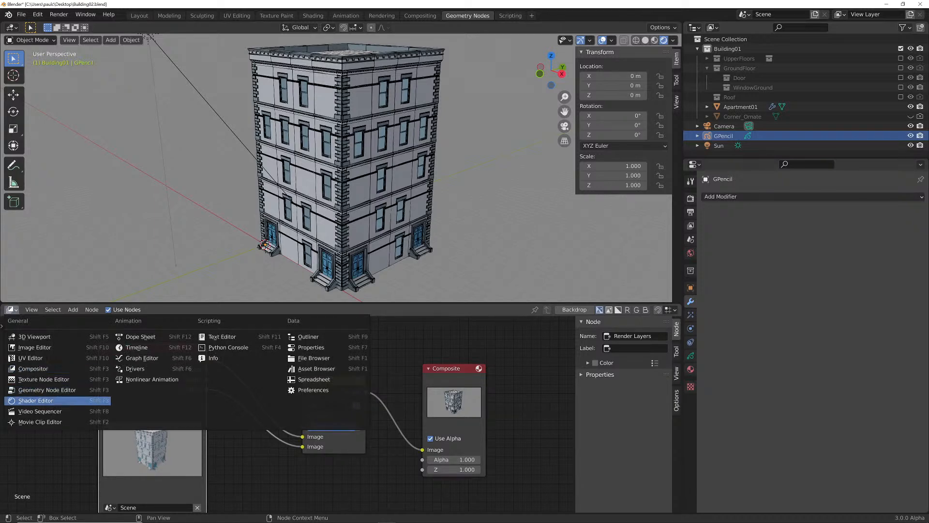
{"action": "left_click", "coordinate": [48, 389]}
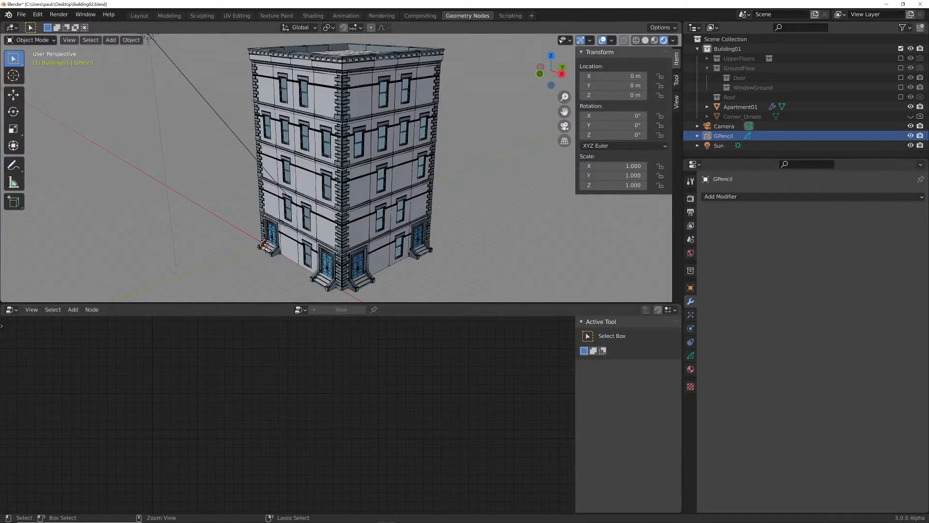
{"action": "key", "text": "Tab"}
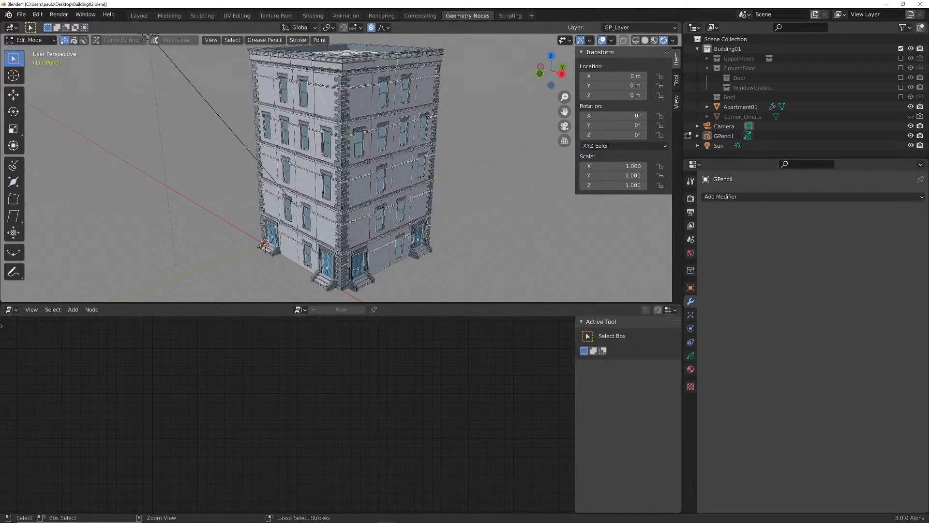
{"action": "key", "text": "Tab"}
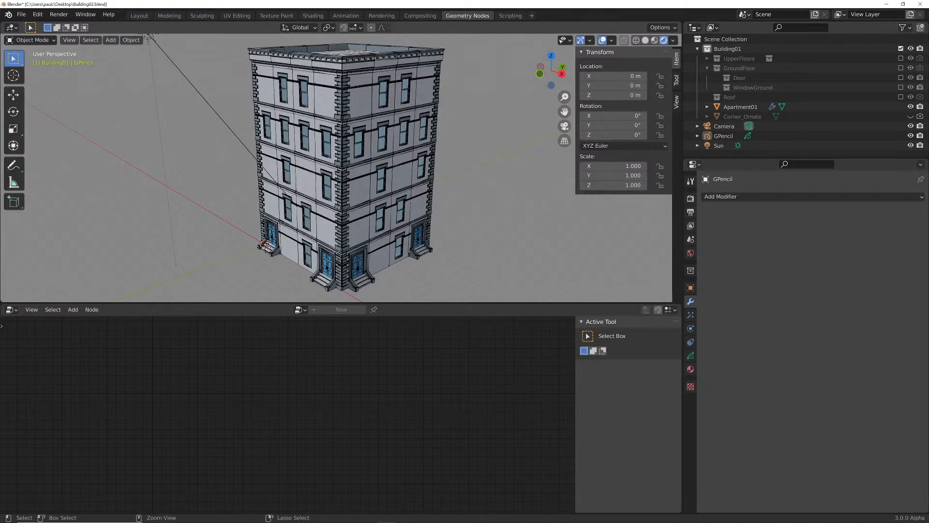
Undo back to before GPencil's Line Art modifier was removed, and re-enable GPencil in the viewport and in renders
{"action": "key", "text": "ctrl+z"}
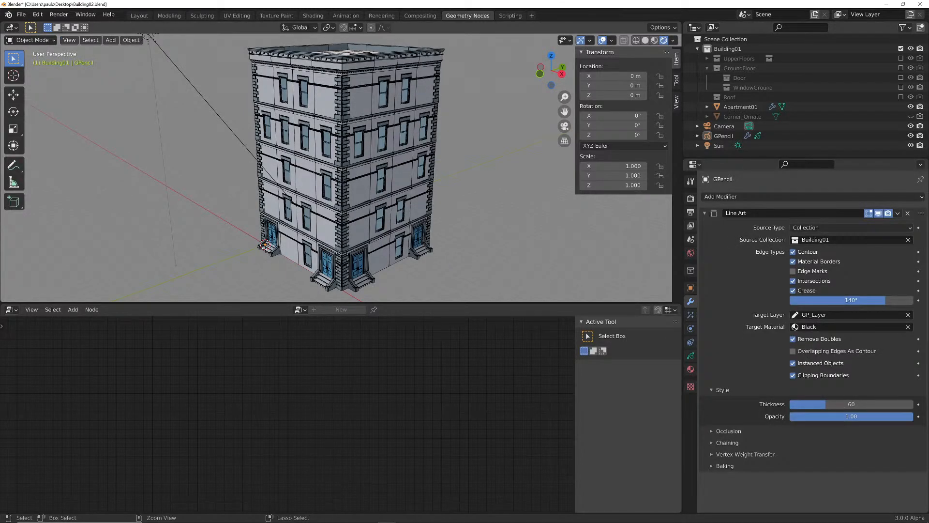
{"action": "key", "text": "ctrl+z"}
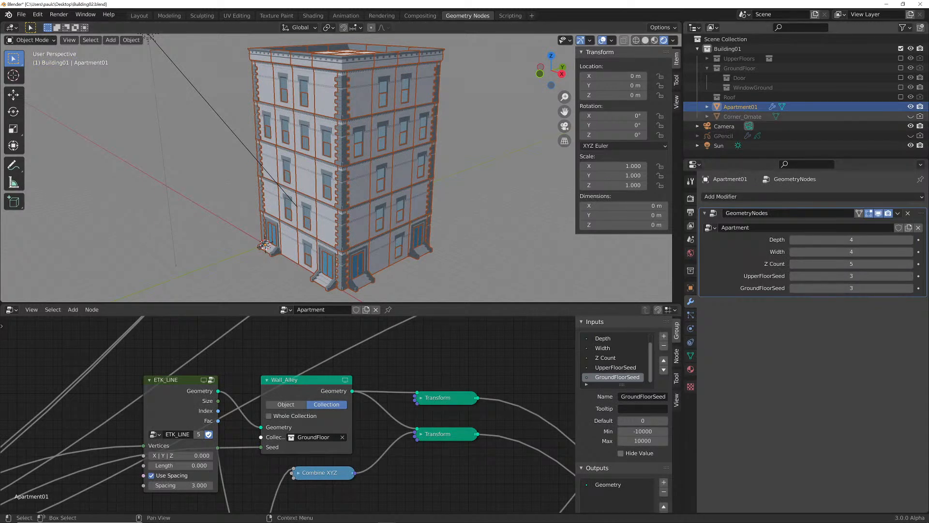
{"action": "left_click", "coordinate": [910, 136]}
{"action": "left_click", "coordinate": [920, 136]}
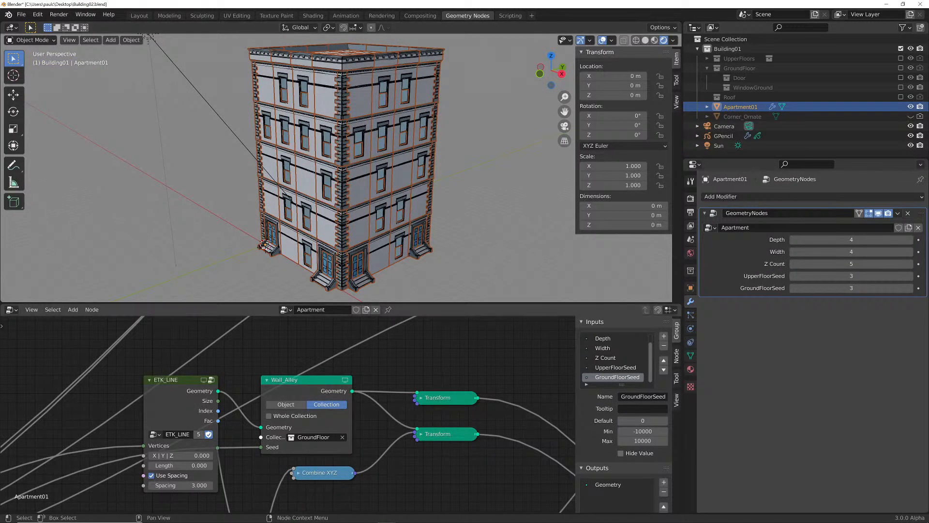
Deselect everything, enlarge the 3D viewport over the node editor, and set the apartment's Z Count to 3
{"action": "scroll", "coordinate": [339, 164], "scroll_direction": "down", "scroll_amount": 2}
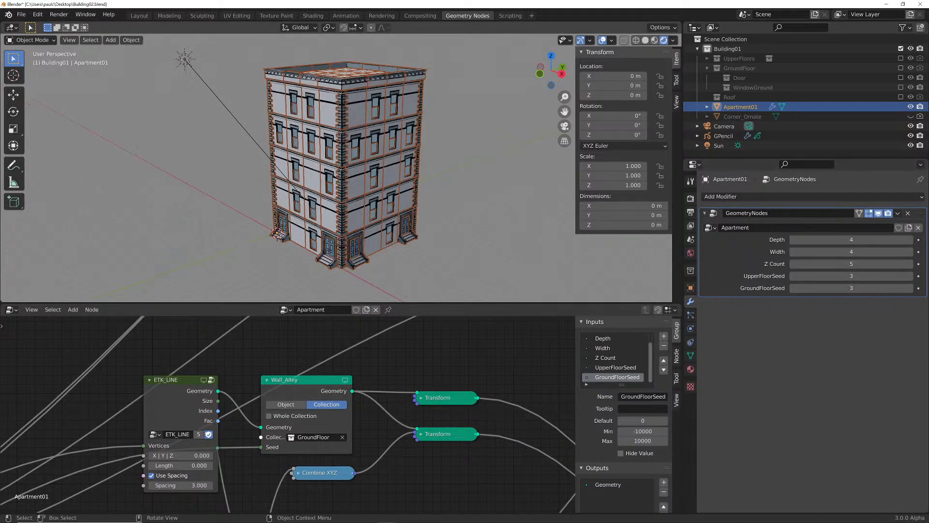
{"action": "key", "text": "alt+a"}
{"action": "left_click_drag", "start_coordinate": [339, 304], "coordinate": [339, 415]}
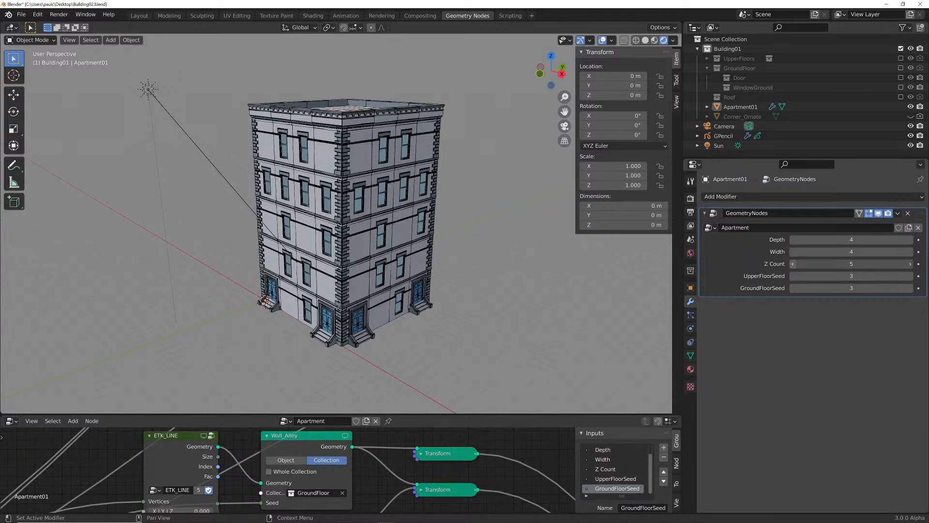
{"action": "left_click", "coordinate": [793, 263]}
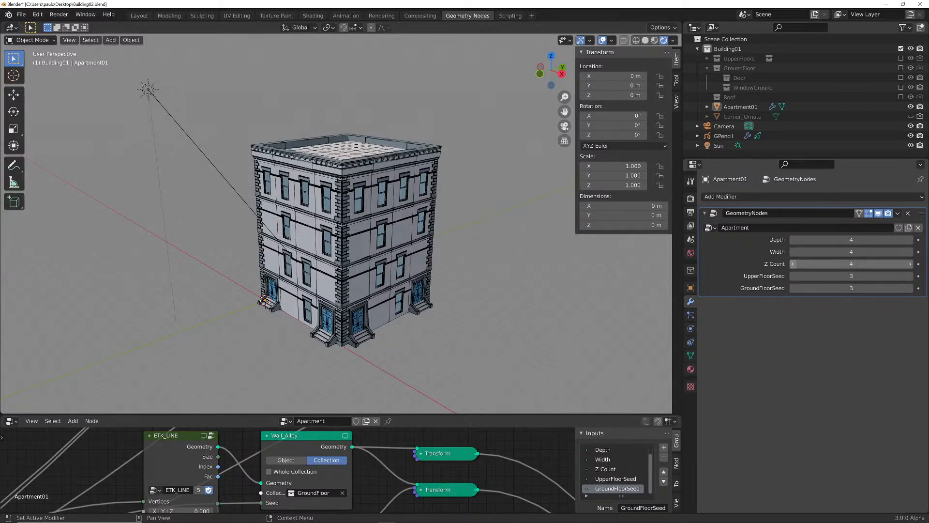
{"action": "left_click", "coordinate": [792, 263]}
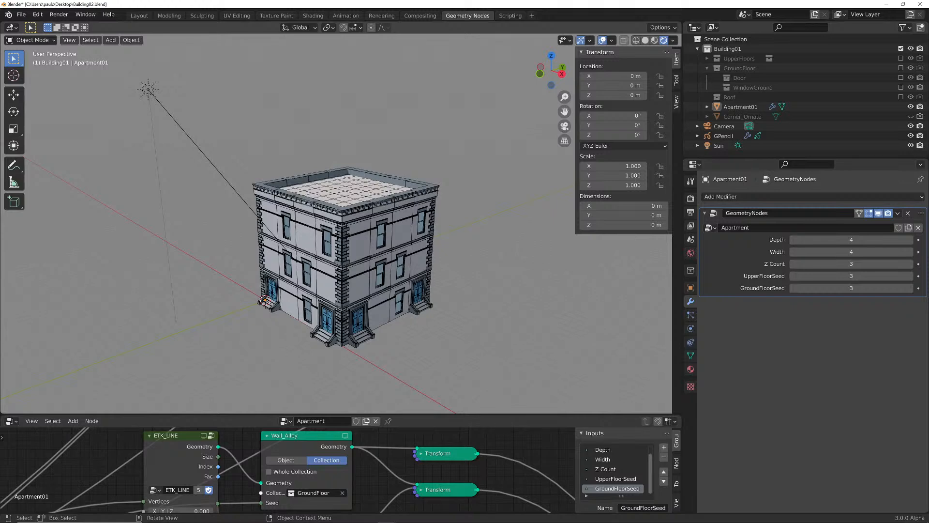
Set the apartment's Width to 6 in its geometry nodes modifier
{"action": "scroll", "coordinate": [336, 222], "scroll_direction": "up", "scroll_amount": 1}
{"action": "middle_click_drag", "start_coordinate": [336, 223], "coordinate": [348, 186]}
{"action": "key", "text": "KP_0"}
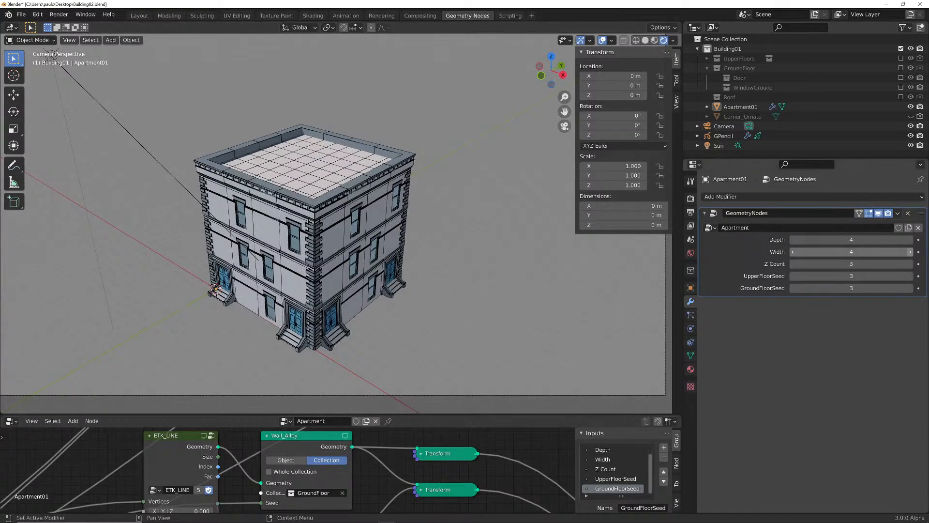
{"action": "left_click", "coordinate": [909, 252]}
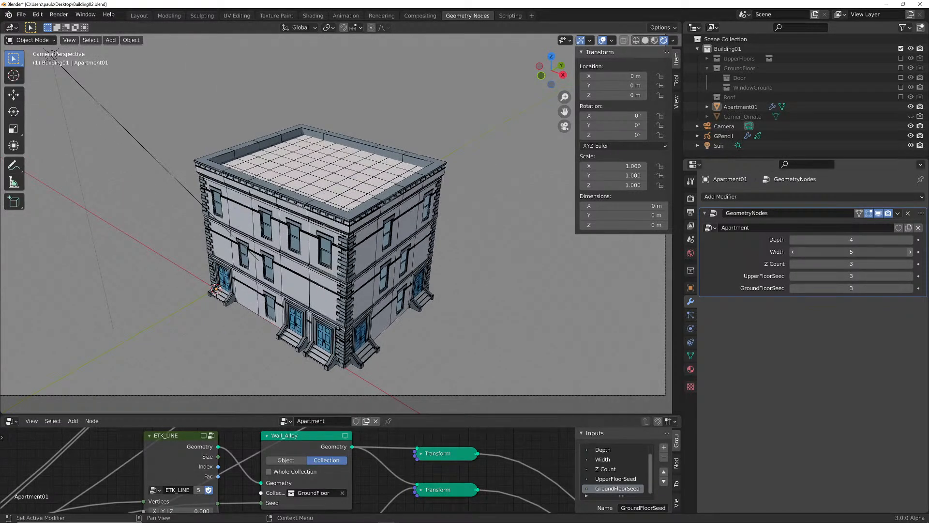
{"action": "left_click", "coordinate": [910, 252]}
{"action": "middle_click_drag", "start_coordinate": [349, 228], "coordinate": [402, 190], "text": "shift"}
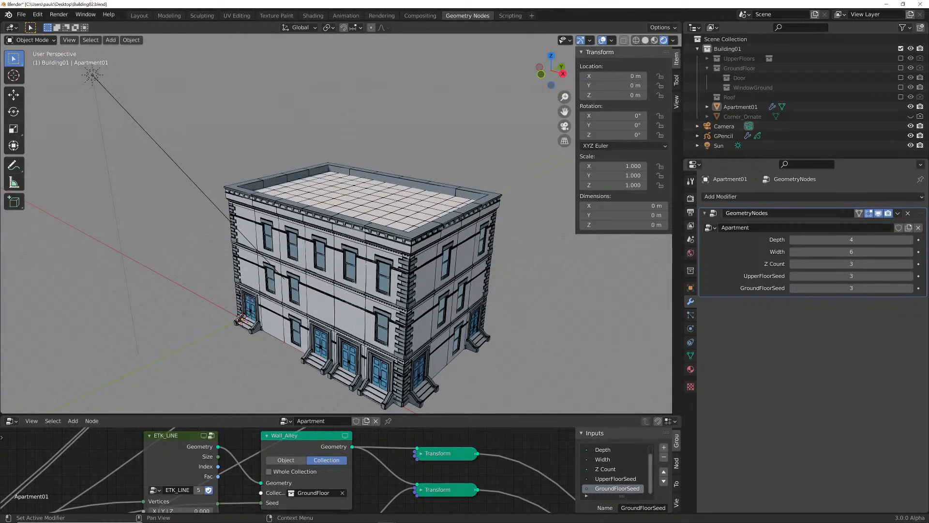
Review GPencil's Line Art modifier settings, make Apartment01 active again, and inspect the outlined building with nothing selected
{"action": "left_click", "coordinate": [724, 136]}
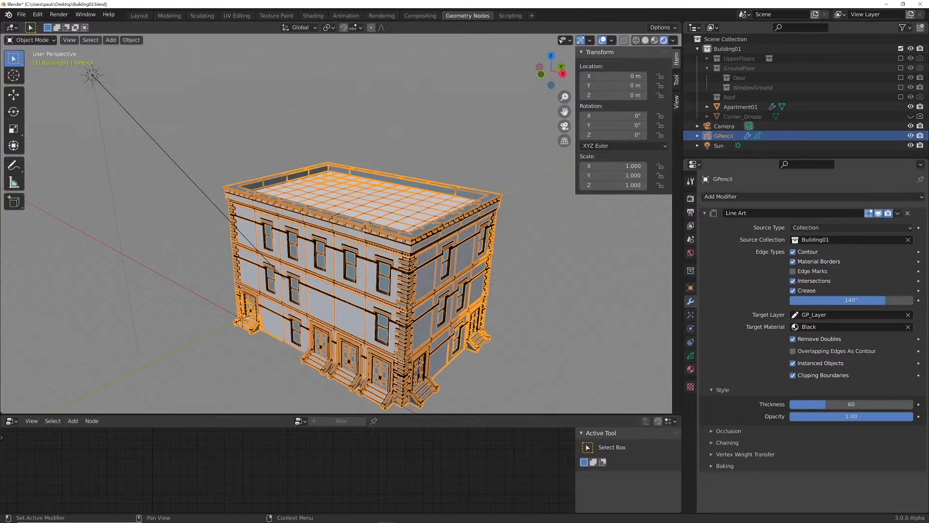
{"action": "left_click", "coordinate": [741, 107]}
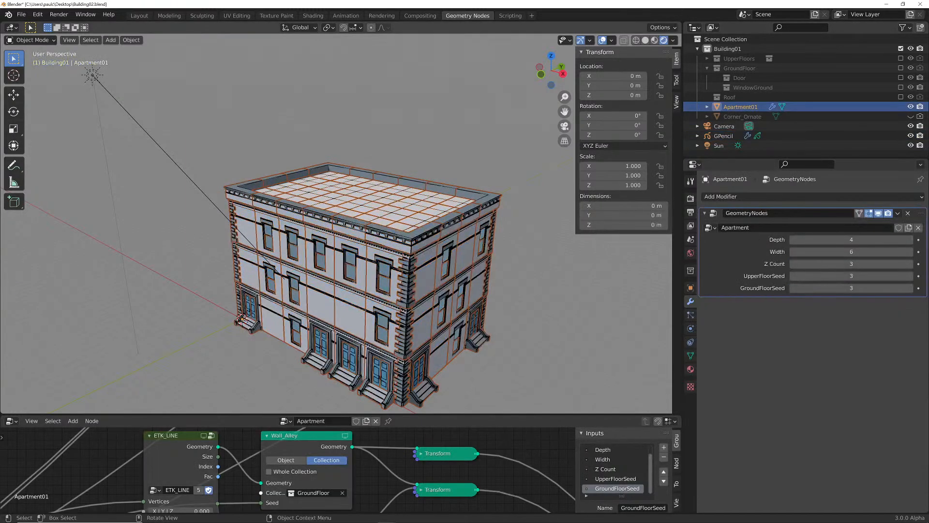
{"action": "key", "text": "alt+a"}
{"action": "mouse_move", "coordinate": [358, 262]}
{"action": "middle_mouse_down"}
{"action": "mouse_move", "coordinate": [357, 235]}
{"action": "mouse_move", "coordinate": [361, 264]}
{"action": "mouse_move", "coordinate": [375, 254]}
{"action": "middle_mouse_up"}
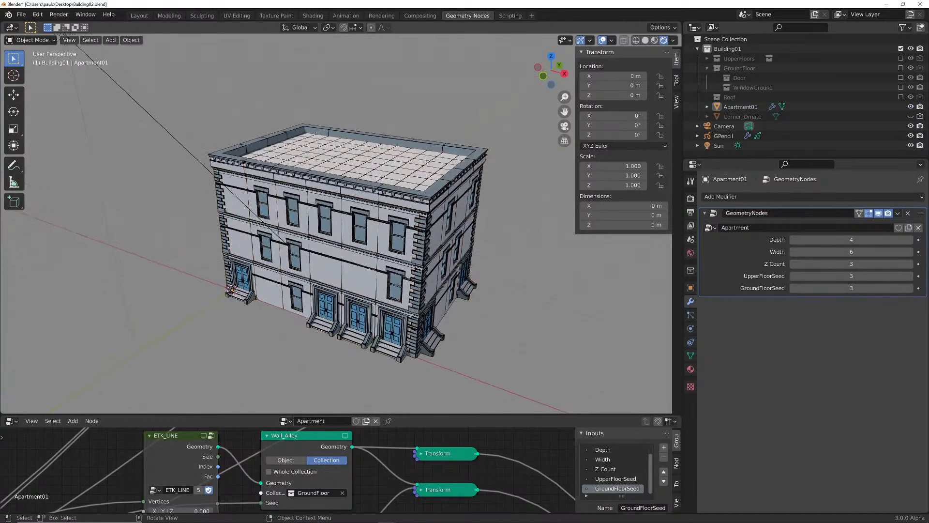